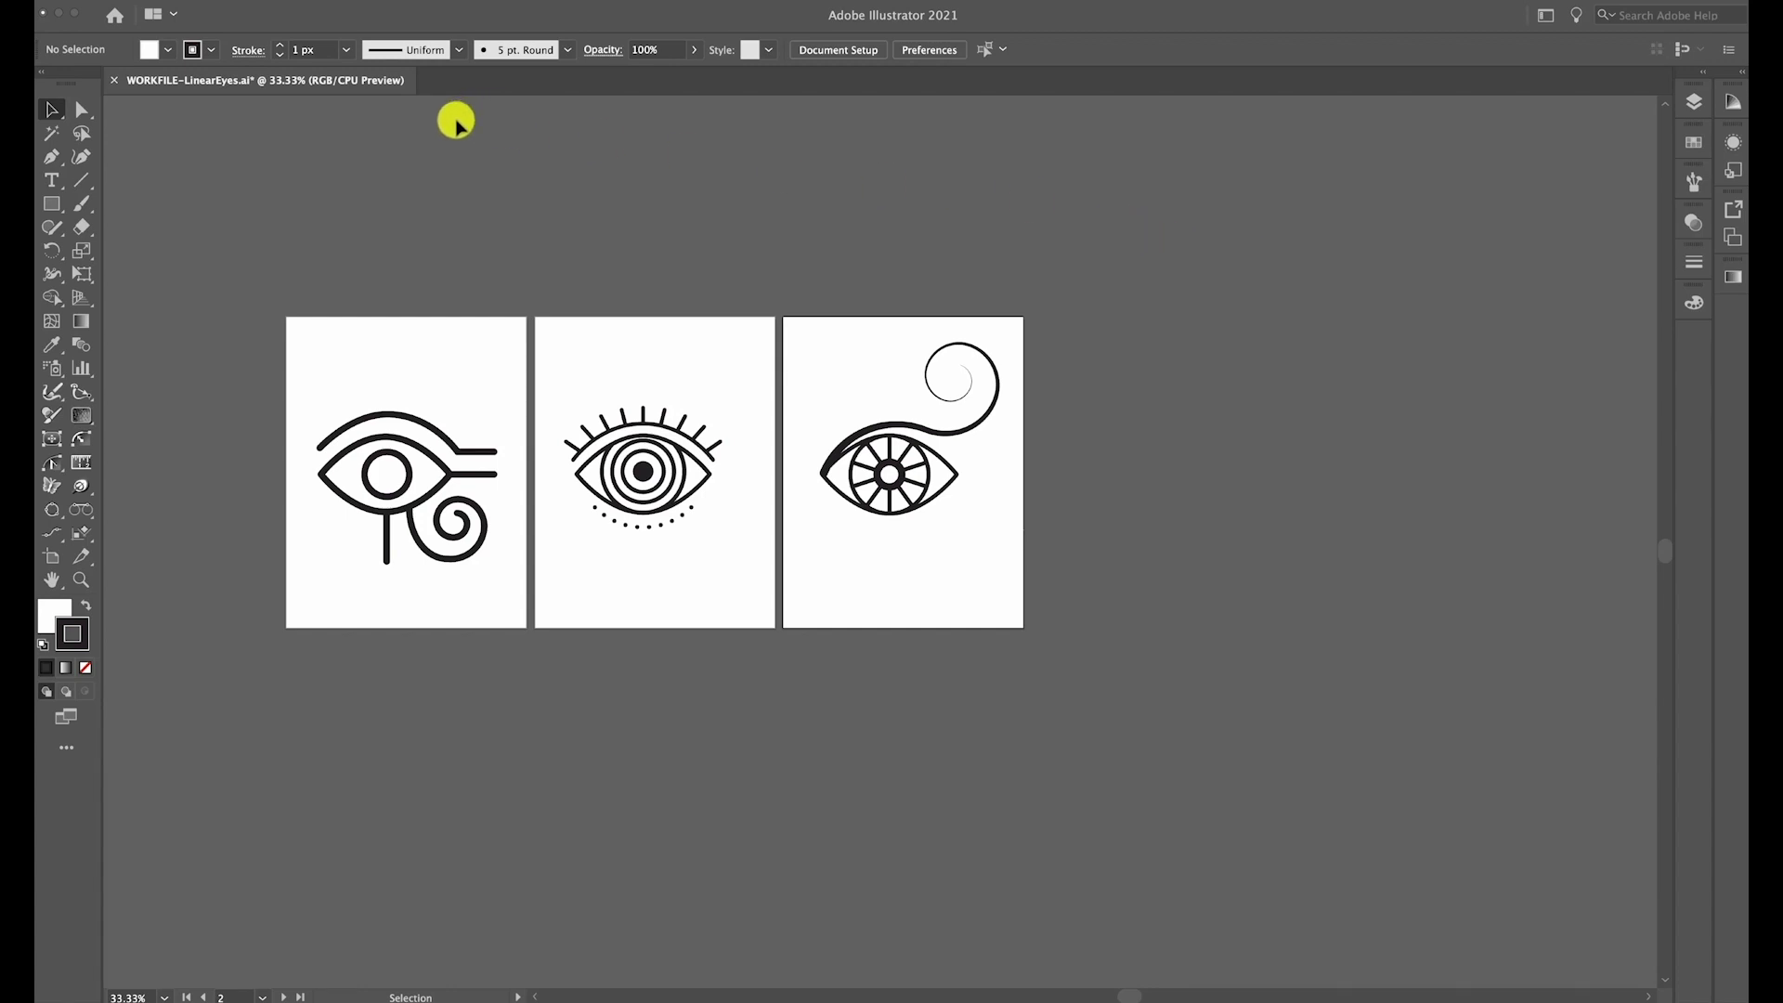
Detach the line tool group from the toolbox and float it above the first artboard
{"action": "left_click", "coordinate": [86, 182]}
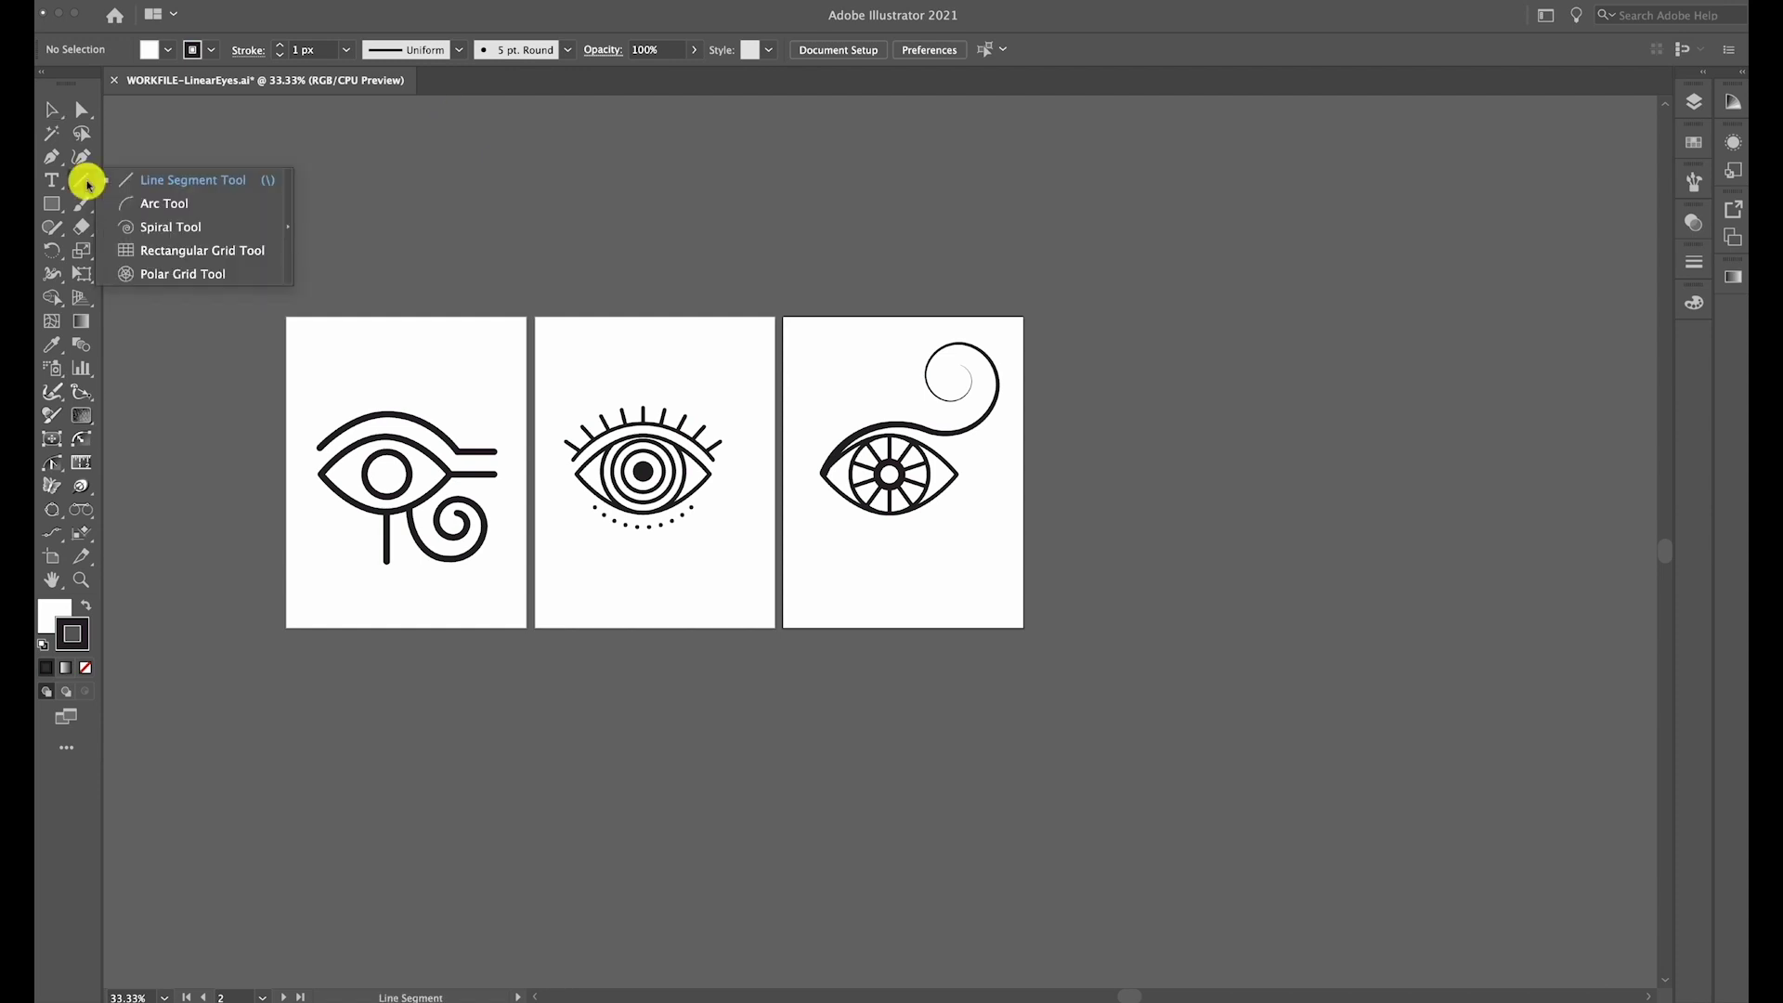
{"action": "left_click_drag", "start_coordinate": [87, 182], "coordinate": [287, 234]}
{"action": "left_click_drag", "start_coordinate": [192, 182], "coordinate": [491, 180]}
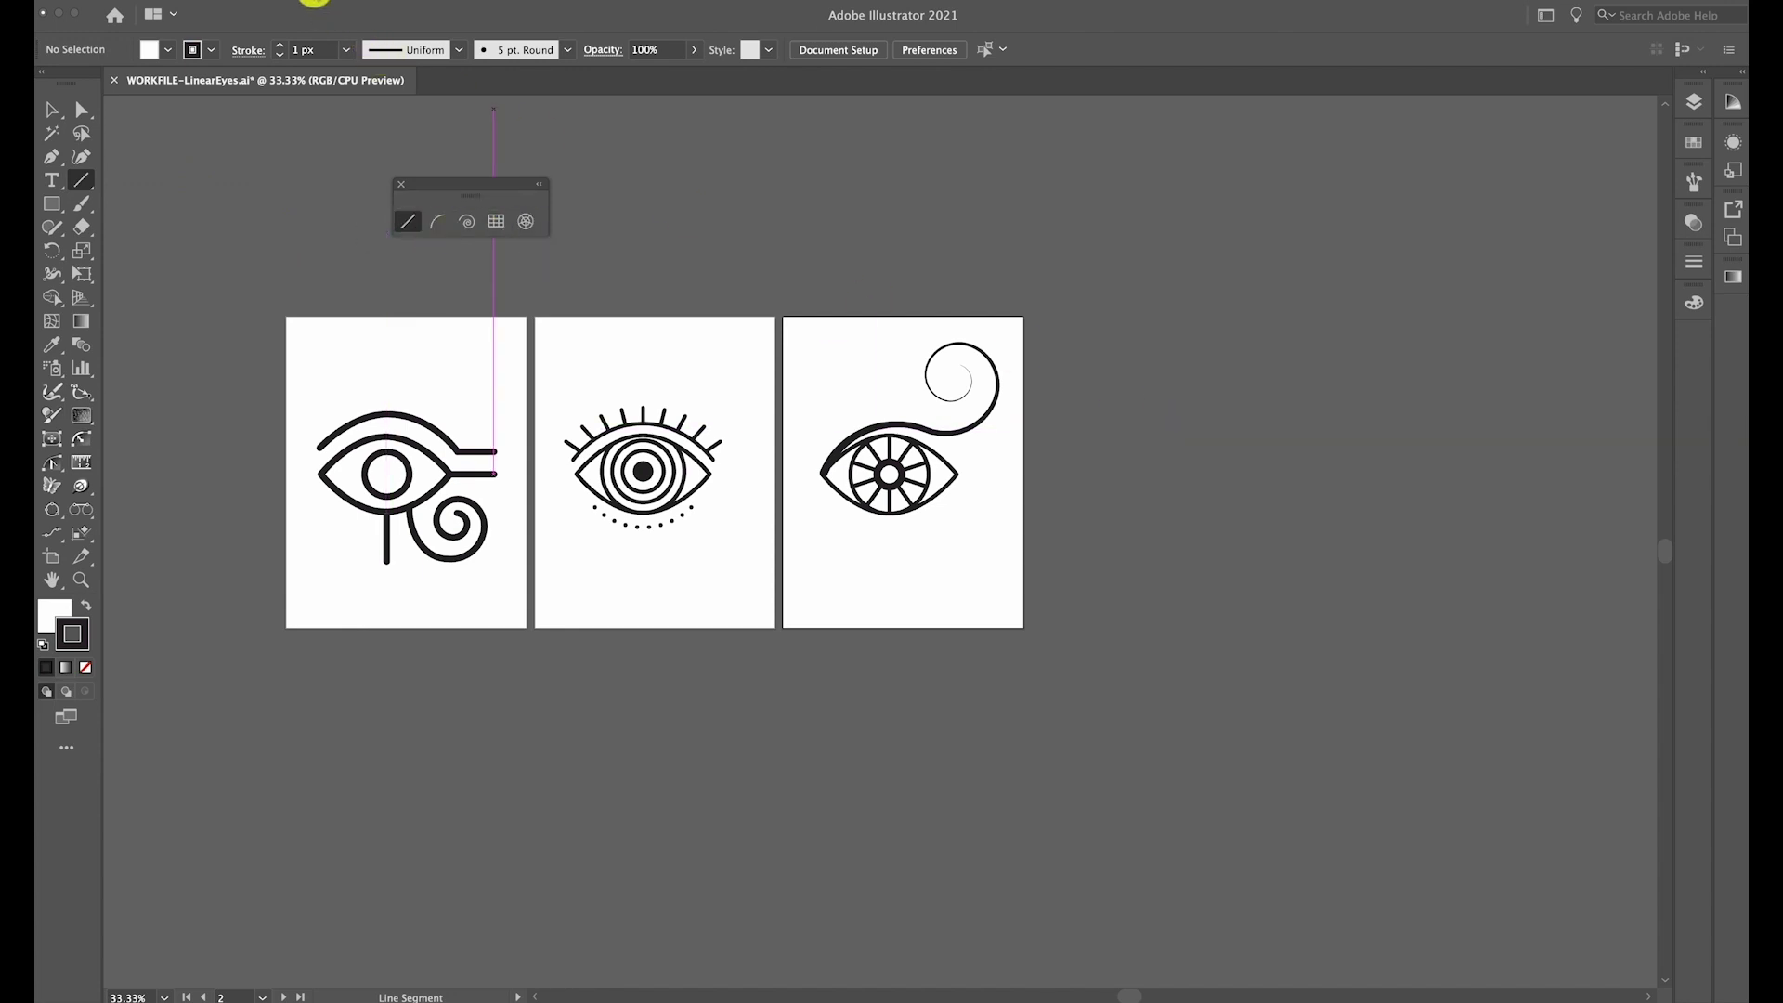
Switch the workspace to Essentials Classic and reset it to its default layout
{"action": "left_click", "coordinate": [314, 4]}
{"action": "mouse_move", "coordinate": [346, 75]}
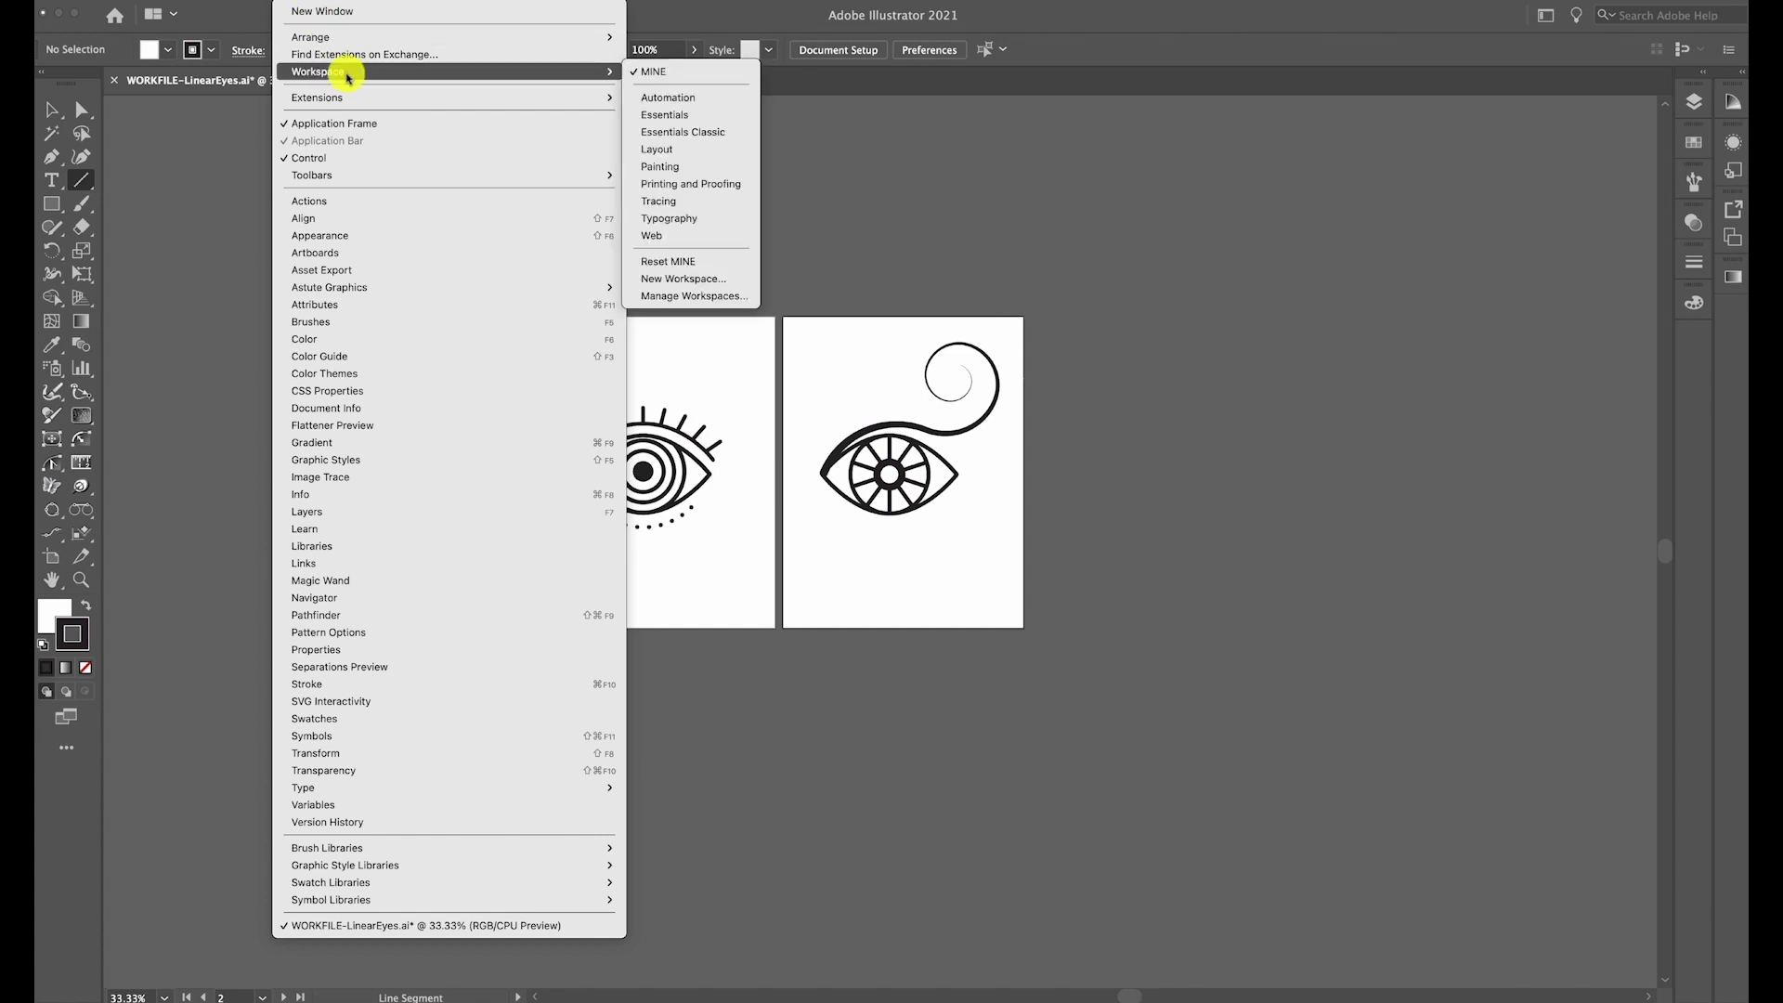
{"action": "left_click", "coordinate": [730, 133]}
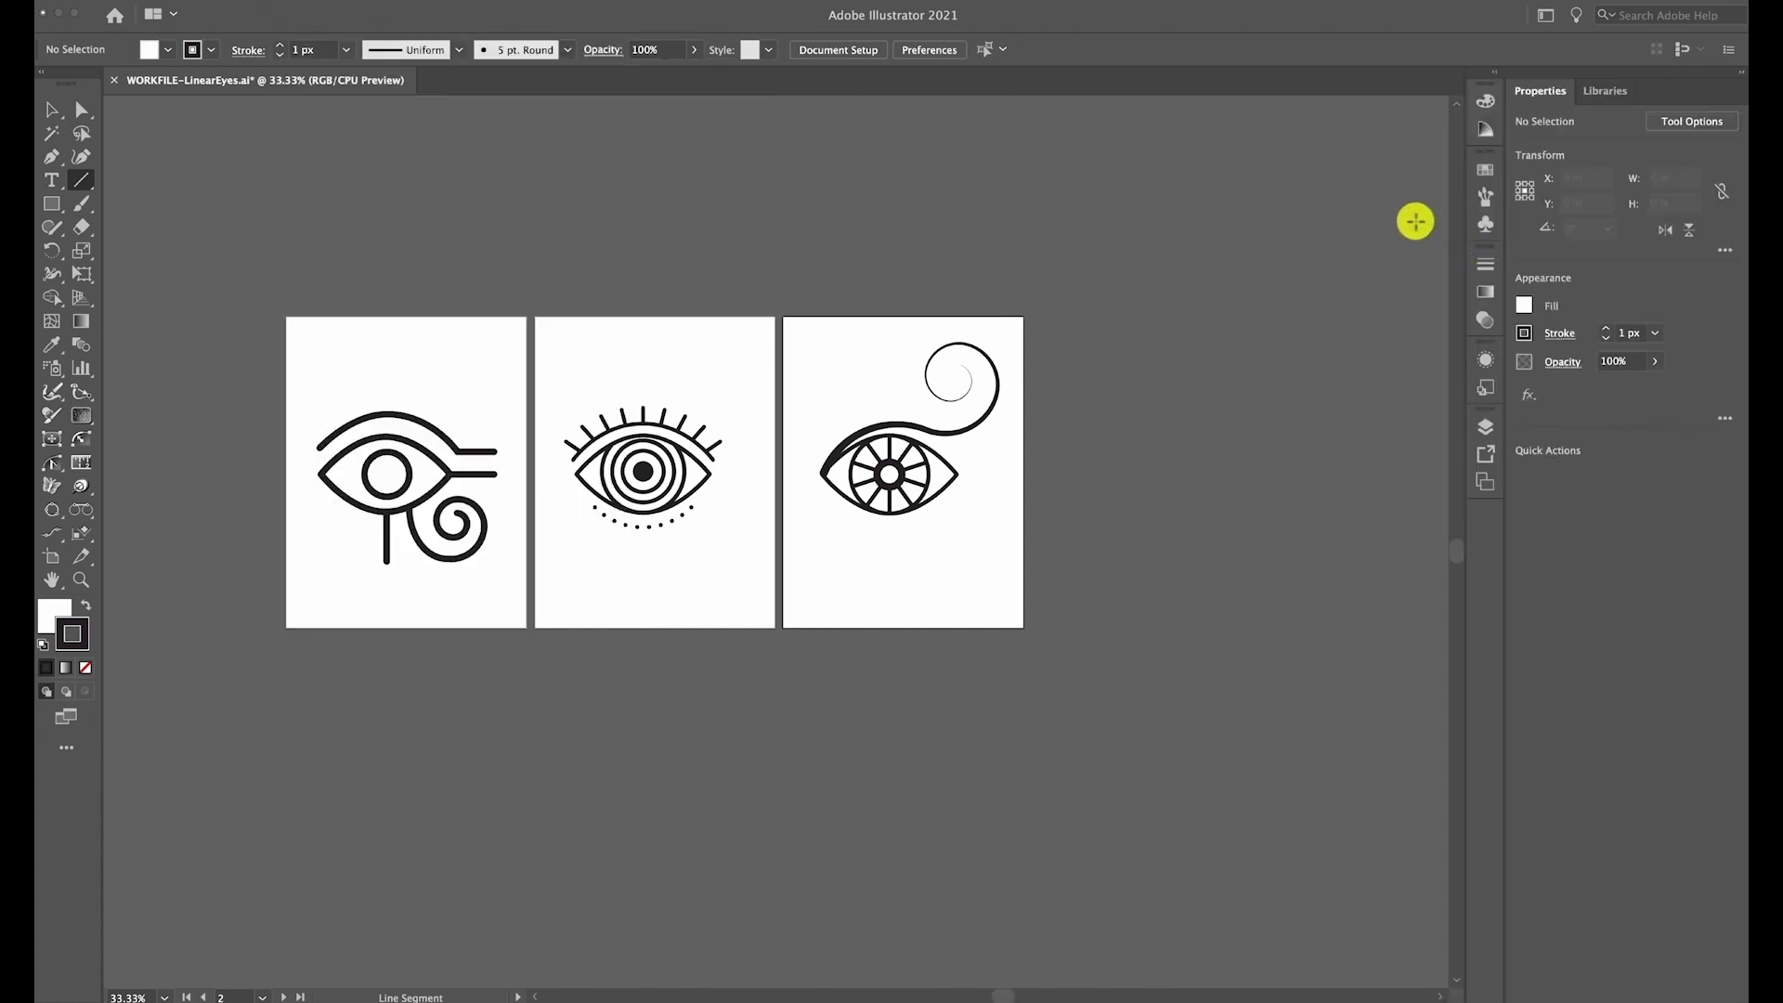
{"action": "left_click", "coordinate": [316, 2]}
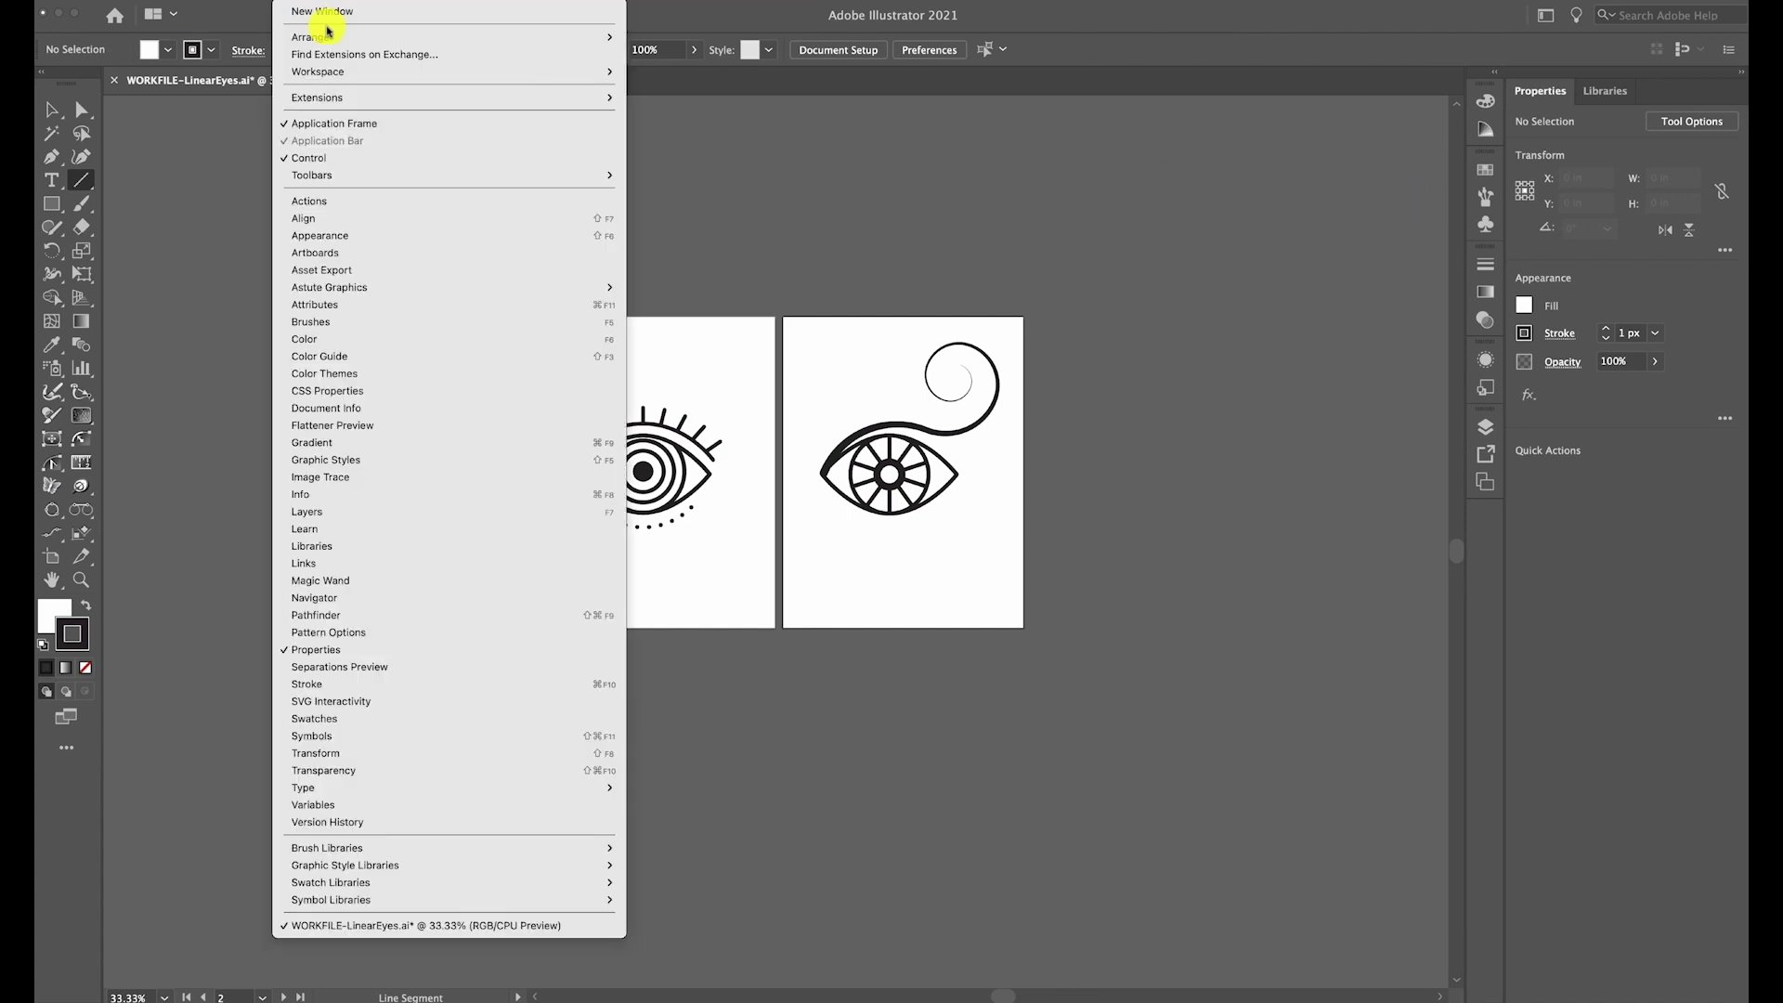
{"action": "mouse_move", "coordinate": [346, 79]}
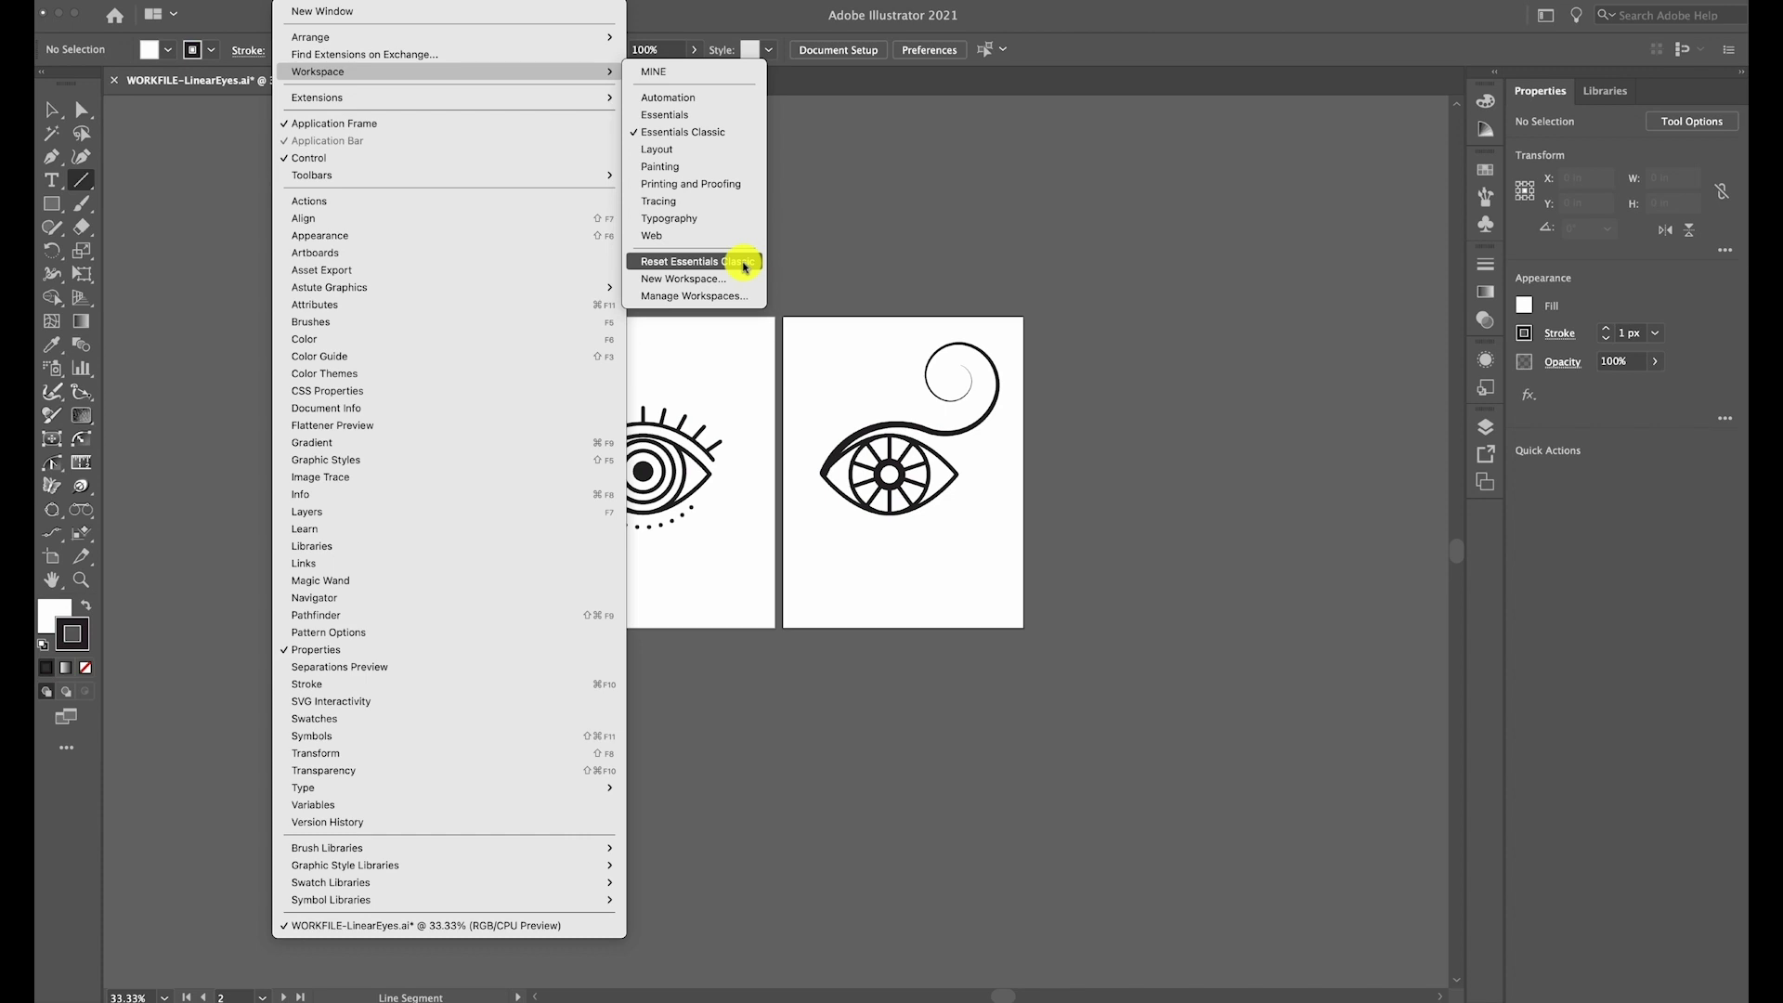
{"action": "left_click", "coordinate": [745, 264]}
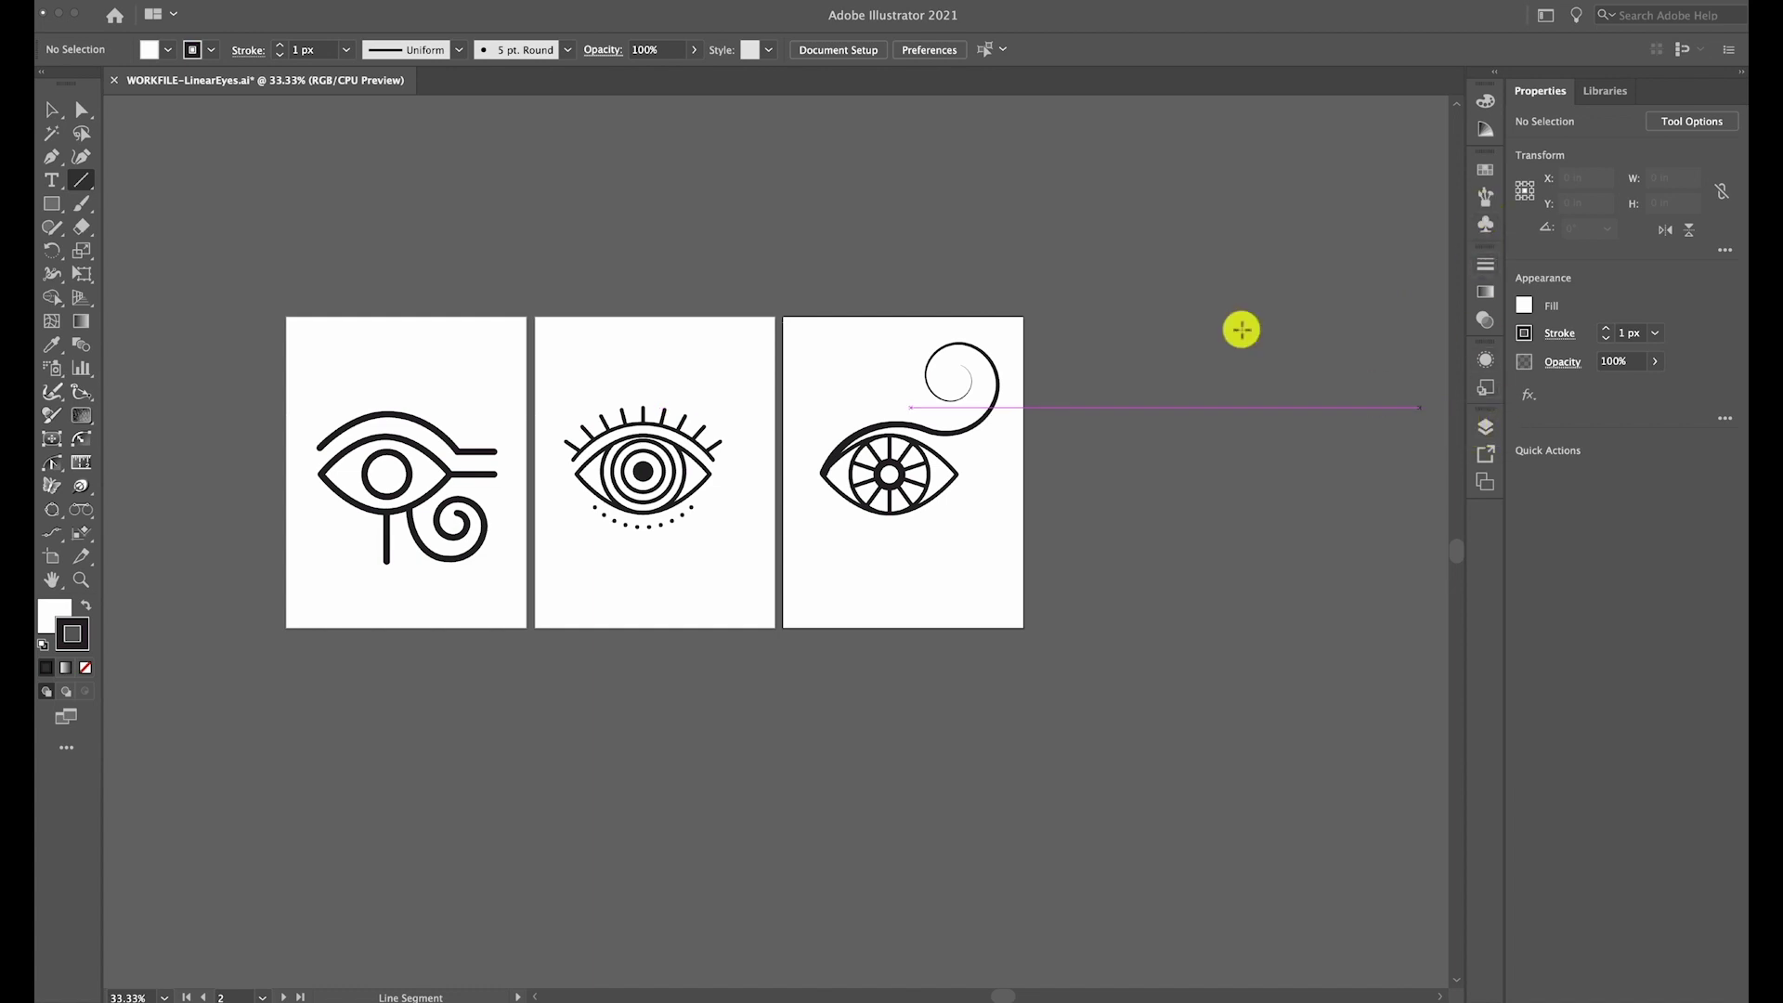
Display the layer list as a floating window, collapse the artboard list behind it, and enlarge the layer window
{"action": "left_click", "coordinate": [316, 2]}
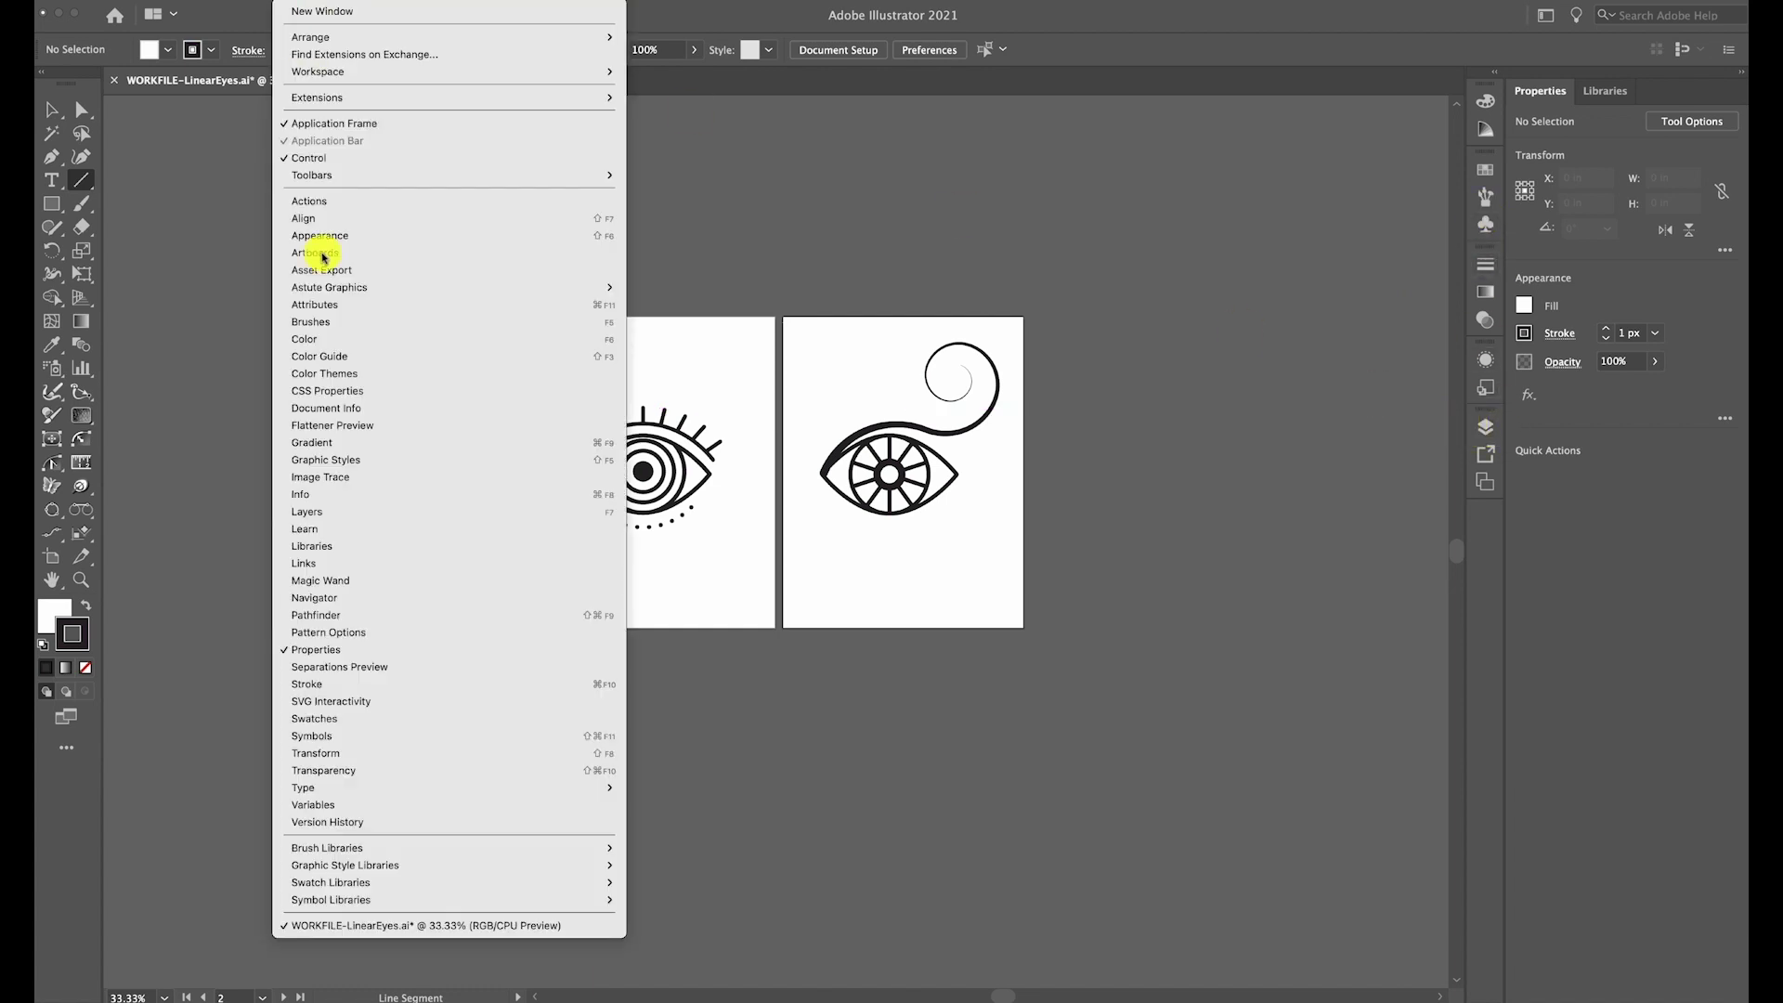
{"action": "left_click", "coordinate": [342, 516]}
{"action": "left_click_drag", "start_coordinate": [1115, 218], "coordinate": [1114, 219]}
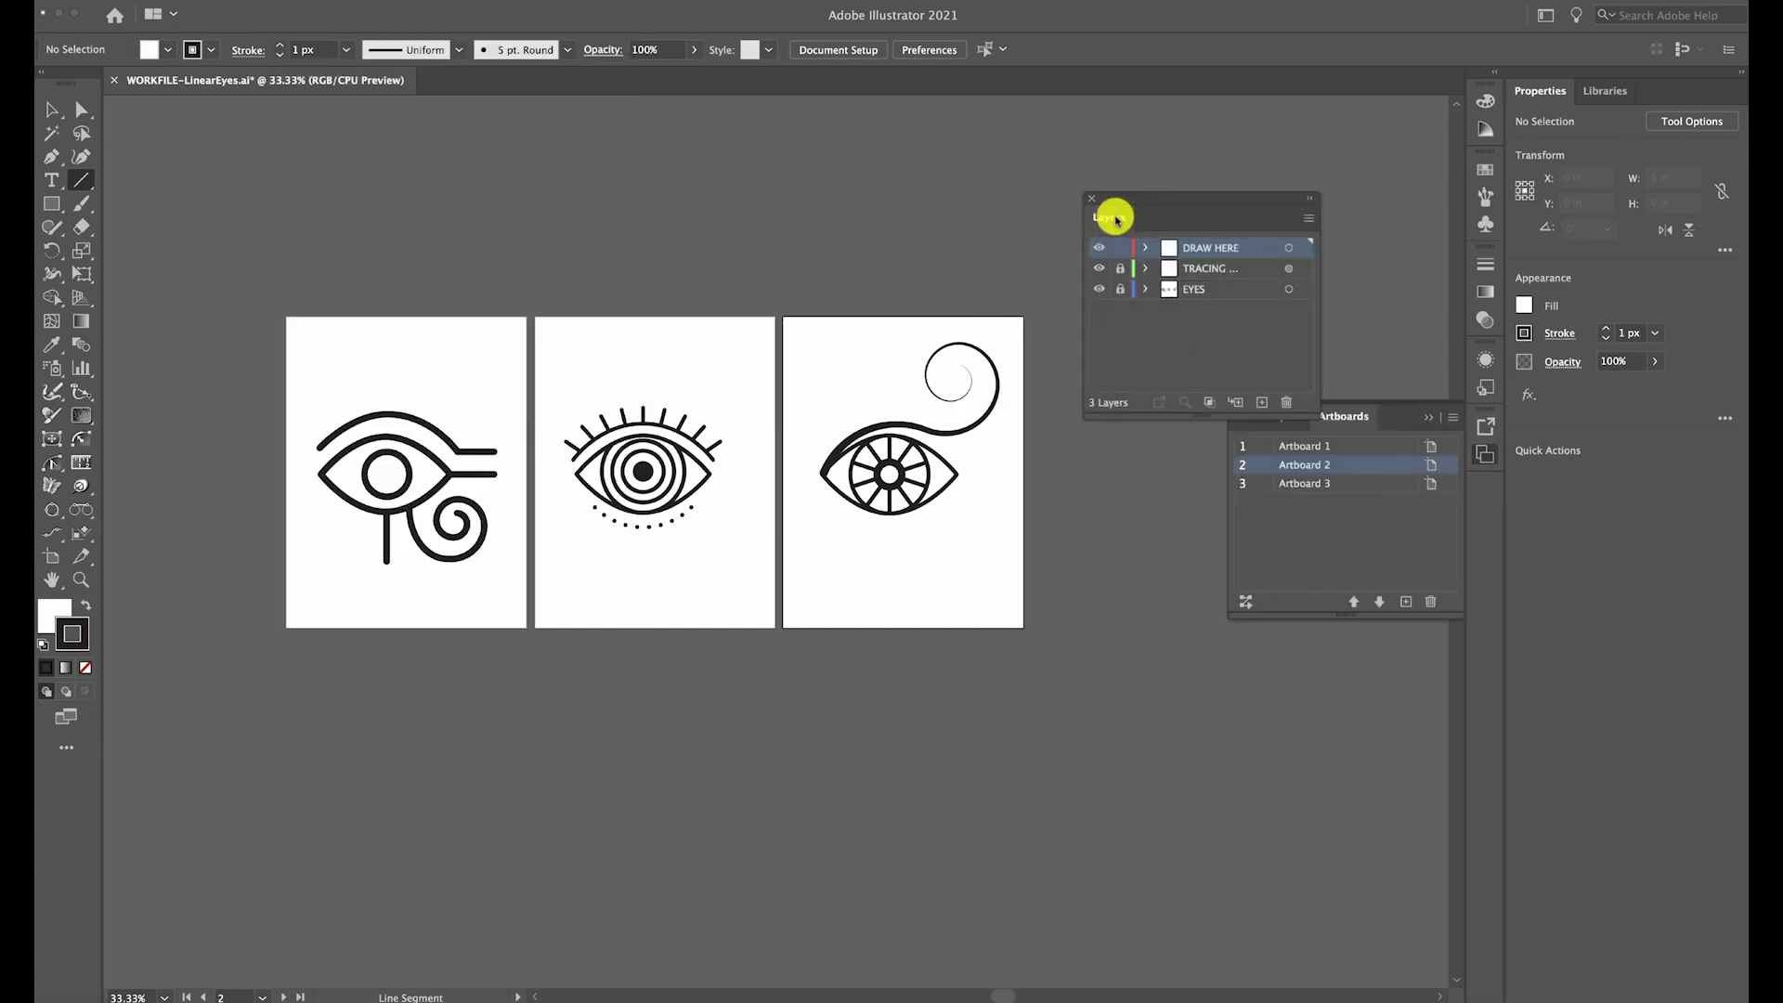
{"action": "left_click", "coordinate": [1430, 421]}
{"action": "mouse_move", "coordinate": [1319, 419]}
{"action": "left_mouse_down"}
{"action": "mouse_move", "coordinate": [1378, 422]}
{"action": "mouse_move", "coordinate": [1381, 577]}
{"action": "left_mouse_up"}
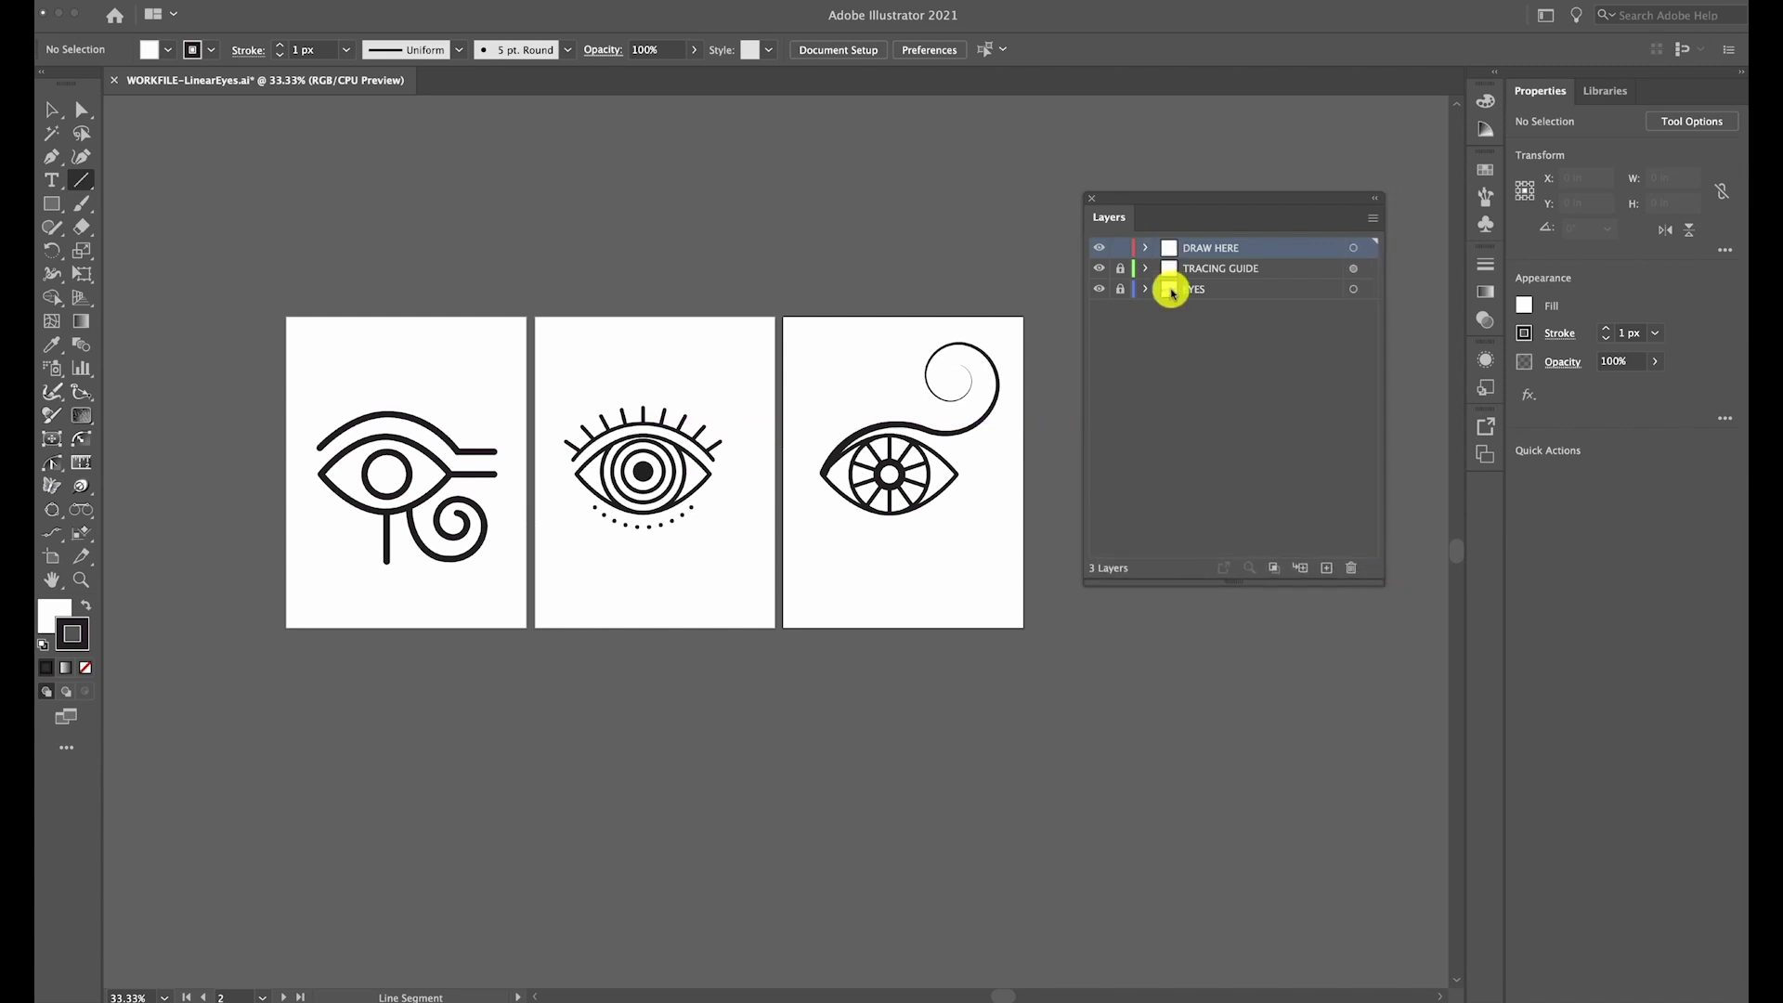
Set the row size of the layer list to Large
{"action": "left_click", "coordinate": [1373, 221]}
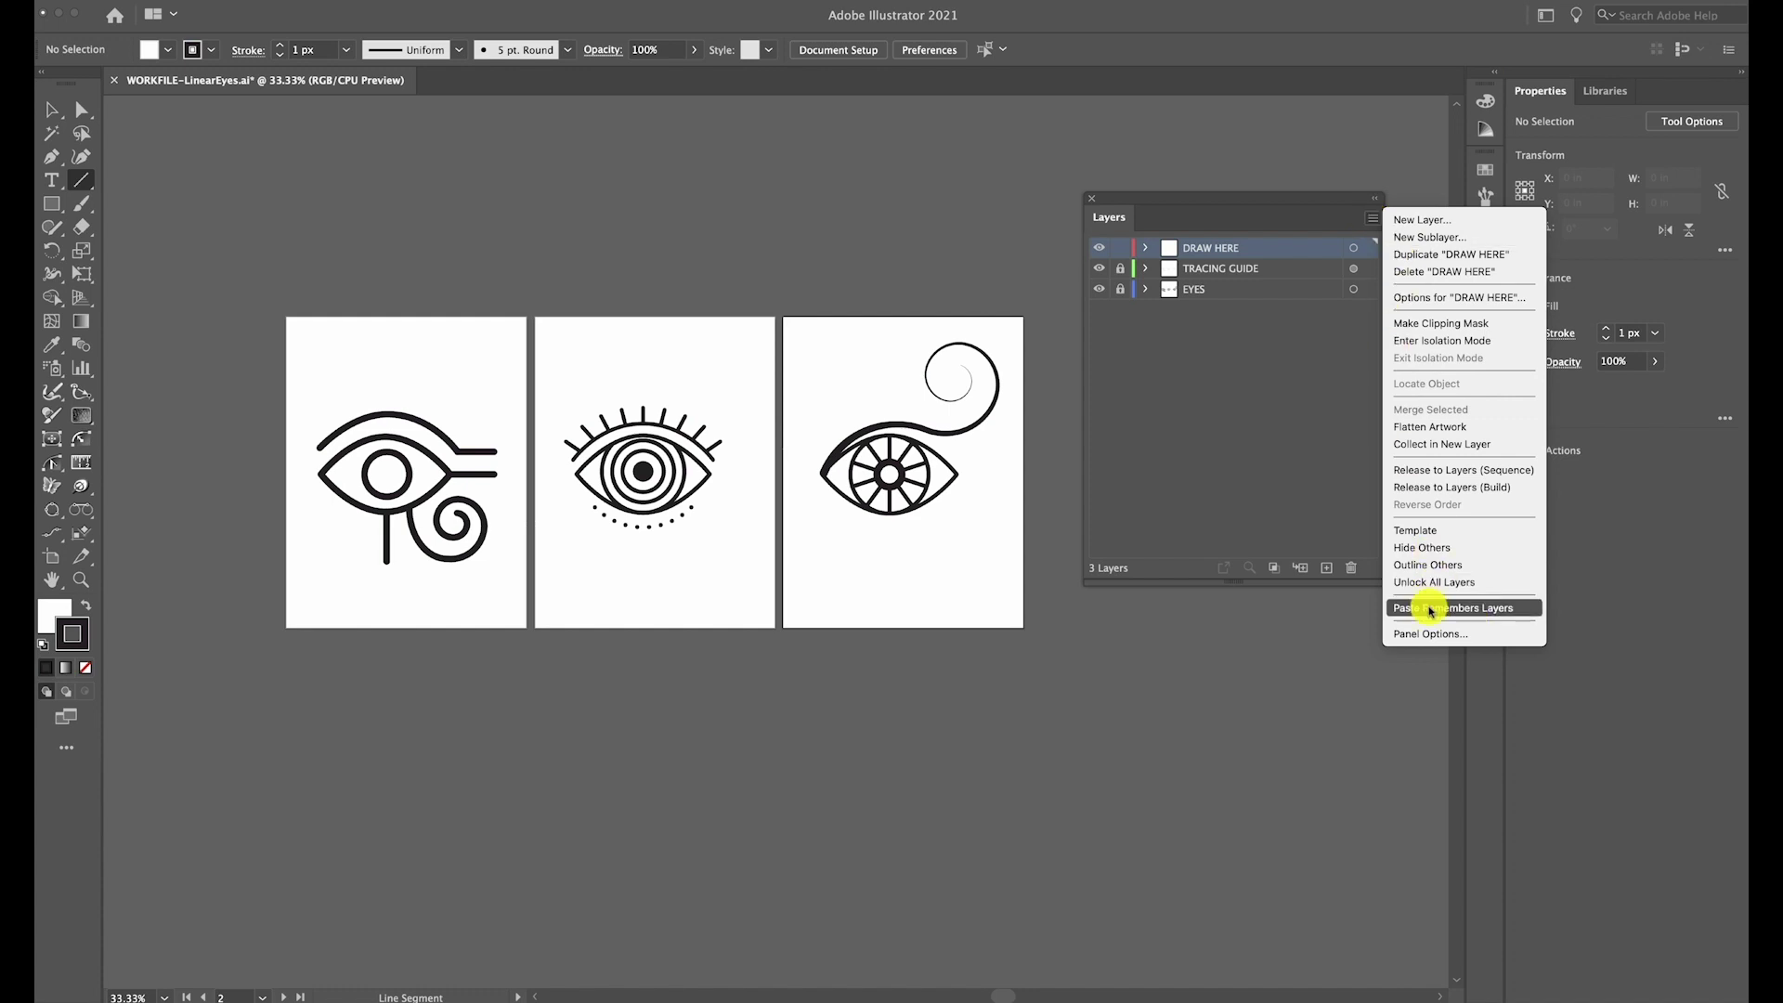
{"action": "left_click", "coordinate": [1443, 634]}
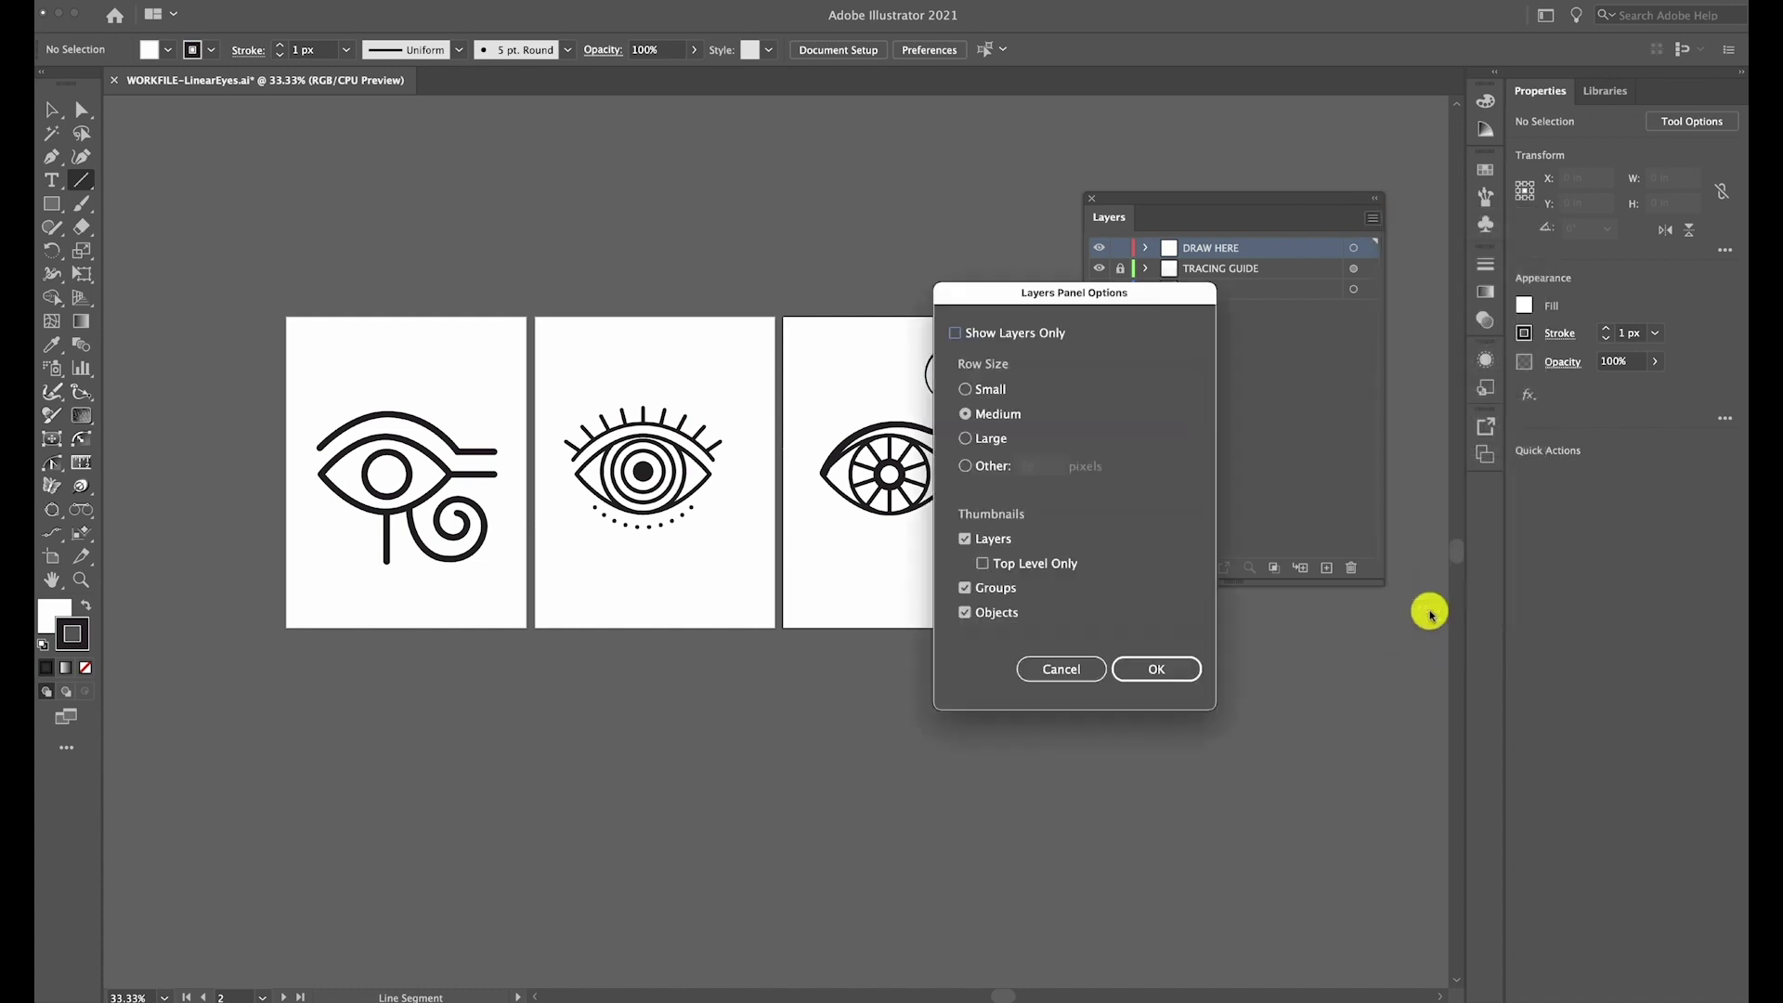
{"action": "left_click", "coordinate": [966, 438]}
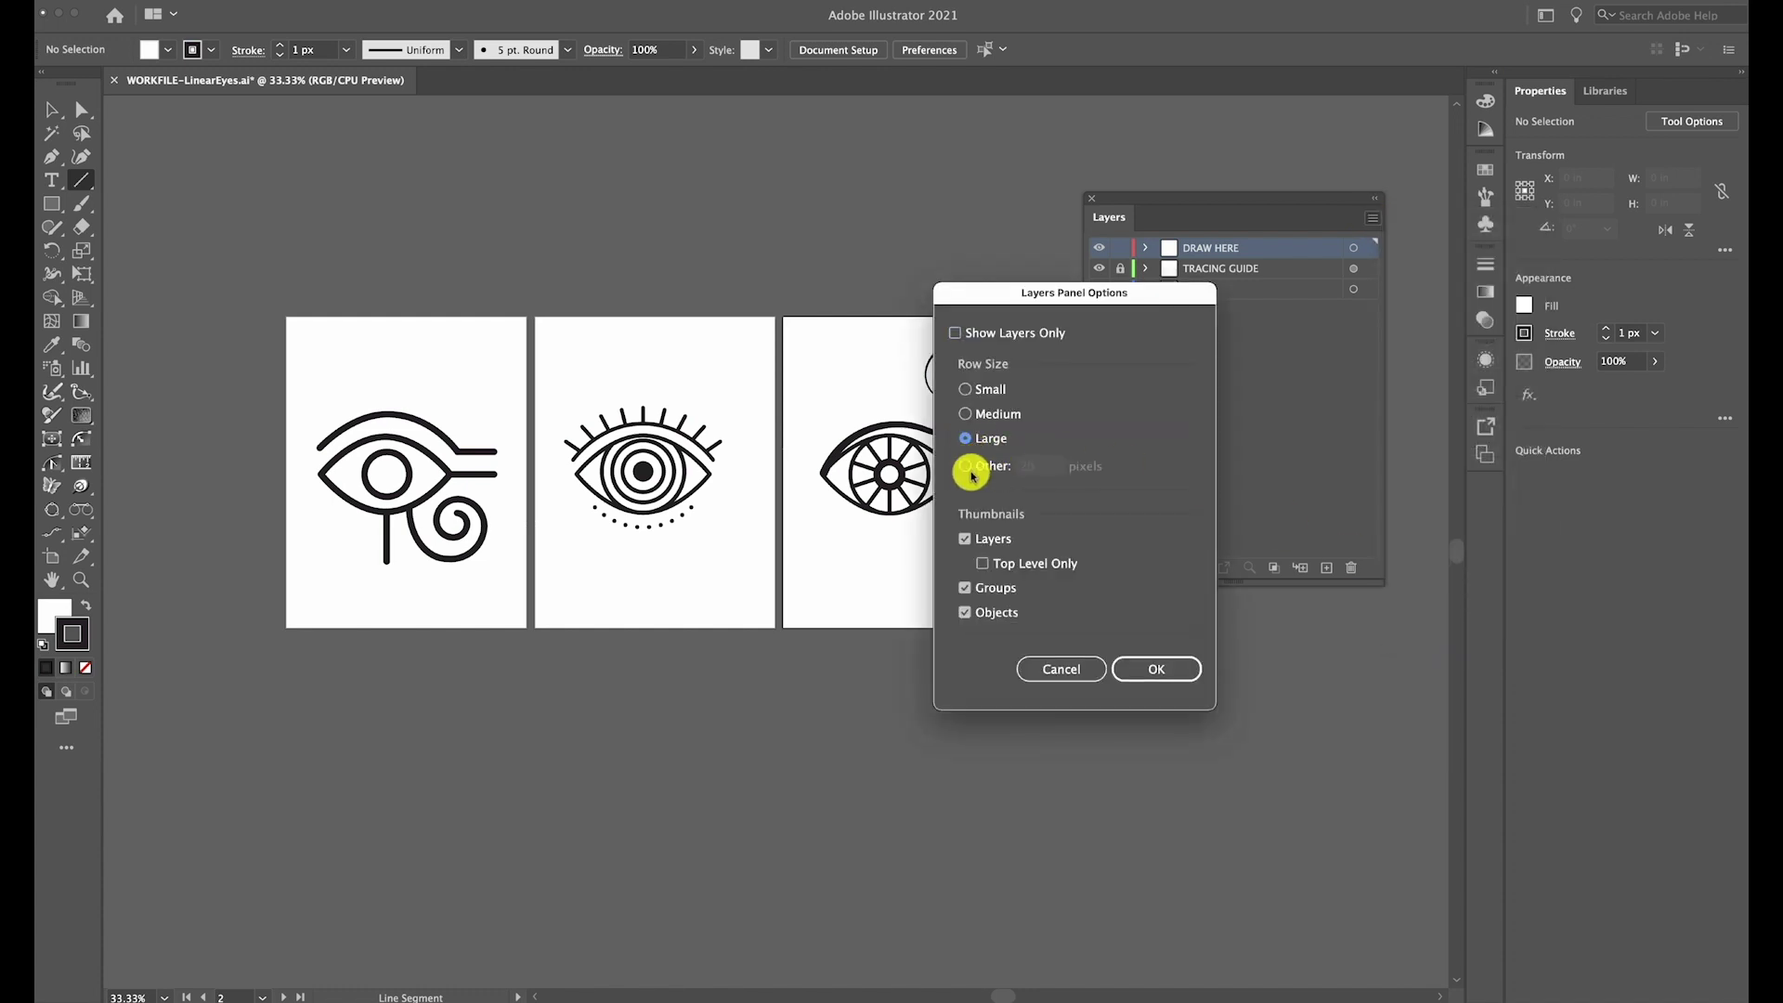
{"action": "left_click", "coordinate": [1156, 669]}
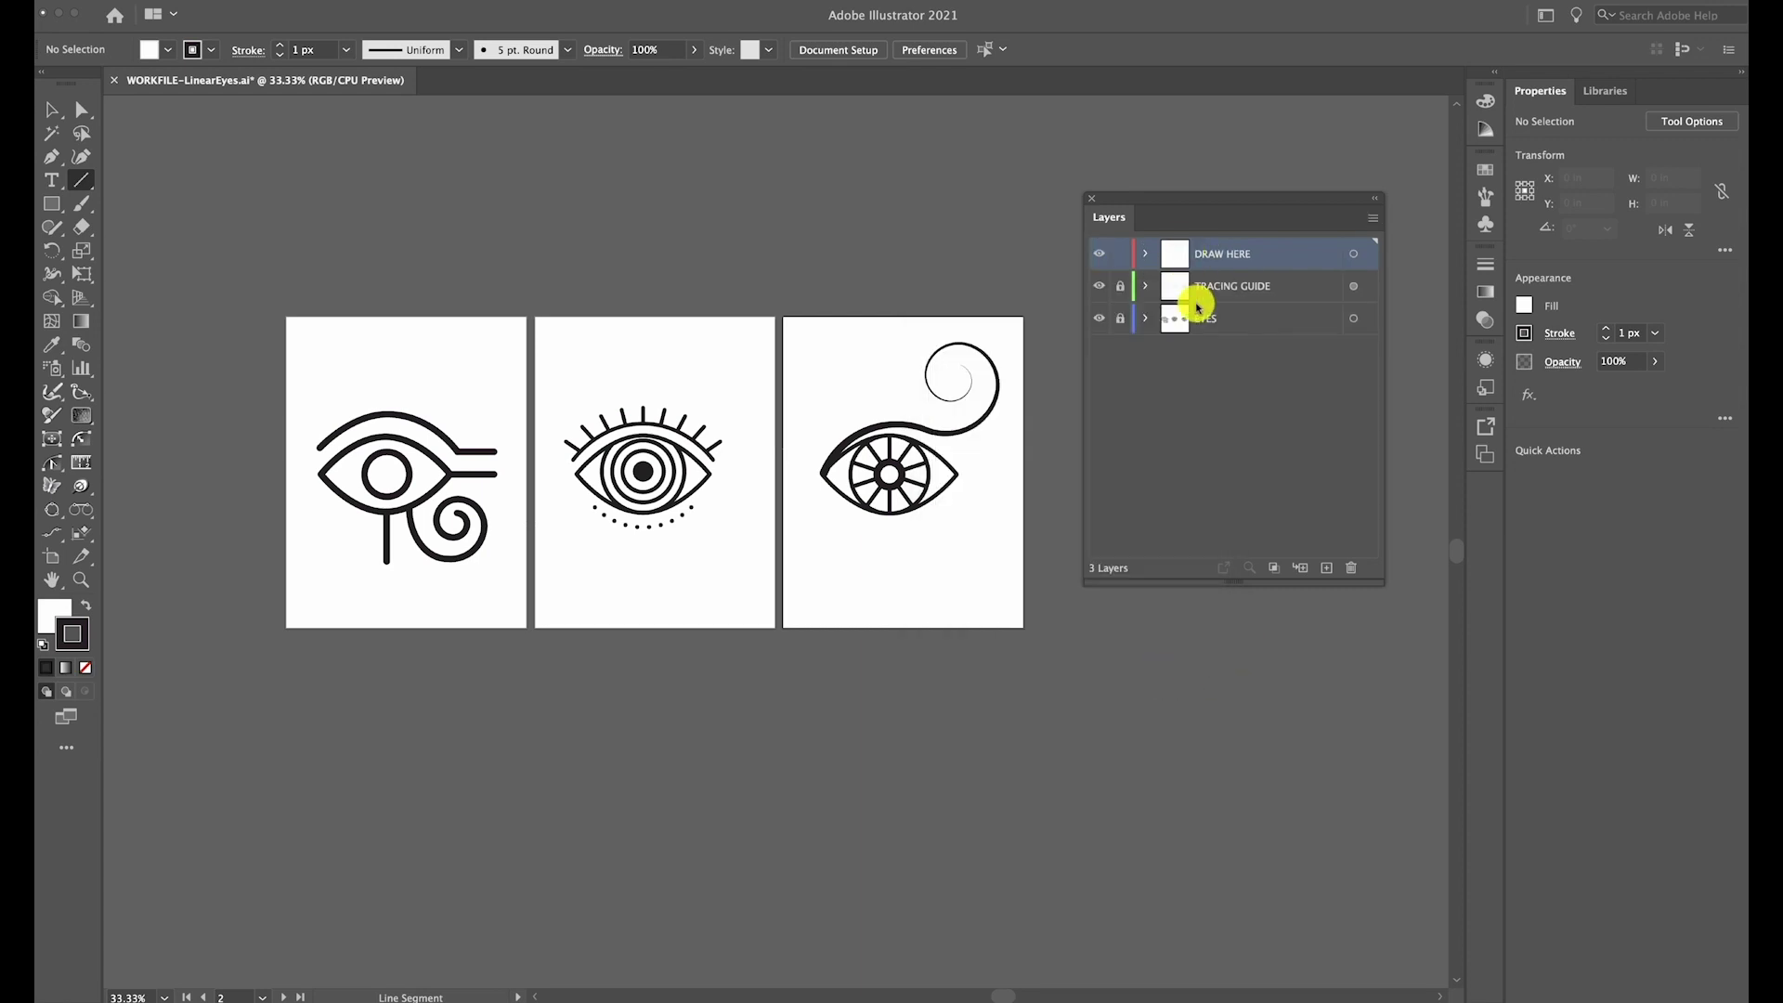
Review the options of the DRAW HERE layer, trying the 50% image dimming setting on and off
{"action": "key", "text": "v"}
{"action": "double_click", "coordinate": [1305, 254]}
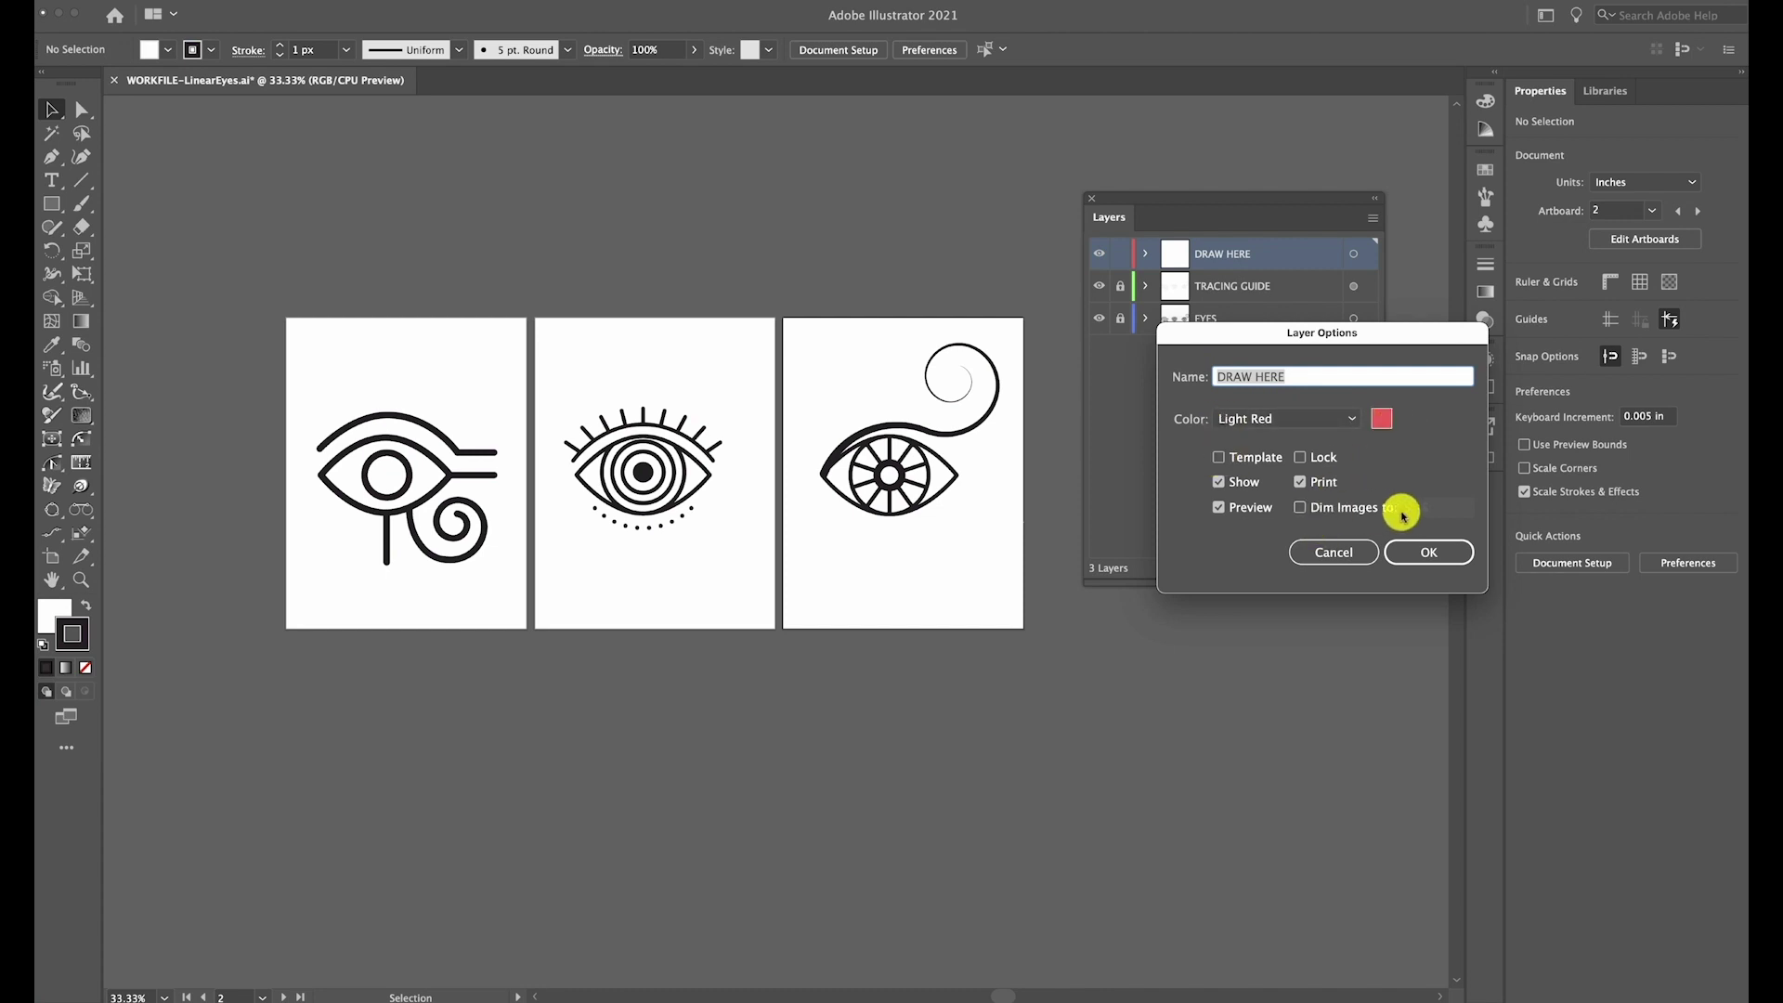
{"action": "left_click", "coordinate": [1298, 508]}
{"action": "left_click", "coordinate": [1299, 508]}
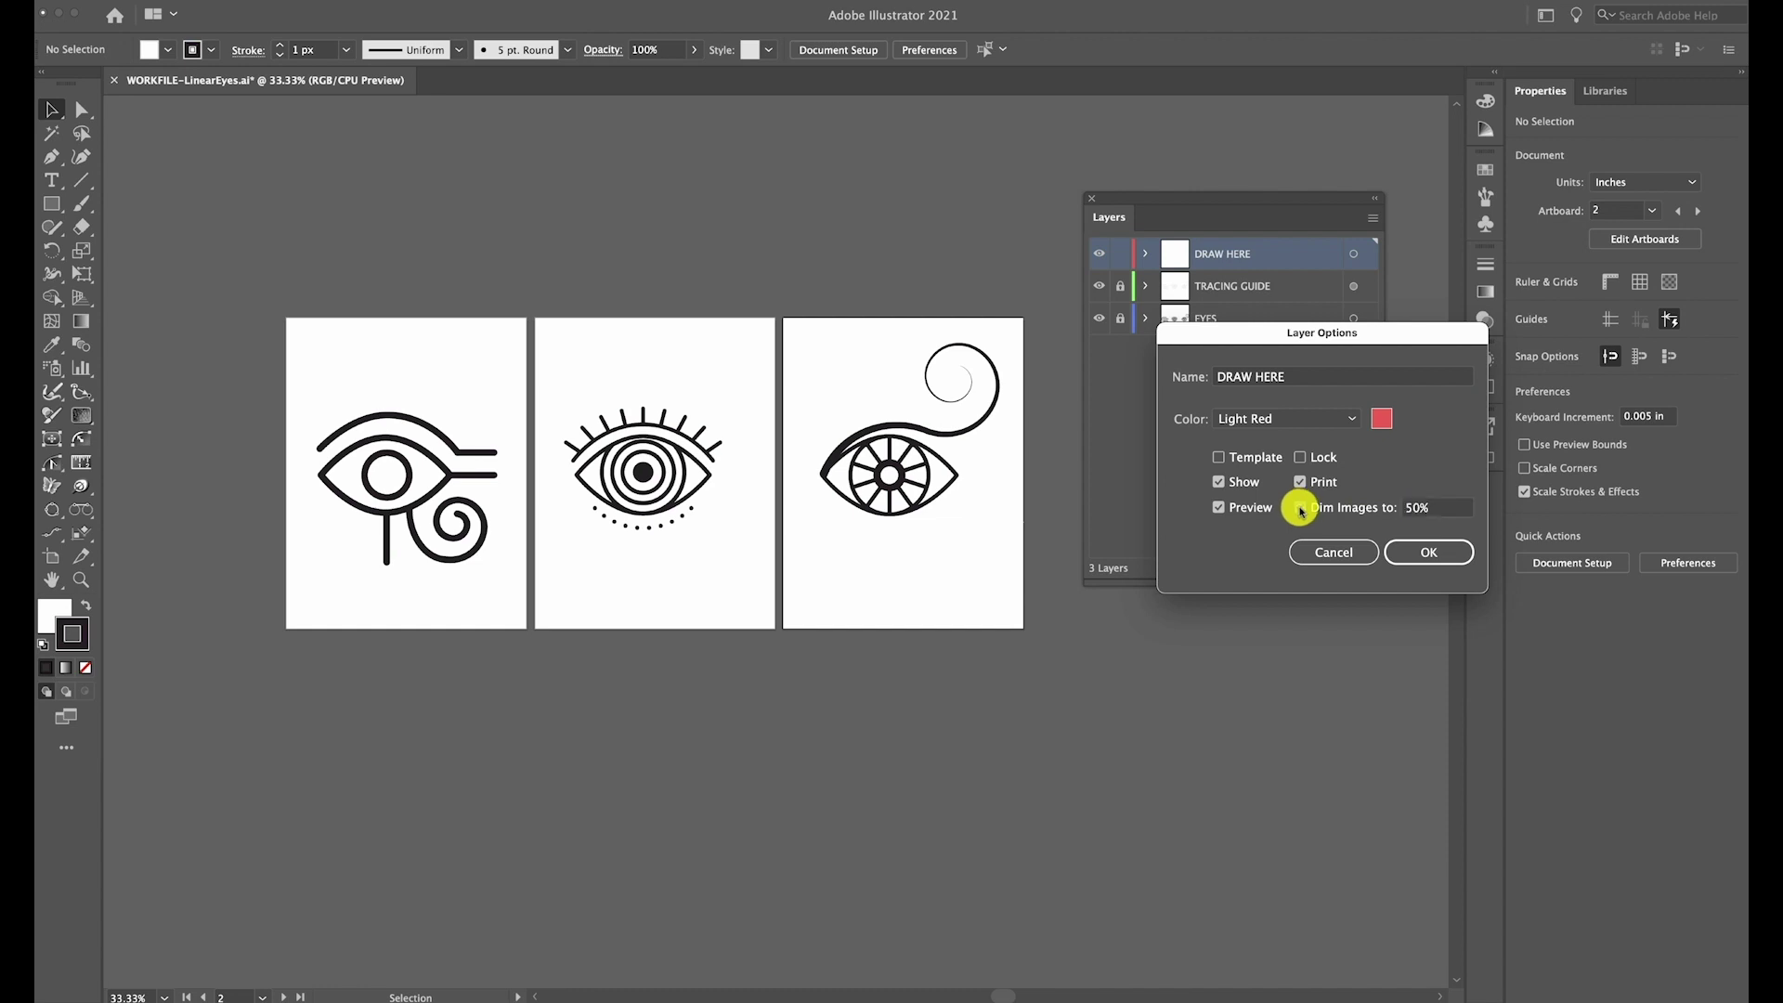
{"action": "left_click", "coordinate": [1450, 554]}
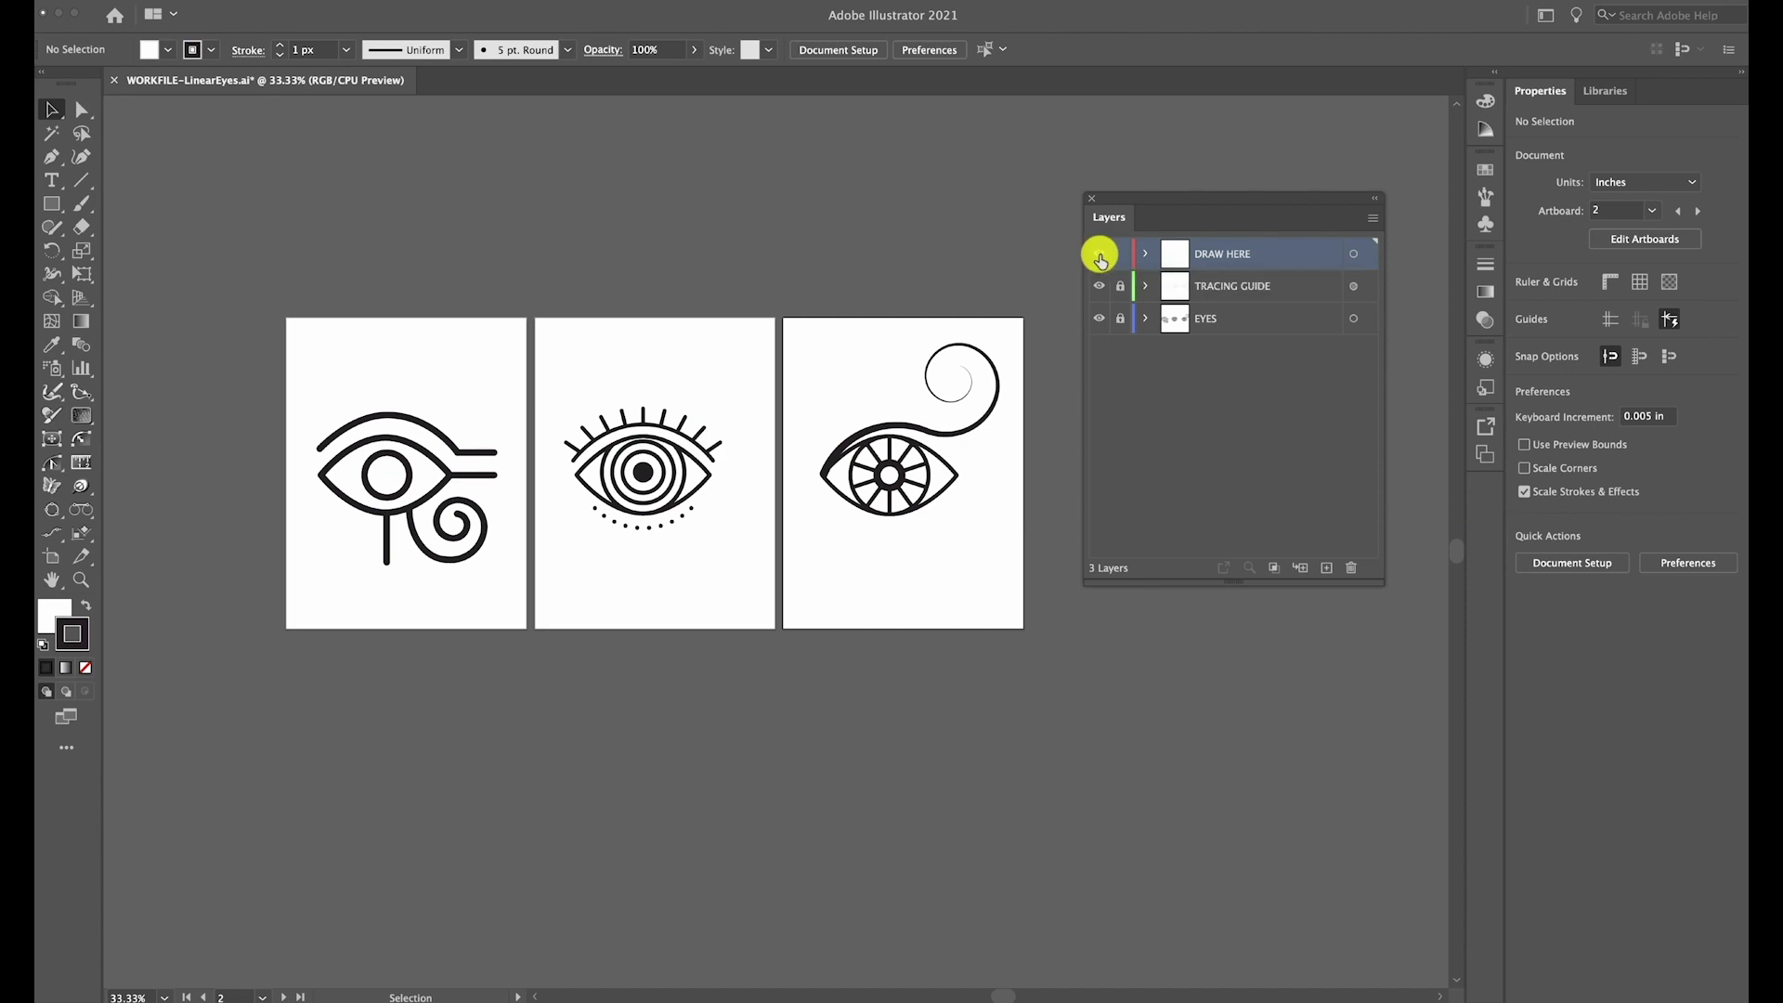
Hide the EYES layer so only the tracing guide shows, and make DRAW HERE the active layer
{"action": "left_click", "coordinate": [1099, 316]}
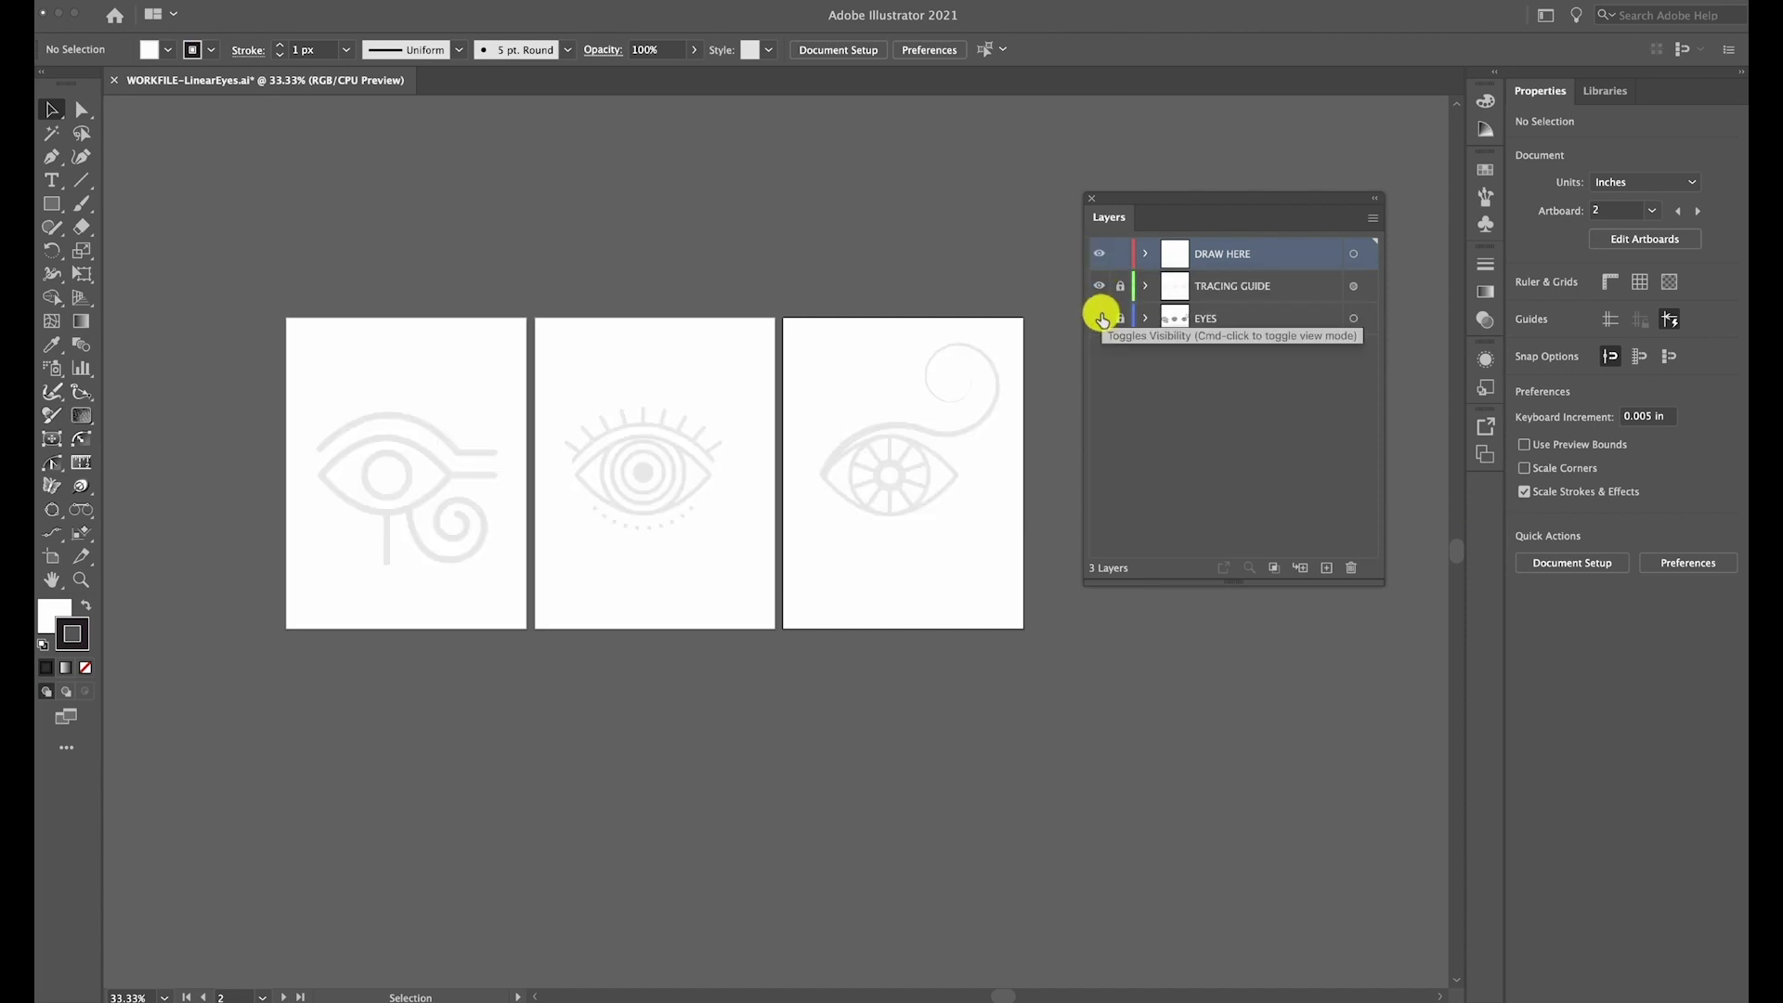
{"action": "left_click", "coordinate": [1098, 319]}
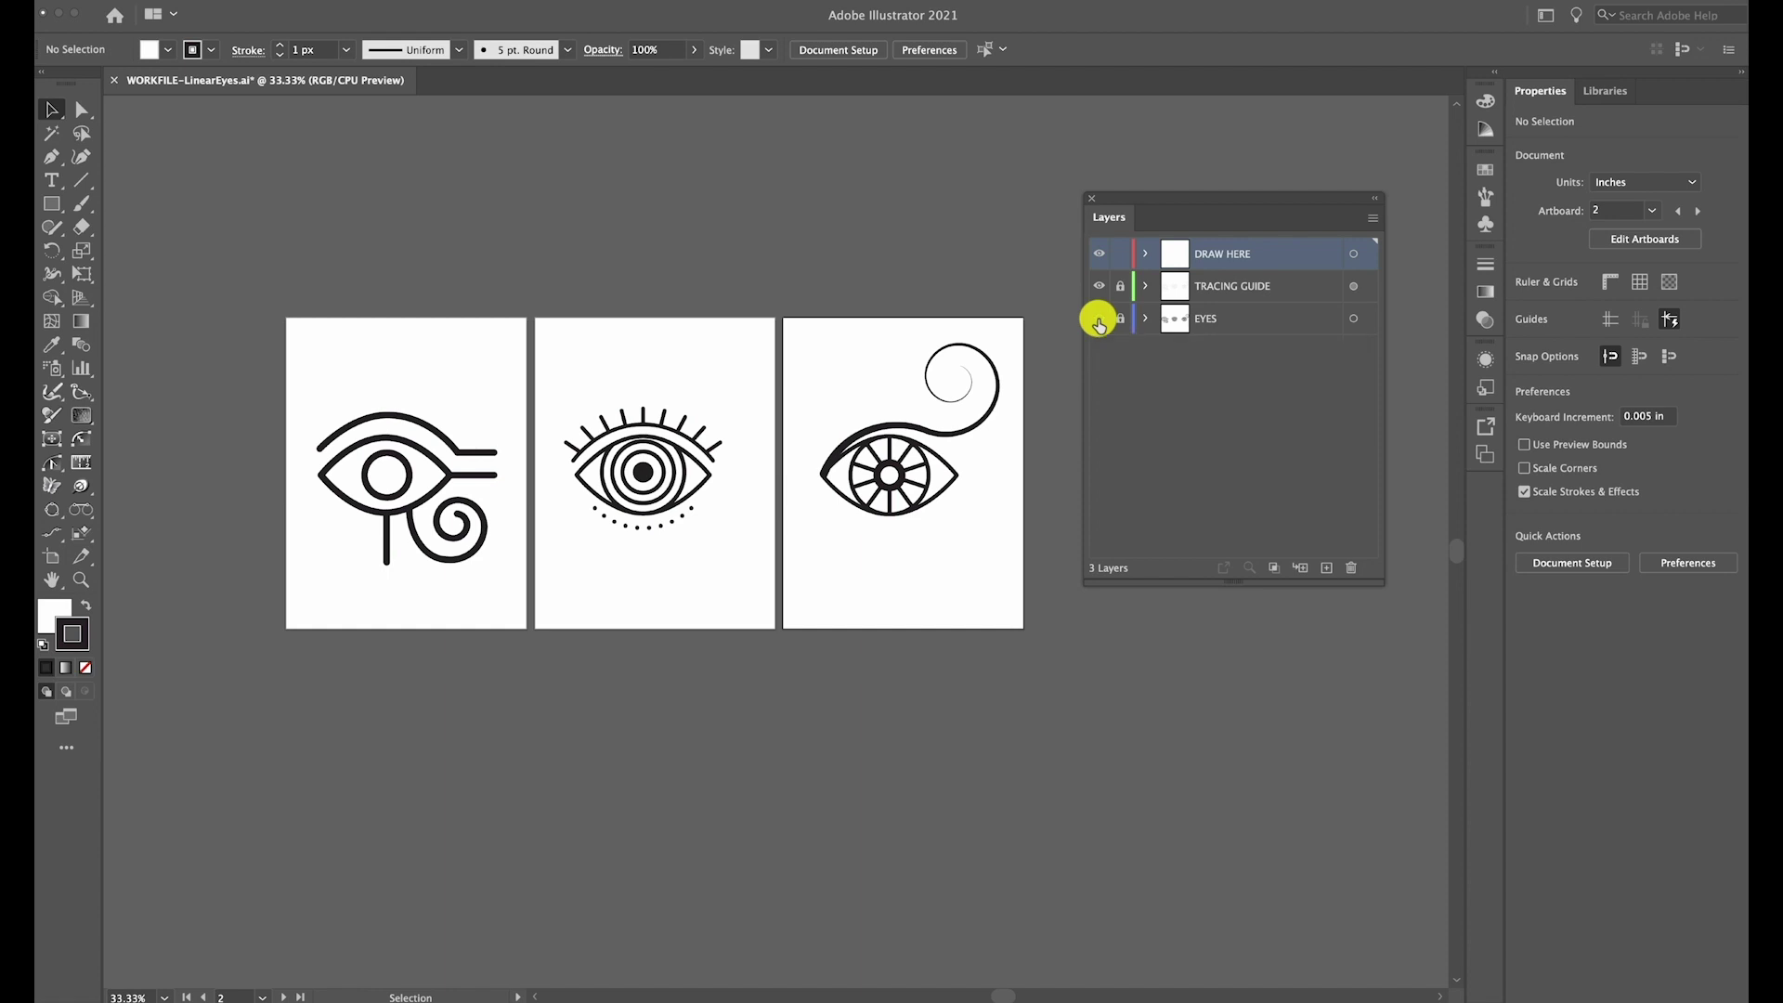
{"action": "left_click", "coordinate": [1099, 318]}
{"action": "left_click", "coordinate": [1301, 283]}
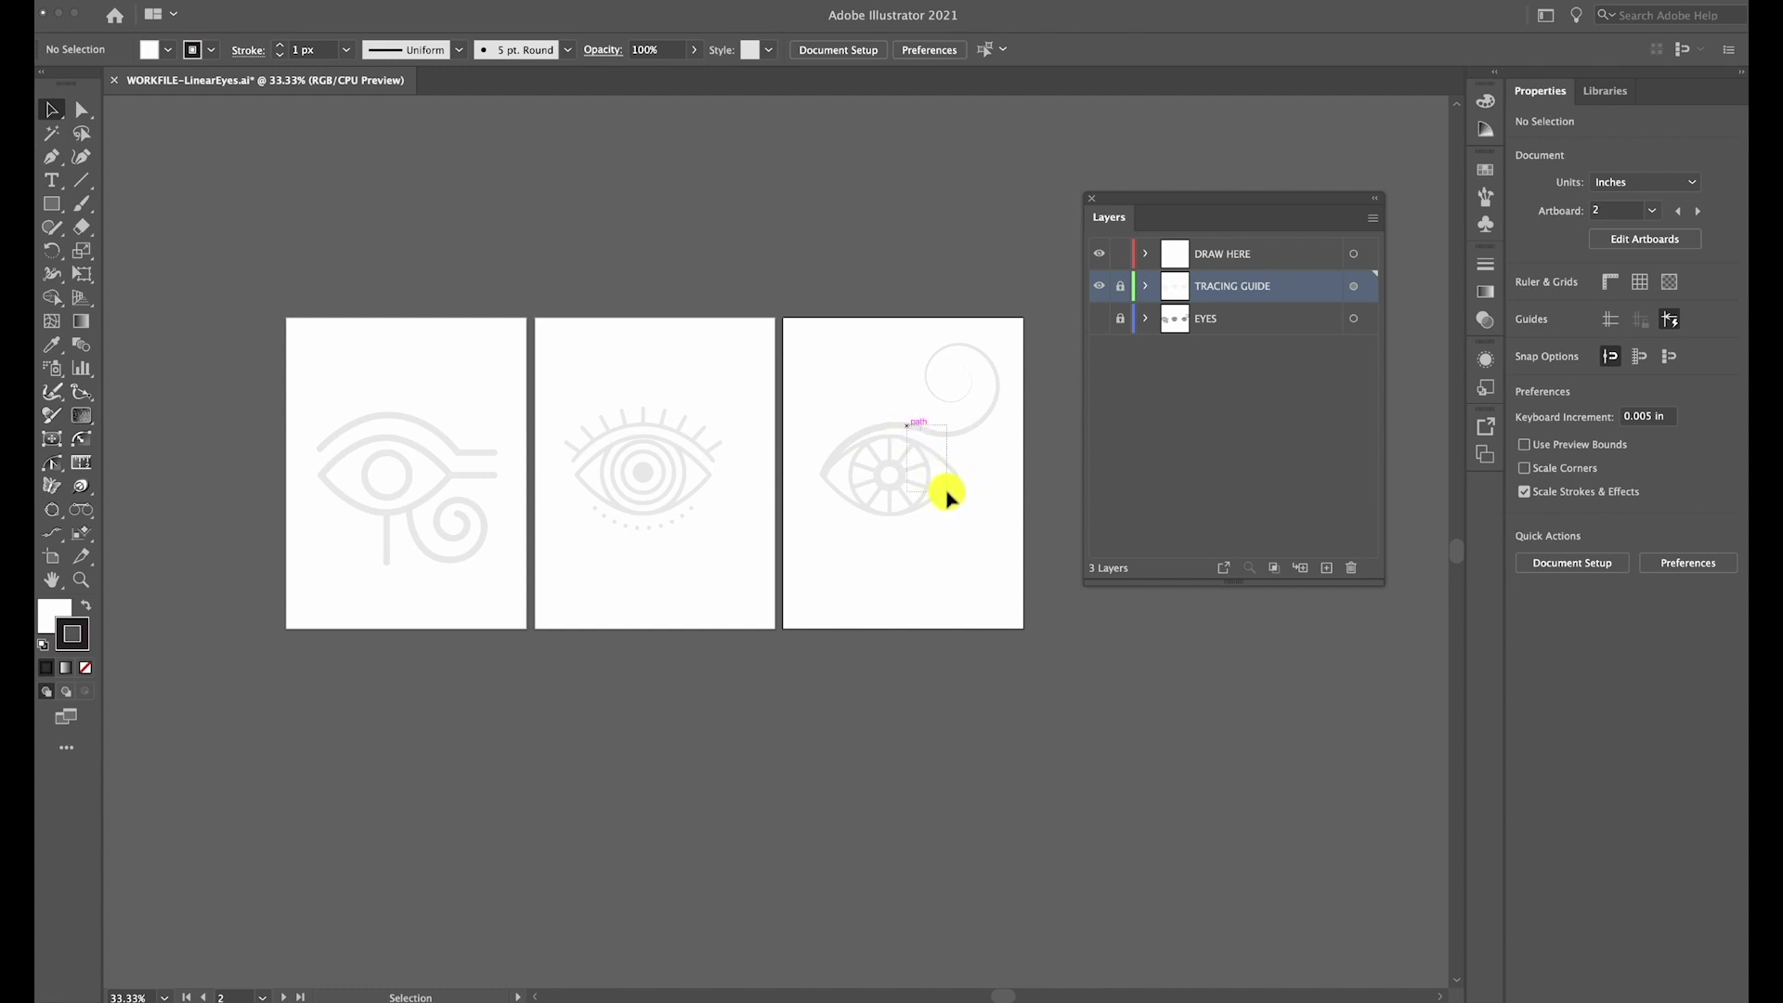
{"action": "left_click", "coordinate": [1287, 258]}
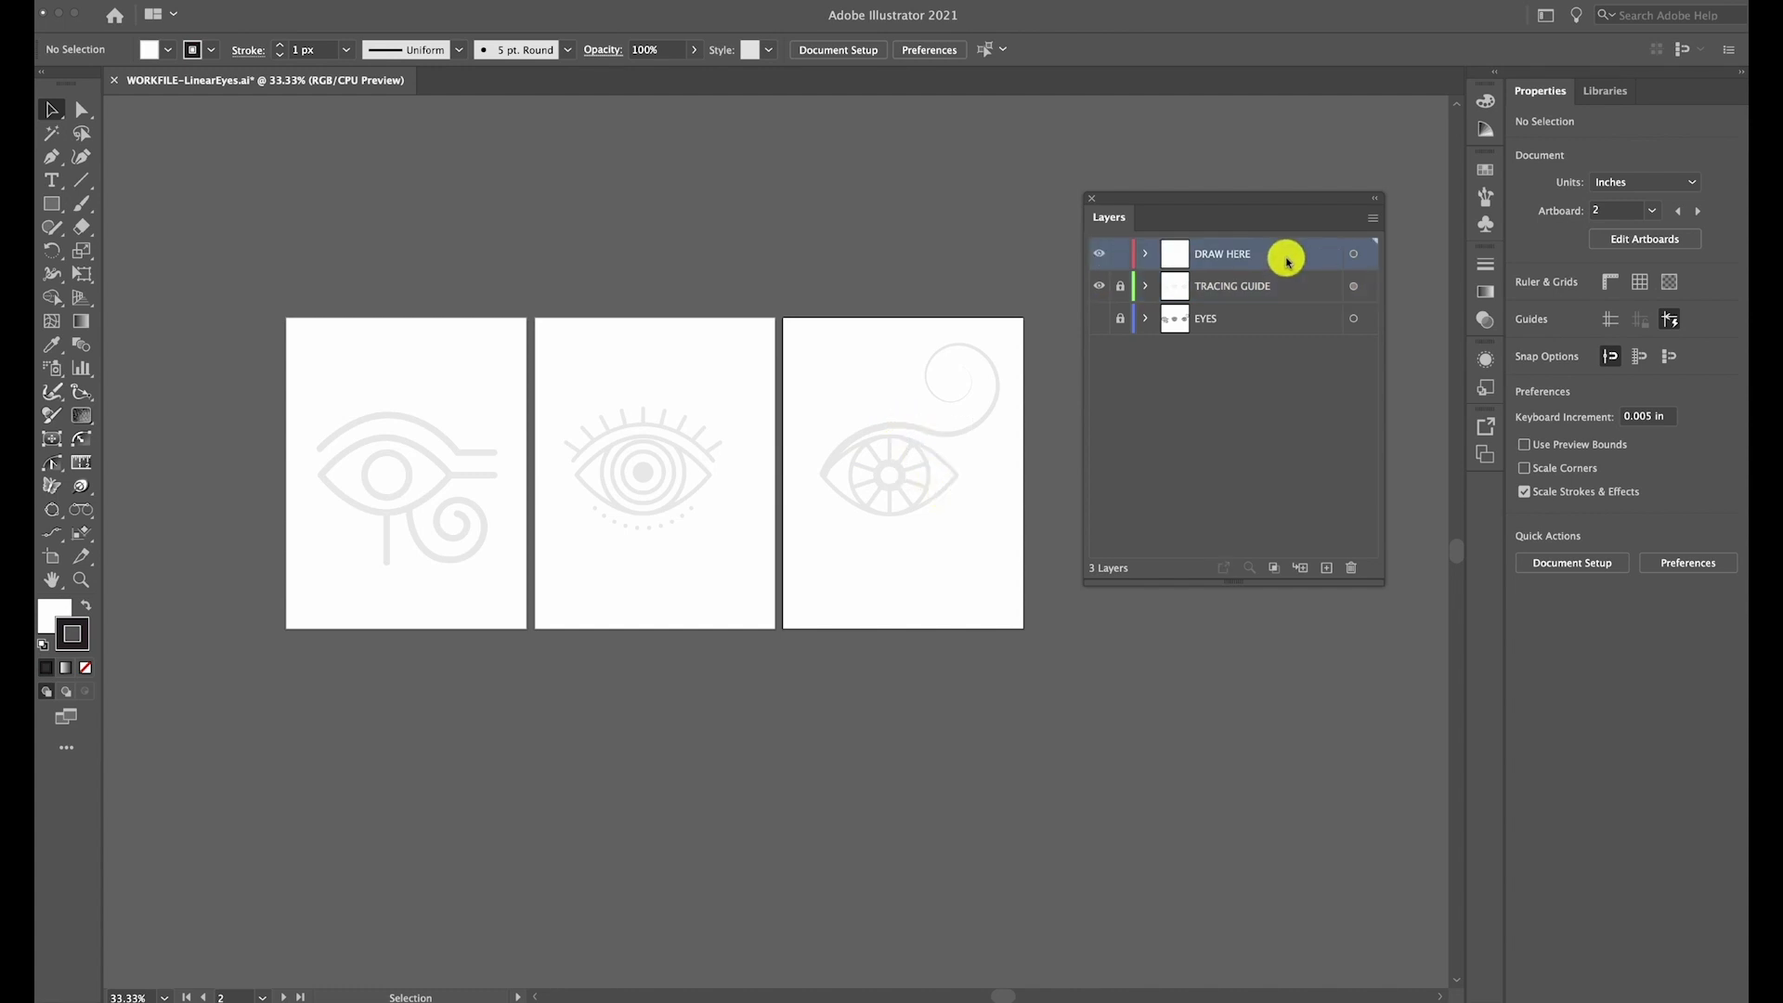
Show the document guides and unlock them
{"action": "key", "text": "super+semicolon"}
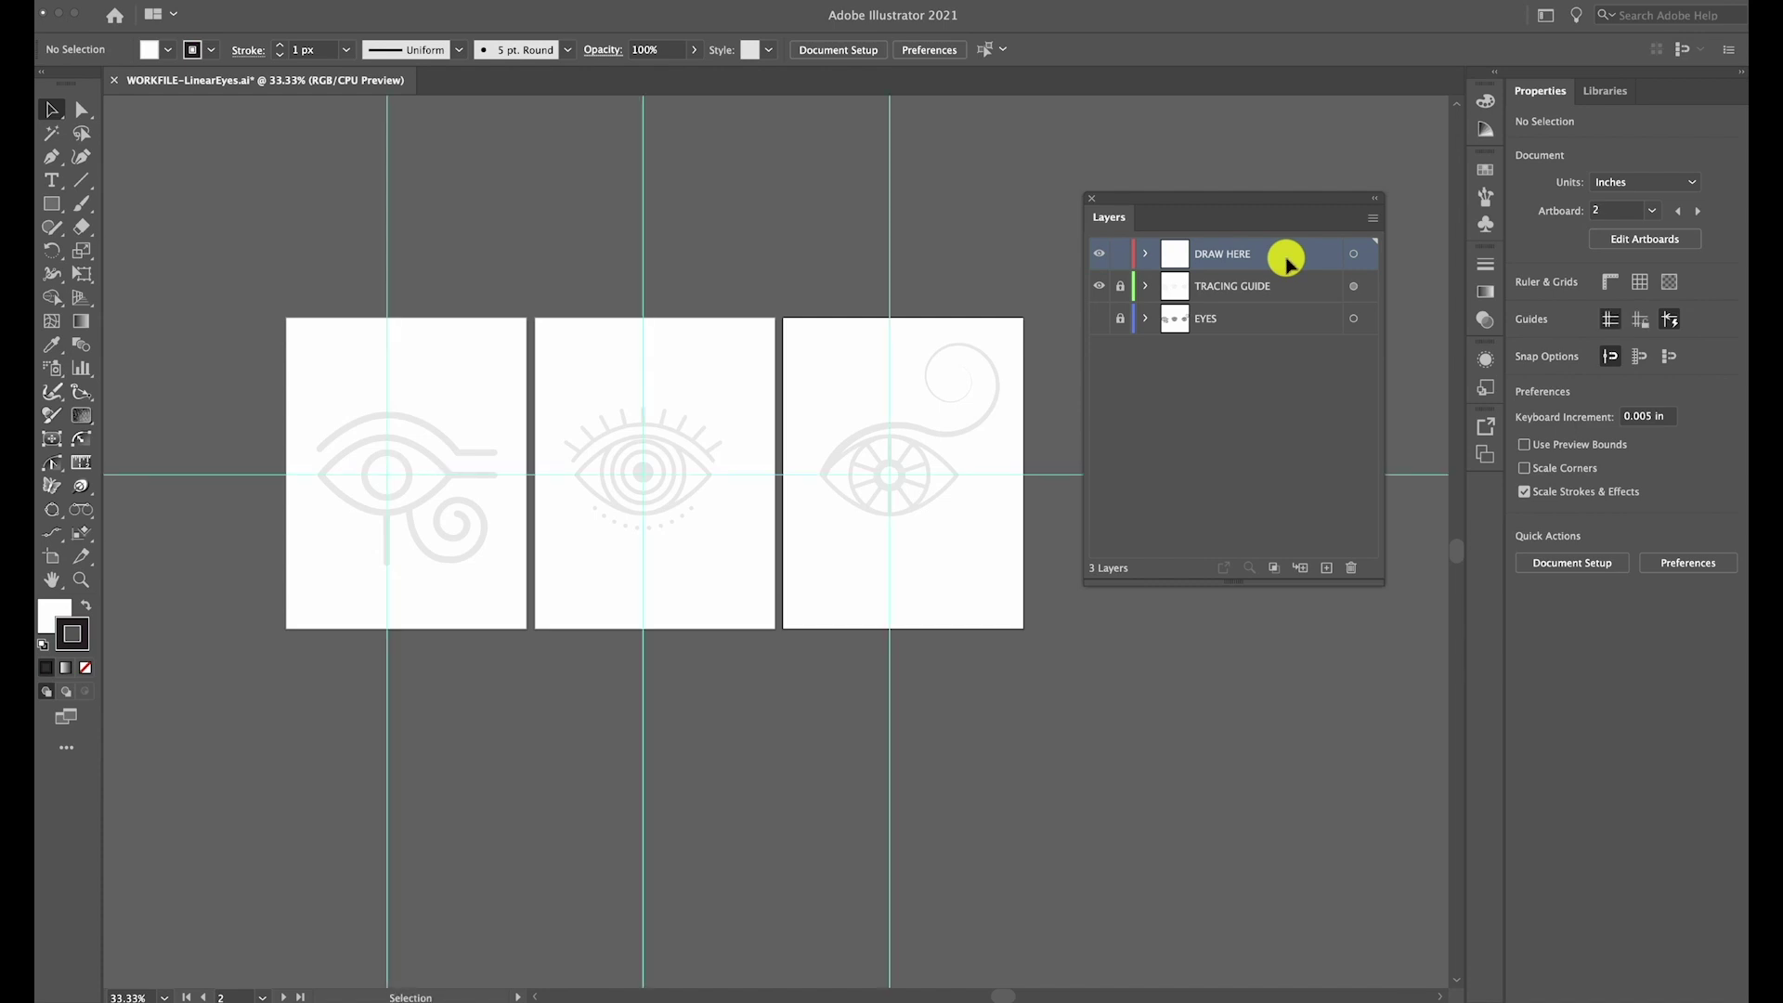
{"action": "key", "text": "super+semicolon"}
{"action": "key", "text": "super+semicolon"}
{"action": "key", "text": "super+semicolon"}
{"action": "key", "text": "super+semicolon"}
{"action": "left_click", "coordinate": [266, 0]}
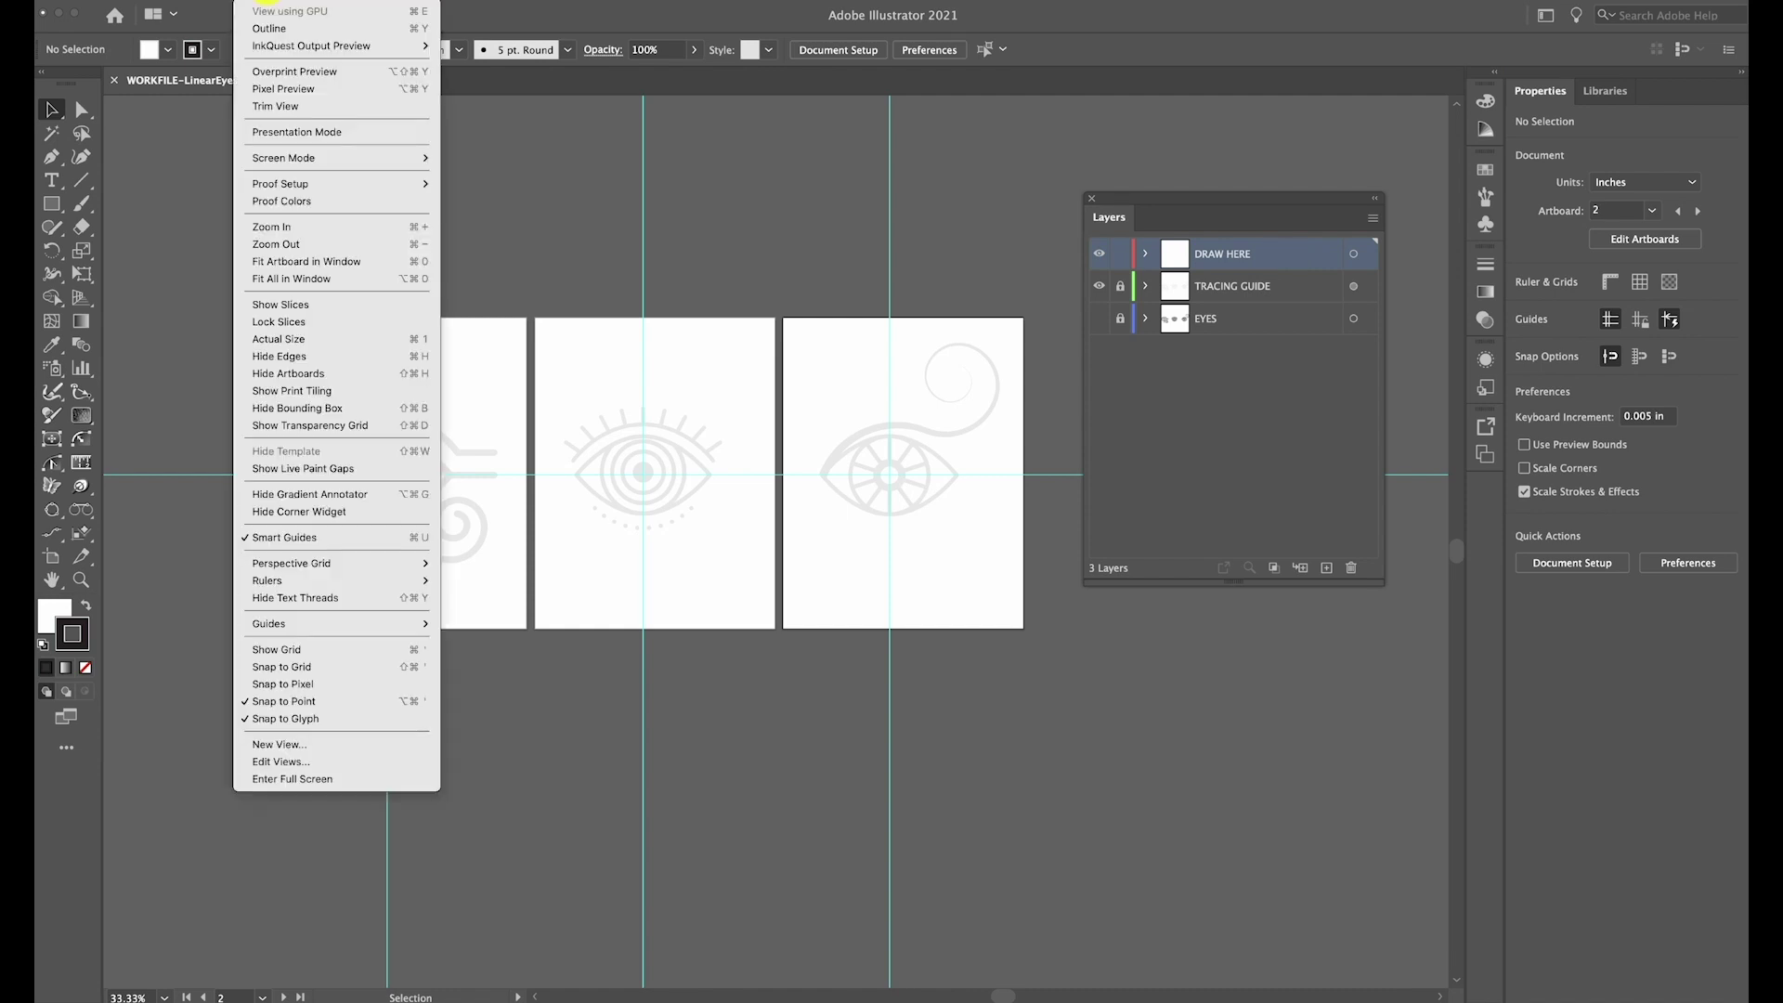
{"action": "mouse_move", "coordinate": [366, 621]}
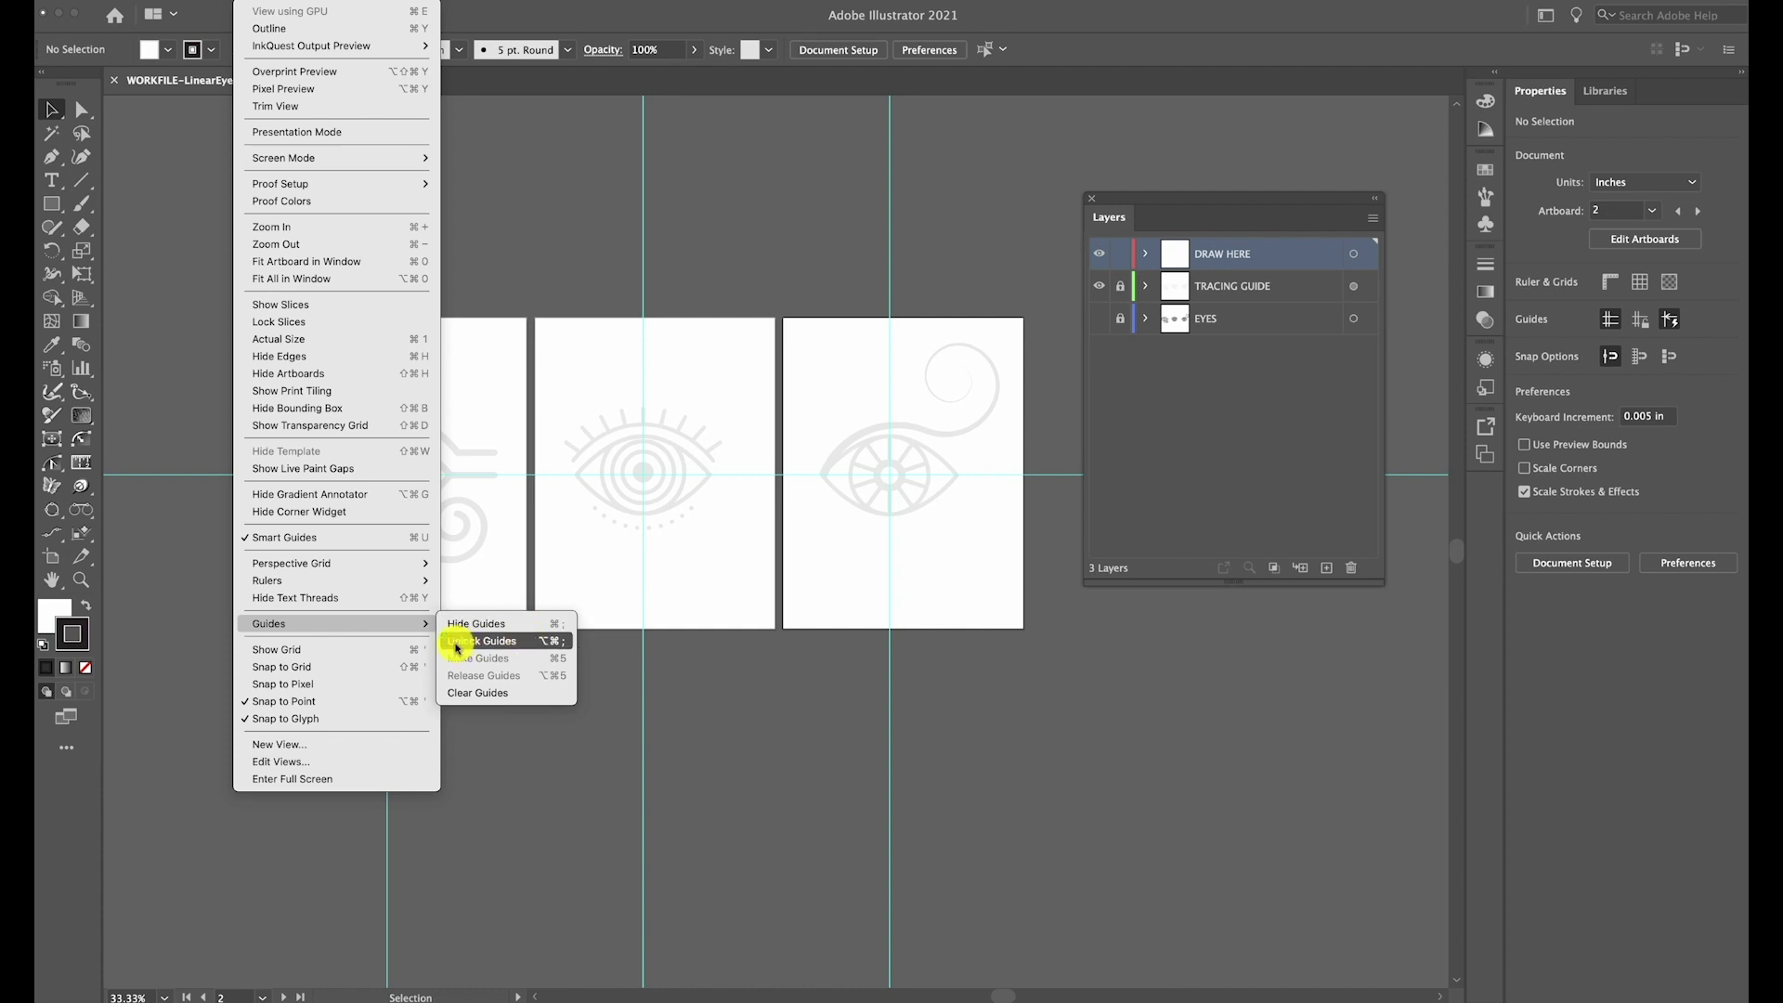
{"action": "left_click", "coordinate": [510, 643]}
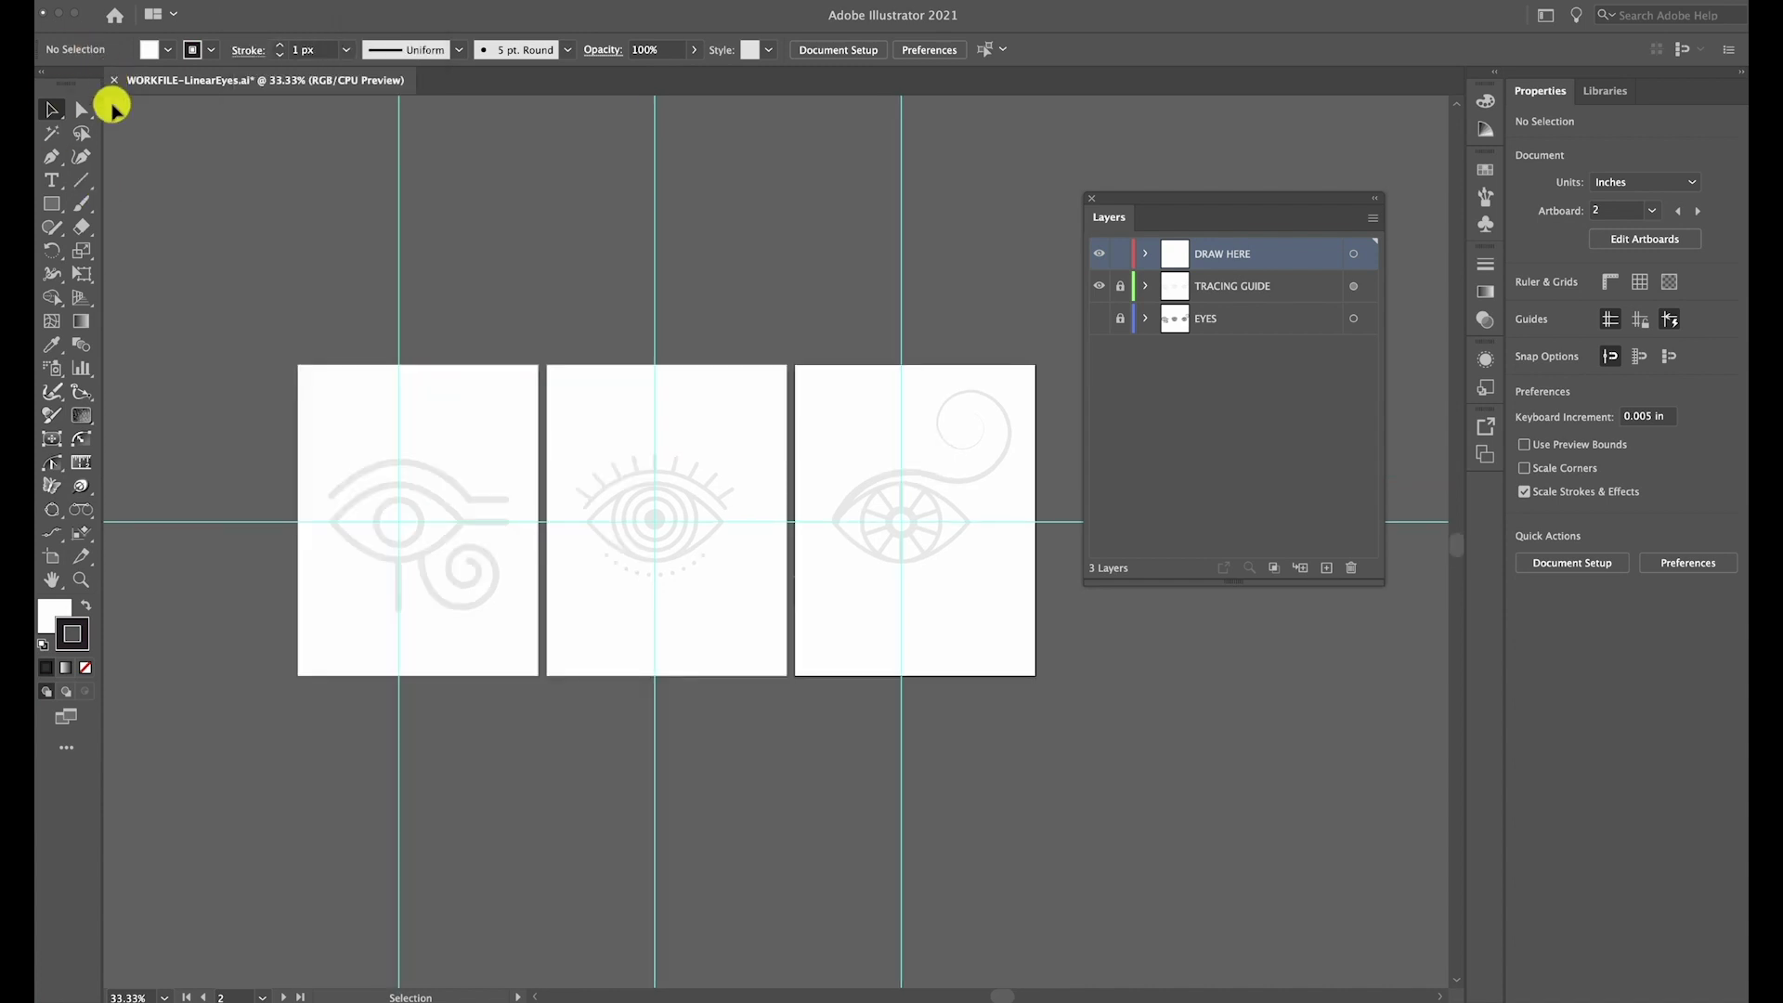
Activate the Line Segment tool and float its tool group over the canvas above the artboards
{"action": "left_click", "coordinate": [82, 185]}
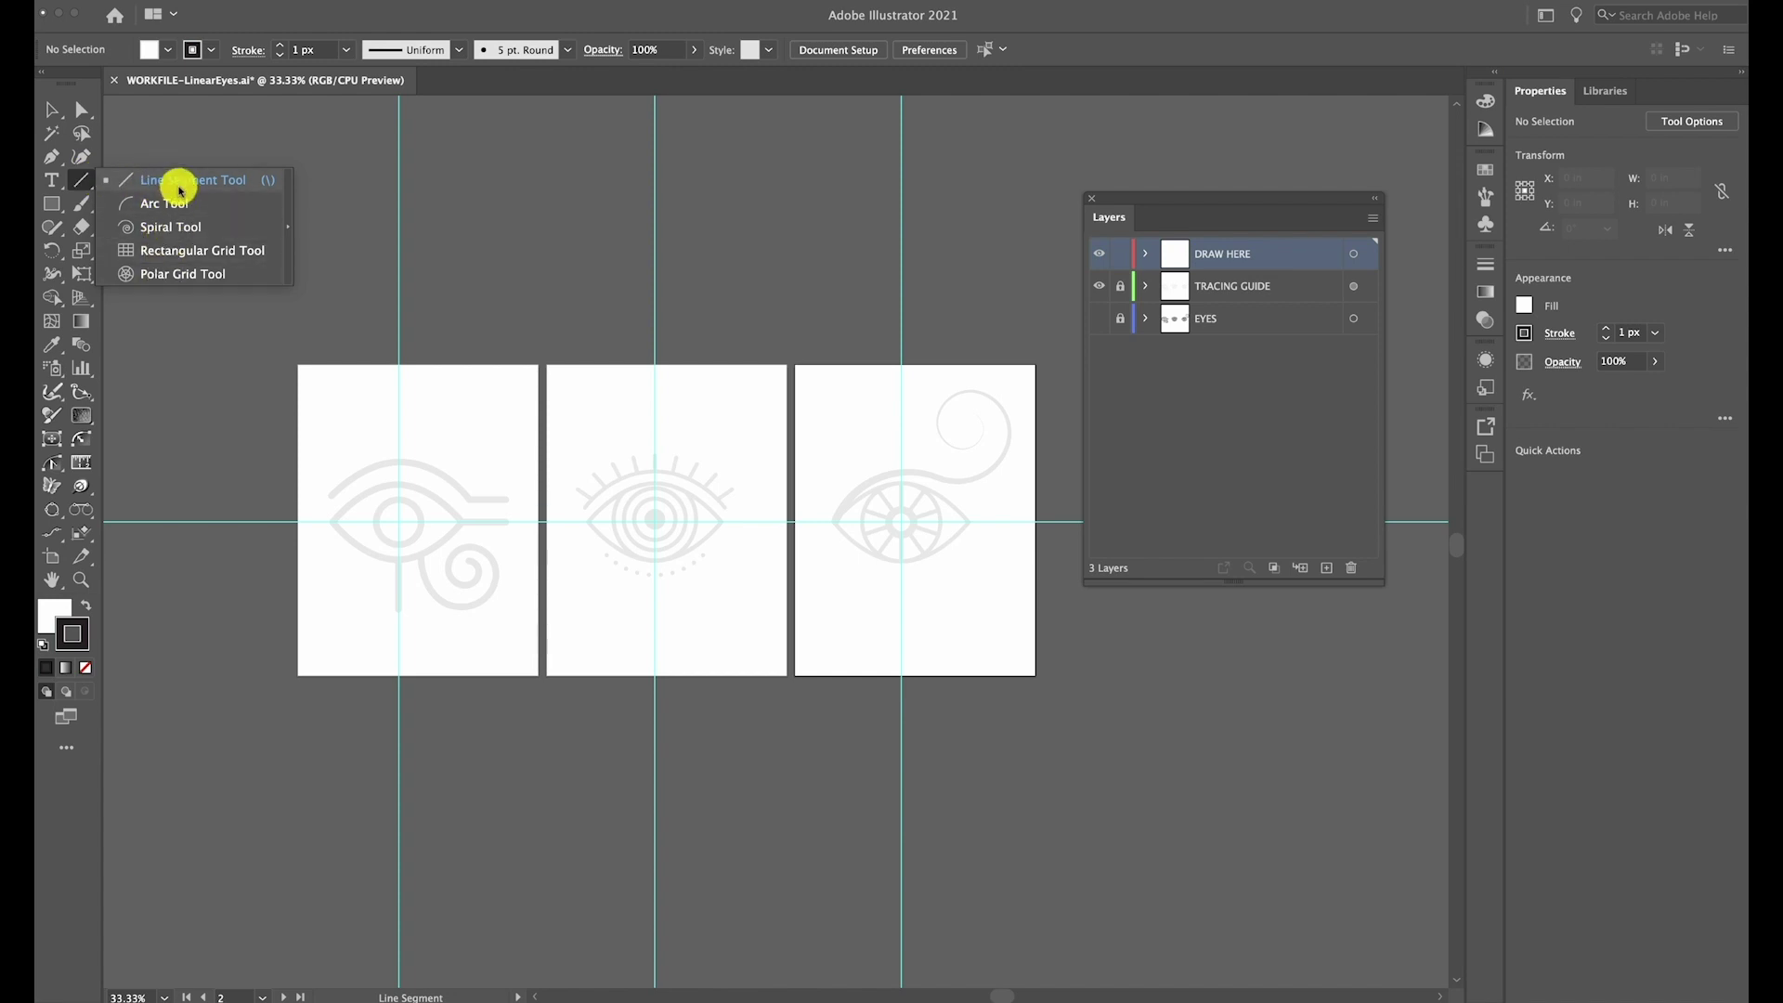
{"action": "left_click", "coordinate": [289, 228]}
{"action": "left_click_drag", "start_coordinate": [191, 187], "coordinate": [572, 241]}
Zoom and pan the view to examine the eye tracing on the first artboard at 66.67%
{"action": "scroll", "coordinate": [748, 321], "scroll_direction": "left", "scroll_amount": 5}
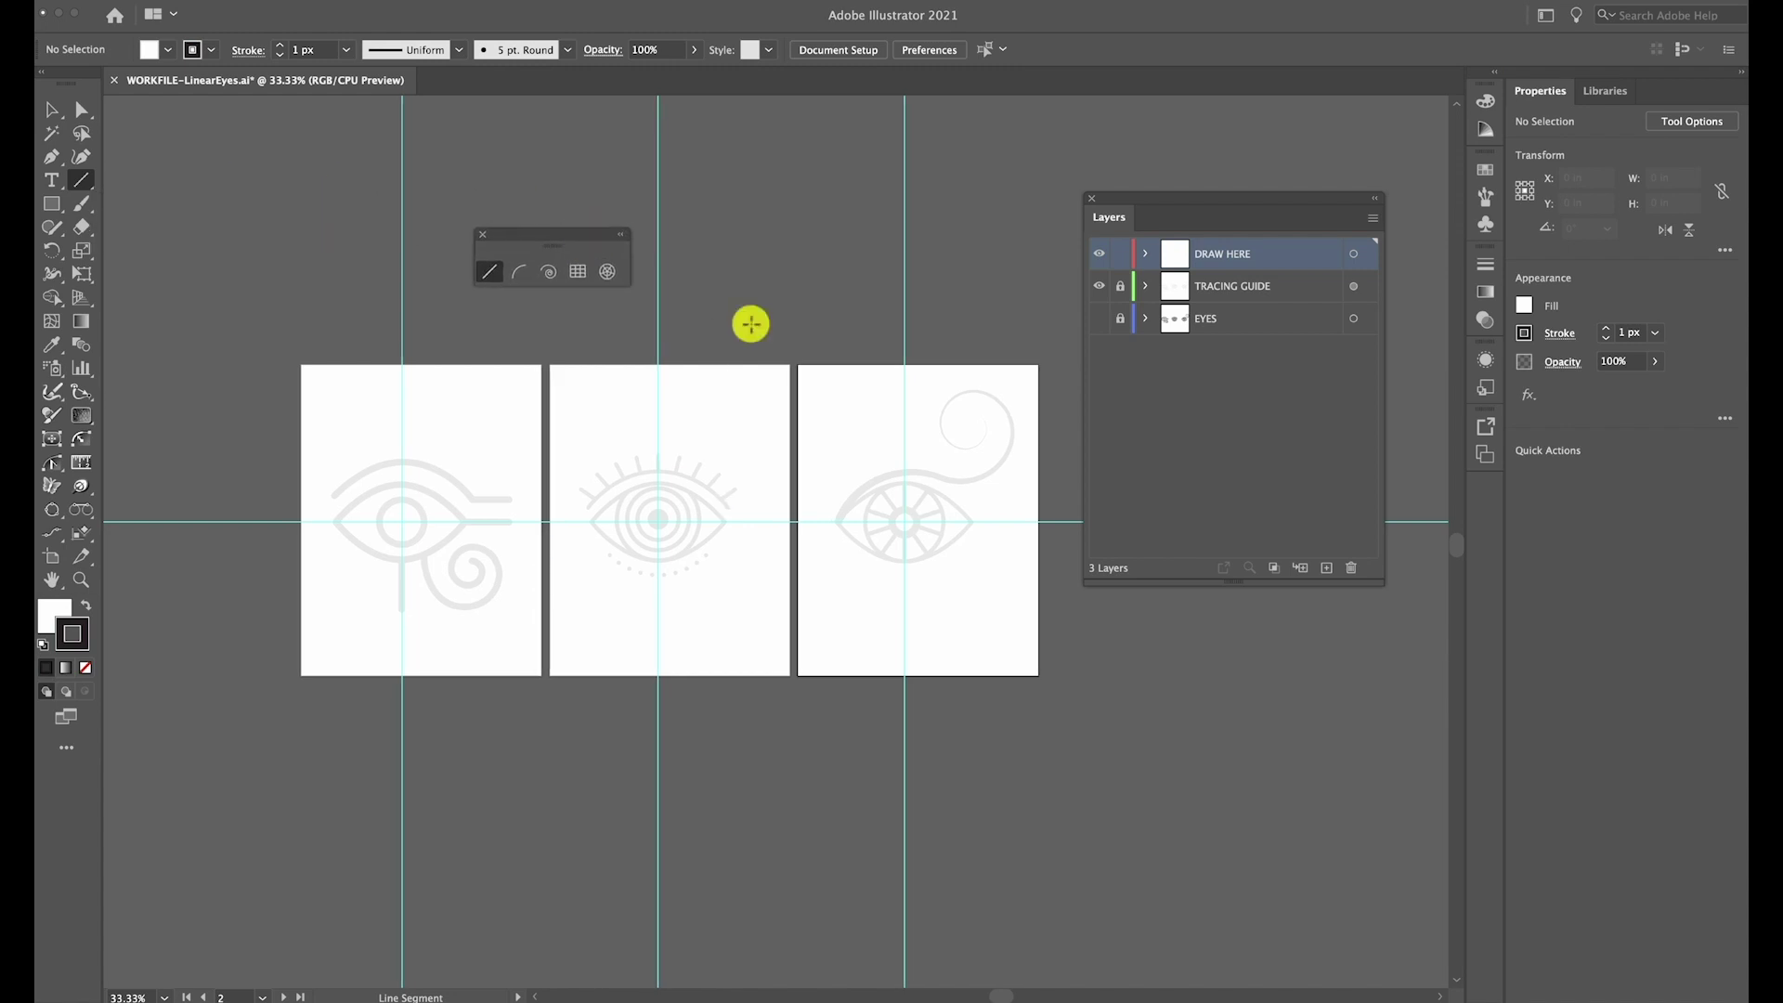
{"action": "key", "text": "ctrl+equal"}
{"action": "key", "text": "ctrl+minus"}
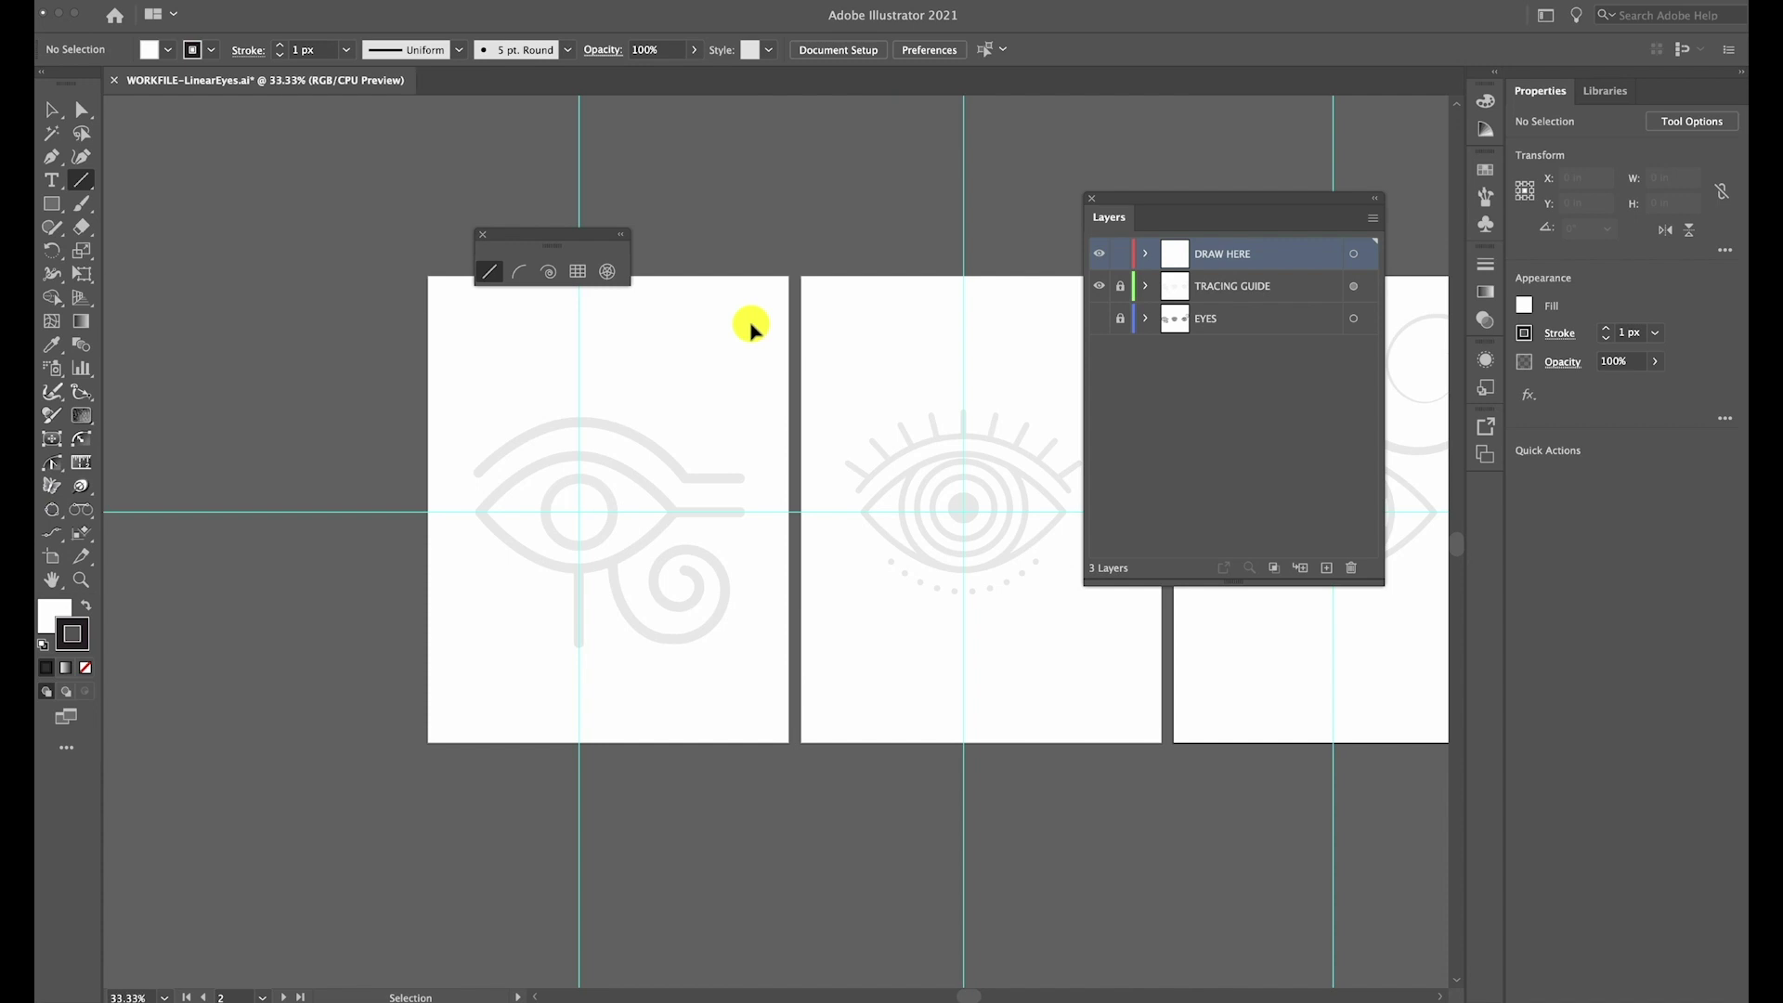
{"action": "key", "text": "ctrl+equal"}
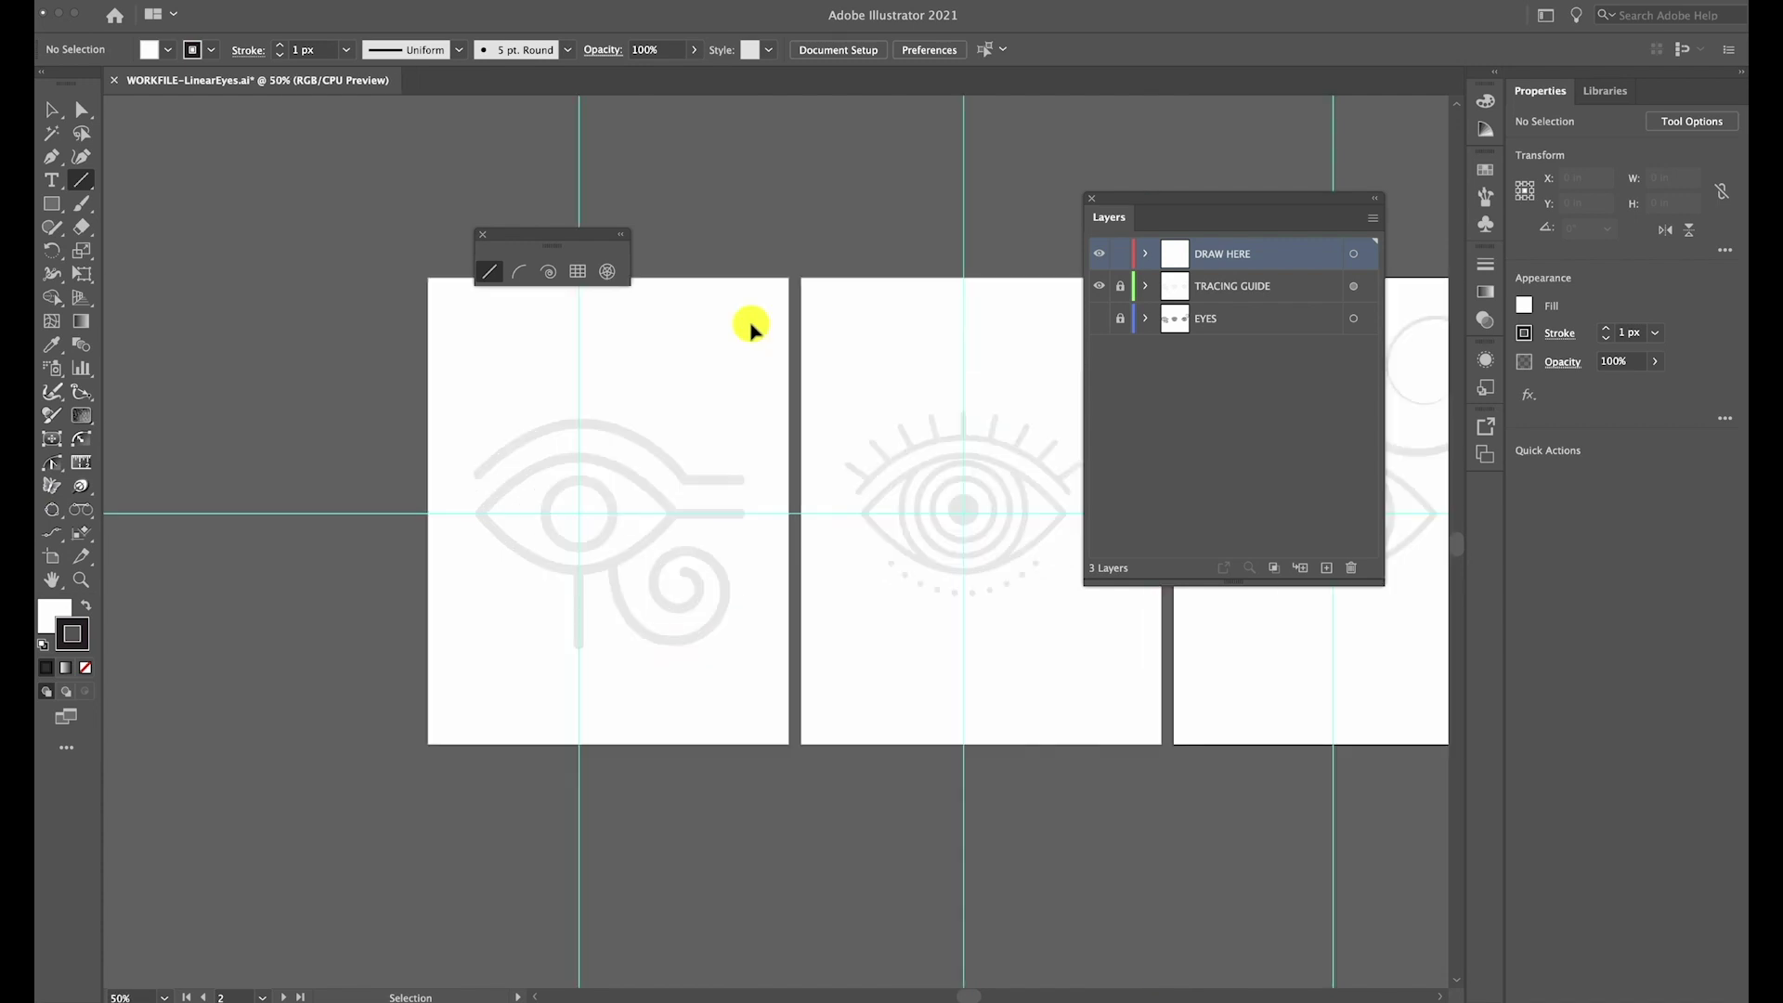
{"action": "left_click_drag", "start_coordinate": [741, 480], "coordinate": [740, 379]}
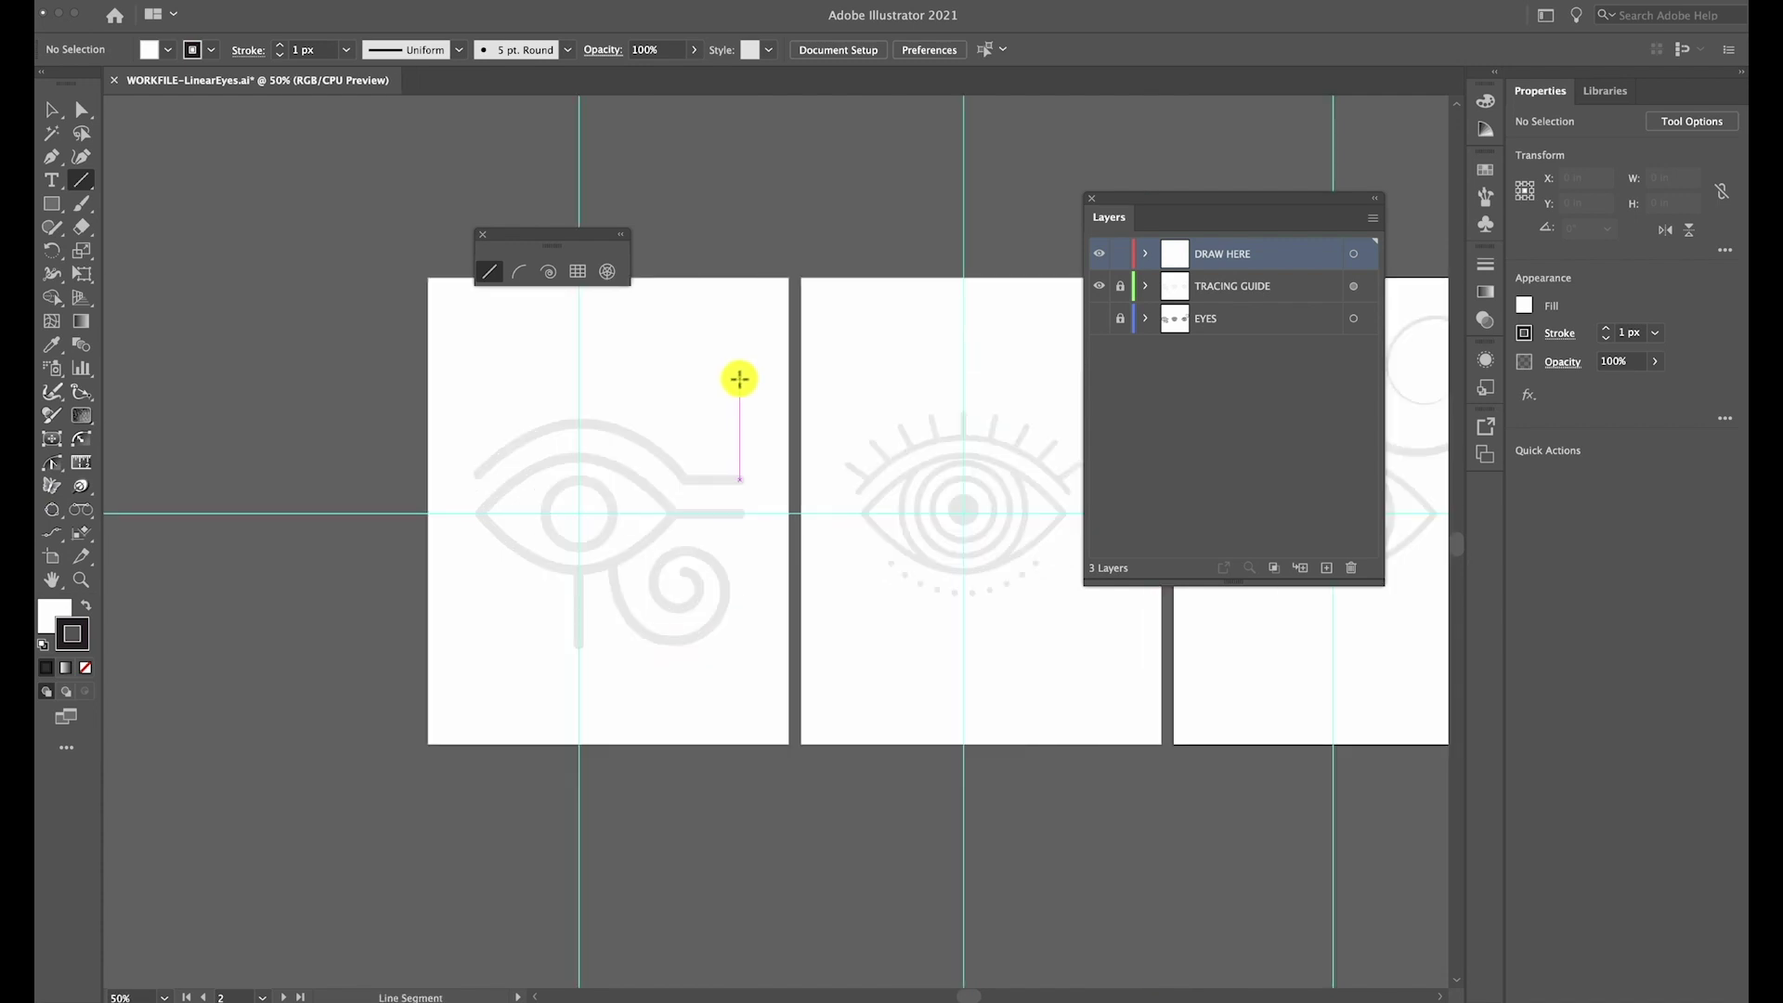
{"action": "key", "text": "ctrl+equal"}
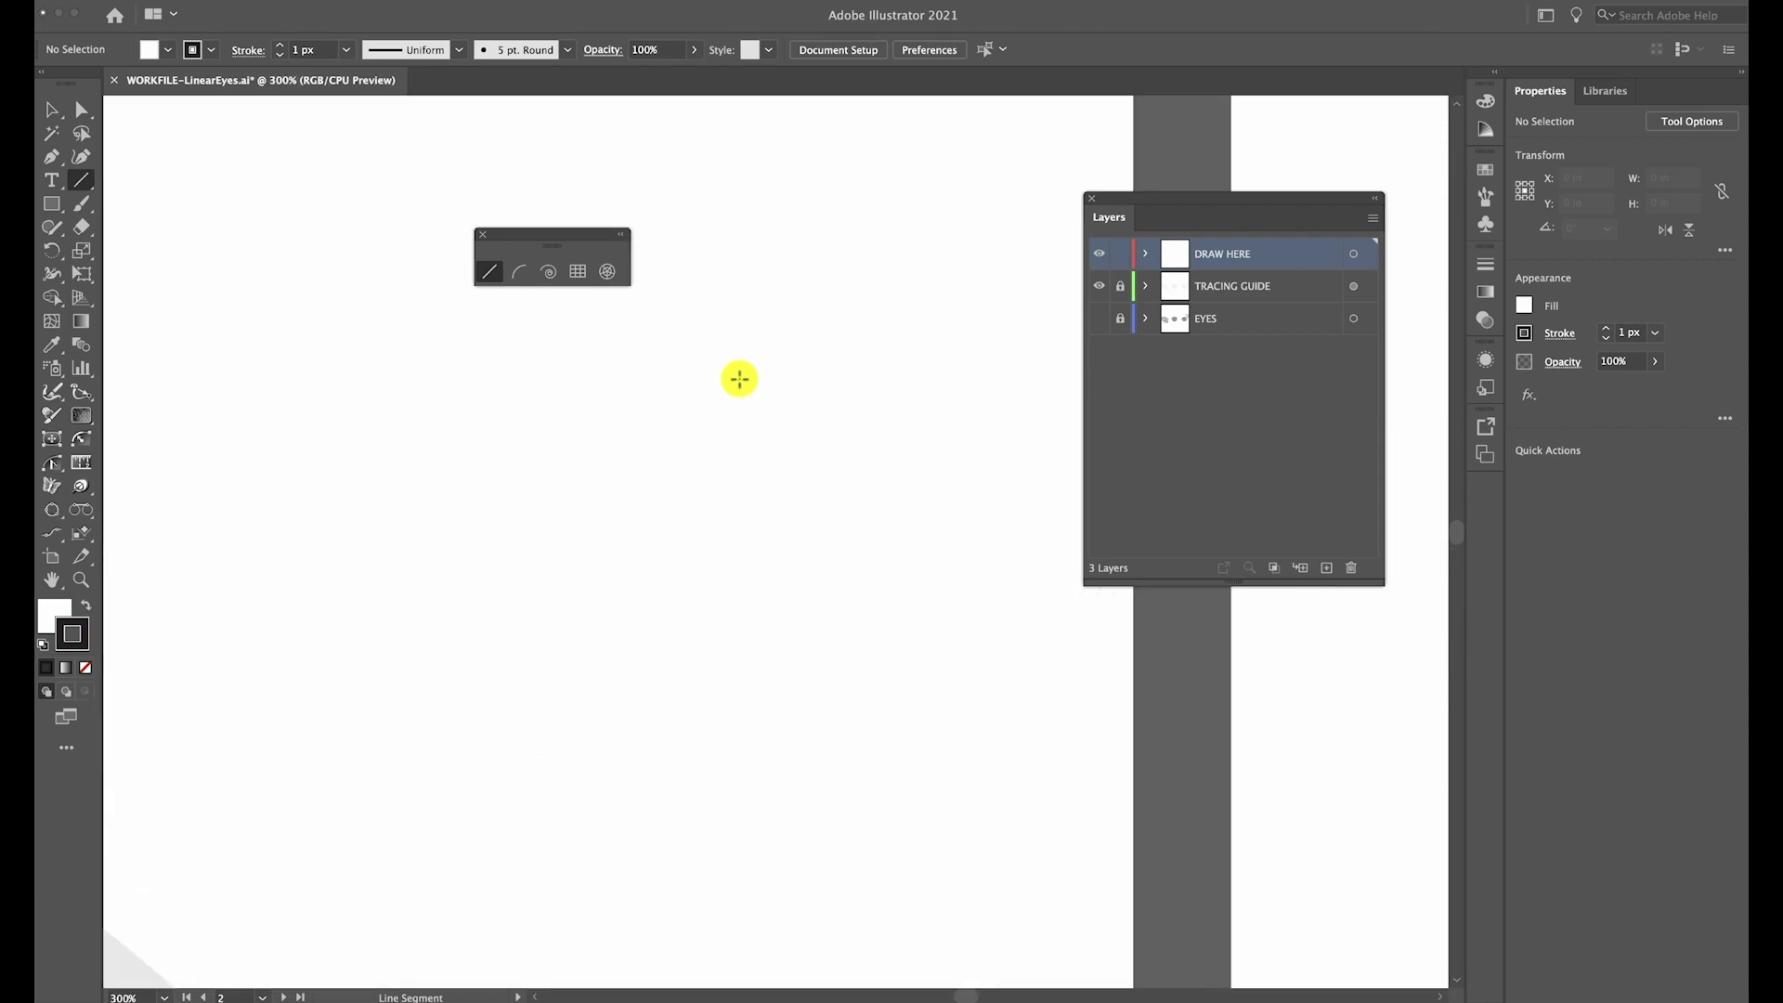
{"action": "key", "text": "ctrl+minus"}
{"action": "key", "text": "ctrl+minus"}
{"action": "key", "text": "ctrl+minus"}
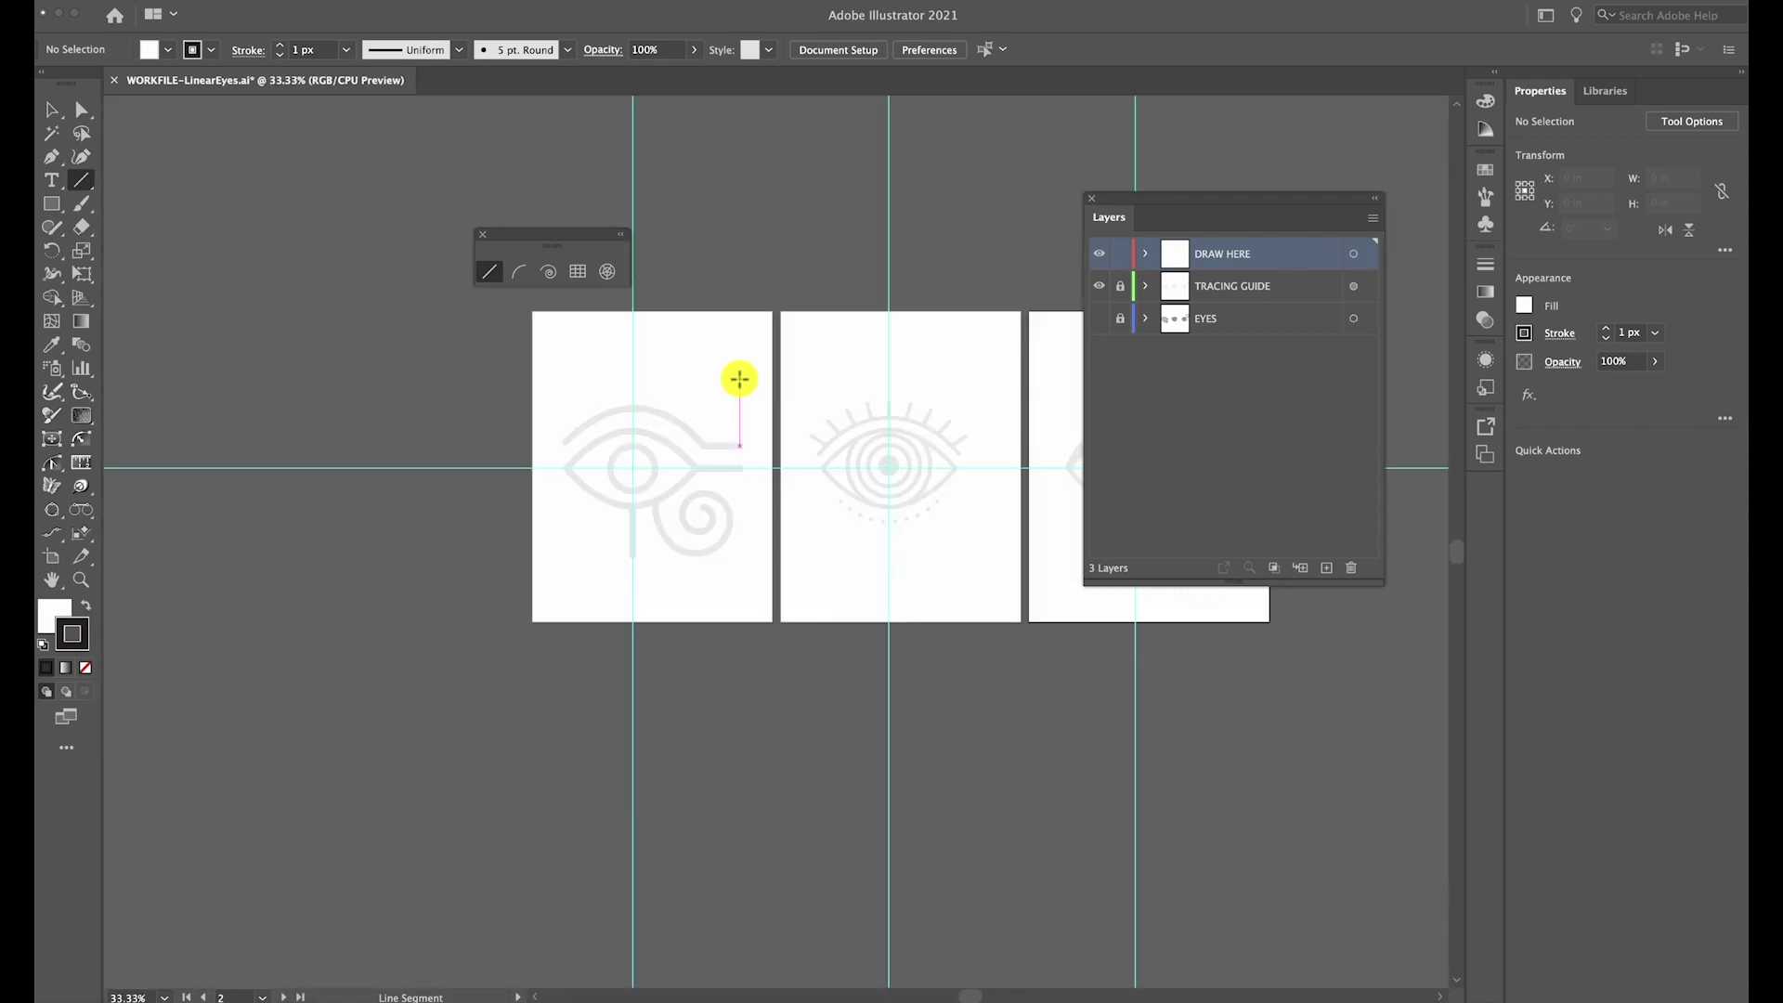
{"action": "key", "text": "space"}
{"action": "left_click_drag", "start_coordinate": [740, 379], "coordinate": [789, 398]}
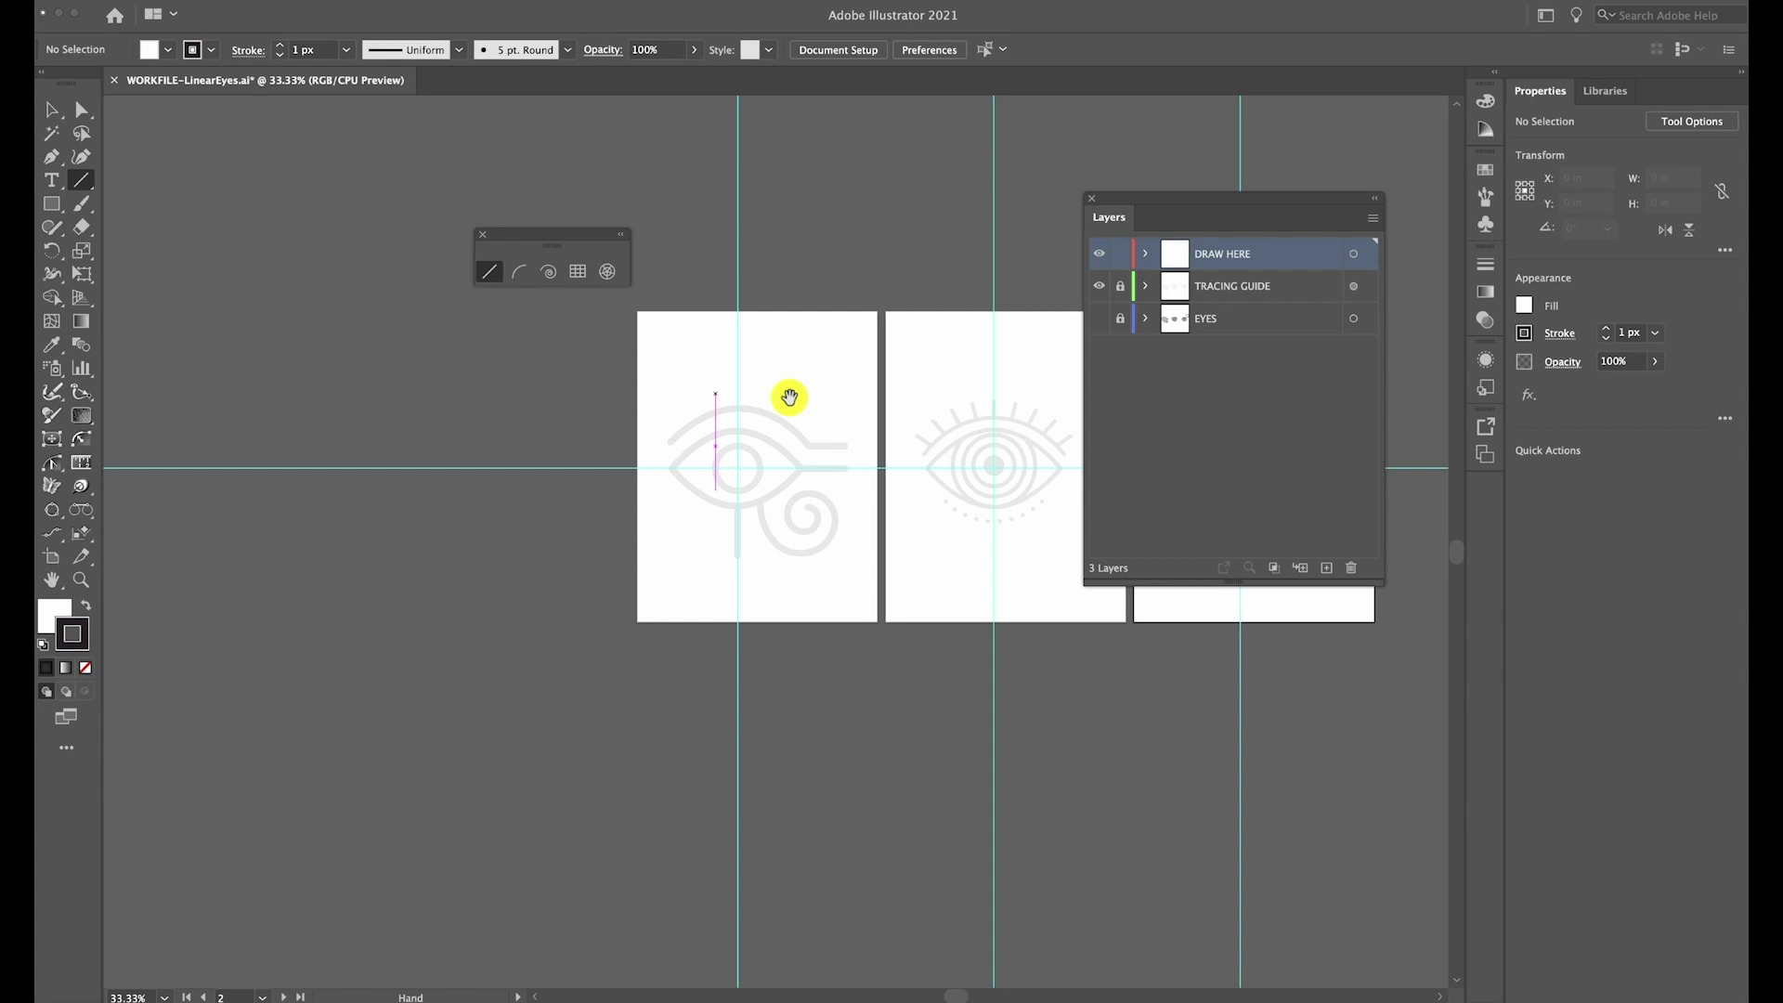
{"action": "mouse_move", "coordinate": [788, 410]}
{"action": "left_mouse_down"}
{"action": "mouse_move", "coordinate": [777, 426]}
{"action": "mouse_move", "coordinate": [756, 406]}
{"action": "left_mouse_up"}
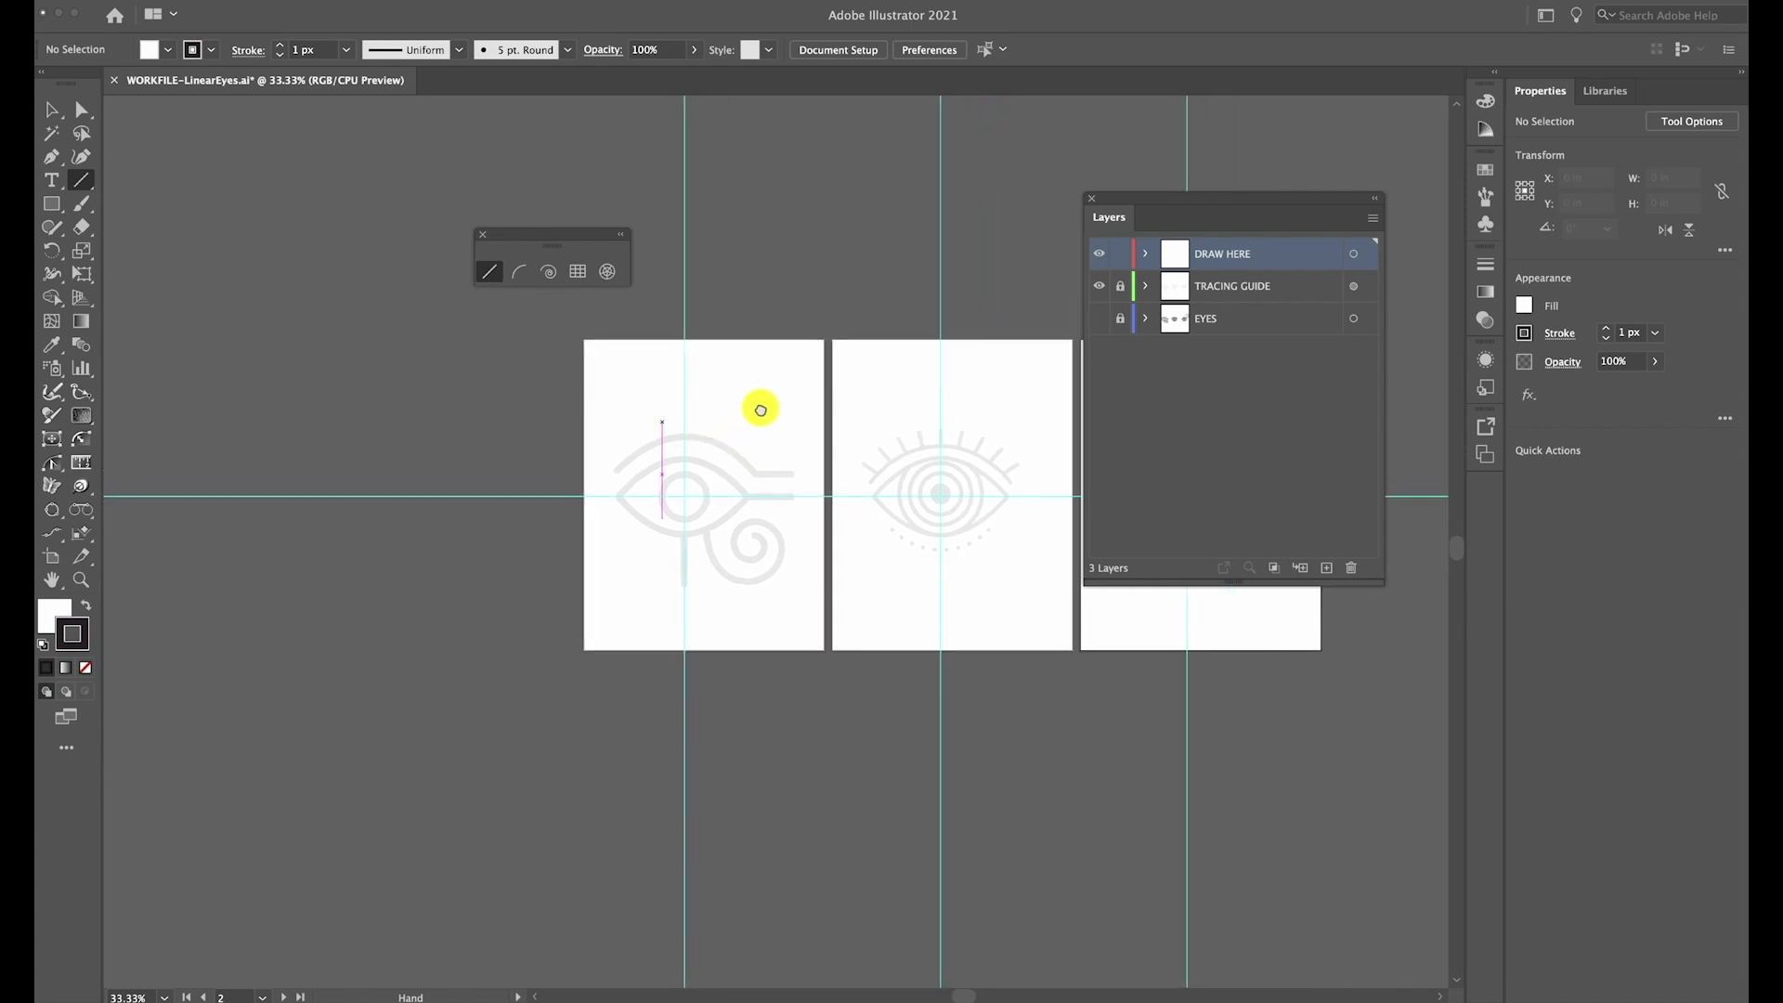
{"action": "key", "text": "ctrl+equal"}
{"action": "key", "text": "ctrl+equal"}
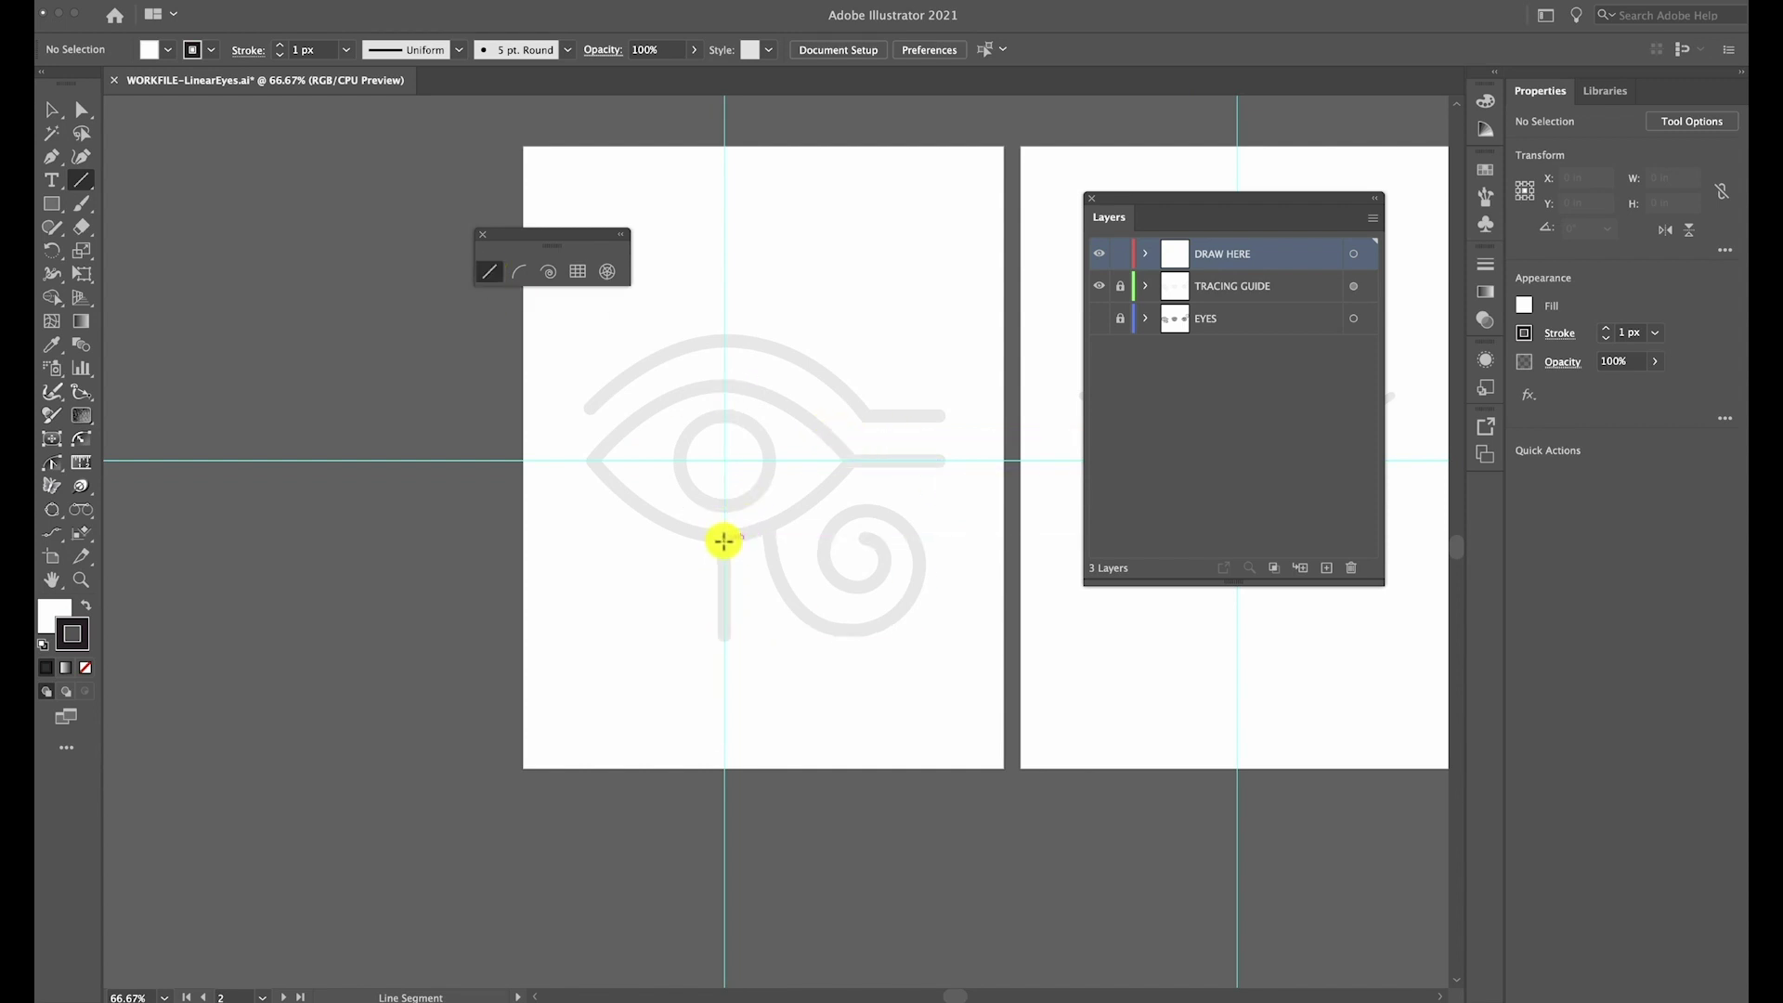
Trace the vertical bar below the eye with a straight line about 1.6 in long and set its stroke weight to 15 px
{"action": "left_click_drag", "start_coordinate": [724, 541], "coordinate": [724, 633]}
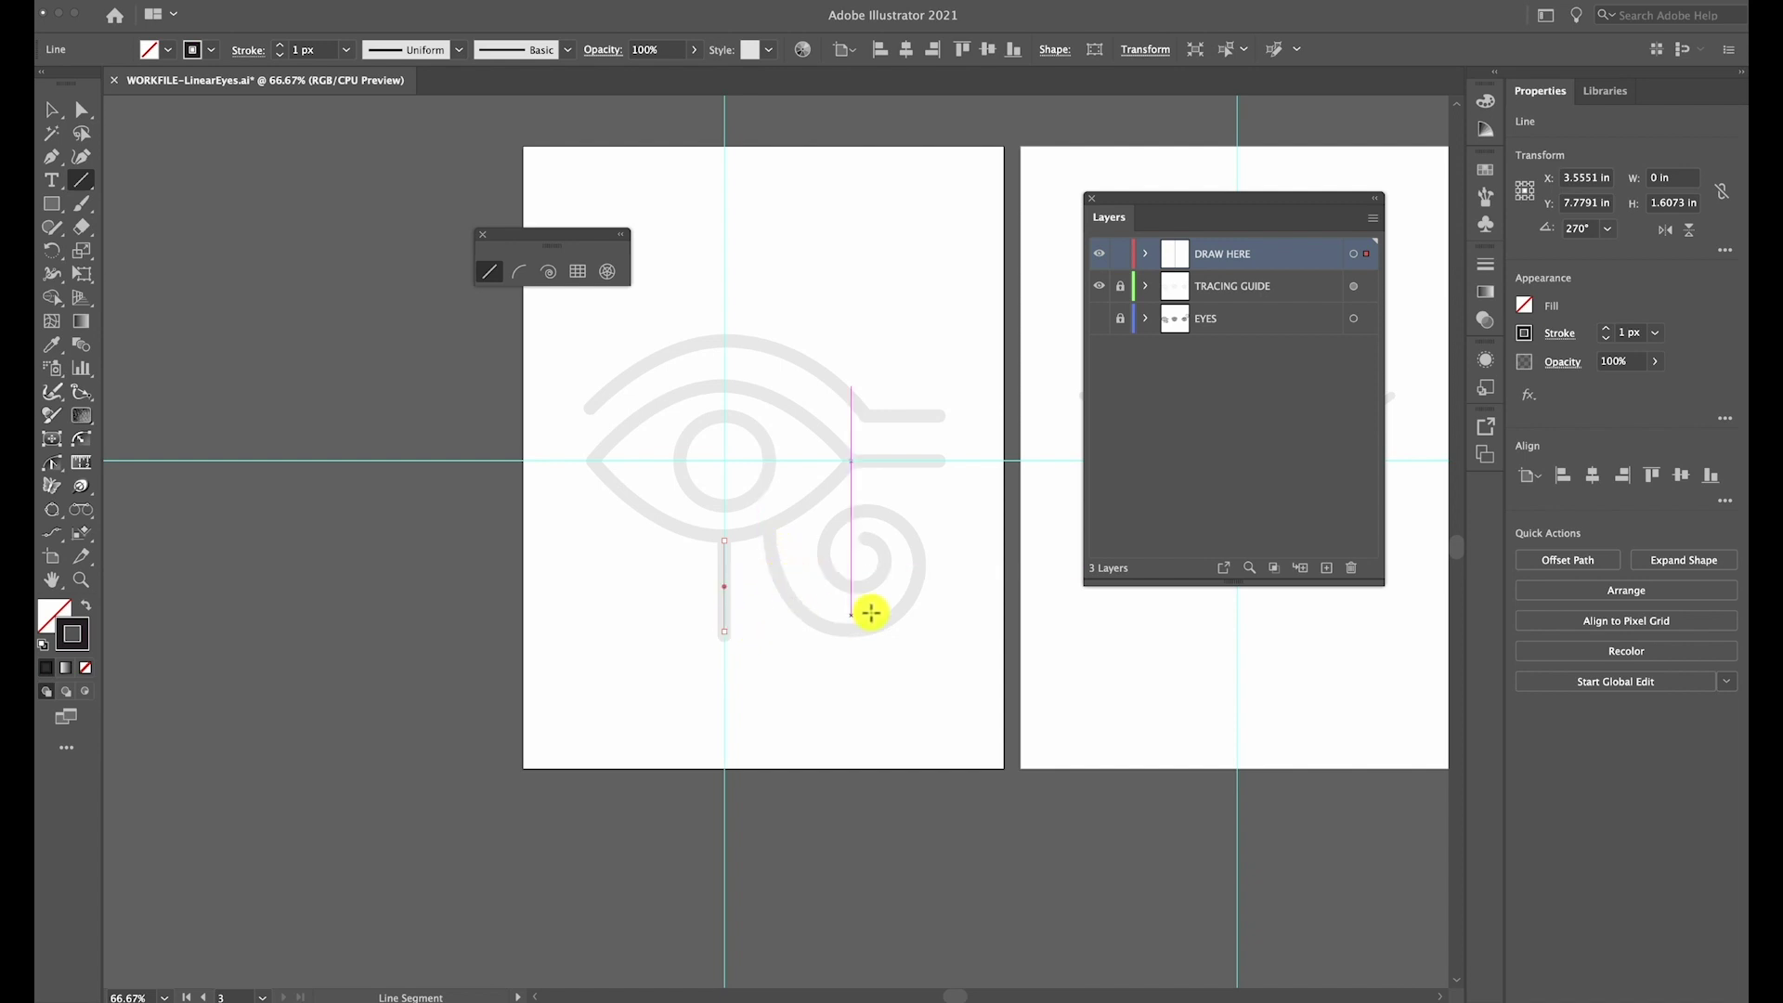
{"action": "left_click", "coordinate": [345, 54]}
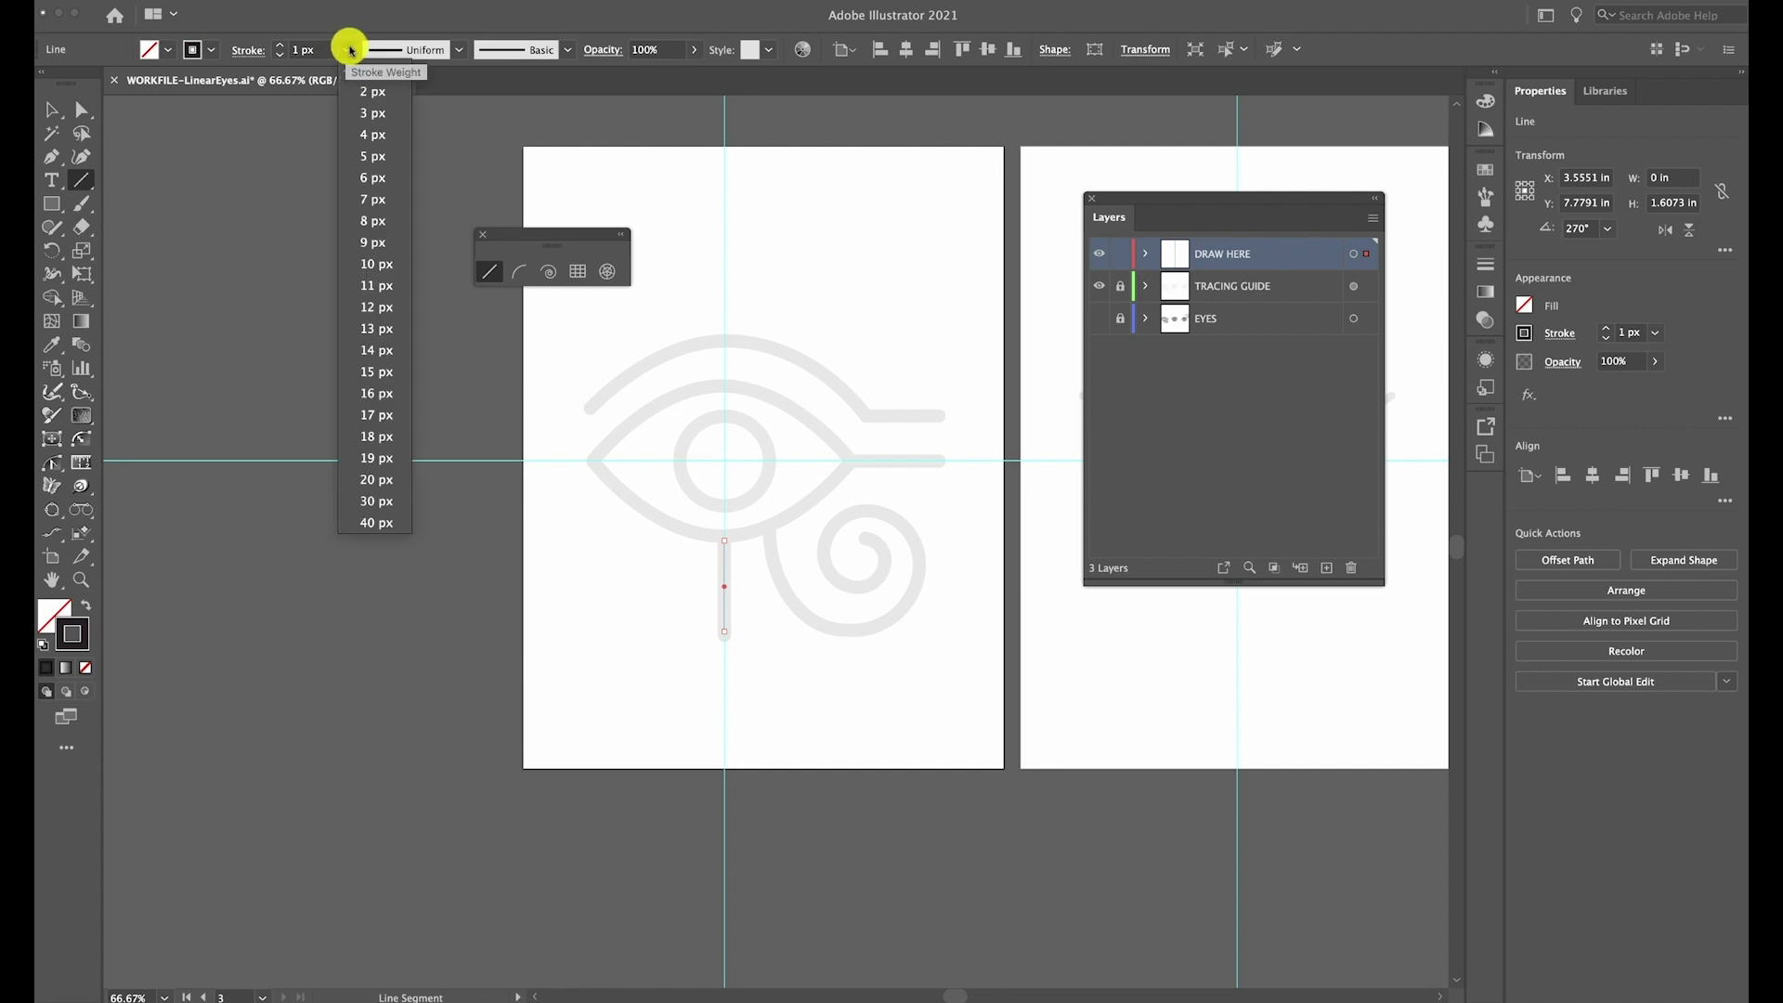
{"action": "left_click", "coordinate": [383, 377]}
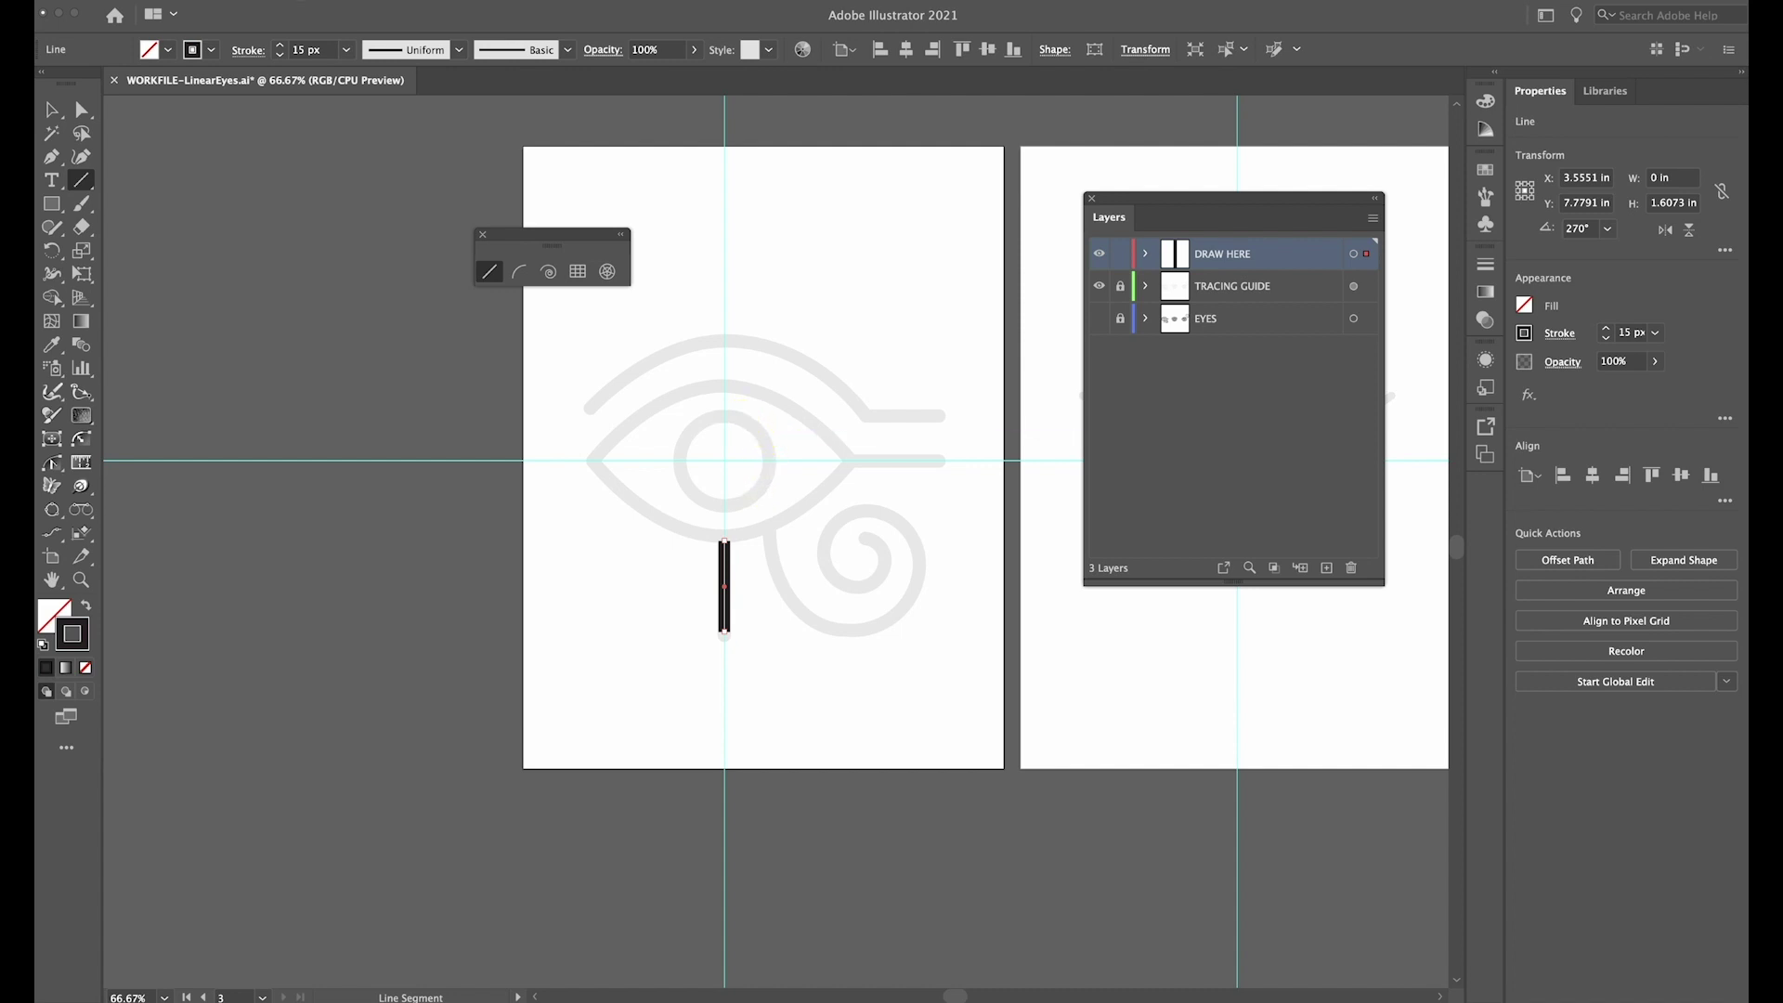
{"action": "left_click", "coordinate": [269, 1]}
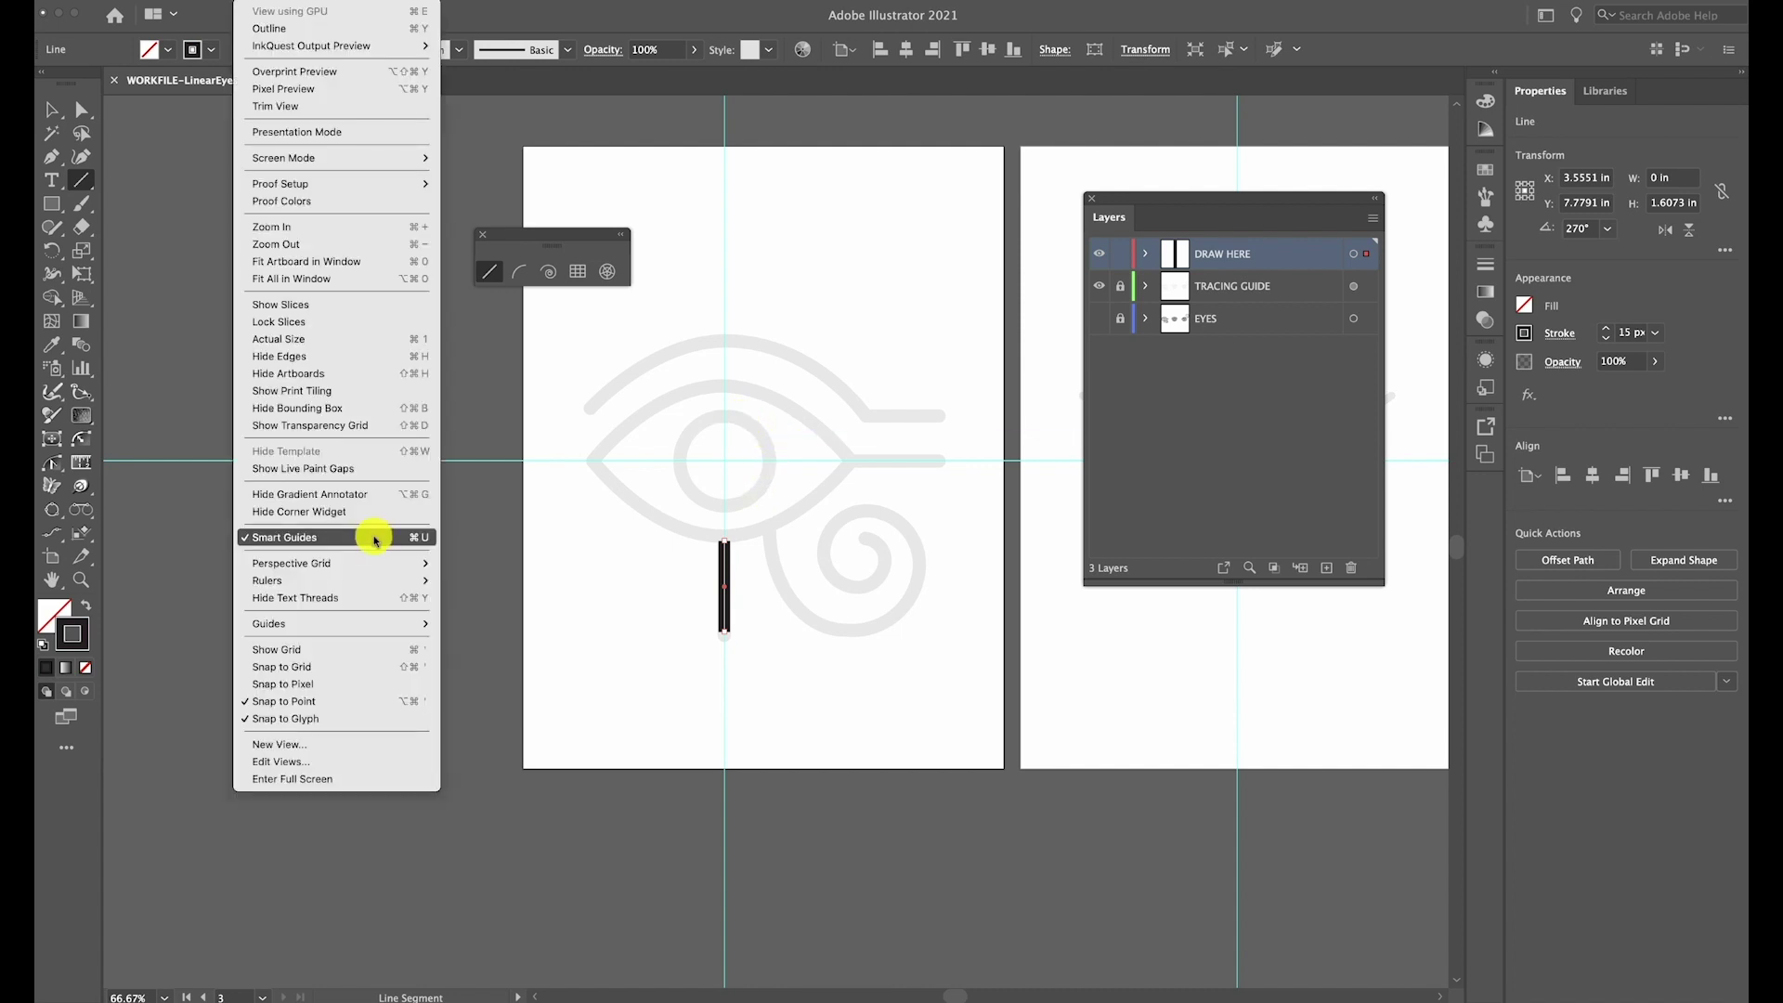
{"action": "left_click", "coordinate": [246, 546]}
Float the stroke settings beside the eye tracing and expand them to show all options, including caps, corners and profile
{"action": "key", "text": "super+1"}
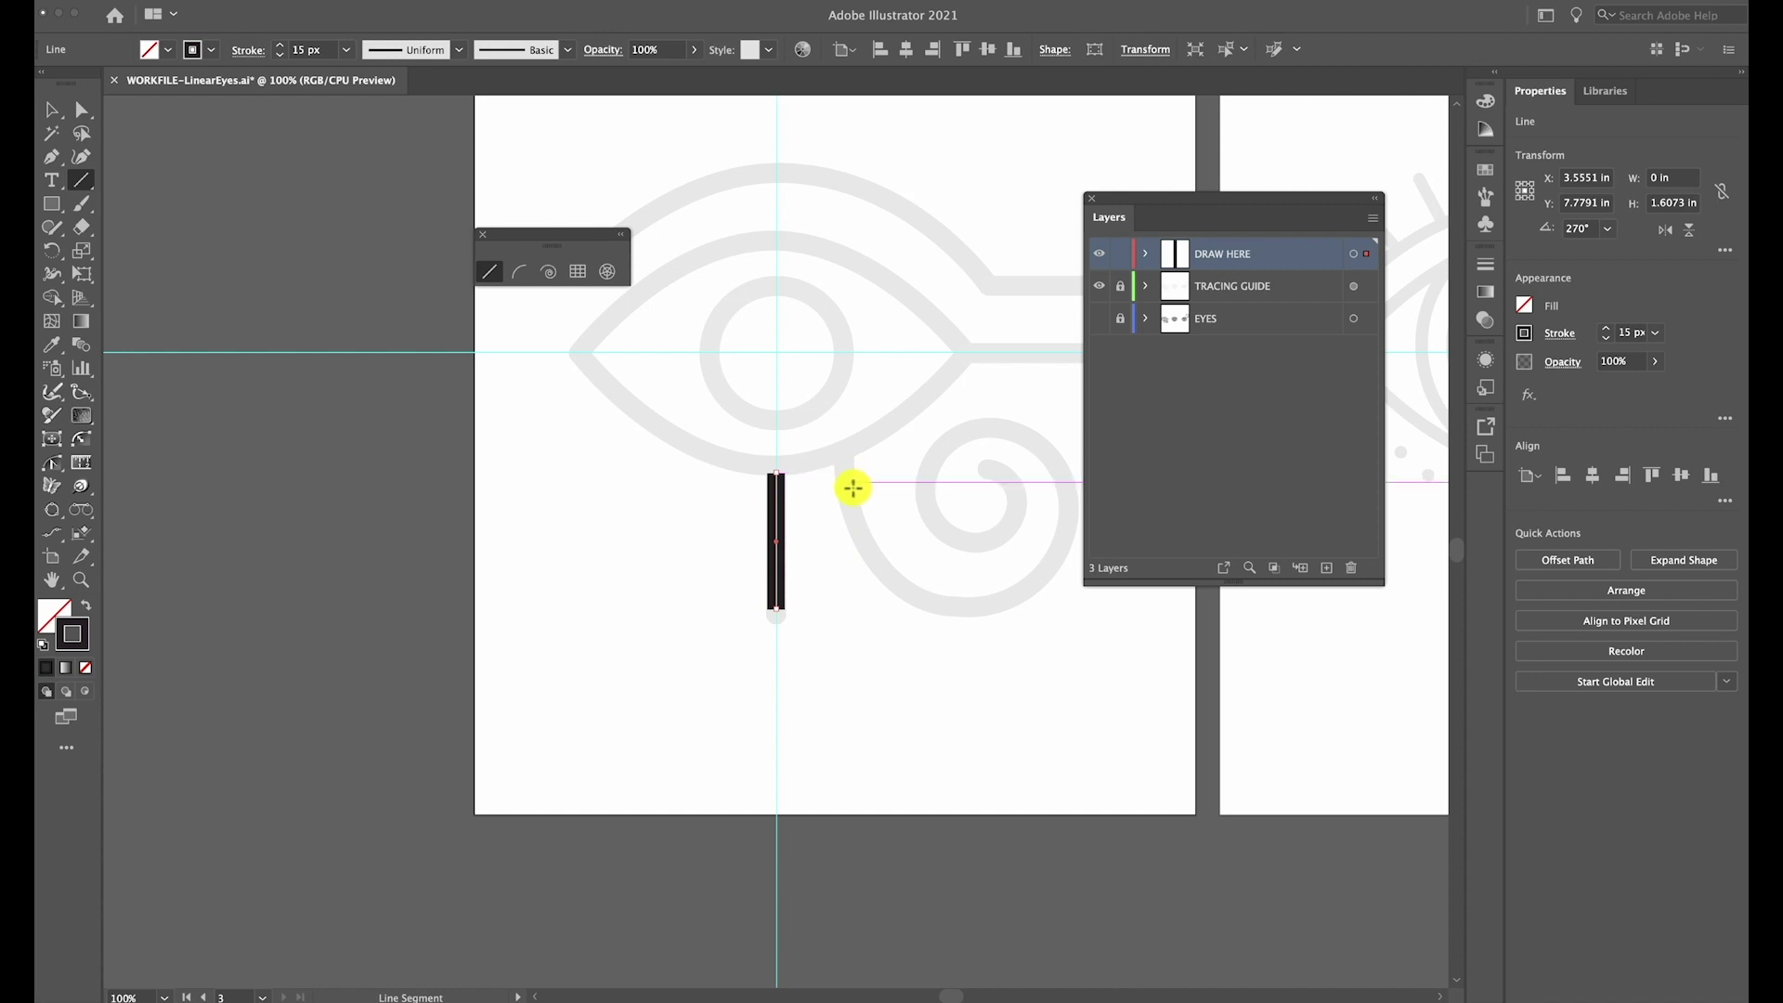
{"action": "left_click", "coordinate": [1487, 269]}
{"action": "mouse_move", "coordinate": [1222, 247]}
{"action": "left_mouse_down"}
{"action": "mouse_move", "coordinate": [916, 430]}
{"action": "mouse_move", "coordinate": [319, 384]}
{"action": "left_mouse_up"}
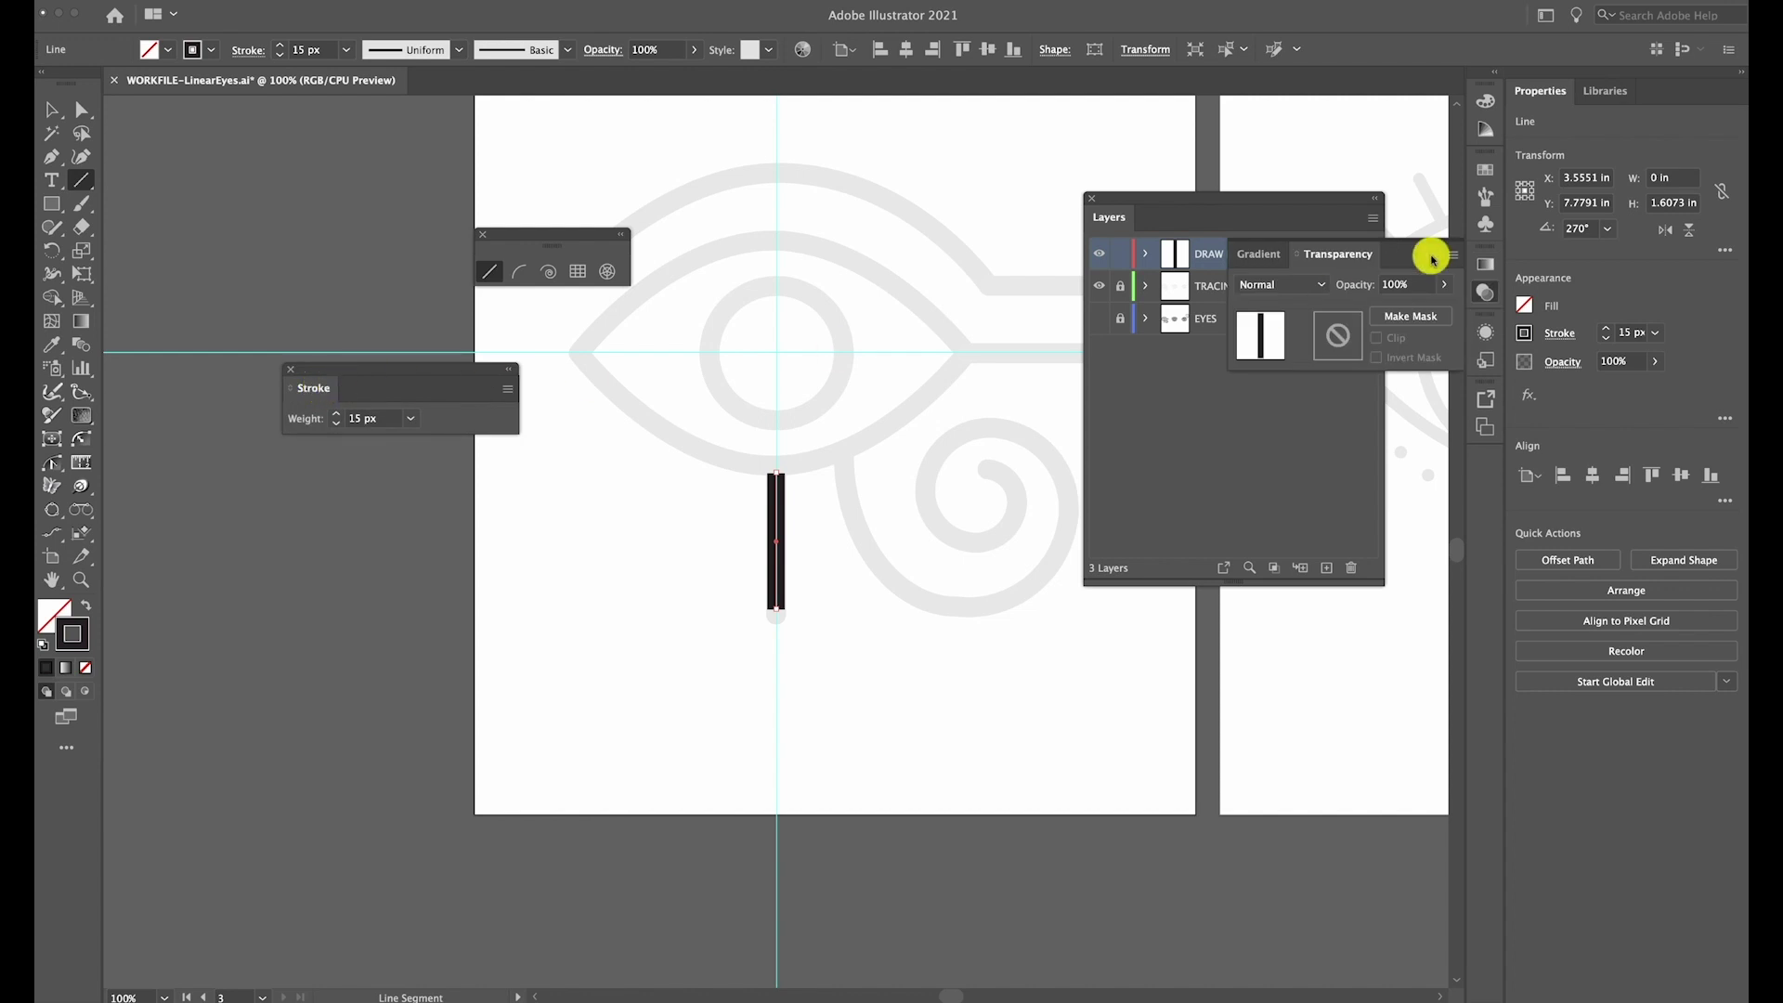
{"action": "left_click", "coordinate": [1434, 259]}
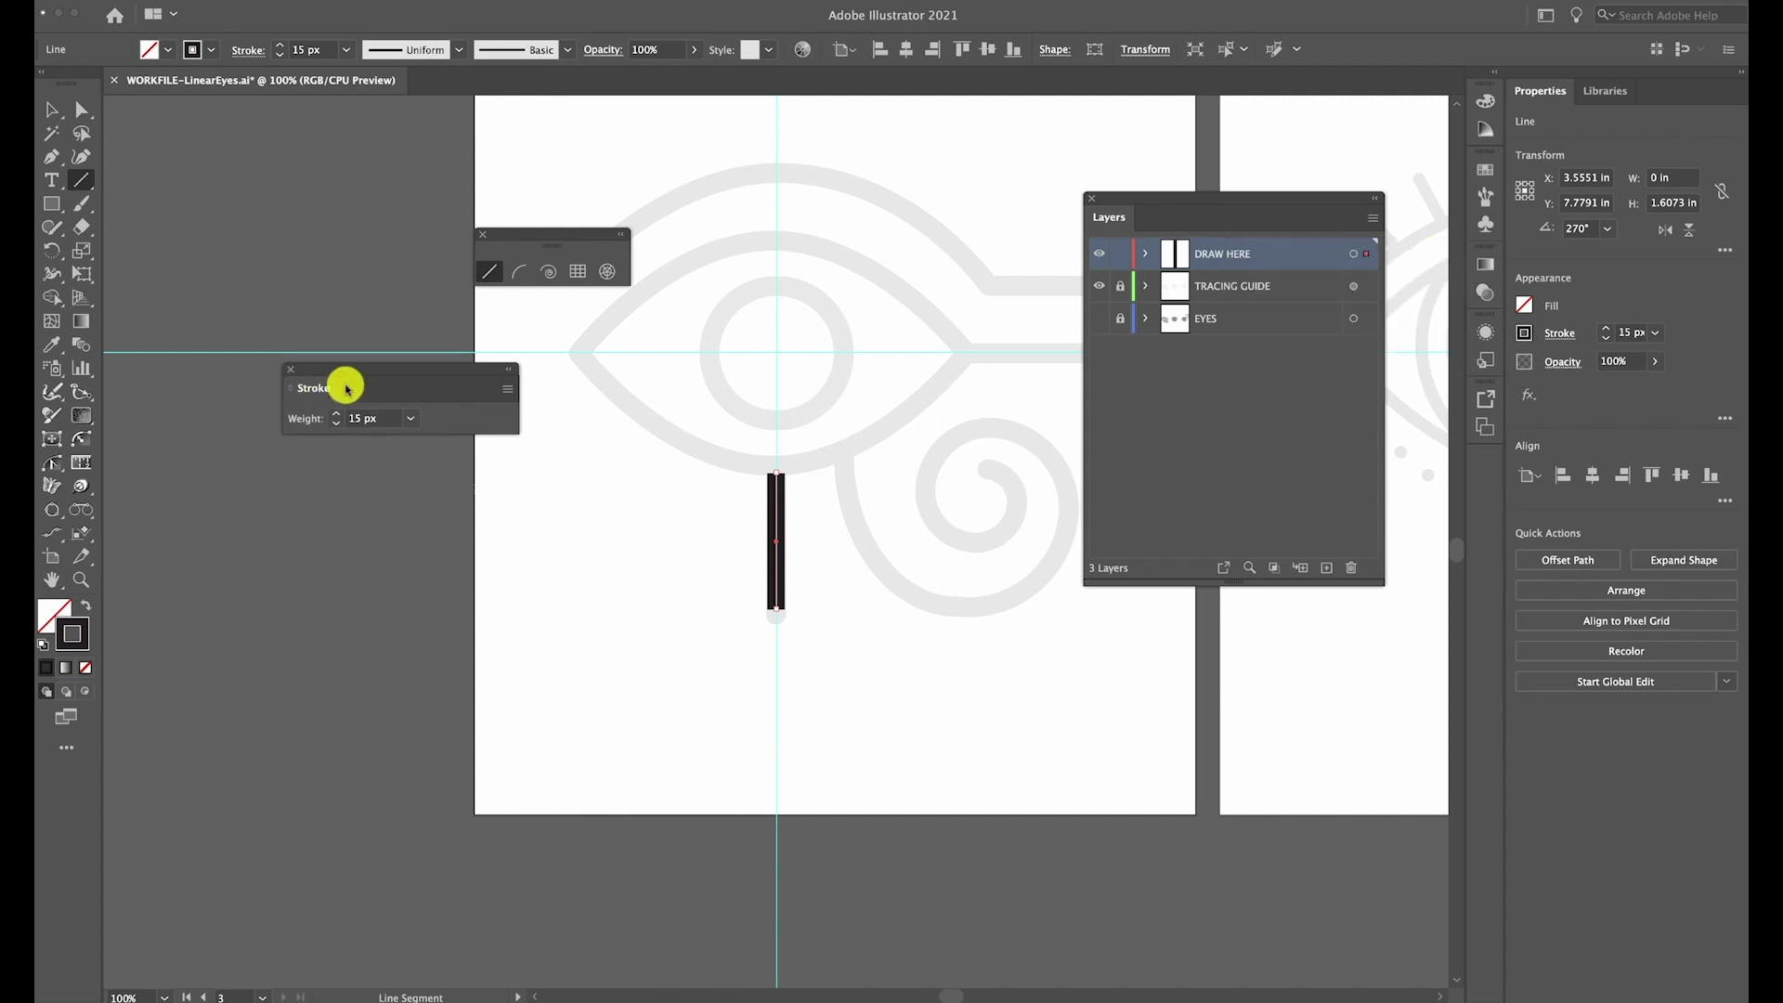
{"action": "left_click", "coordinate": [290, 391]}
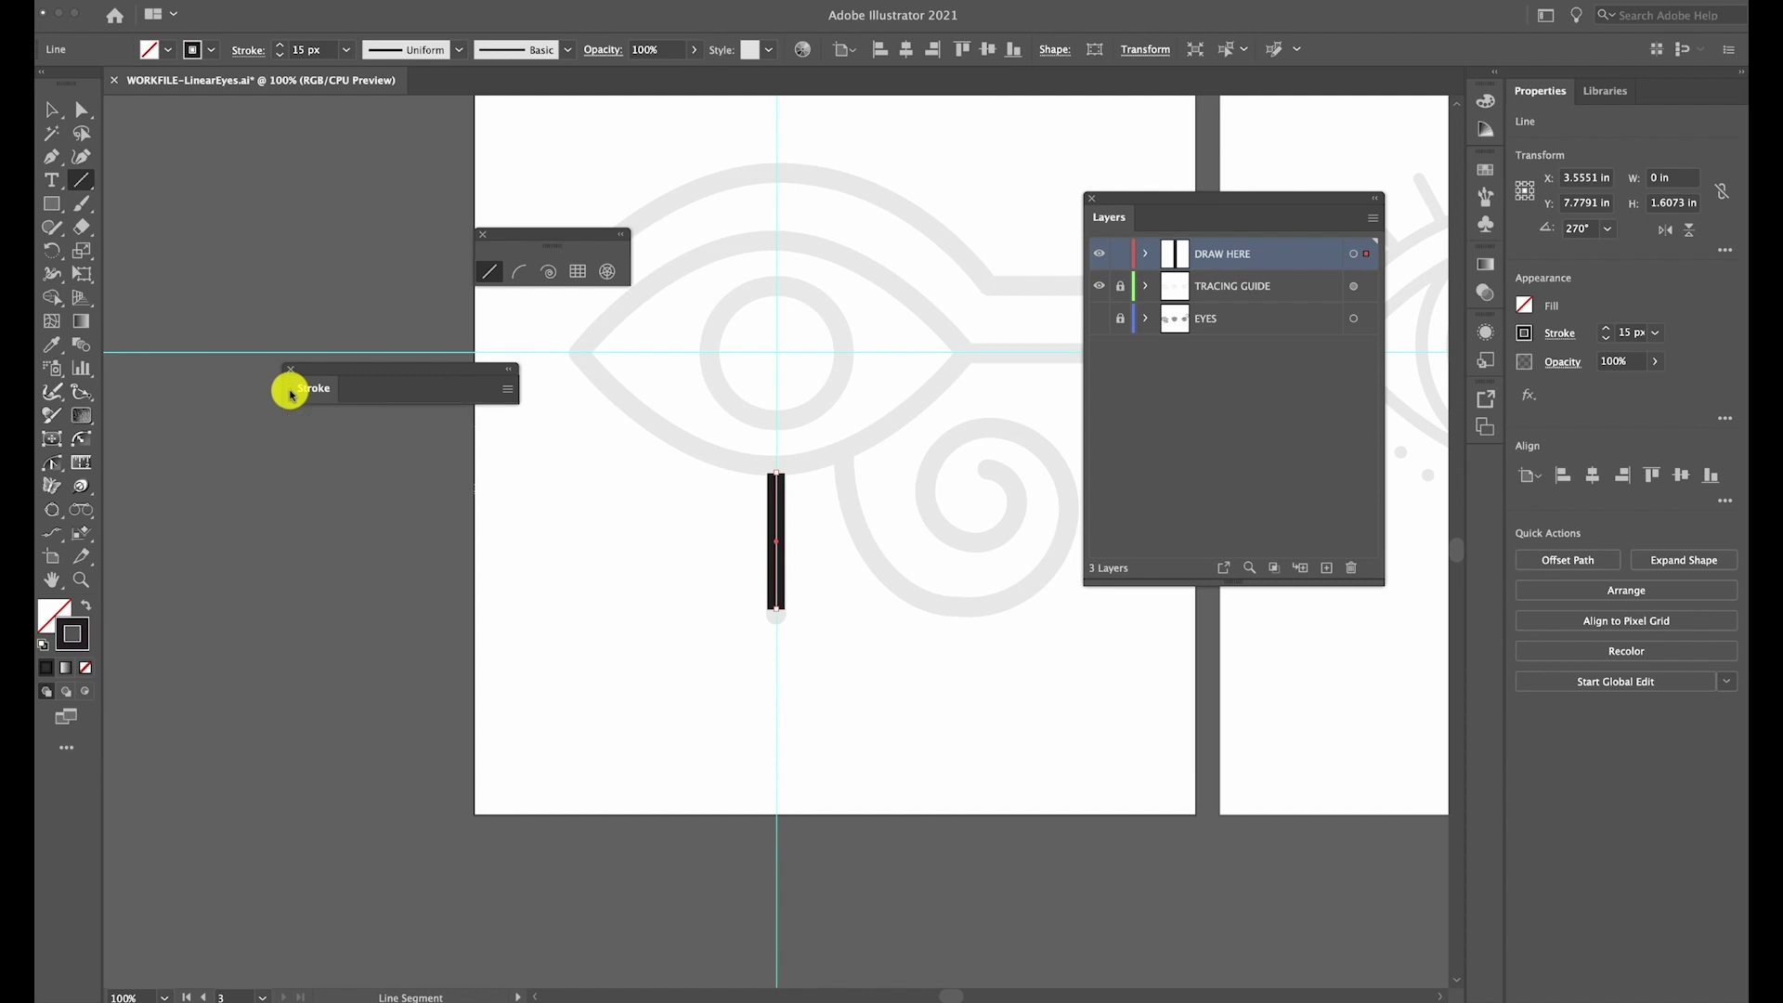
{"action": "left_click", "coordinate": [291, 388]}
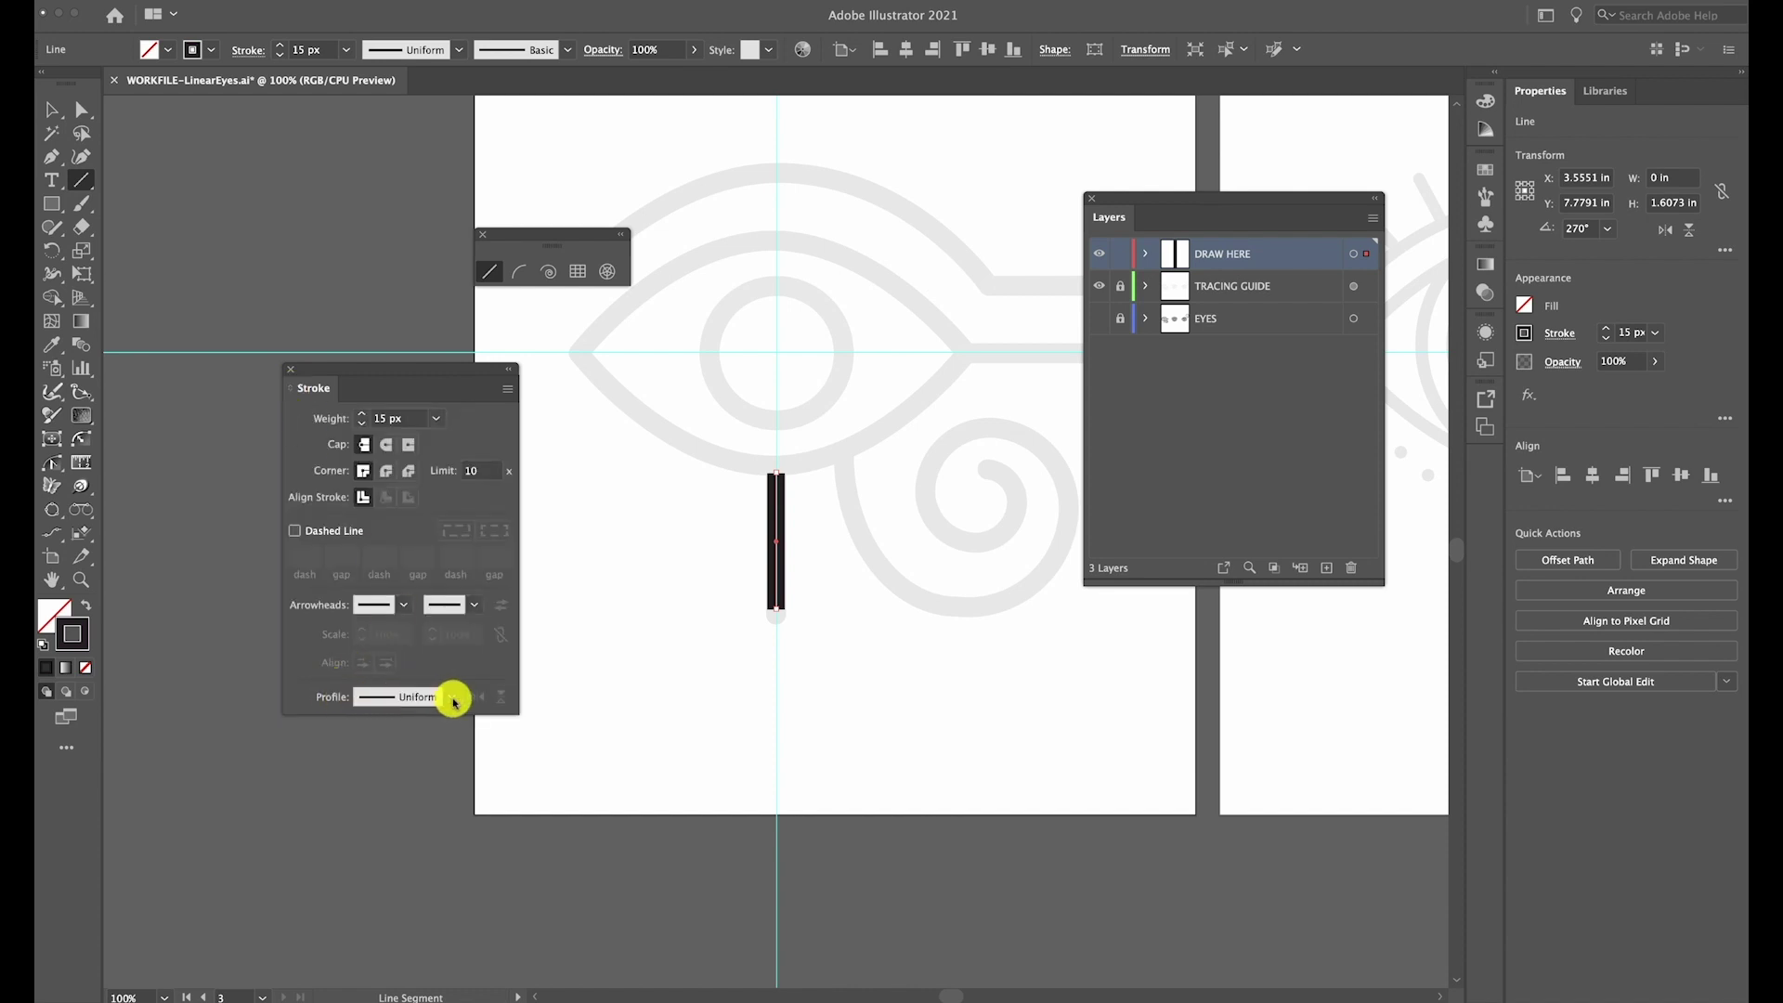
{"action": "left_click", "coordinate": [290, 389]}
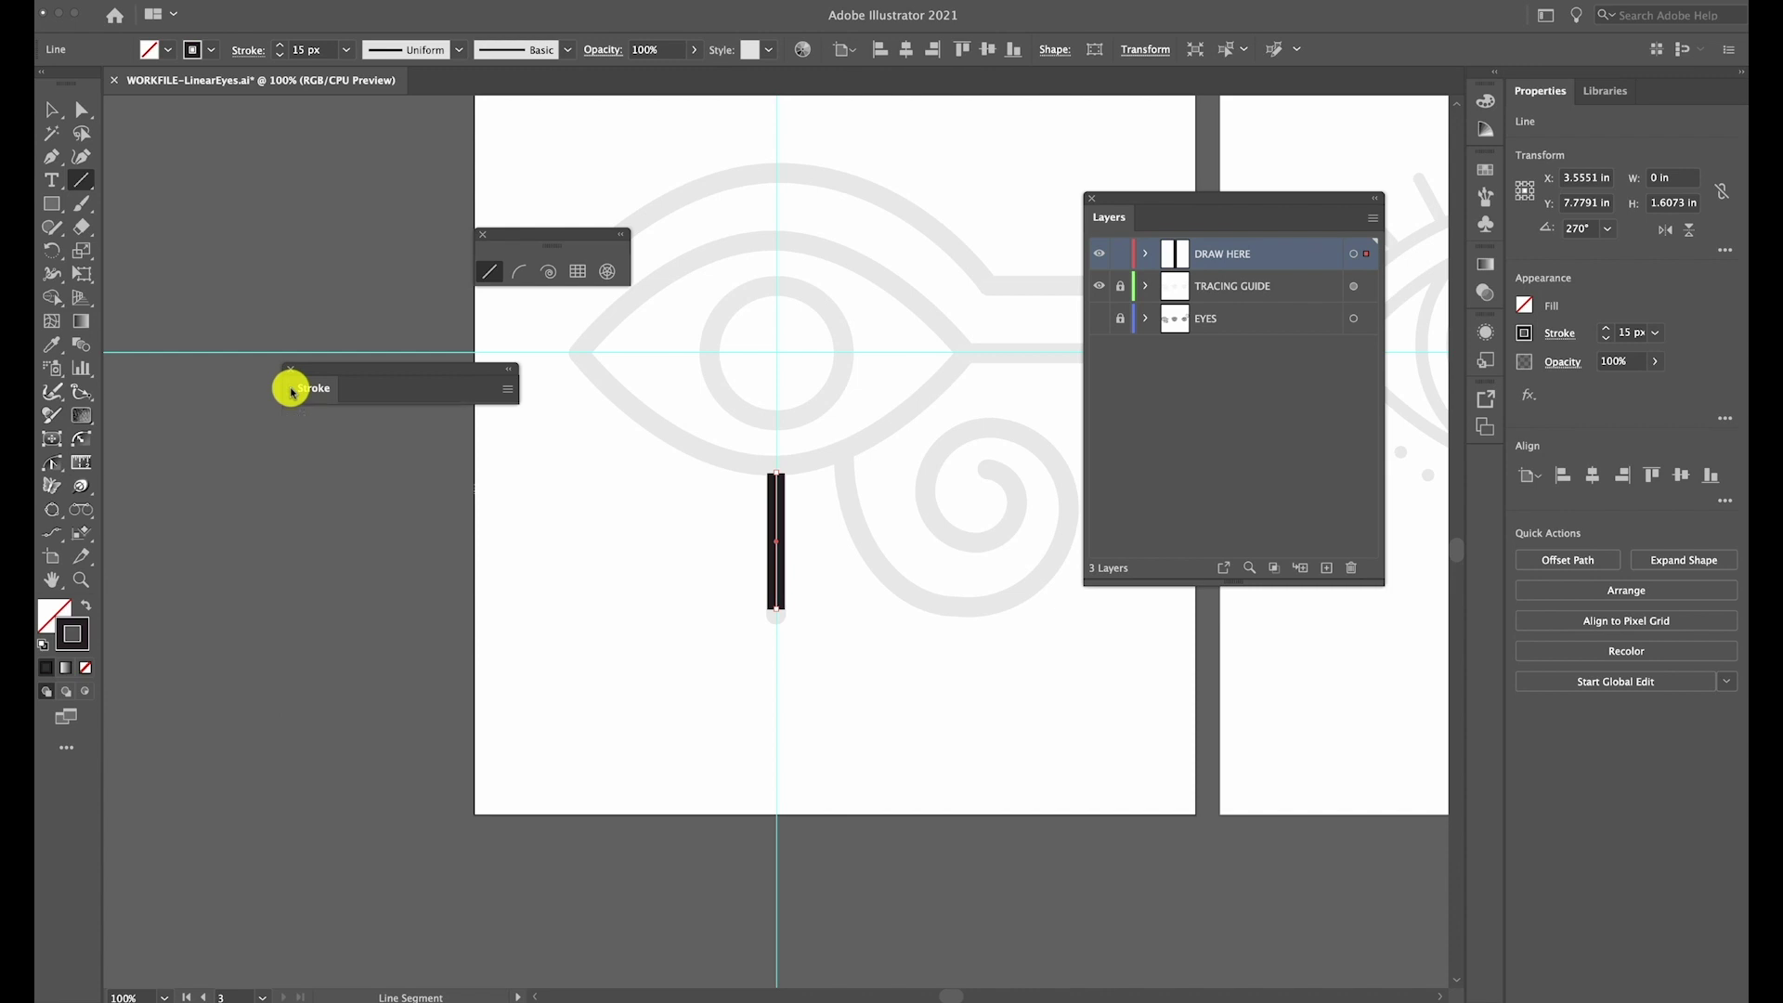
{"action": "left_click", "coordinate": [291, 392]}
{"action": "left_click", "coordinate": [291, 391]}
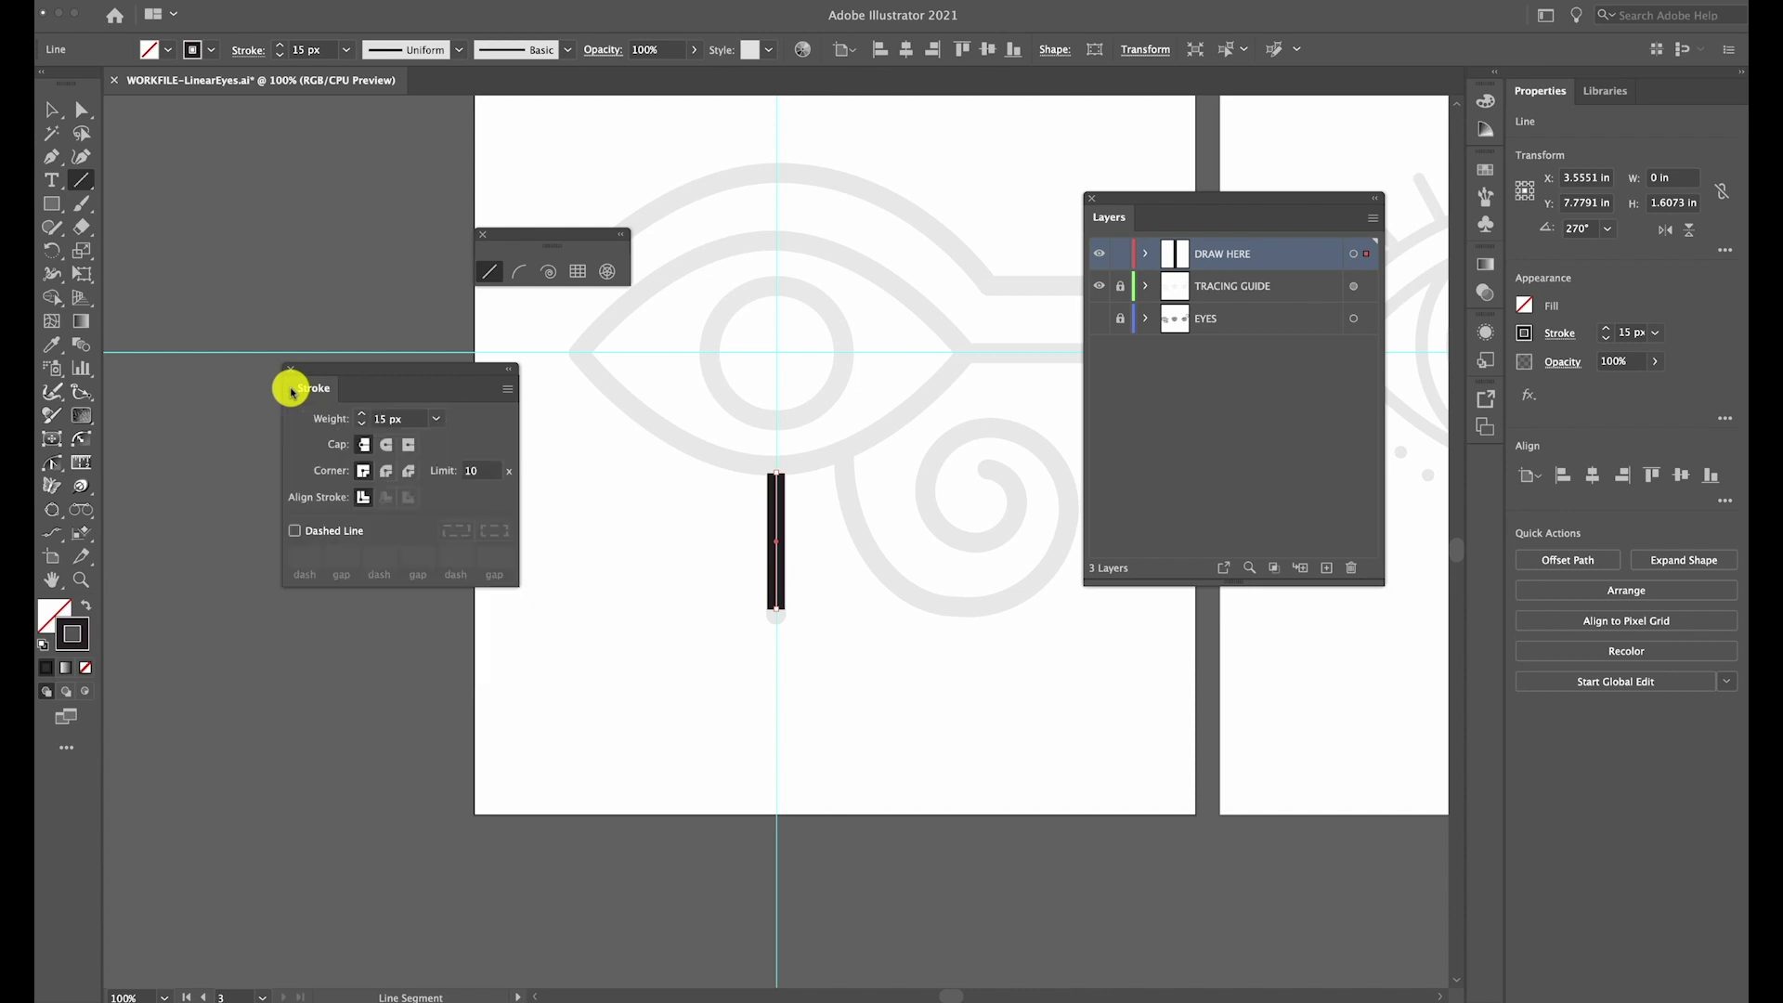
{"action": "left_click", "coordinate": [291, 392]}
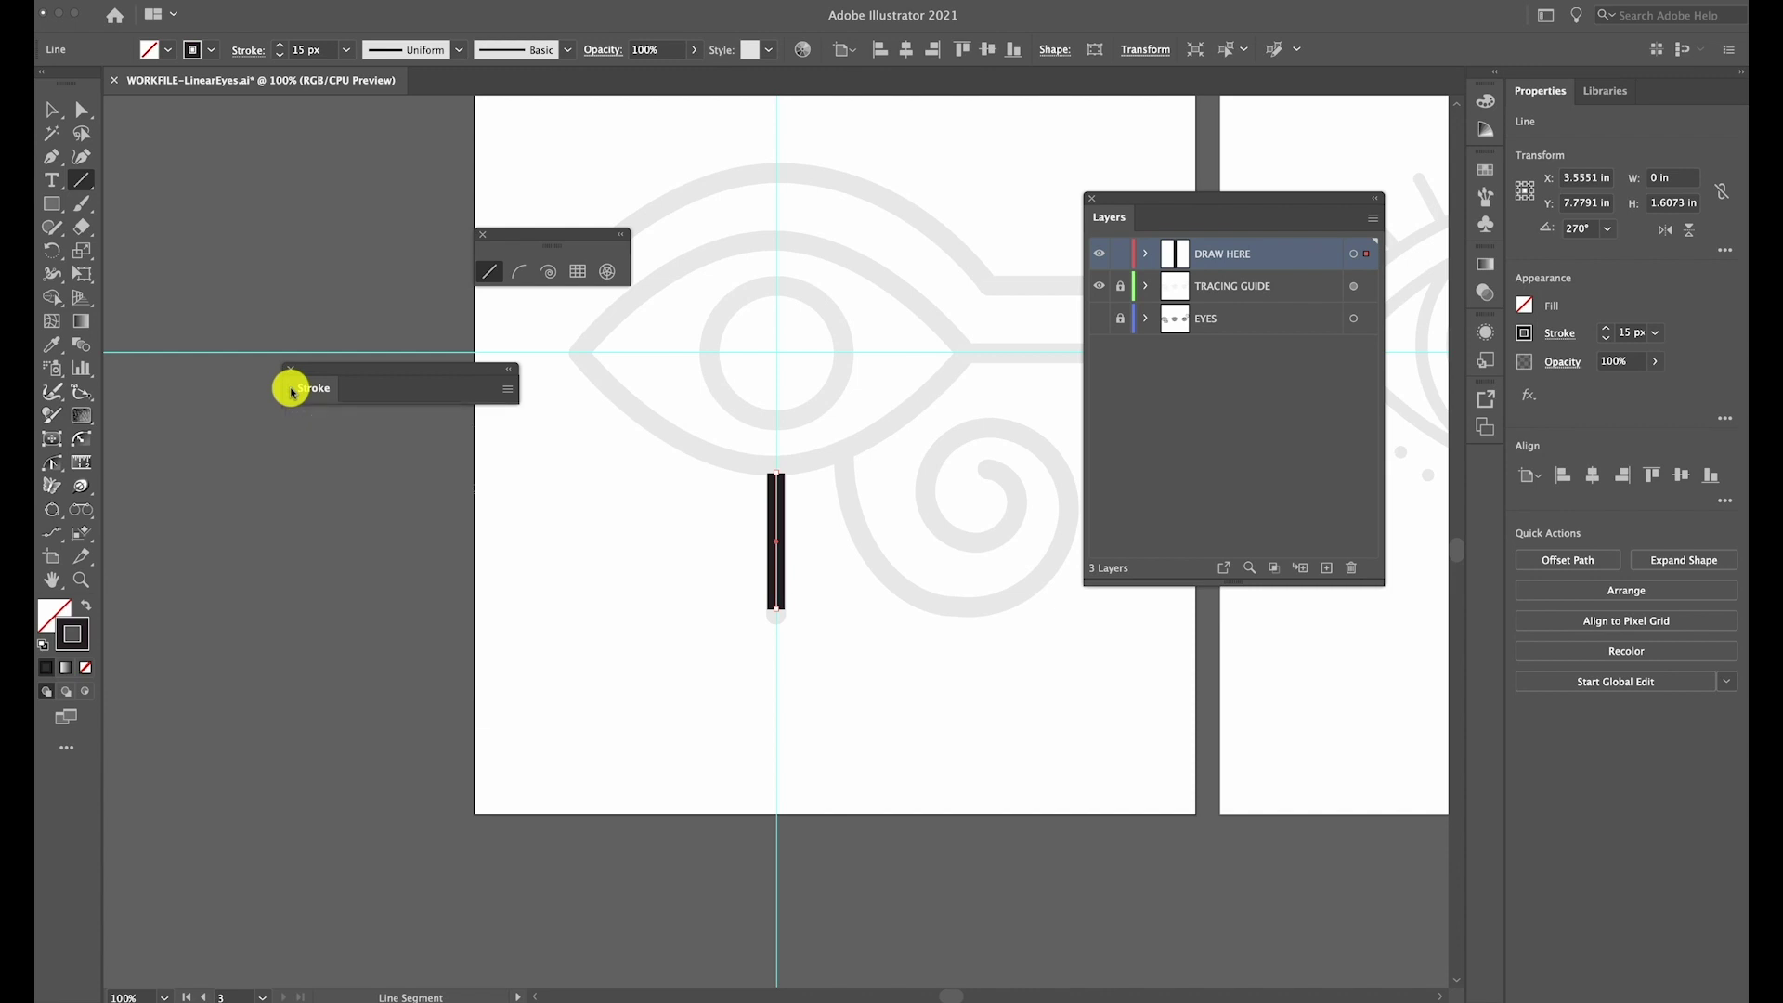
{"action": "left_click", "coordinate": [291, 391]}
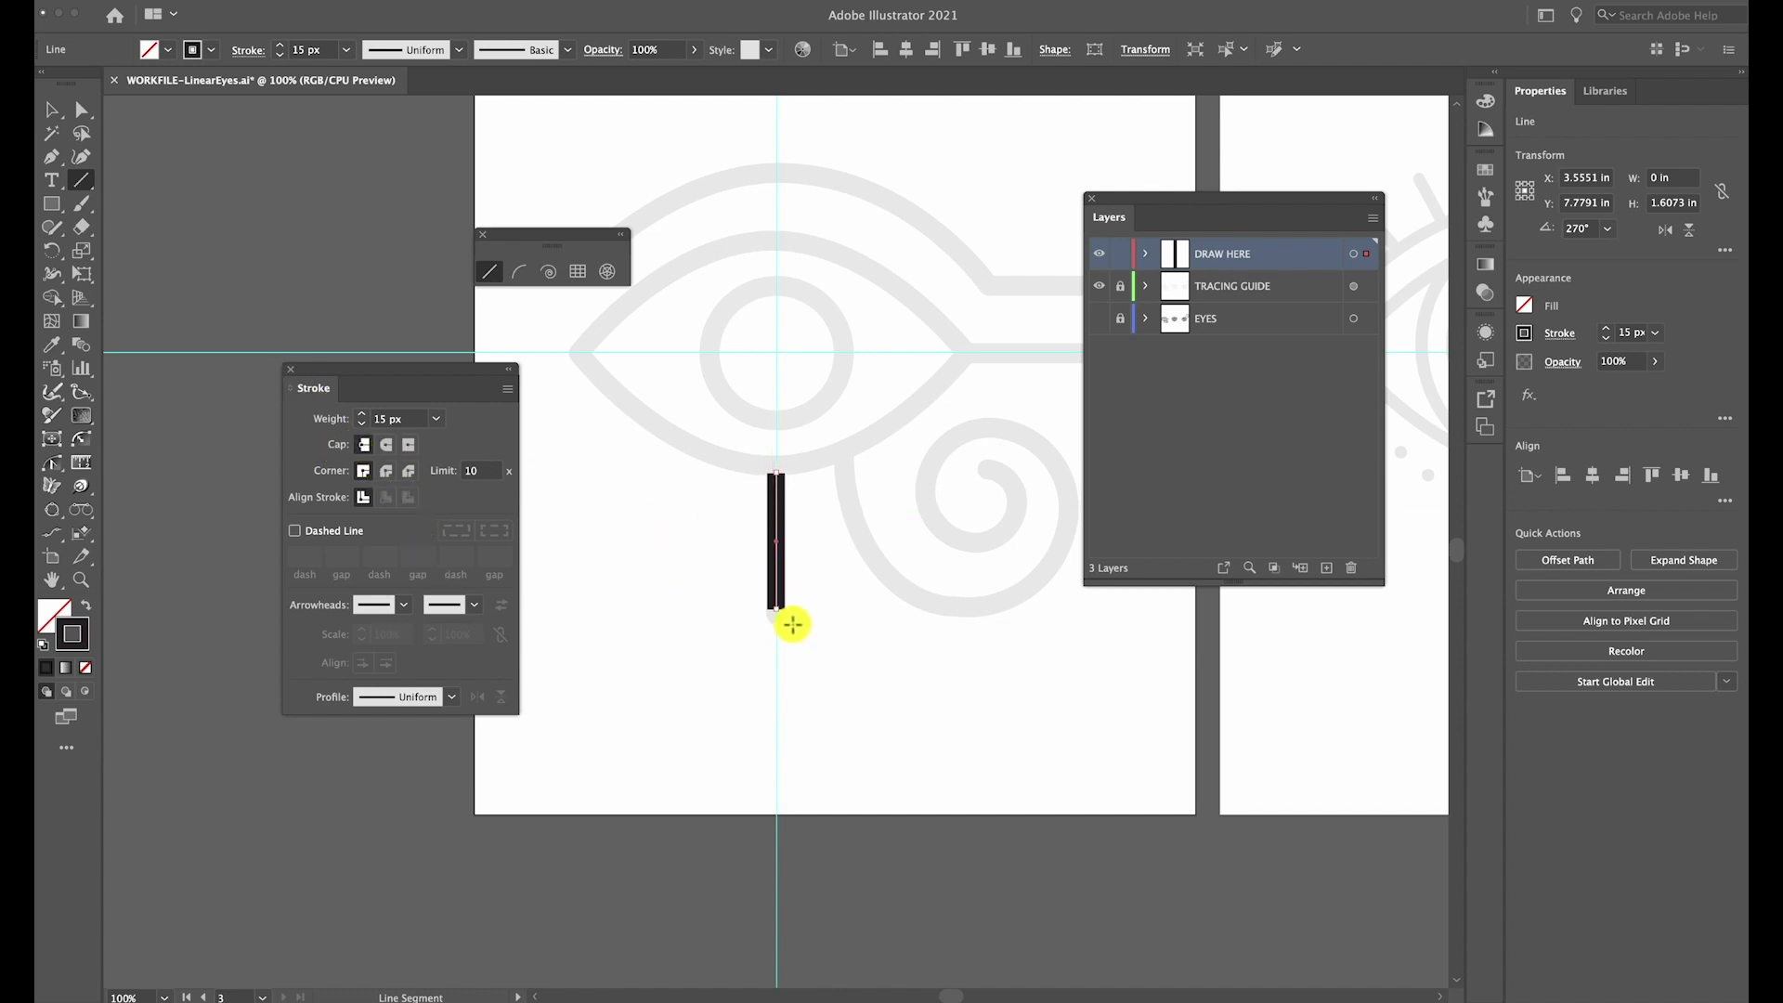
Give the vertical line a round cap and a round join corner, and close the stroke settings
{"action": "left_click", "coordinate": [387, 448]}
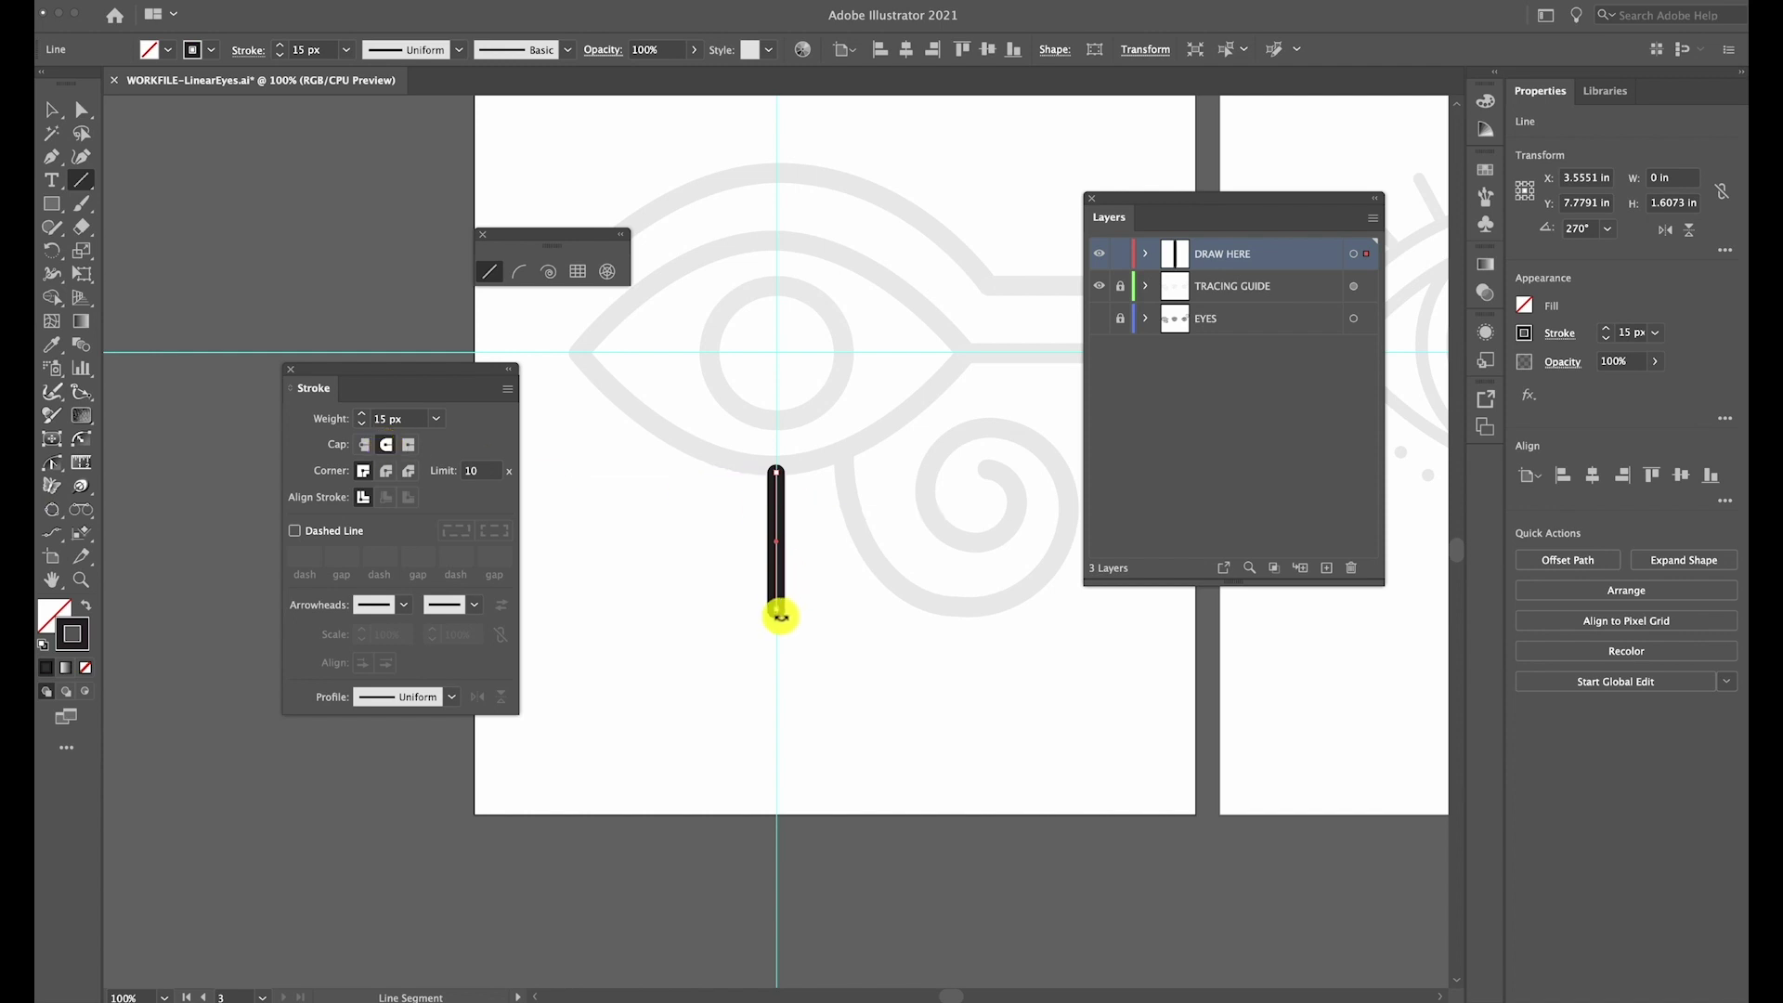
{"action": "left_click", "coordinate": [386, 471]}
{"action": "left_click", "coordinate": [289, 369]}
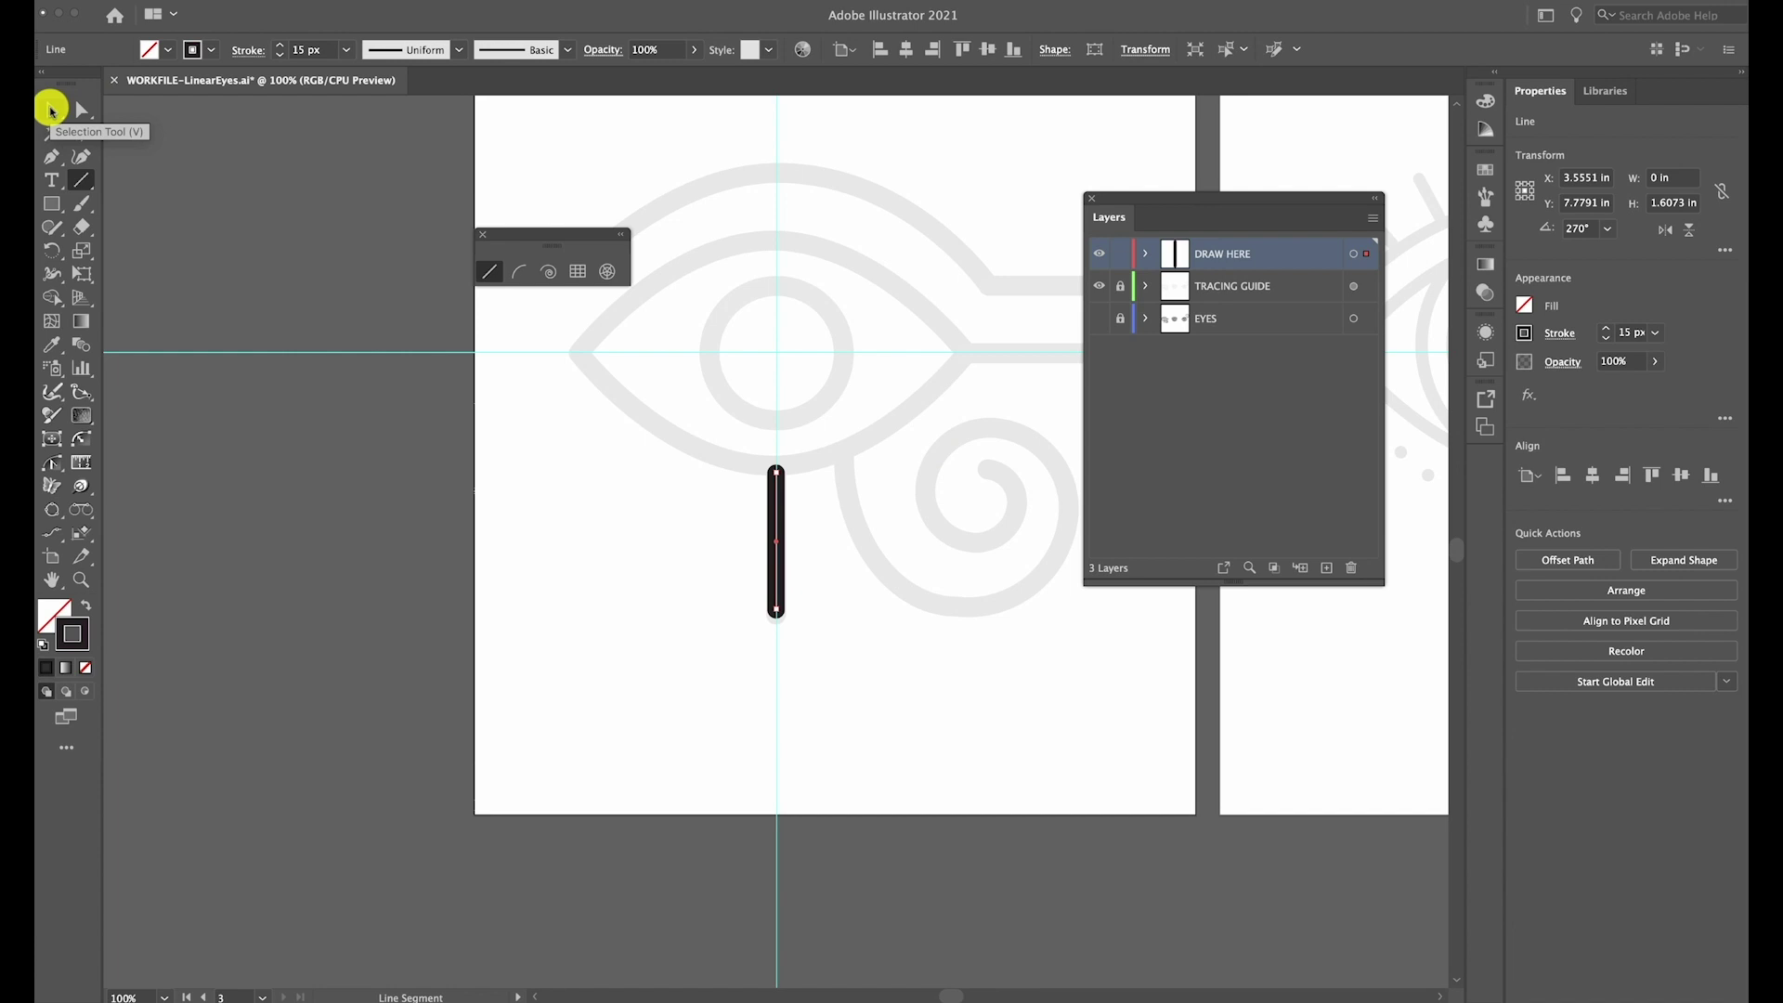
Move the vertical line slightly down the guide, nudge it back up three increments to match the tracing, and deselect it
{"action": "key", "text": "v"}
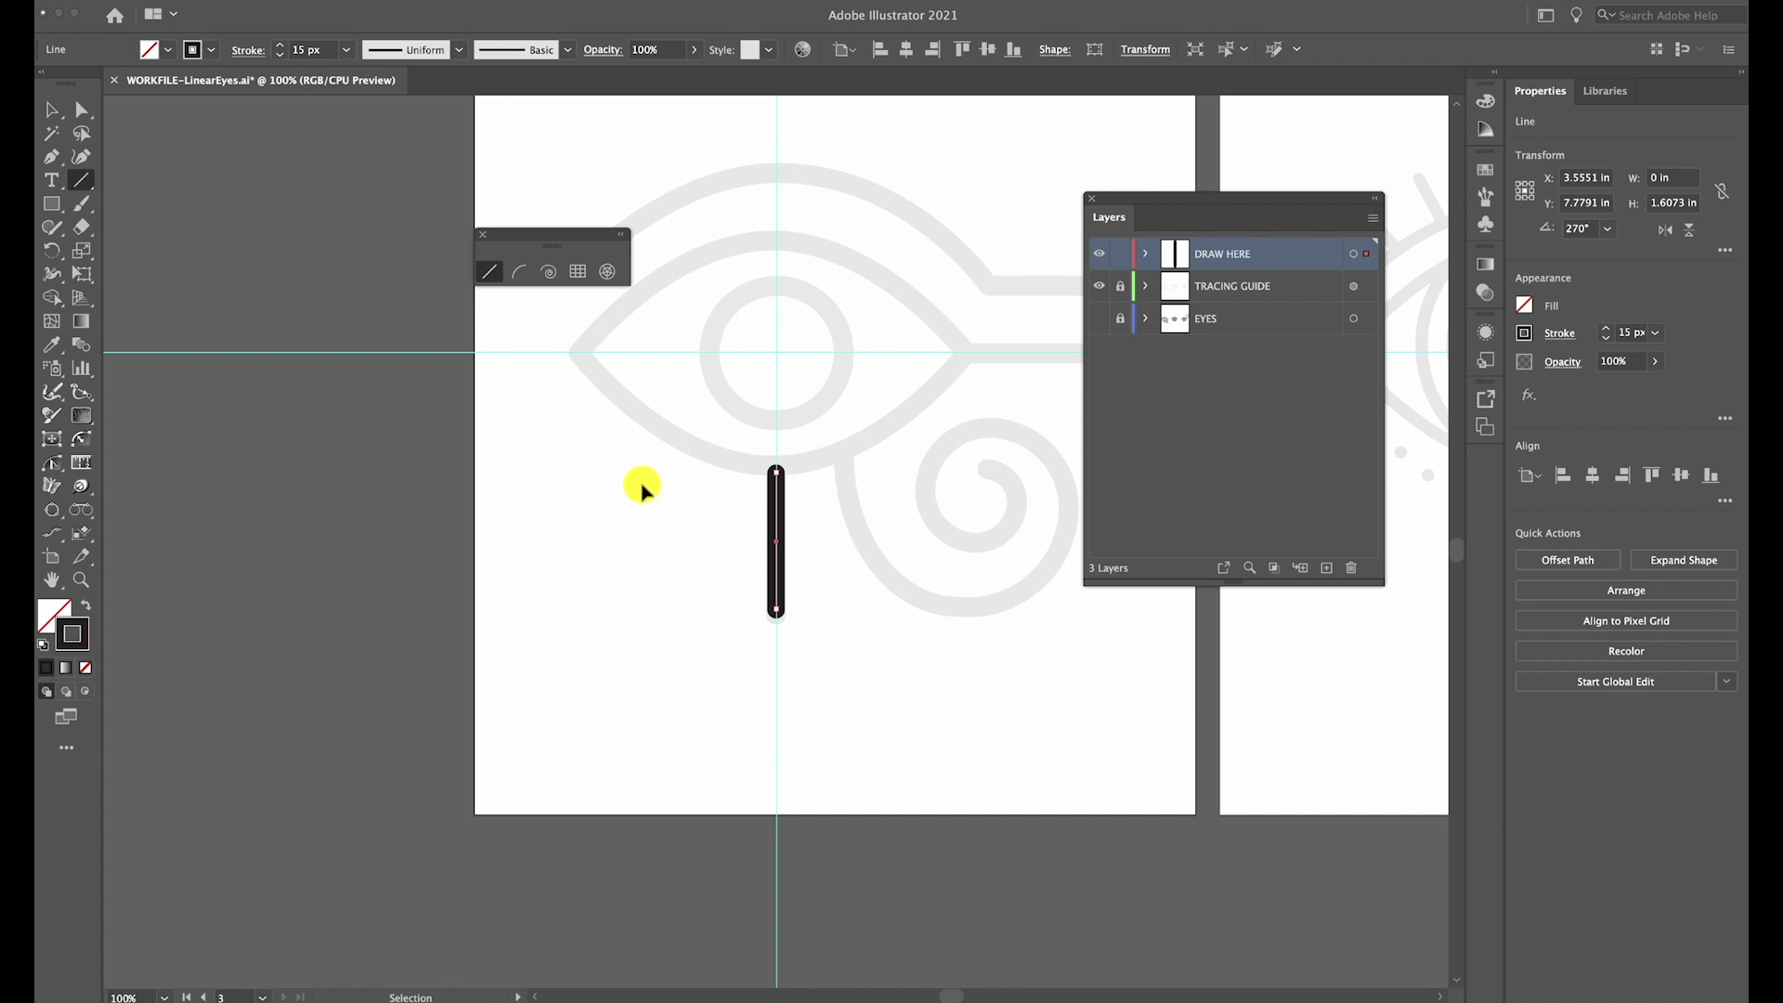
{"action": "left_click_drag", "start_coordinate": [777, 561], "coordinate": [778, 571]}
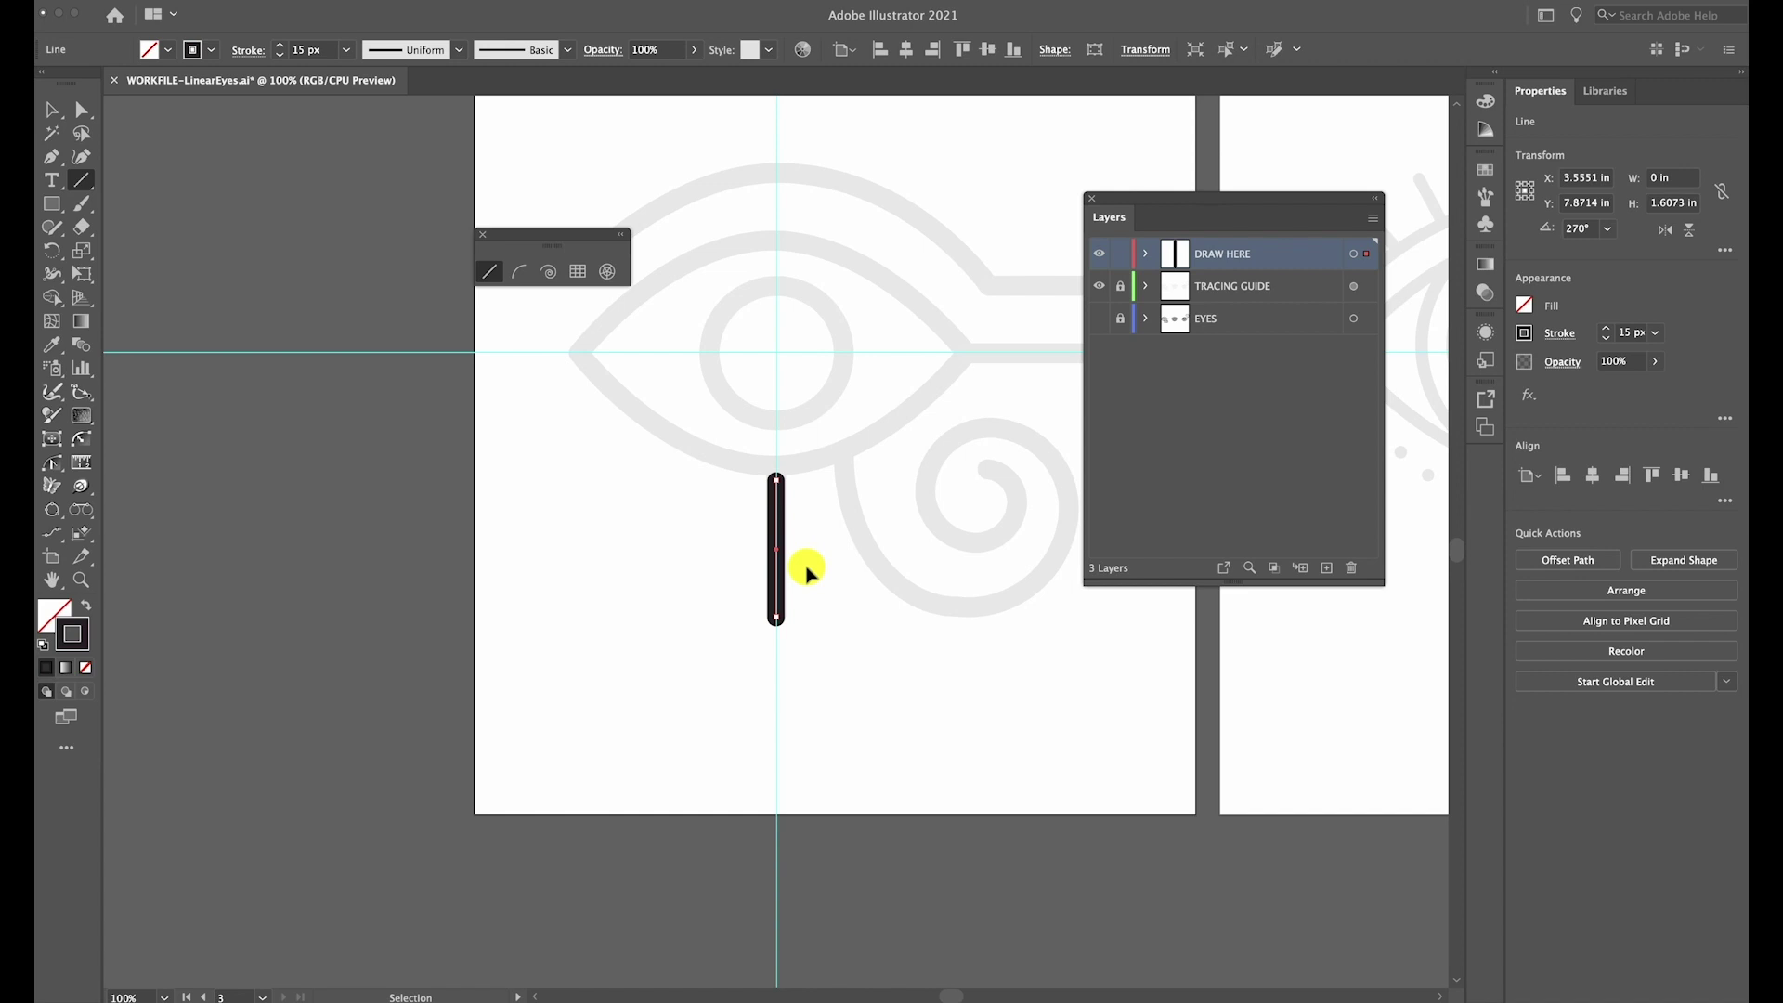
{"action": "key", "text": "Up"}
{"action": "key", "text": "Up"}
{"action": "key", "text": "Up"}
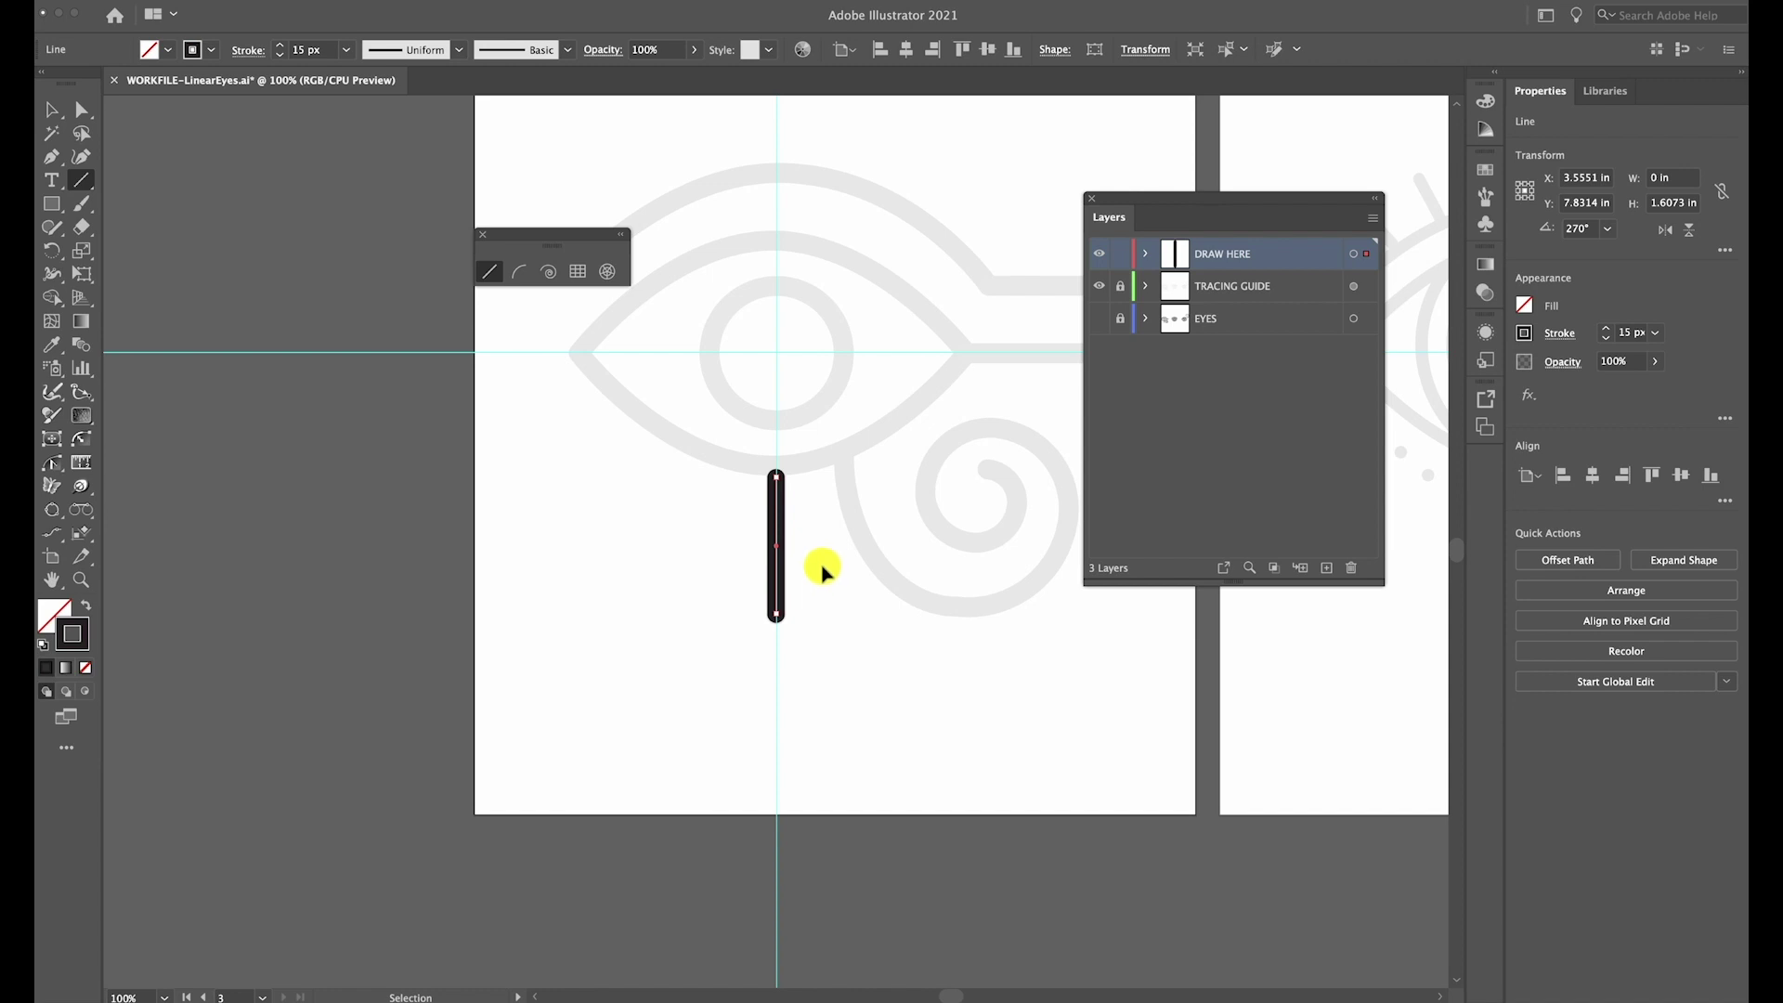
{"action": "left_click", "coordinate": [822, 570]}
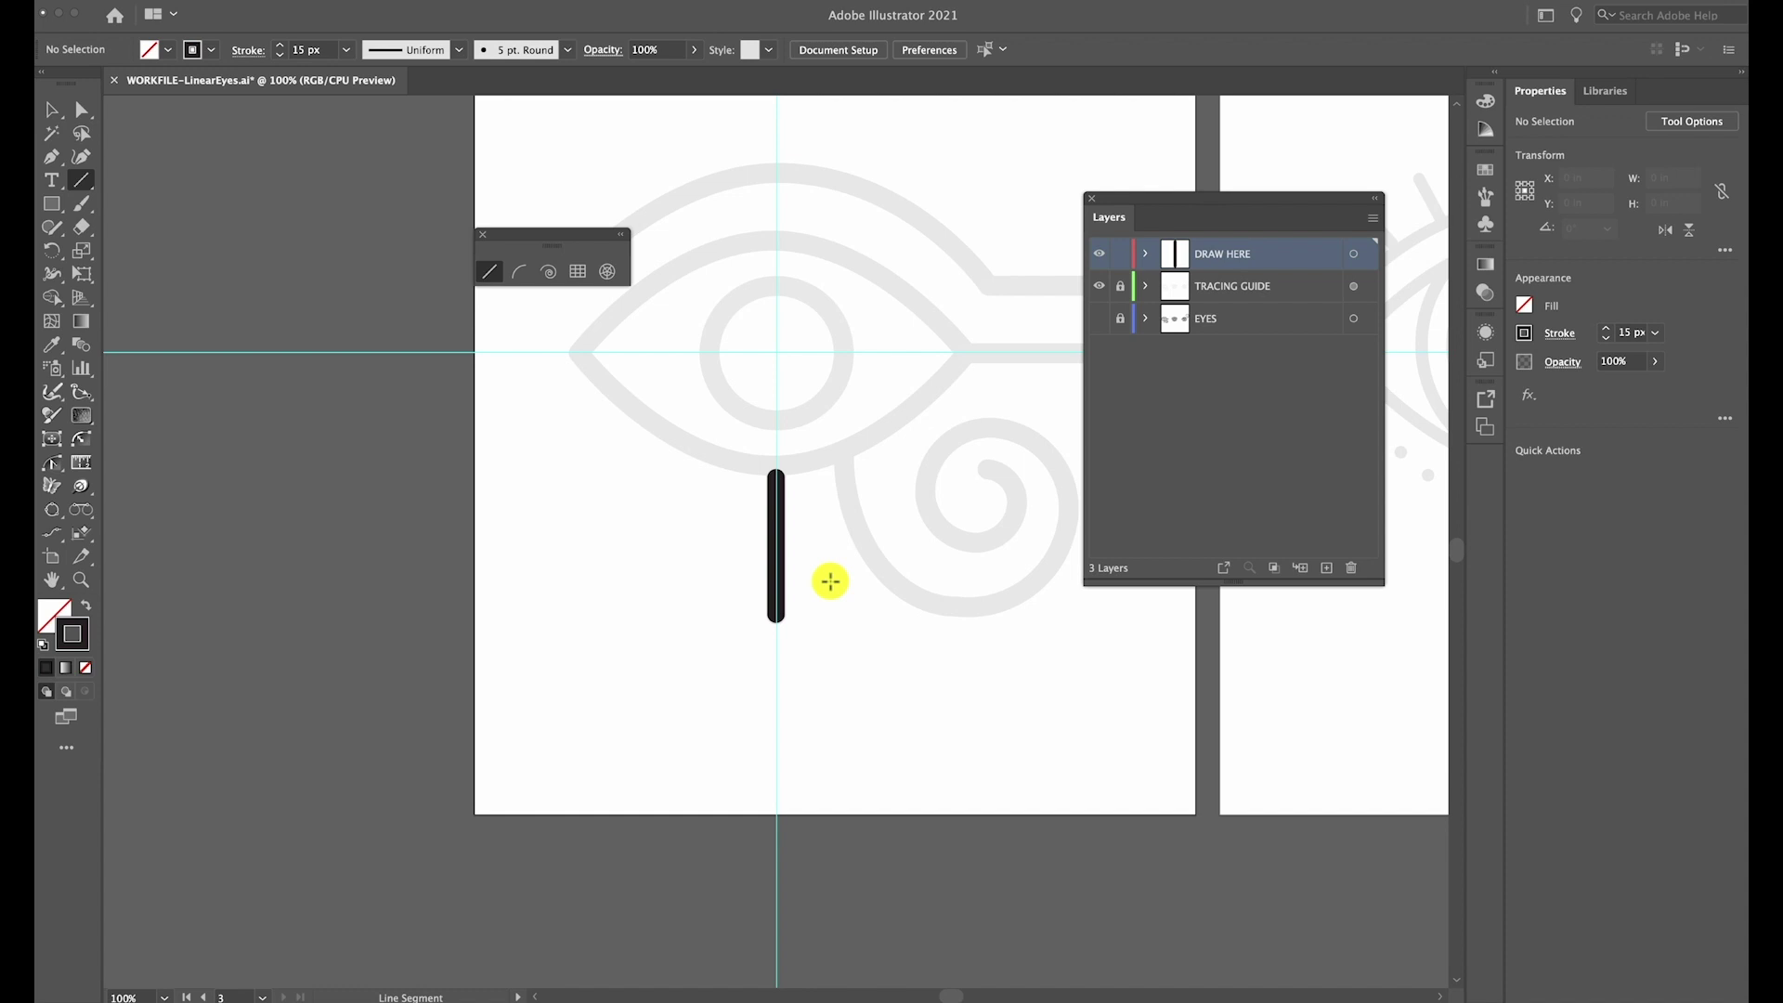
{"action": "key", "text": "super"}
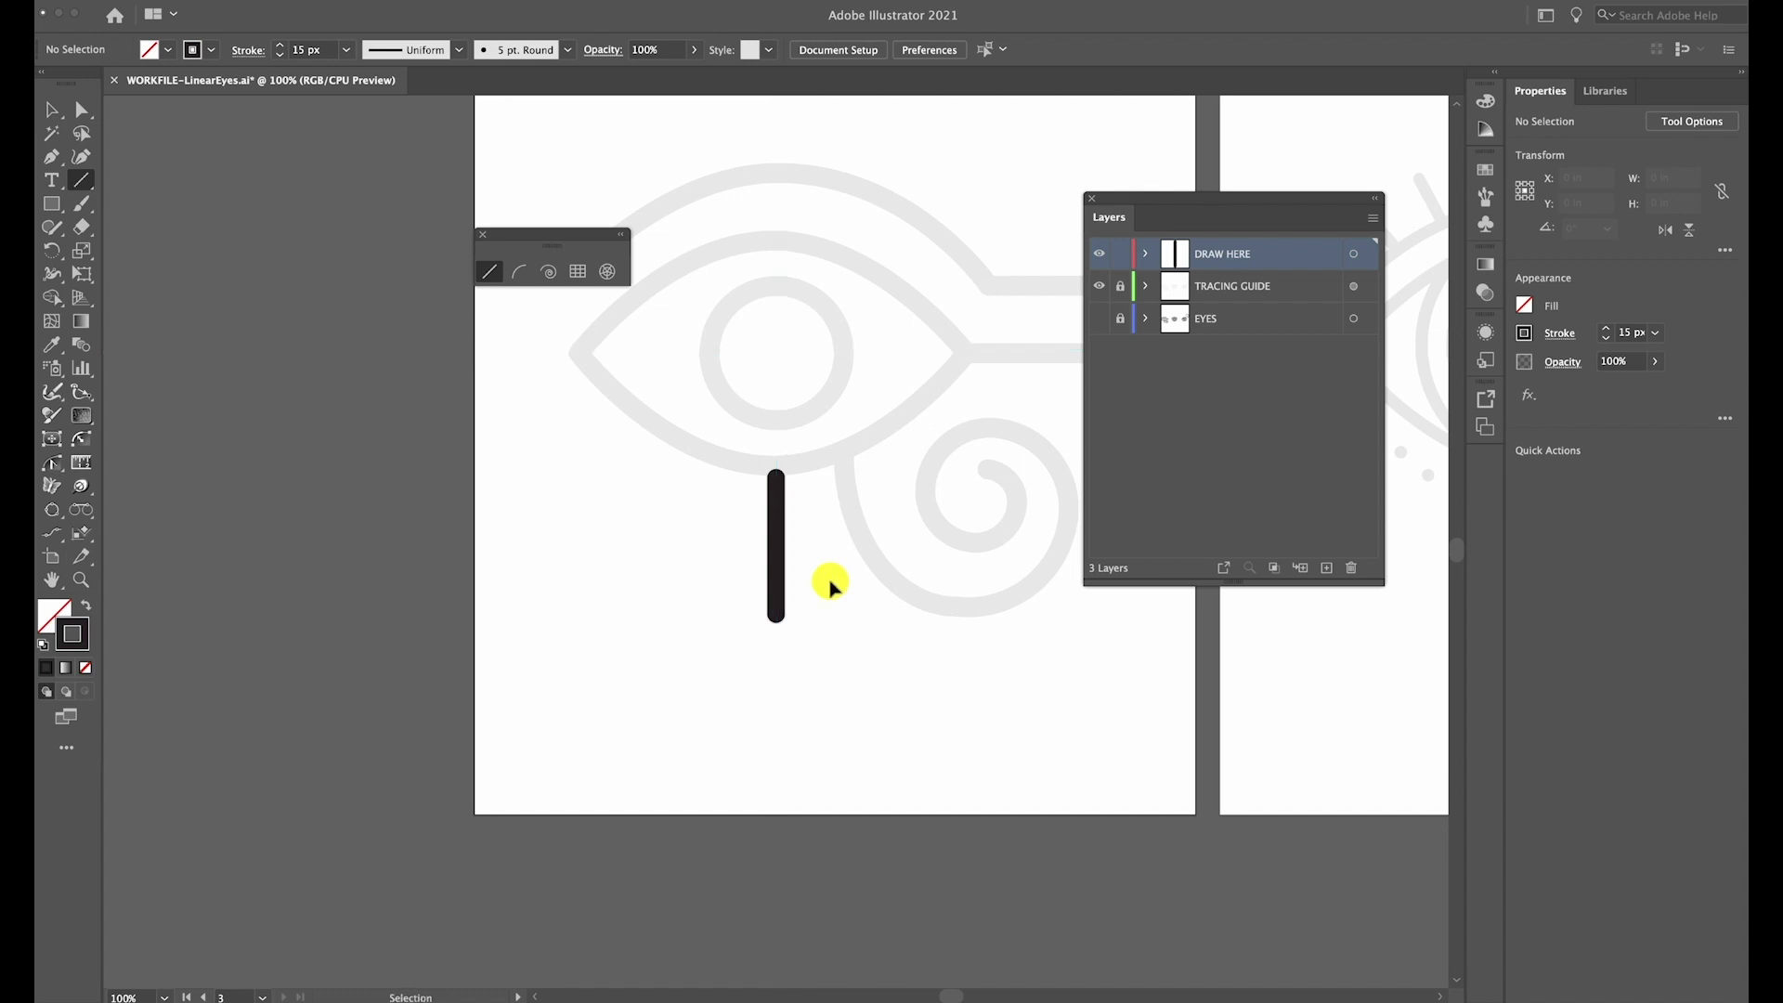
Activate the Spiral tool and draw a trial spiral between the vertical line and the traced curl, undoing the result
{"action": "key", "text": "super+1"}
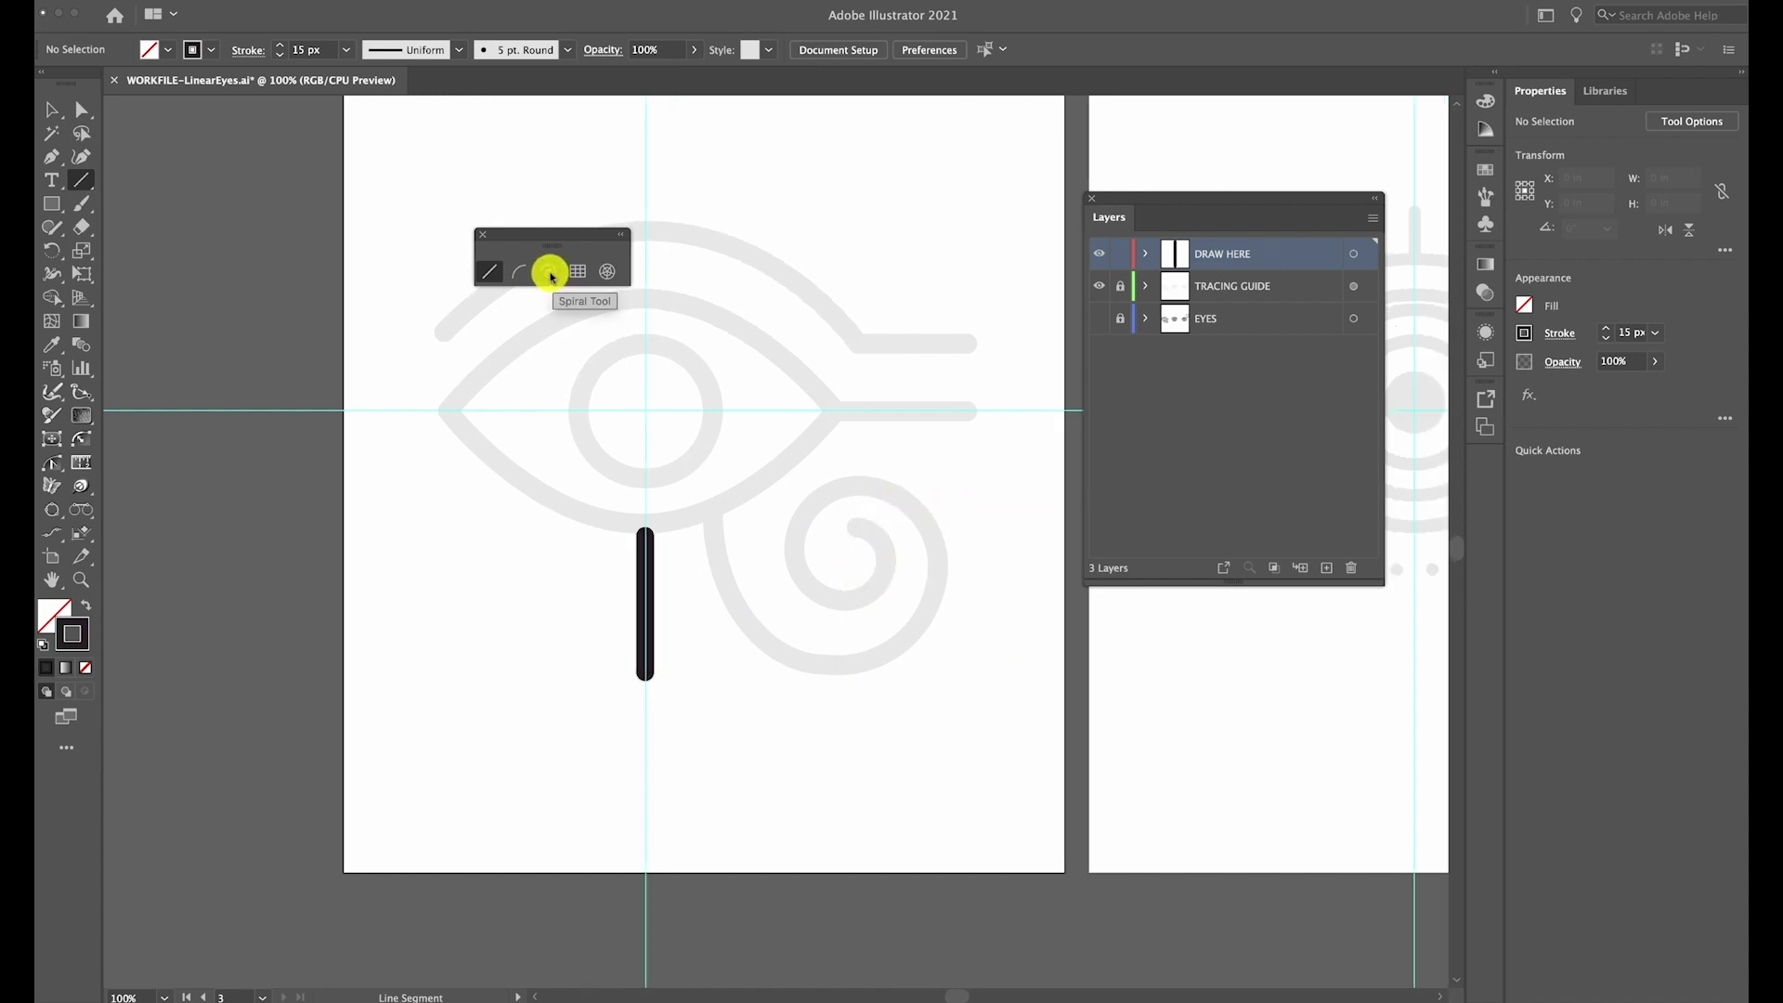
{"action": "left_click", "coordinate": [550, 272]}
{"action": "left_click_drag", "start_coordinate": [751, 532], "coordinate": [863, 607]}
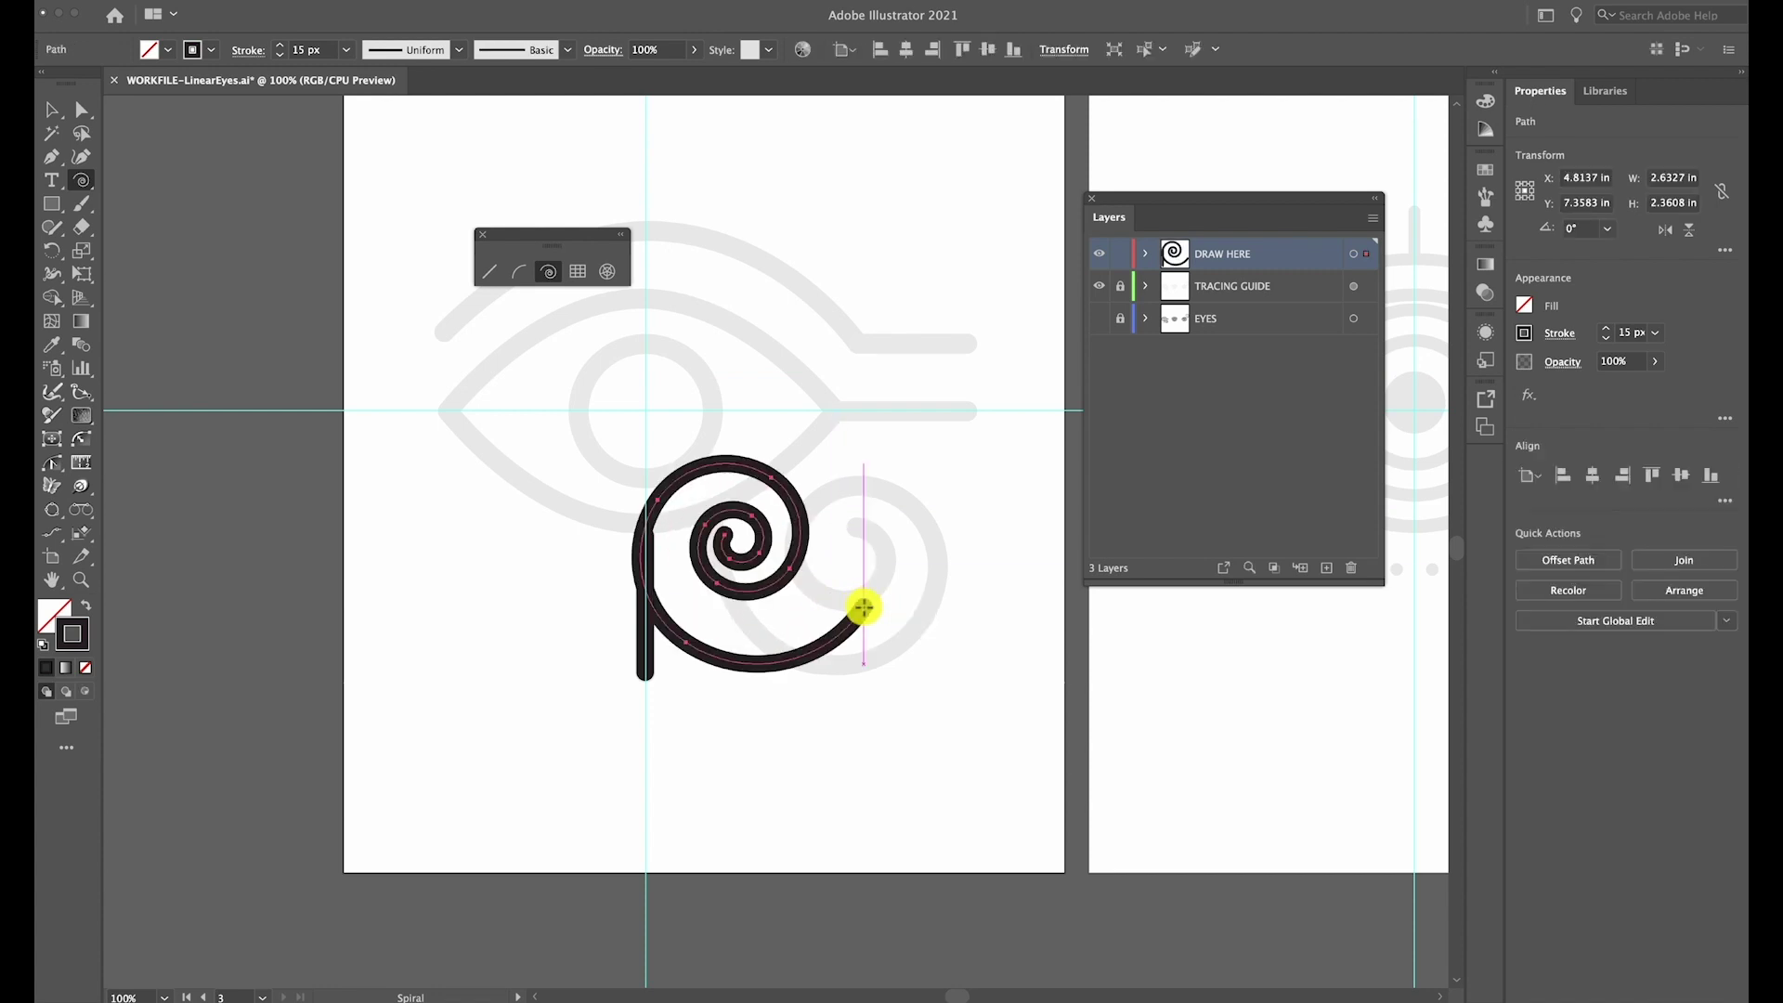
{"action": "key", "text": "super+z"}
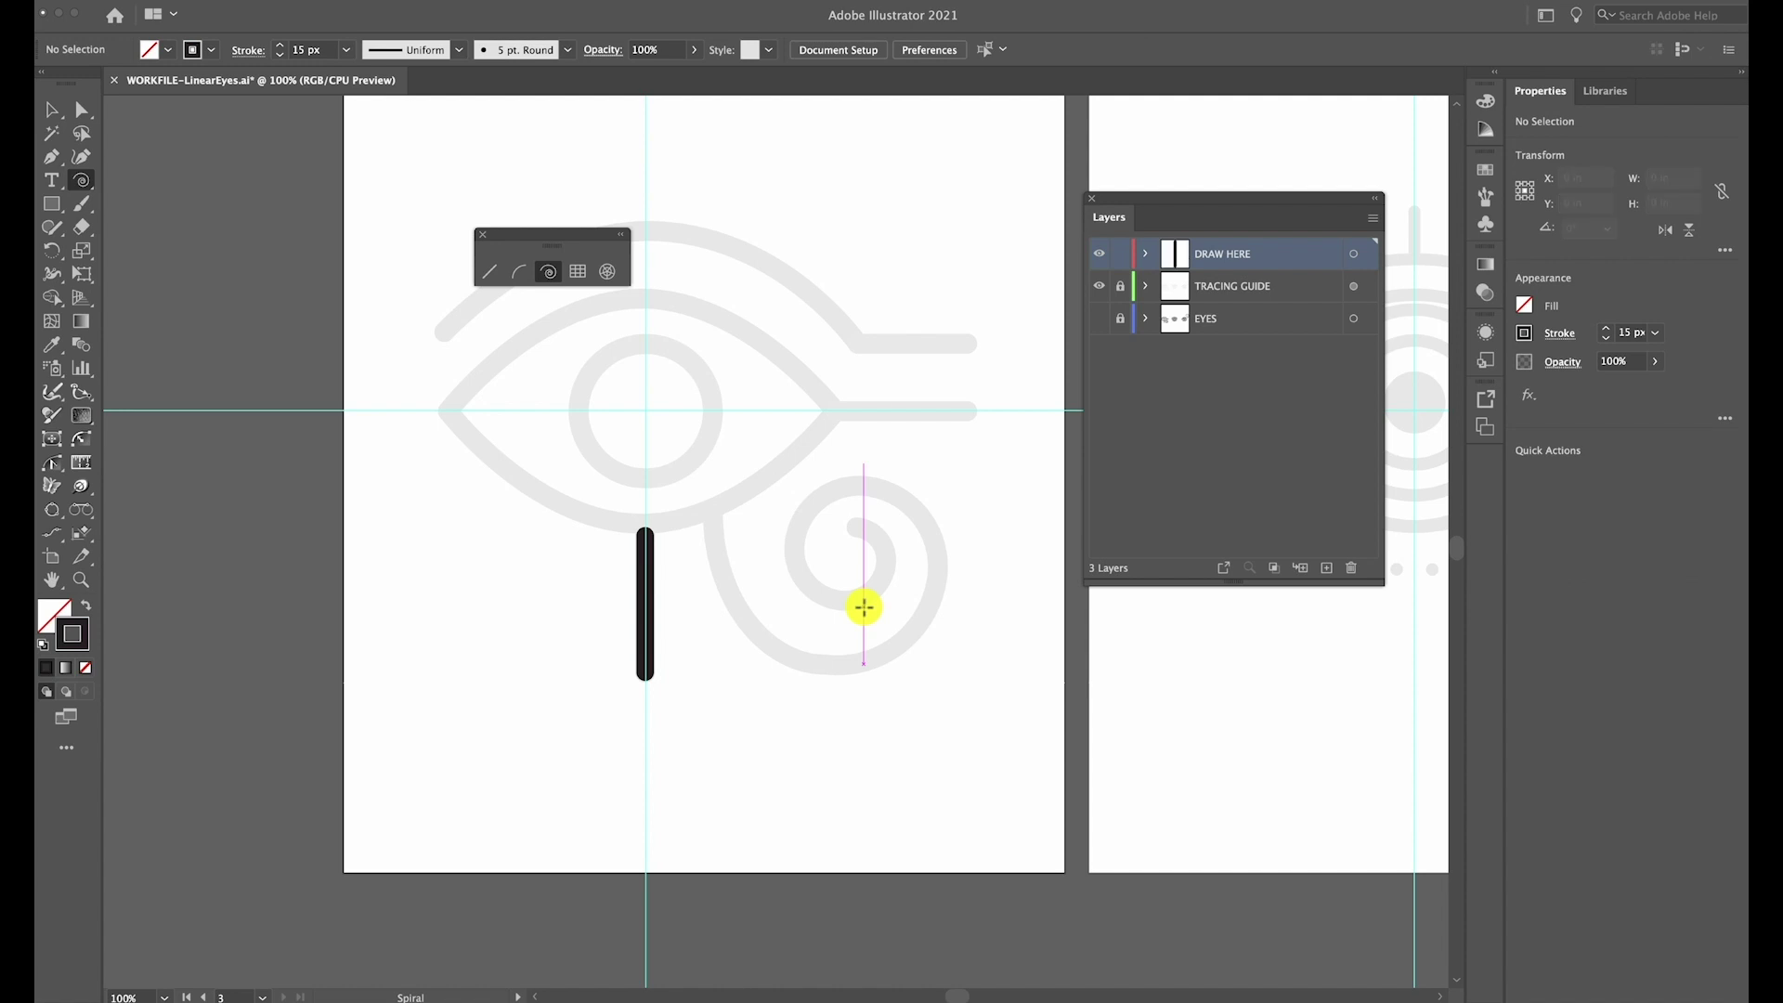
Set the Spiral tool to 8 segments and the opposite winding style, and undo the spiral placed with these settings
{"action": "left_click", "coordinate": [864, 607]}
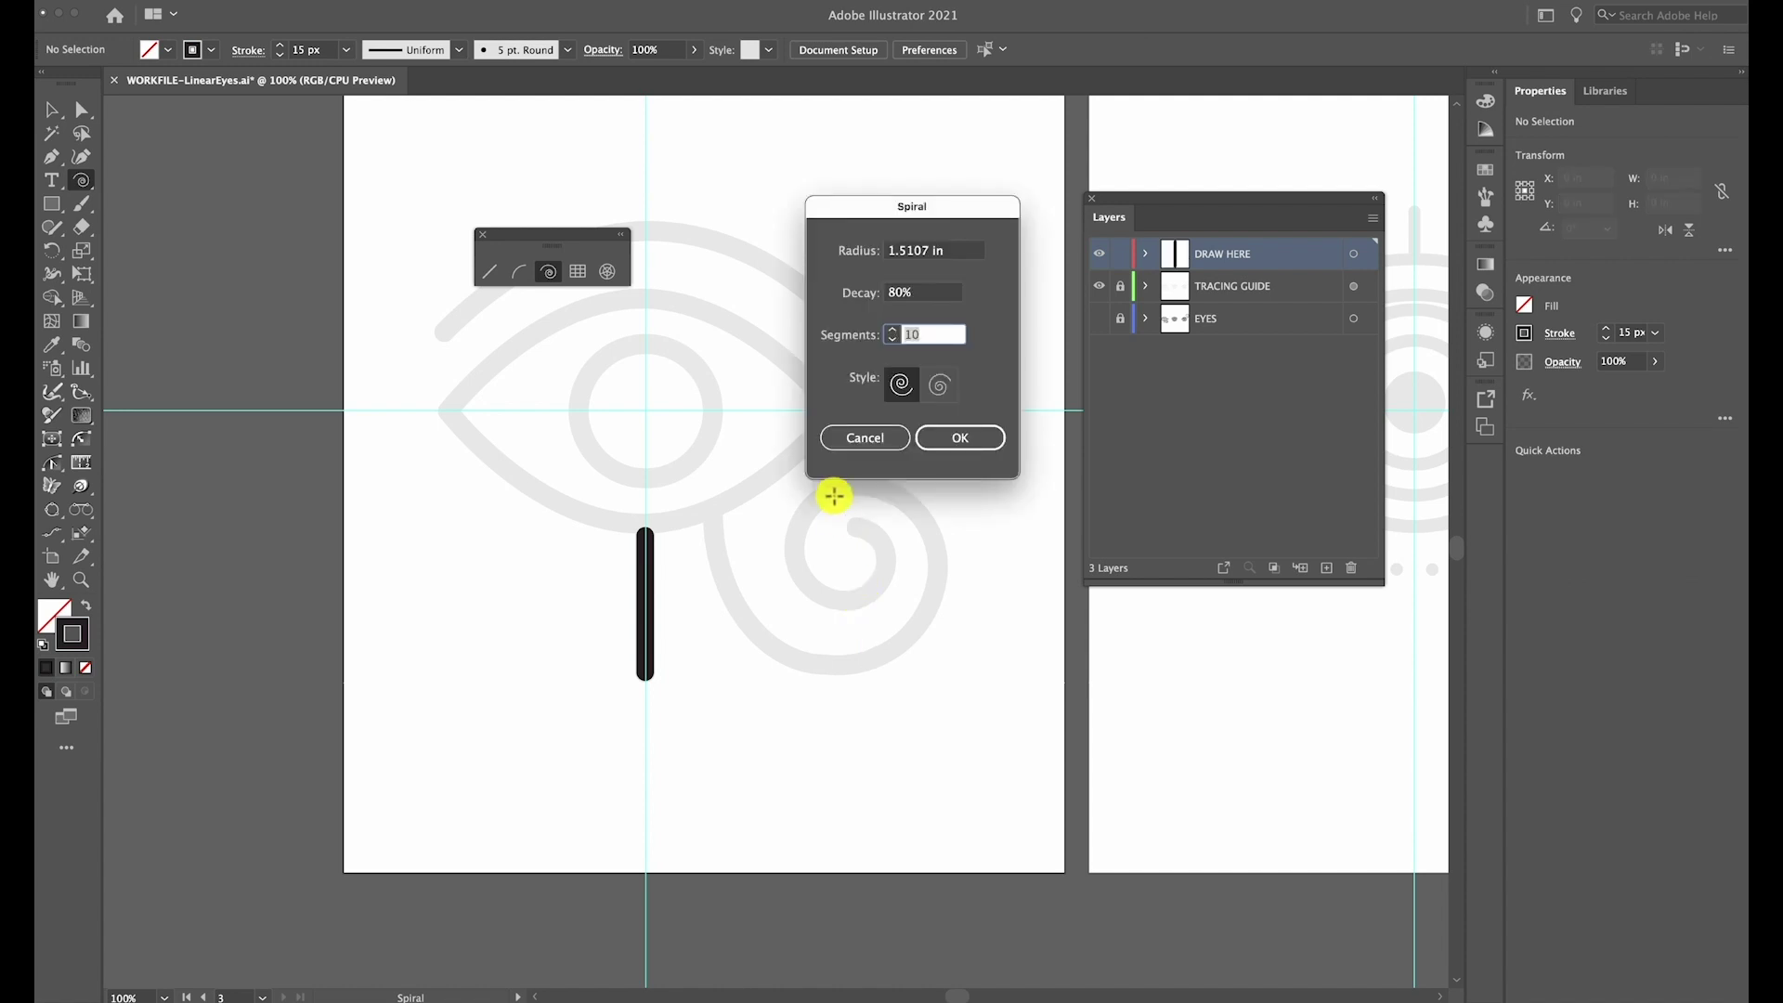
{"action": "left_click_drag", "start_coordinate": [909, 221], "coordinate": [951, 183]}
{"action": "left_click", "coordinate": [986, 351]}
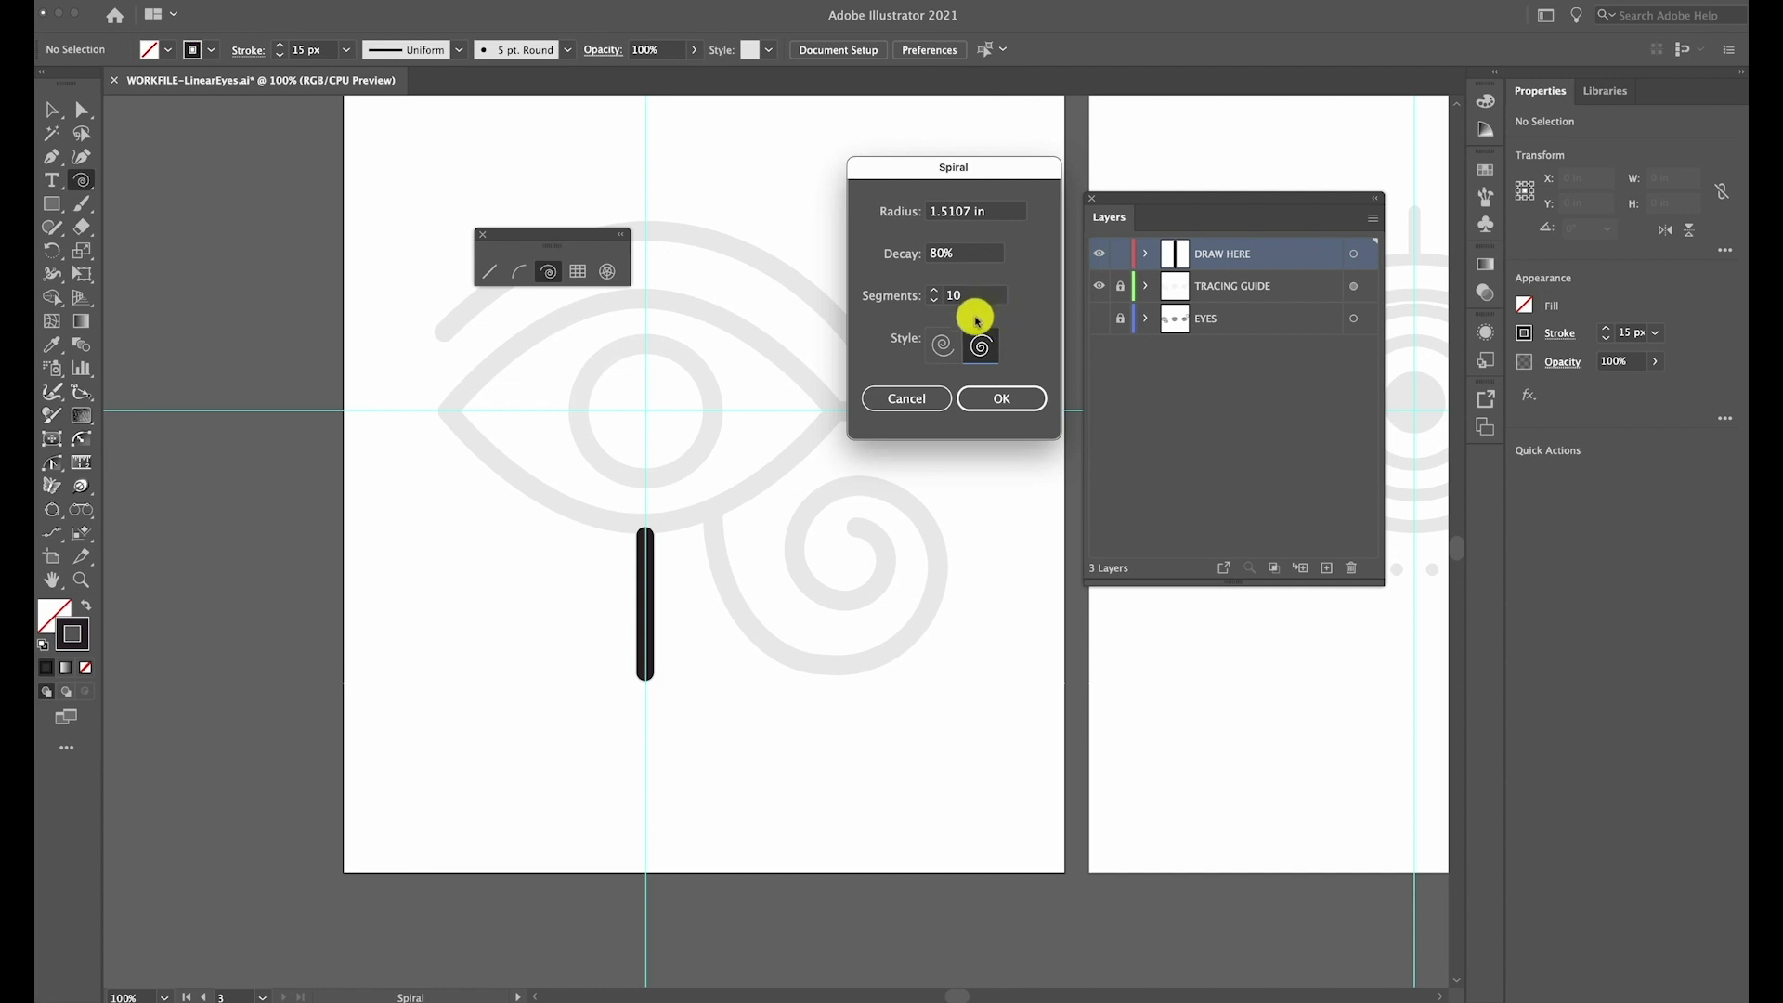
{"action": "left_click", "coordinate": [933, 300]}
{"action": "left_click", "coordinate": [934, 300]}
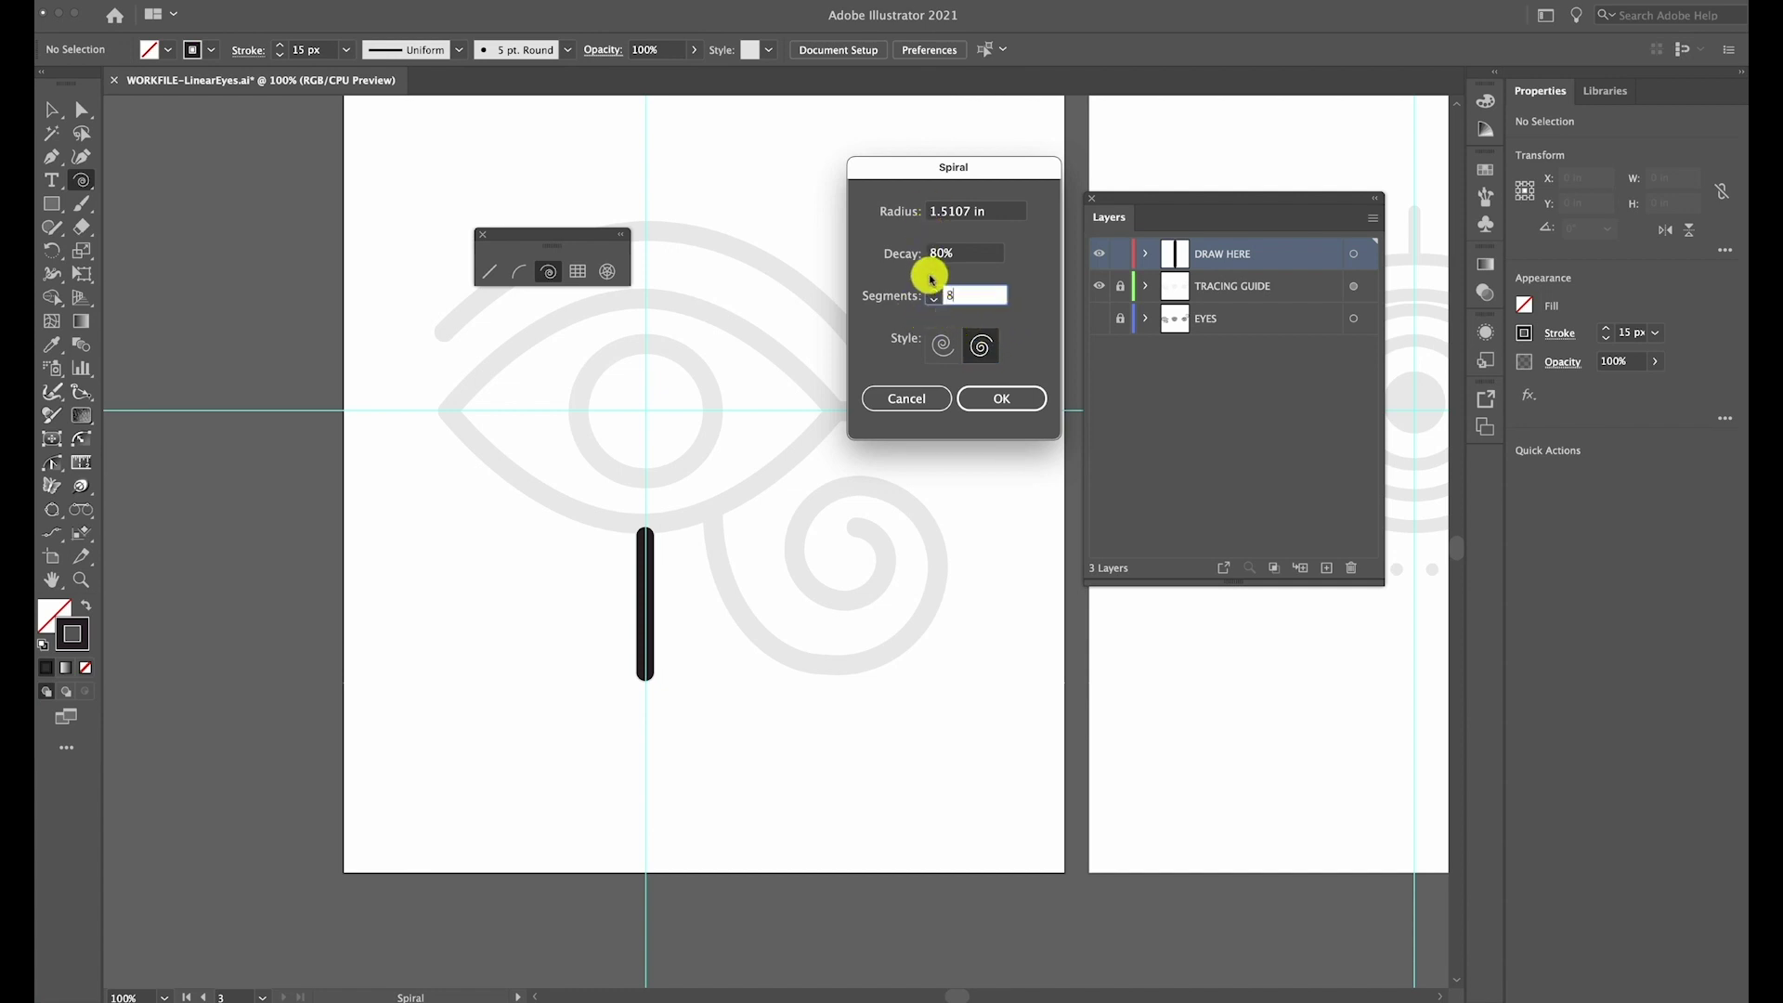
{"action": "left_click", "coordinate": [1002, 398]}
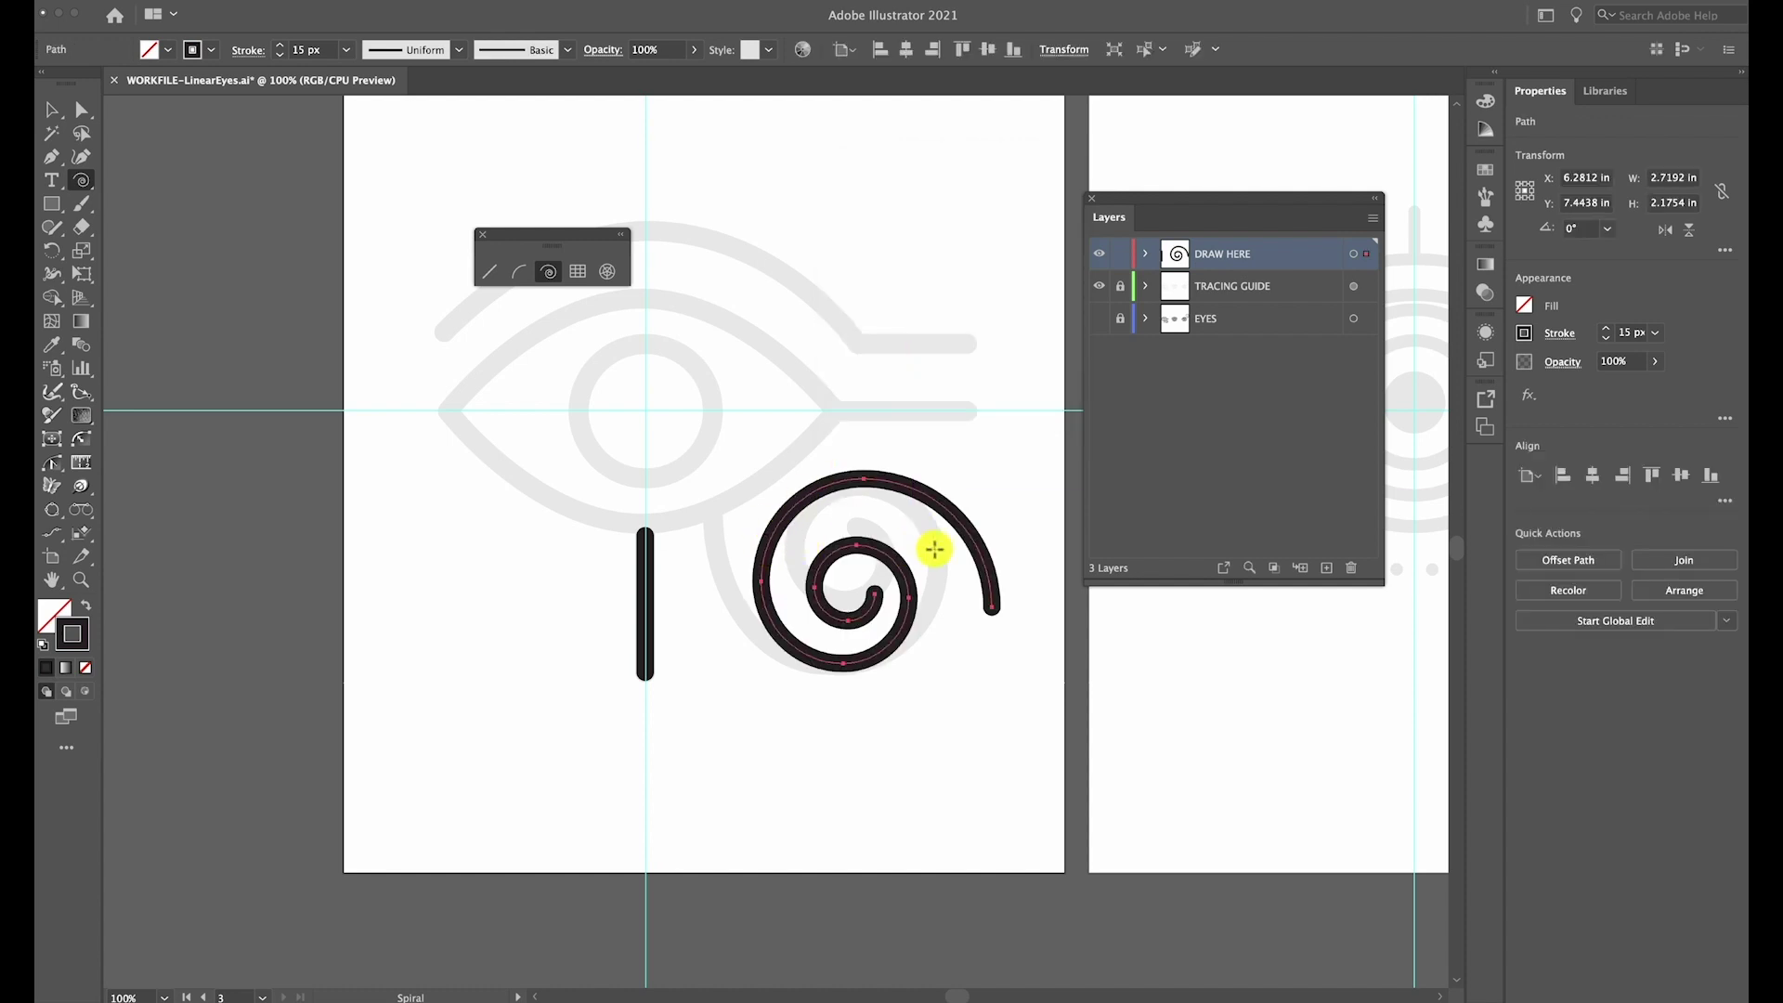
{"action": "key", "text": "super+z"}
Draw a spiral about 2.5 in wide and 2.0 in high over the traced curl, adjusting its segments, size and rotation to match
{"action": "left_click_drag", "start_coordinate": [842, 504], "coordinate": [883, 574]}
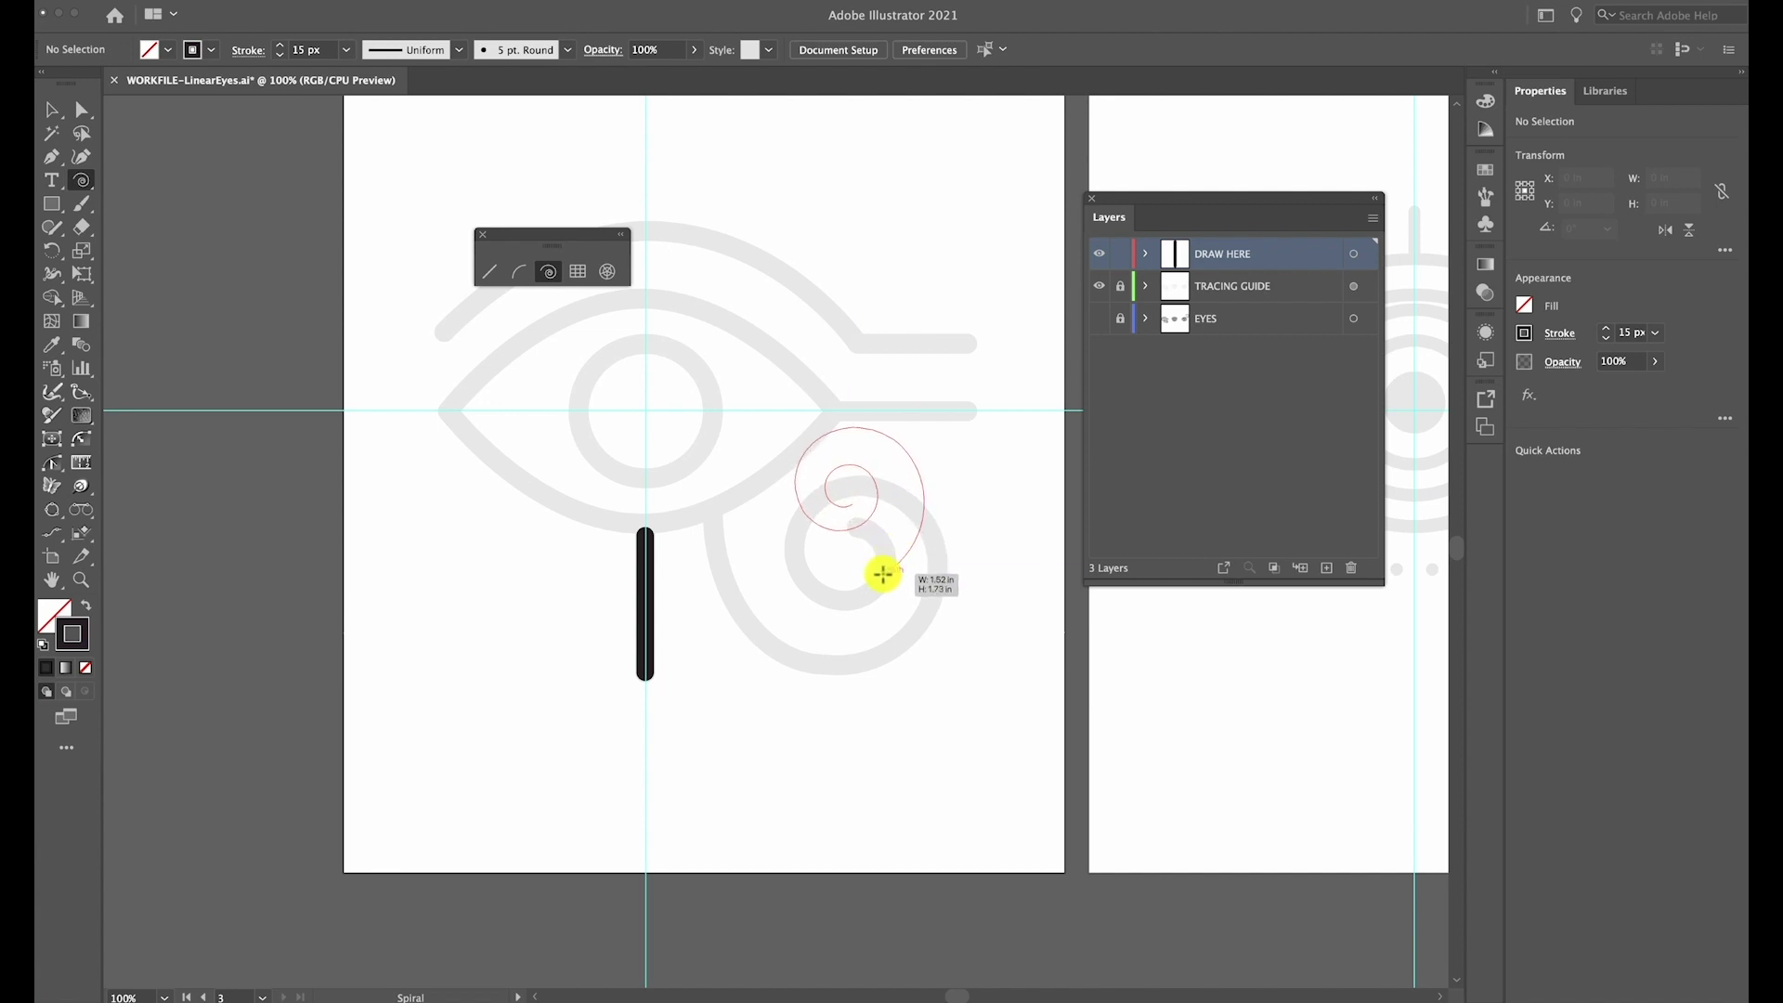
{"action": "left_click_drag", "start_coordinate": [883, 574], "coordinate": [711, 520]}
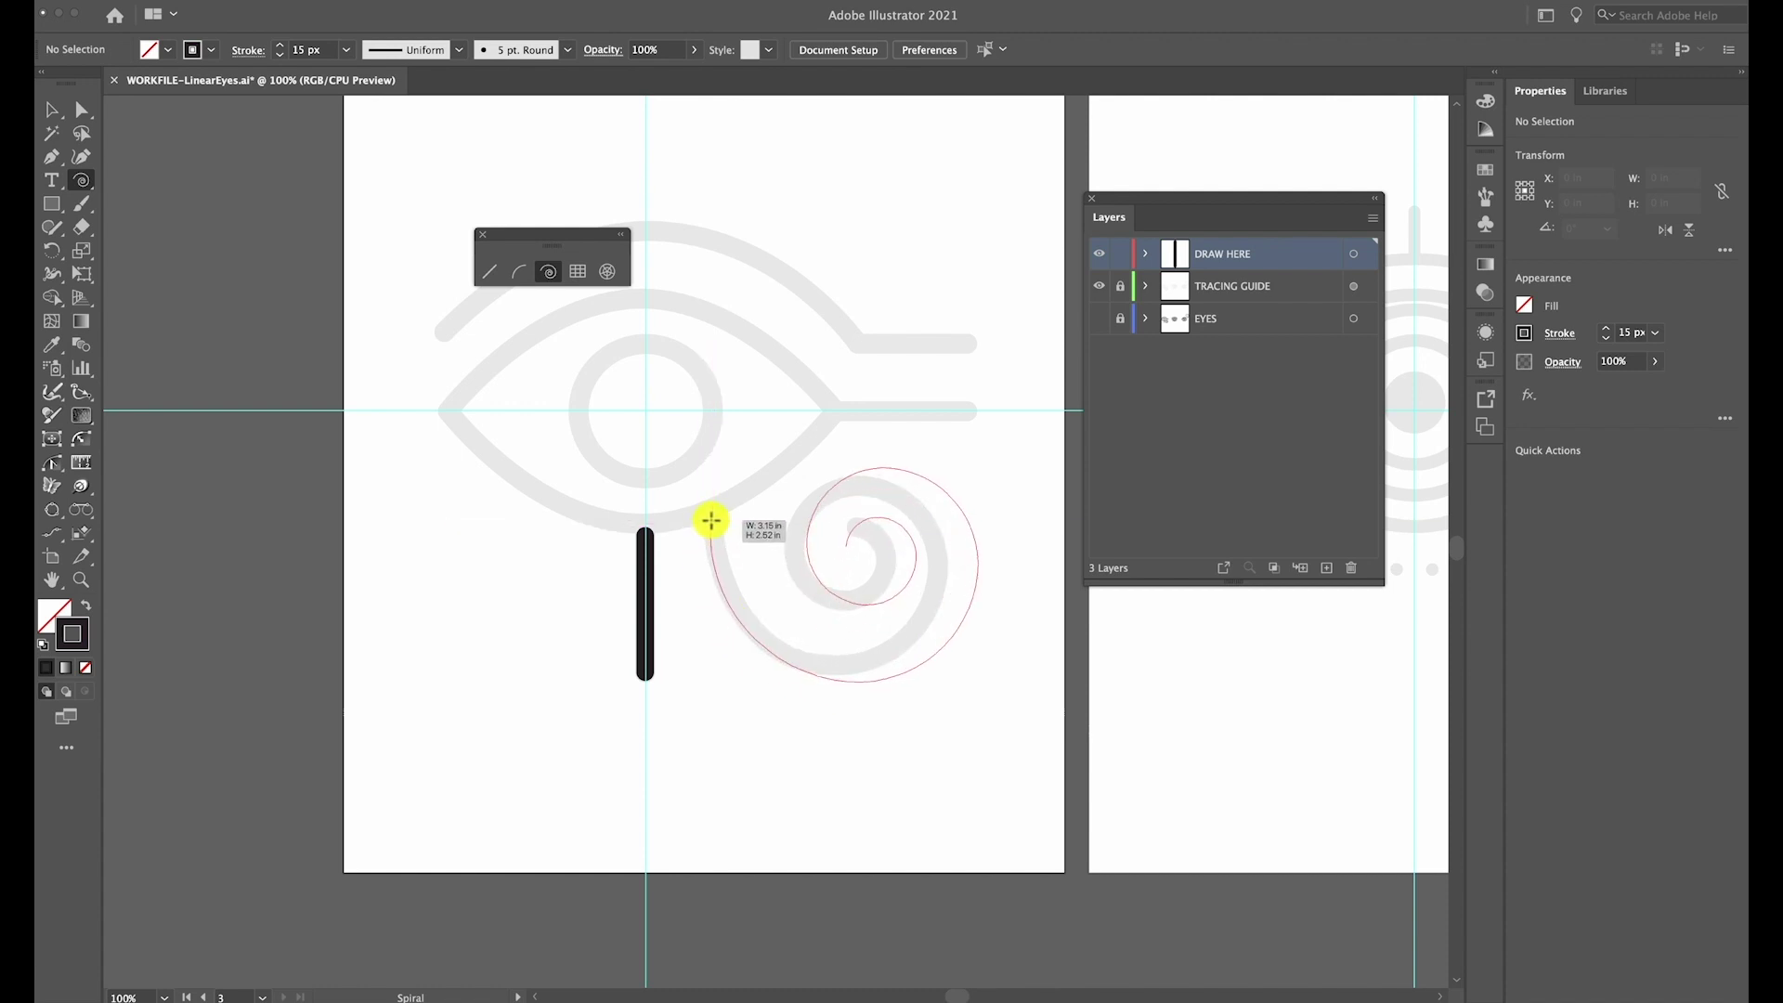
{"action": "mouse_move", "coordinate": [710, 520]}
{"action": "left_mouse_down"}
{"action": "mouse_move", "coordinate": [719, 543]}
{"action": "mouse_move", "coordinate": [716, 494]}
{"action": "mouse_move", "coordinate": [742, 473]}
{"action": "mouse_move", "coordinate": [724, 515]}
{"action": "mouse_move", "coordinate": [727, 492]}
{"action": "left_mouse_up"}
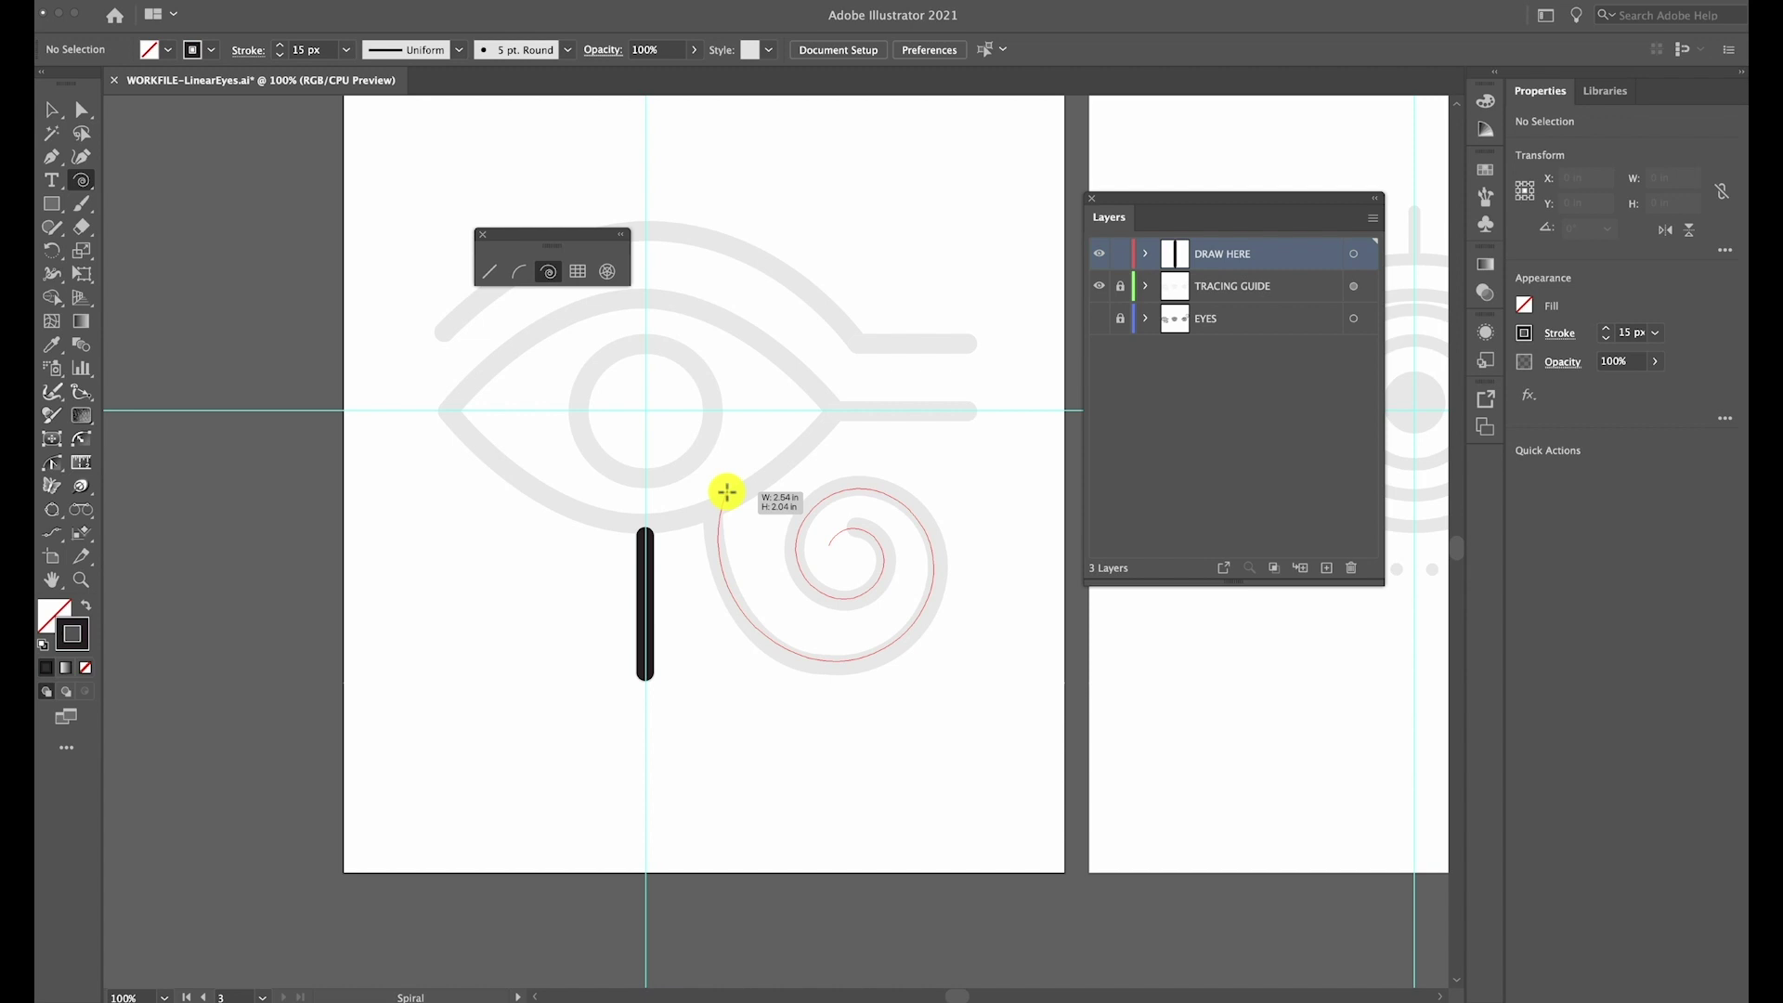
{"action": "key", "text": "Up"}
{"action": "key", "text": "Up"}
{"action": "key", "text": "Down"}
{"action": "left_click_drag", "start_coordinate": [727, 492], "coordinate": [725, 496]}
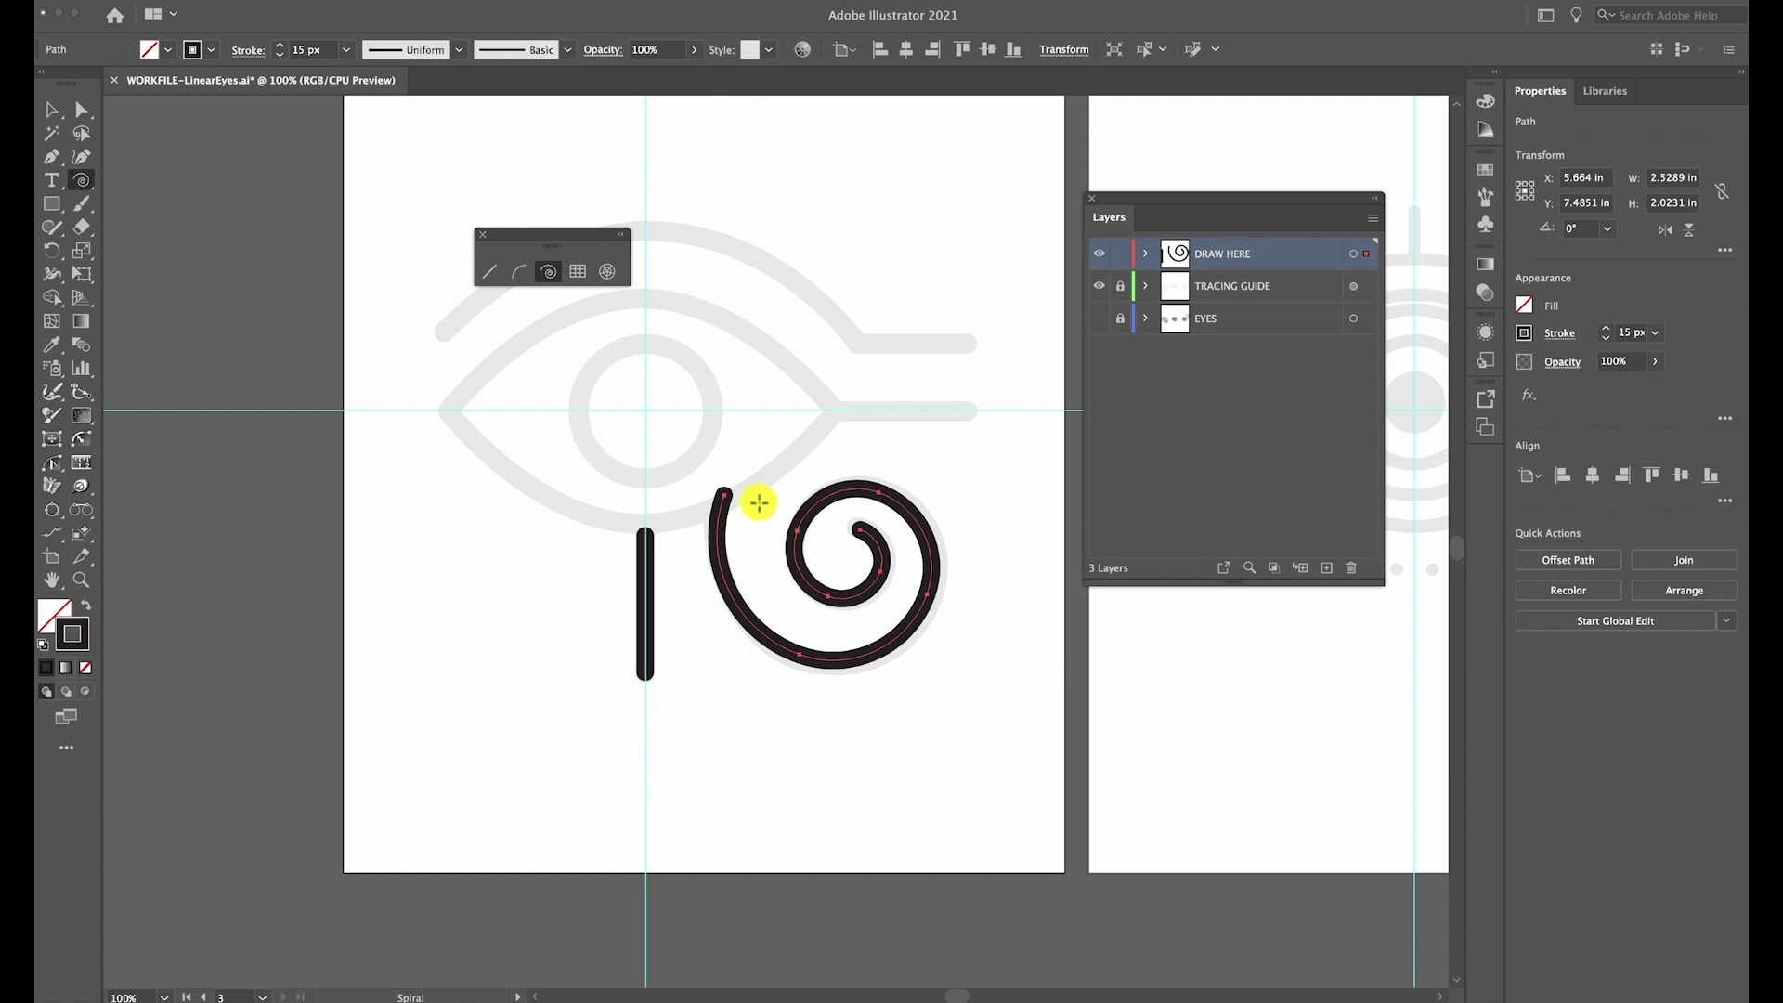
Move the spiral slightly down onto the traced curl, nudge it back up four increments, and switch to the Selection tool
{"action": "key", "text": "super"}
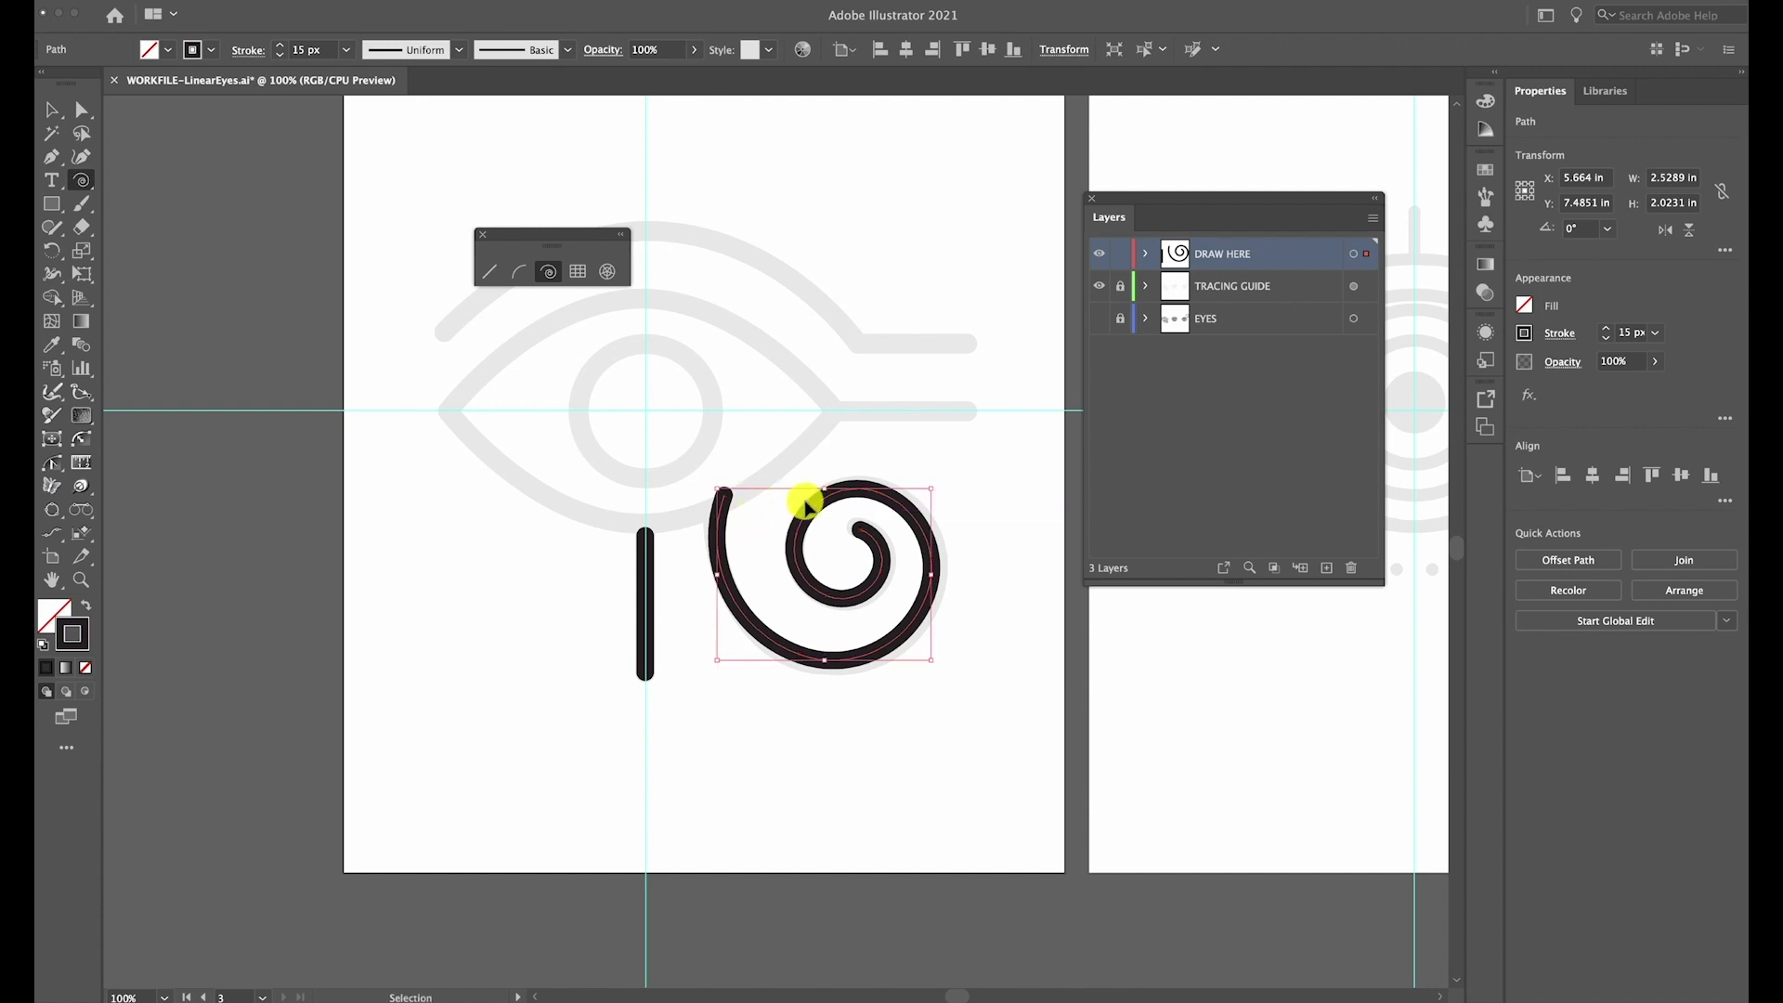
{"action": "left_click_drag", "start_coordinate": [810, 516], "coordinate": [812, 523]}
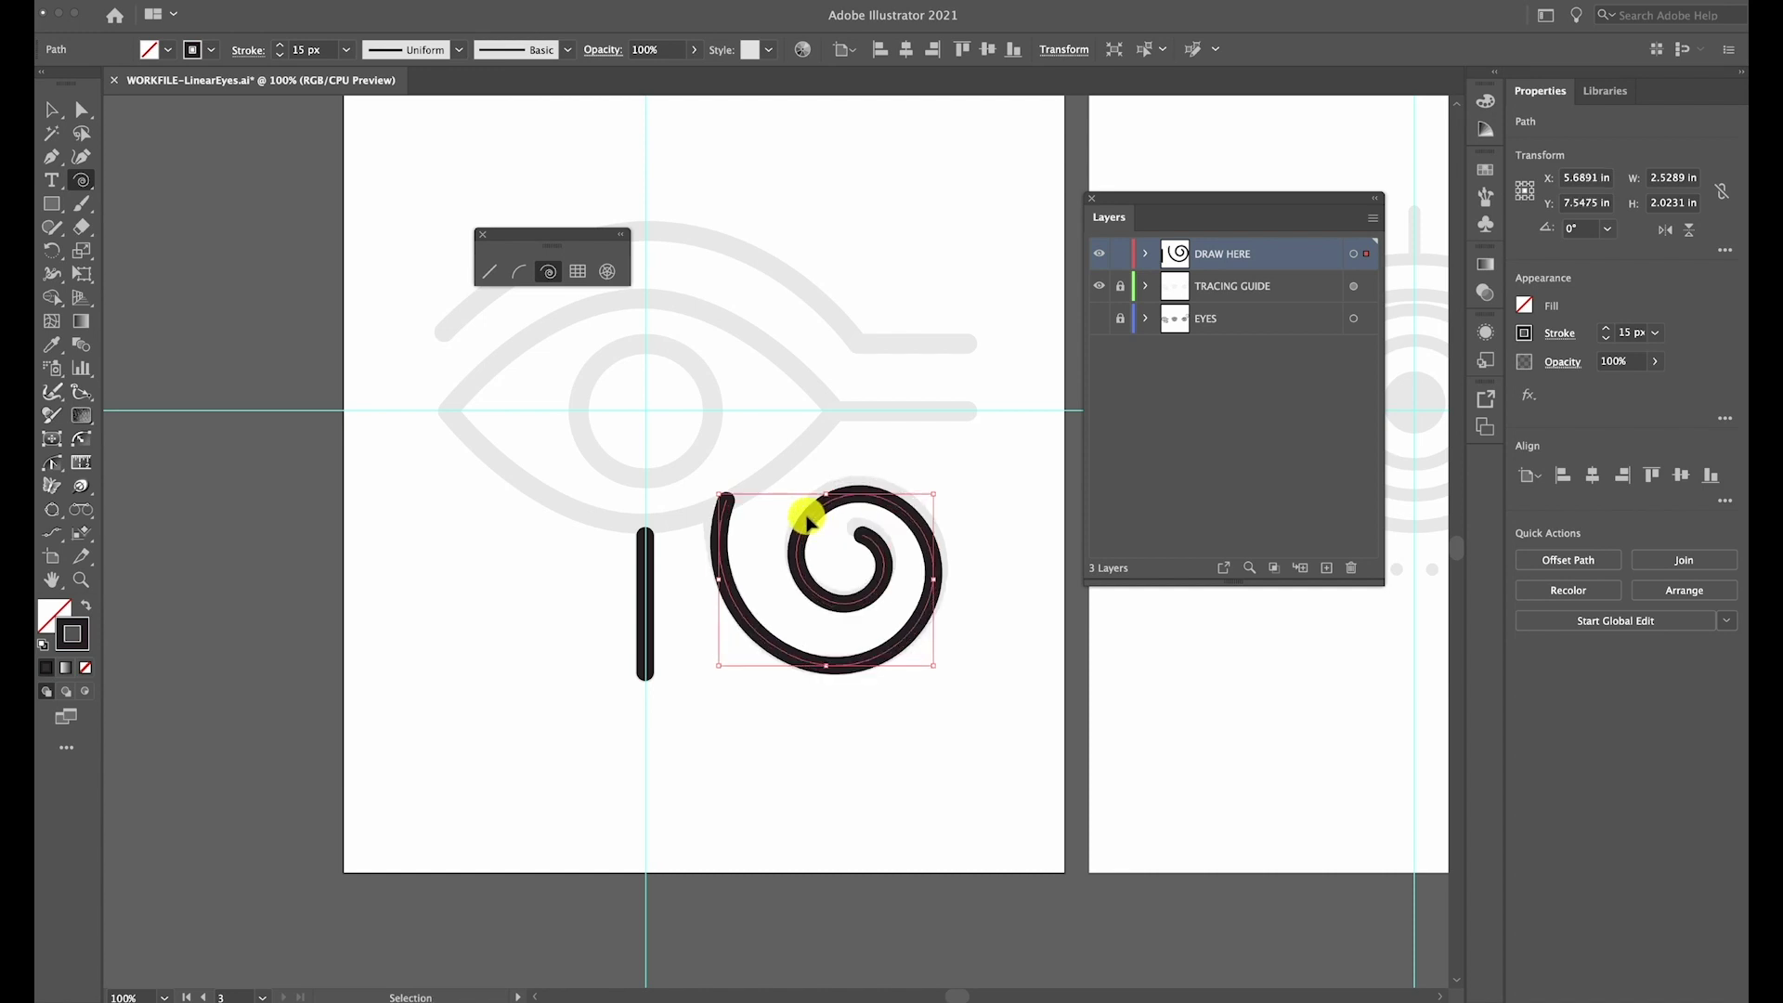
{"action": "key", "text": "Up"}
{"action": "key", "text": "Up"}
{"action": "key", "text": "Up"}
{"action": "key", "text": "Up"}
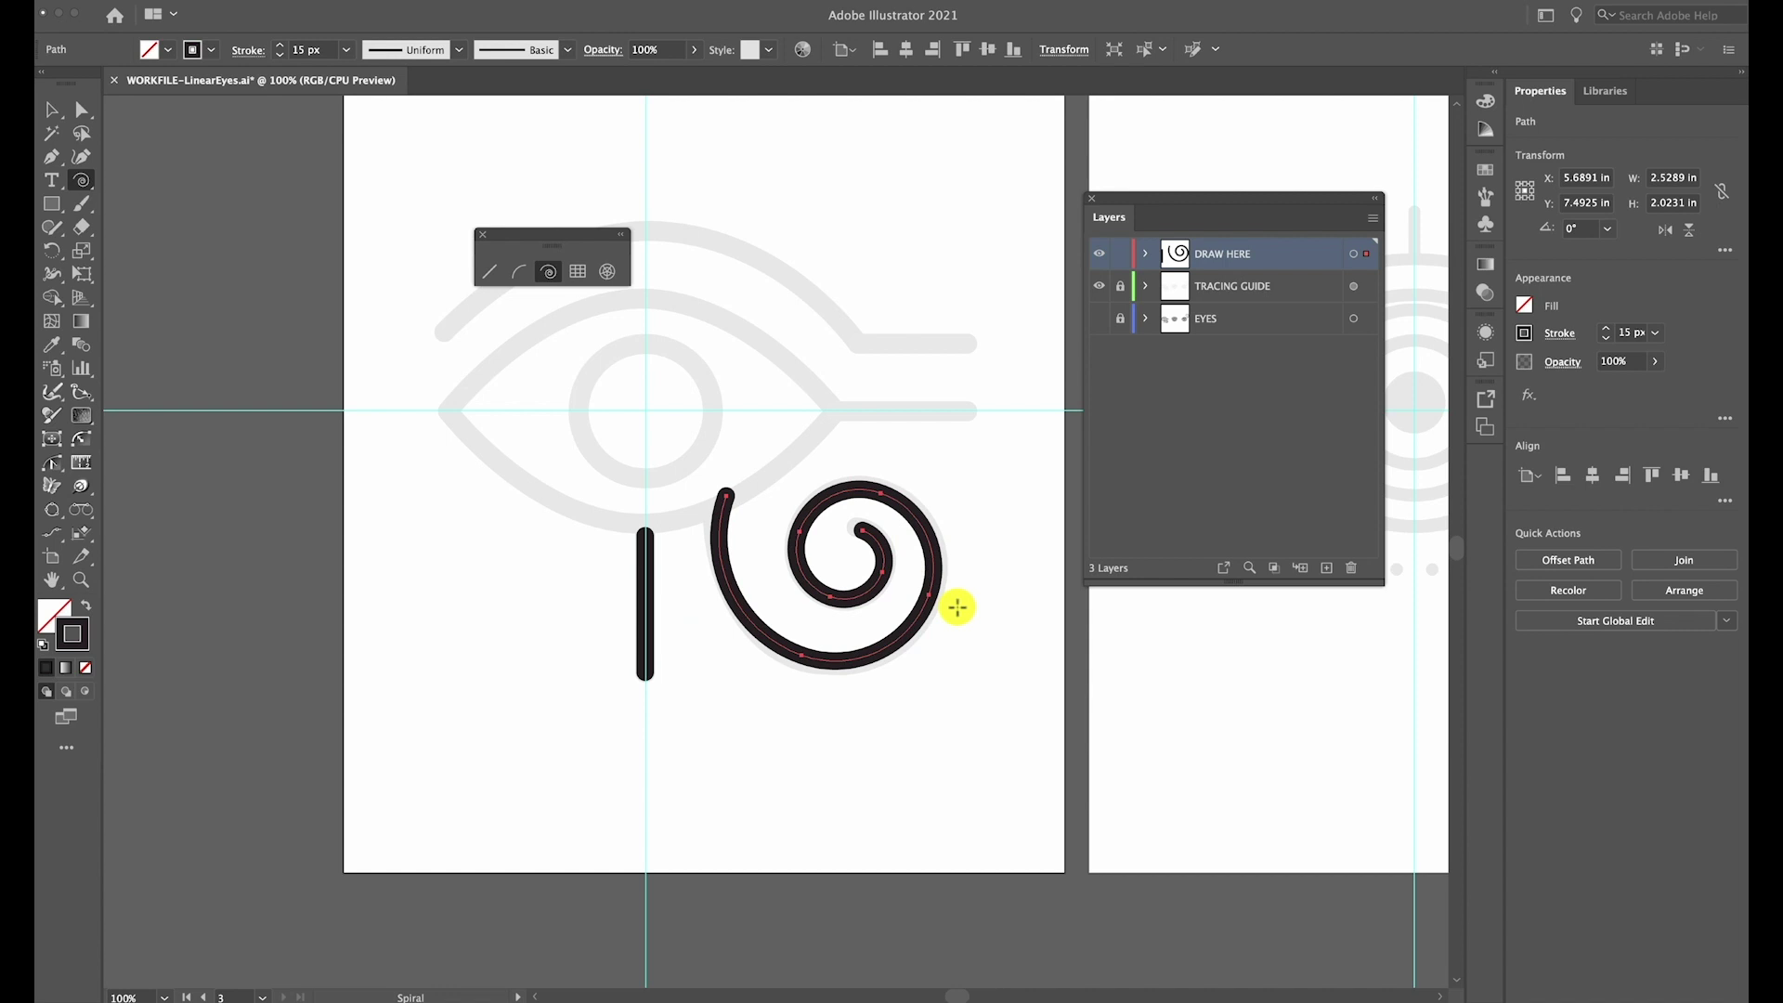
{"action": "key", "text": "v"}
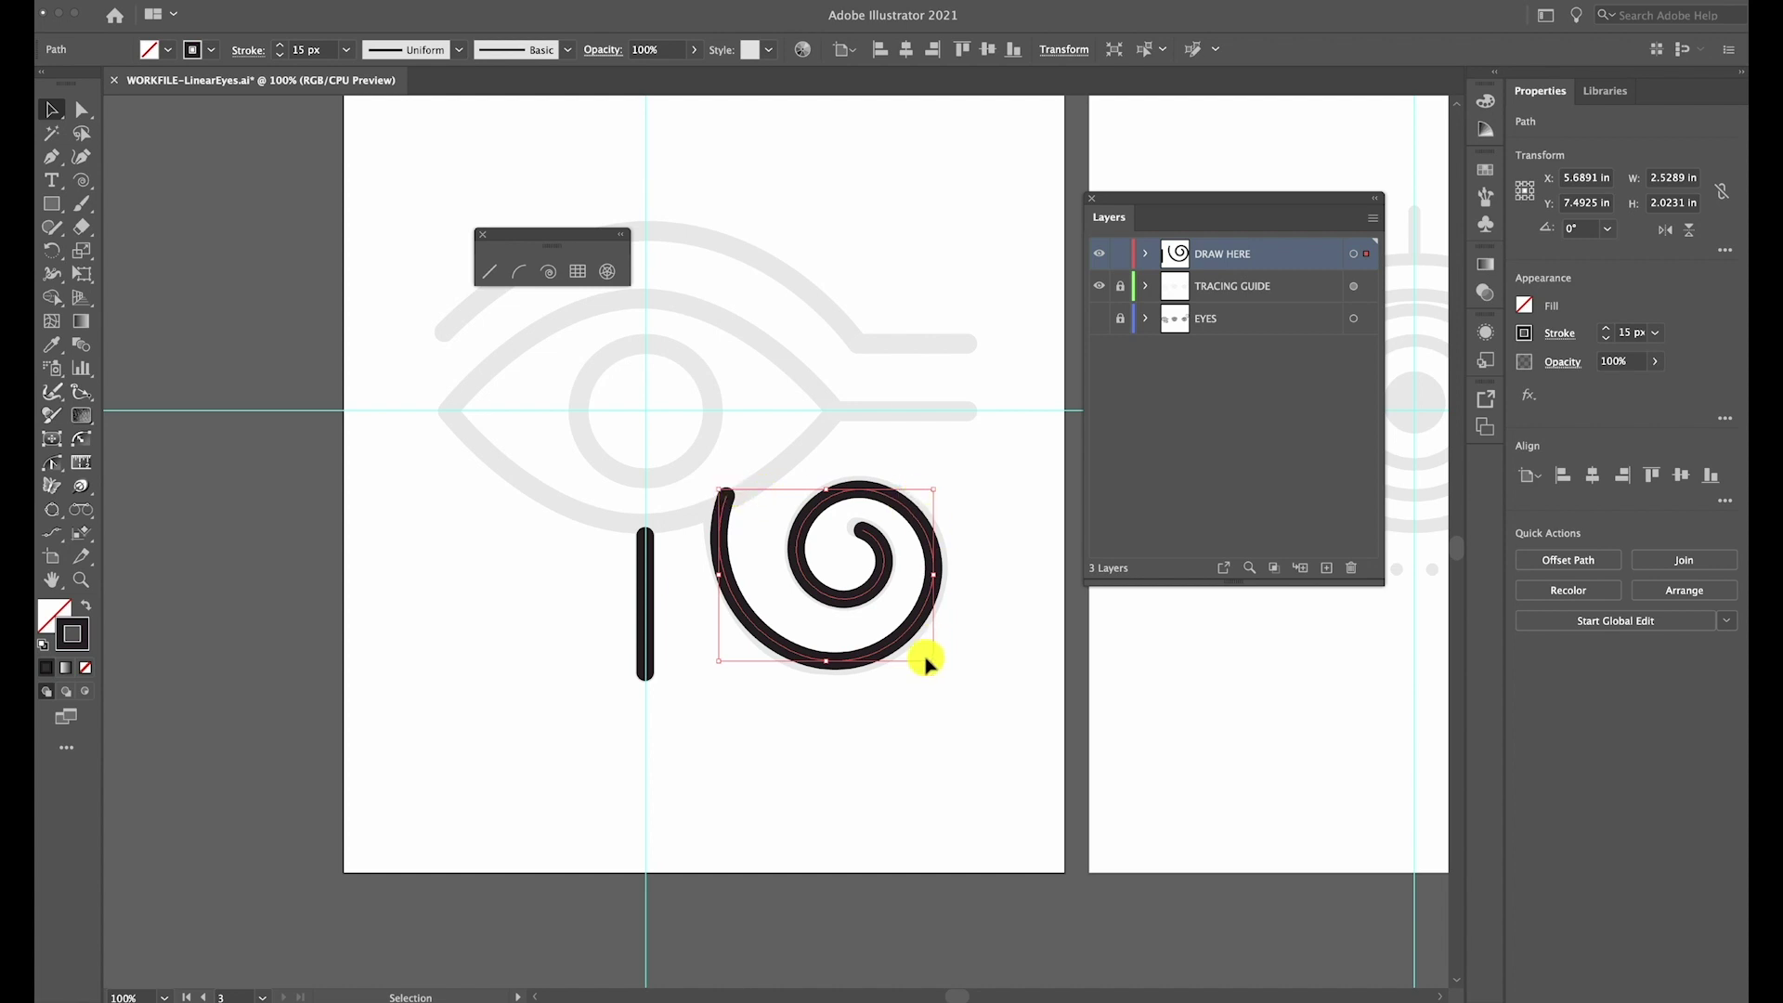
Enlarge the spiral to about 2.6 in wide and 2.1 in high and rotate it about 8.4° to match the traced curl
{"action": "mouse_move", "coordinate": [934, 662]}
{"action": "left_mouse_down"}
{"action": "mouse_move", "coordinate": [979, 709]}
{"action": "mouse_move", "coordinate": [952, 820]}
{"action": "mouse_move", "coordinate": [1099, 820]}
{"action": "mouse_move", "coordinate": [1035, 820]}
{"action": "mouse_move", "coordinate": [938, 716]}
{"action": "left_mouse_up"}
{"action": "key", "text": "shift"}
{"action": "scroll", "coordinate": [975, 685], "scroll_direction": "up", "scroll_amount": 2}
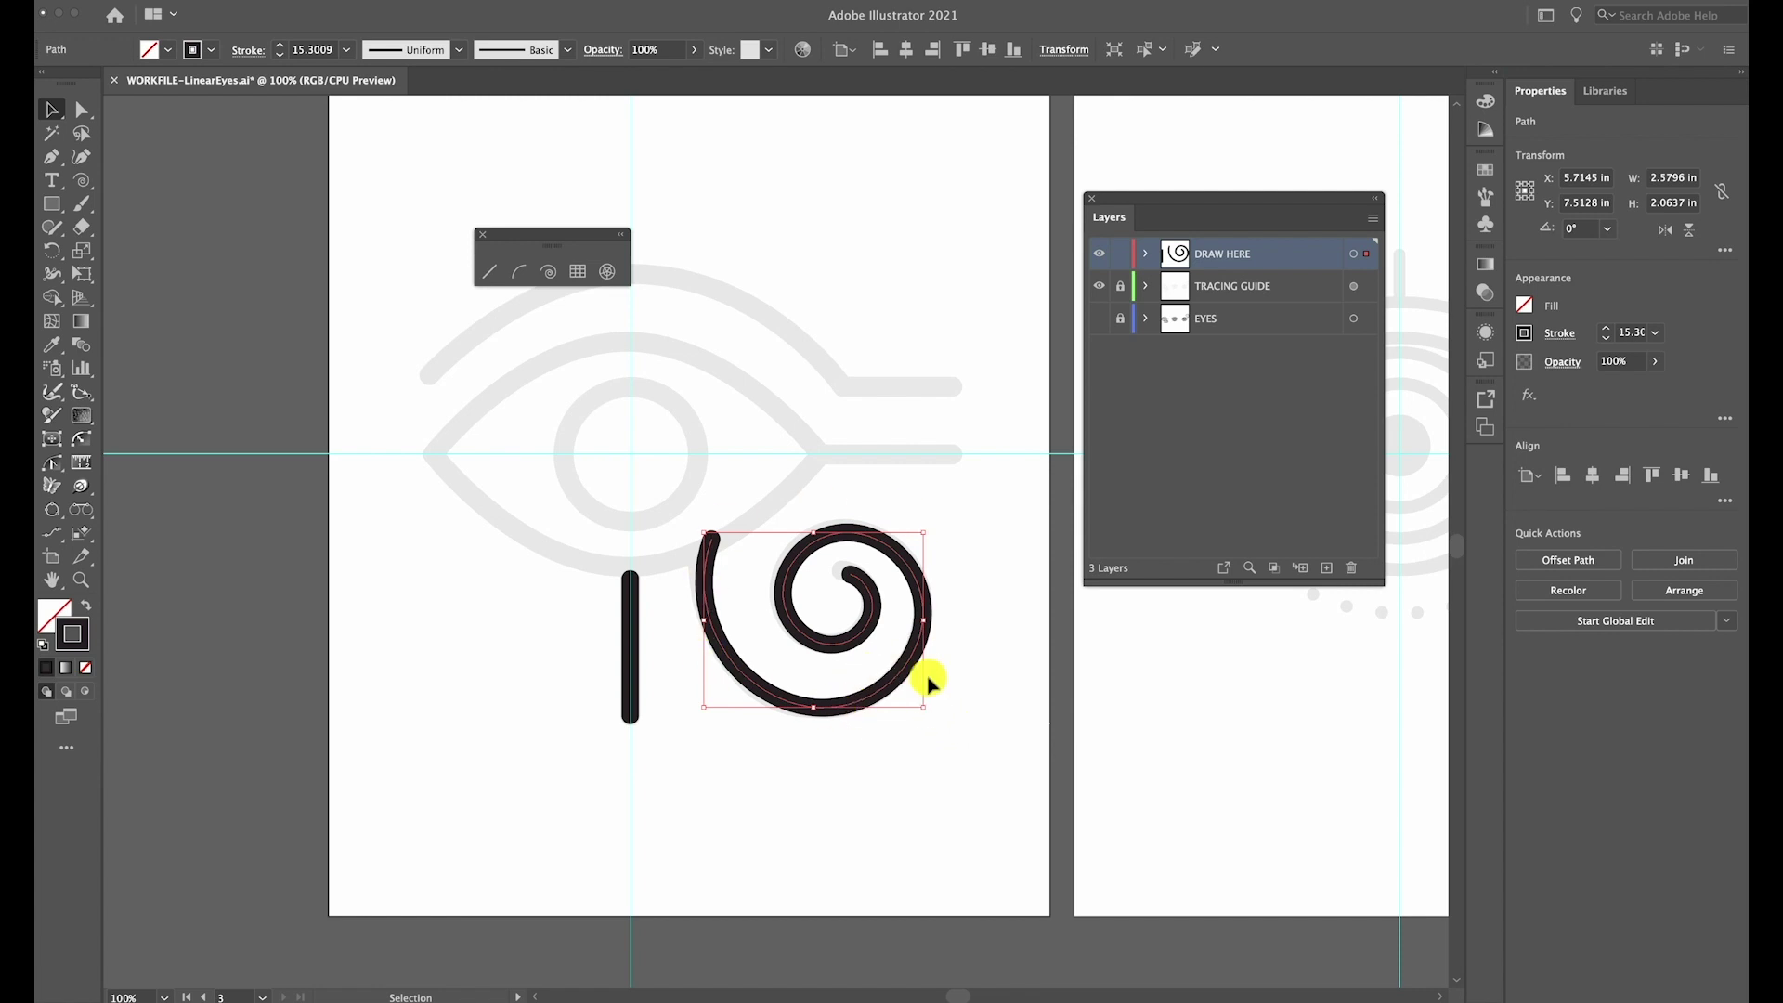
{"action": "left_click_drag", "start_coordinate": [934, 717], "coordinate": [943, 703]}
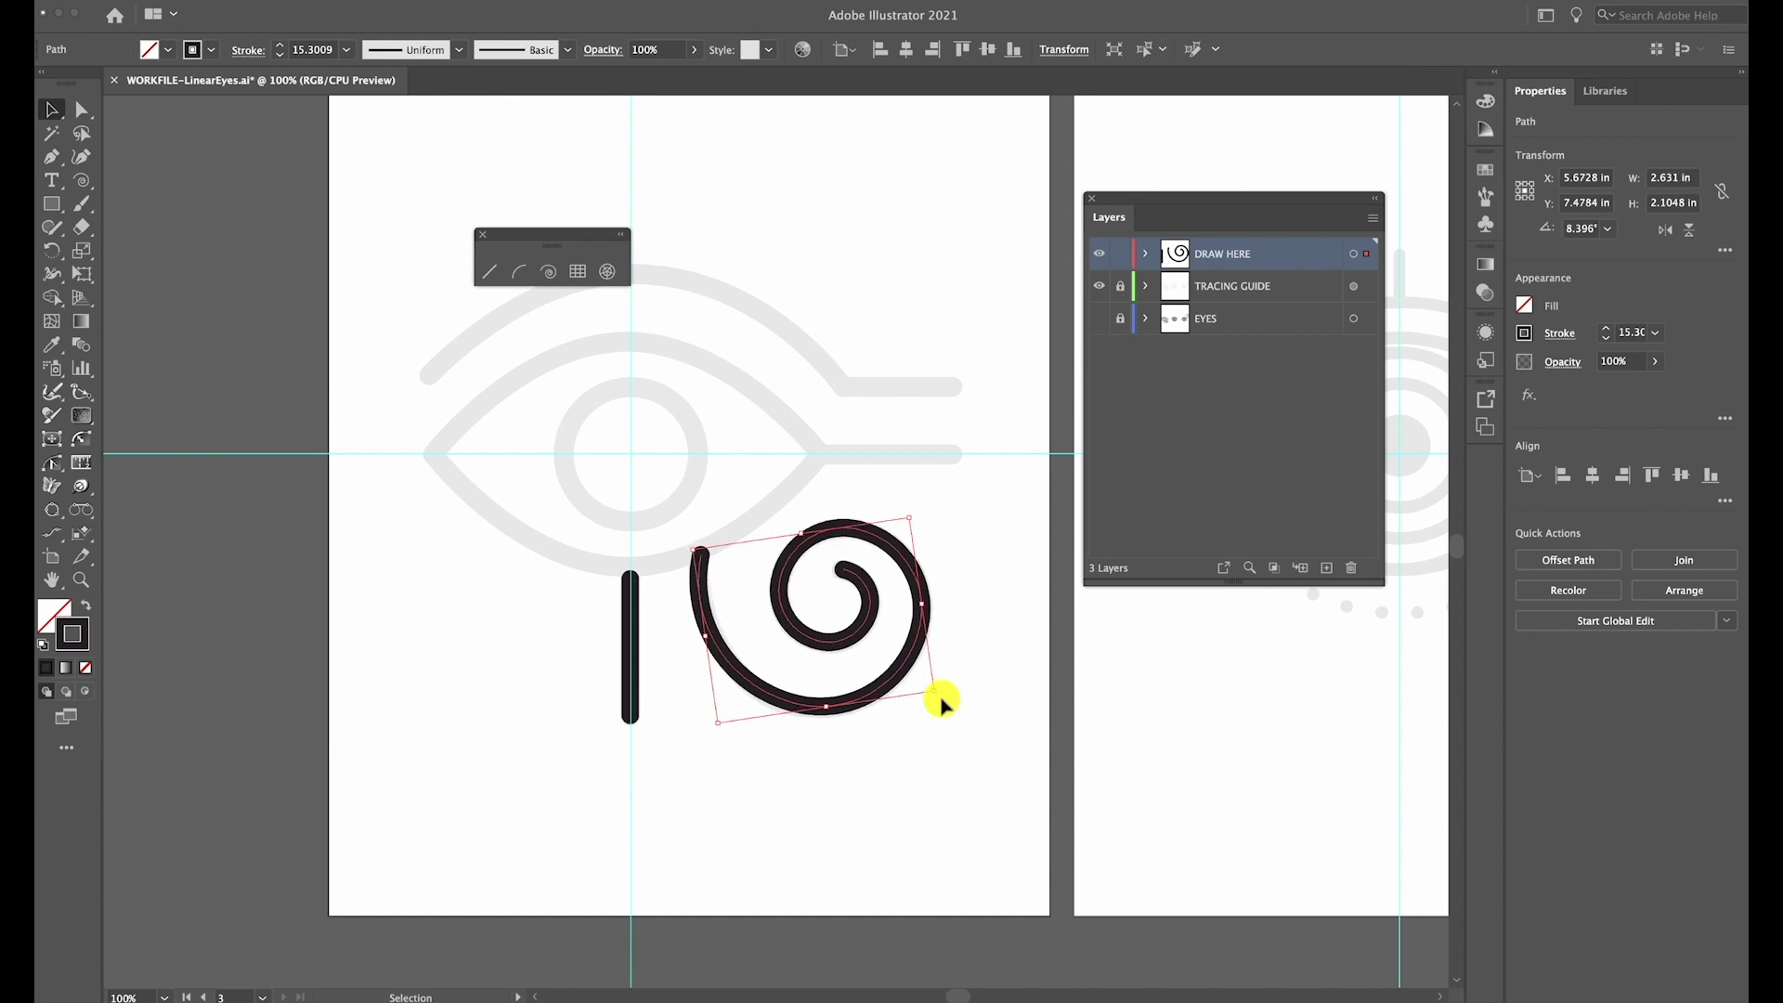
Nudge the spiral four increments right and two increments up onto the traced curl, and deselect it
{"action": "key", "text": "Right"}
{"action": "key", "text": "Right"}
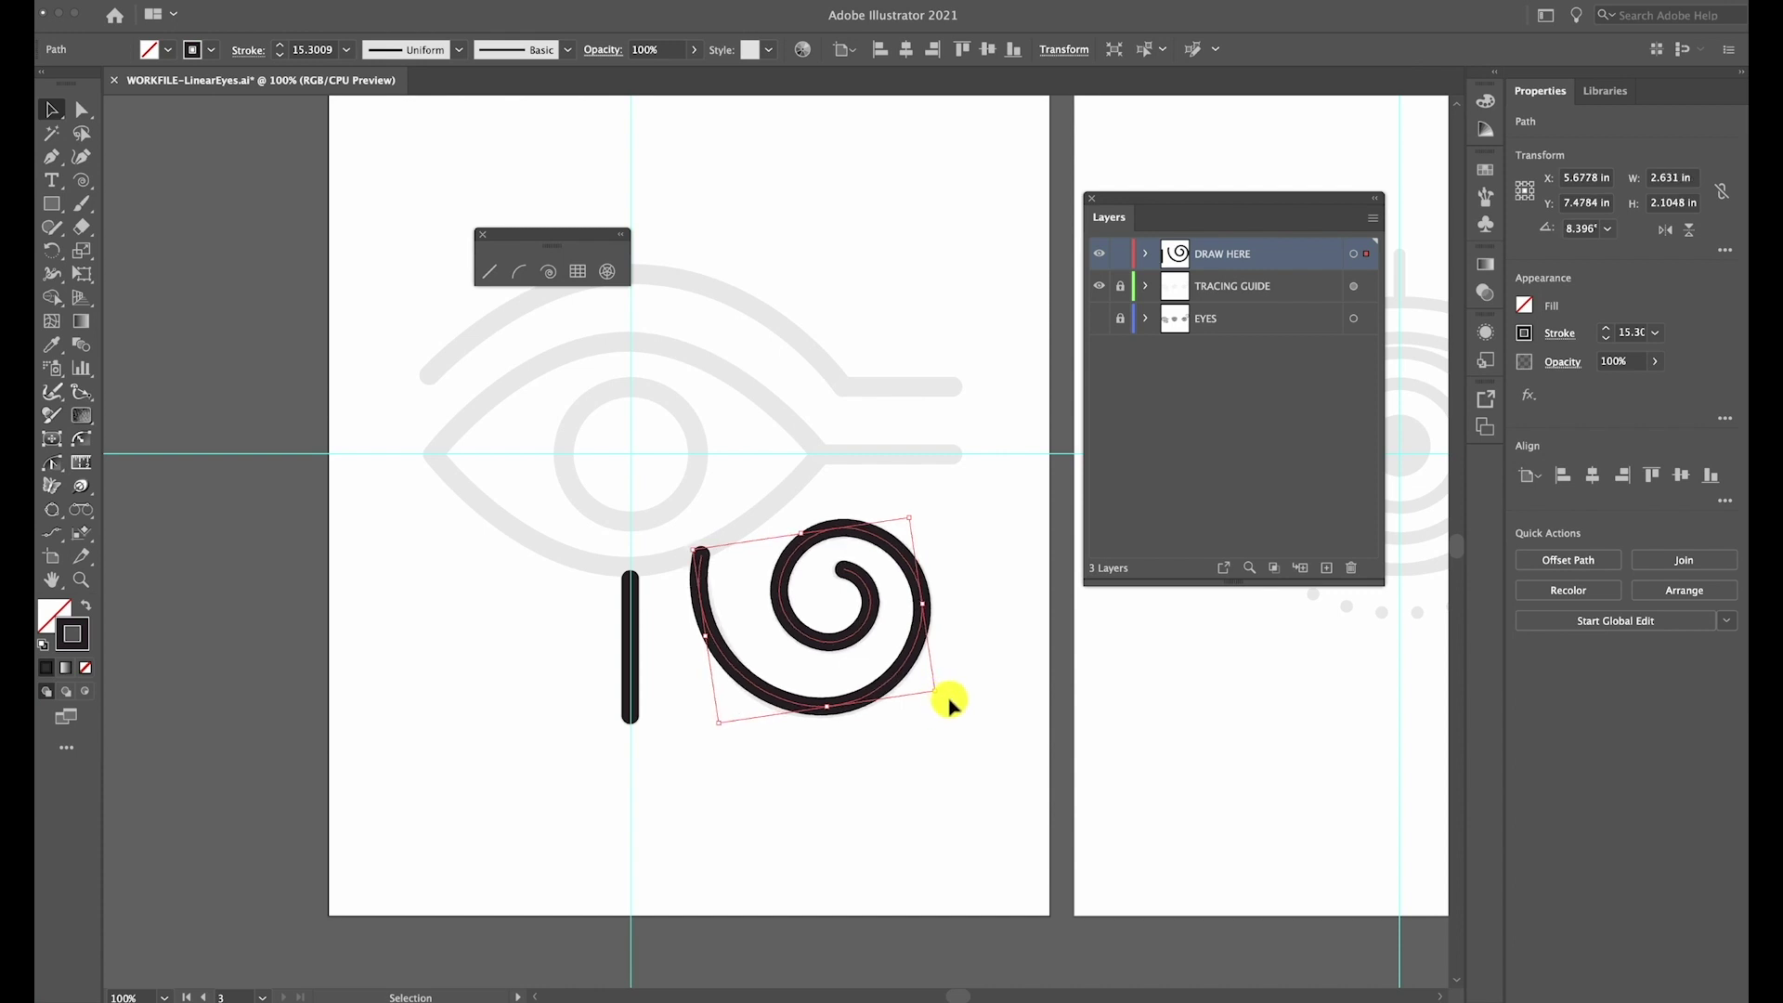
{"action": "key", "text": "Up"}
{"action": "key", "text": "Right"}
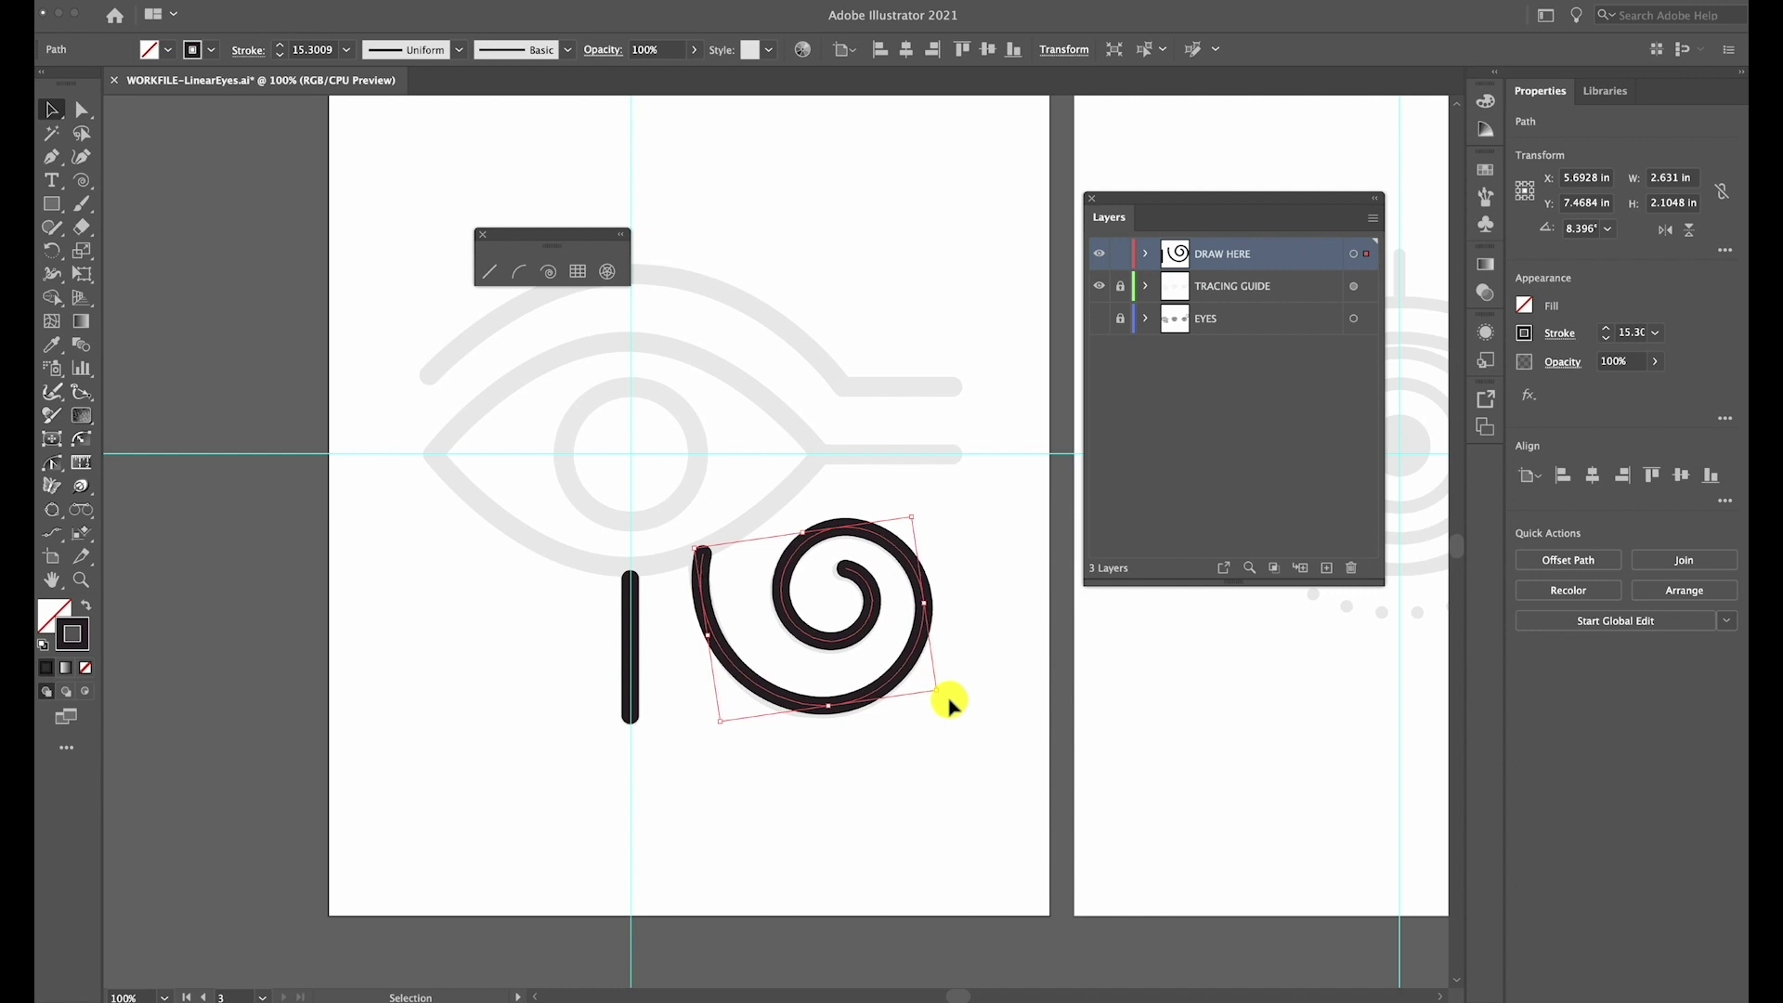
{"action": "left_click", "coordinate": [954, 710]}
Activate the Ellipse tool for tracing the eye's iris
{"action": "scroll", "coordinate": [954, 709], "scroll_direction": "left", "scroll_amount": 3}
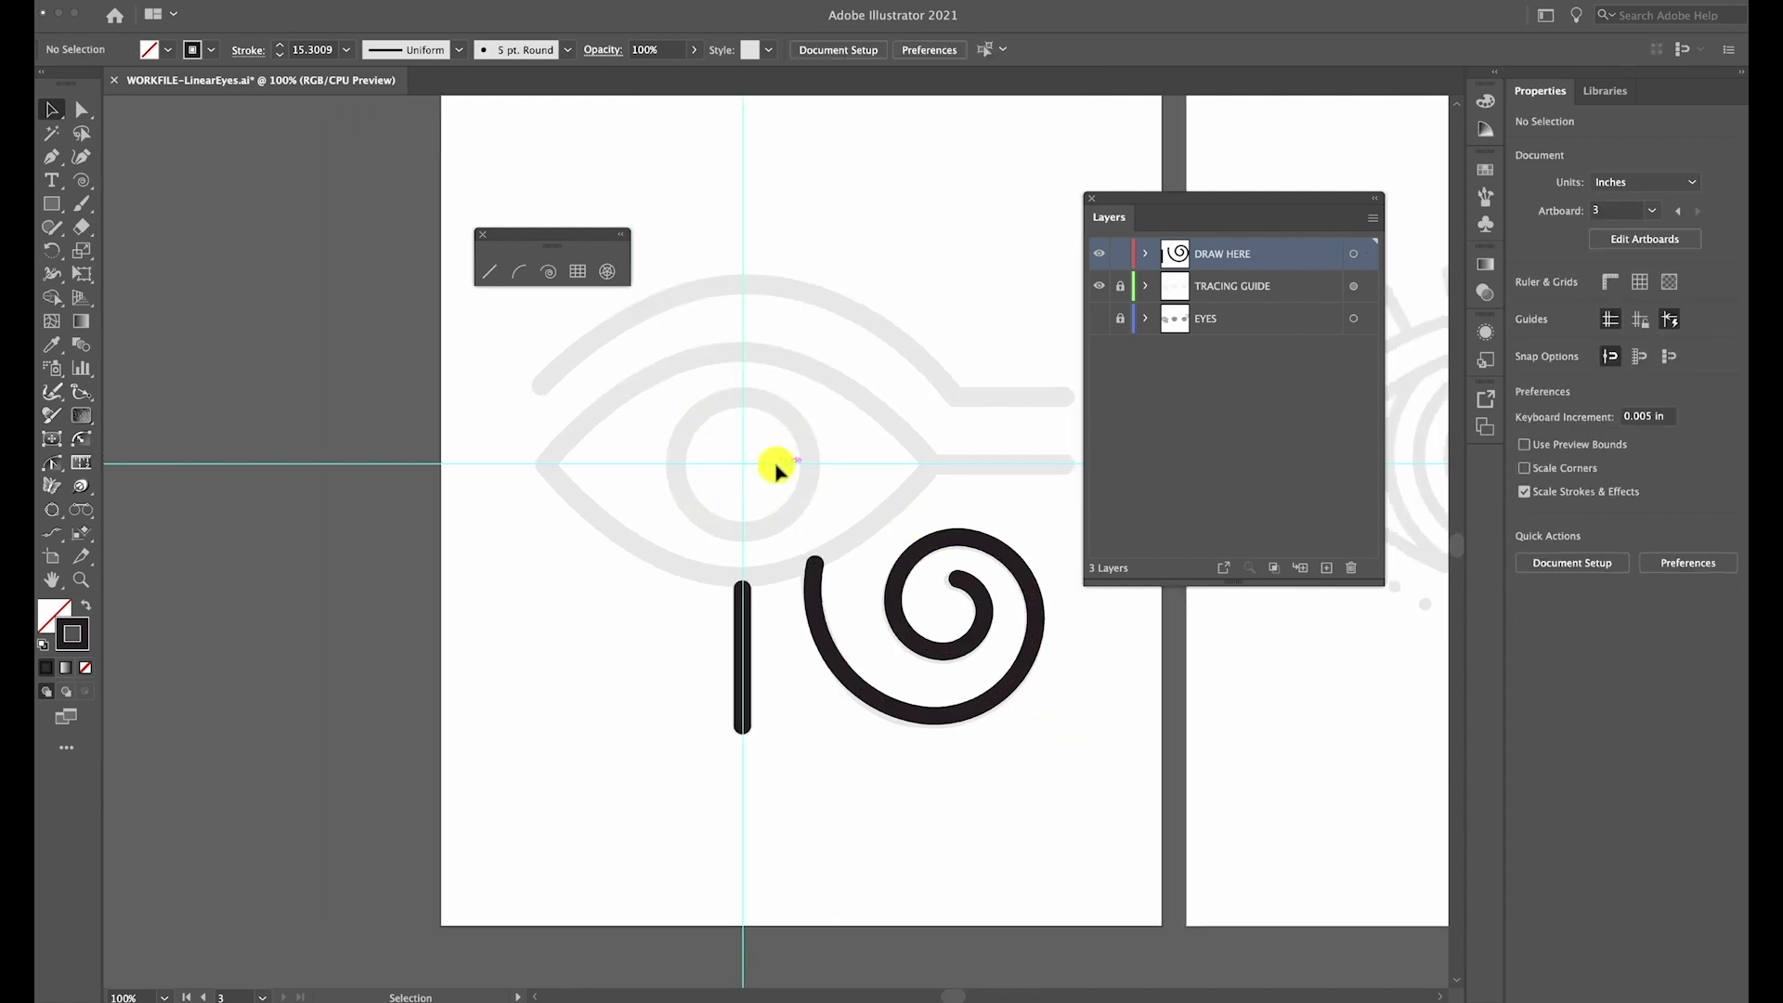
{"action": "left_click", "coordinate": [57, 209]}
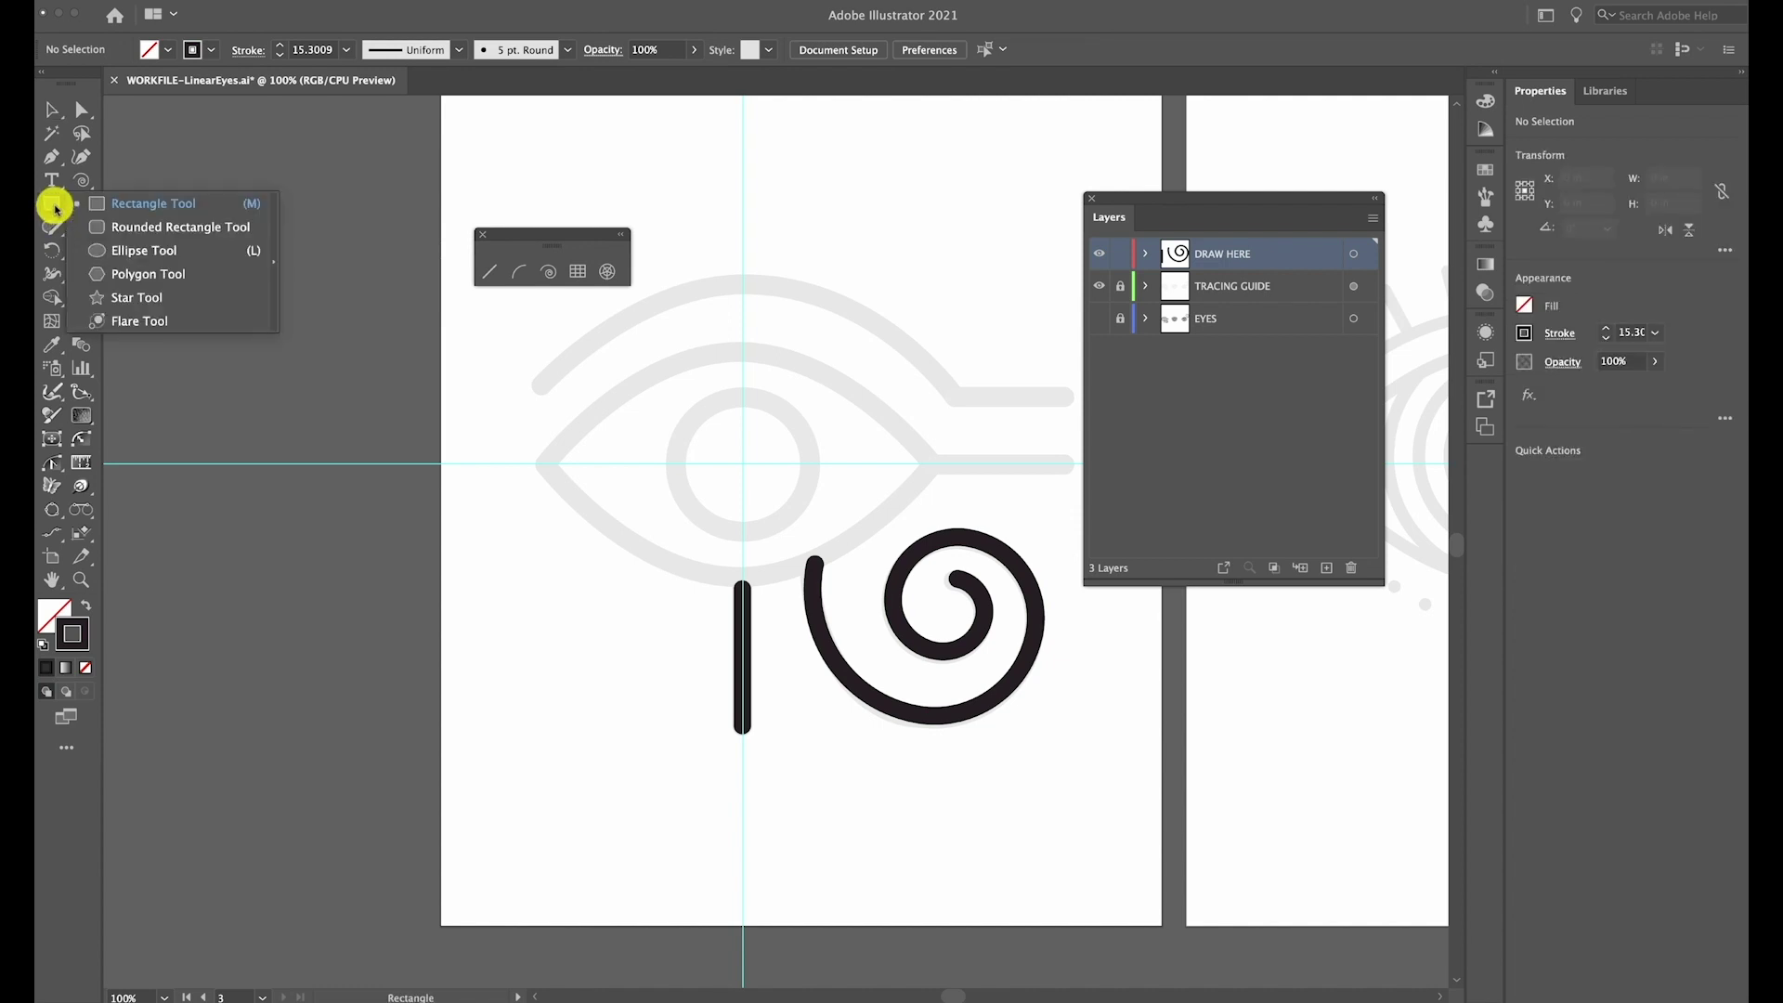
{"action": "left_click", "coordinate": [153, 251]}
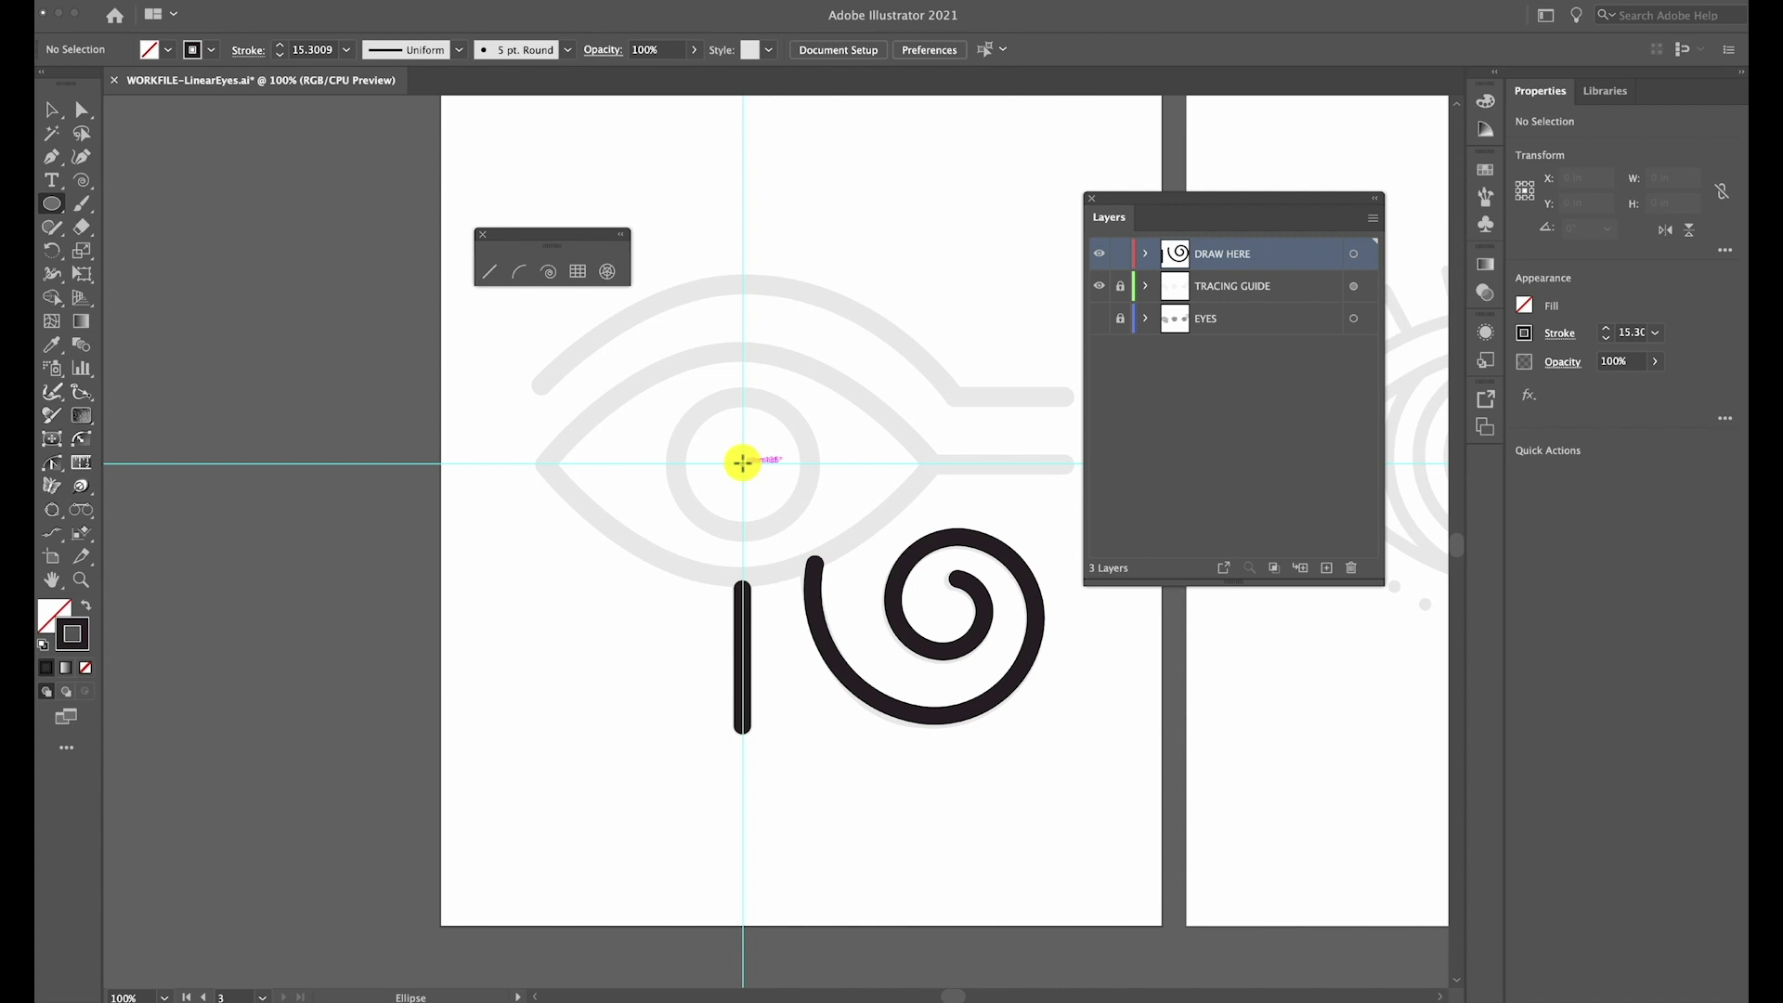
{"action": "left_click_drag", "start_coordinate": [830, 277], "coordinate": [977, 419]}
{"action": "left_click_drag", "start_coordinate": [900, 355], "coordinate": [955, 419]}
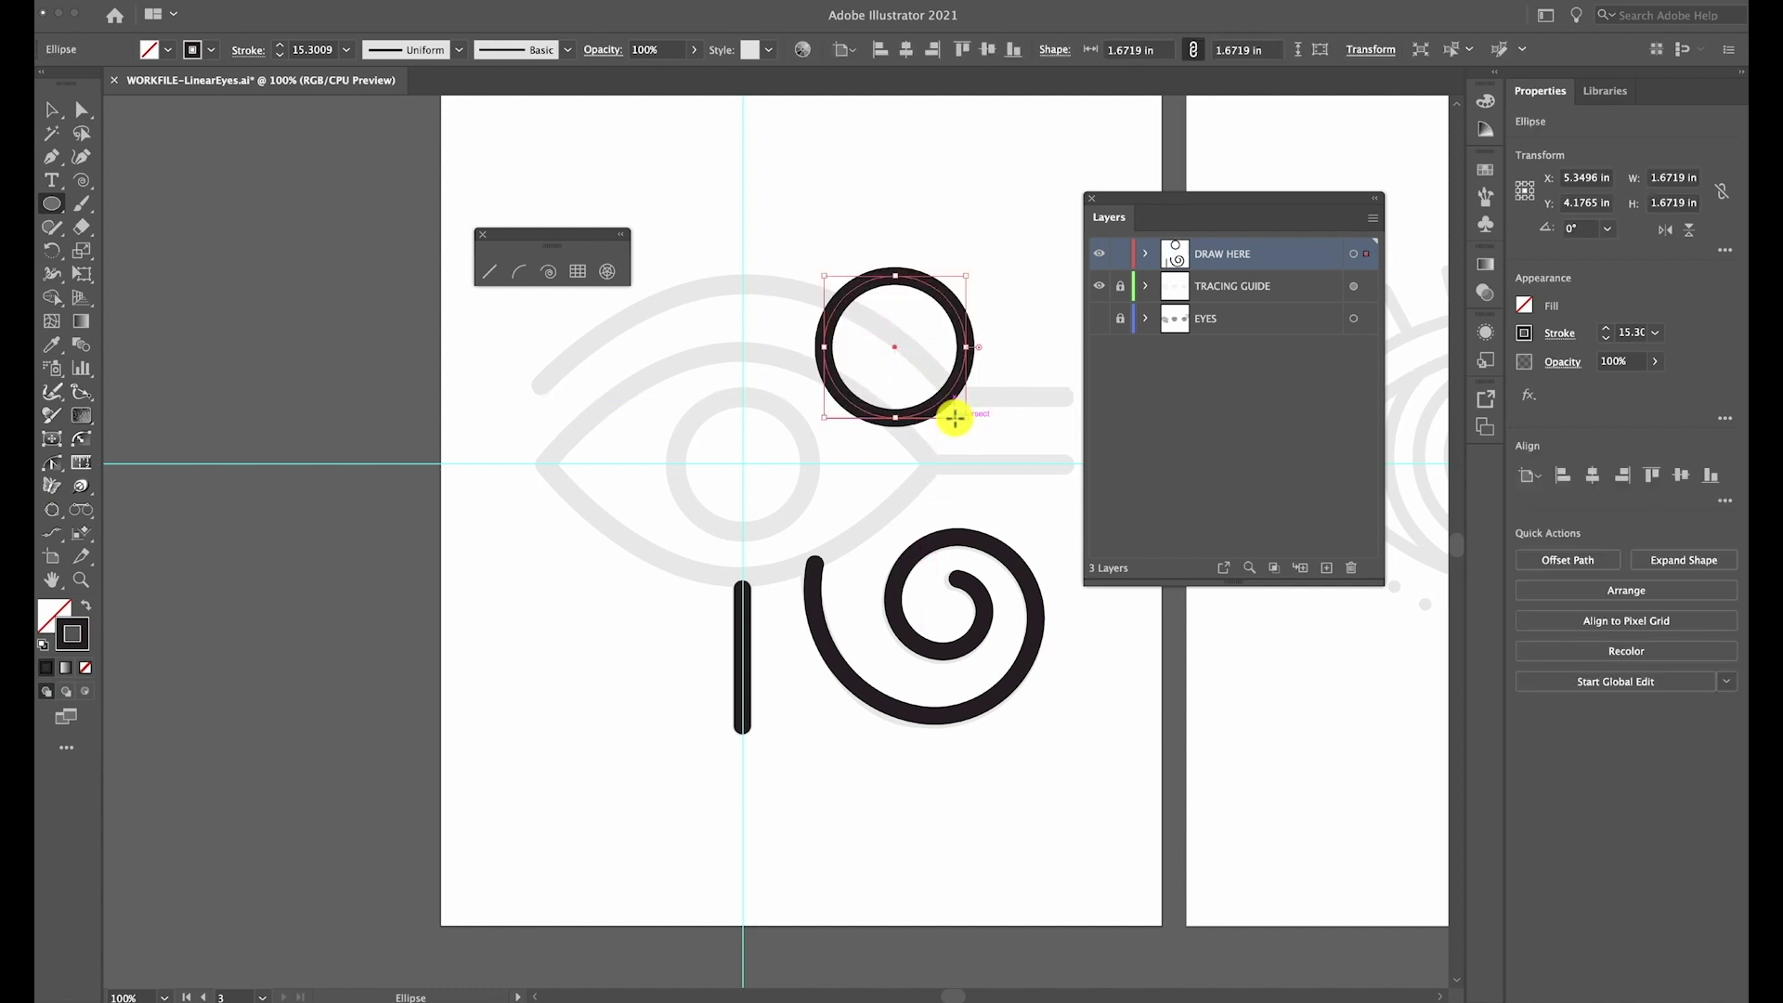
{"action": "key", "text": "ctrl+z"}
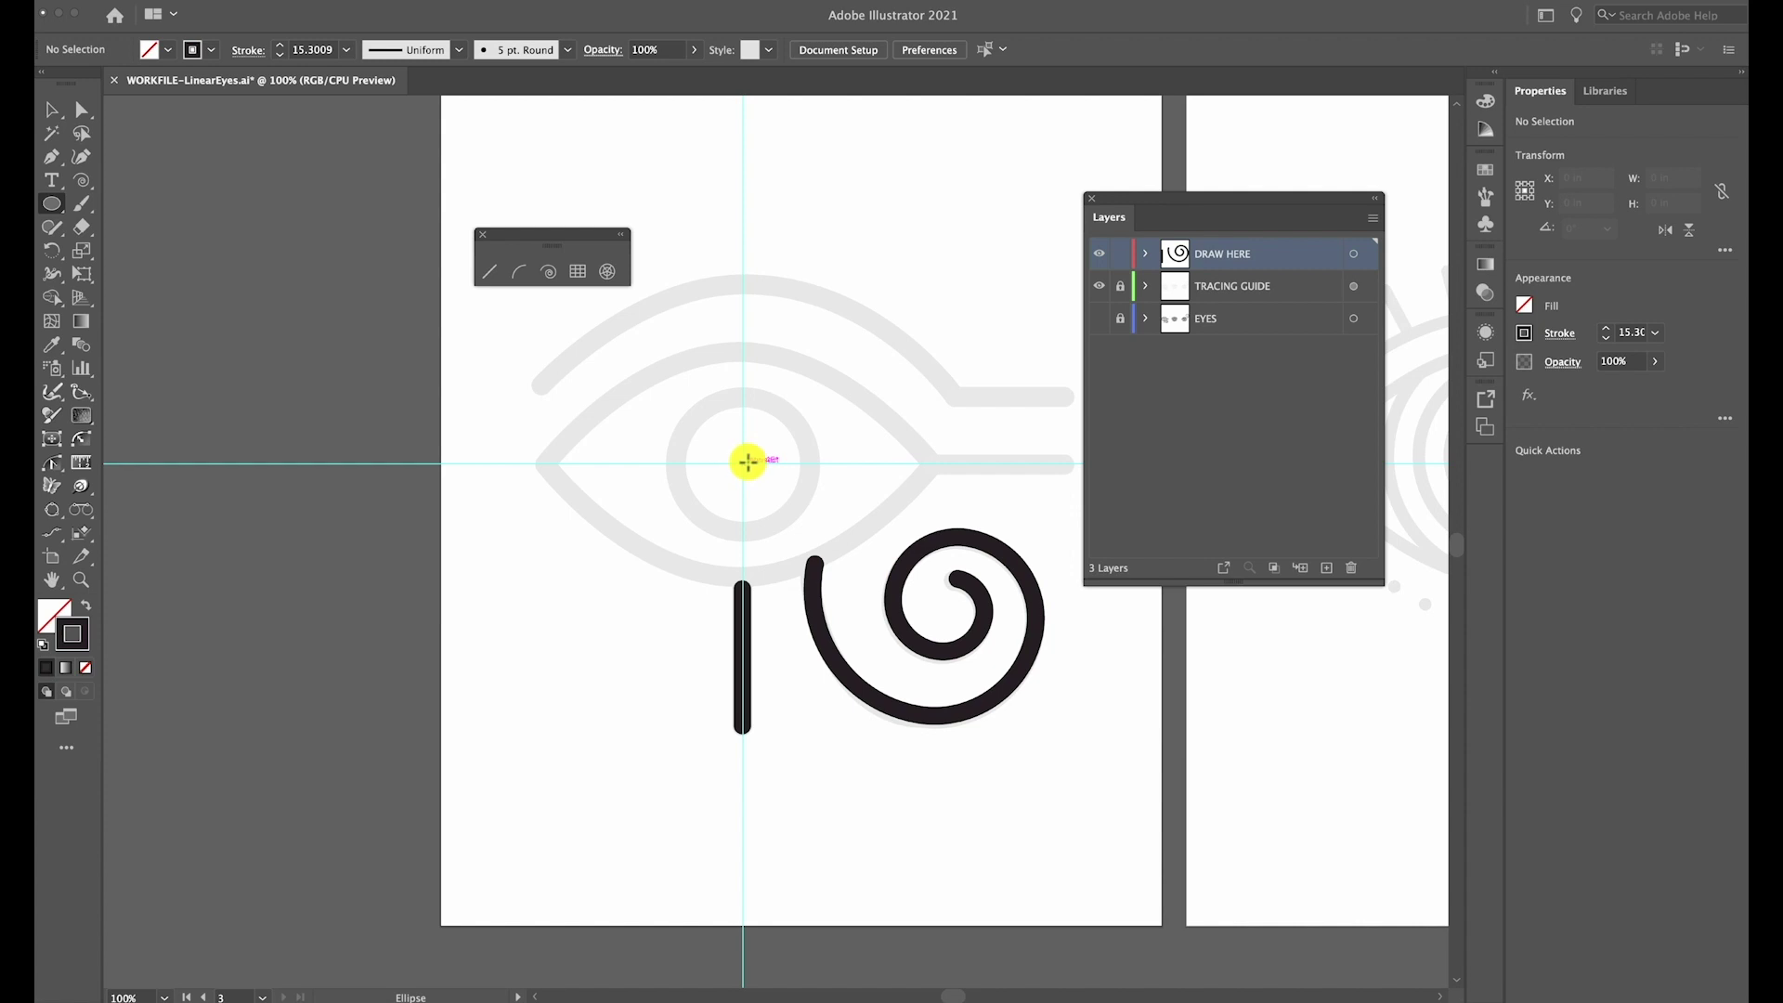
Draw a circle about 1.6 in across from the guides' crossing over the traced iris, nudge it slightly down and right, and deselect it
{"action": "left_click_drag", "start_coordinate": [741, 463], "coordinate": [790, 530]}
{"action": "key", "text": "alt"}
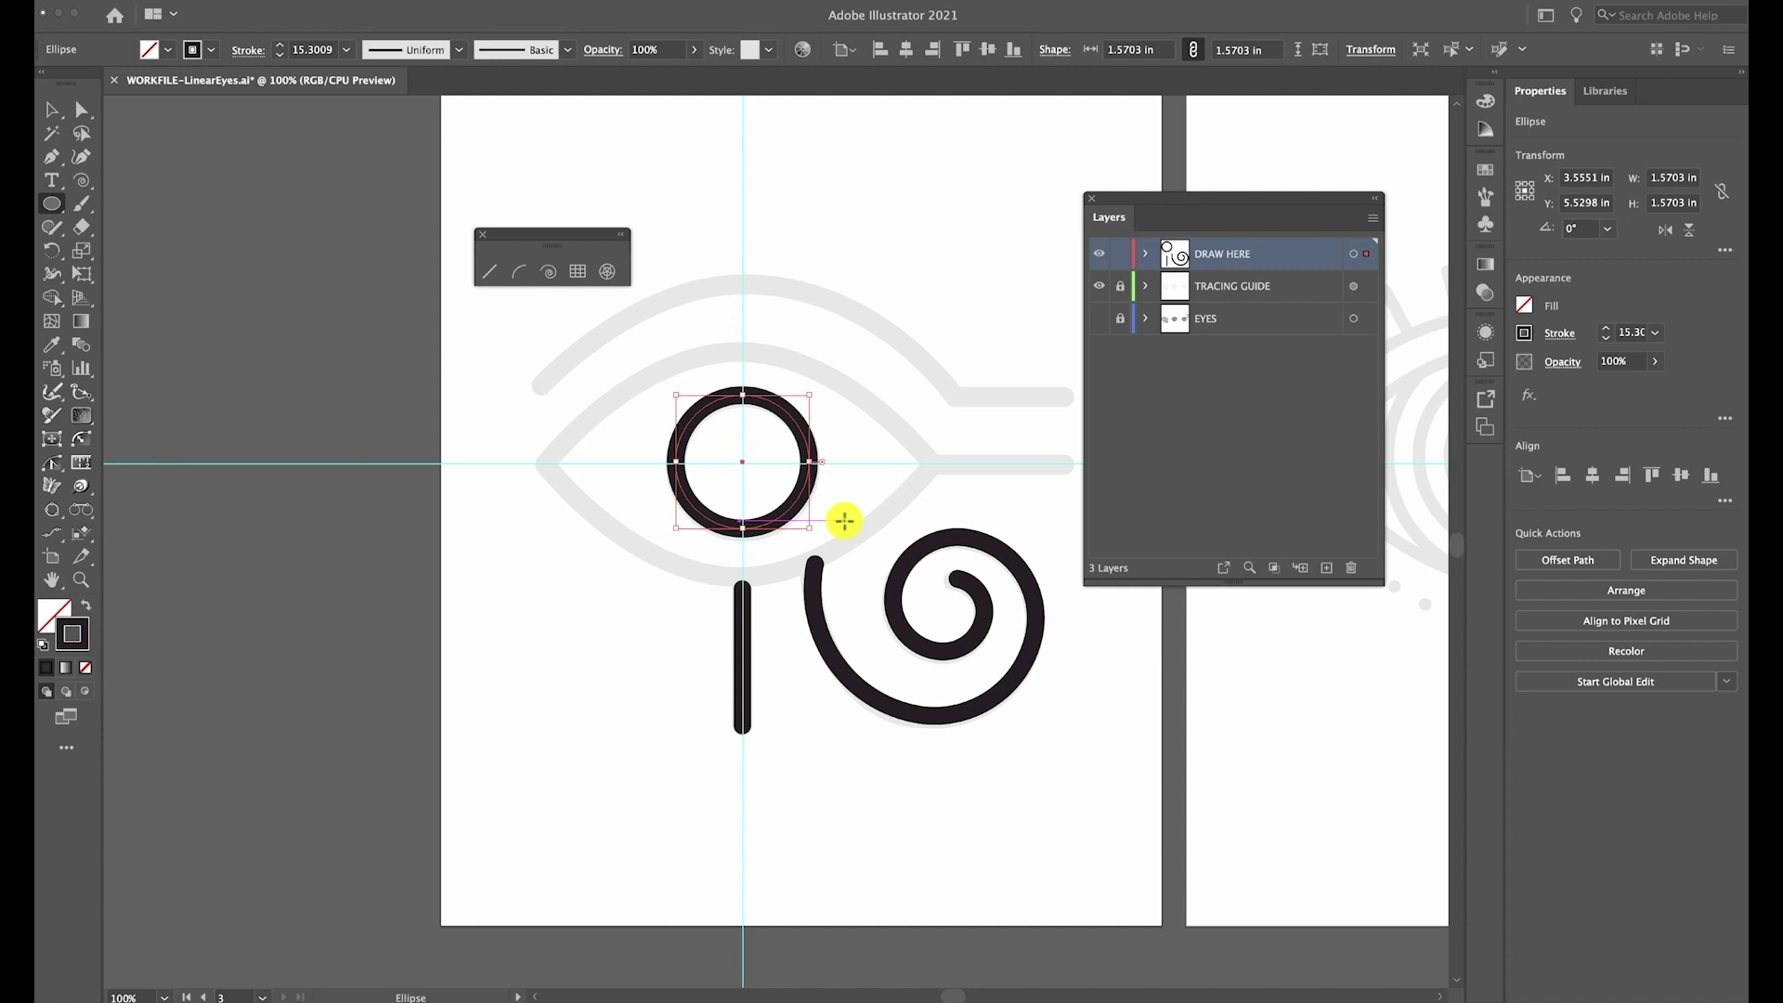
{"action": "key", "text": "v"}
{"action": "key", "text": "Down"}
{"action": "key", "text": "Down"}
{"action": "key", "text": "Down"}
{"action": "key", "text": "Right"}
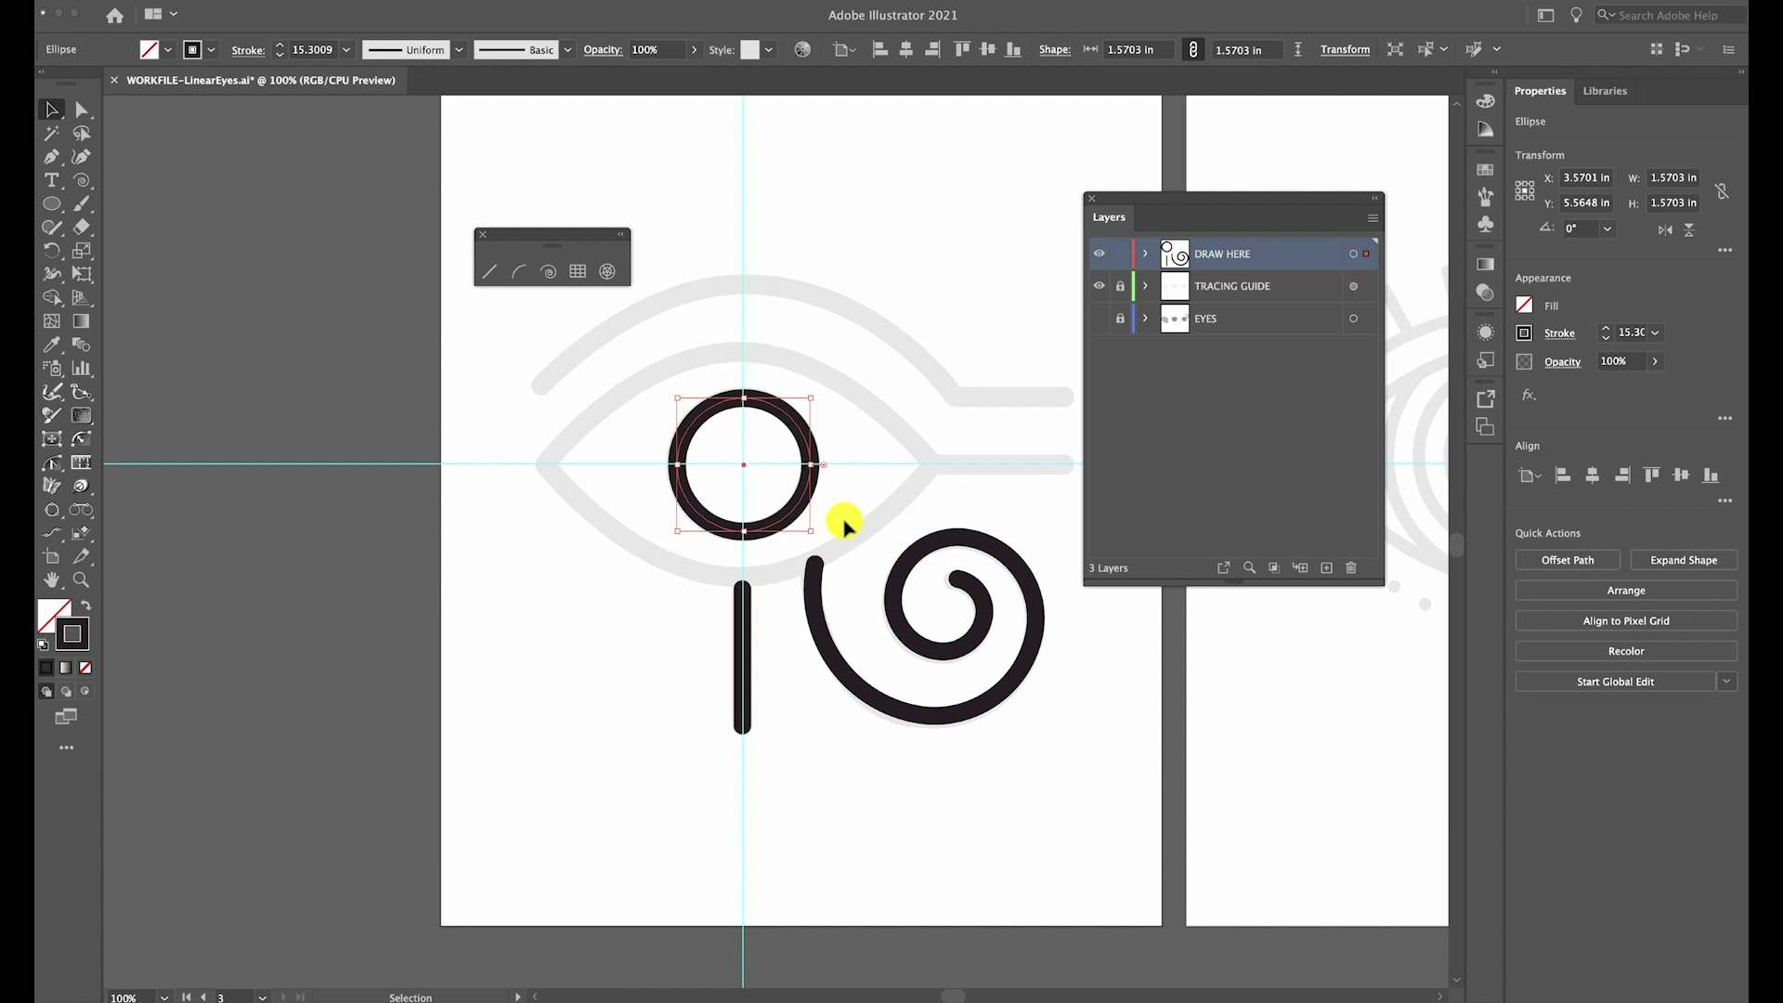
{"action": "left_click", "coordinate": [836, 506]}
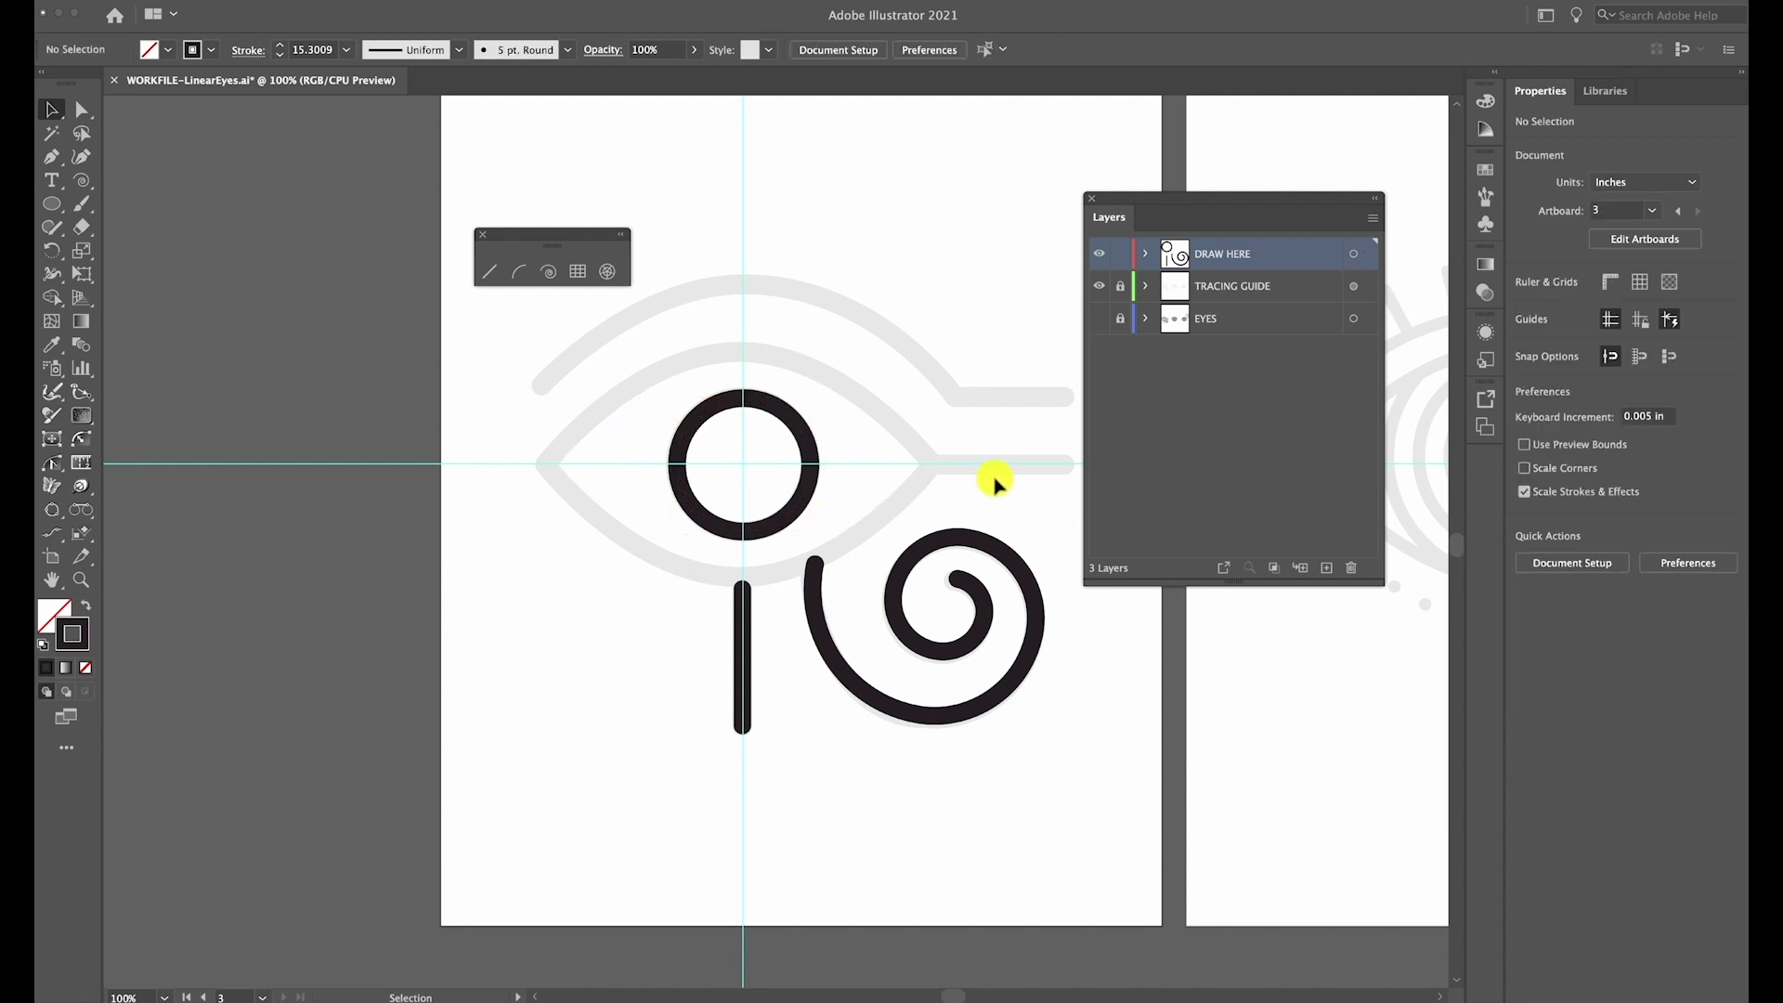
Draw a horizontal line about 1.6 in long from the eye's outer corner along the guide, and switch to the Selection tool
{"action": "scroll", "coordinate": [780, 372], "scroll_direction": "right", "scroll_amount": 3}
{"action": "left_click", "coordinate": [490, 272]}
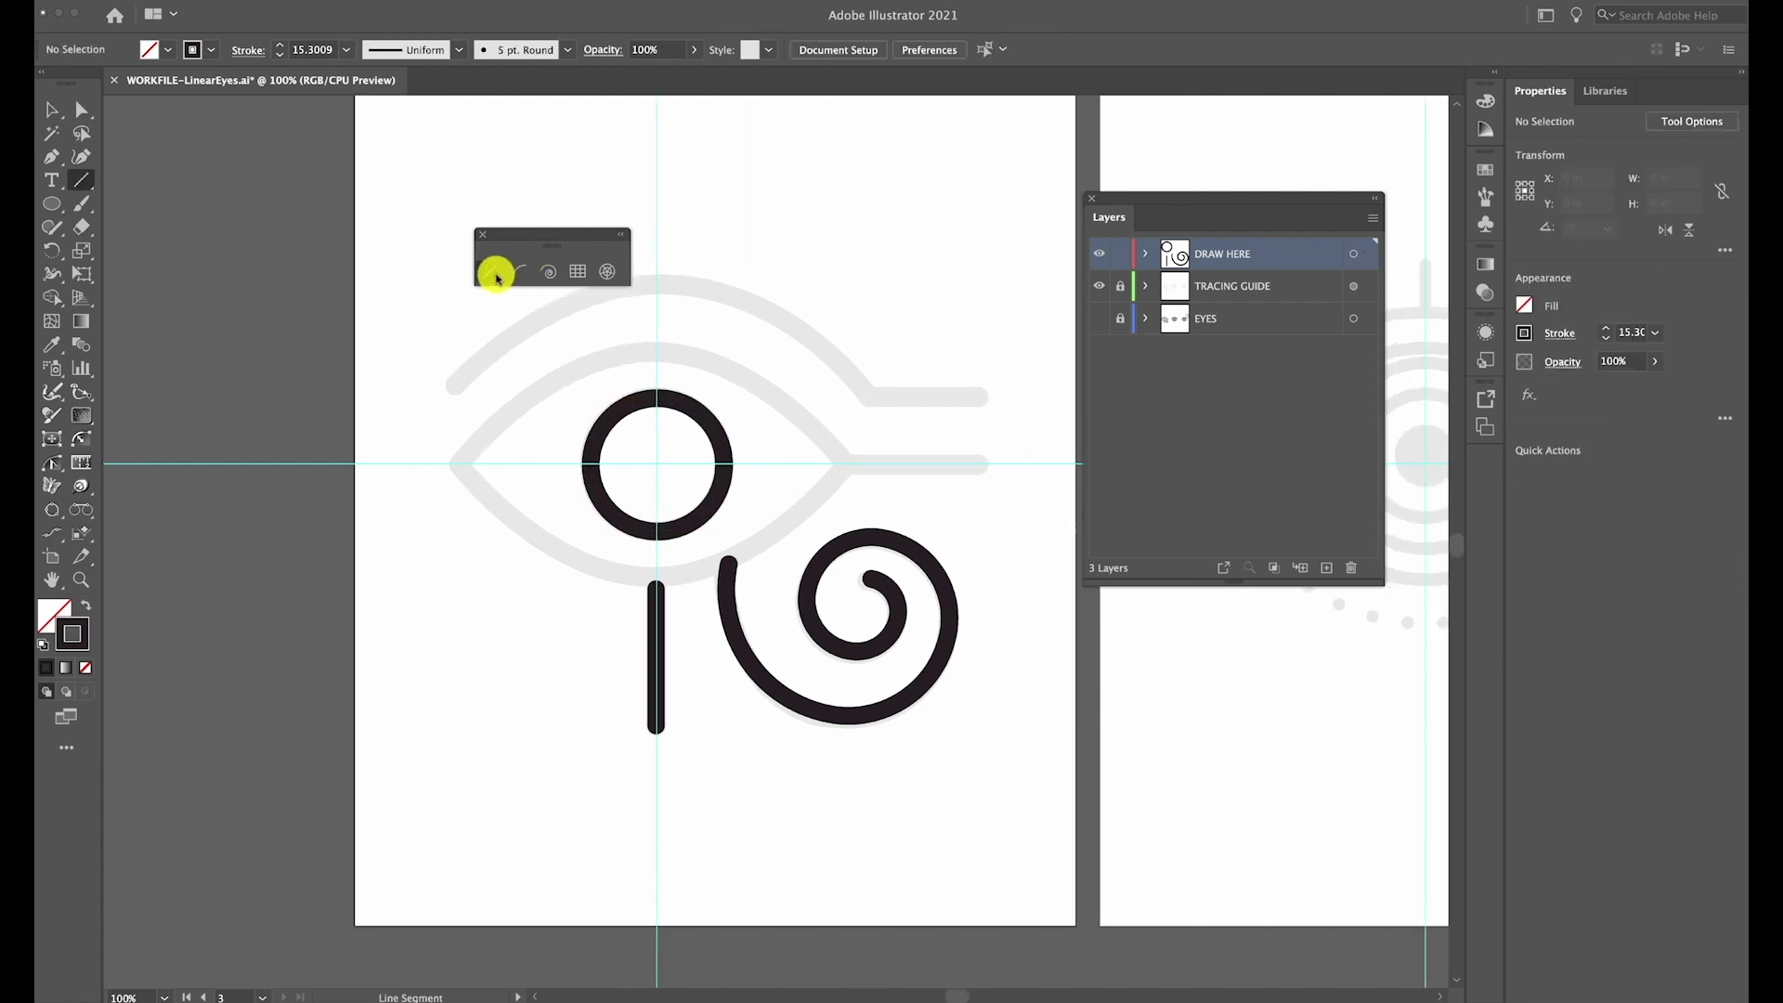
{"action": "left_click_drag", "start_coordinate": [844, 463], "coordinate": [977, 463]}
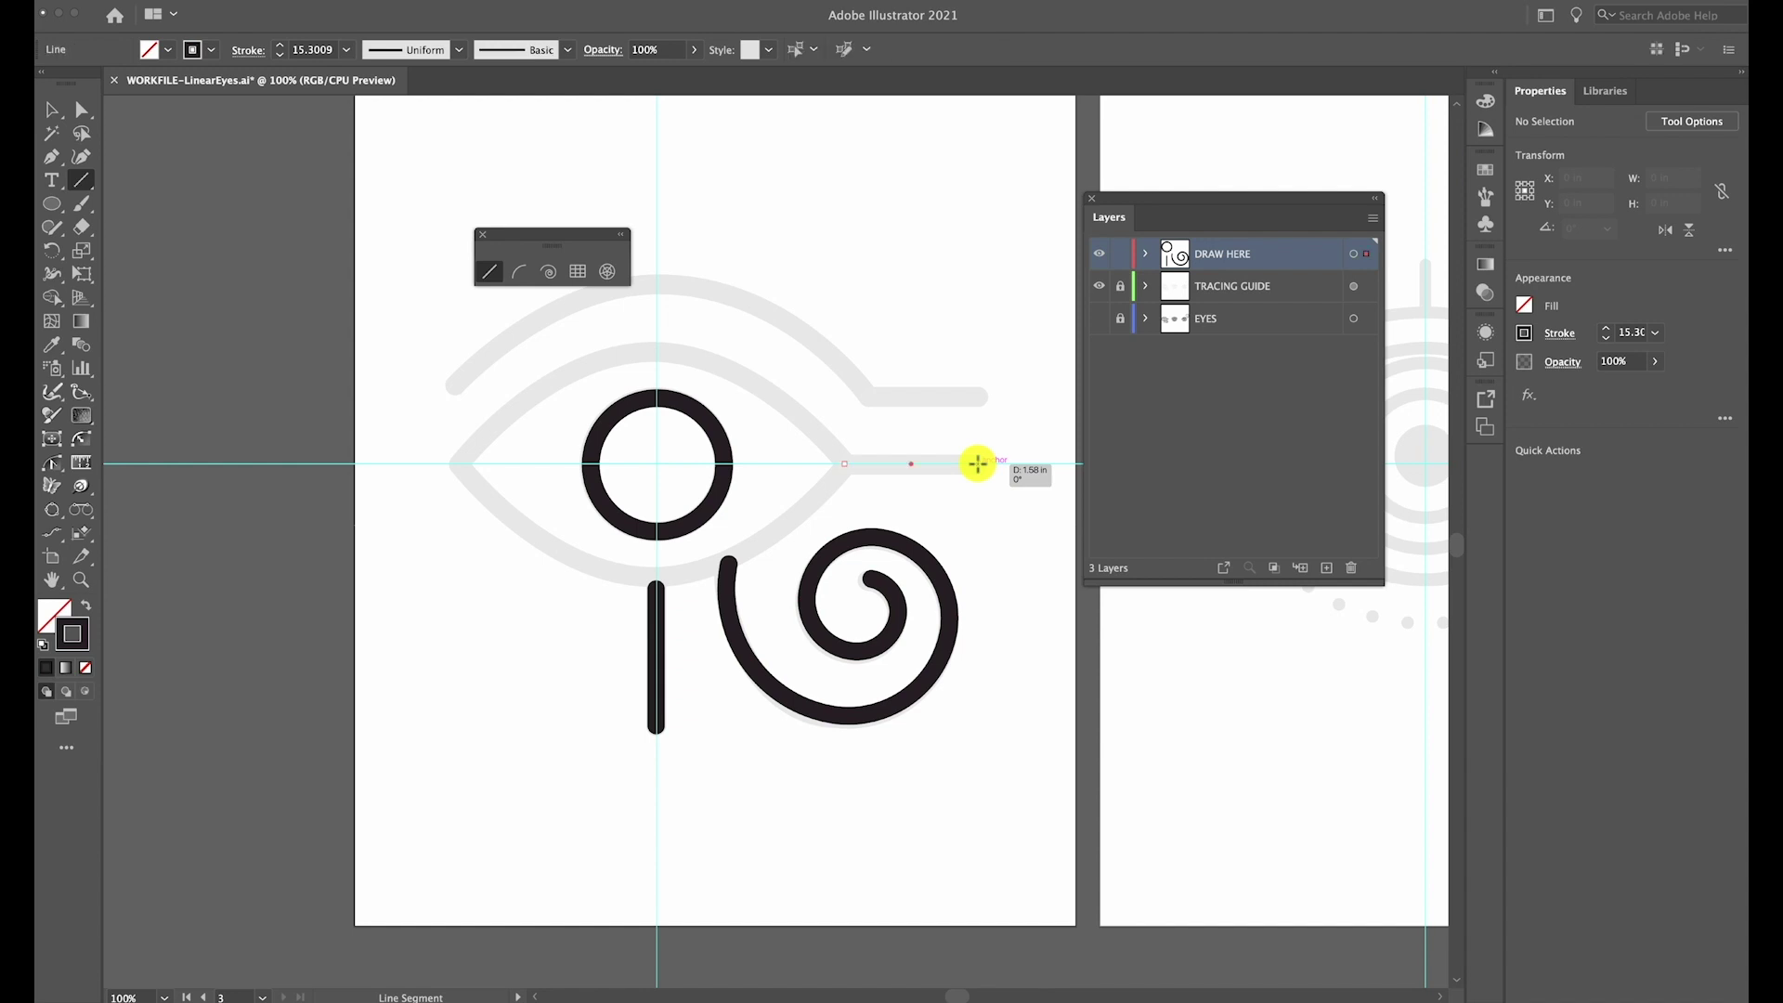
{"action": "left_click_drag", "start_coordinate": [978, 464], "coordinate": [978, 464]}
{"action": "key", "text": "v"}
On the next artboard, draw an ellipse about 4.6 in wide and 3.5 in high centred on the eye, and switch to Direct Selection
{"action": "scroll", "coordinate": [976, 465], "scroll_direction": "right", "scroll_amount": 3}
{"action": "scroll", "coordinate": [976, 465], "scroll_direction": "up", "scroll_amount": 2}
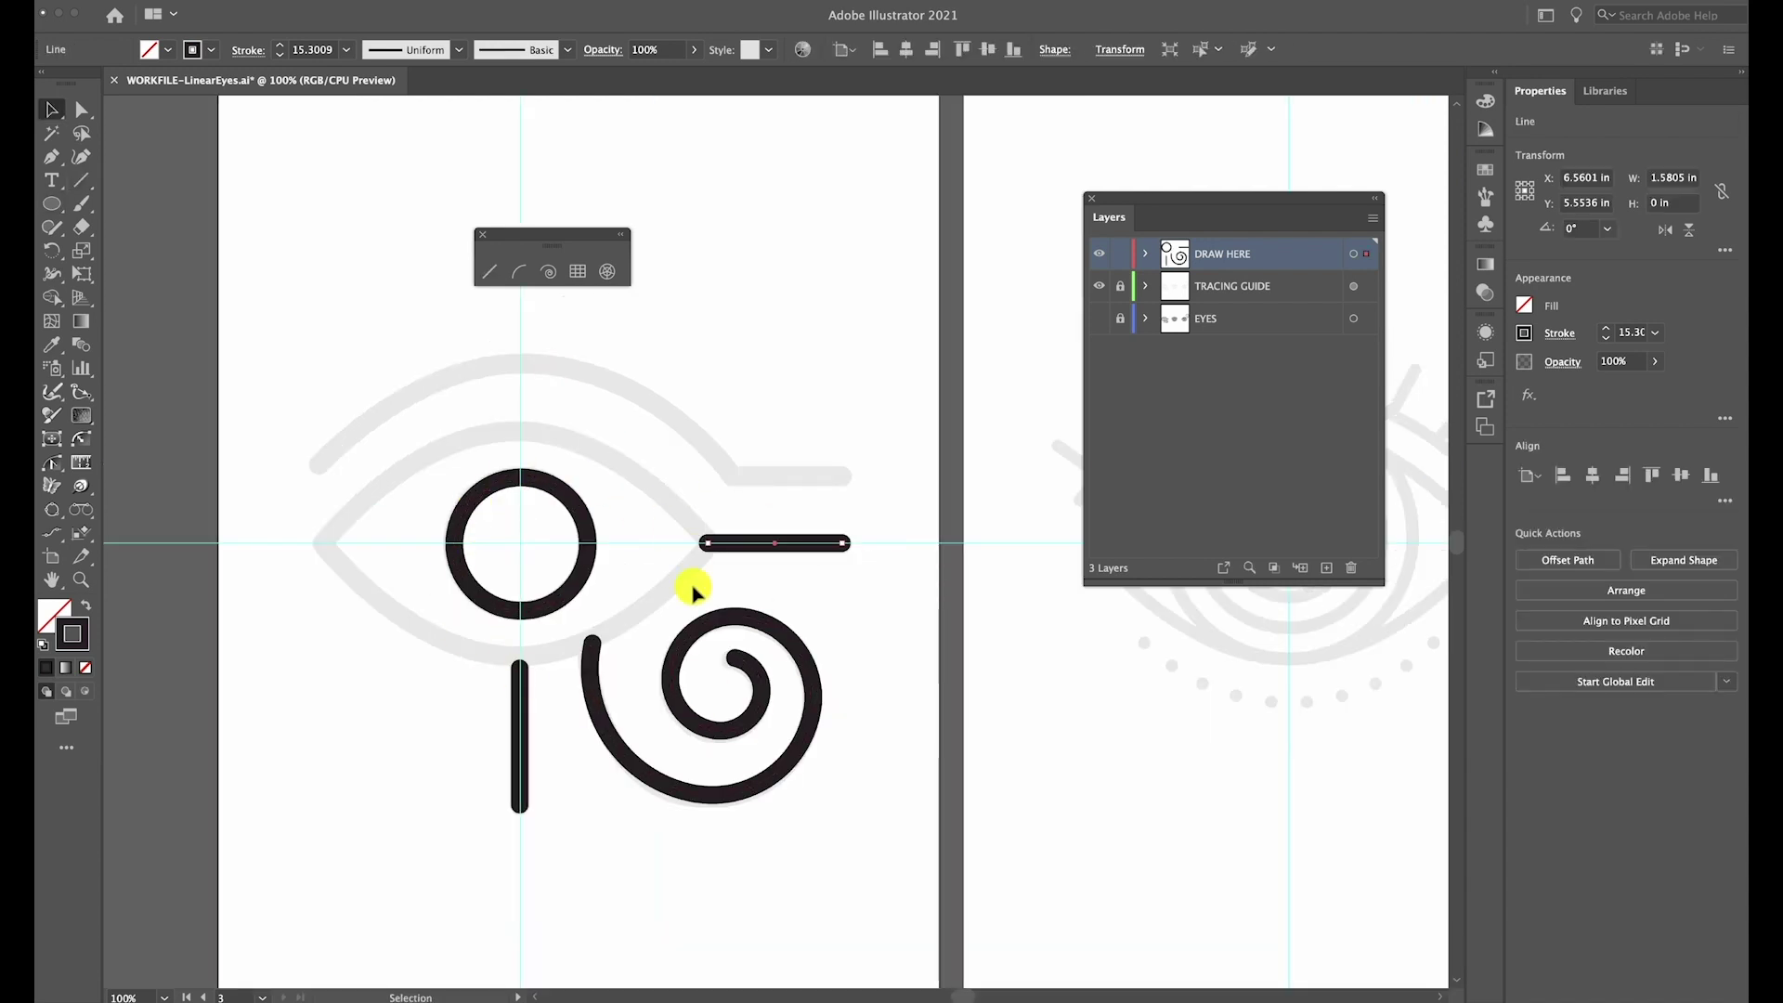
{"action": "scroll", "coordinate": [564, 644], "scroll_direction": "right", "scroll_amount": 10}
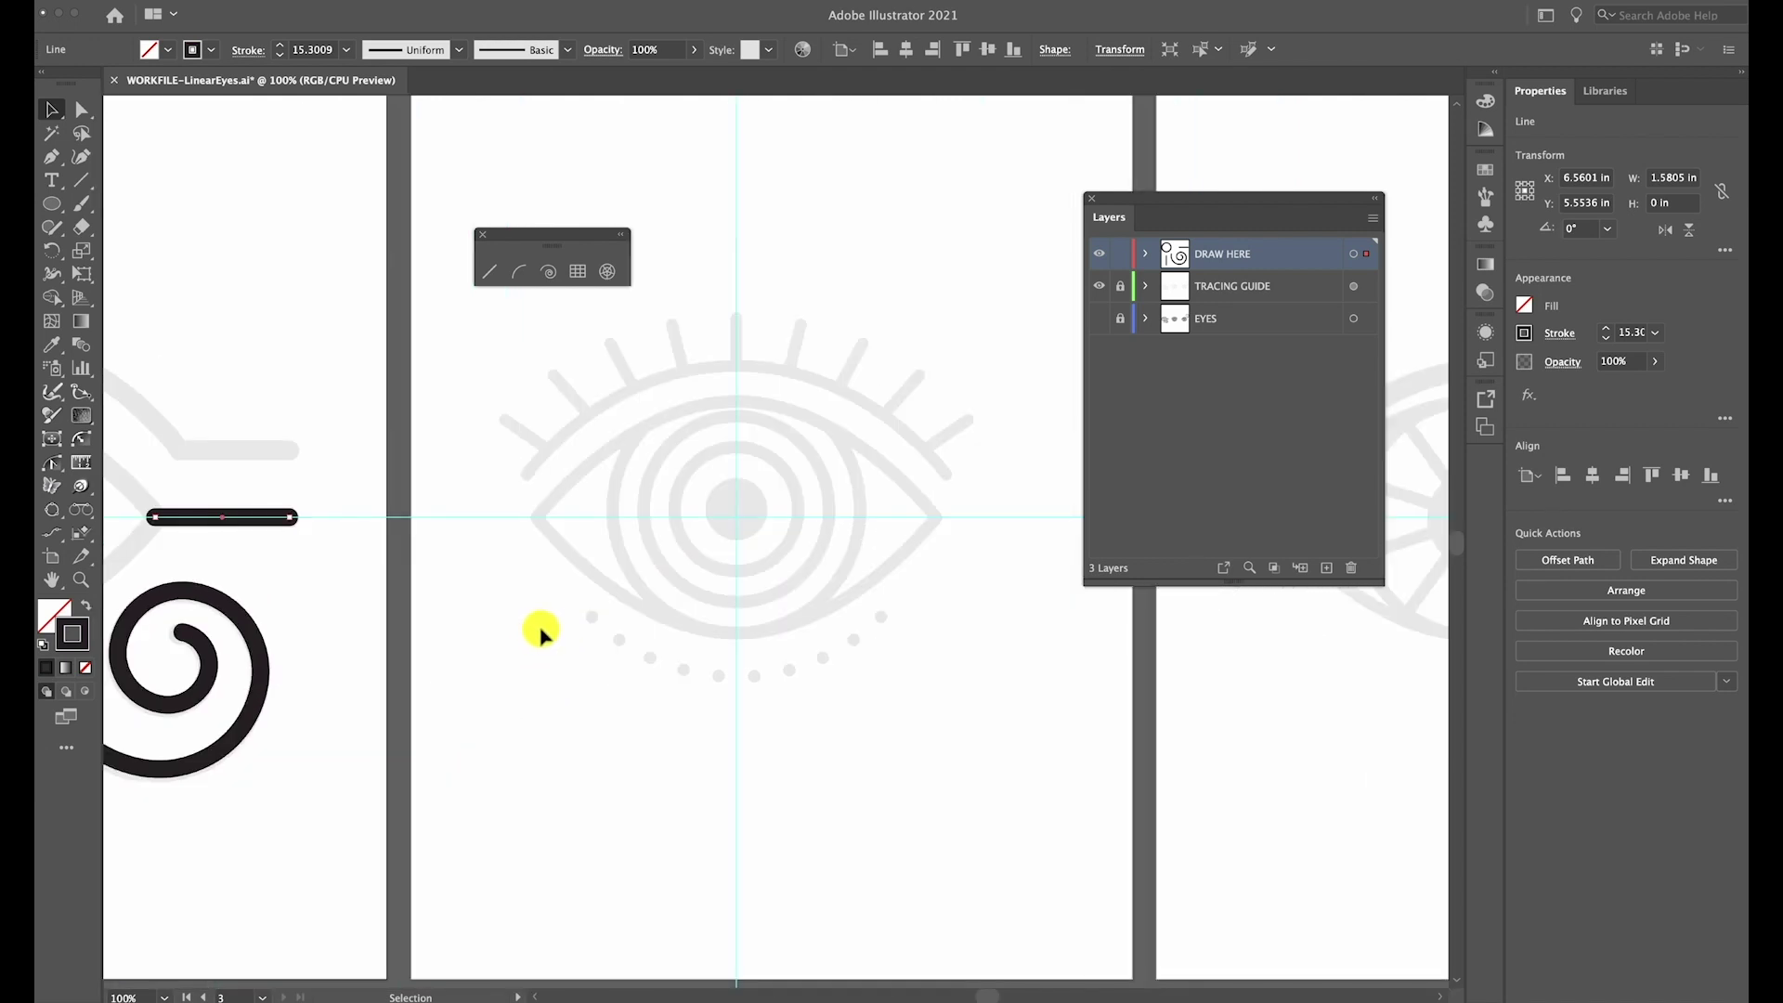
{"action": "scroll", "coordinate": [539, 627], "scroll_direction": "left", "scroll_amount": 1}
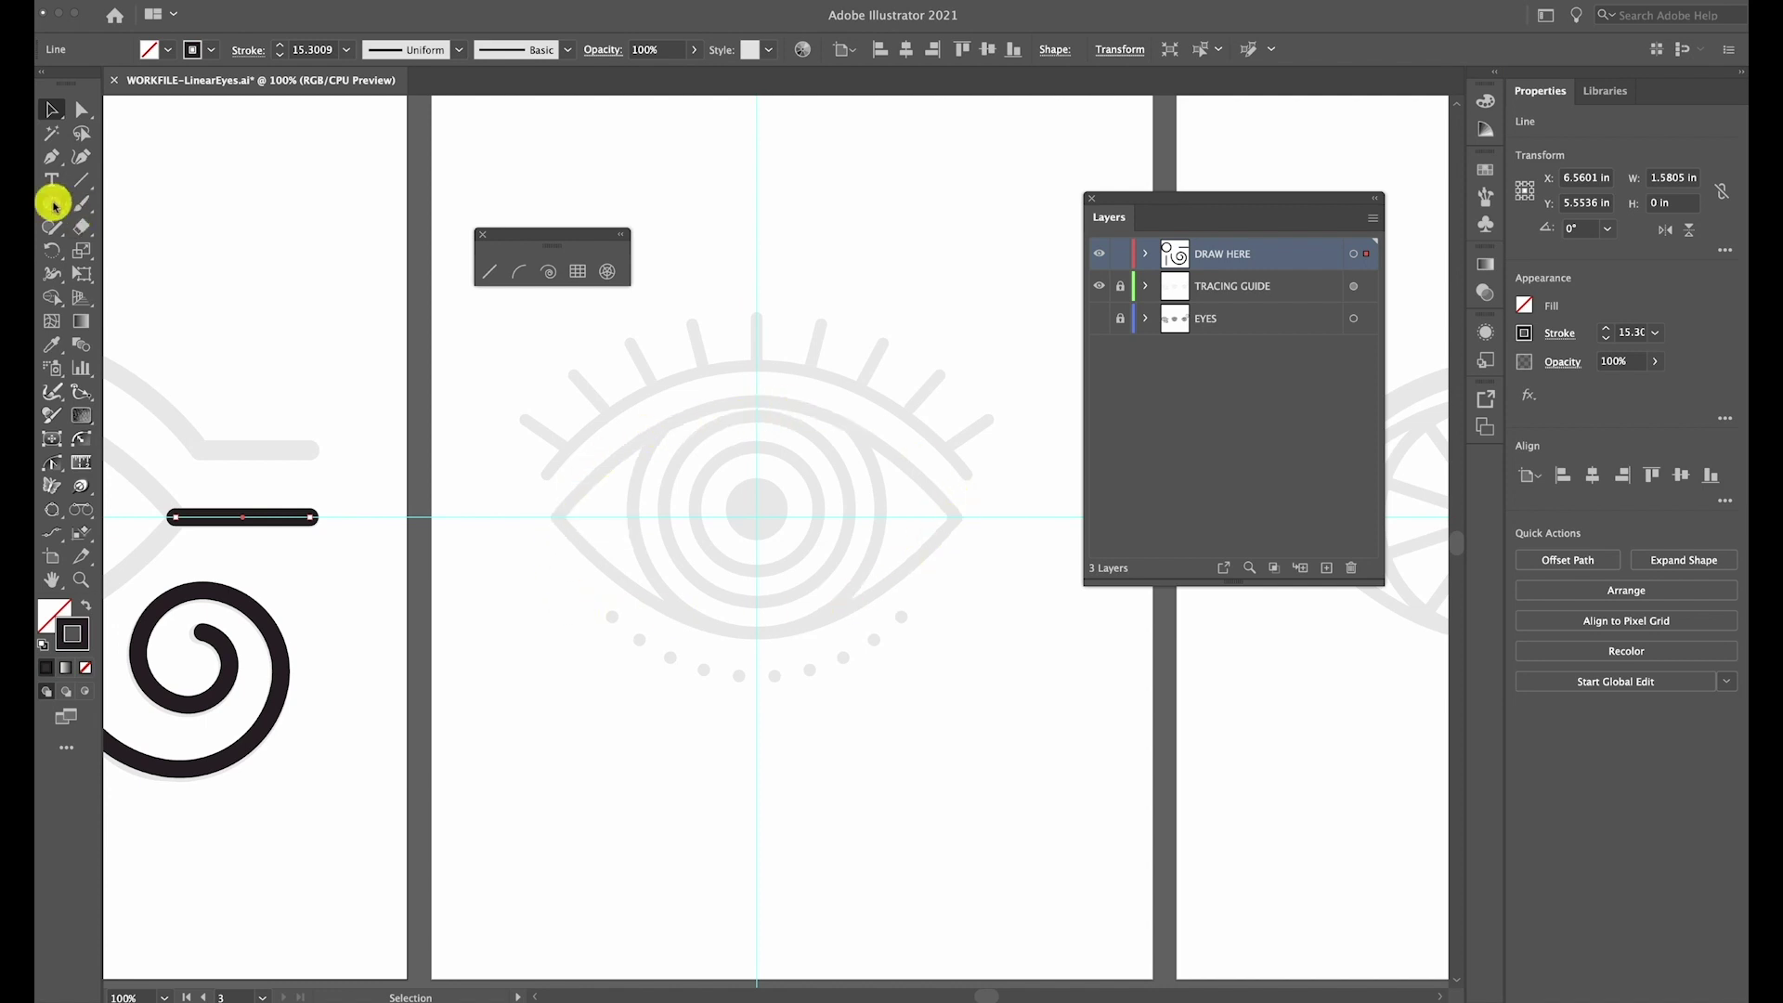
{"action": "left_click", "coordinate": [53, 204]}
{"action": "left_click_drag", "start_coordinate": [757, 517], "coordinate": [955, 660]}
{"action": "scroll", "coordinate": [948, 660], "scroll_direction": "up", "scroll_amount": 2}
{"action": "scroll", "coordinate": [1019, 589], "scroll_direction": "down", "scroll_amount": 2}
{"action": "key", "text": "a"}
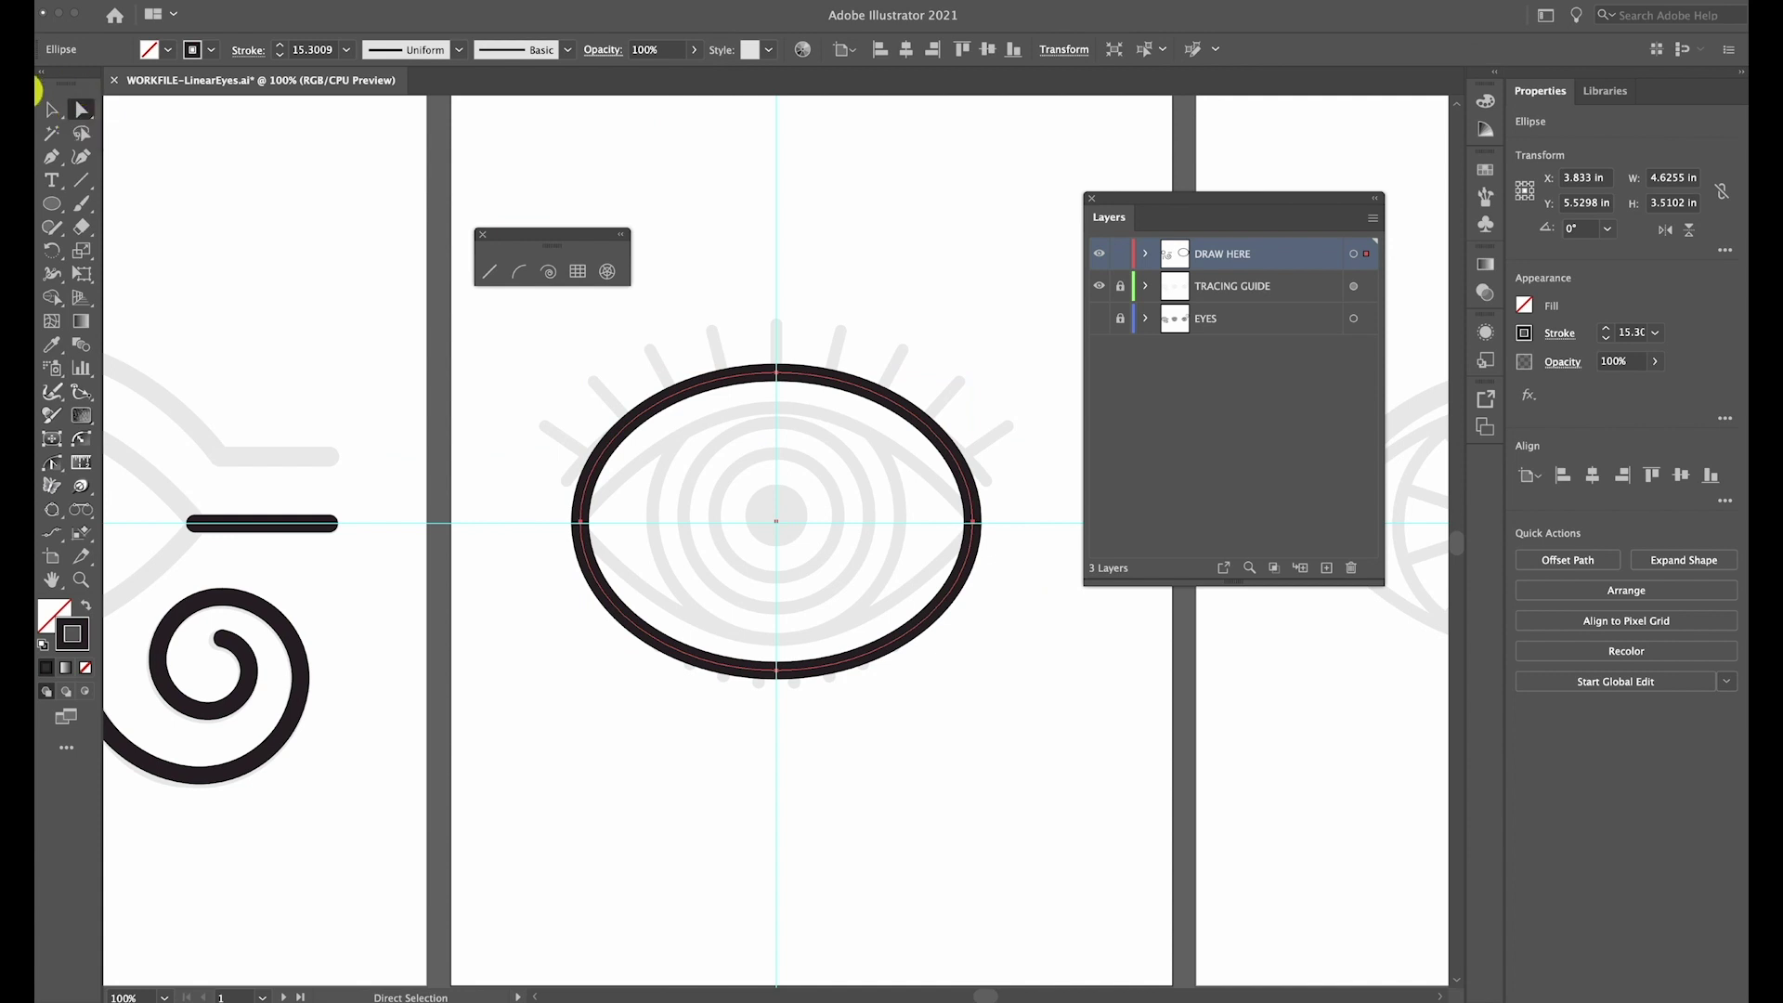
{"action": "left_click", "coordinate": [781, 373]}
{"action": "left_click_drag", "start_coordinate": [783, 390], "coordinate": [776, 297]}
{"action": "key", "text": "super+z"}
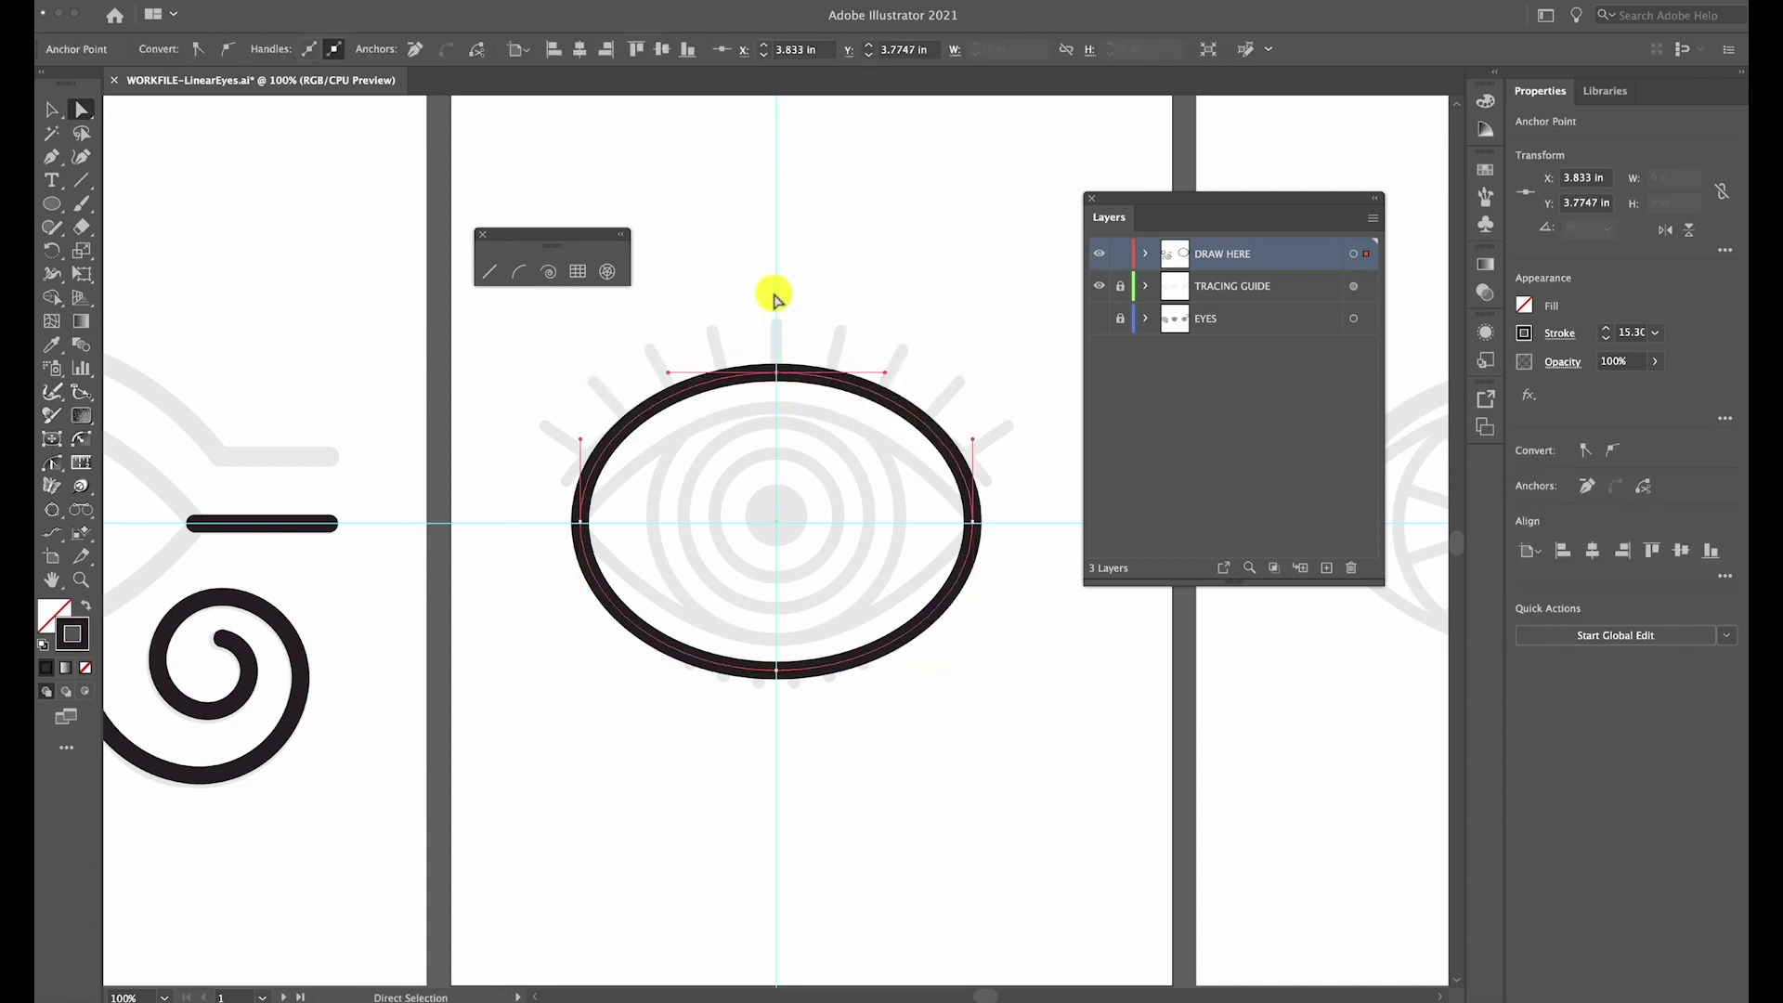
Collapse both direction handles of the ellipse's right and left anchor points onto the anchors to form pointed eye corners
{"action": "left_click", "coordinate": [580, 523]}
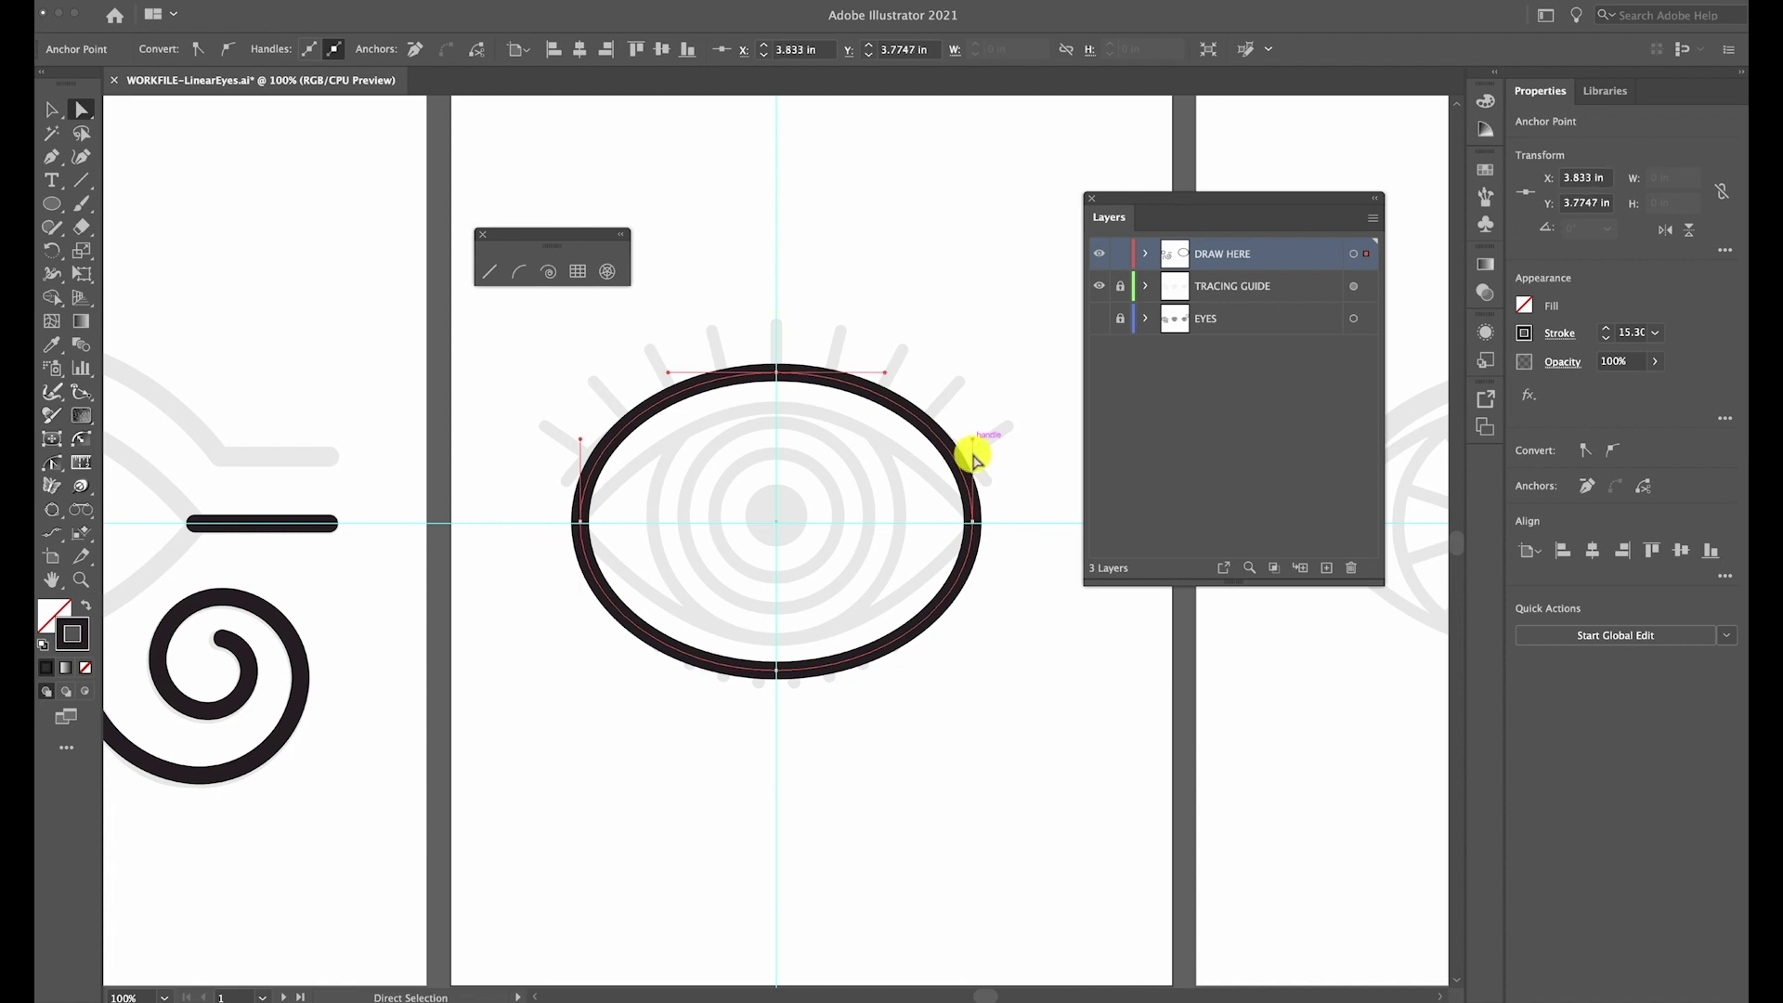
{"action": "left_click", "coordinate": [972, 523]}
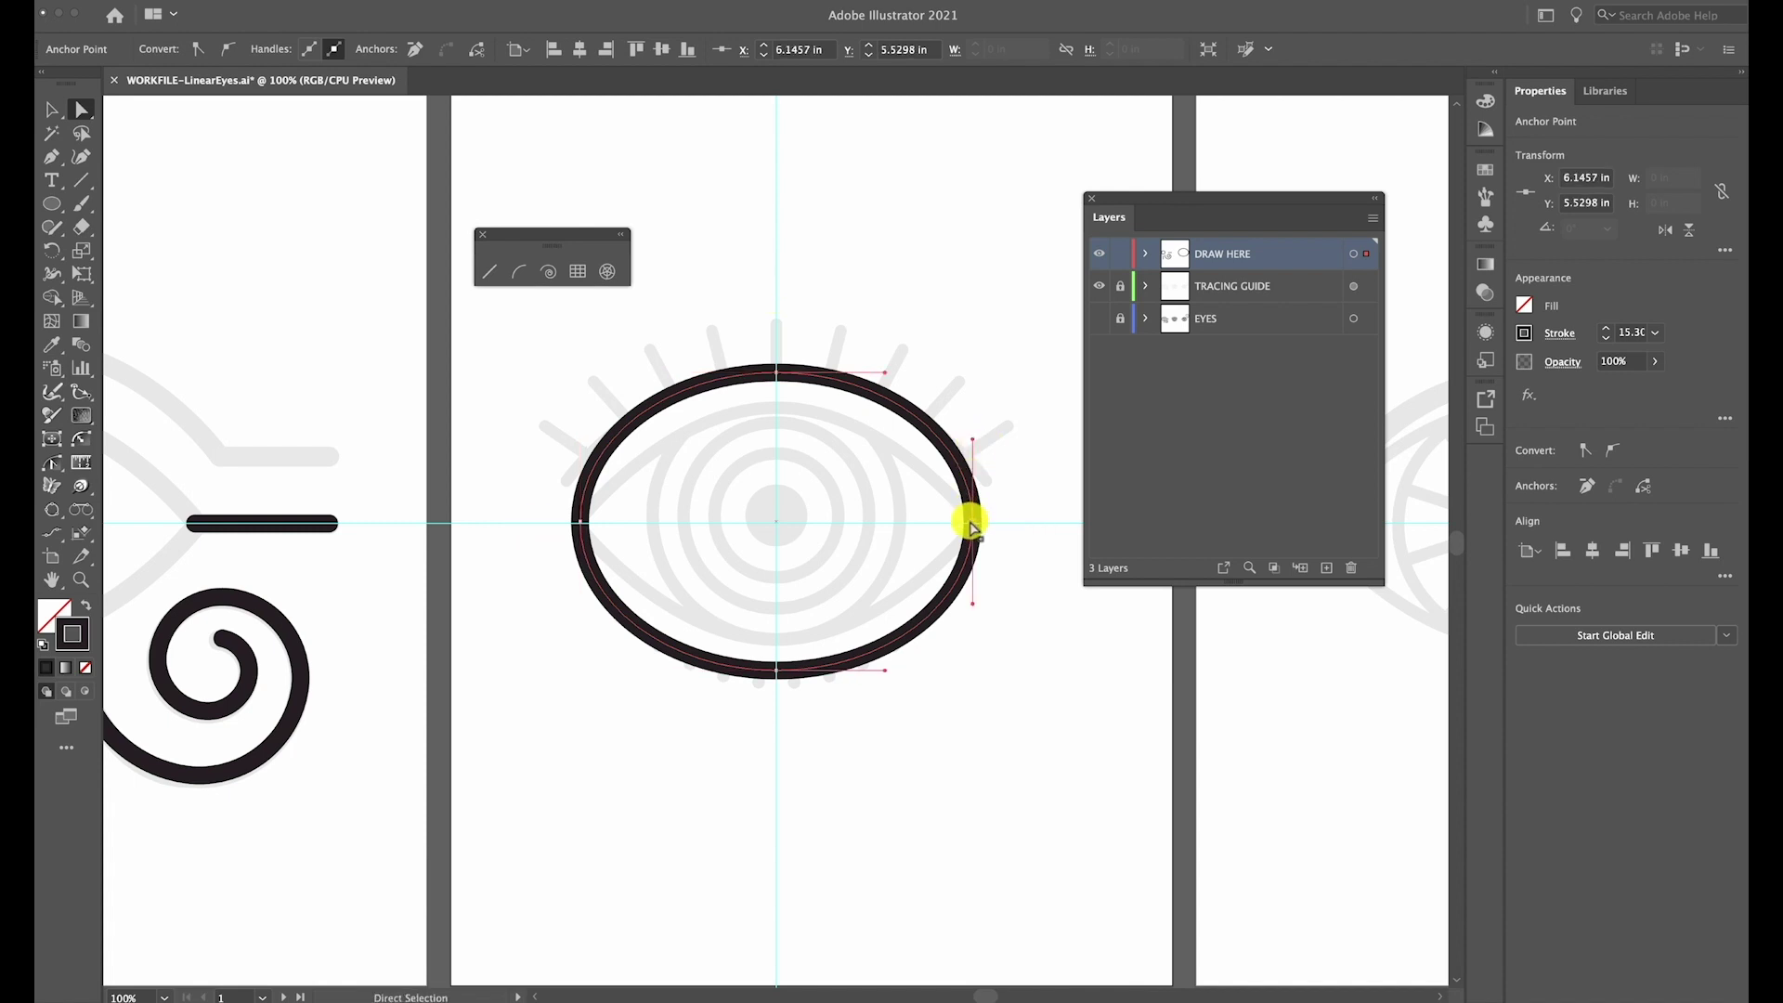
{"action": "left_click_drag", "start_coordinate": [971, 444], "coordinate": [972, 522]}
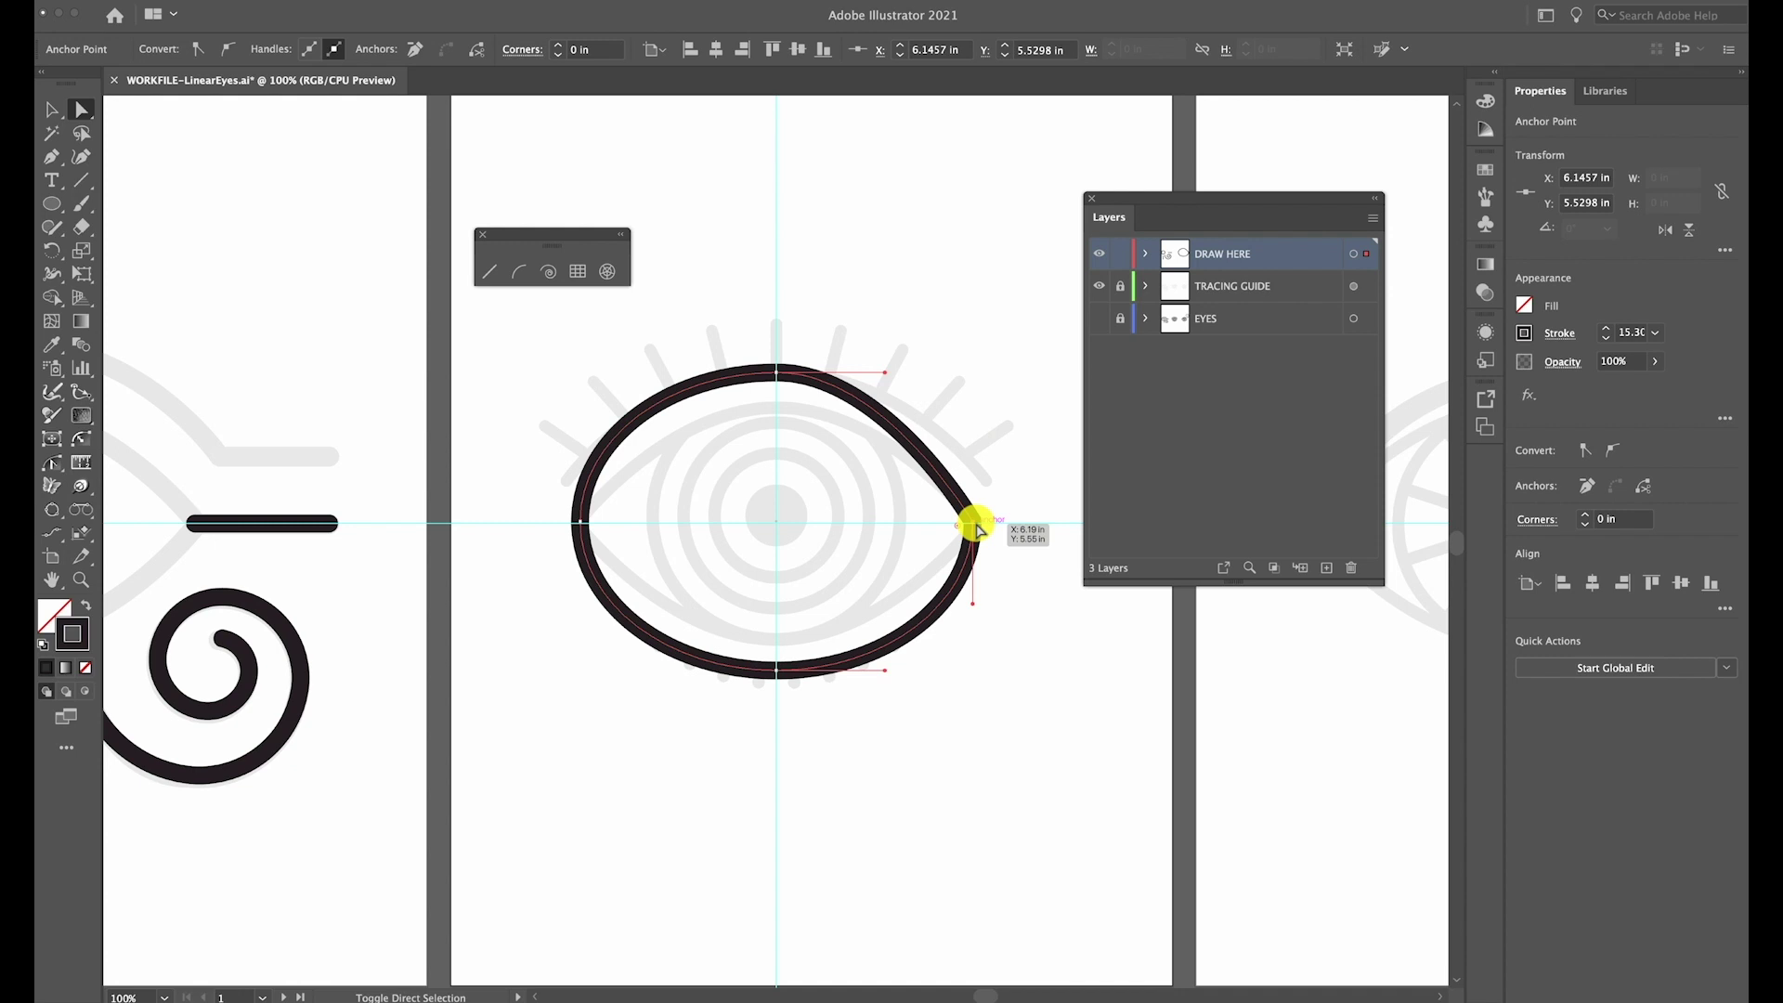
{"action": "left_click_drag", "start_coordinate": [975, 609], "coordinate": [971, 525]}
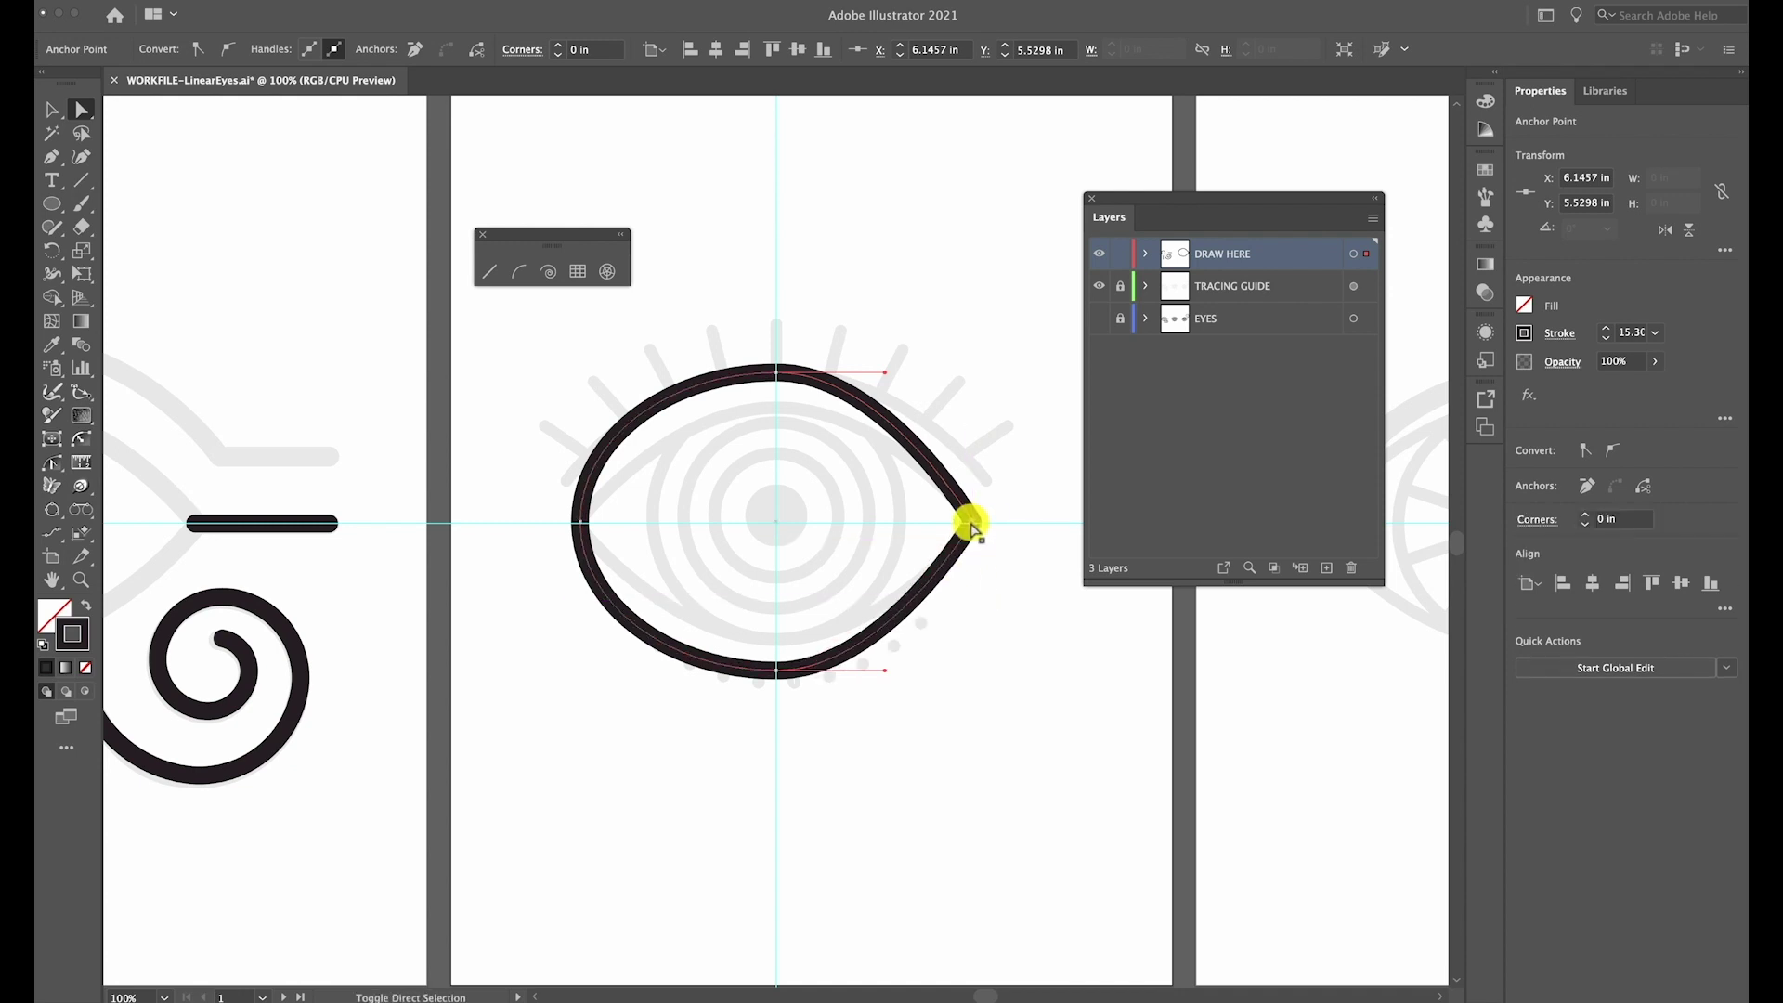
{"action": "left_click", "coordinate": [582, 517]}
{"action": "left_click", "coordinate": [581, 526]}
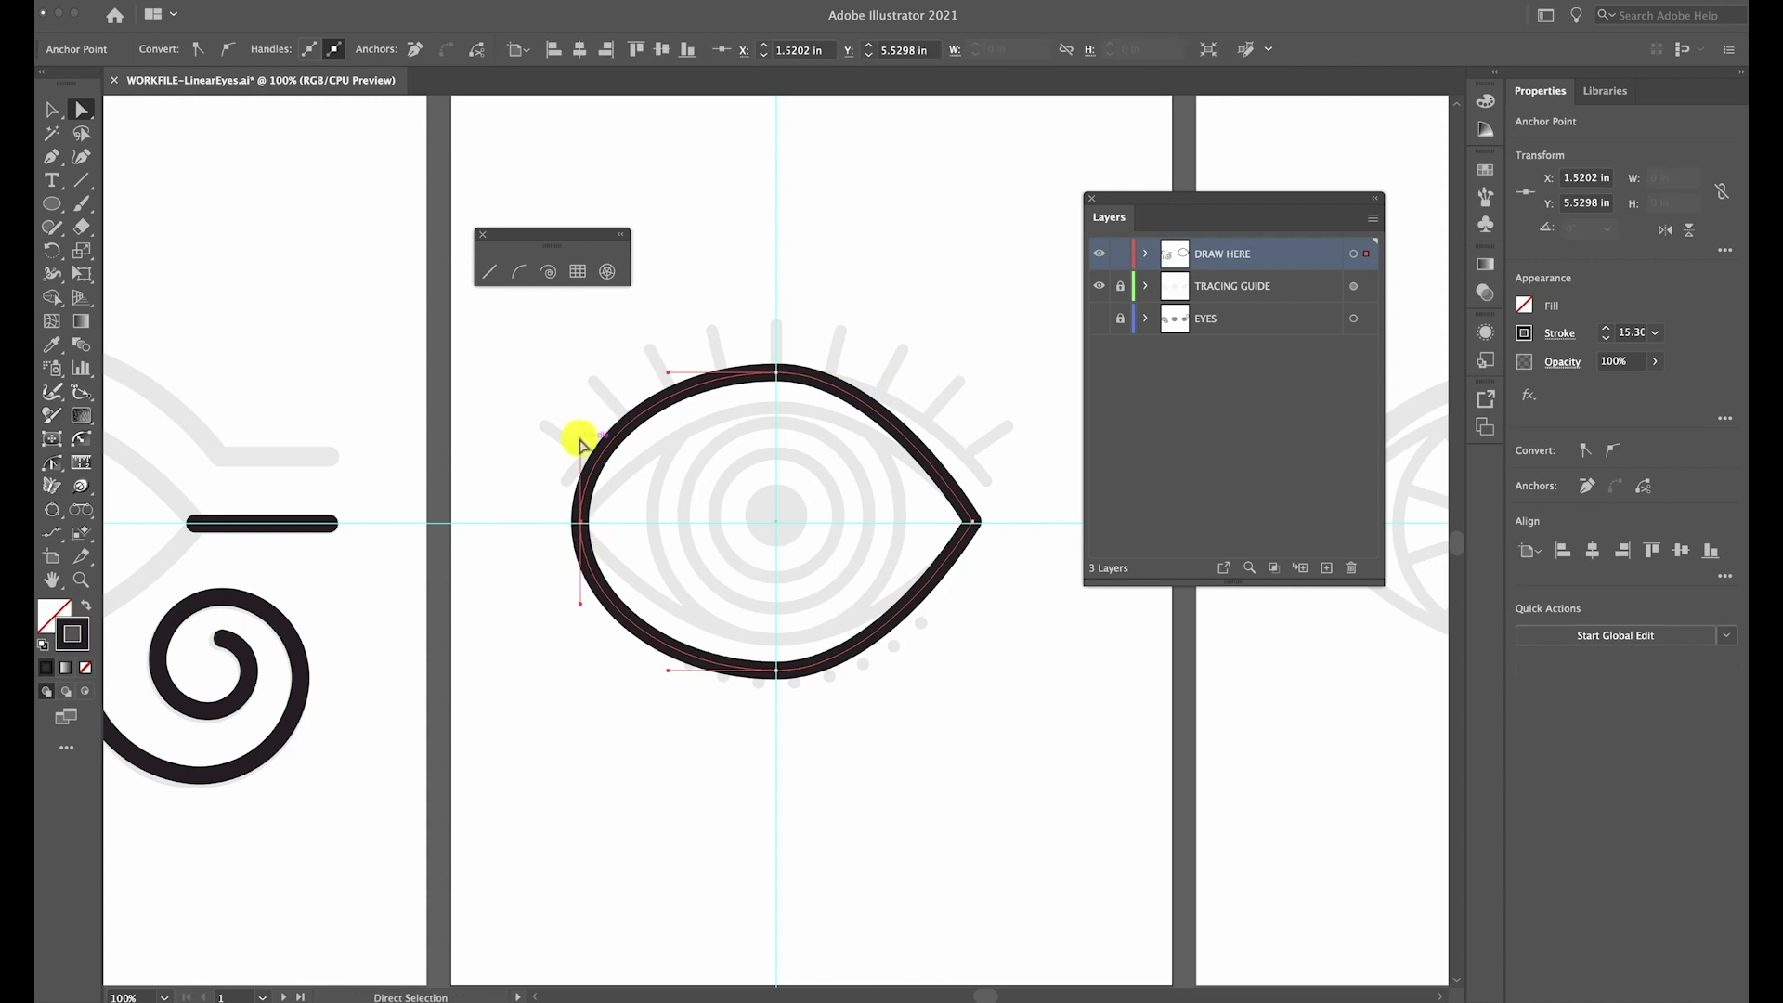
{"action": "left_click_drag", "start_coordinate": [580, 442], "coordinate": [585, 526]}
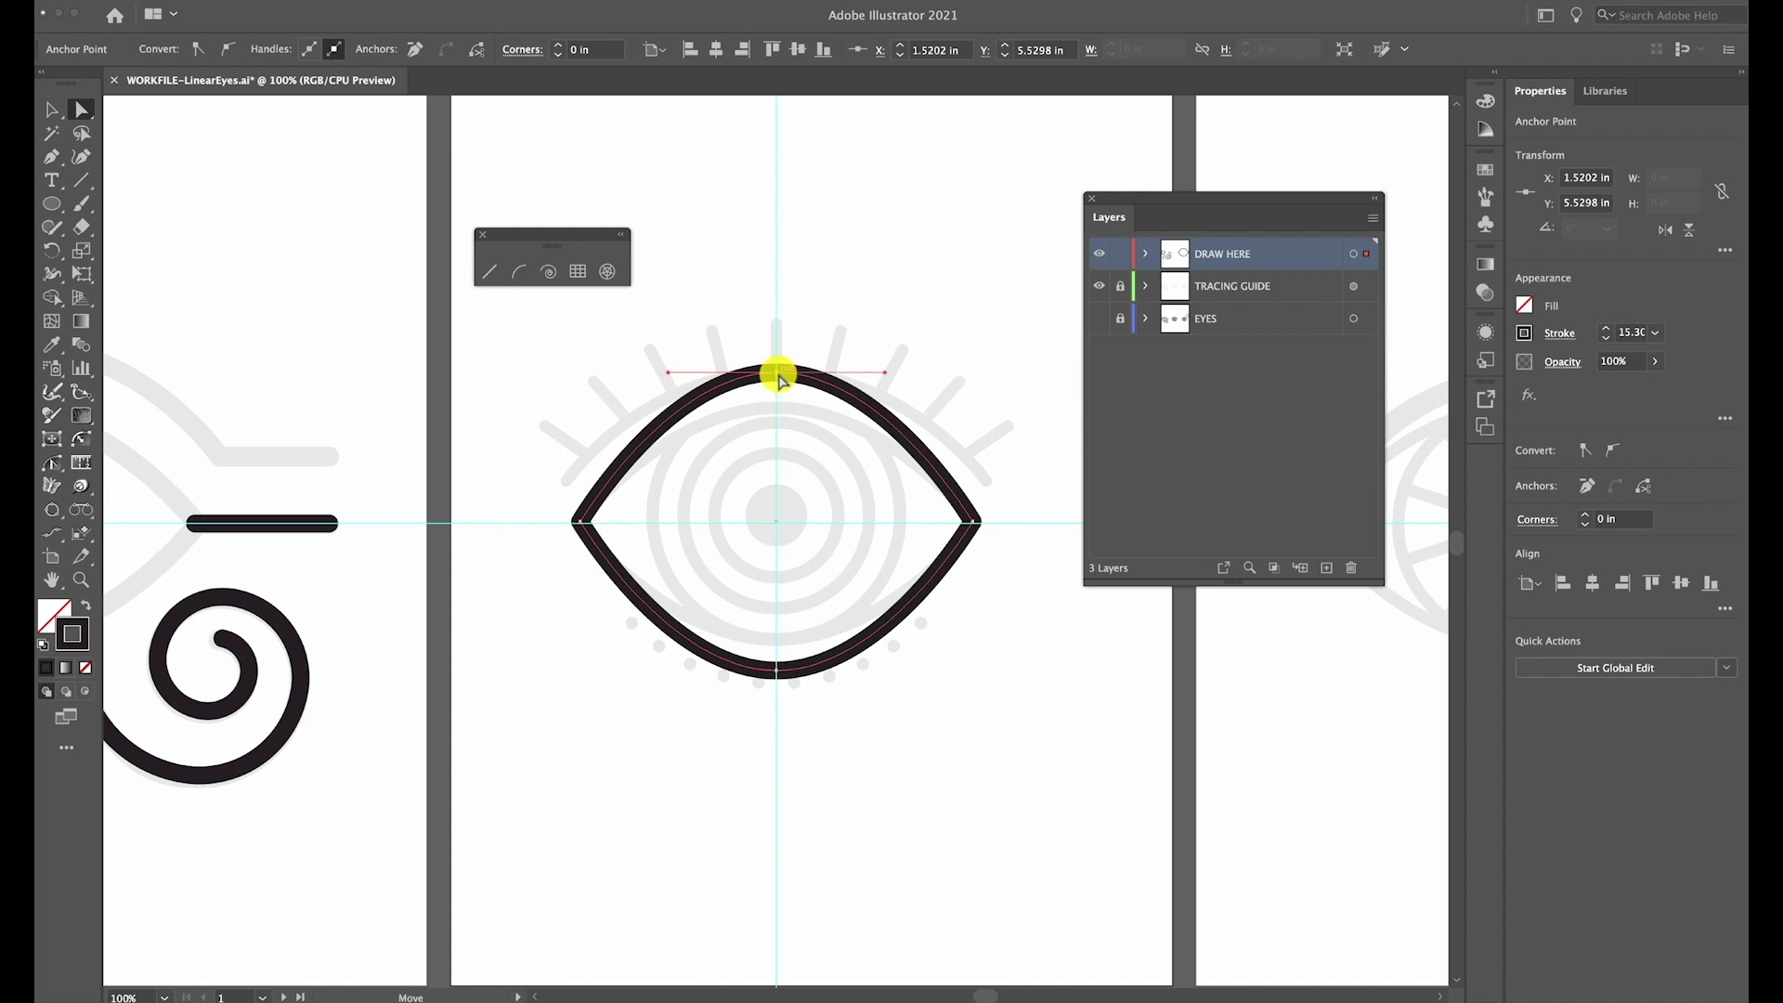
Move the eye shape's top anchor point down and its bottom anchor point up to match the traced outline
{"action": "left_click", "coordinate": [777, 374]}
{"action": "left_click_drag", "start_coordinate": [777, 375], "coordinate": [778, 407]}
{"action": "left_click_drag", "start_coordinate": [776, 675], "coordinate": [782, 647]}
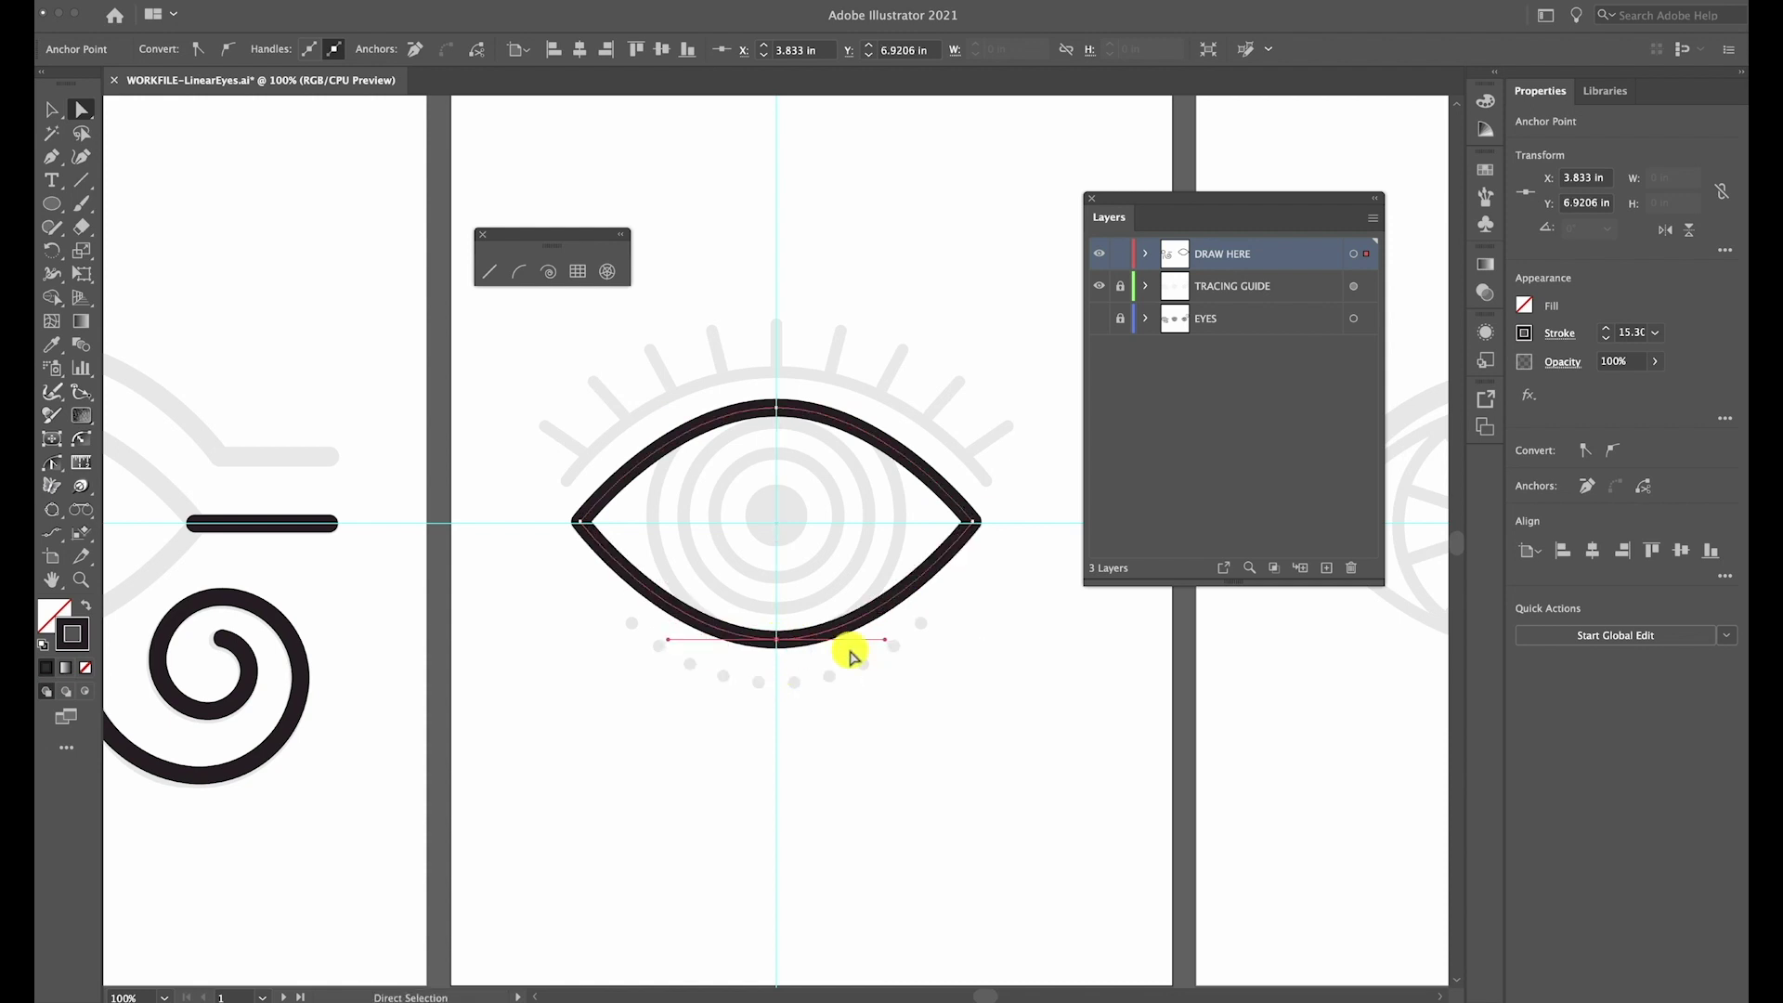
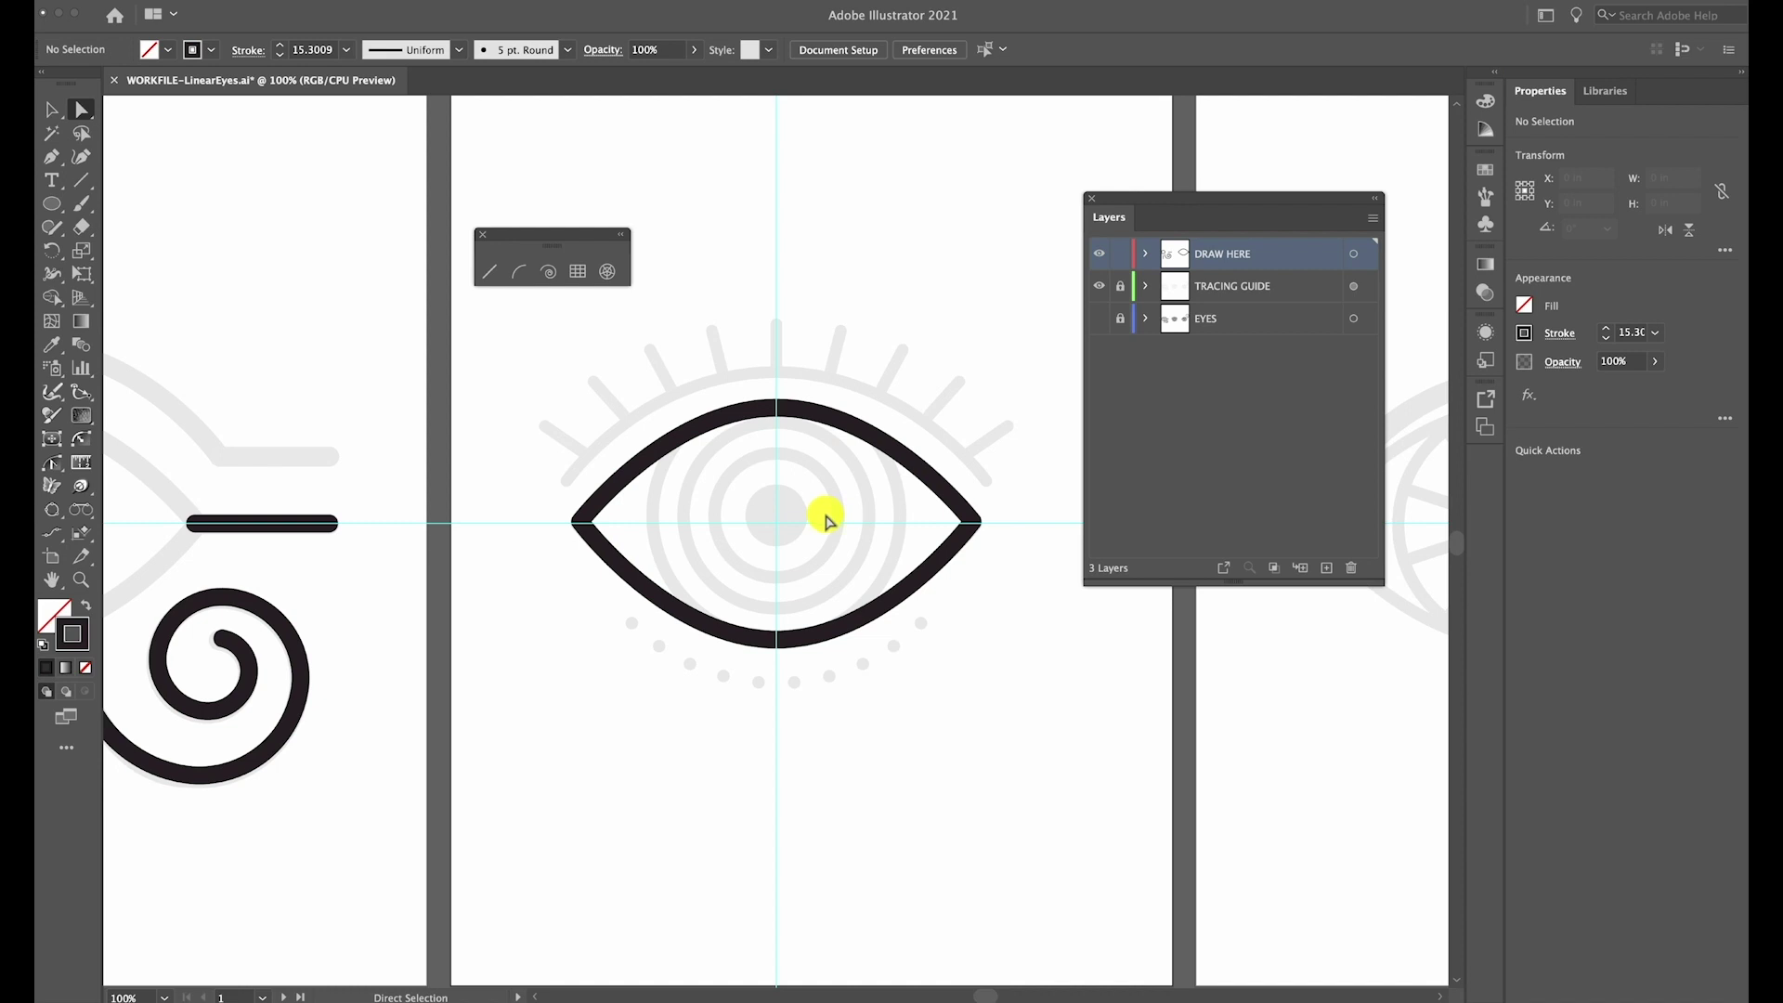
With the Polar Grid tool, start a circular grid about 2.9 in across from the guides' crossing and remove two concentric dividers
{"action": "left_click", "coordinate": [608, 273]}
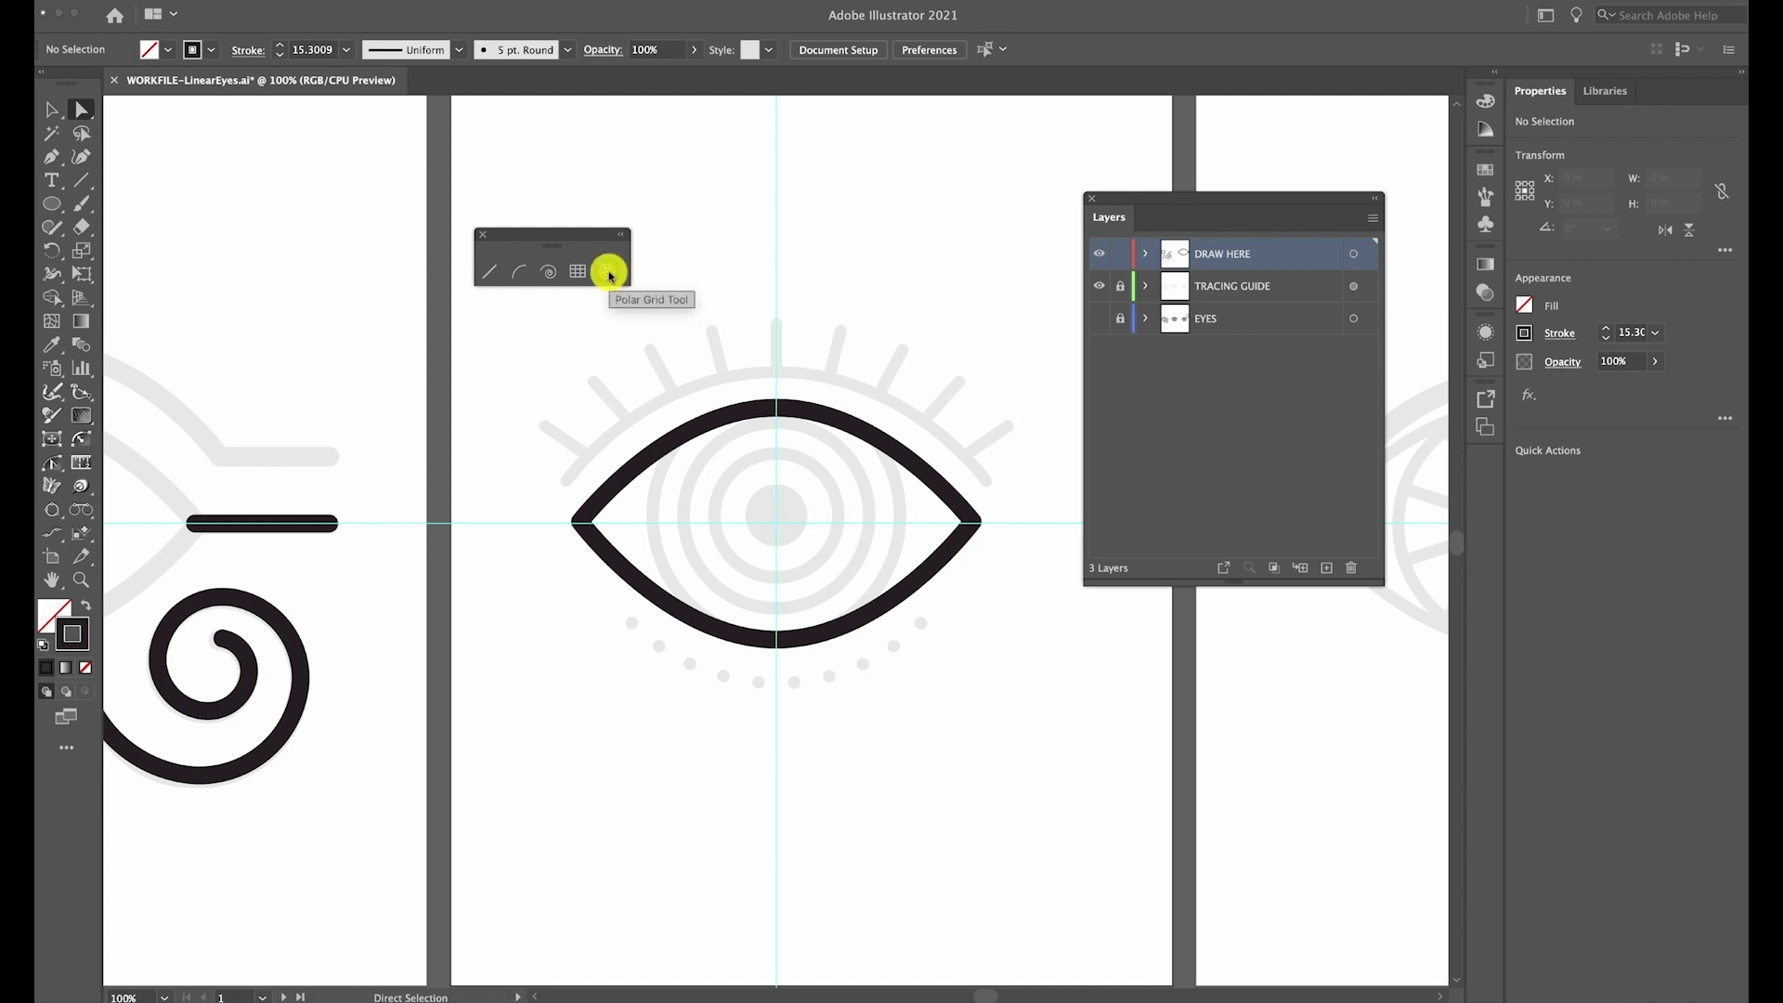
{"action": "left_click", "coordinate": [609, 273]}
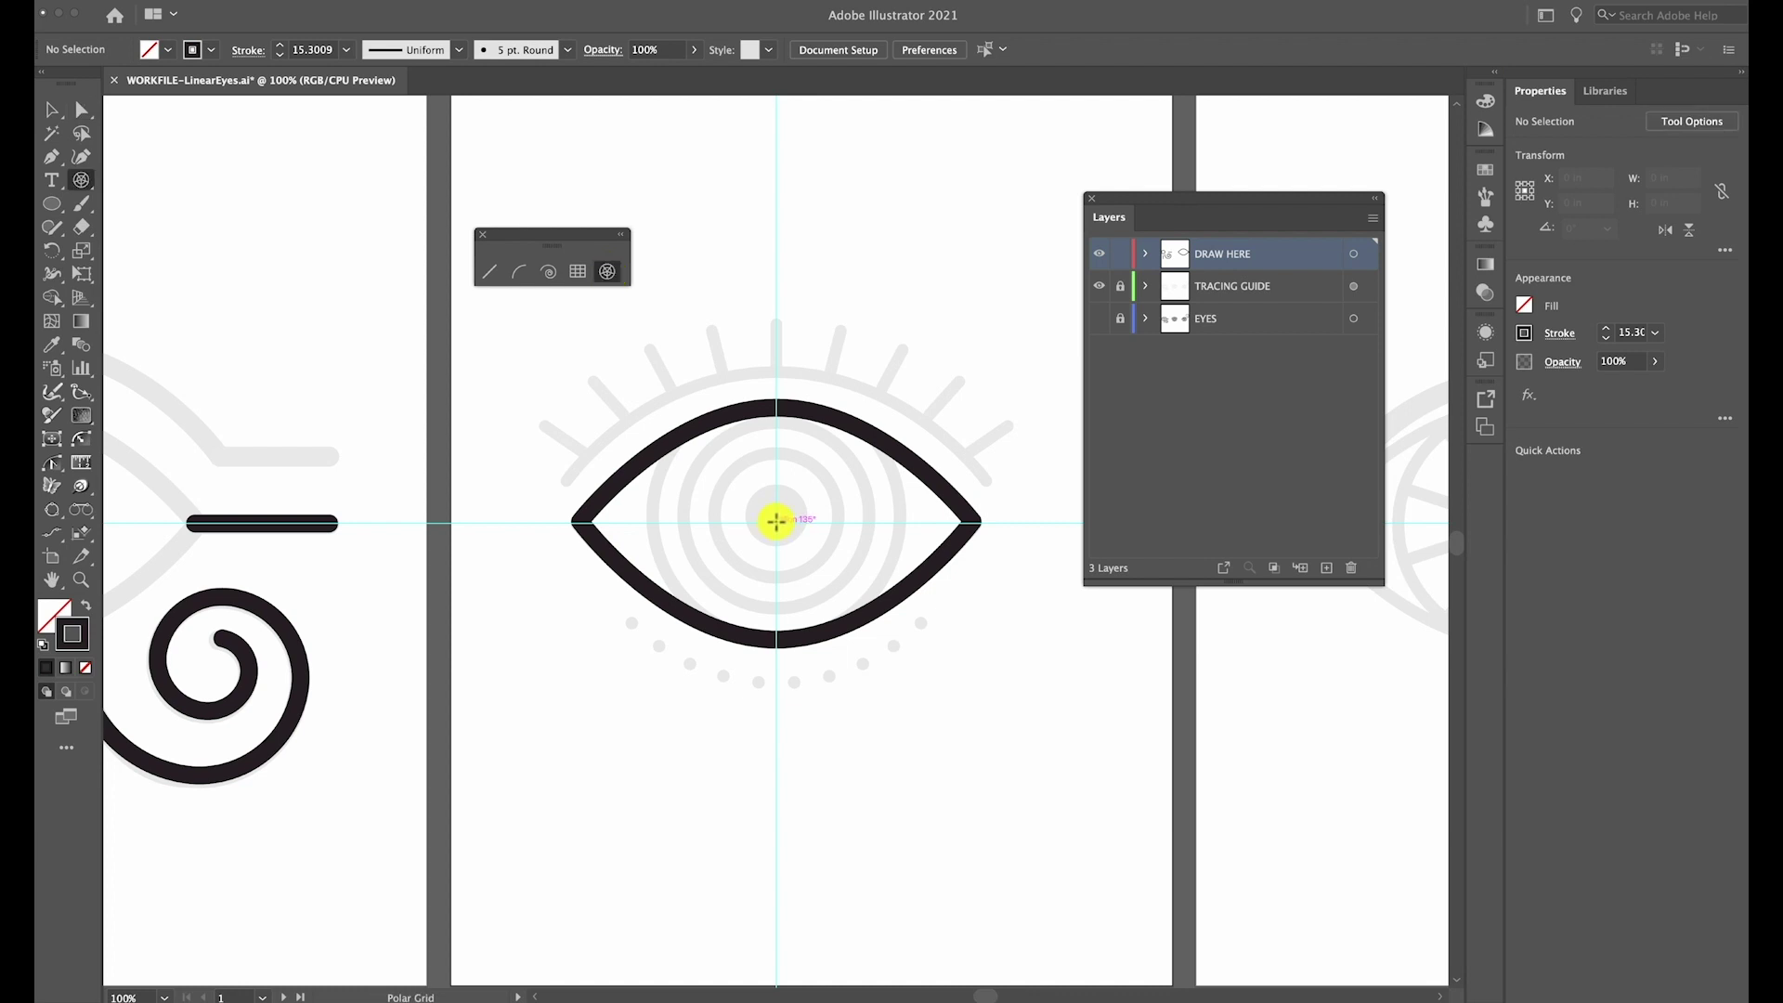
{"action": "left_click_drag", "start_coordinate": [776, 521], "coordinate": [902, 624]}
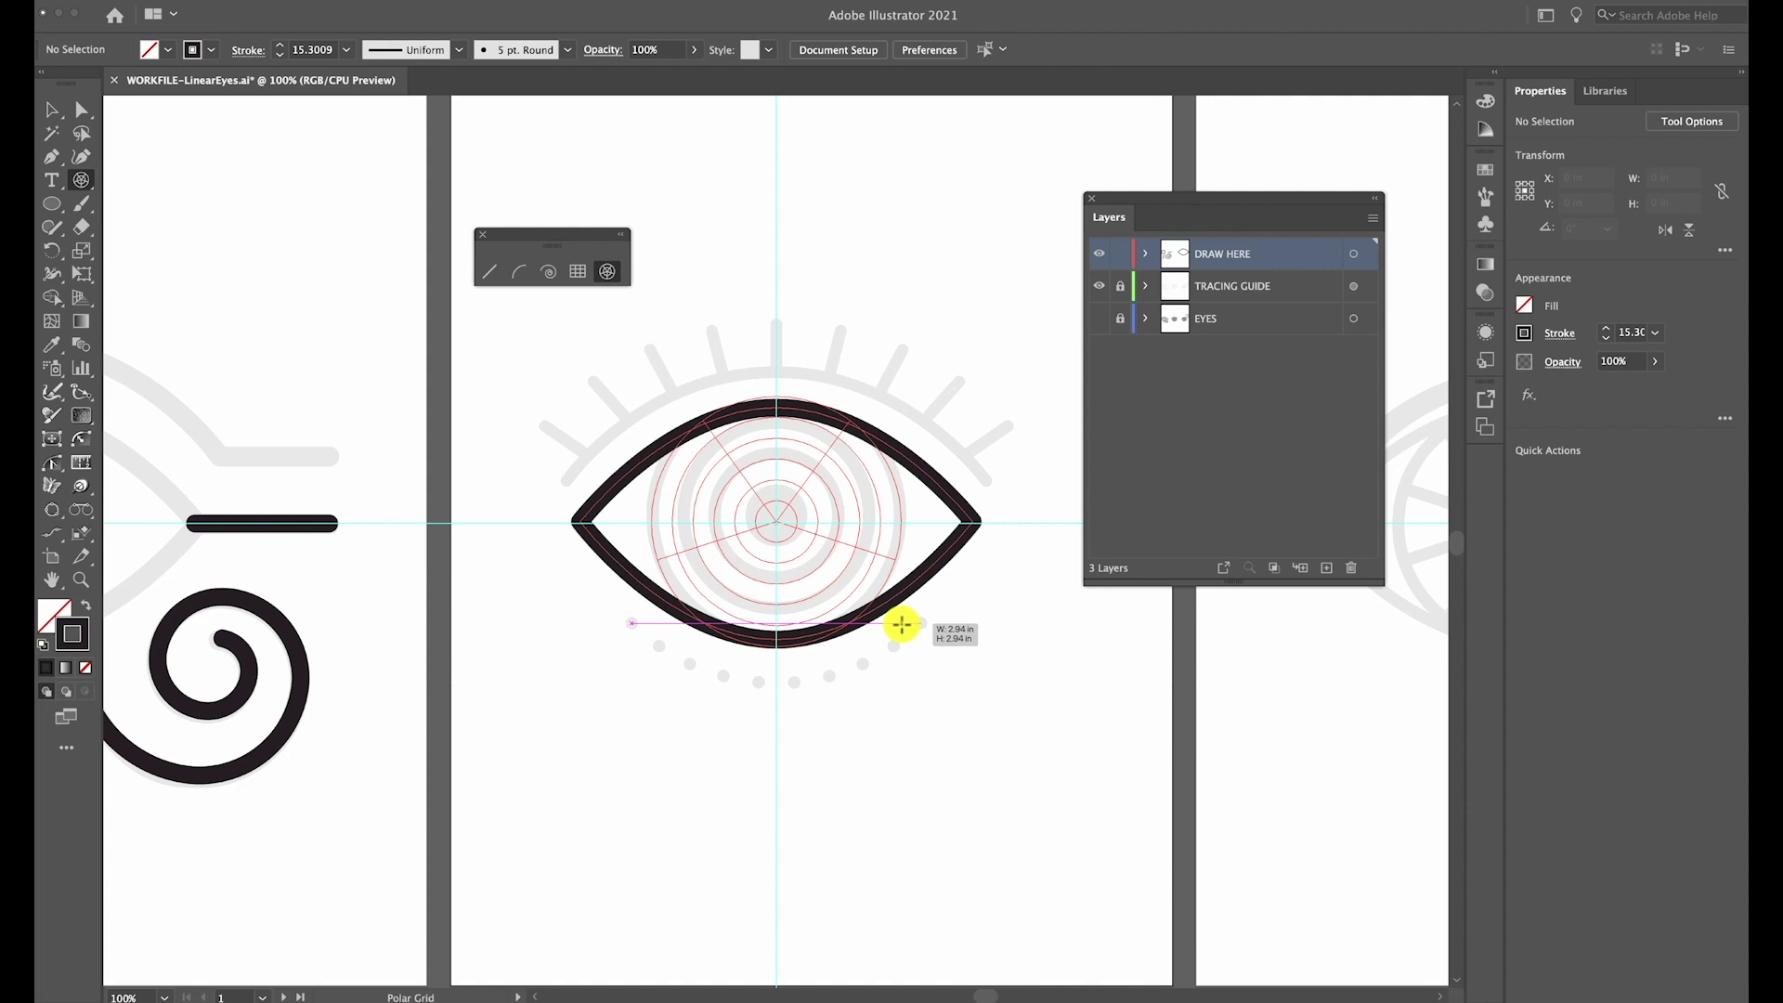
{"action": "left_click_drag", "start_coordinate": [901, 625], "coordinate": [901, 624]}
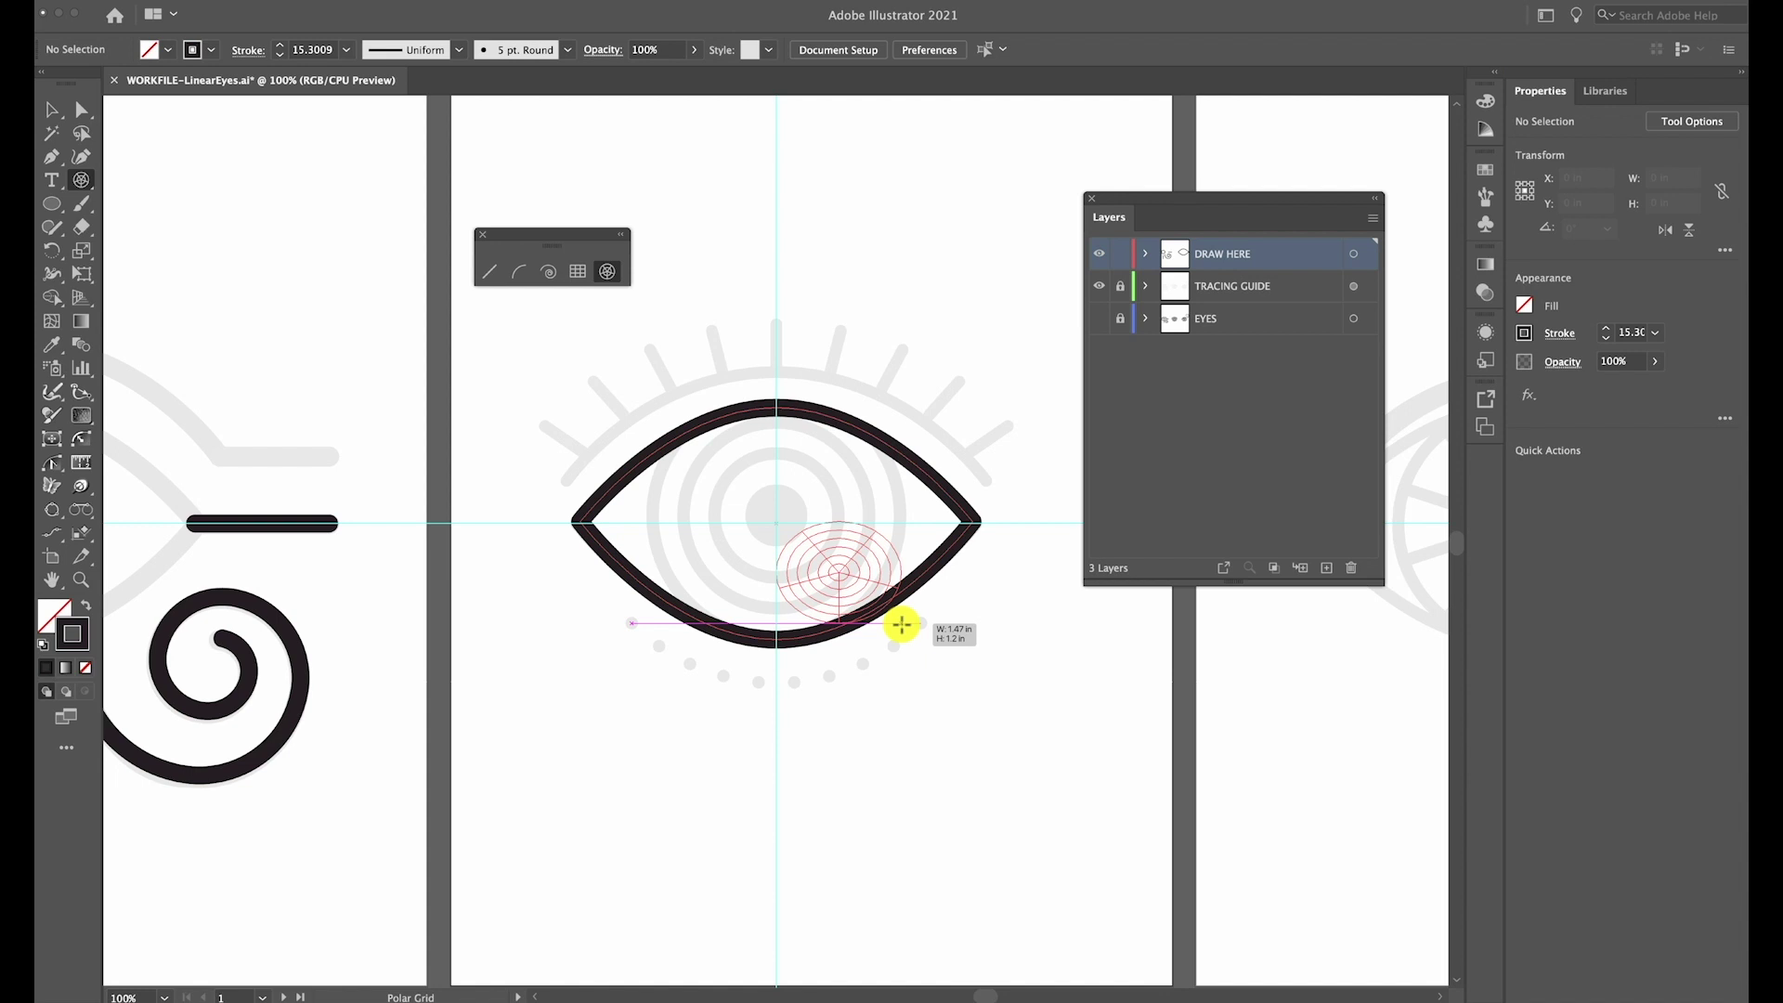
{"action": "left_click_drag", "start_coordinate": [901, 625], "coordinate": [902, 624]}
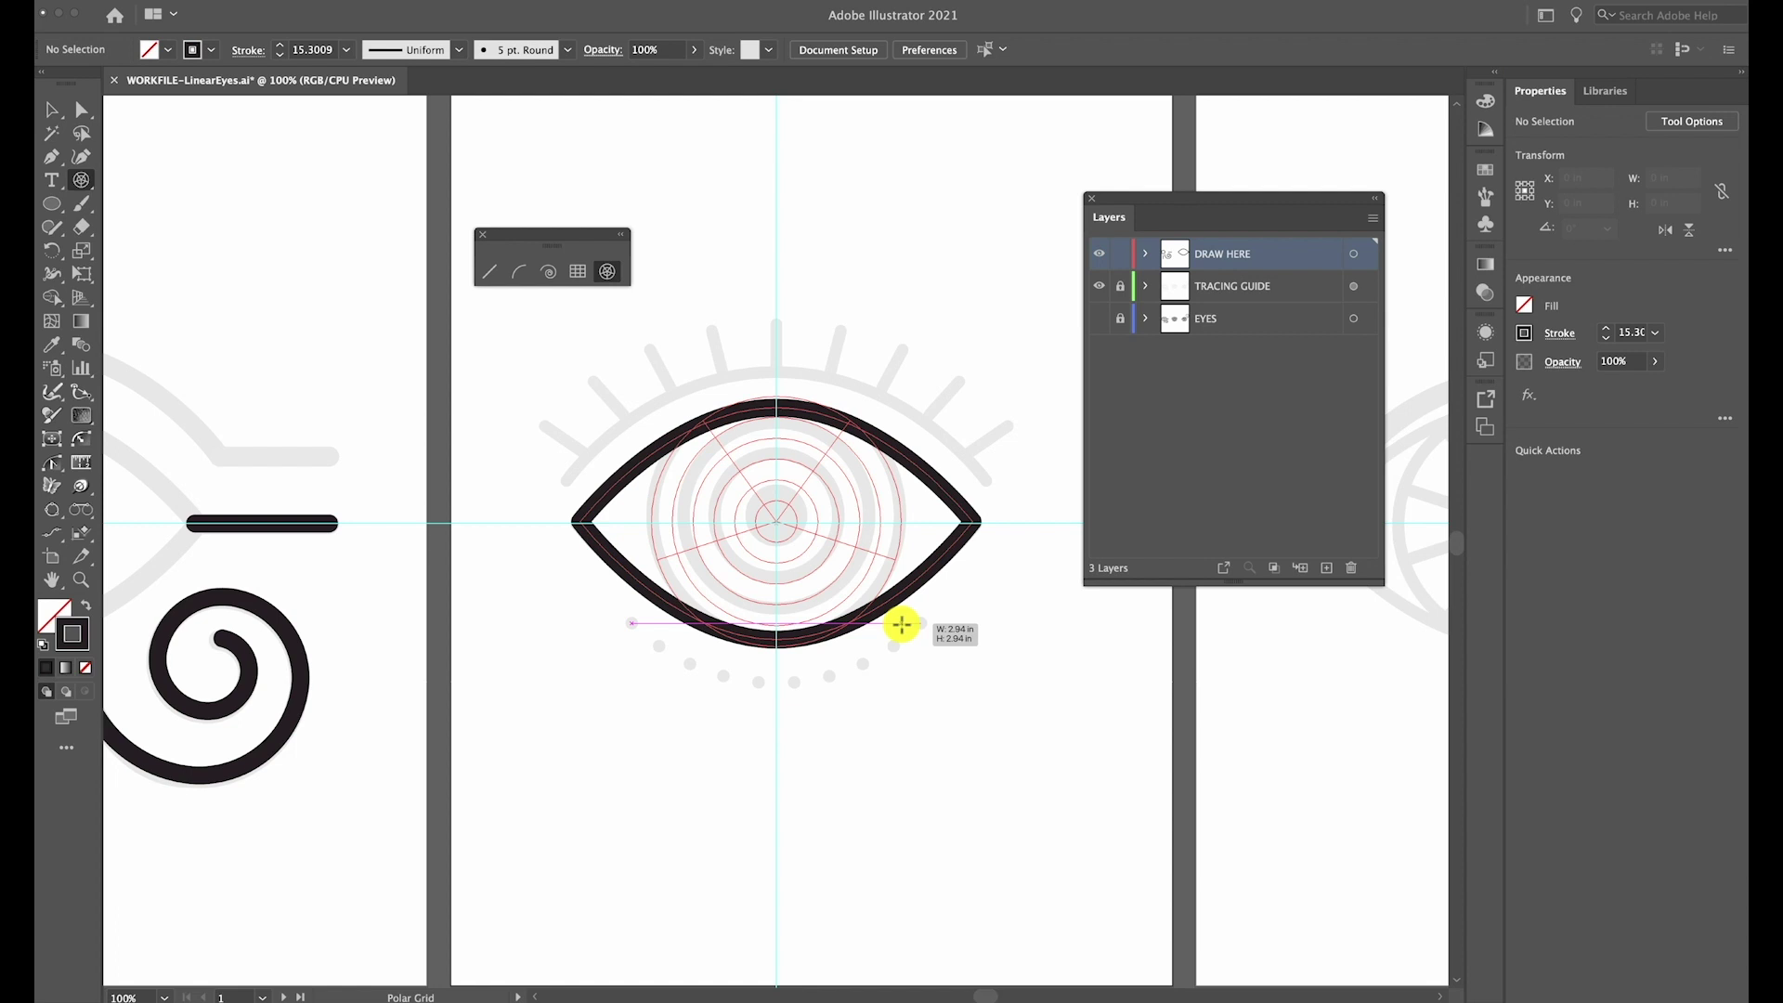
{"action": "left_click_drag", "start_coordinate": [902, 624], "coordinate": [902, 624]}
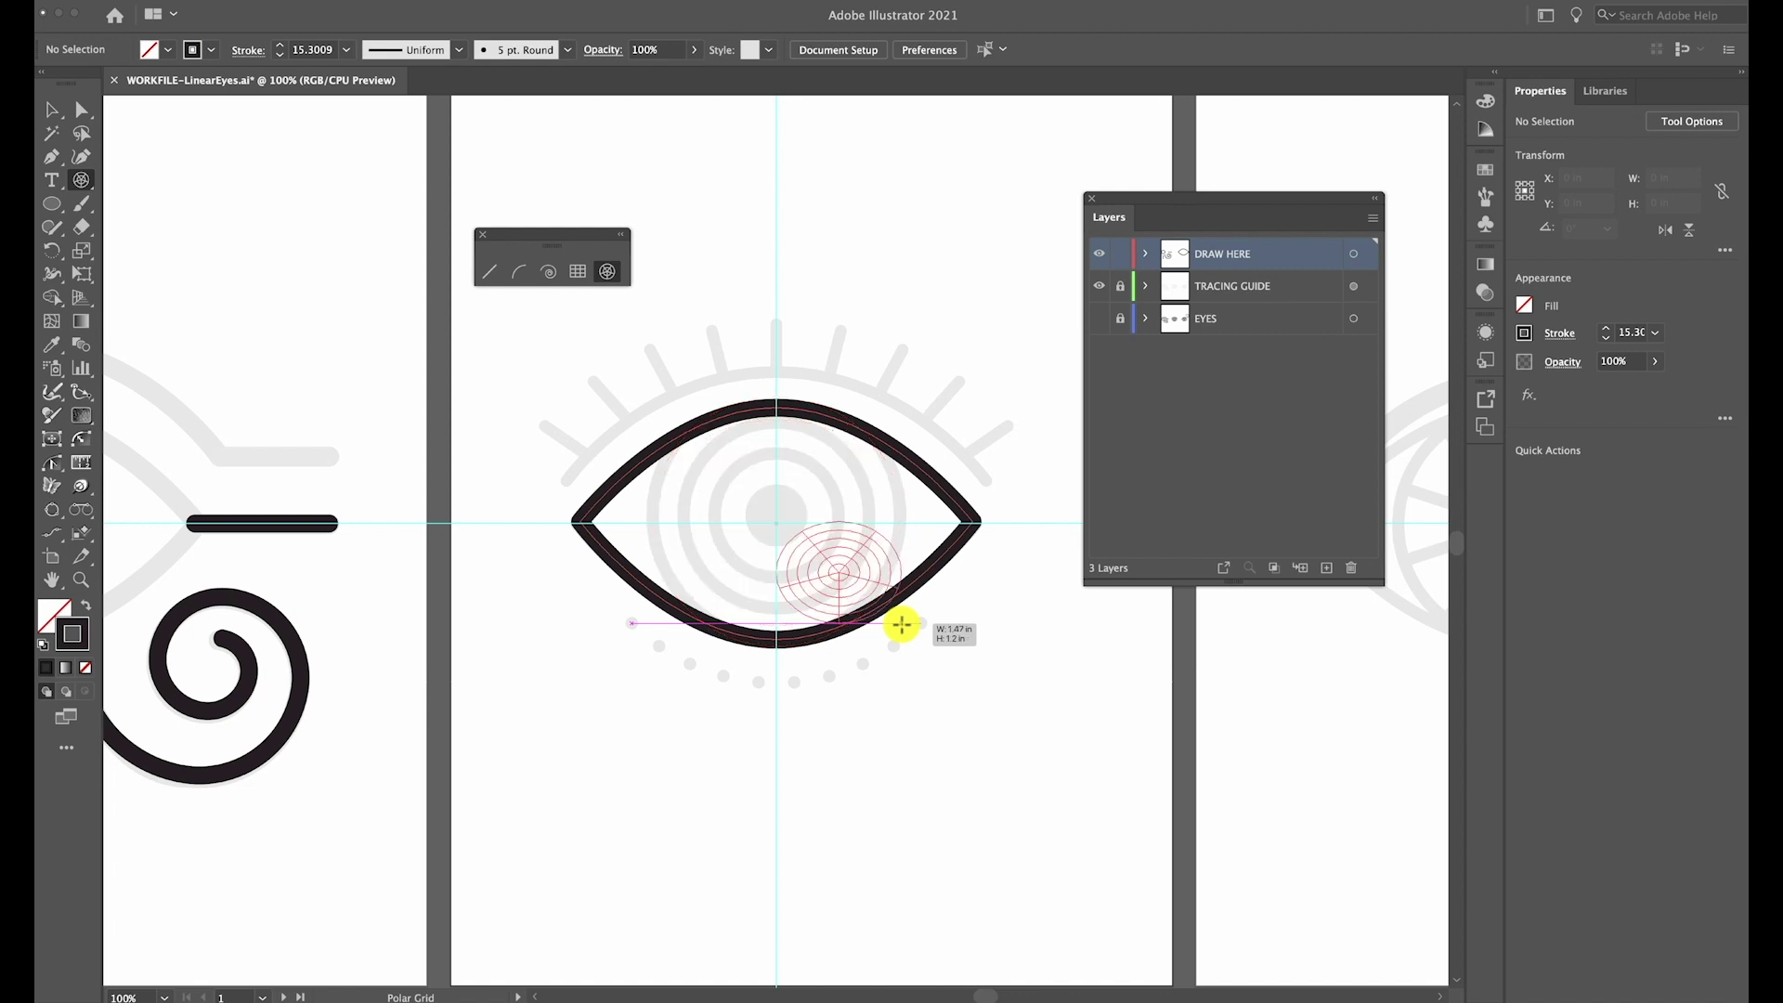
{"action": "key", "text": "Down"}
{"action": "key", "text": "Down"}
{"action": "left_click_drag", "start_coordinate": [902, 624], "coordinate": [902, 624]}
{"action": "key", "text": "alt+shift"}
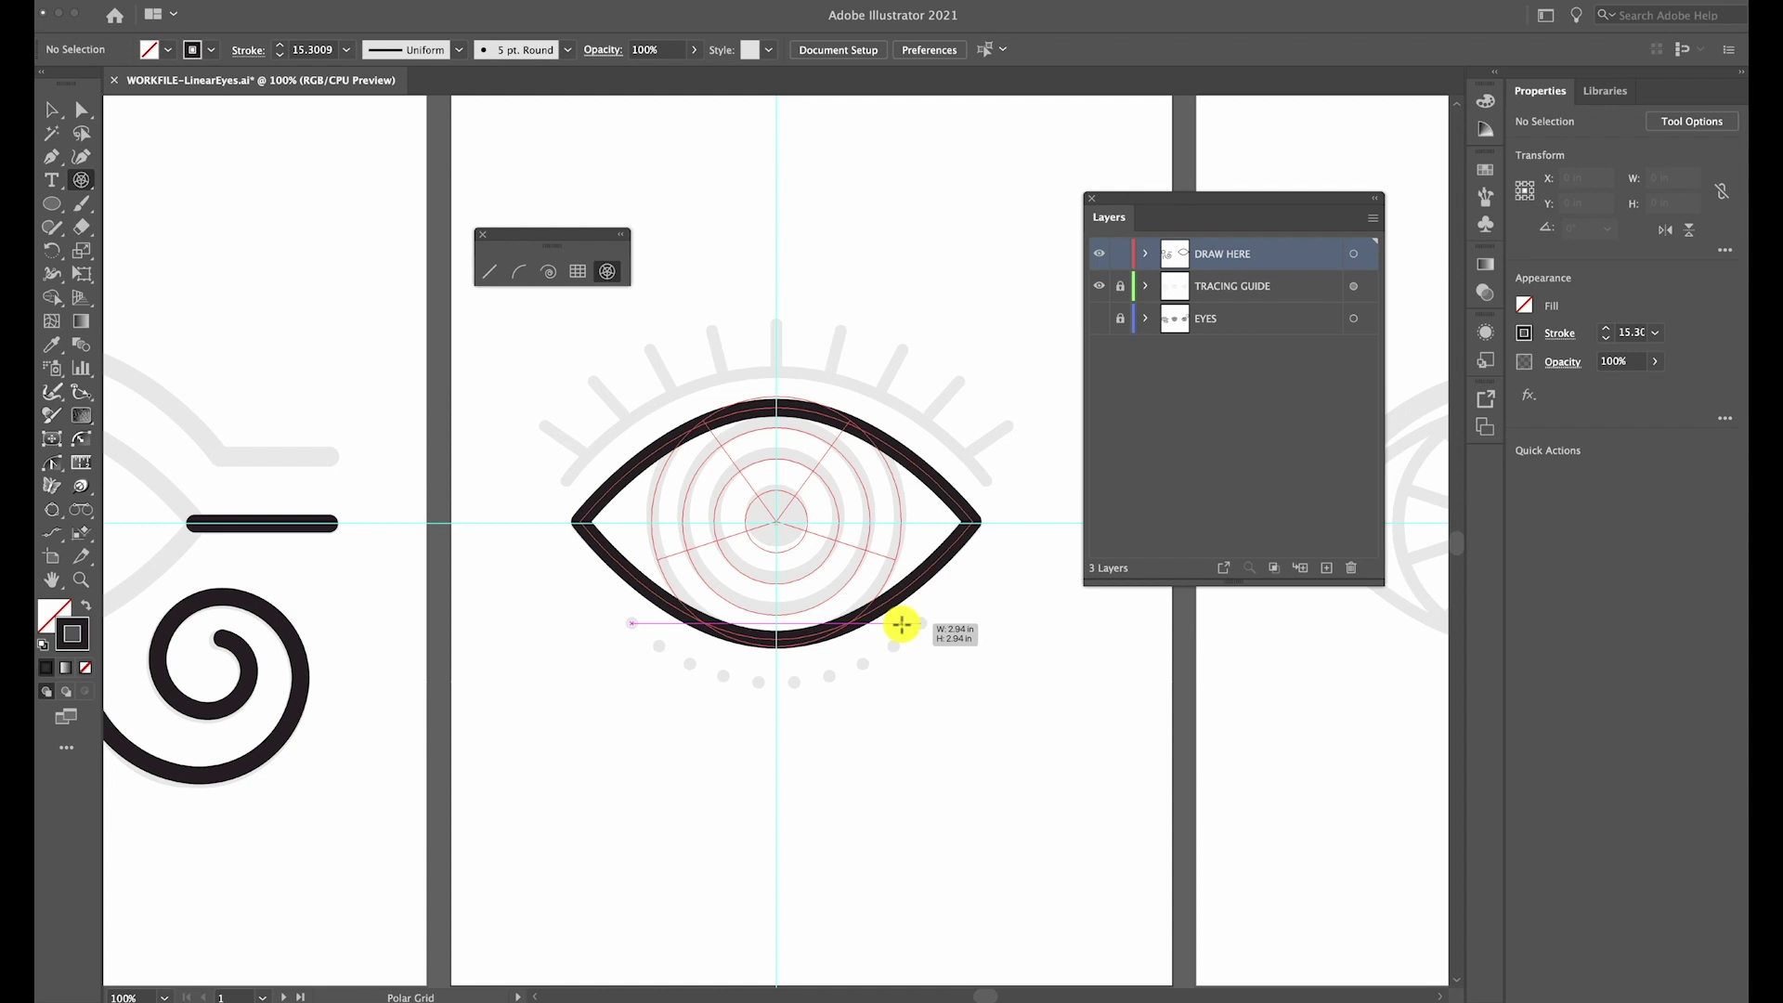
Remove all radial dividers from the circular polar grid and place it about 2.94 in across over the traced iris rings
{"action": "left_click_drag", "start_coordinate": [901, 624], "coordinate": [902, 624]}
{"action": "key", "text": "Right"}
{"action": "key", "text": "Right"}
{"action": "key", "text": "Right"}
{"action": "key", "text": "Left"}
{"action": "key", "text": "Left"}
{"action": "key", "text": "Left"}
{"action": "key", "text": "Left"}
{"action": "key", "text": "Left"}
{"action": "key", "text": "Left"}
{"action": "key", "text": "Left"}
{"action": "key", "text": "alt"}
{"action": "key", "text": "shift"}
{"action": "left_click_drag", "start_coordinate": [901, 624], "coordinate": [903, 616]}
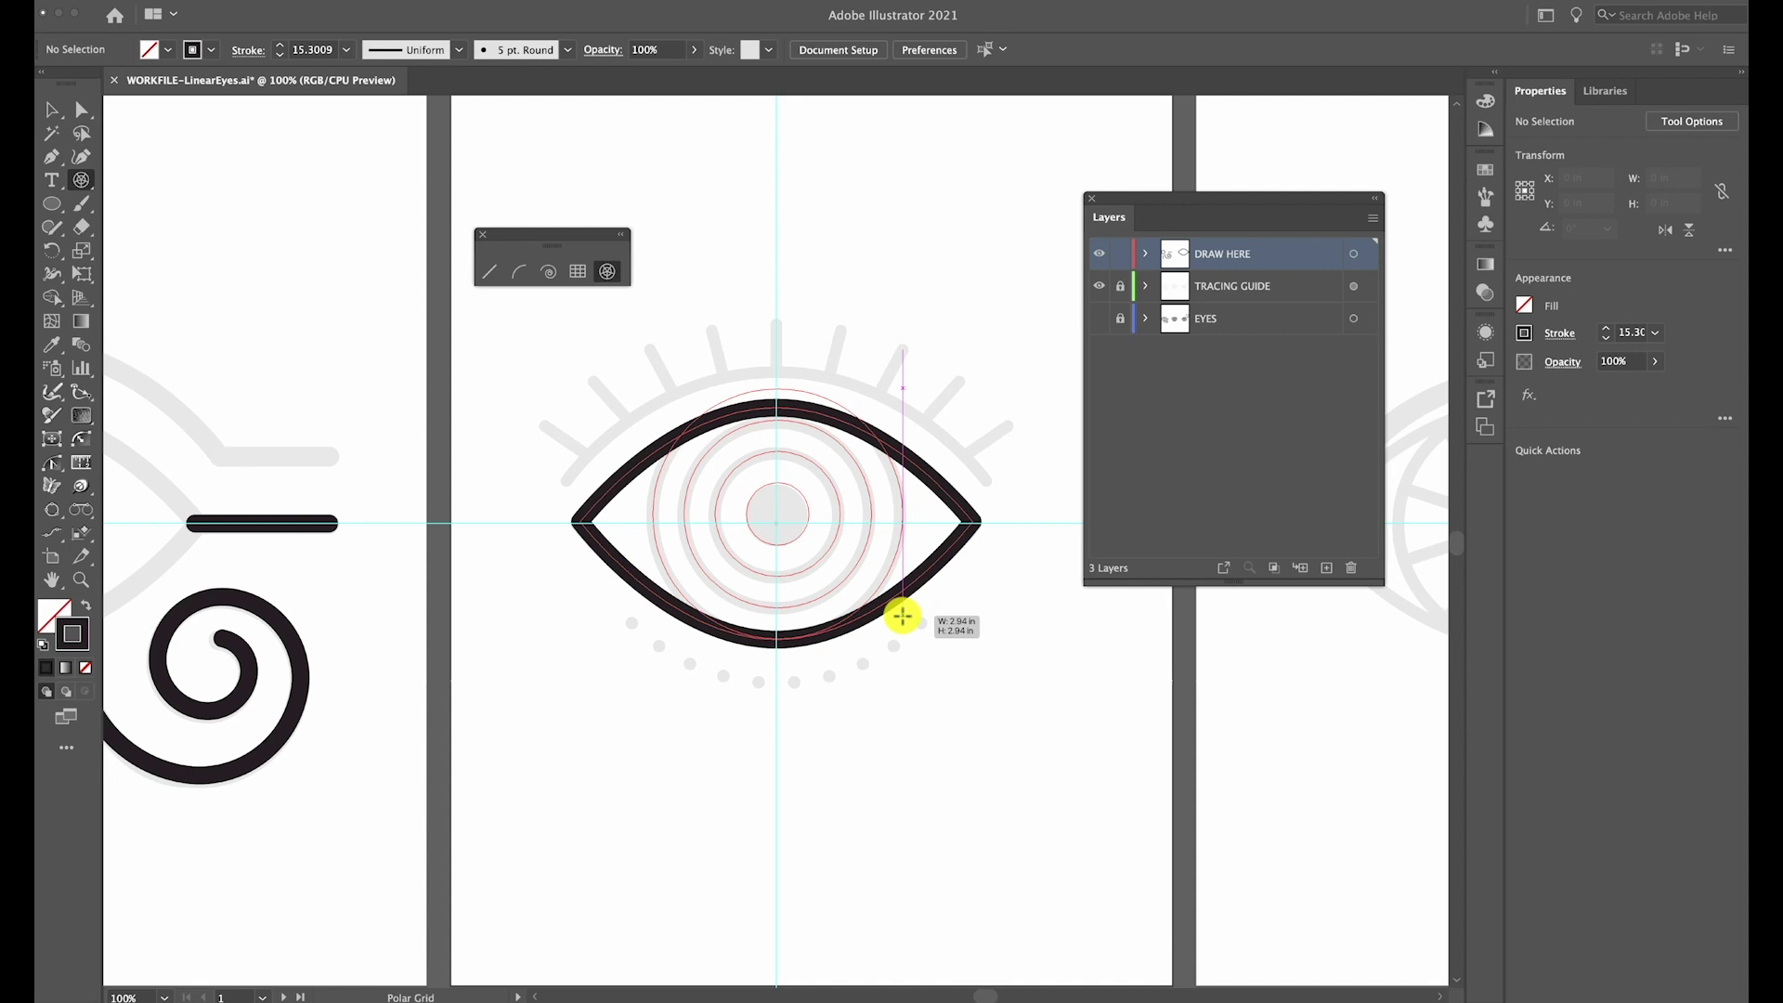
{"action": "left_click_drag", "start_coordinate": [902, 616], "coordinate": [902, 617]}
{"action": "scroll", "coordinate": [902, 617], "scroll_direction": "up", "scroll_amount": 1}
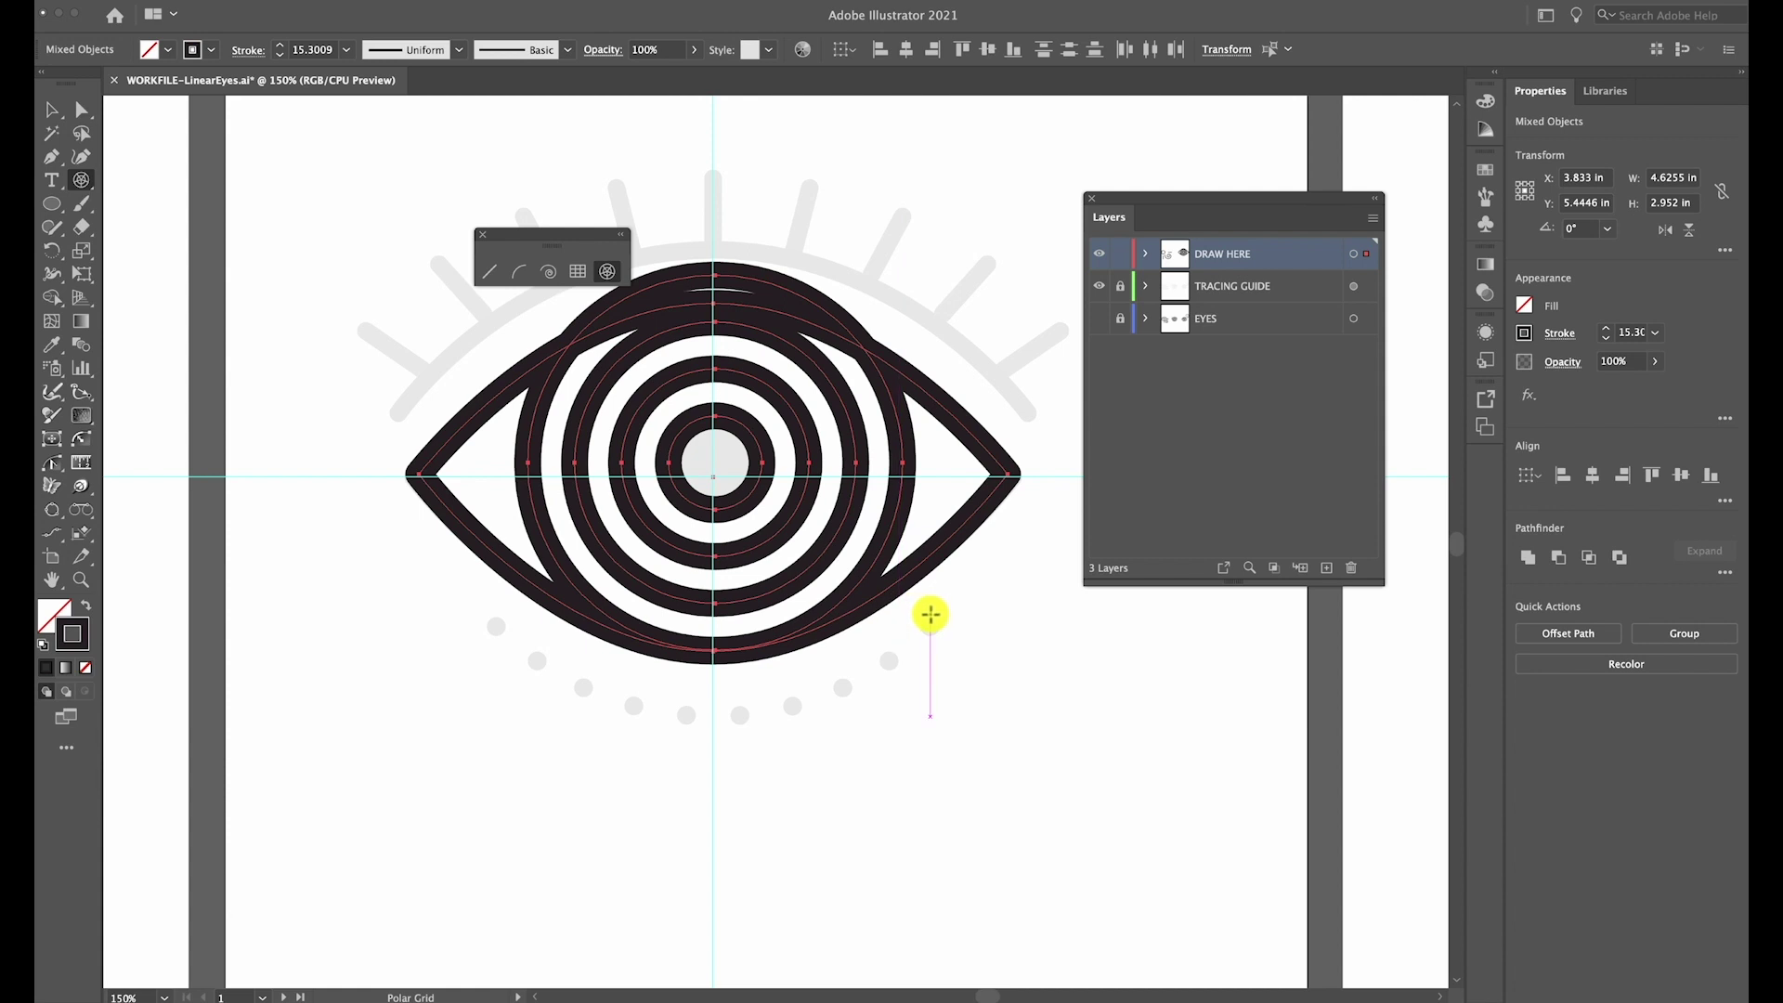
{"action": "scroll", "coordinate": [927, 609], "scroll_direction": "down", "scroll_amount": 1}
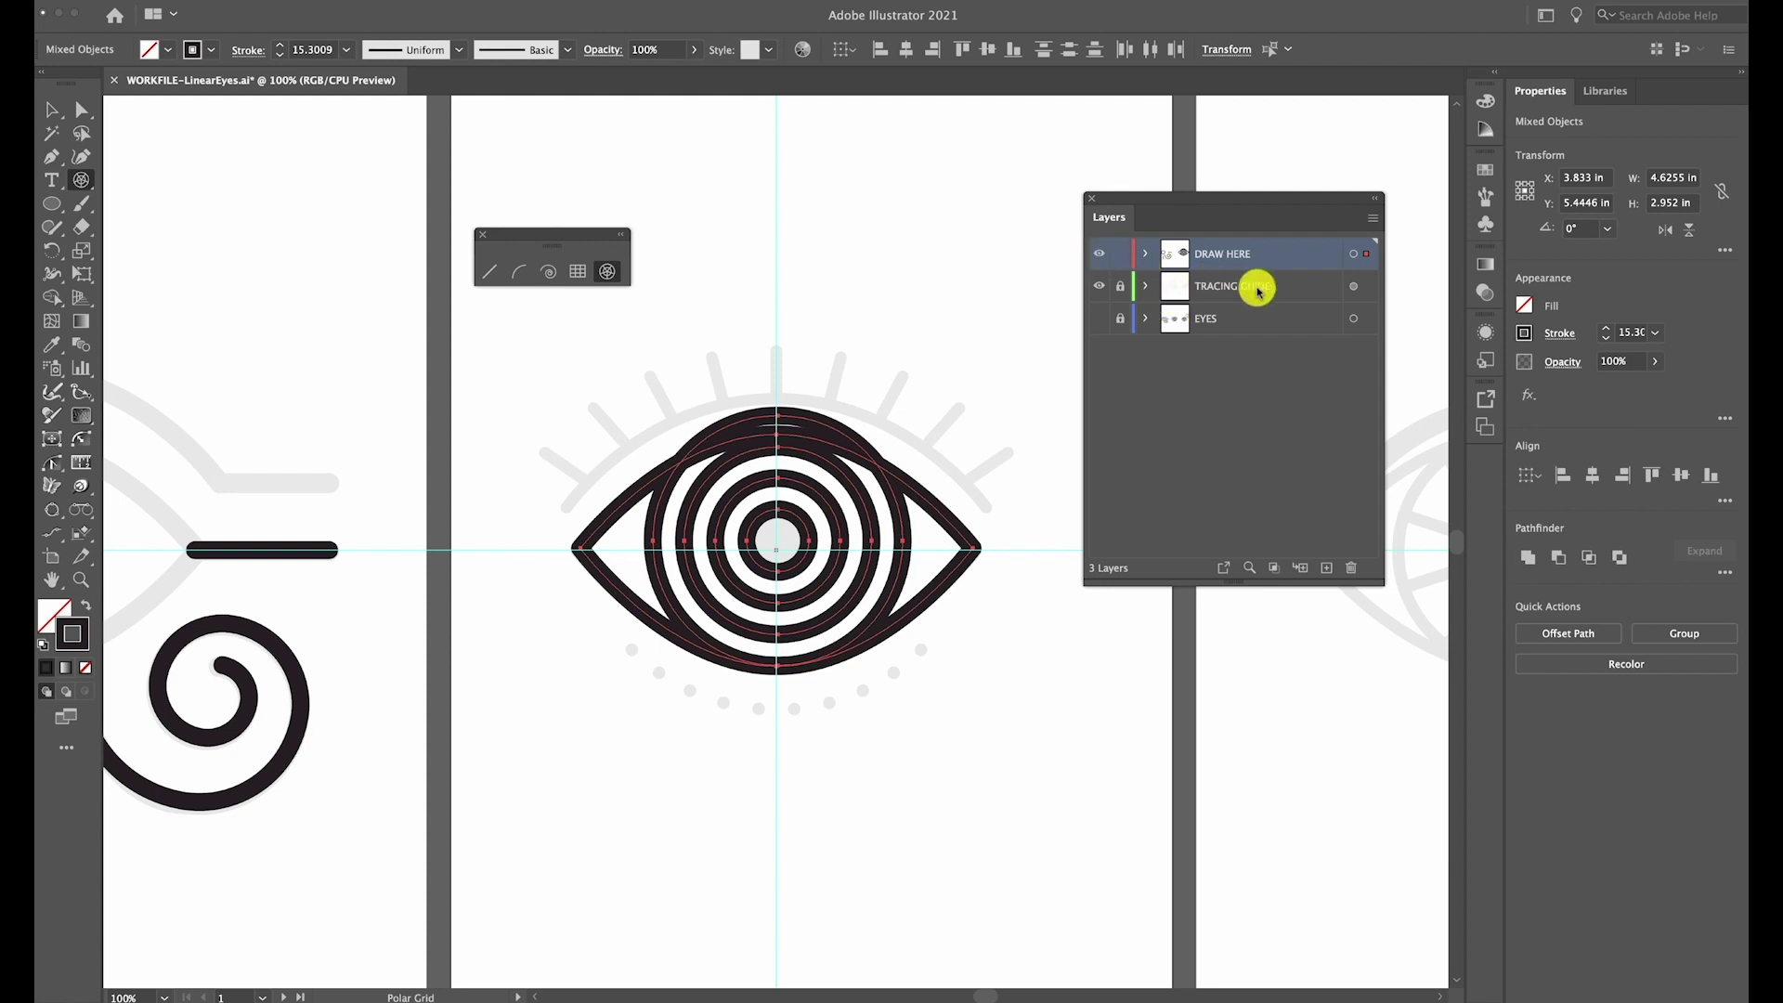
Hide and show the DRAW HERE layer to compare the drawn rings with the tracing guide
{"action": "left_click", "coordinate": [1098, 254]}
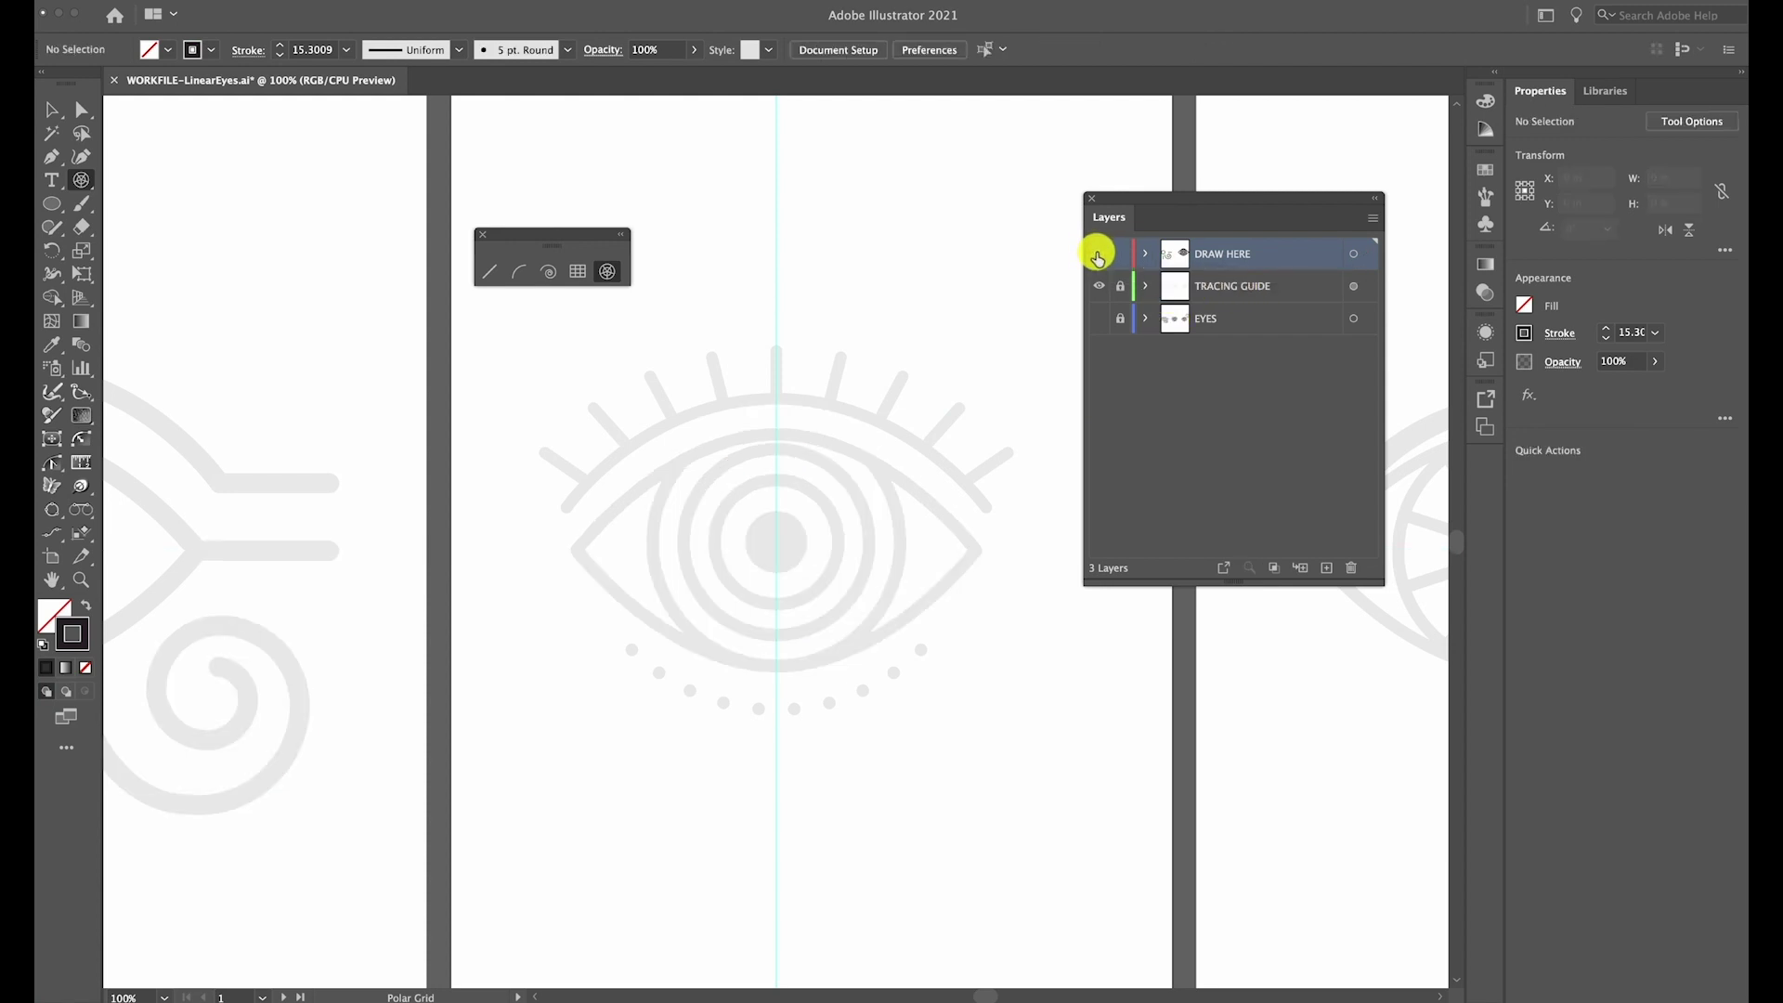
{"action": "left_click", "coordinate": [1098, 255]}
{"action": "left_click", "coordinate": [1098, 255]}
{"action": "left_click", "coordinate": [1098, 254]}
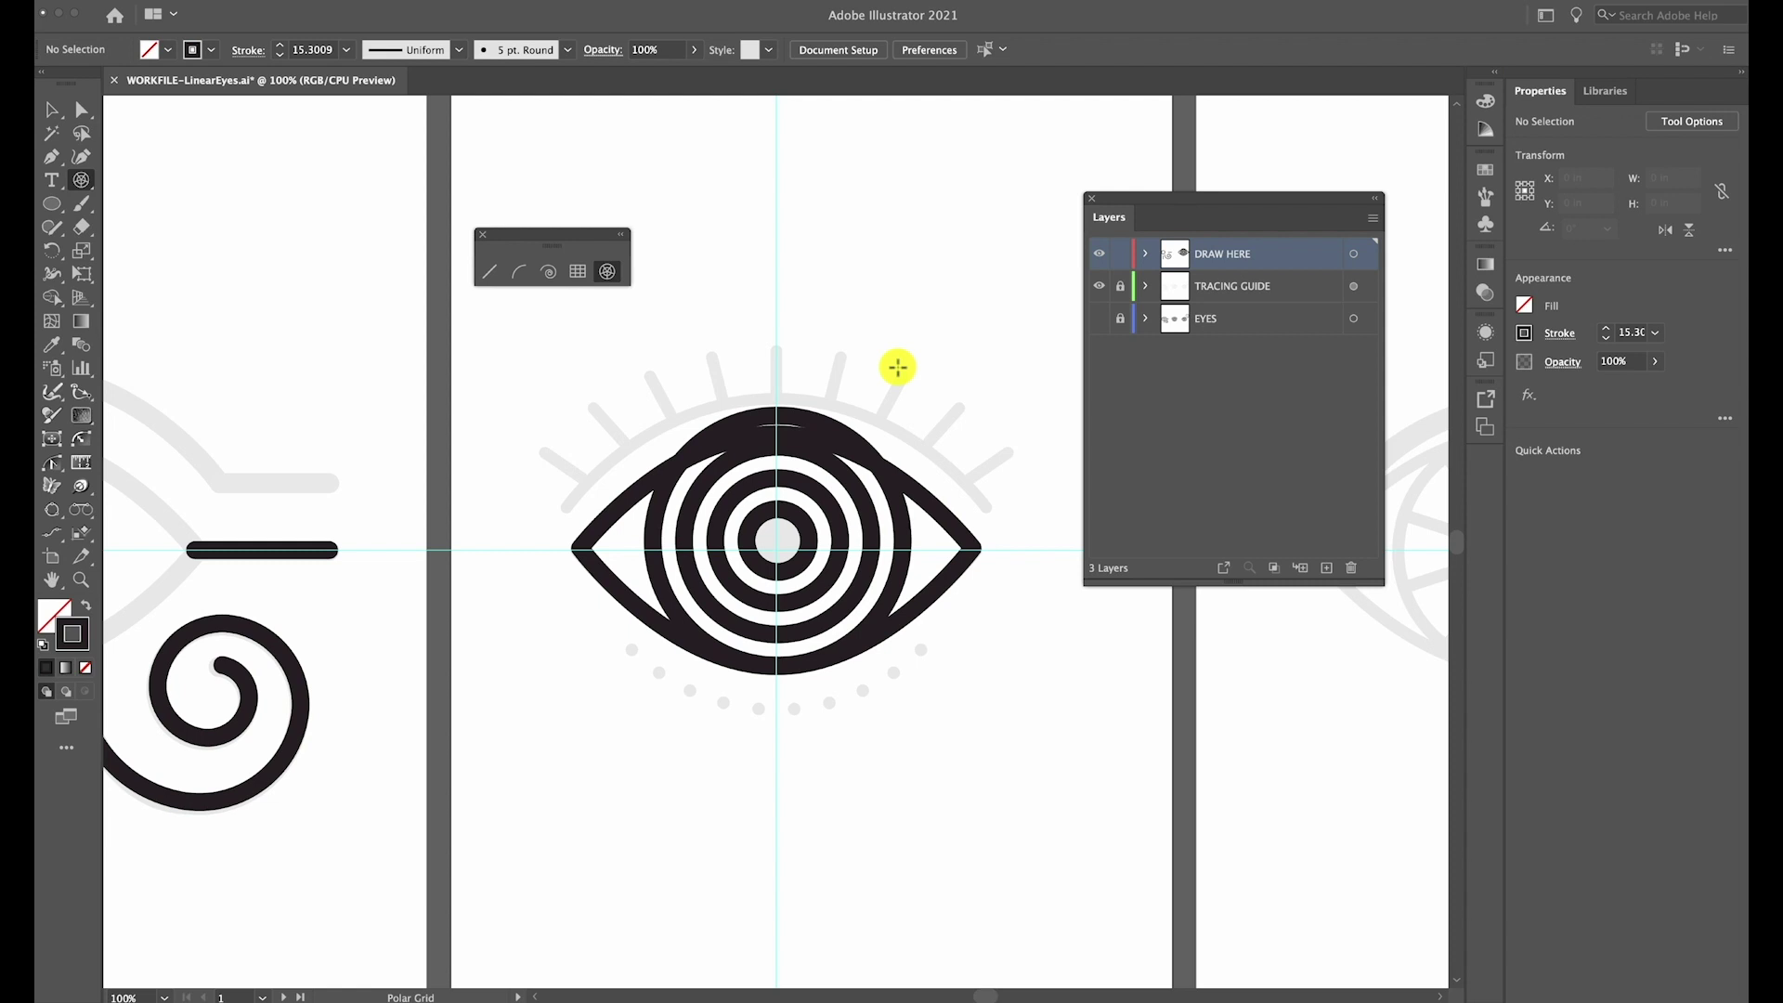
In outline view, cut the outermost ring with Scissors at its right and left crossings with the upper eyelid
{"action": "key", "text": "ctrl+y"}
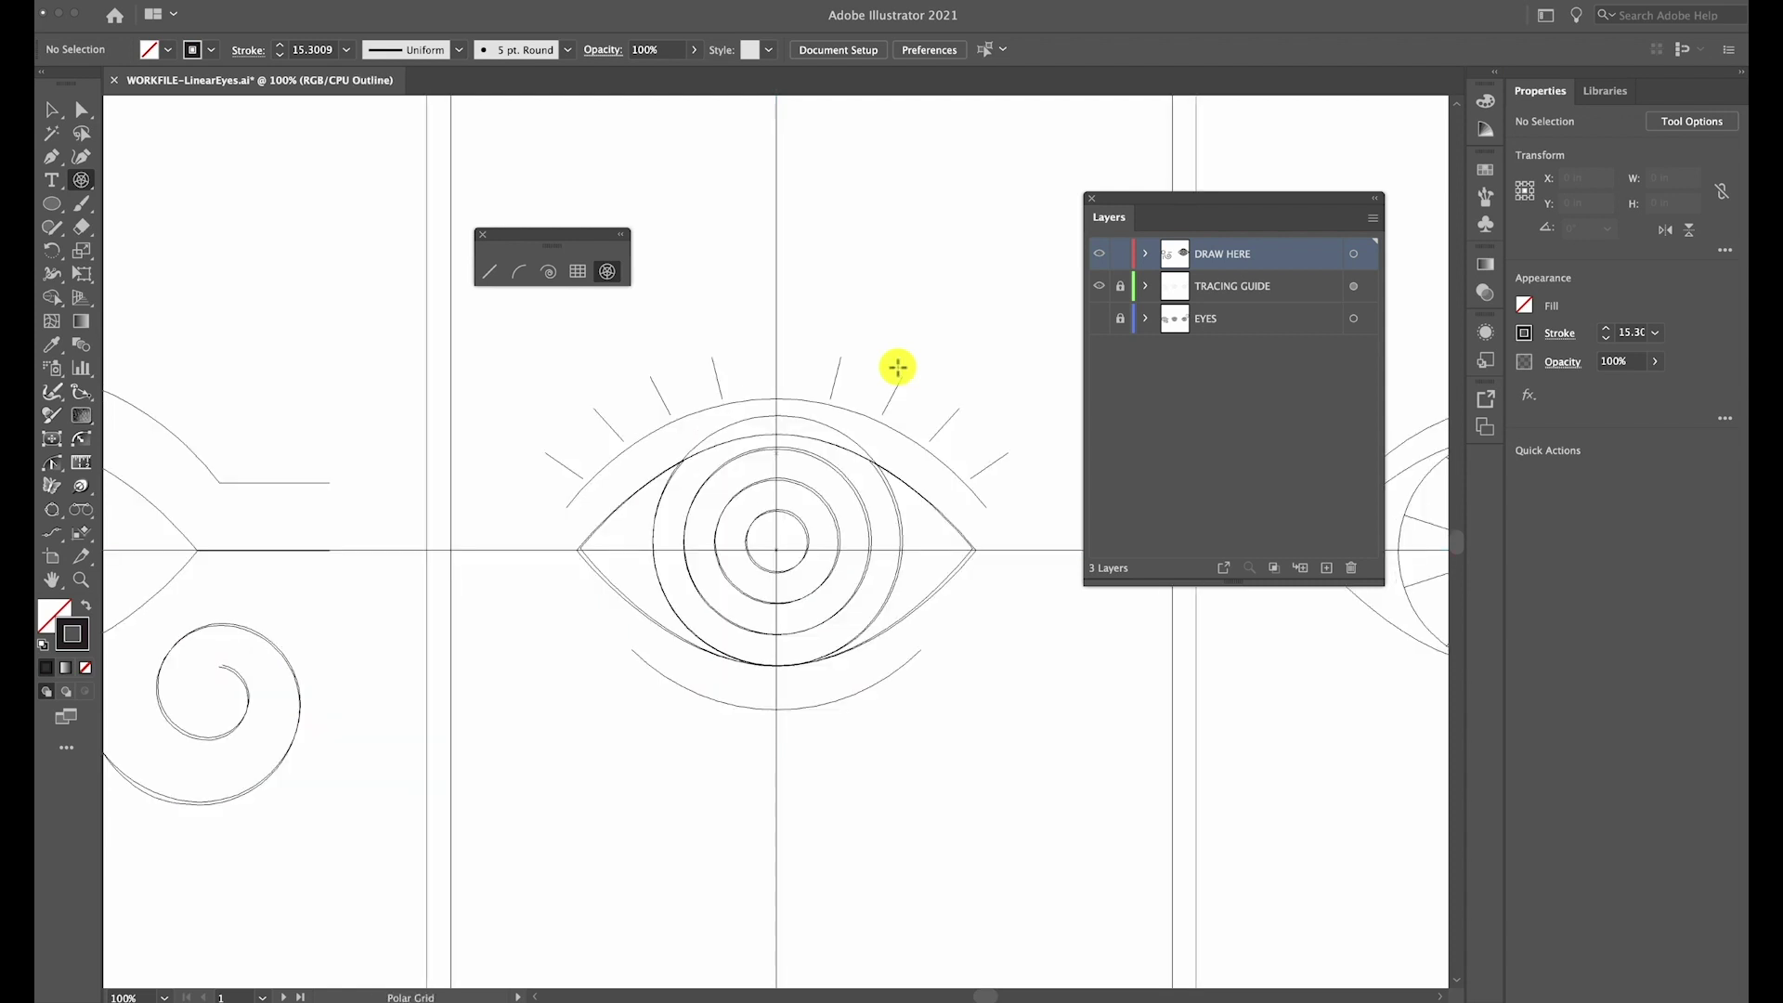
{"action": "key", "text": "ctrl+equal"}
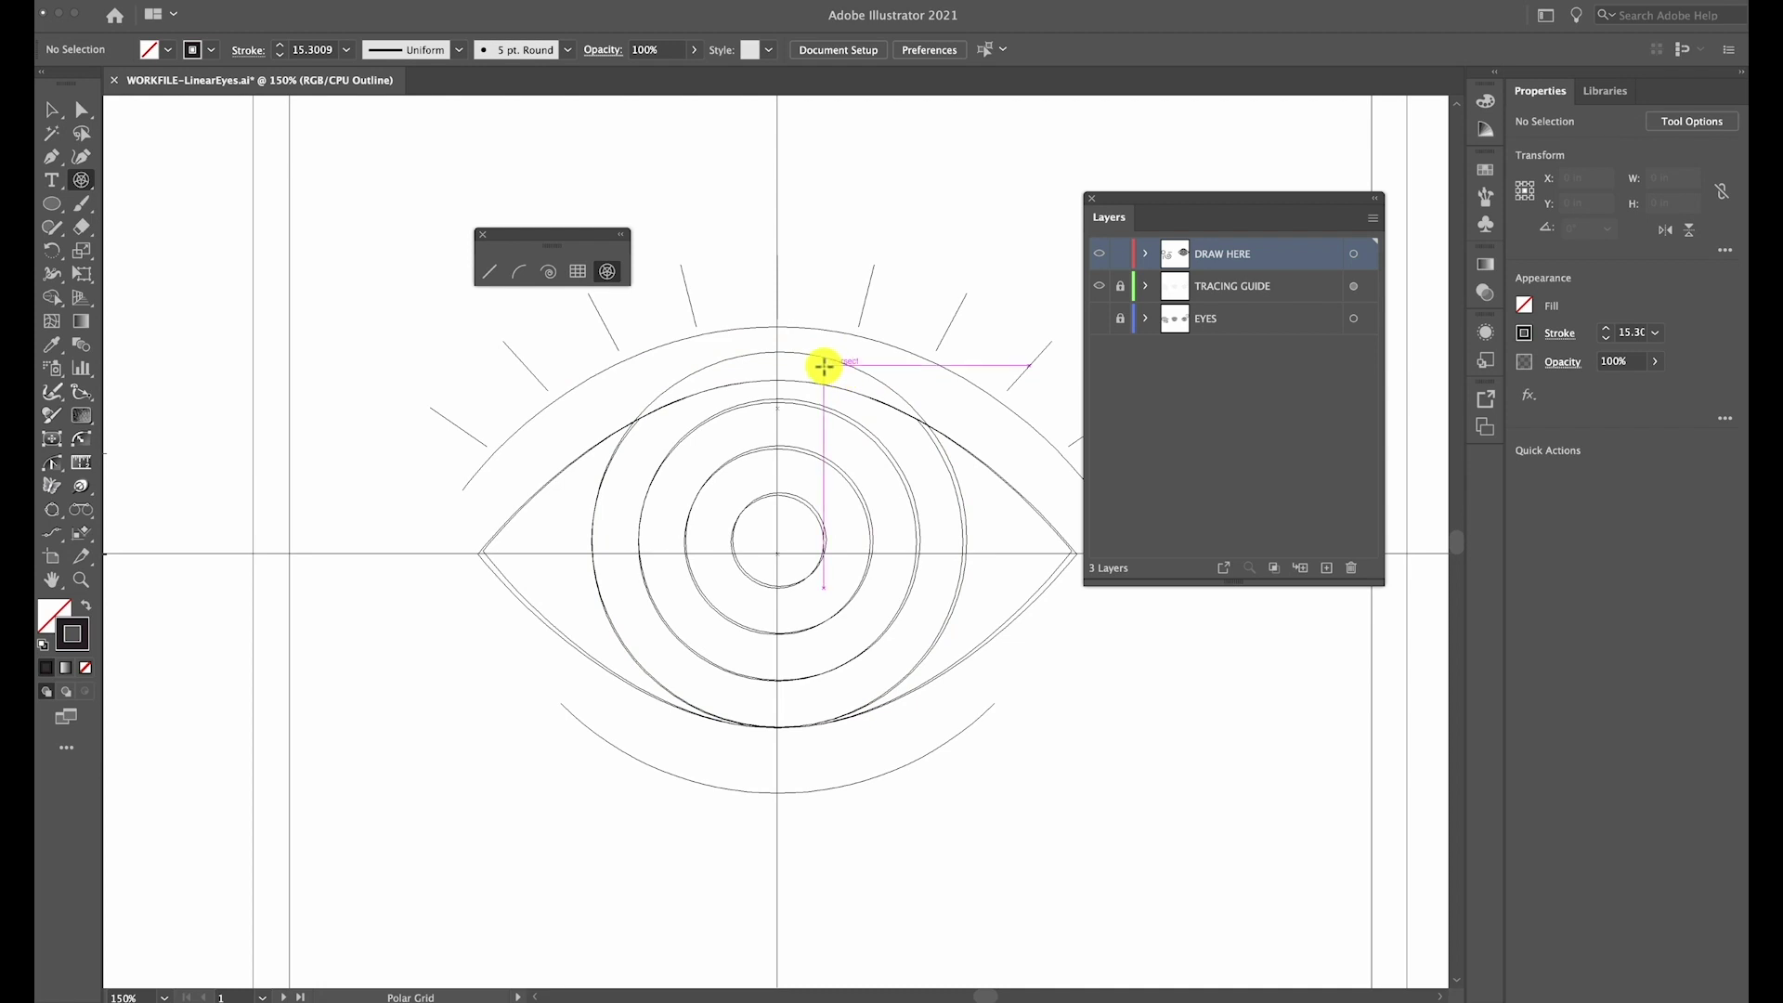
{"action": "key", "text": "c"}
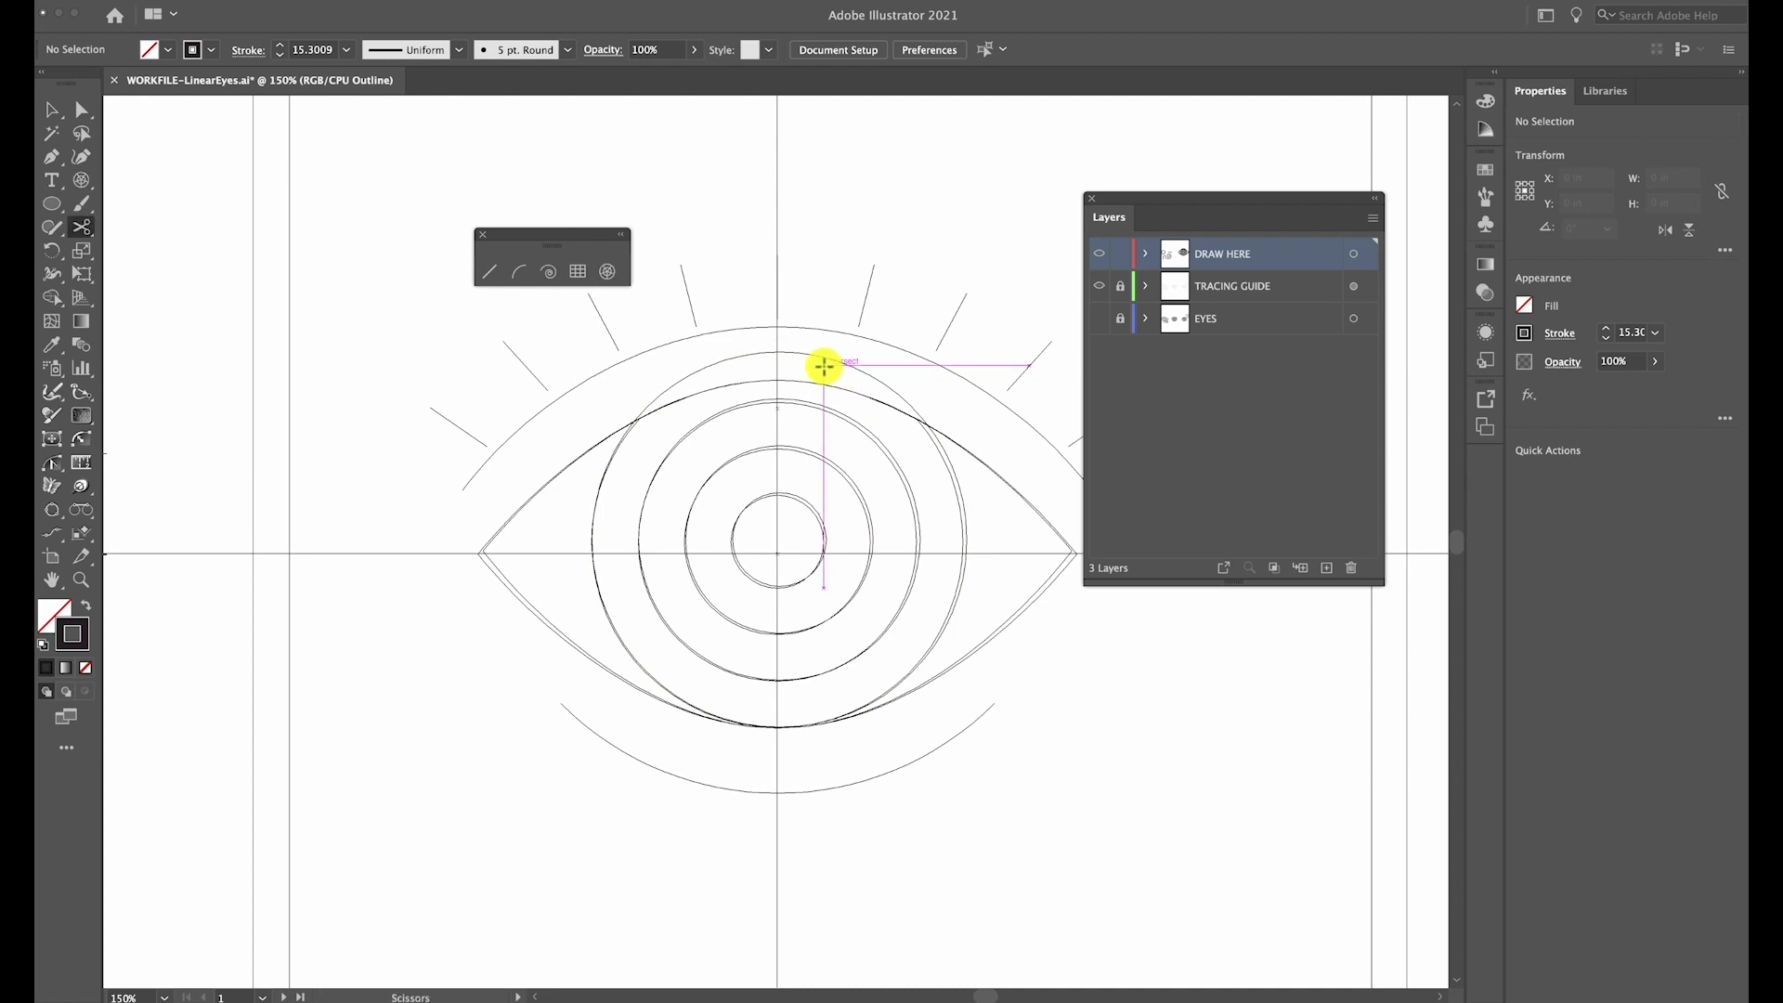
{"action": "left_click", "coordinate": [83, 228]}
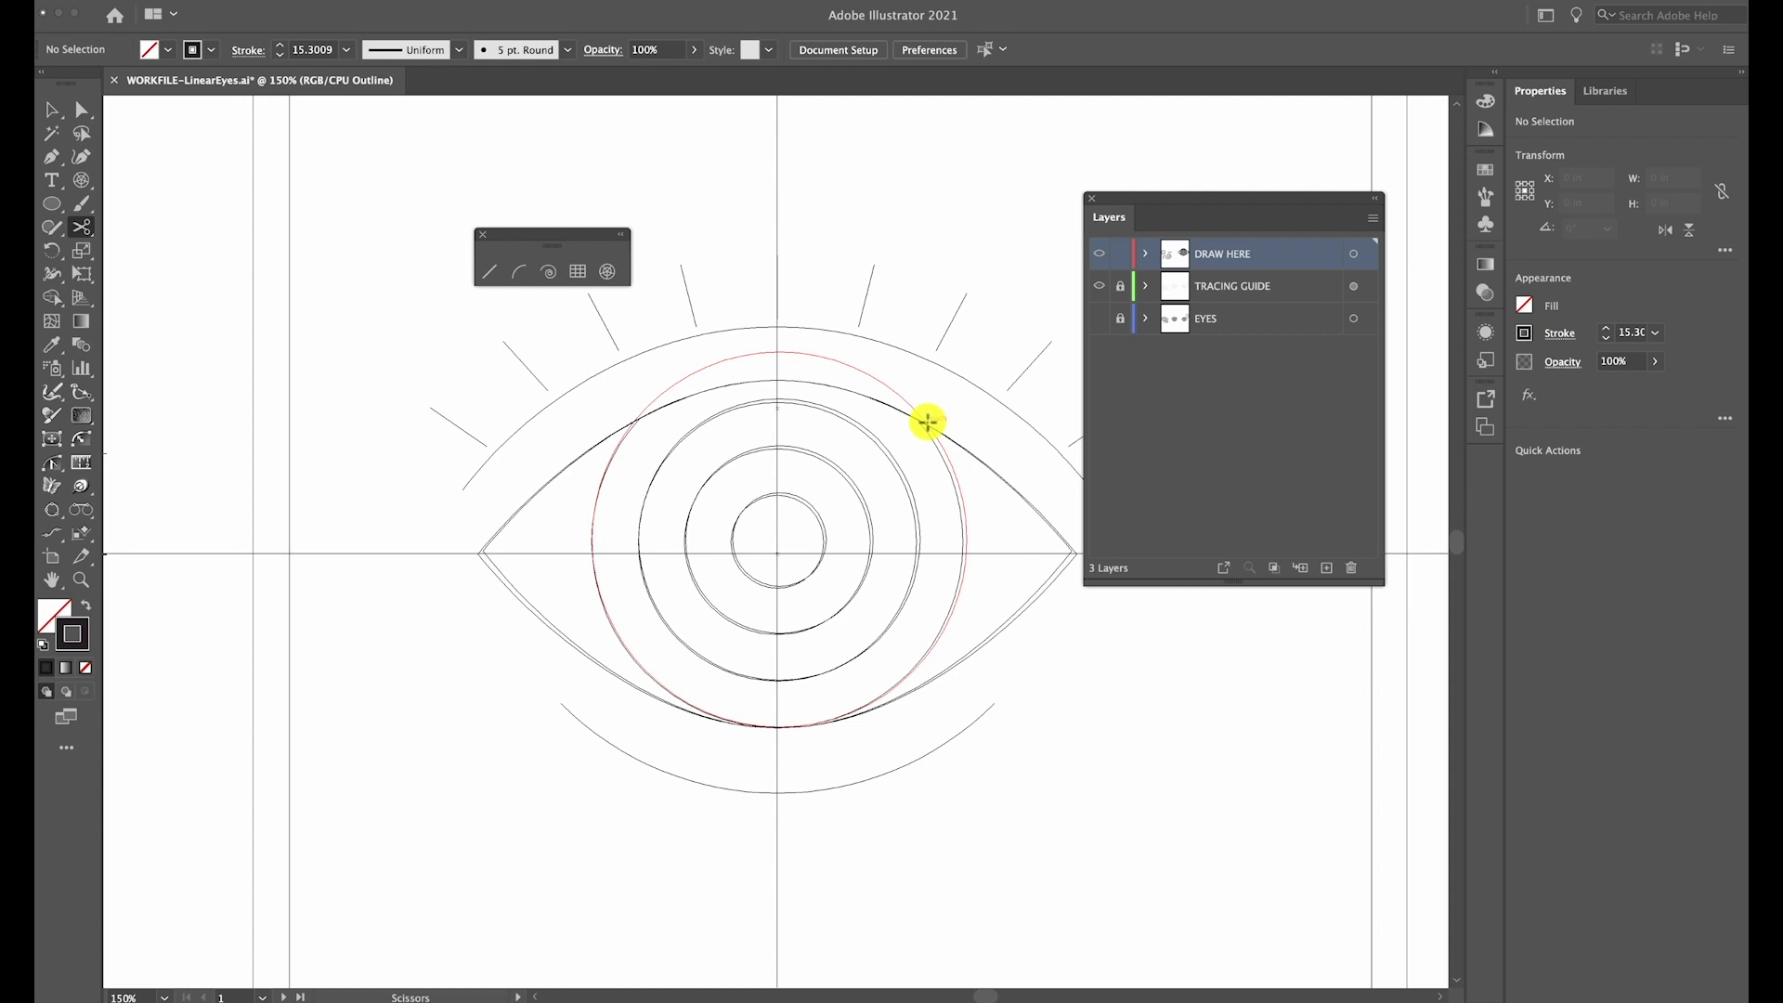
{"action": "left_click", "coordinate": [928, 422]}
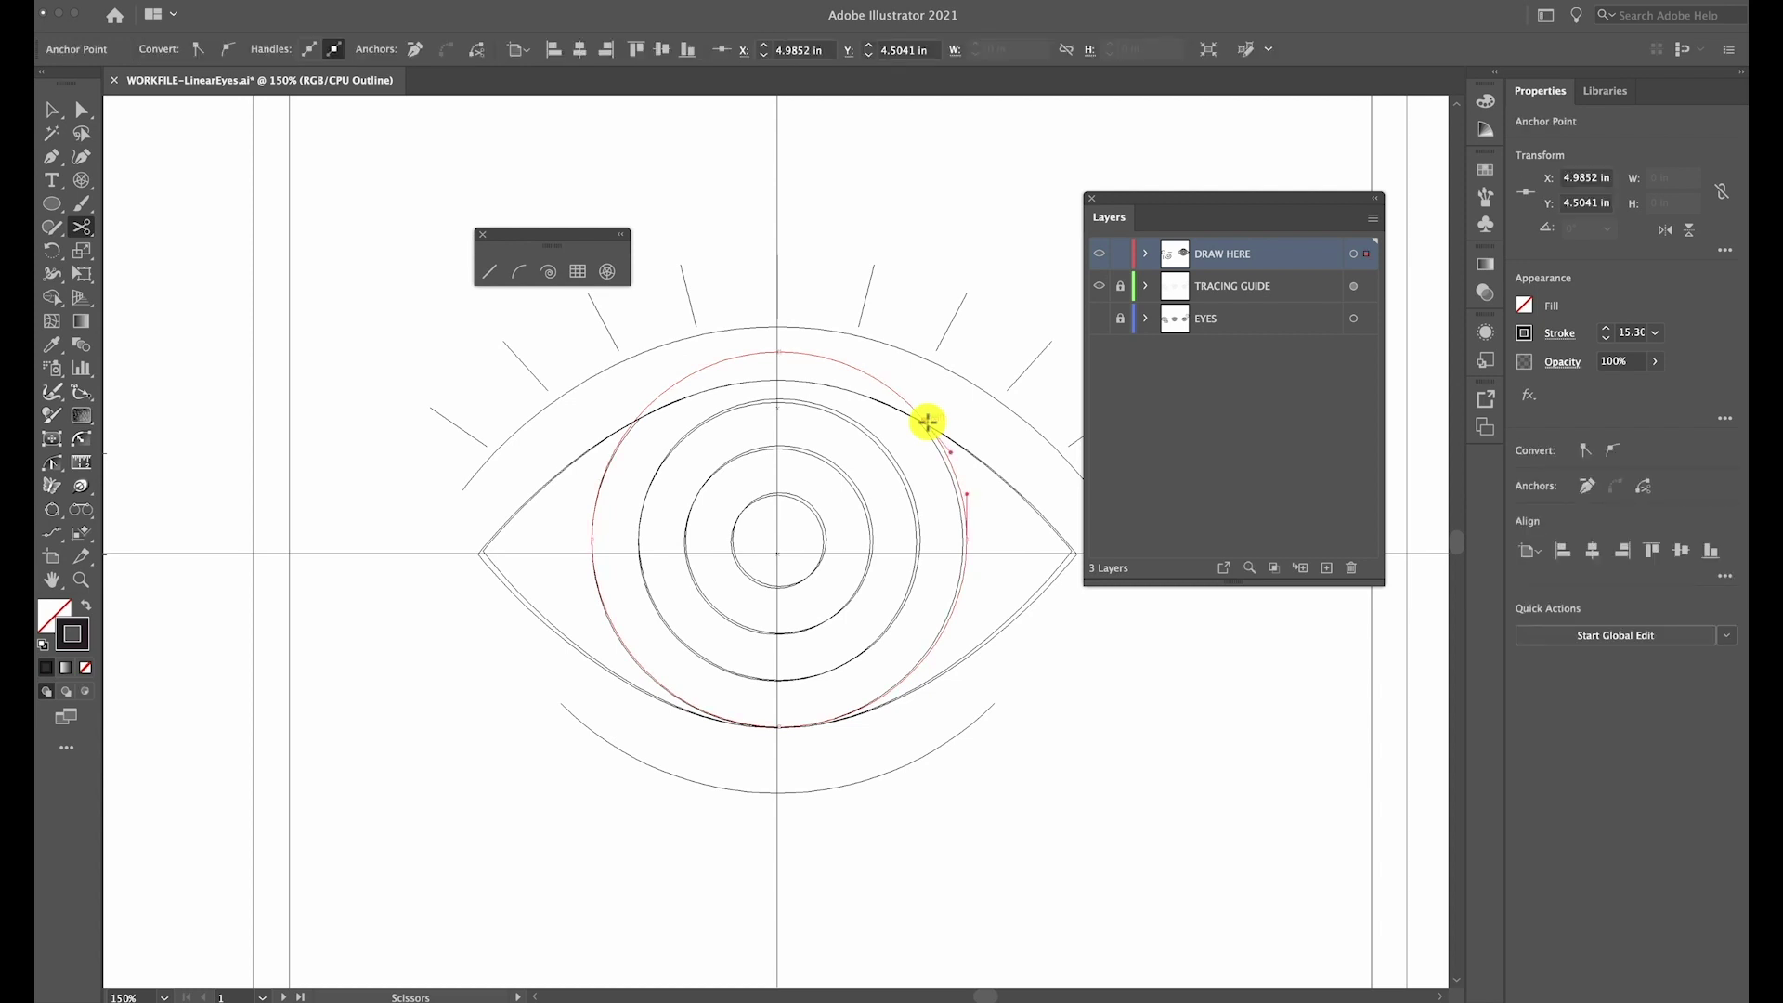
{"action": "left_click", "coordinate": [636, 419]}
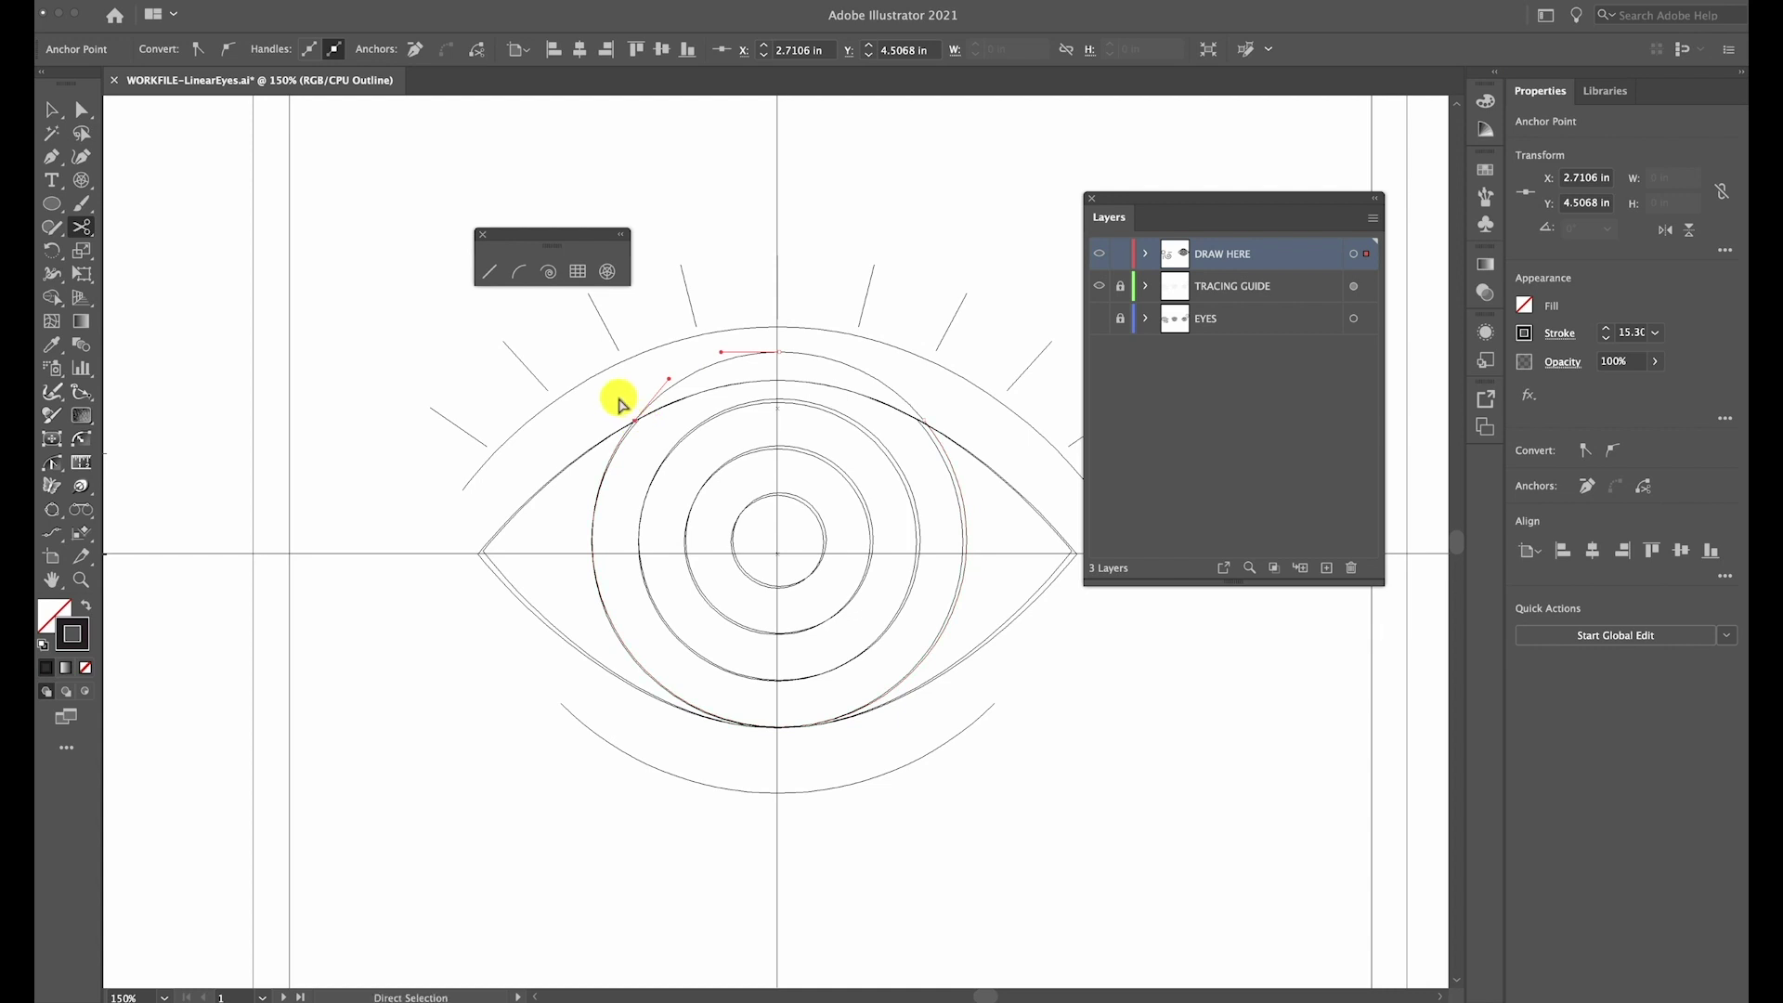
Delete the cut arc of the outermost ring that rises above the upper eyelid
{"action": "key", "text": "ctrl+shift+a"}
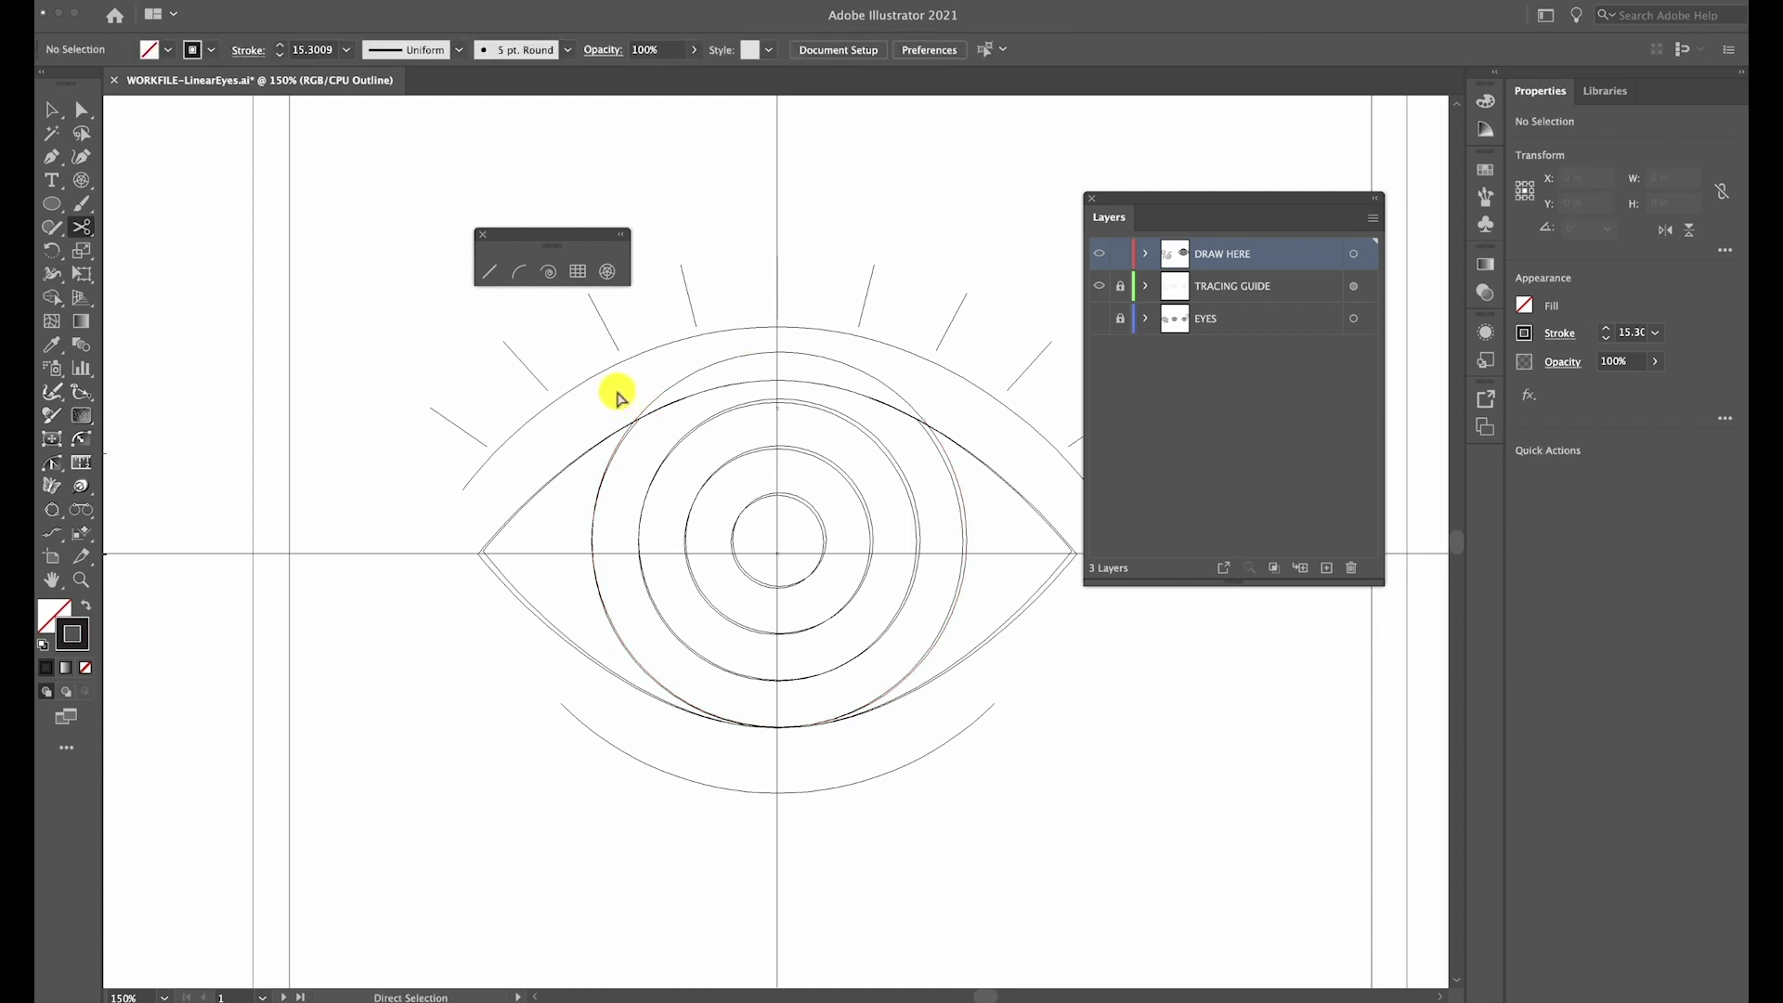
{"action": "left_click", "coordinate": [663, 397]}
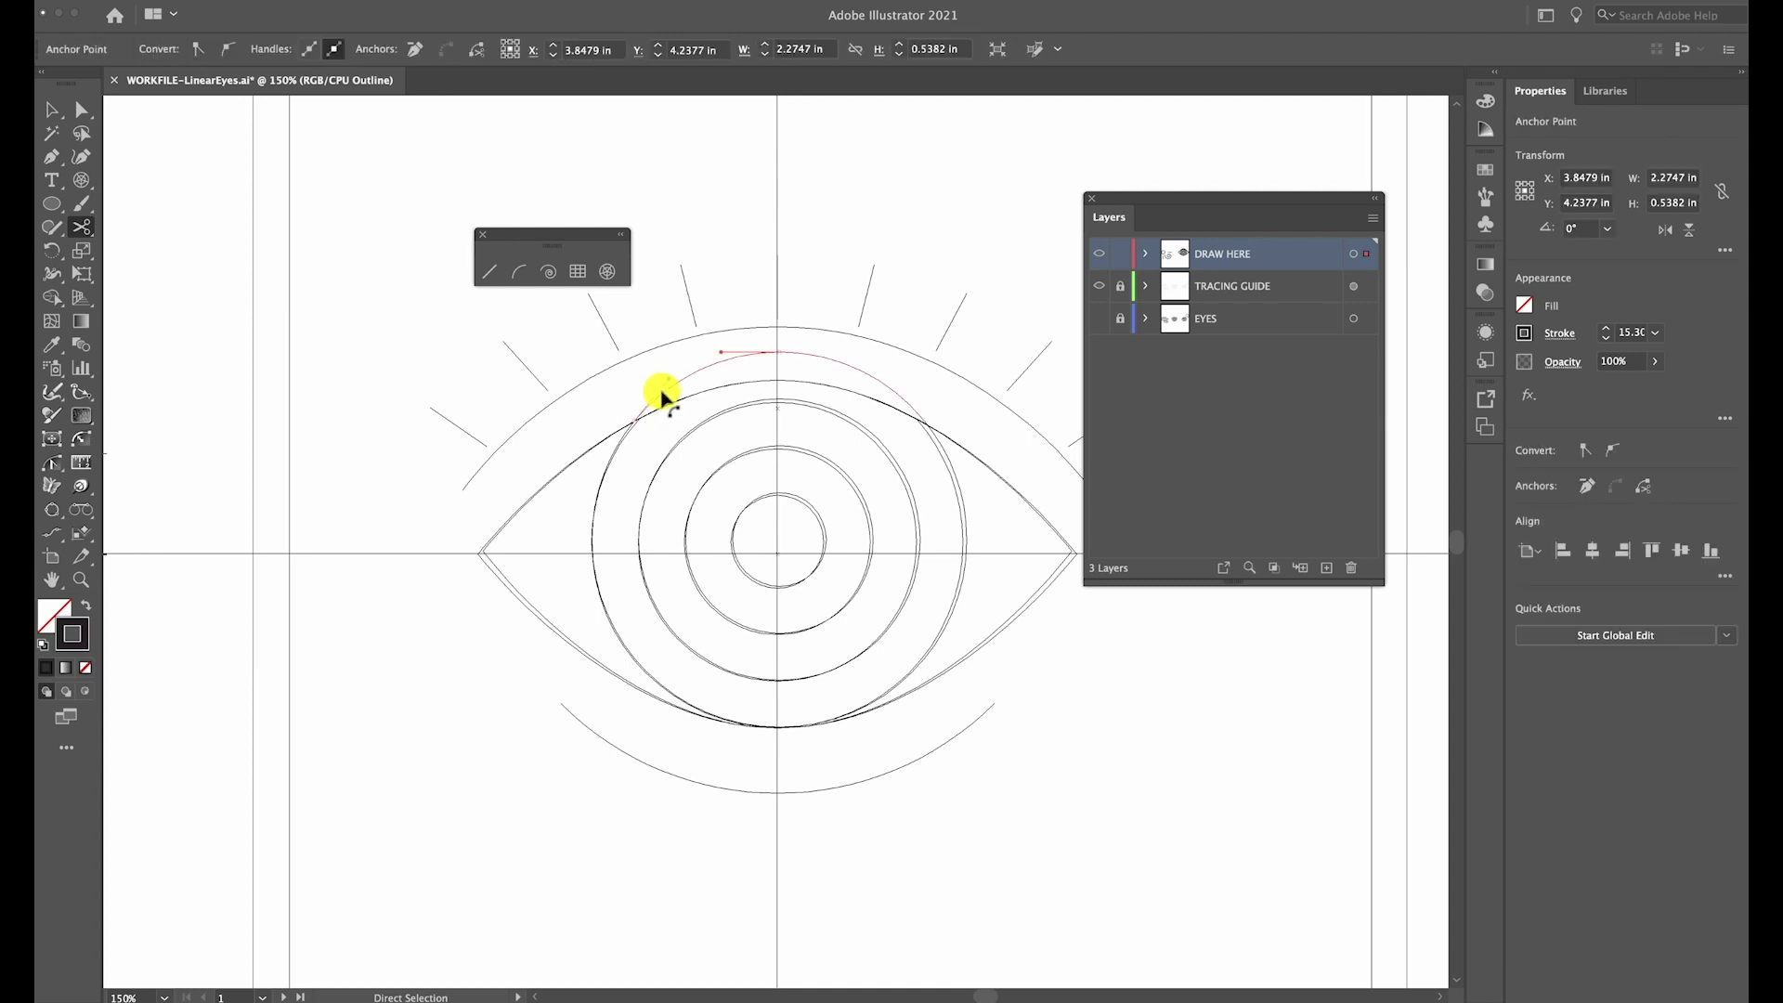
{"action": "key", "text": "c"}
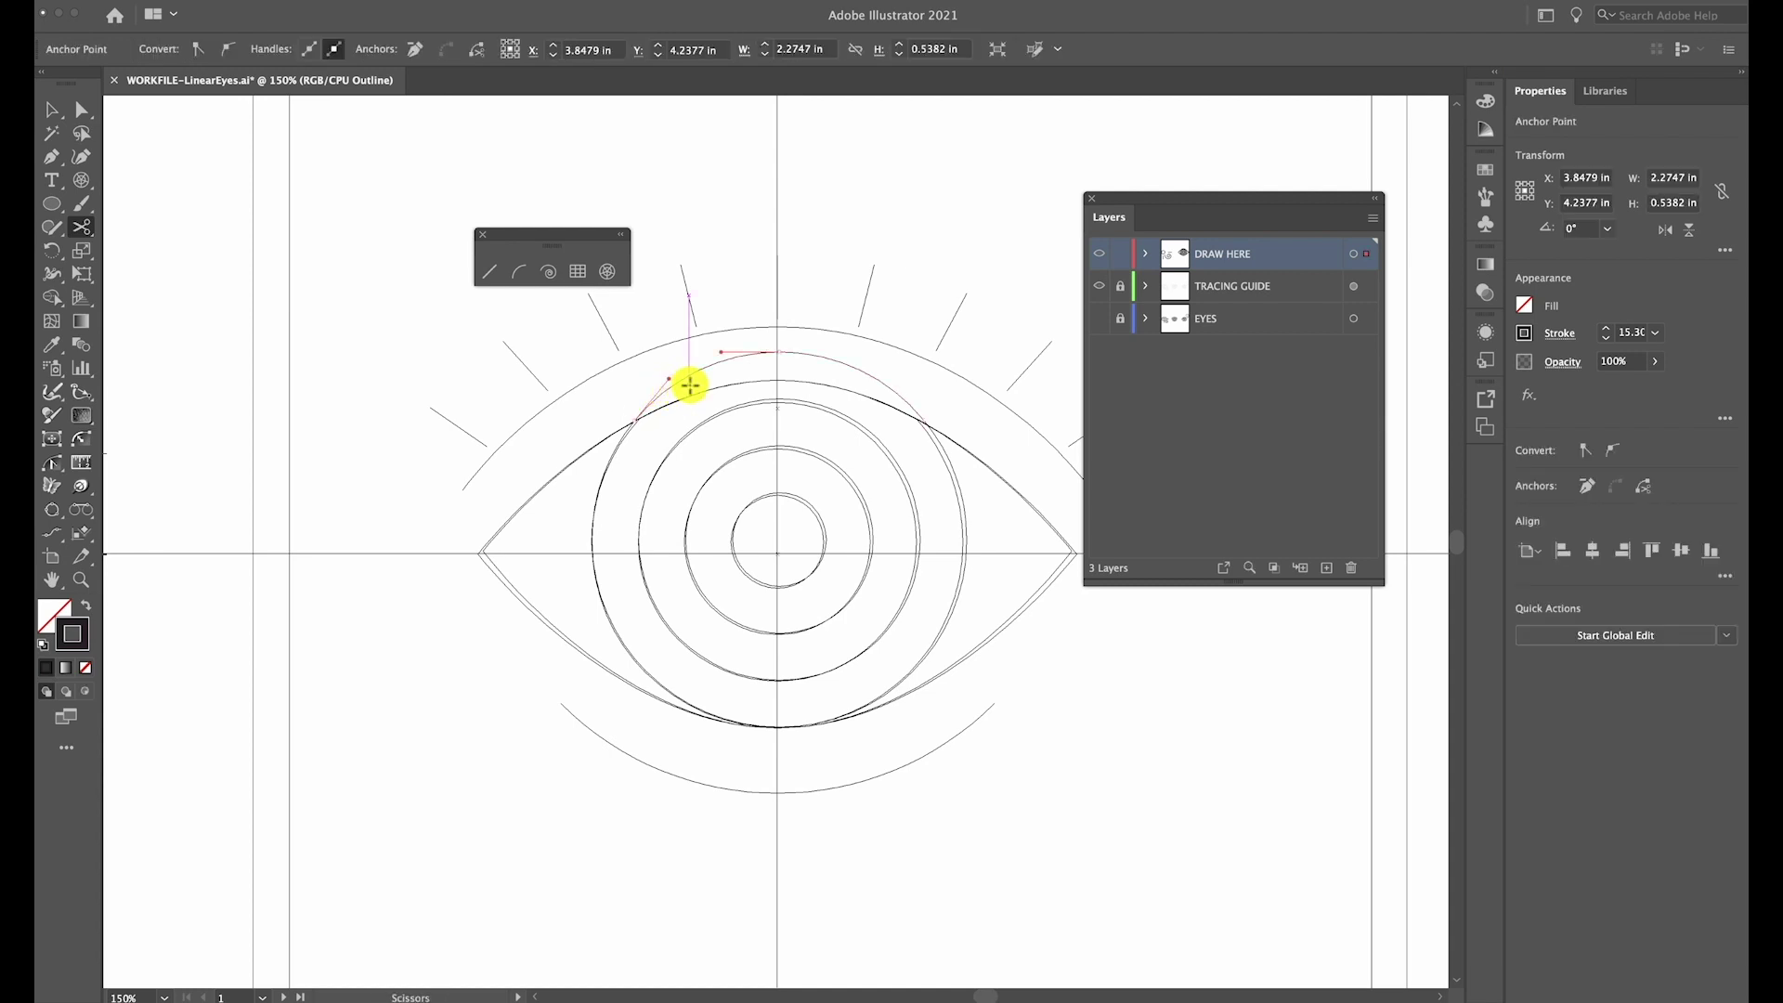
{"action": "left_click", "coordinate": [689, 384]}
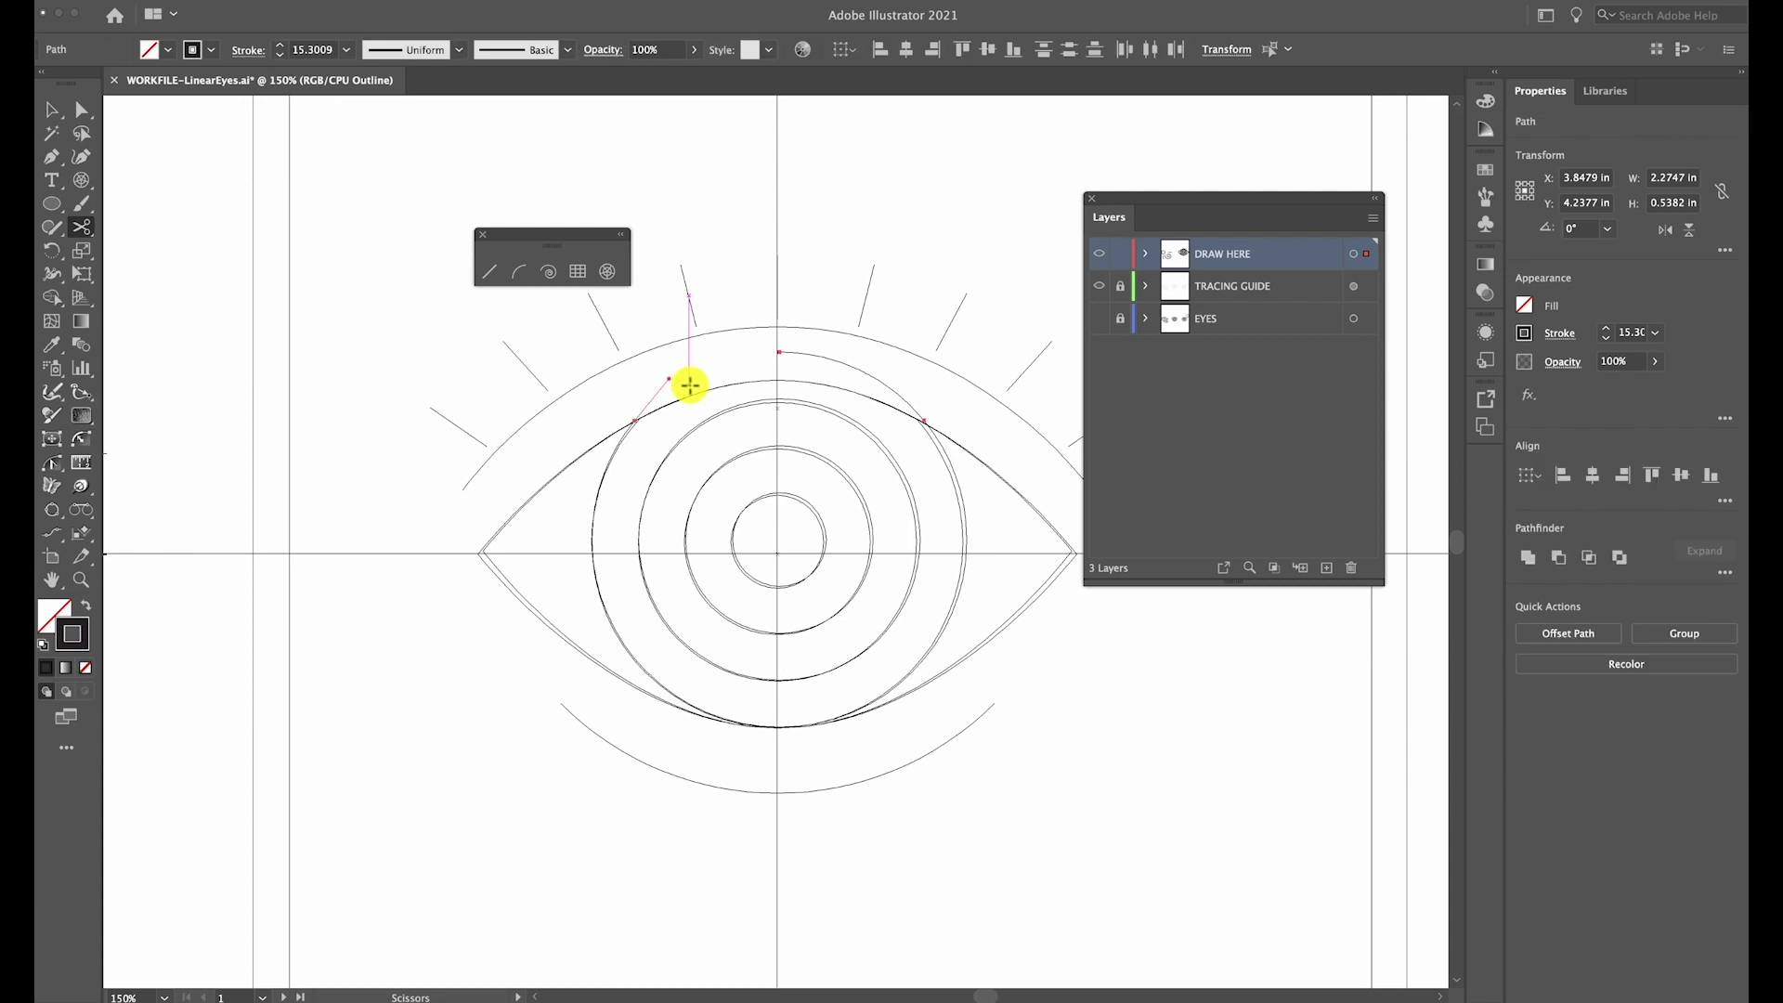
{"action": "key", "text": "ctrl+shift+a"}
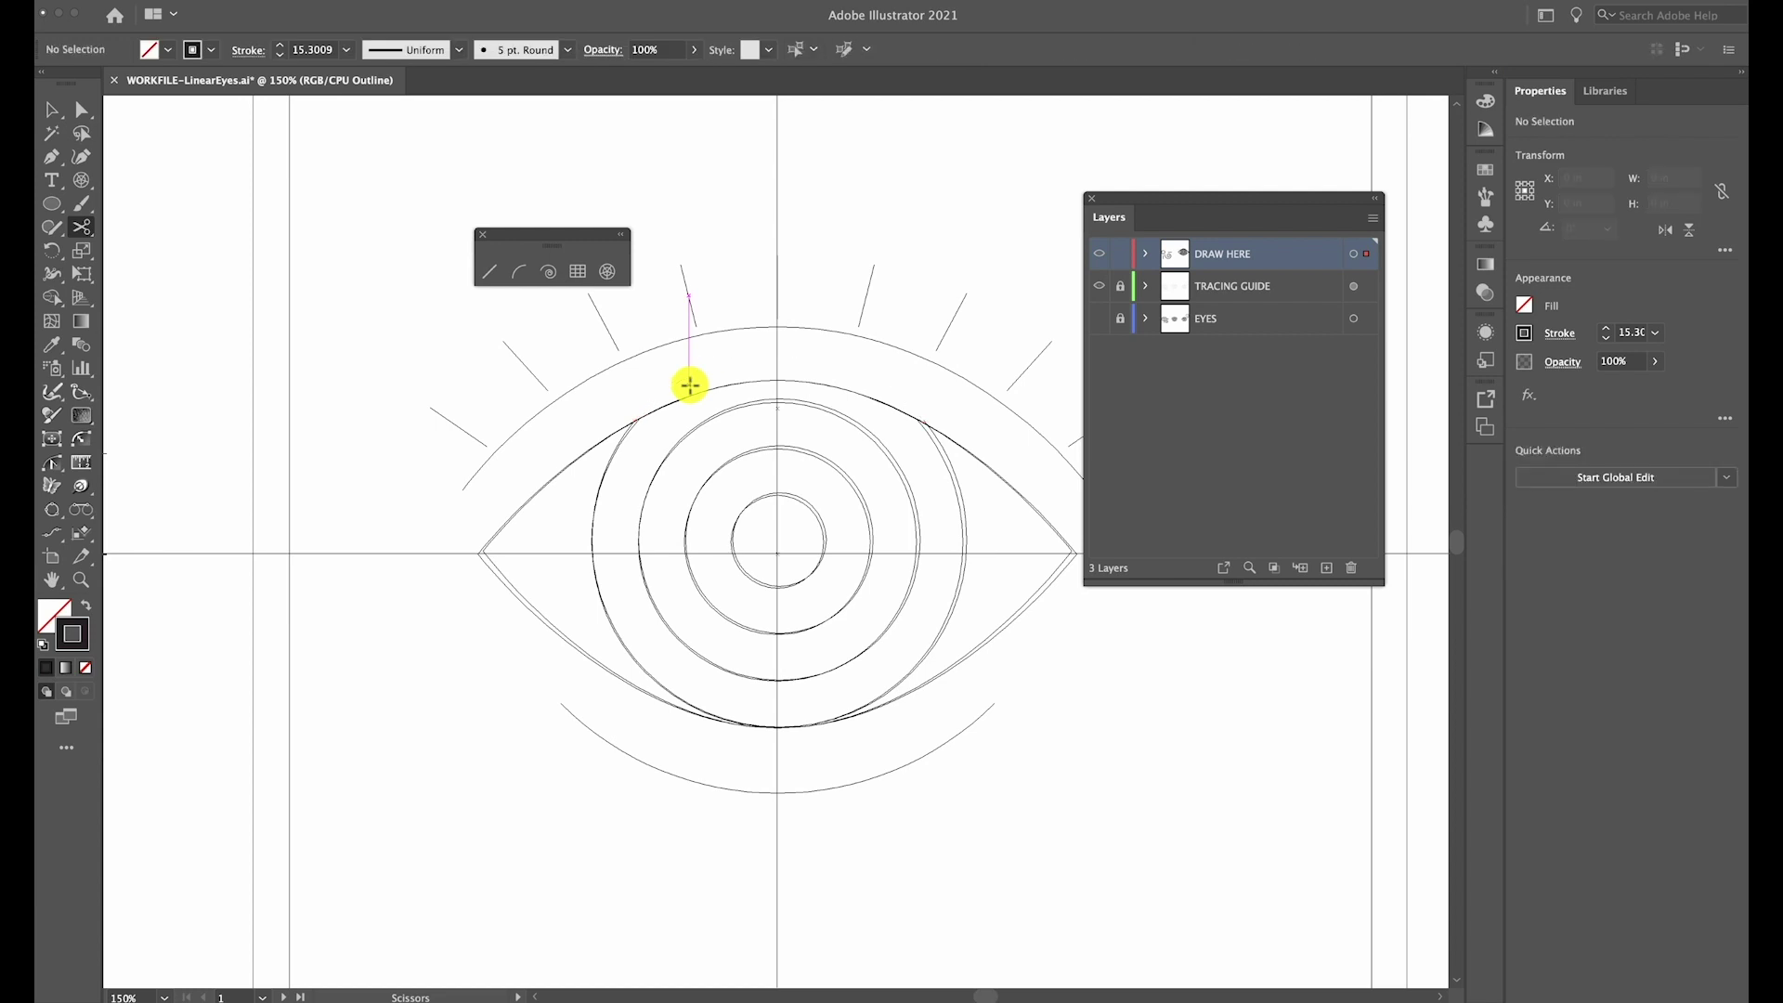
Adjust the outermost ring's right cut end to meet the upper eyelid line, and return to preview view
{"action": "key", "text": "ctrl+plus"}
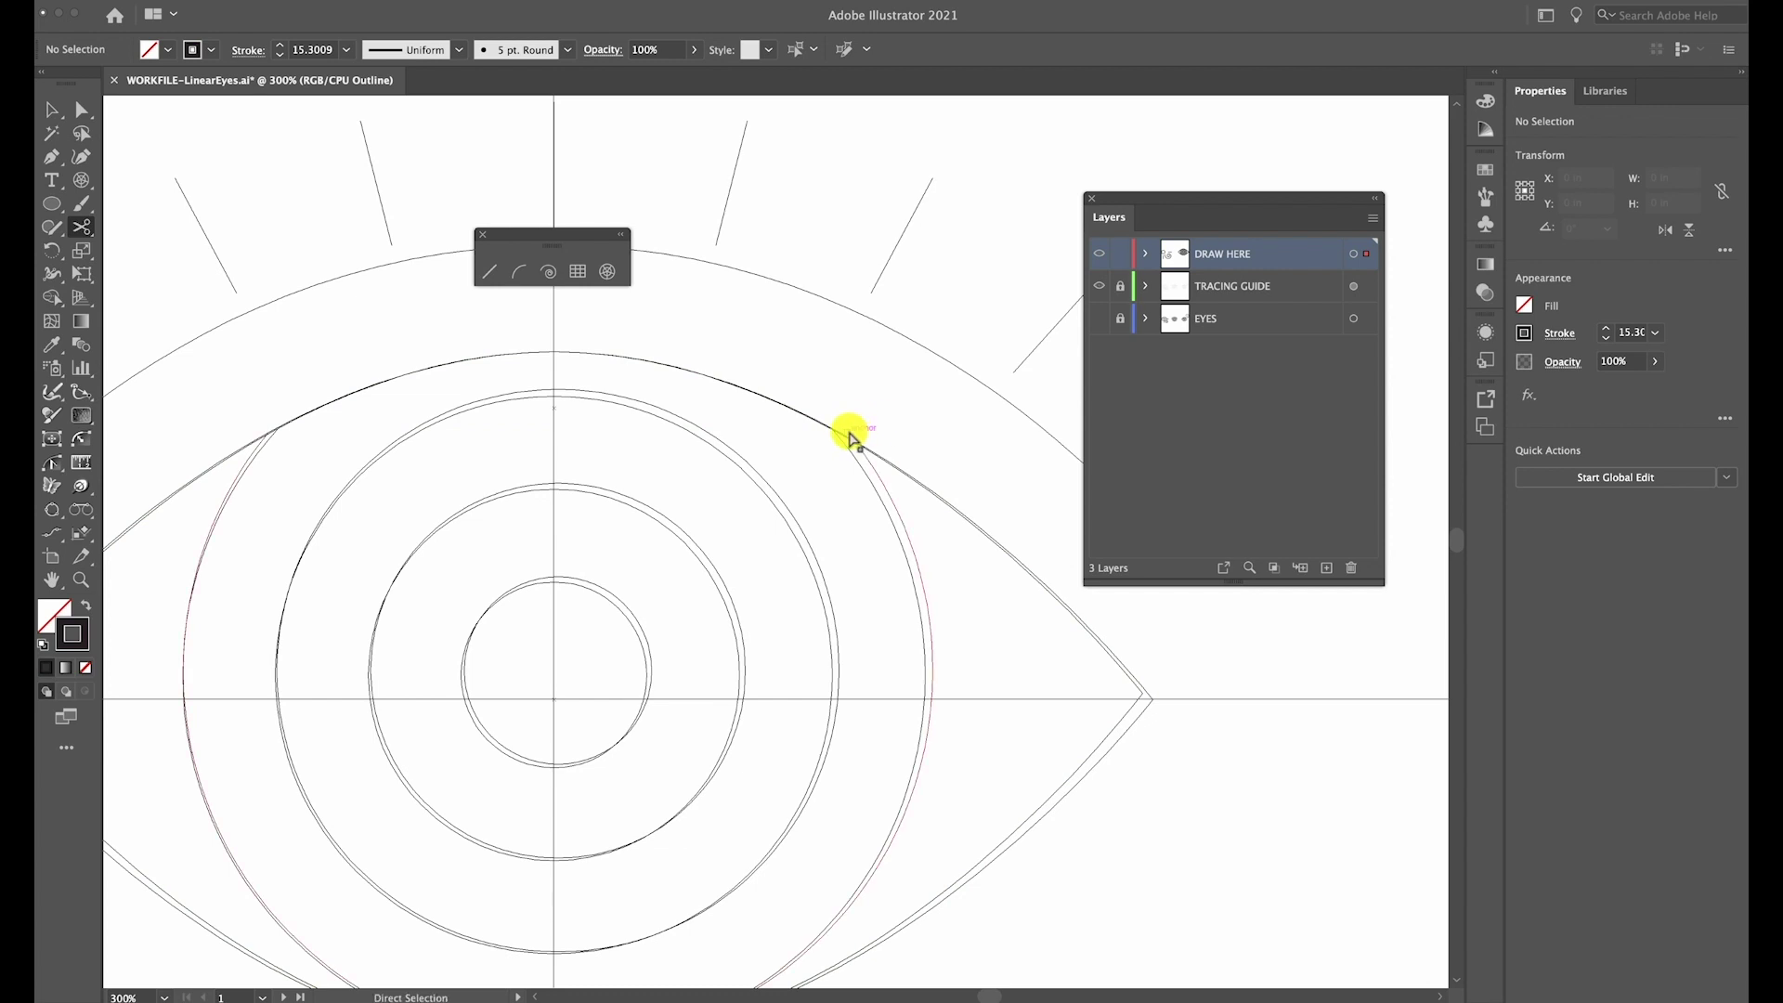
{"action": "left_click", "coordinate": [848, 434], "text": "ctrl"}
{"action": "left_click", "coordinate": [847, 431]}
{"action": "left_click_drag", "start_coordinate": [847, 432], "coordinate": [845, 435]}
{"action": "left_click", "coordinate": [885, 414], "text": "ctrl"}
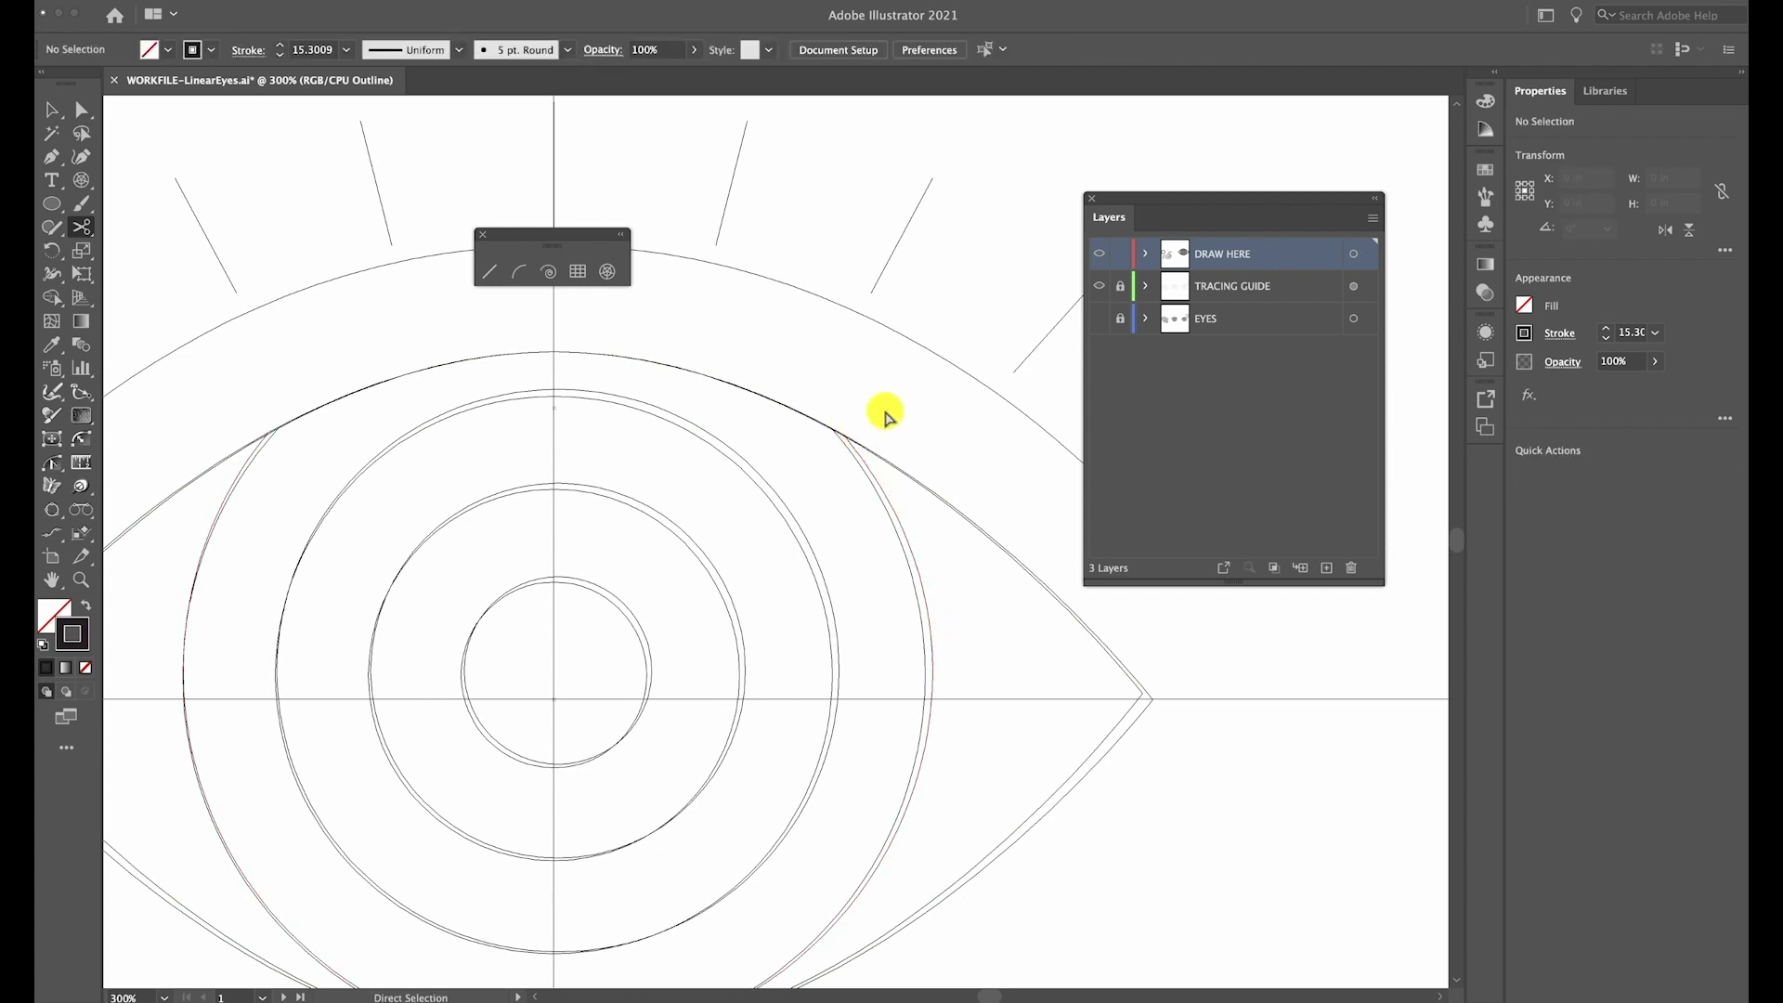
{"action": "key", "text": "ctrl+minus"}
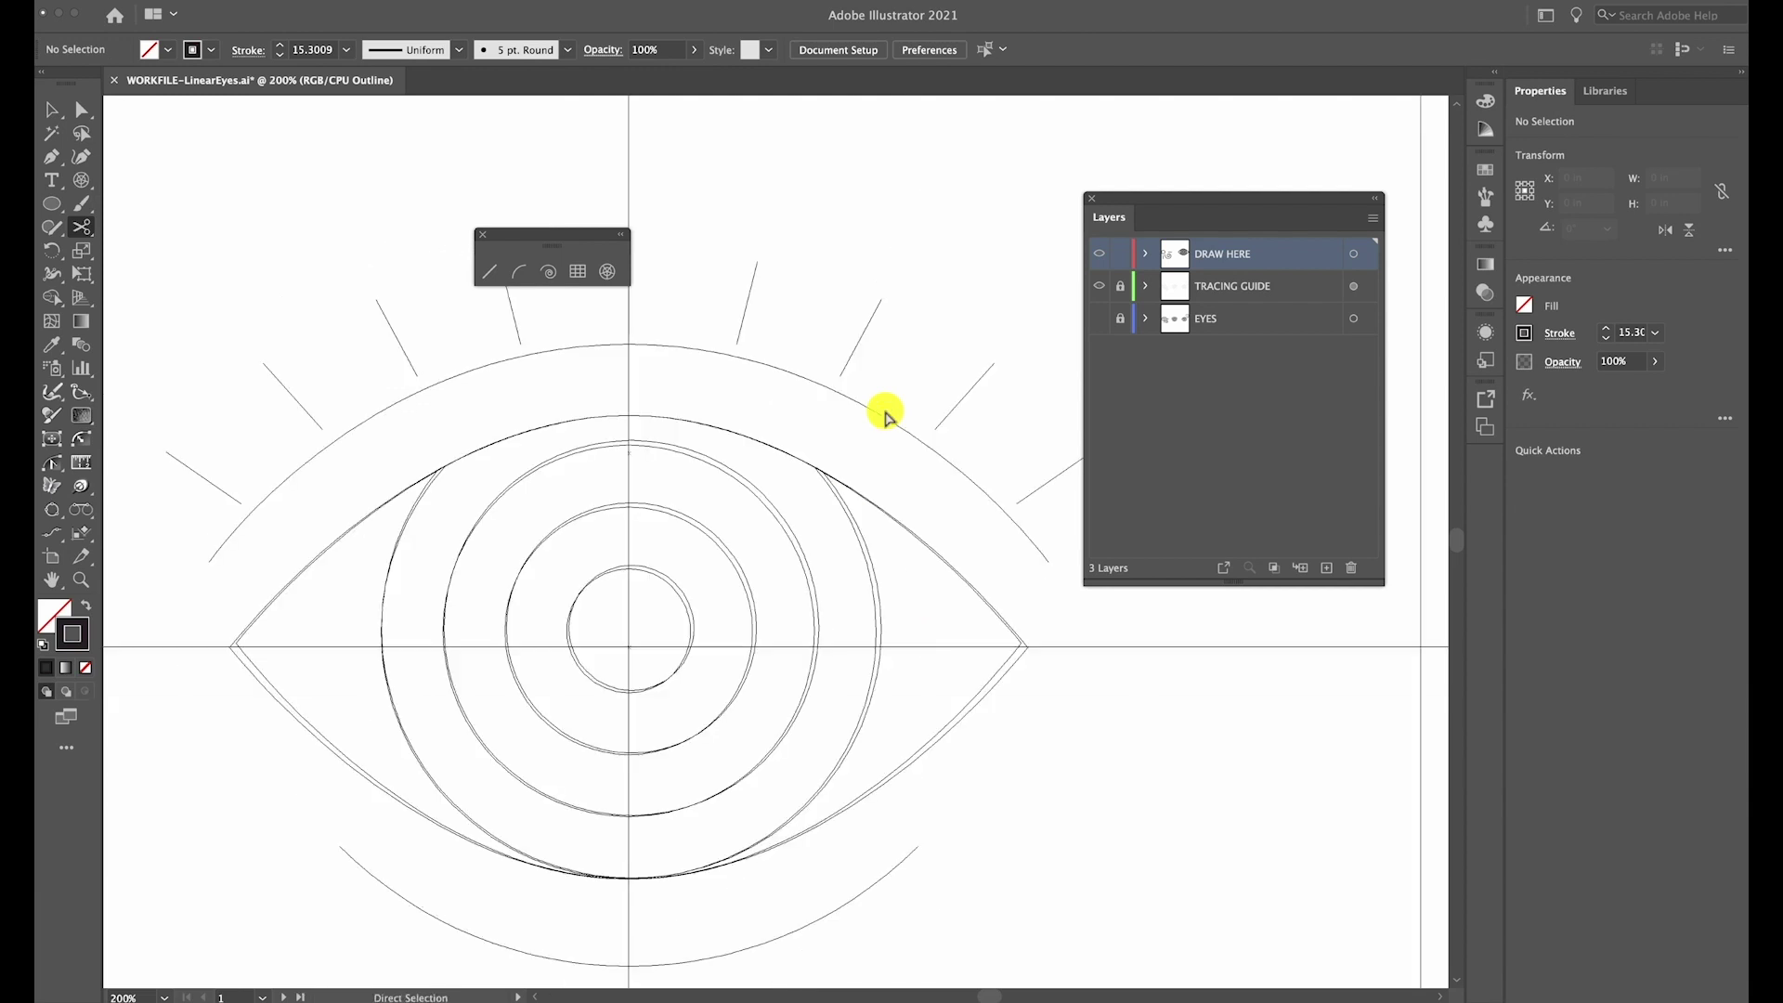
{"action": "key", "text": "ctrl+minus"}
{"action": "key", "text": "ctrl+minus"}
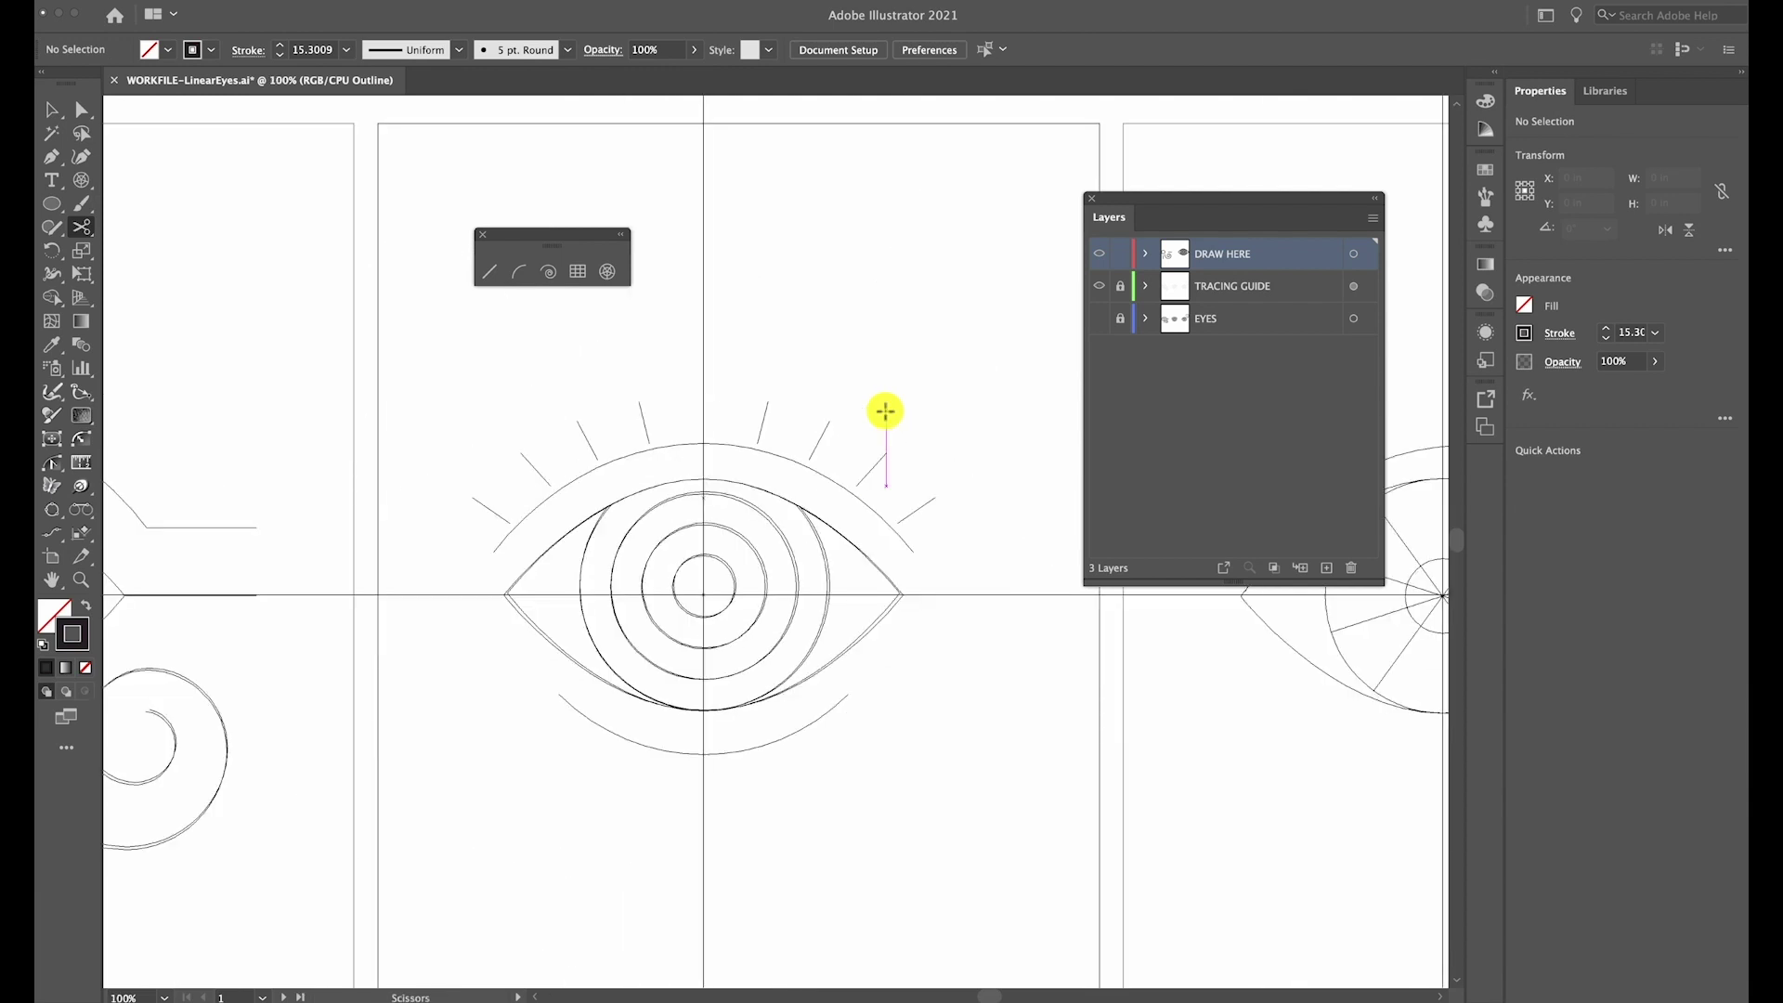
{"action": "key", "text": "ctrl+y"}
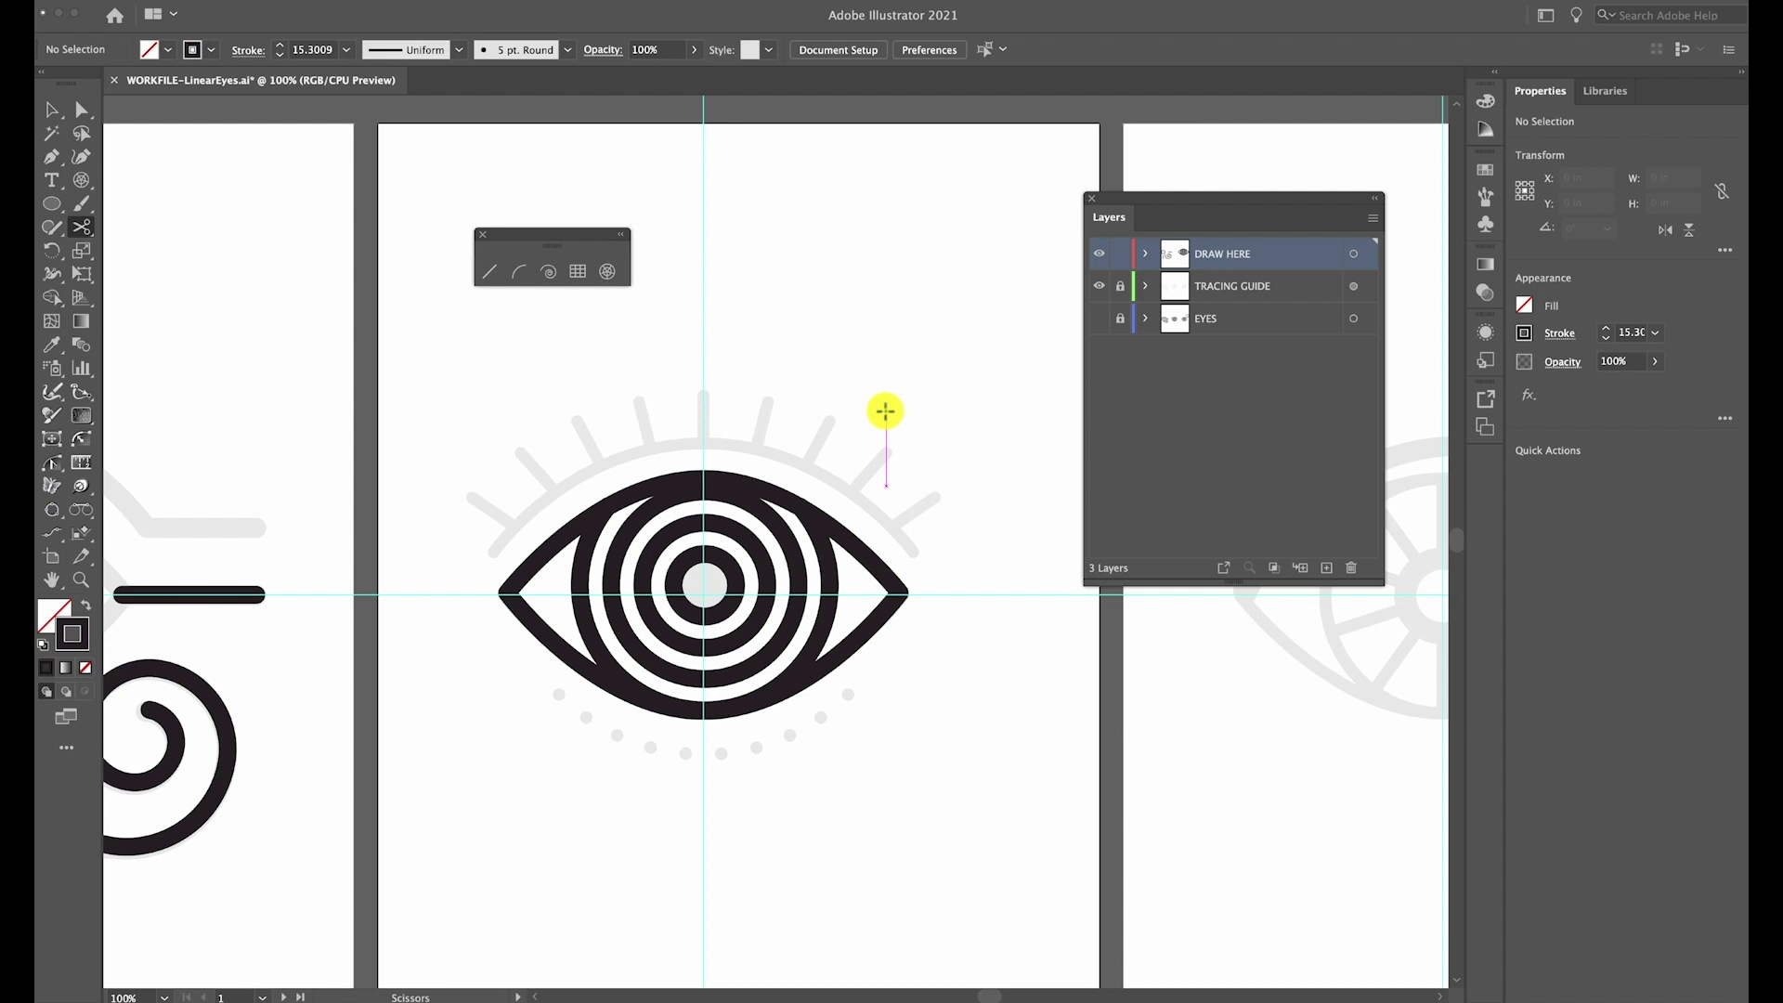
{"action": "scroll", "coordinate": [912, 402], "scroll_direction": "left", "scroll_amount": 3}
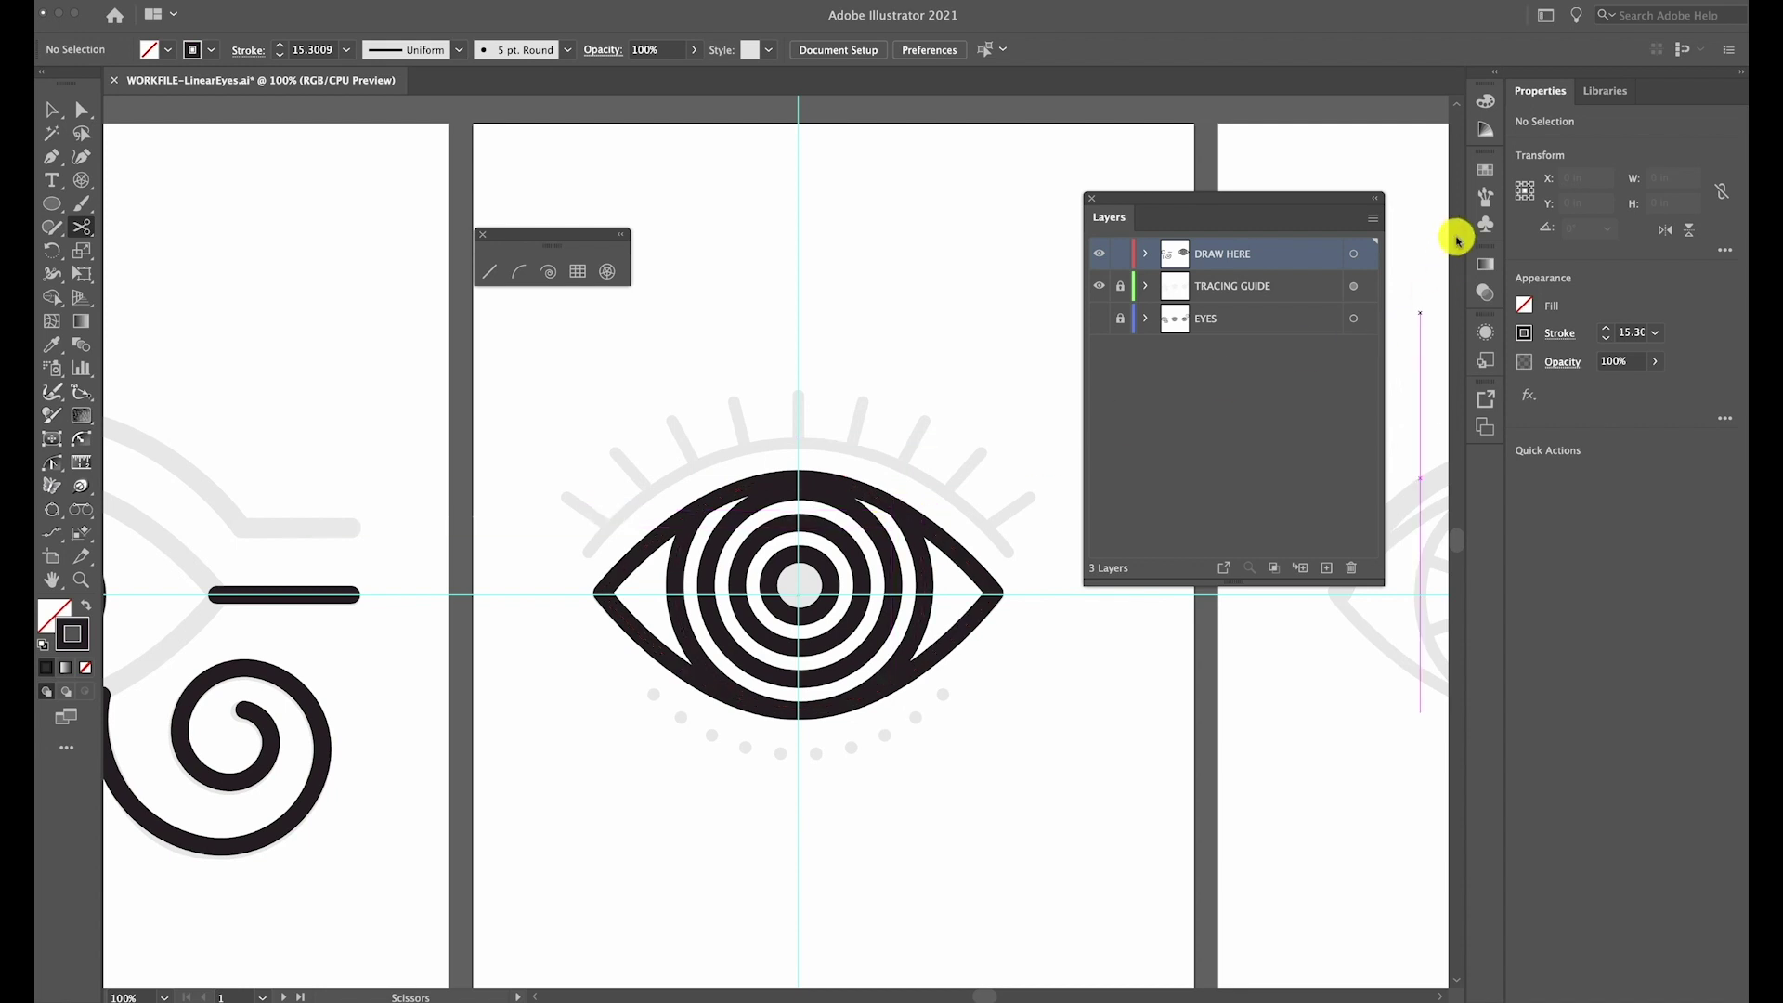
Show the stroke settings, give the grouped iris rings a butt cap, and deselect them
{"action": "left_click", "coordinate": [306, 0]}
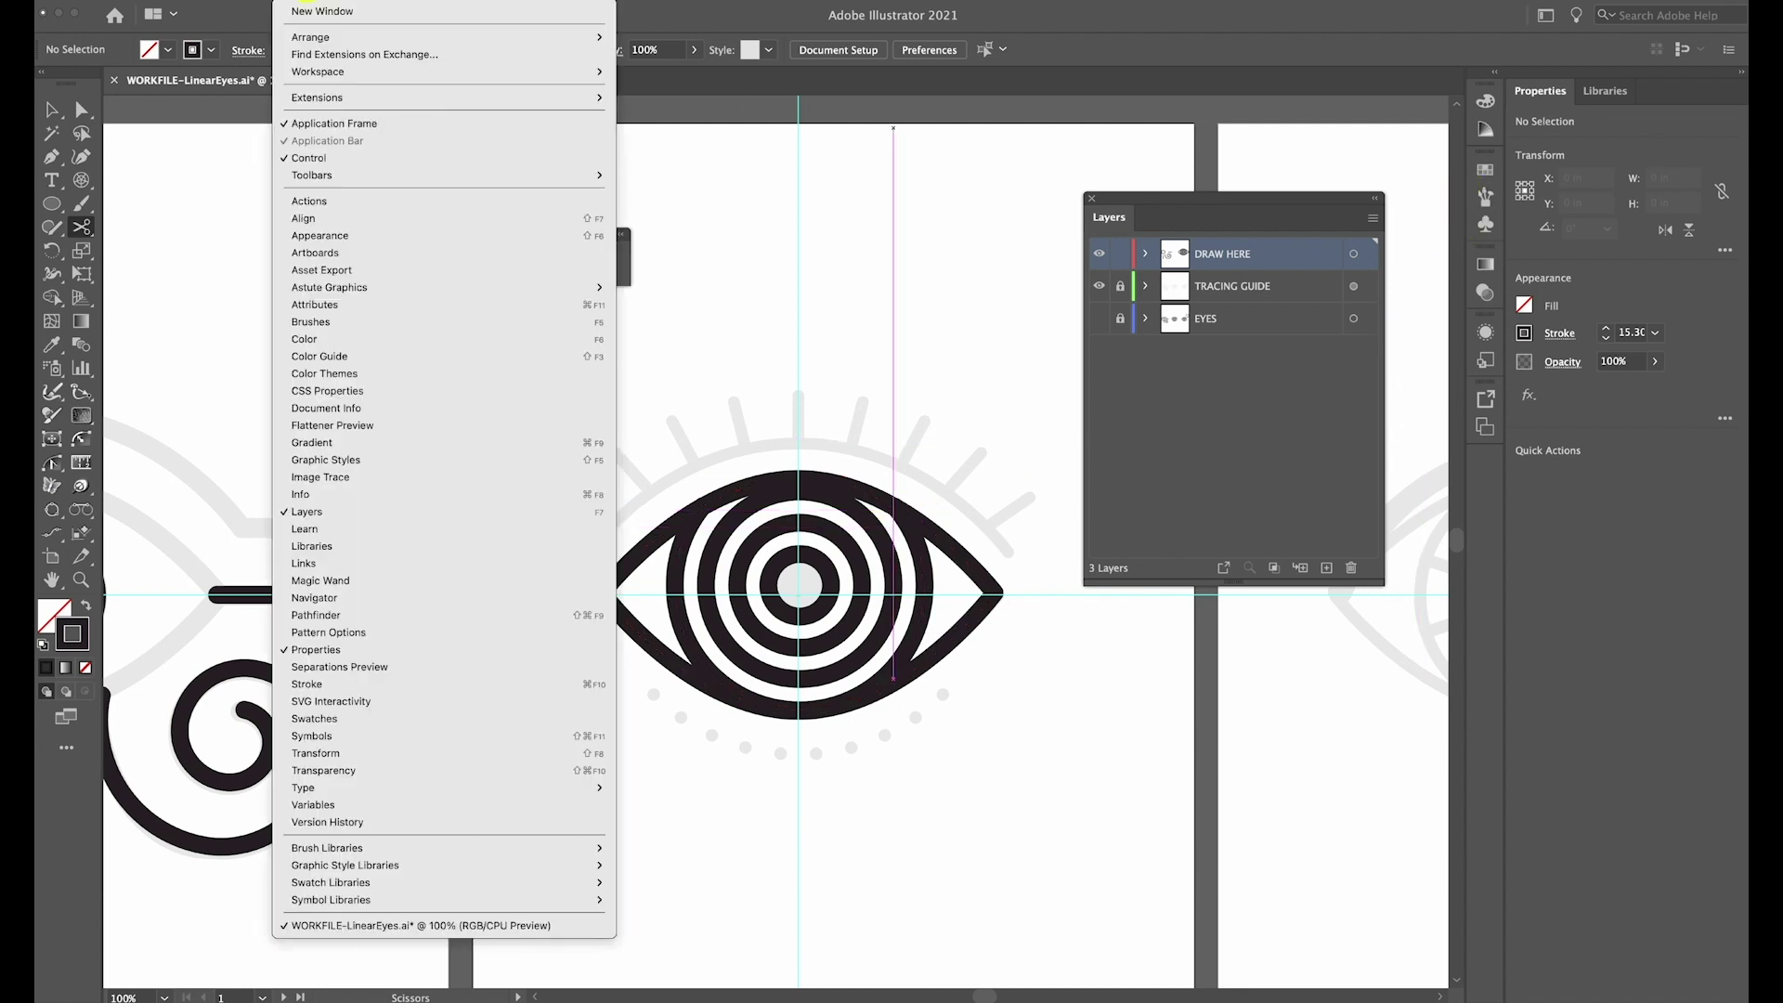
{"action": "left_click", "coordinate": [306, 685]}
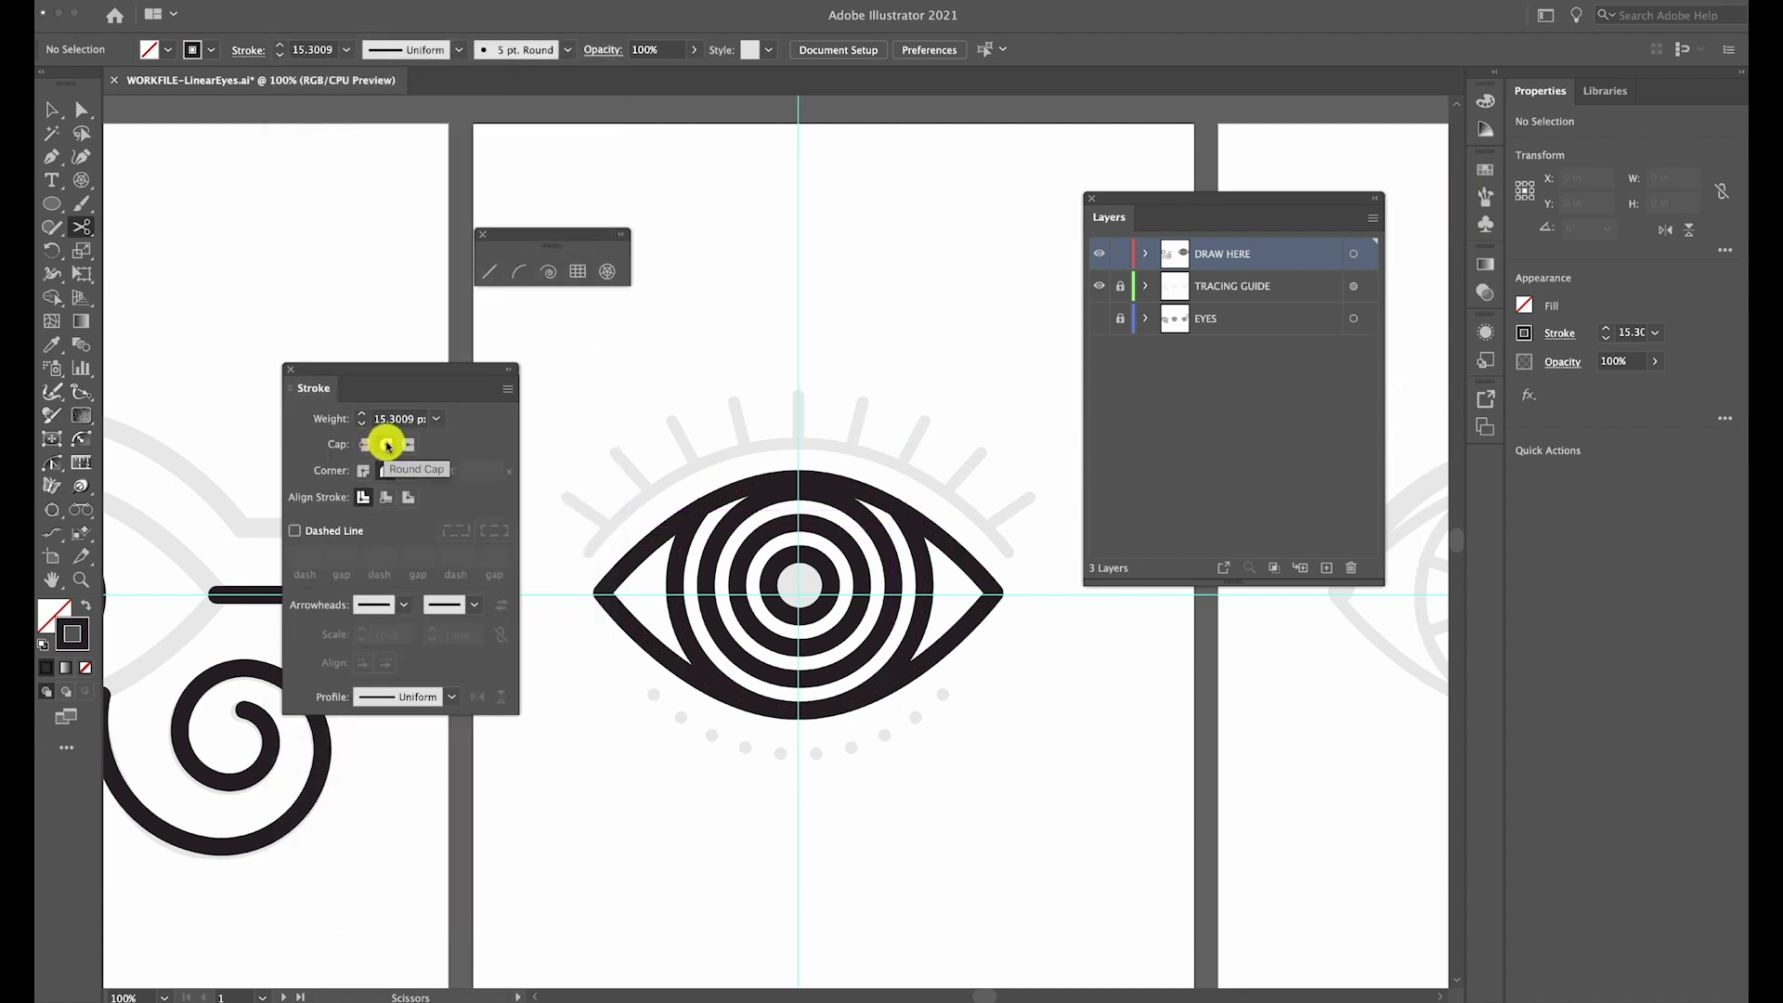
{"action": "left_click", "coordinate": [387, 444]}
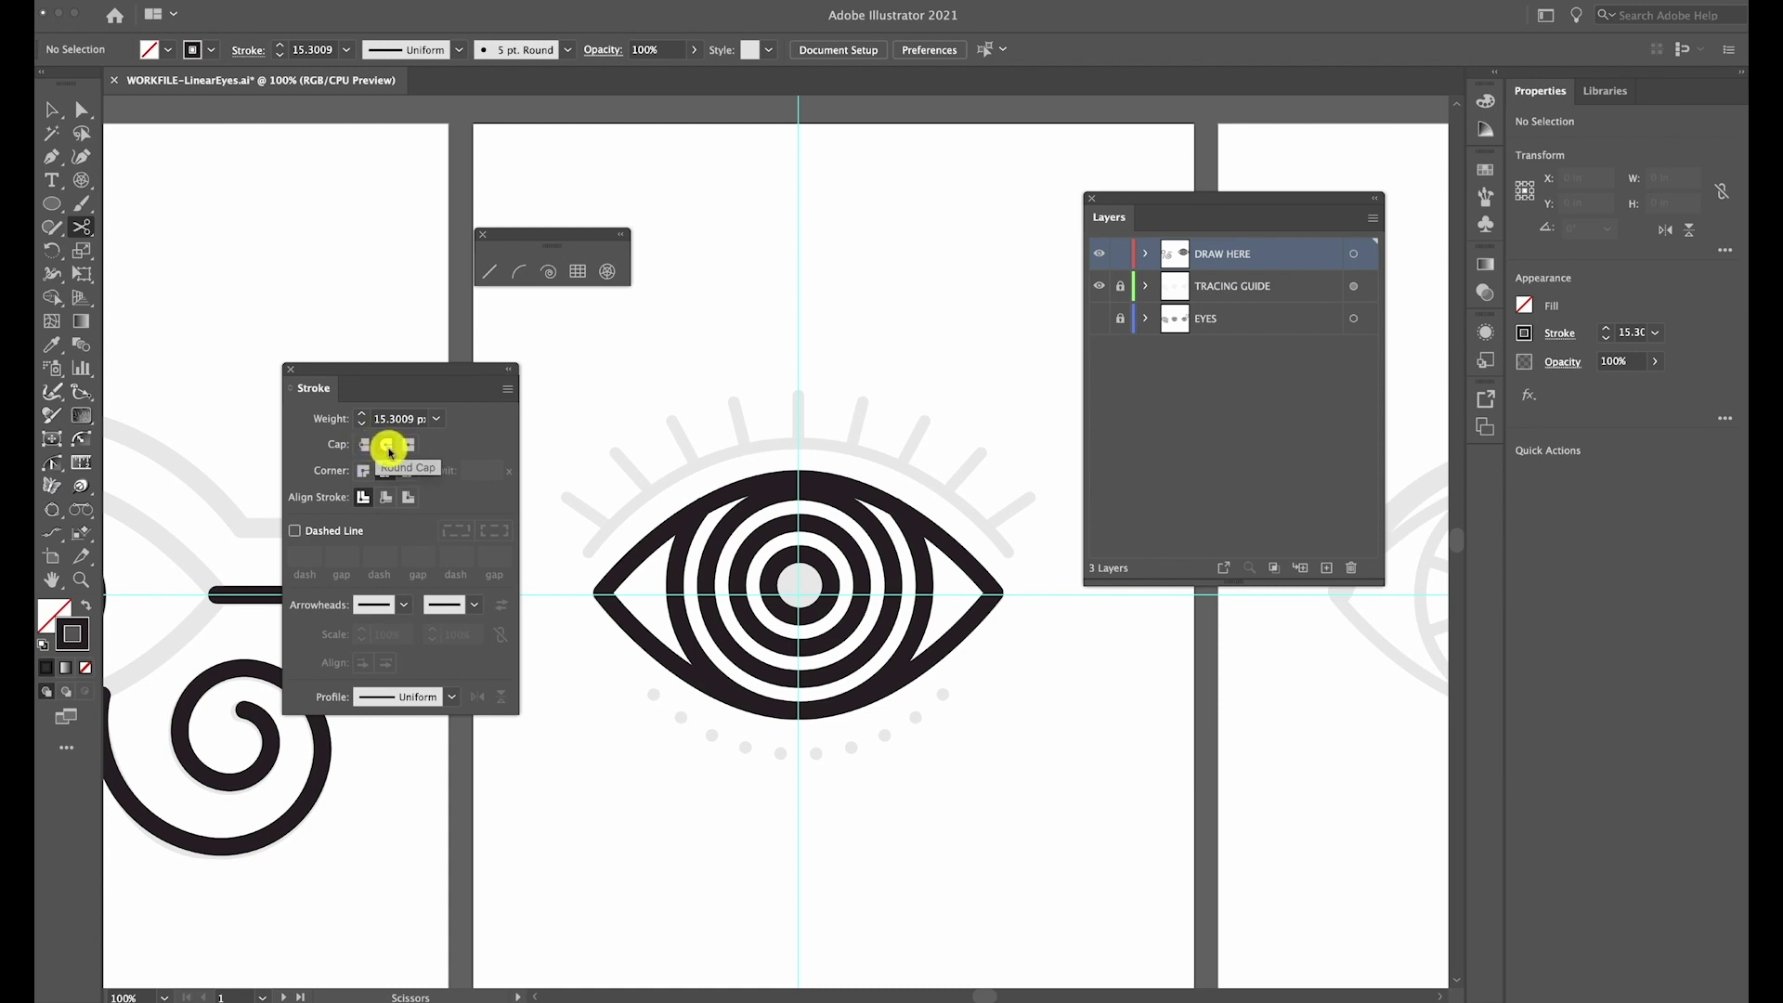
{"action": "key", "text": "a"}
{"action": "left_click", "coordinate": [926, 569]}
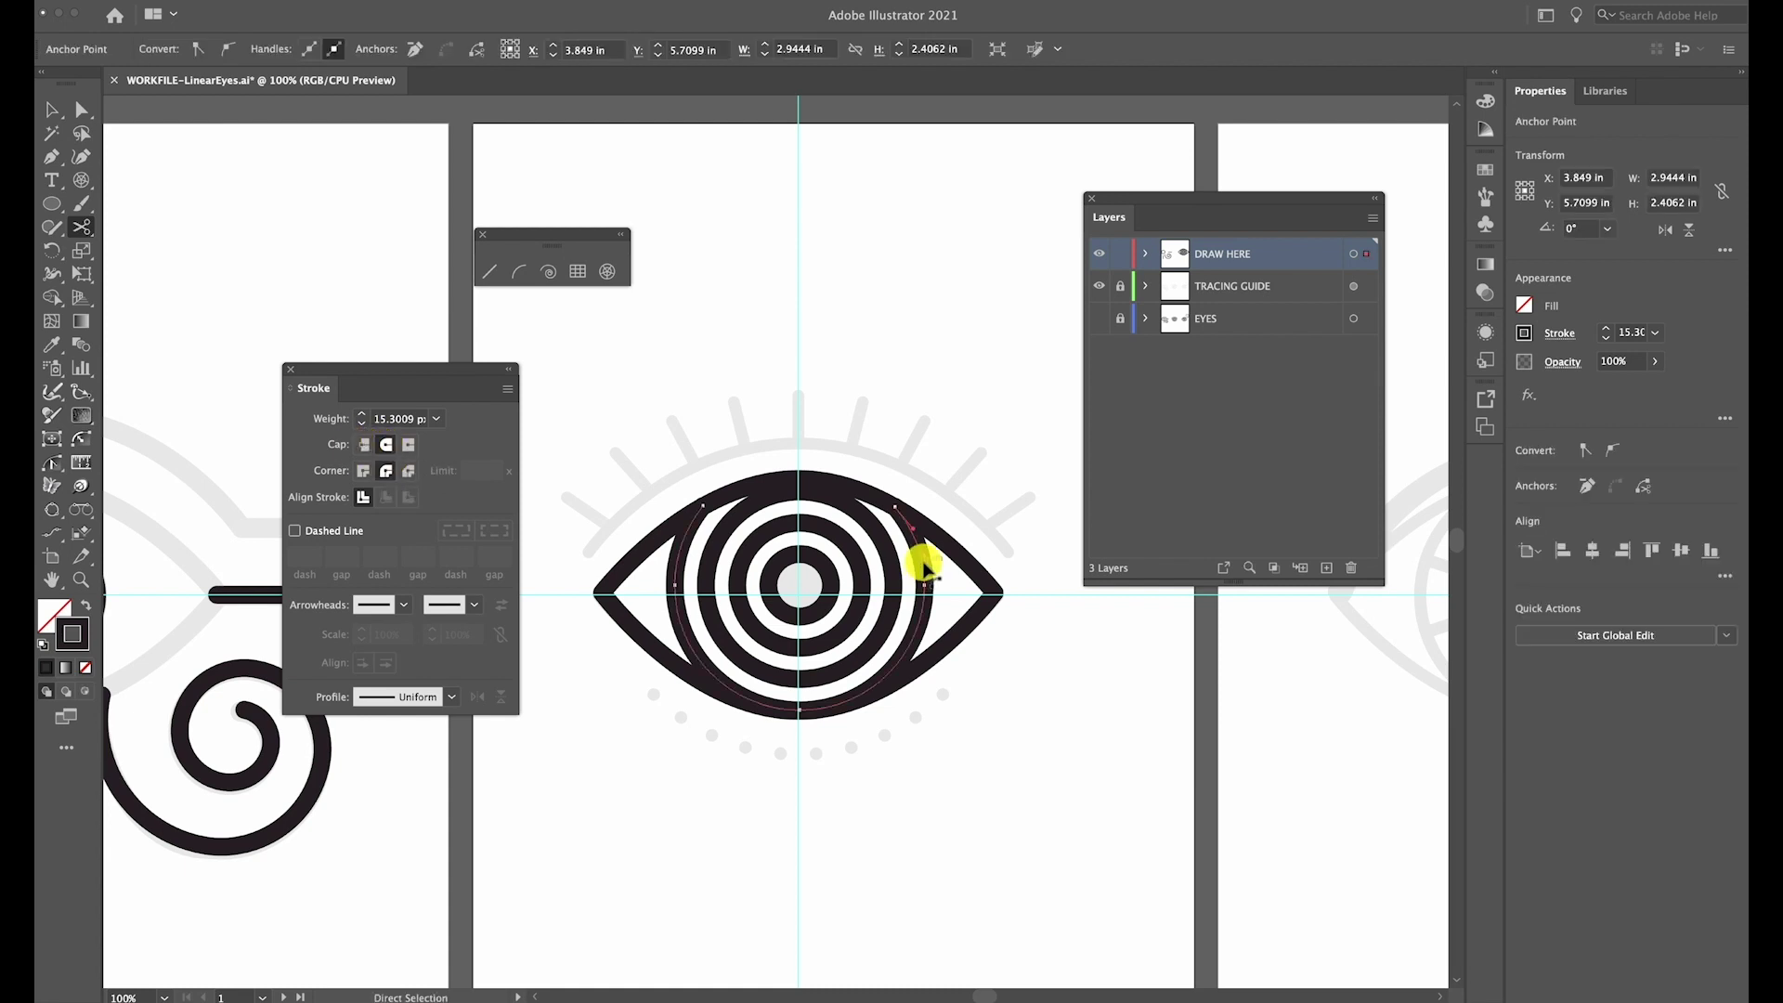
{"action": "key", "text": "v"}
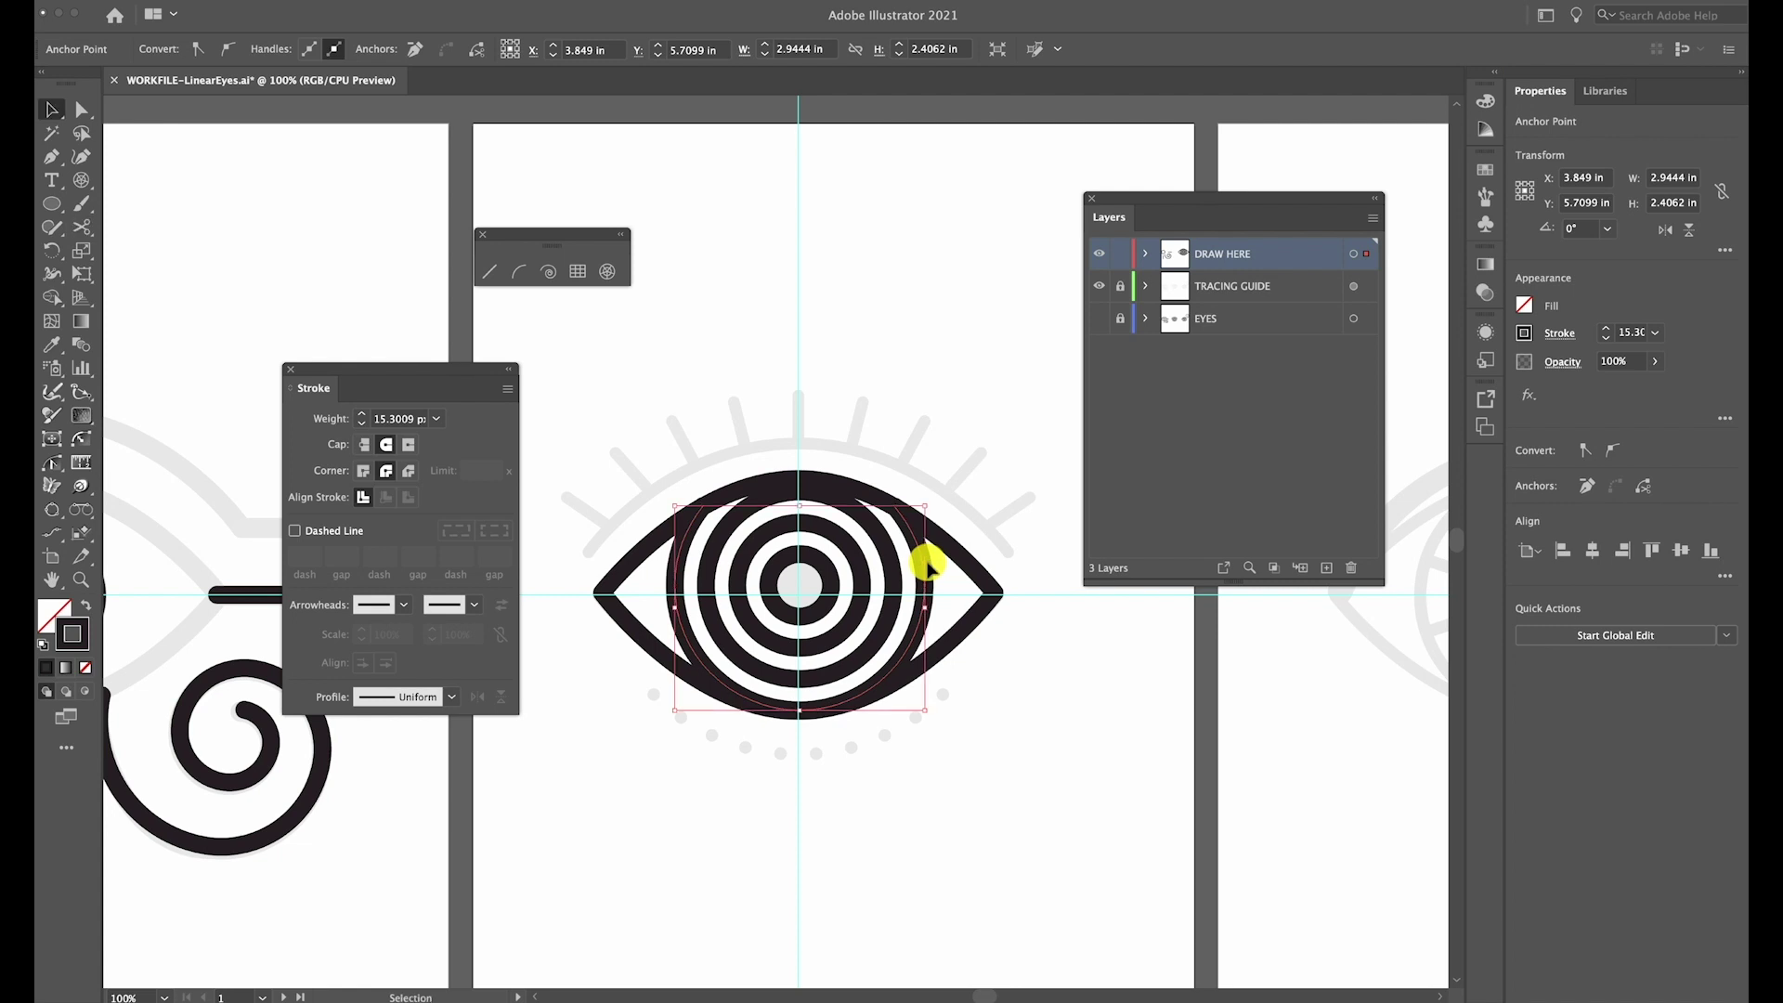
{"action": "left_click", "coordinate": [757, 557]}
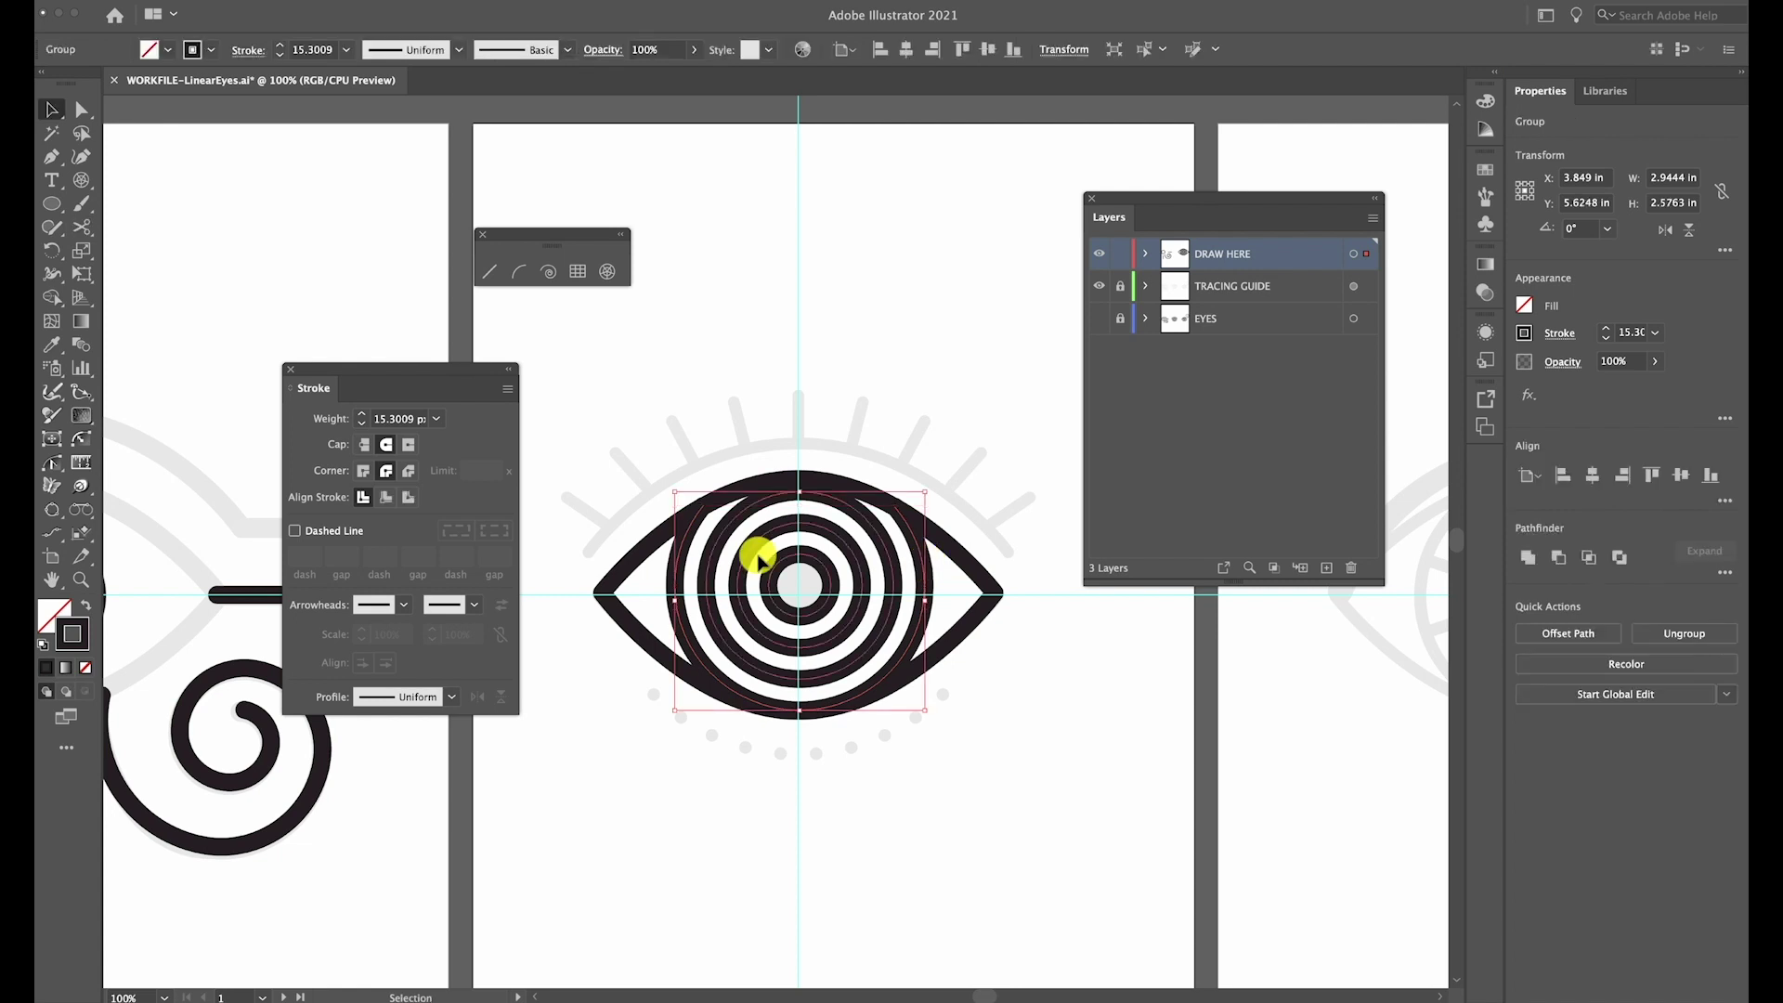
{"action": "left_click", "coordinate": [364, 445]}
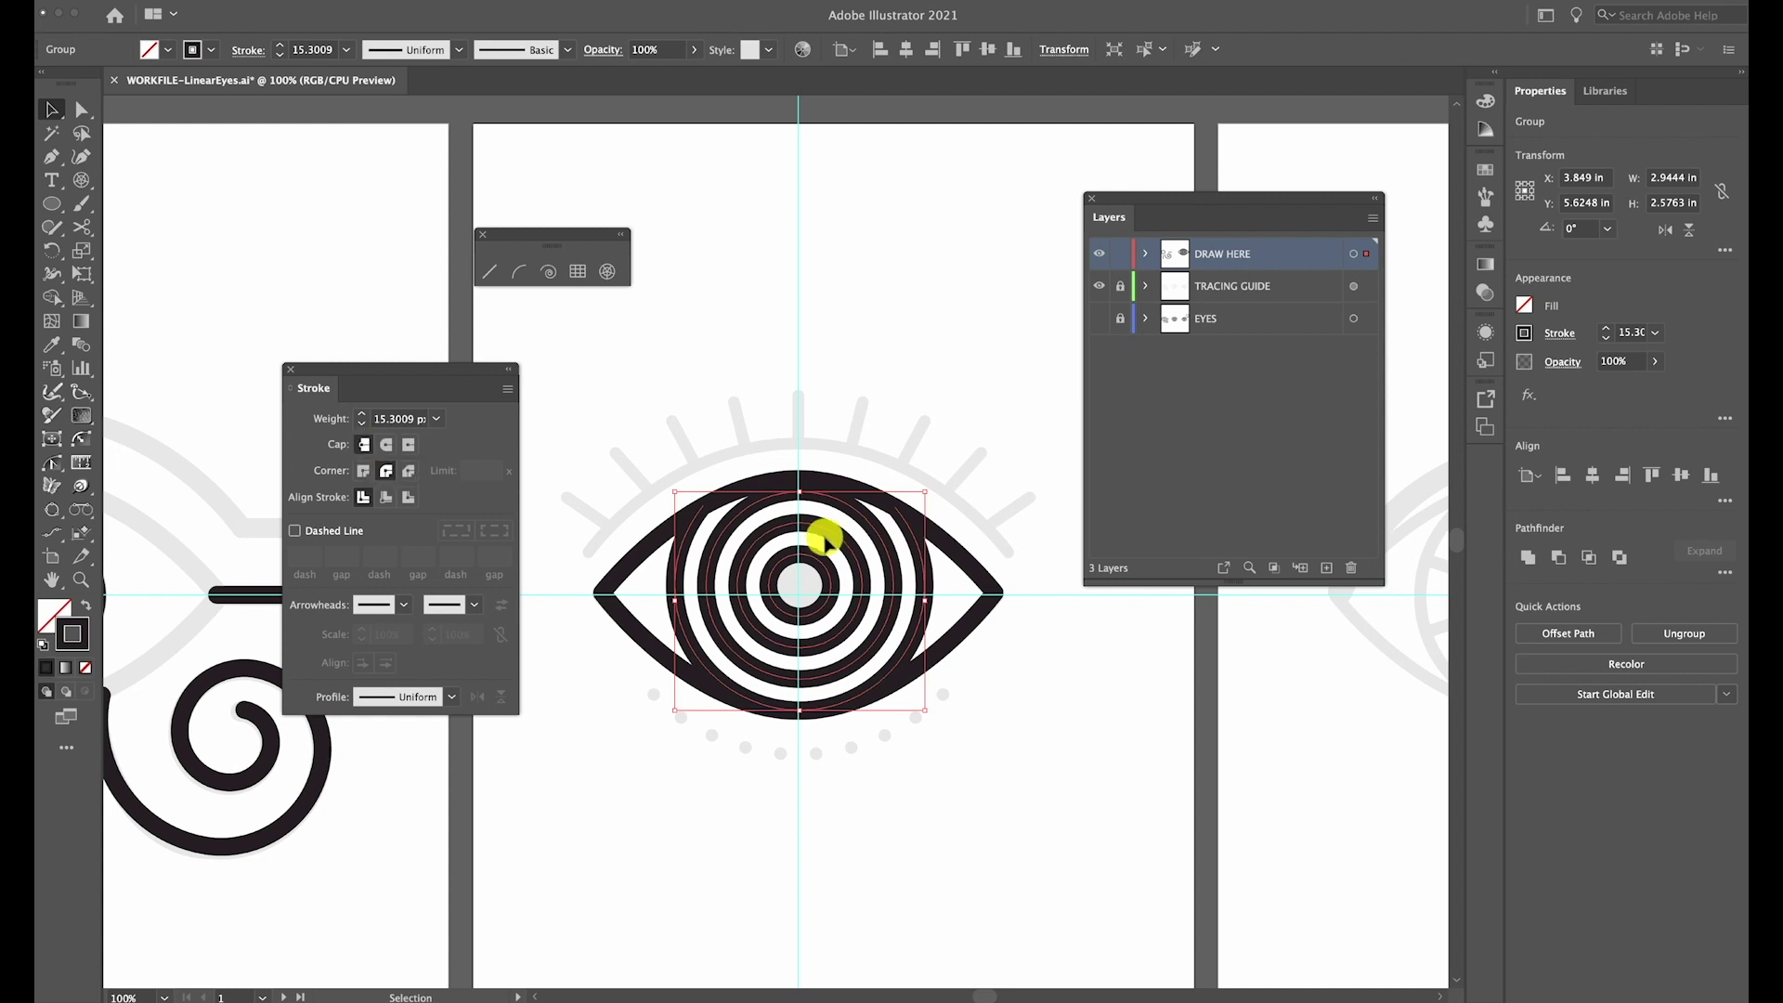
{"action": "scroll", "coordinate": [903, 501], "scroll_direction": "down", "scroll_amount": 1}
{"action": "left_click", "coordinate": [576, 390]}
{"action": "mouse_move", "coordinate": [402, 365]}
{"action": "left_mouse_down"}
{"action": "mouse_move", "coordinate": [267, 179]}
{"action": "mouse_move", "coordinate": [302, 169]}
{"action": "left_mouse_up"}
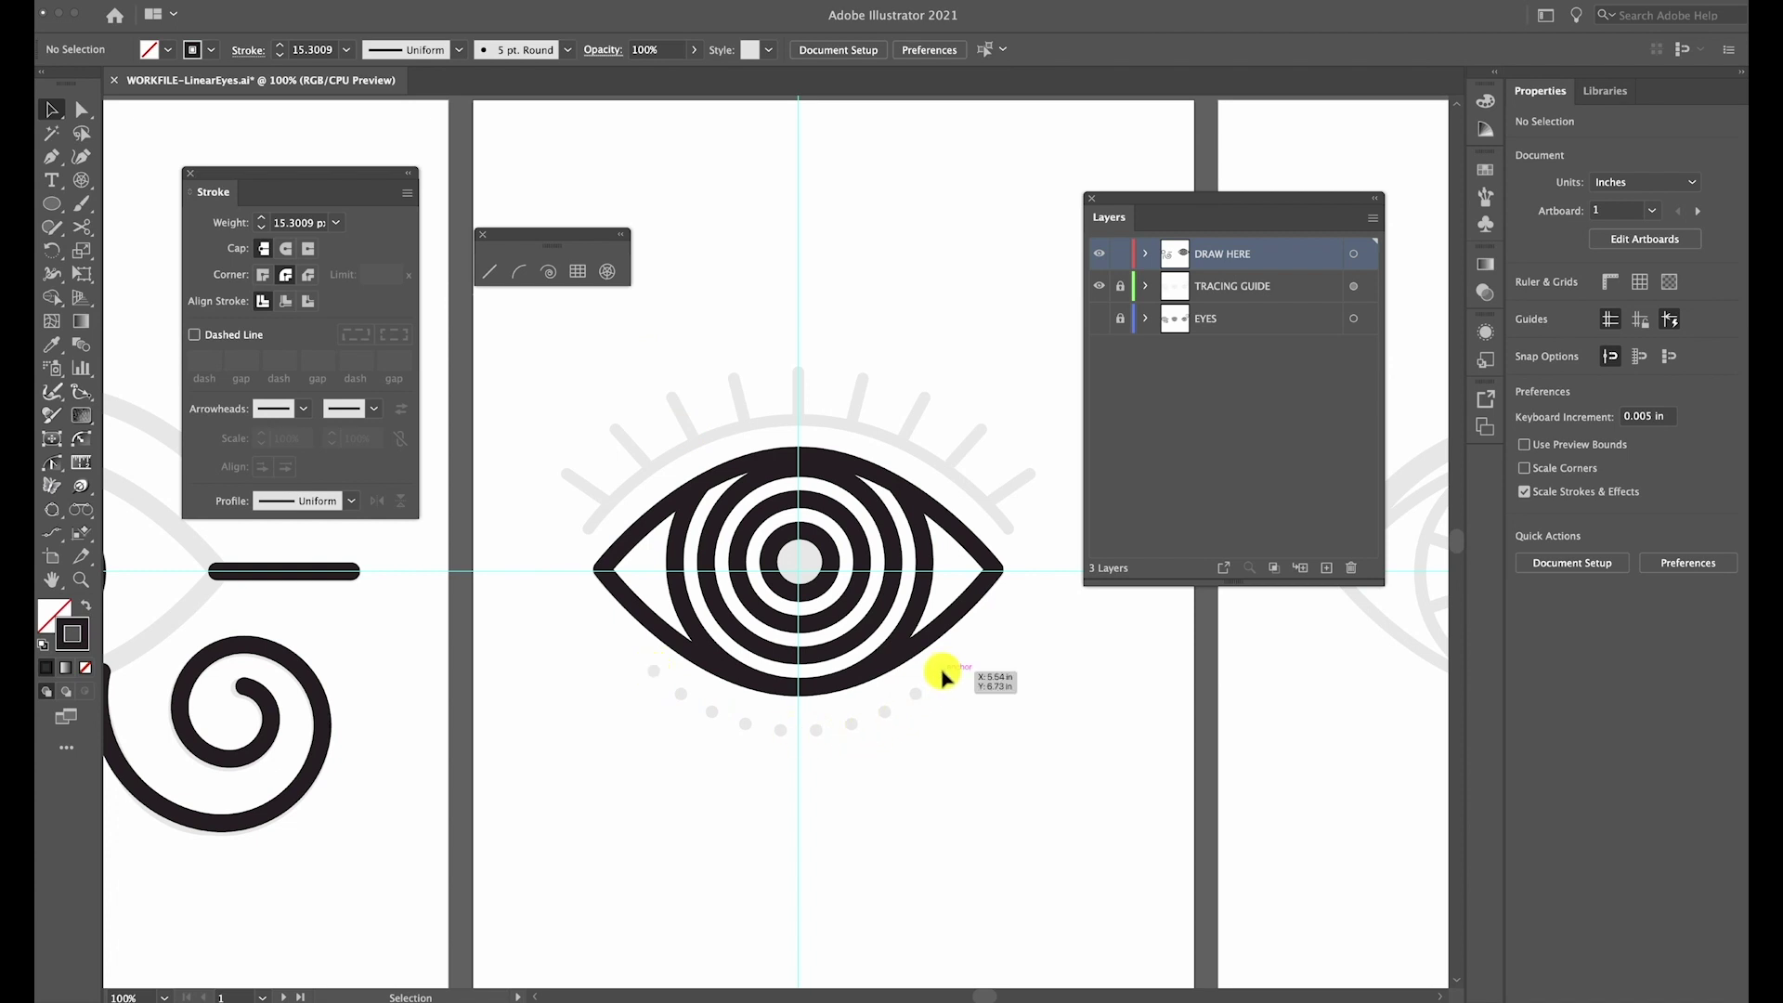
Draw a horizontal line about 3.45 in long between the outermost traced dots below the eye
{"action": "left_click", "coordinate": [492, 272]}
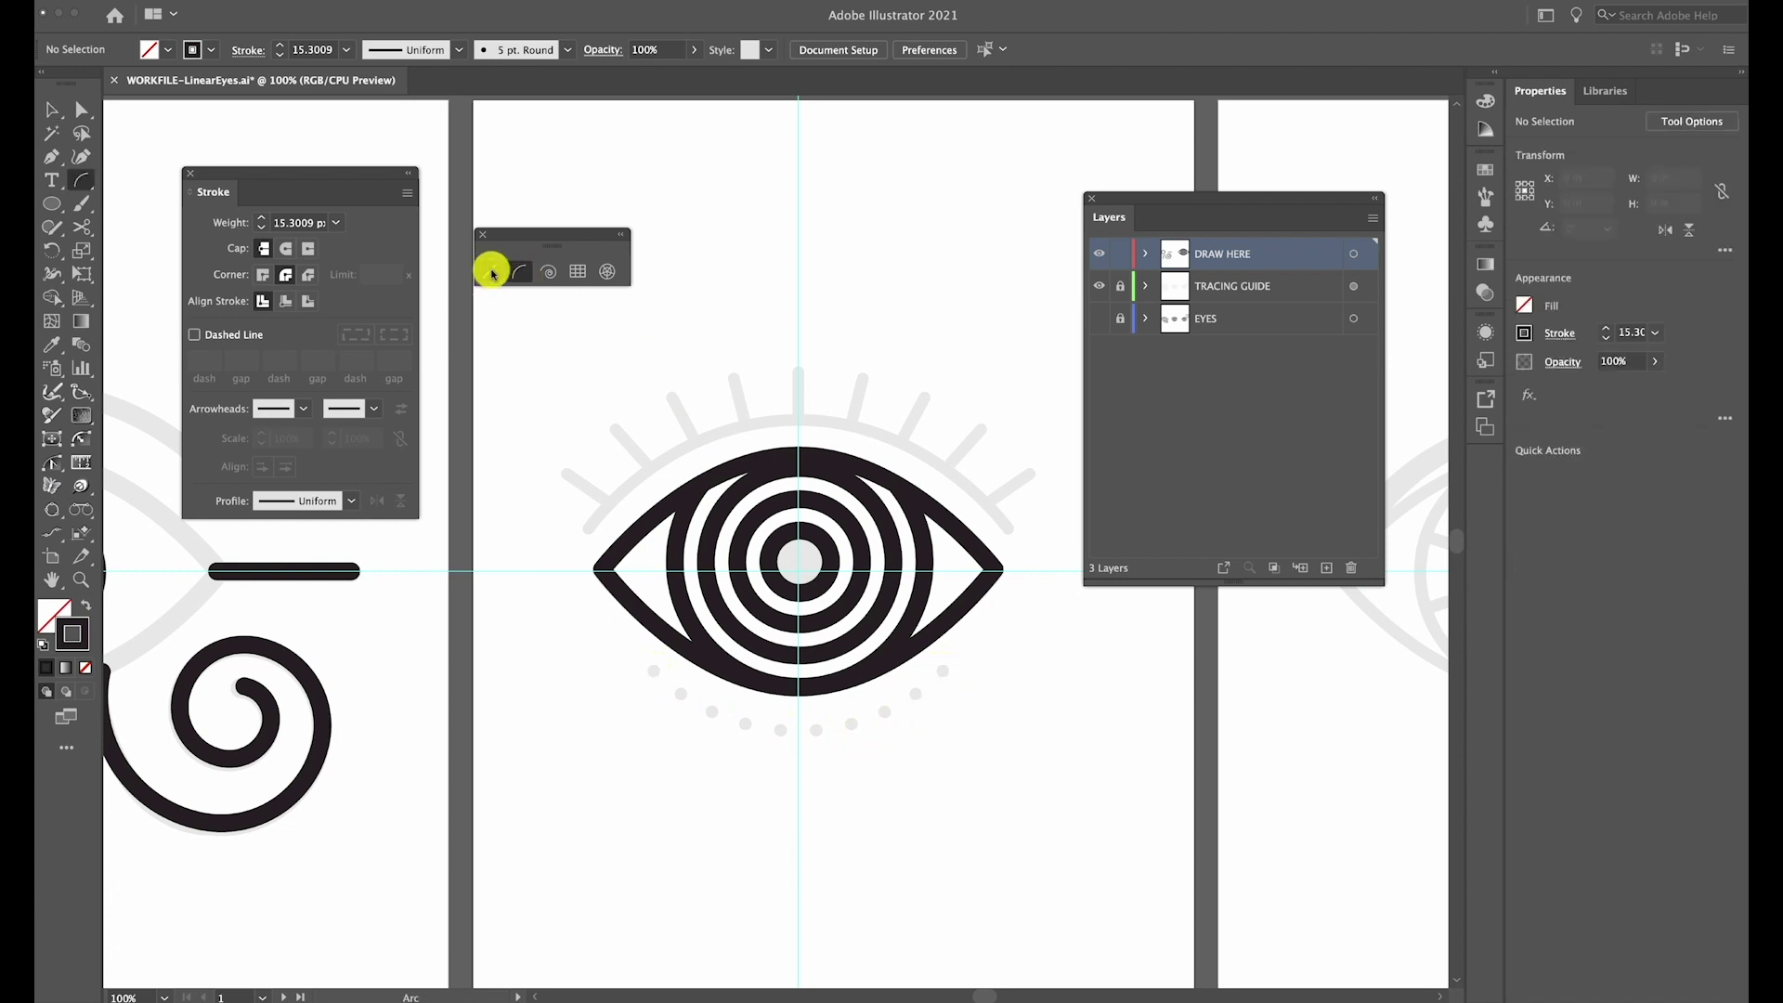
{"action": "left_click", "coordinate": [492, 272]}
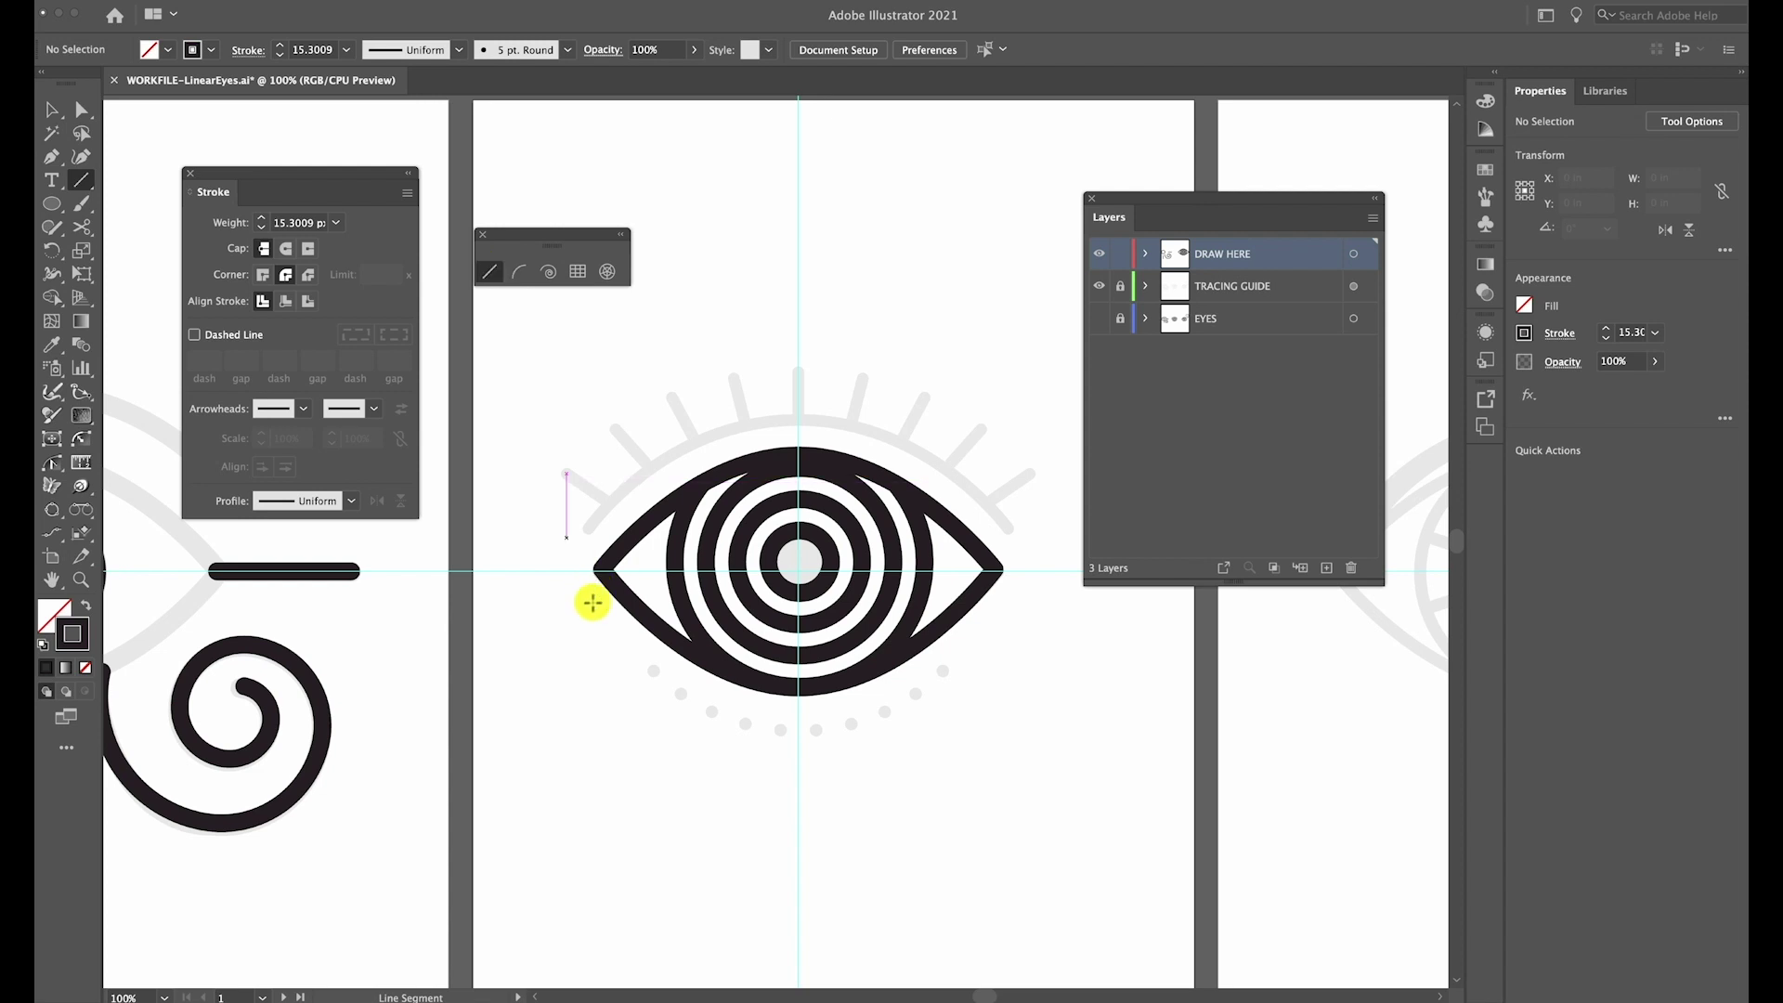
{"action": "left_click_drag", "start_coordinate": [653, 670], "coordinate": [948, 672]}
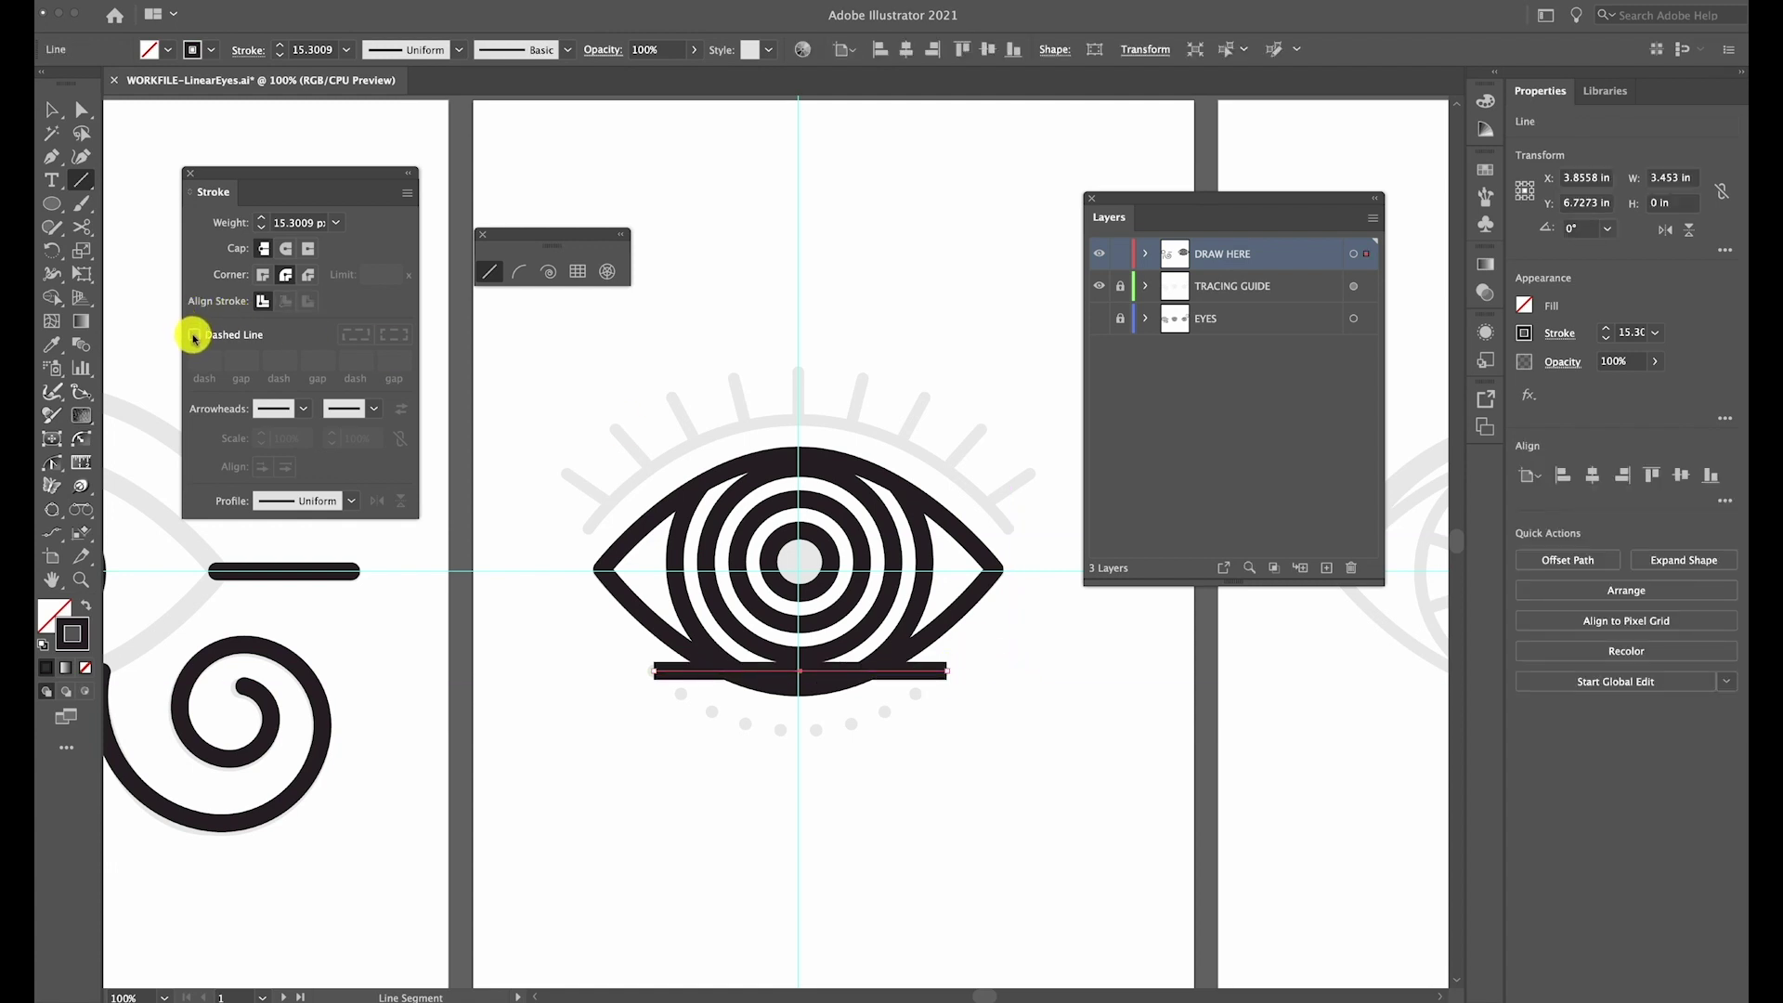
Turn the line below the eye into round dots with a dashed, round-capped 10 px stroke, 0 px dash and 25 px gap
{"action": "left_click", "coordinate": [193, 336]}
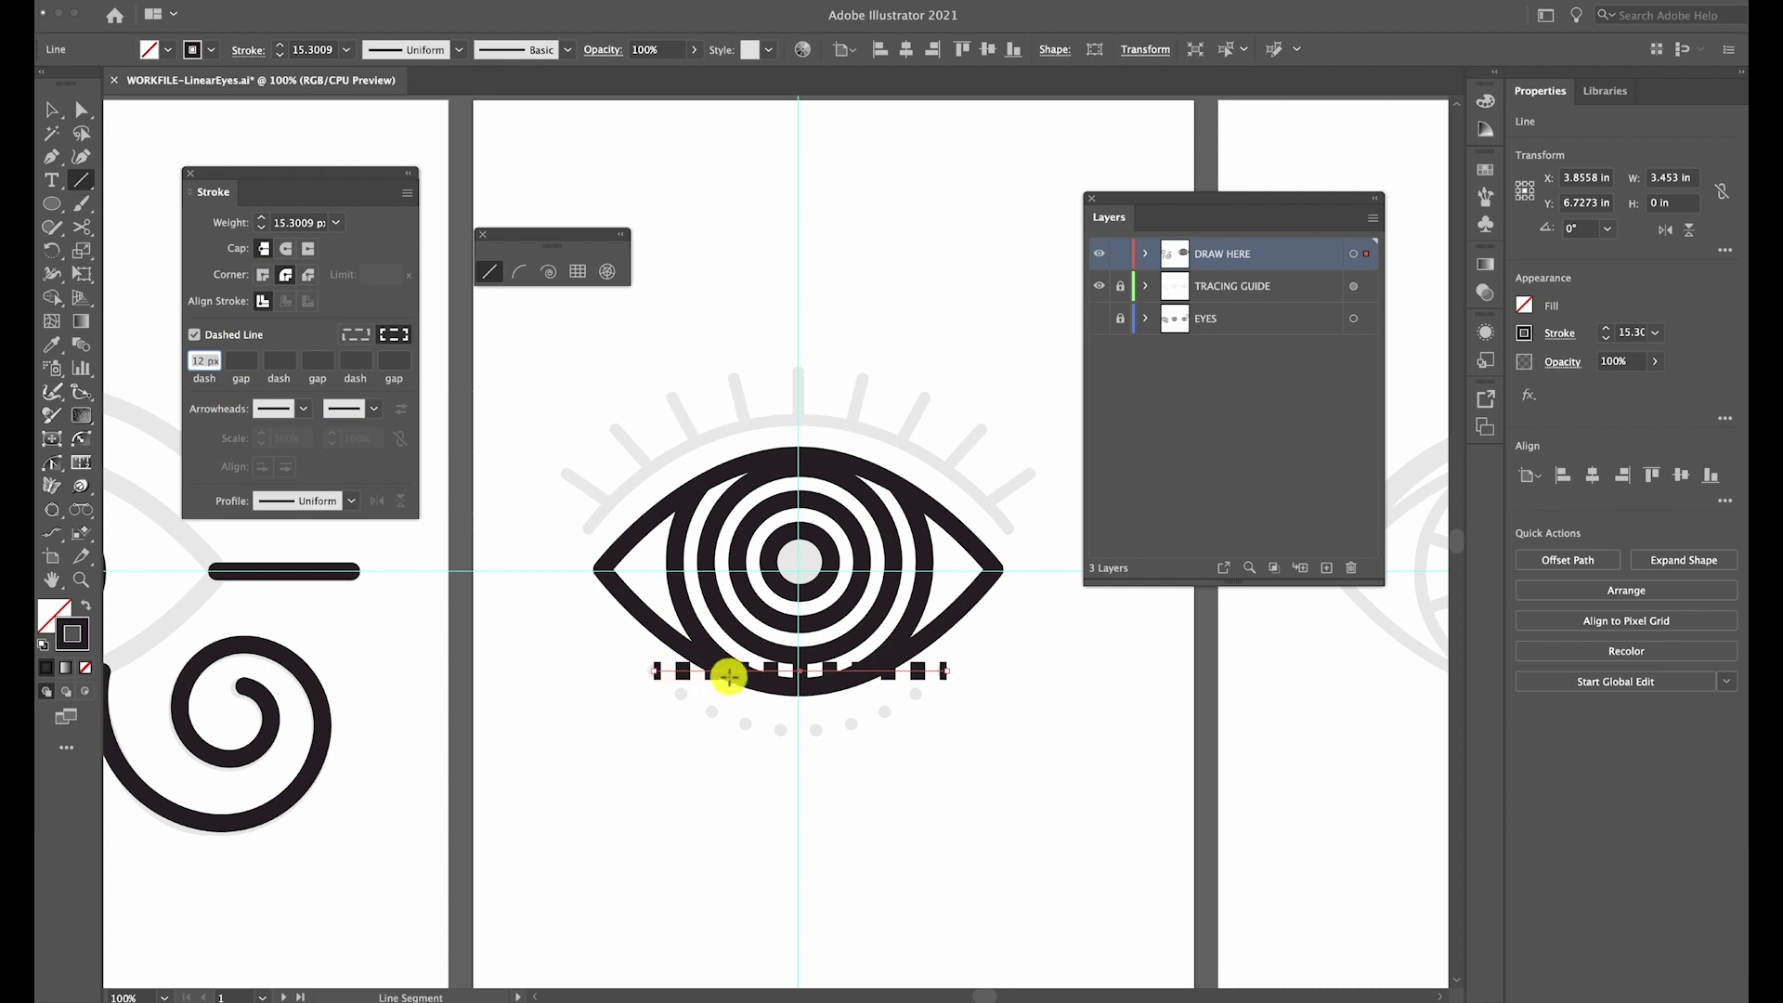
{"action": "left_click", "coordinate": [287, 249]}
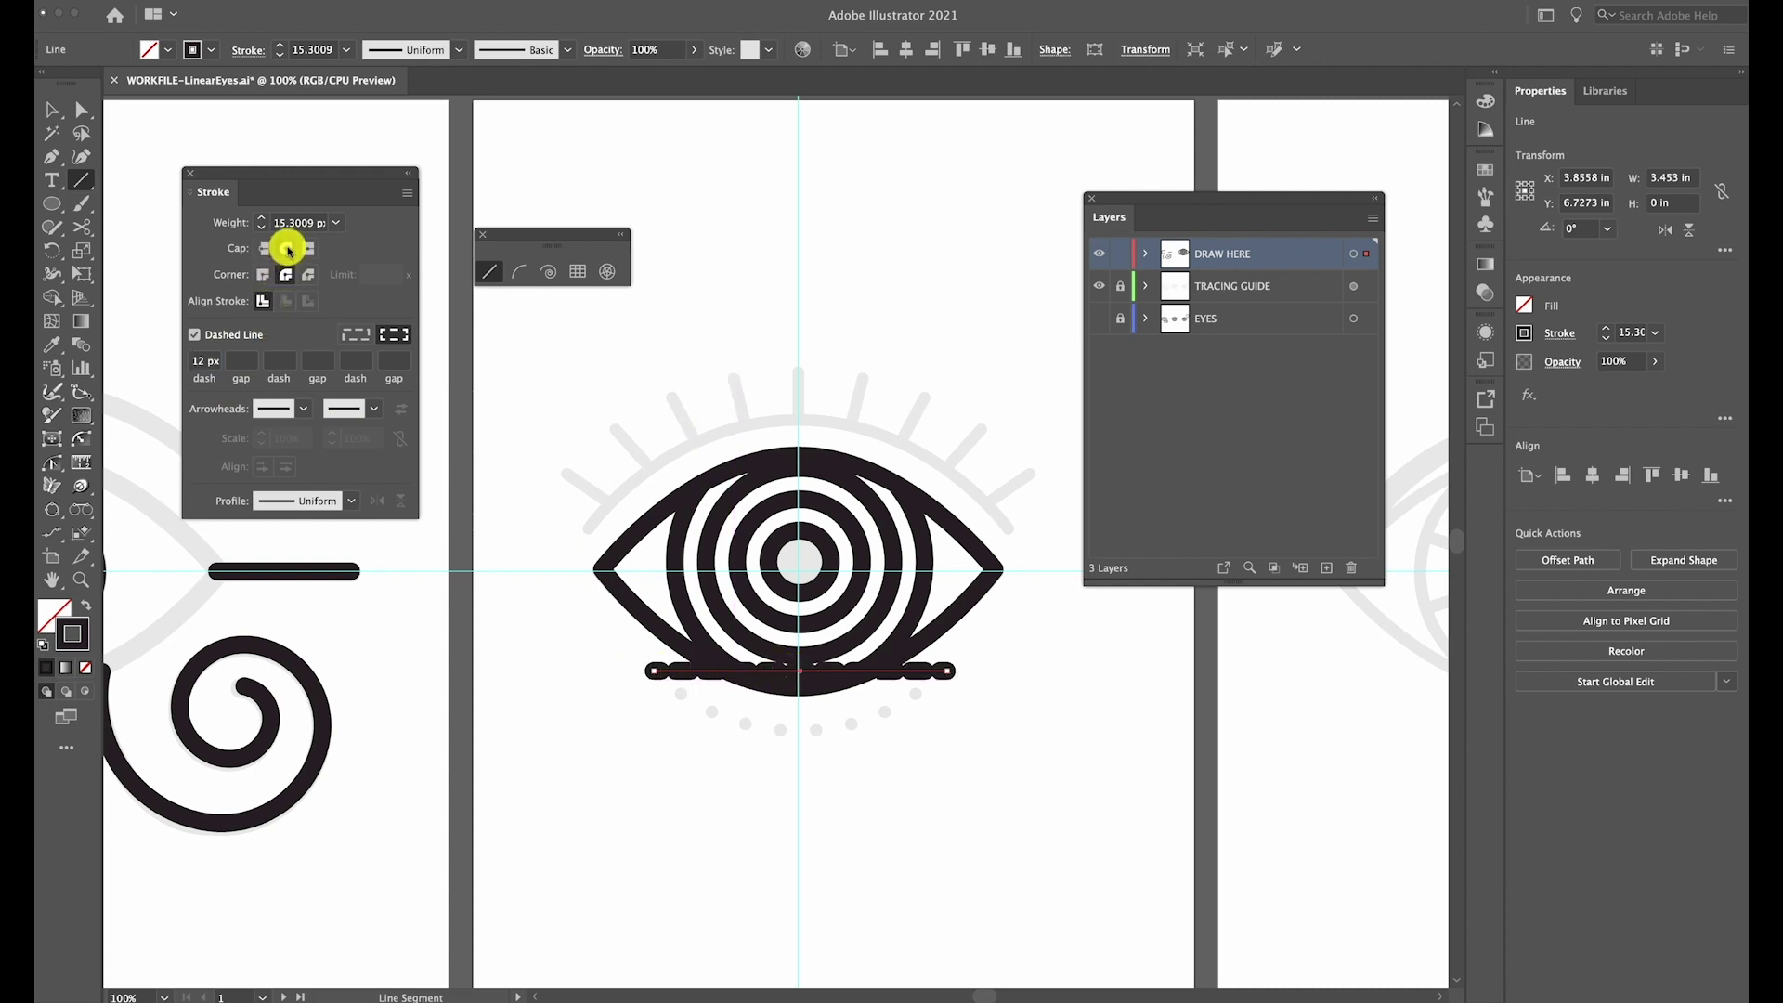
{"action": "left_click", "coordinate": [205, 364]}
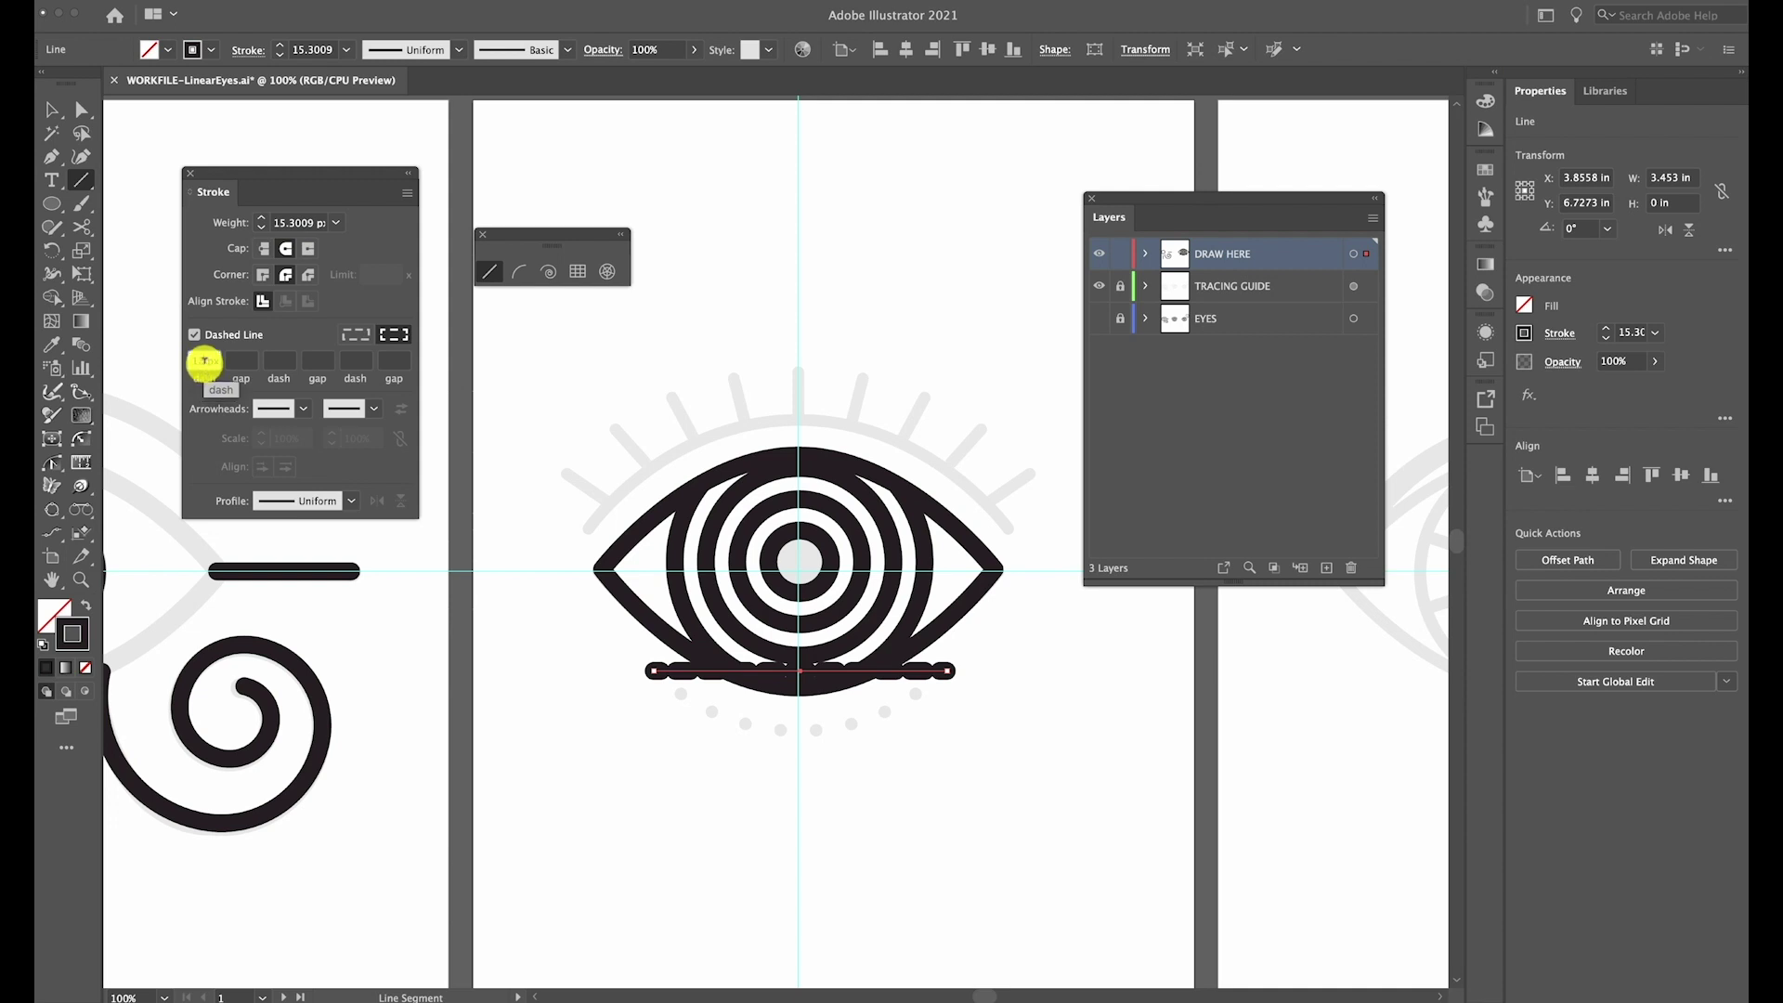
{"action": "type", "text": "0"}
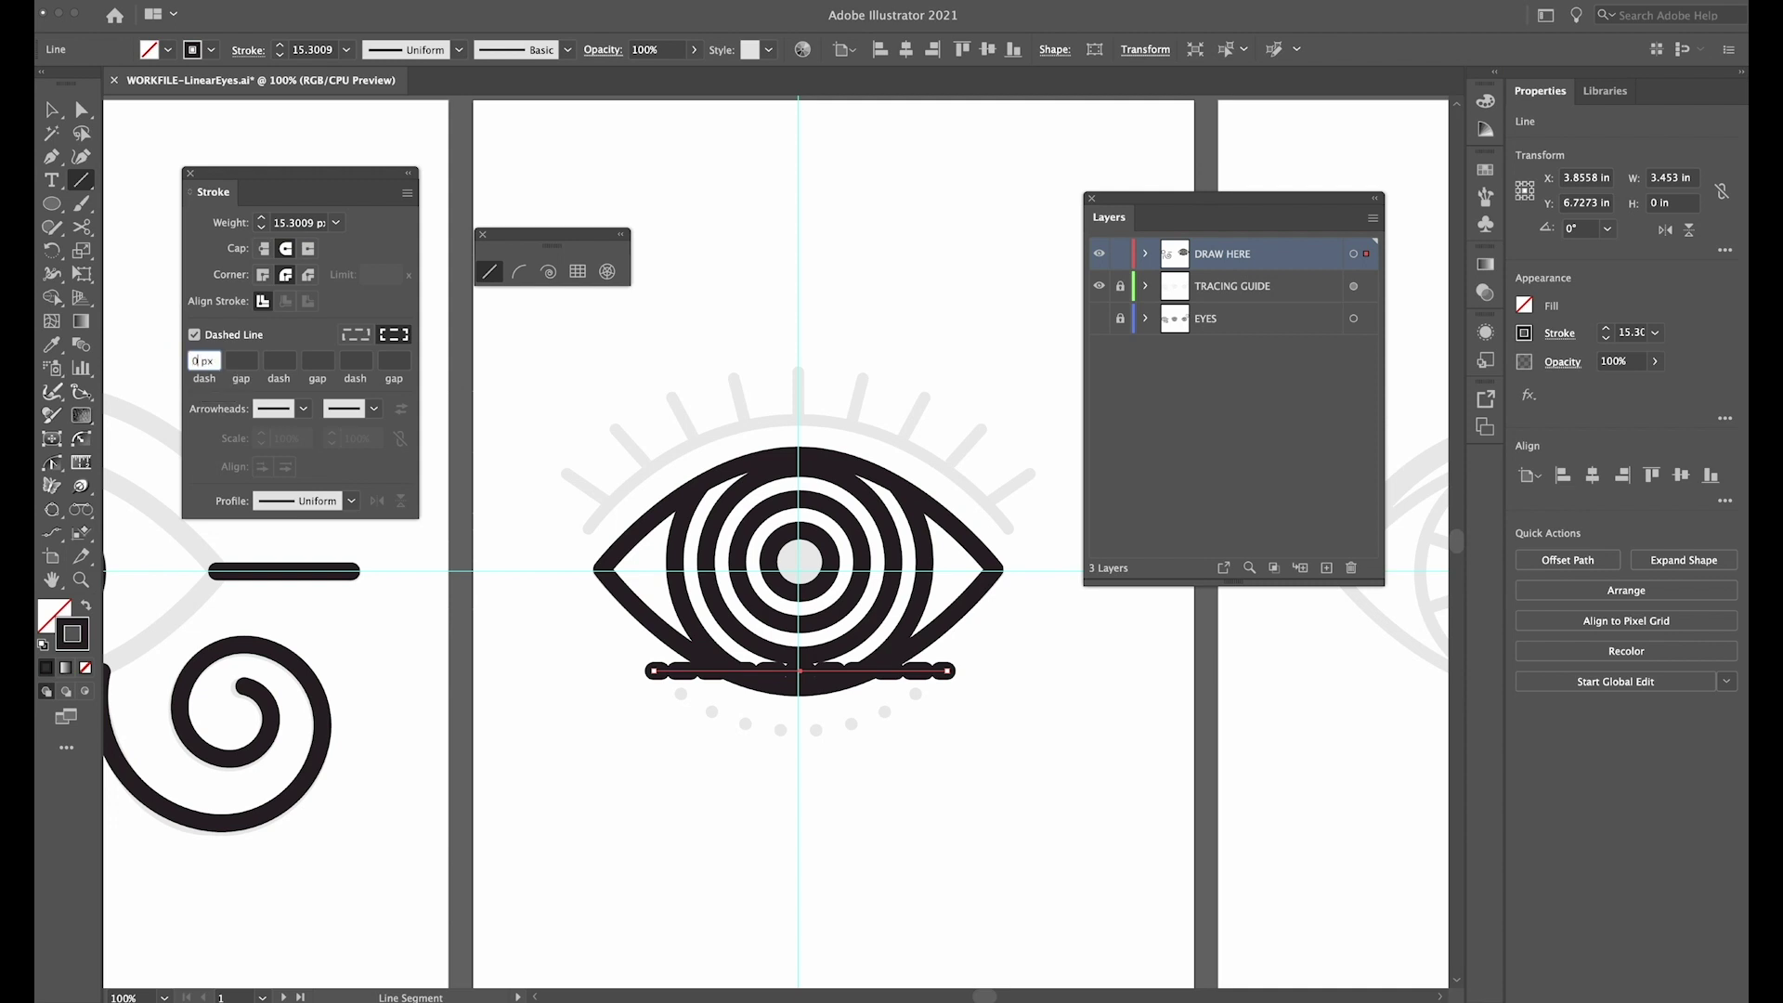
{"action": "key", "text": "Tab"}
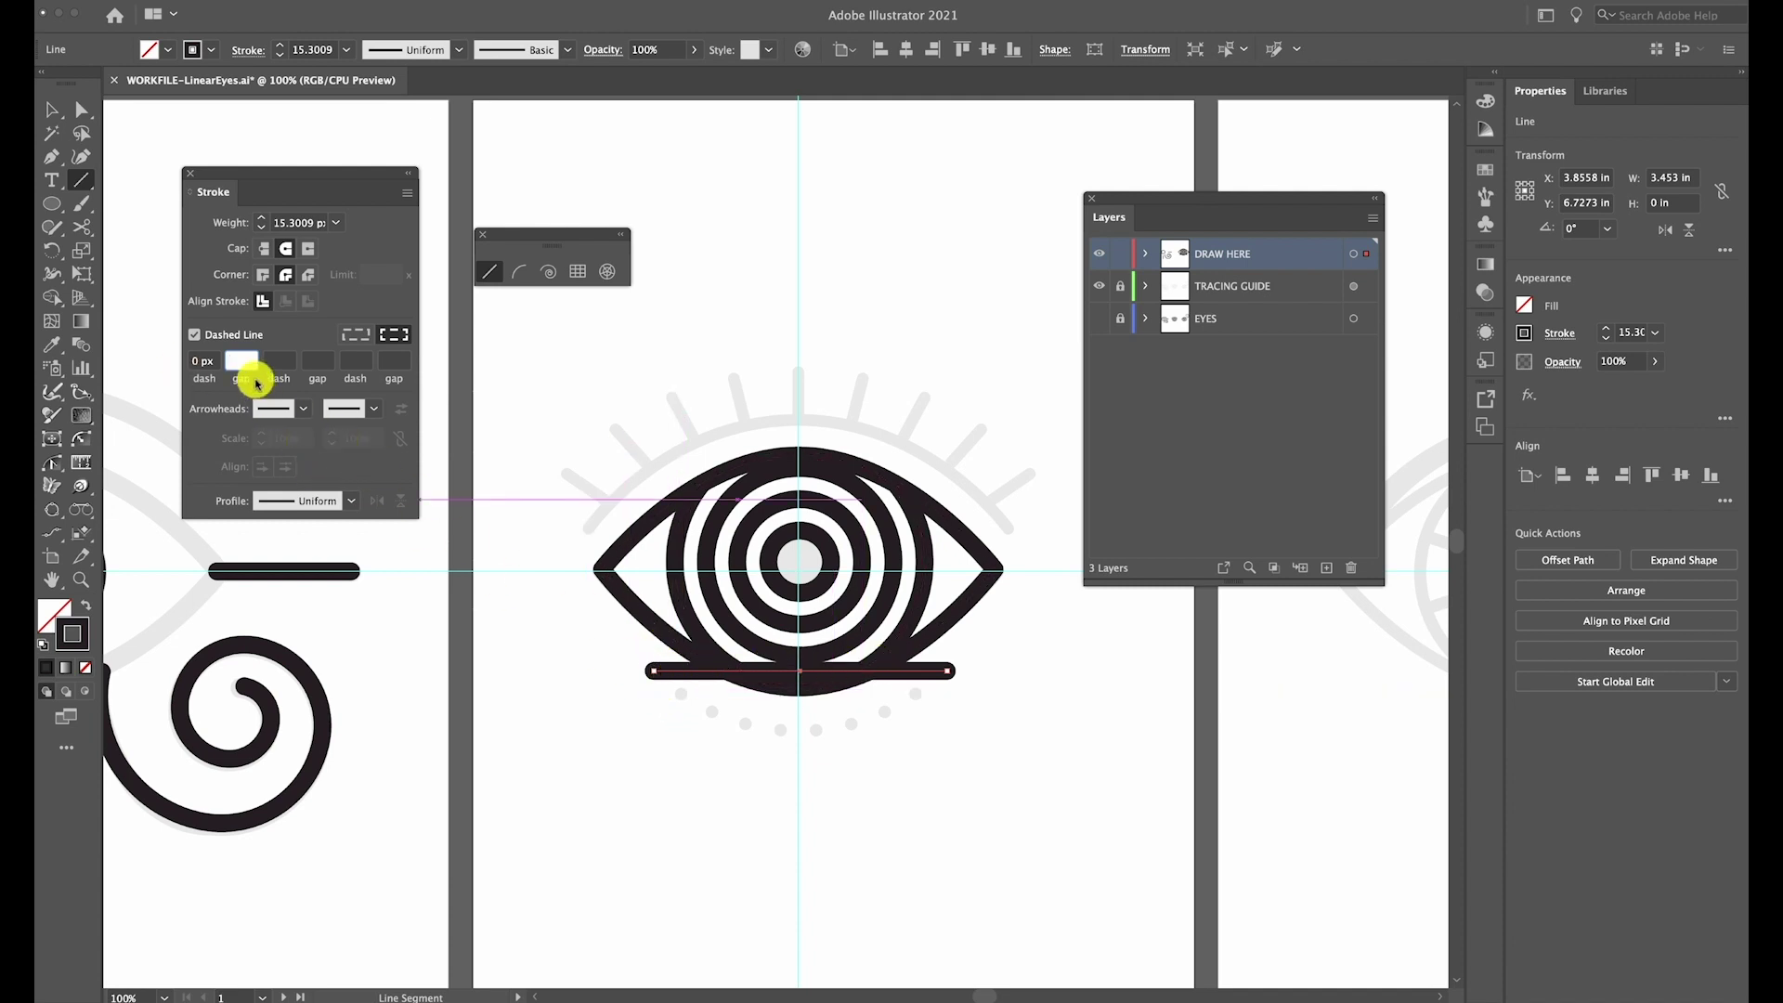
{"action": "type", "text": "25px"}
{"action": "key", "text": "Tab"}
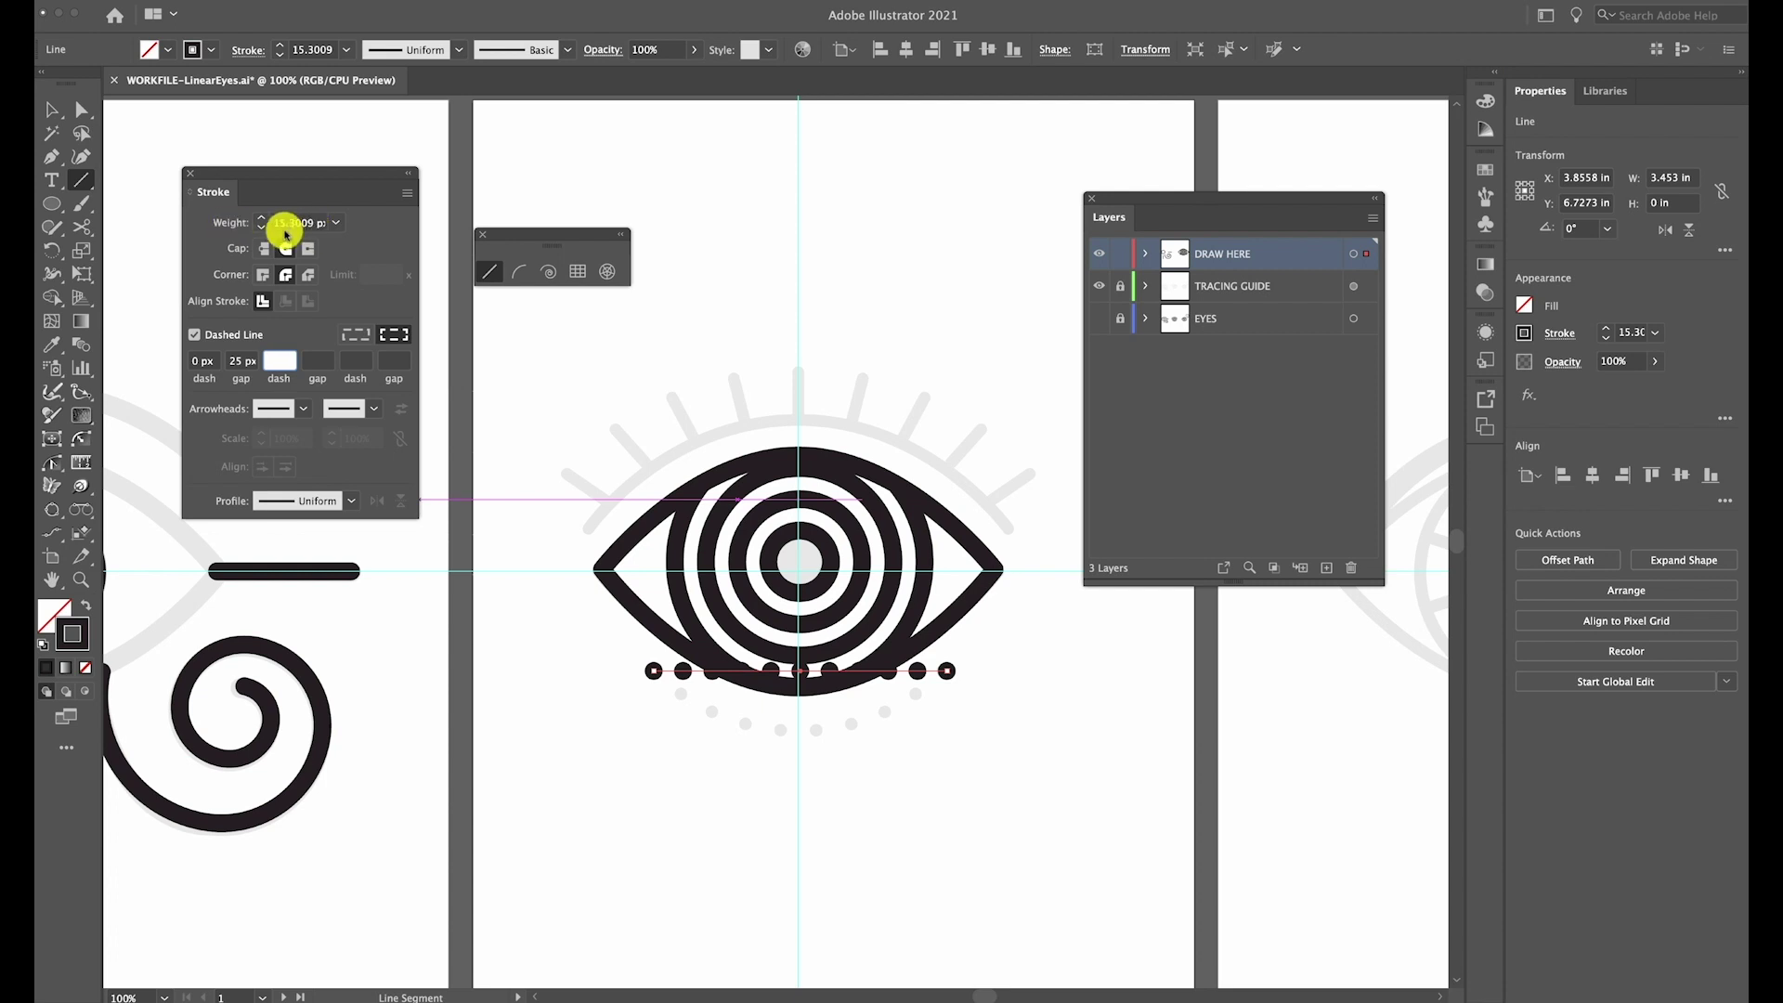
{"action": "left_click", "coordinate": [335, 224]}
{"action": "left_click", "coordinate": [373, 438]}
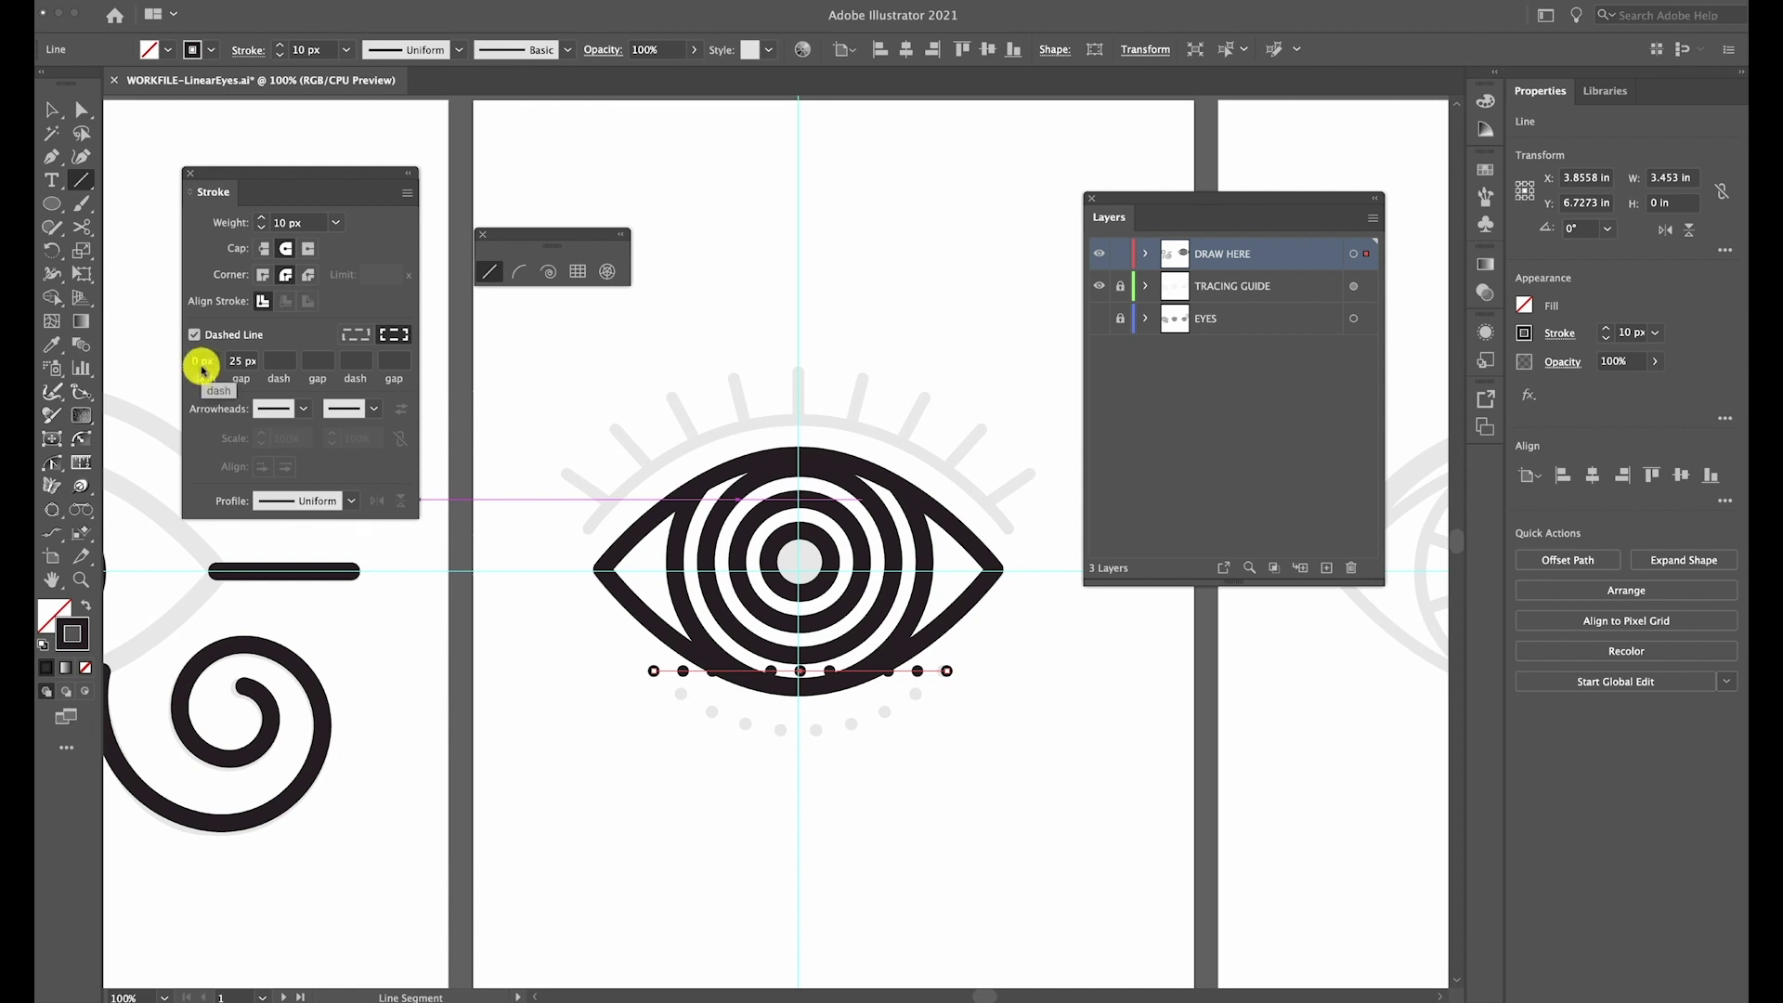
Try a 1 px dash length on the dotted line, and set it back to 0 px with the round cap
{"action": "left_click", "coordinate": [284, 249]}
{"action": "left_click", "coordinate": [192, 362]}
{"action": "type", "text": "1"}
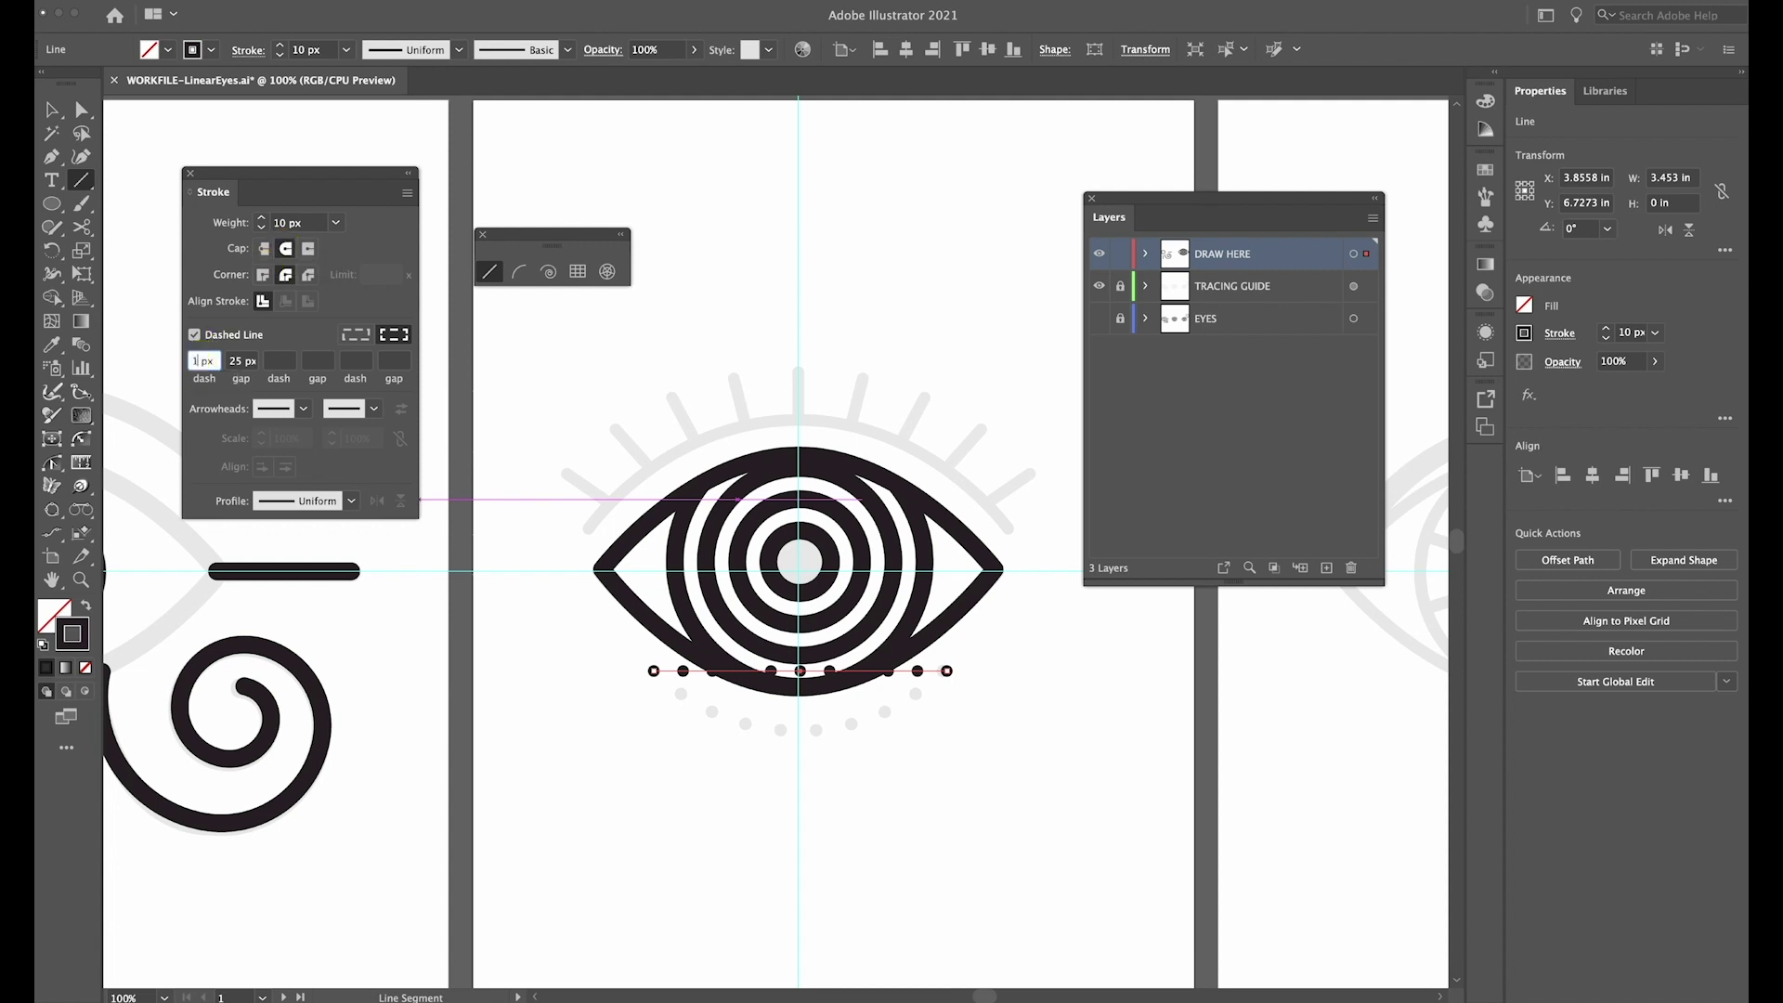
{"action": "key", "text": "Tab"}
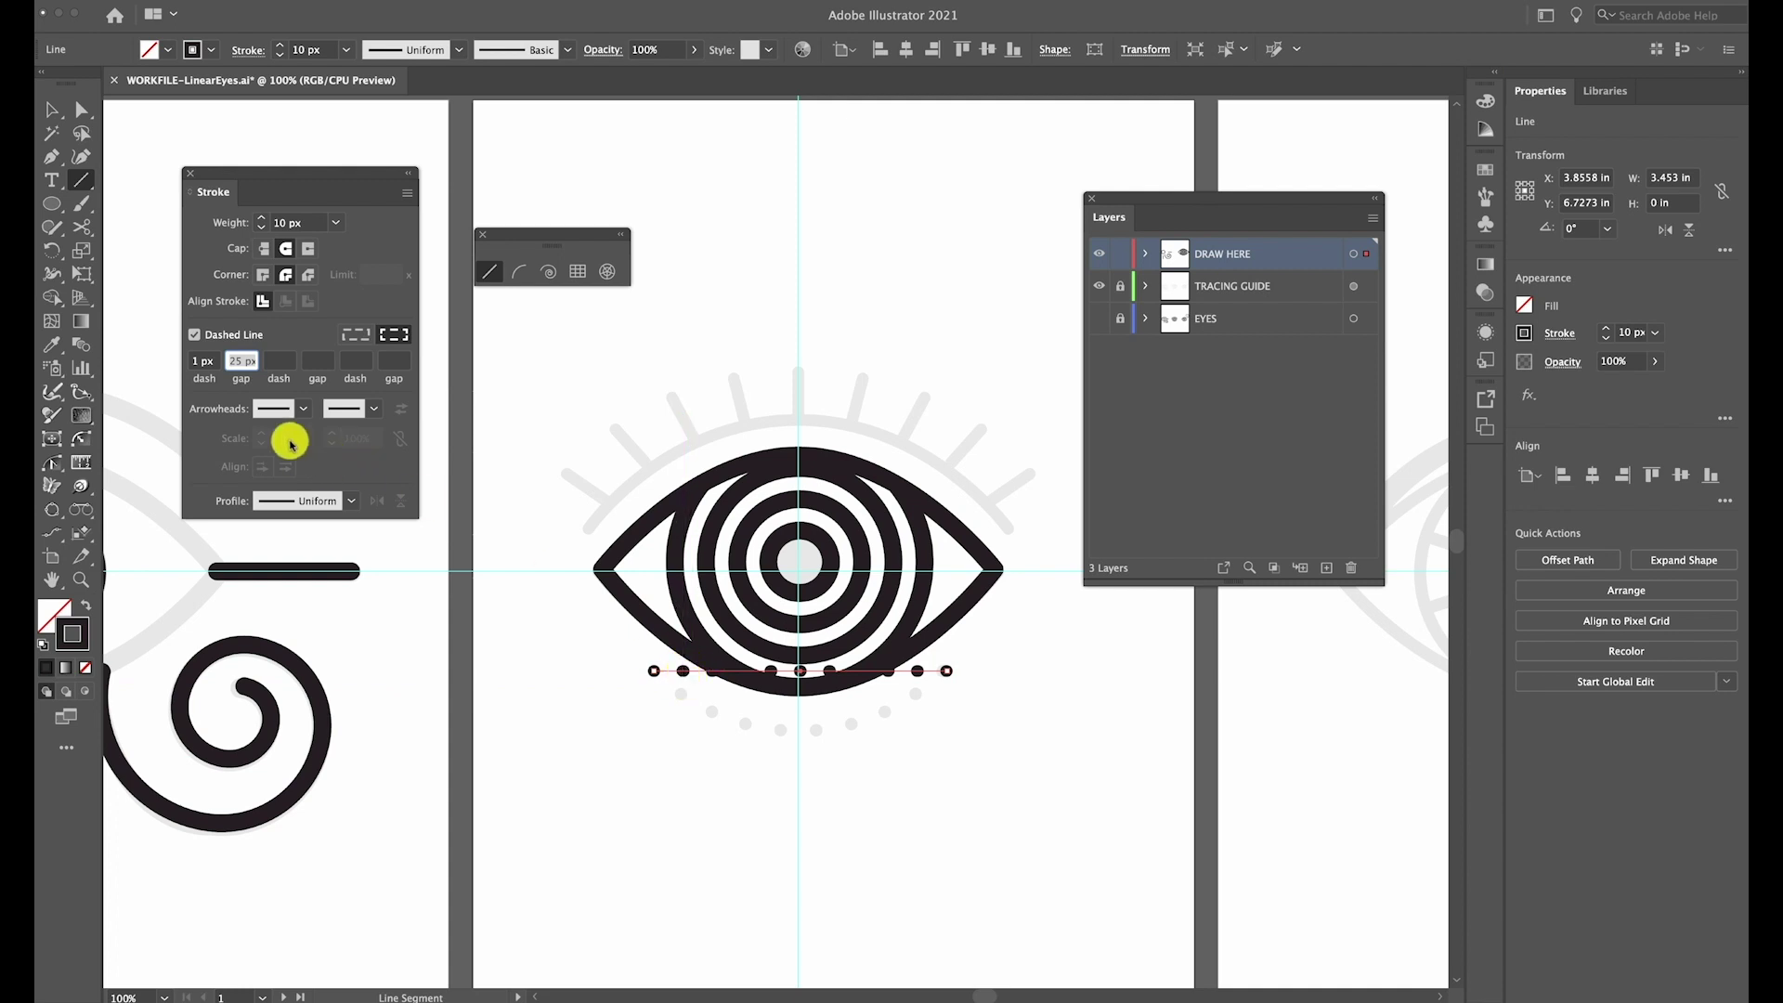
{"action": "left_click", "coordinate": [199, 360]}
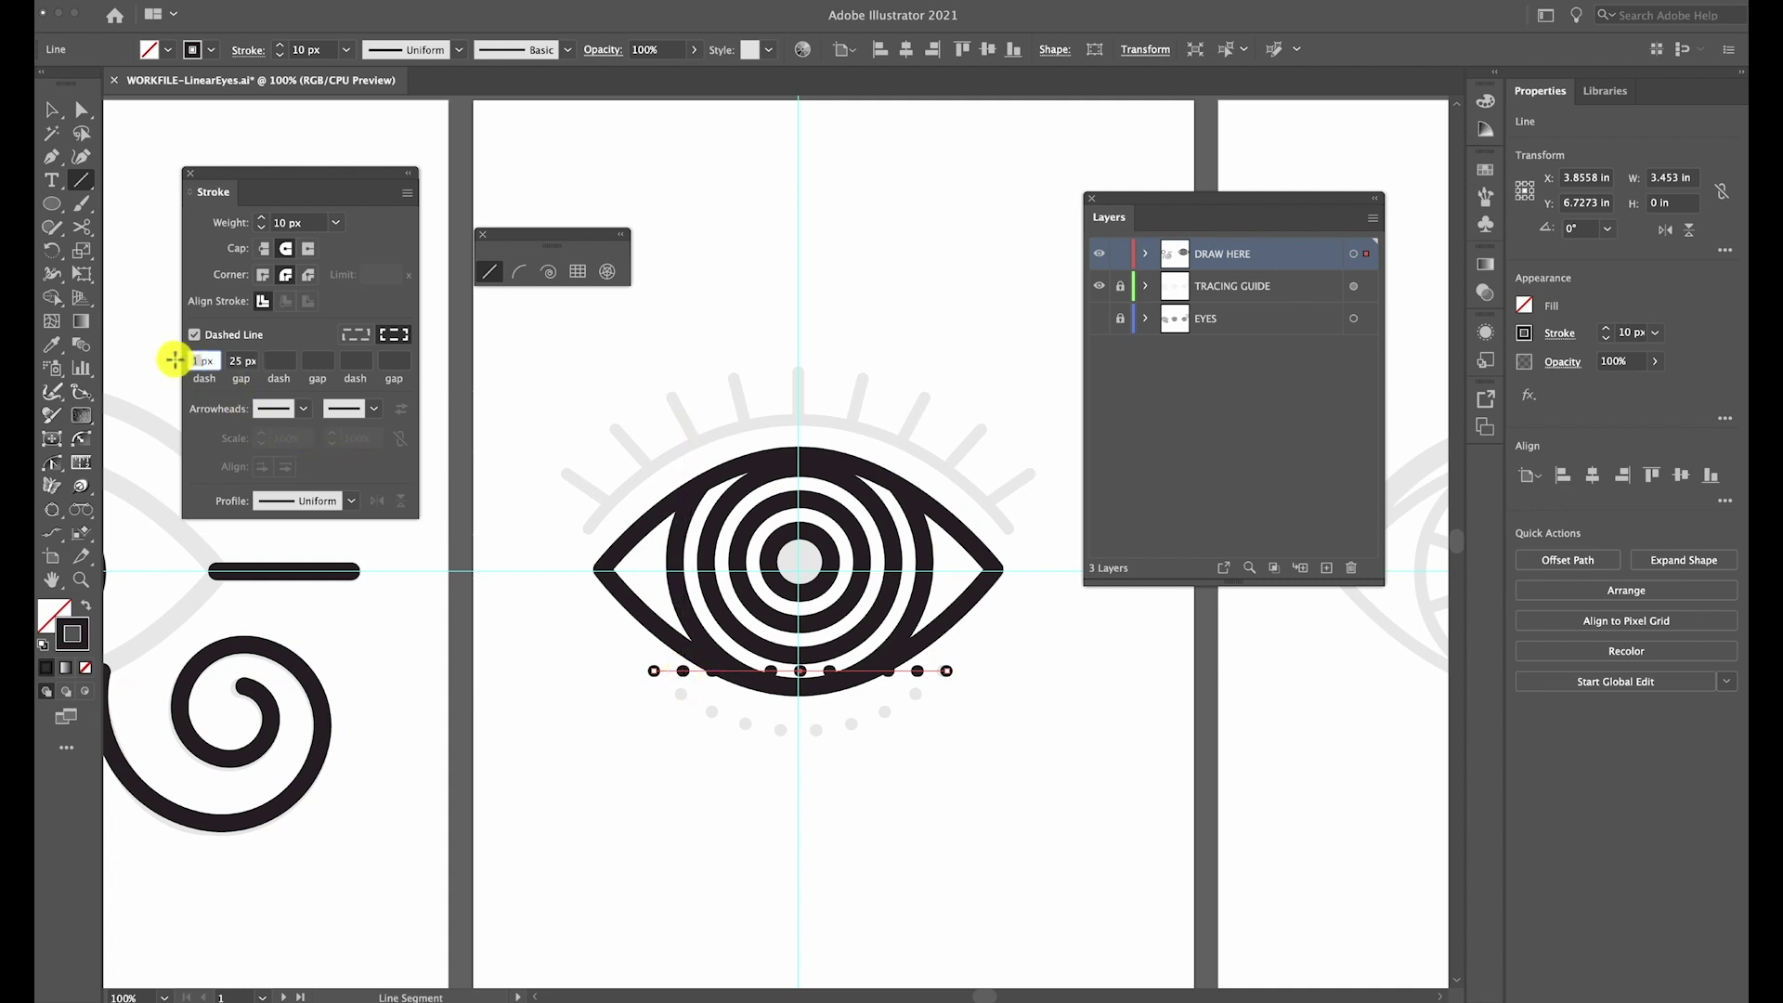
{"action": "type", "text": "0"}
{"action": "key", "text": "Tab"}
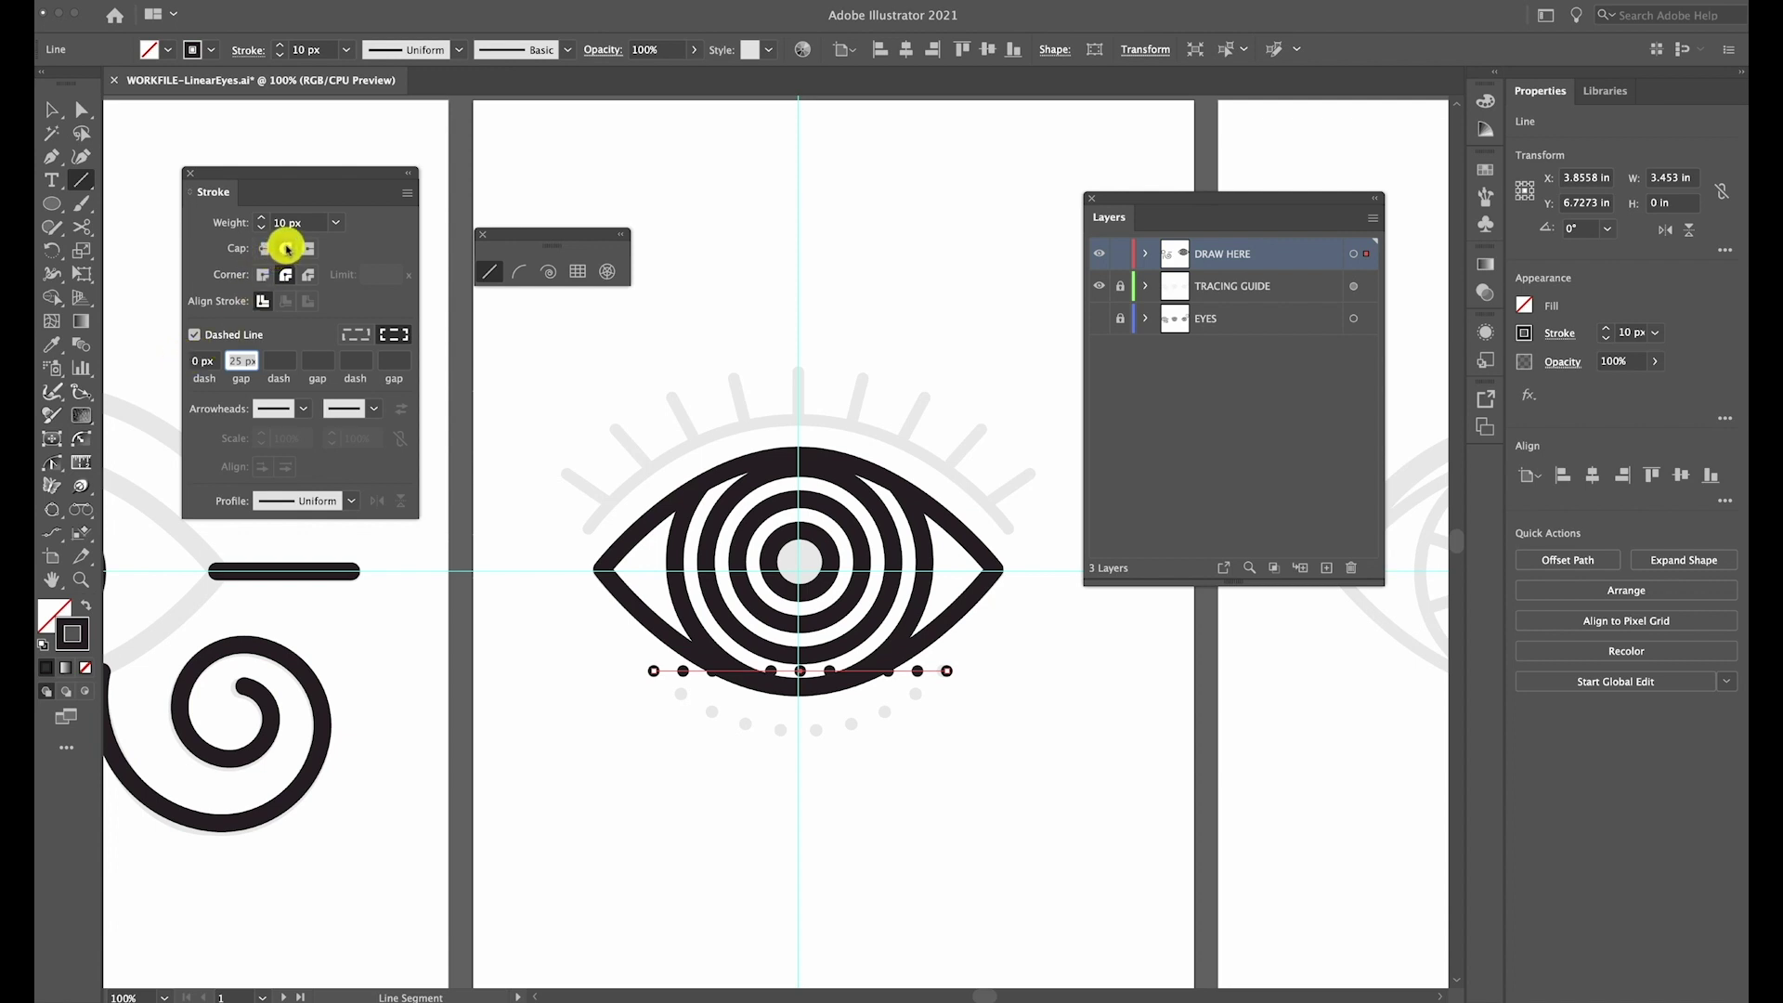
{"action": "left_click", "coordinate": [284, 249]}
Warp the dotted line below the eye with a horizontal Arc envelope distort at -50% bend, and deselect it
{"action": "left_click", "coordinate": [51, 111]}
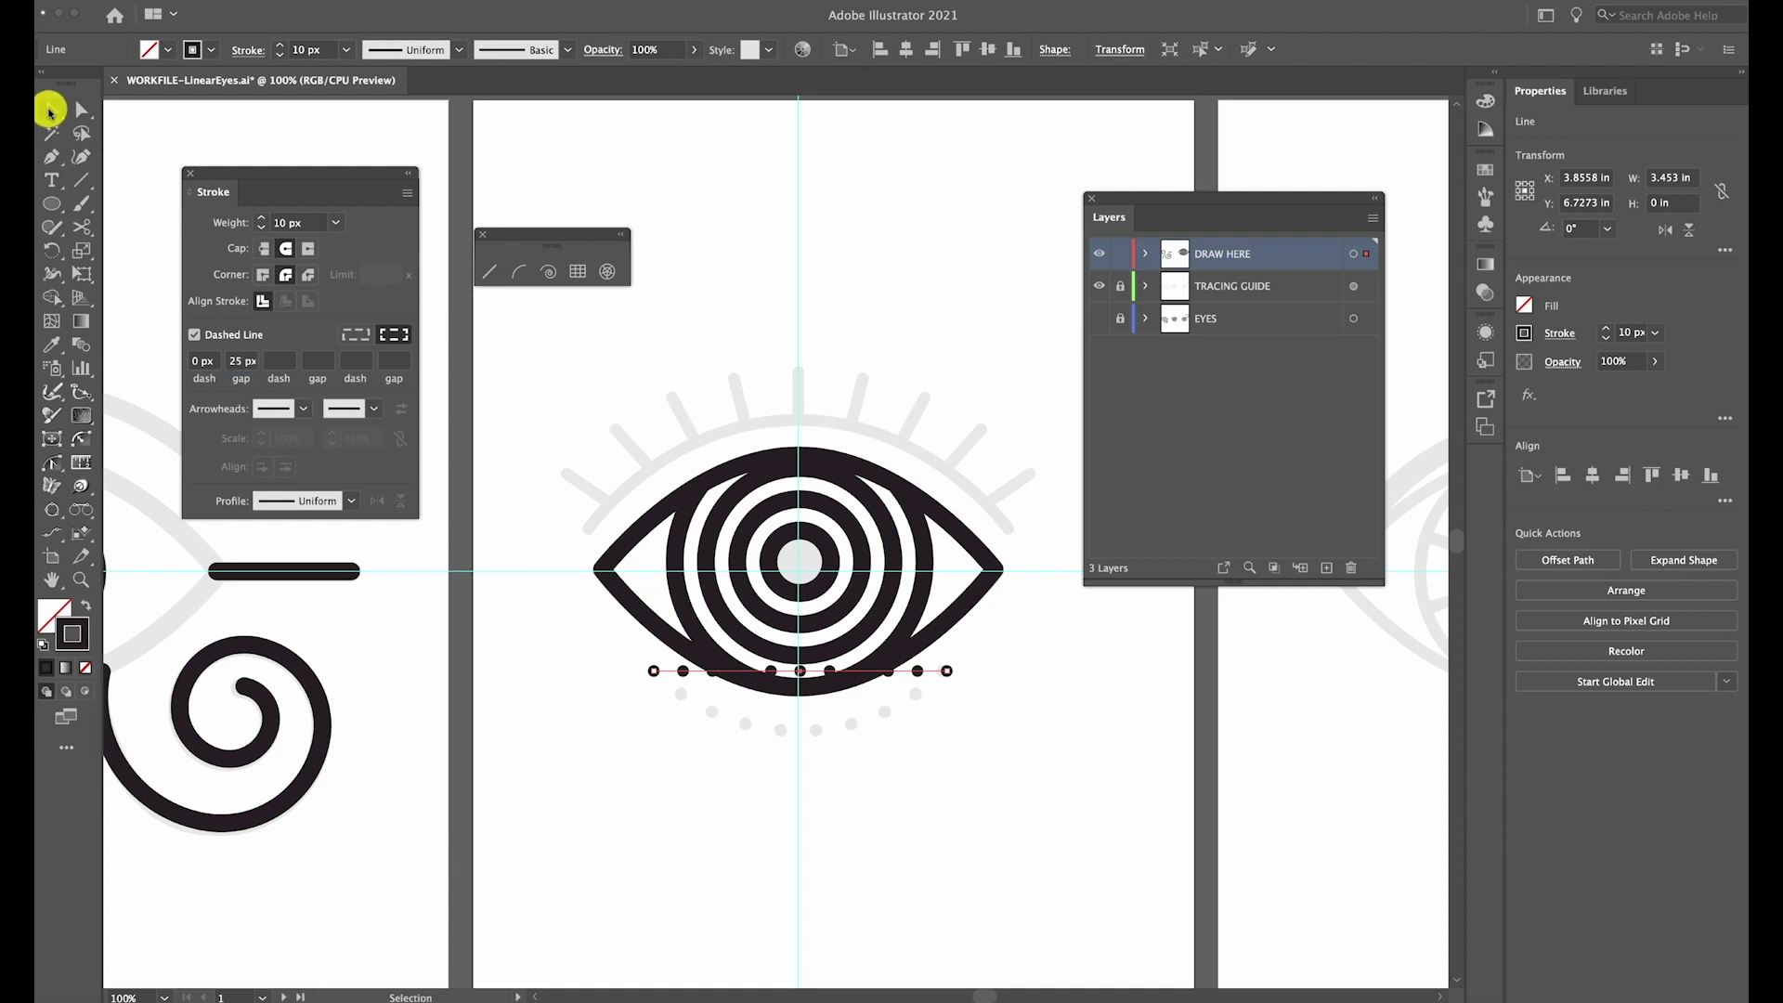
{"action": "left_click", "coordinate": [92, 4]}
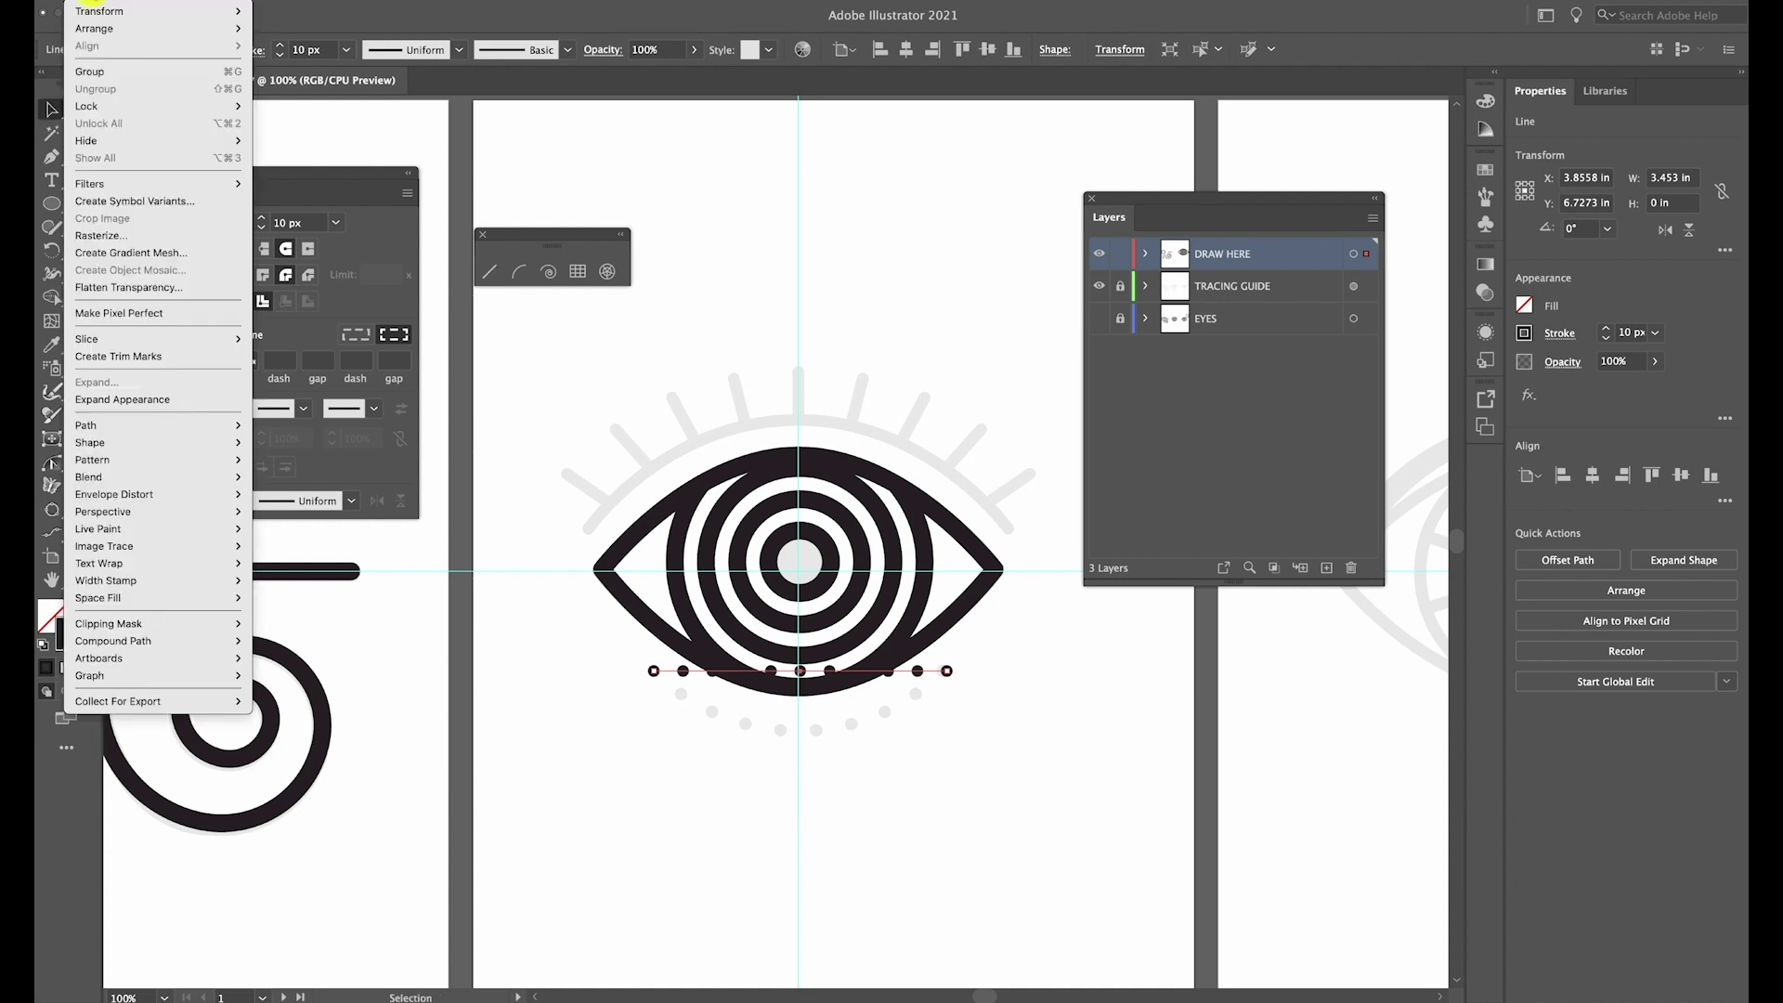
{"action": "left_click", "coordinate": [157, 496]}
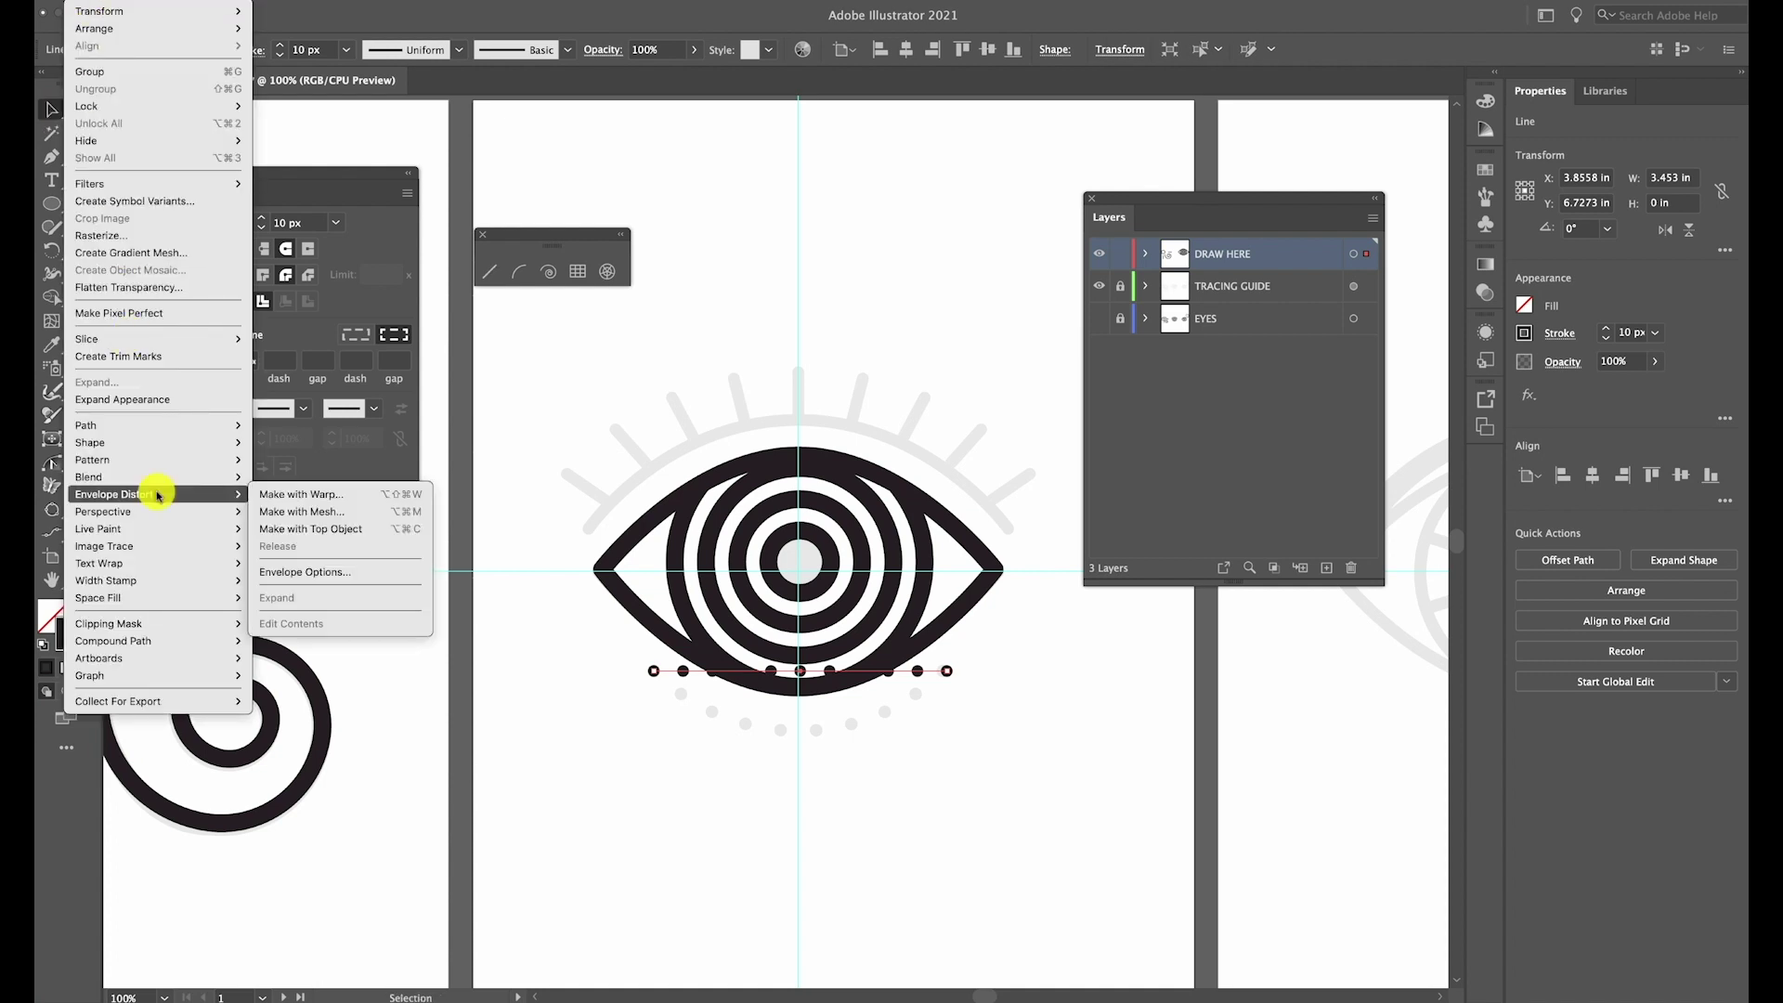
{"action": "left_click", "coordinate": [345, 494]}
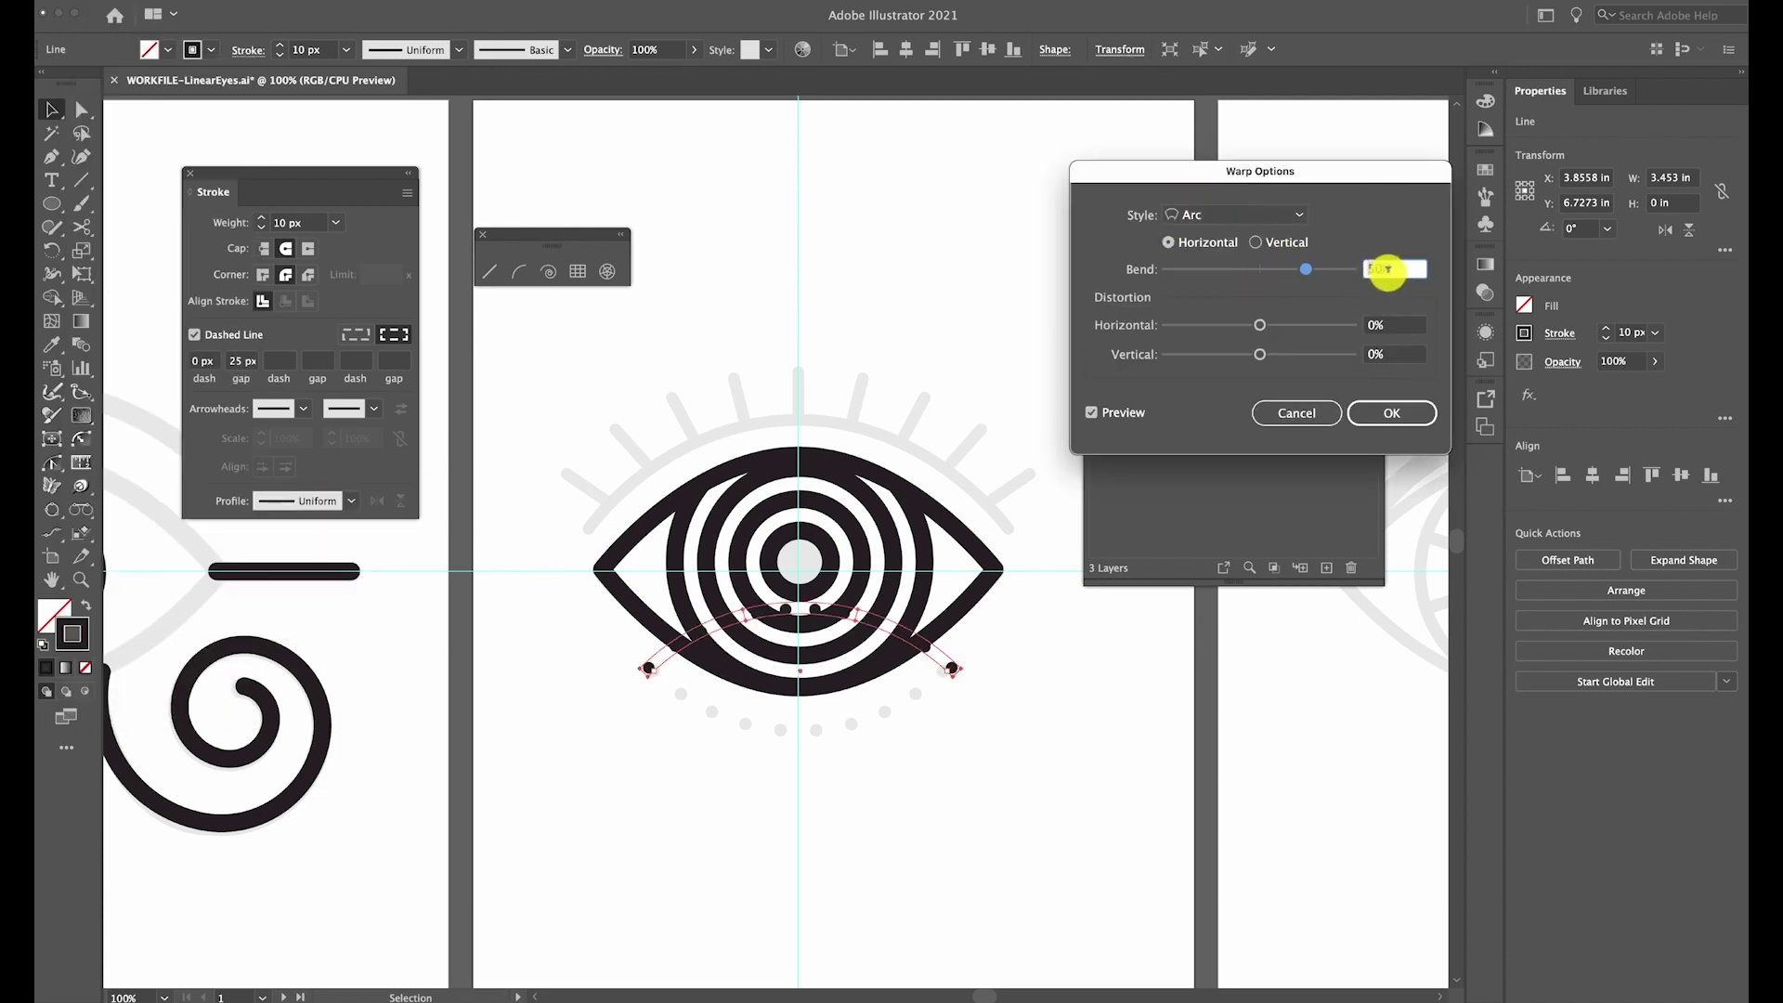
{"action": "left_click", "coordinate": [1215, 272]}
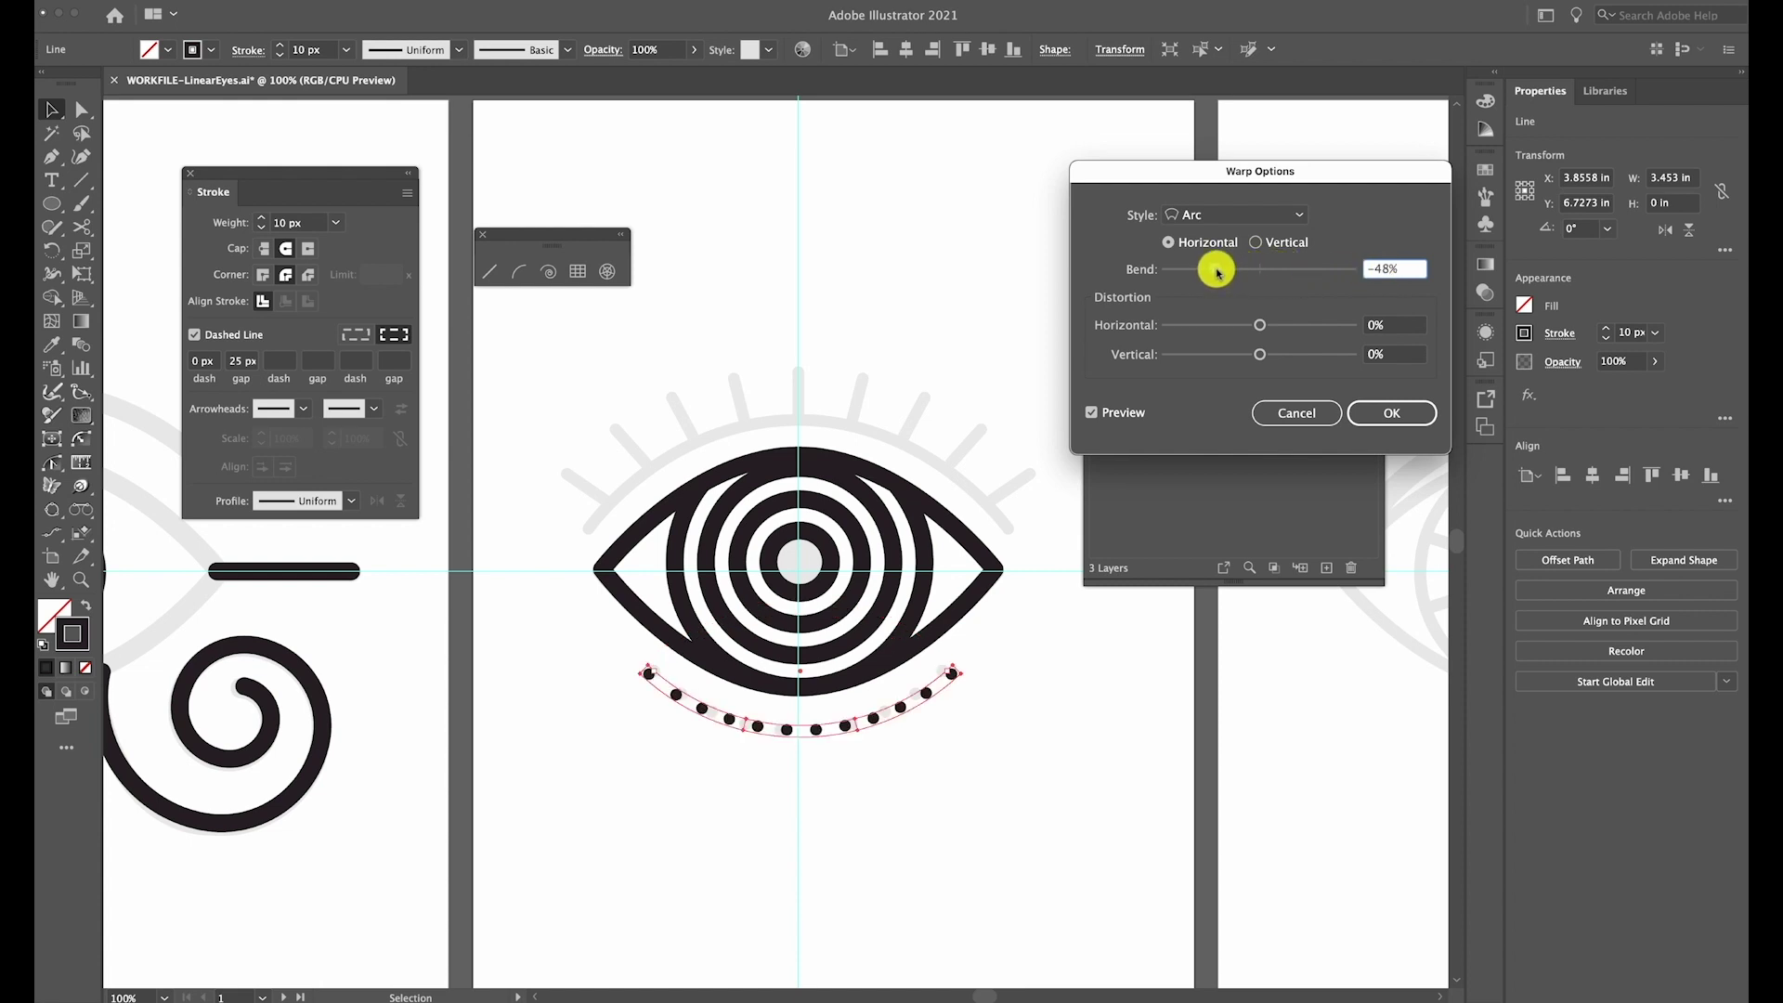
{"action": "left_click_drag", "start_coordinate": [1214, 271], "coordinate": [1217, 273]}
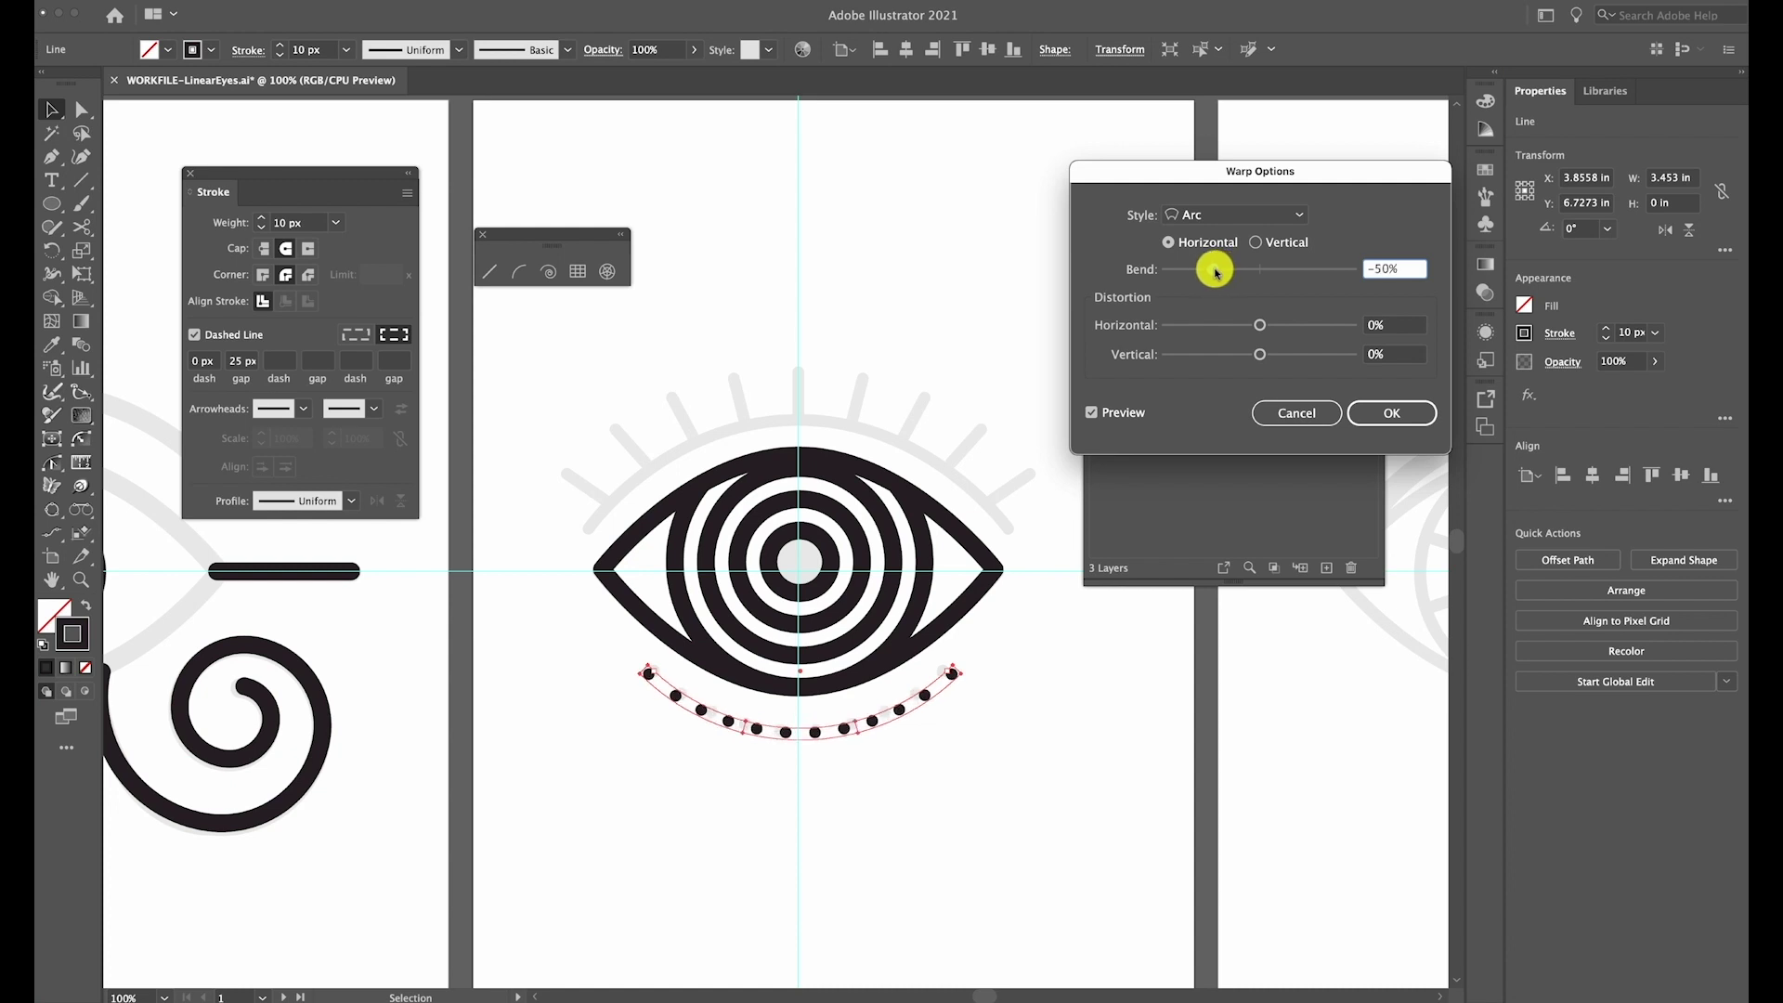
{"action": "left_click", "coordinate": [1384, 411]}
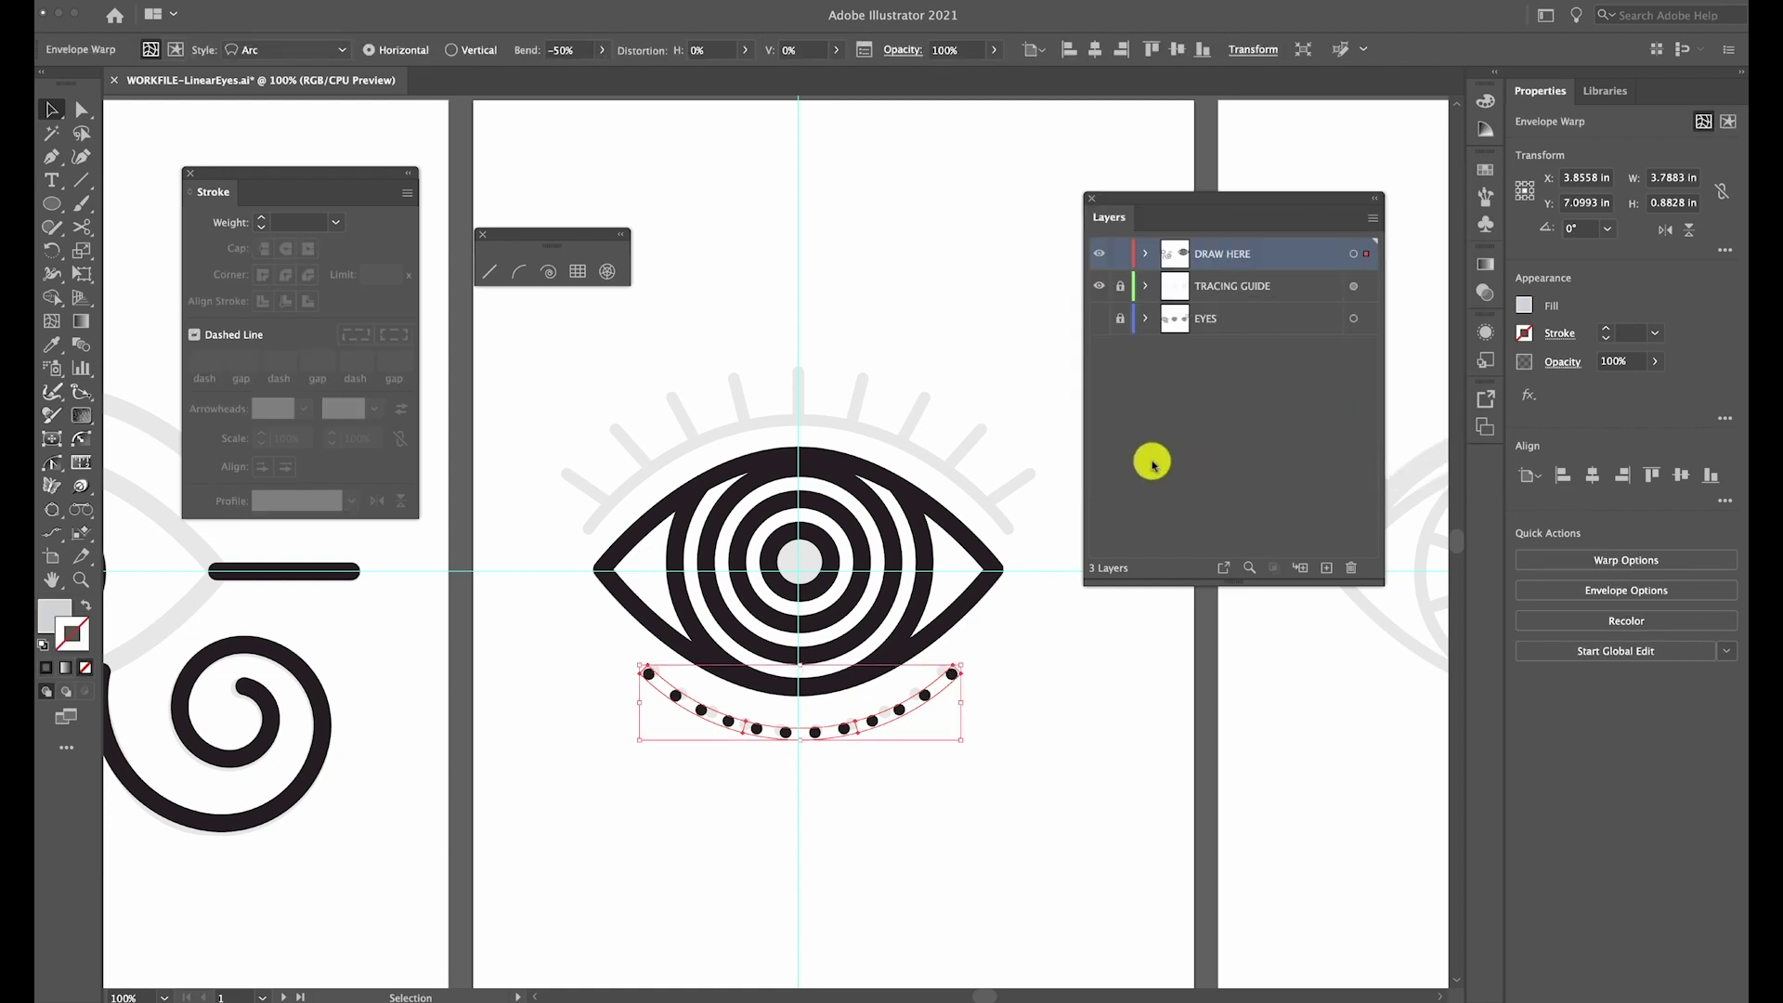
{"action": "left_click", "coordinate": [1084, 734]}
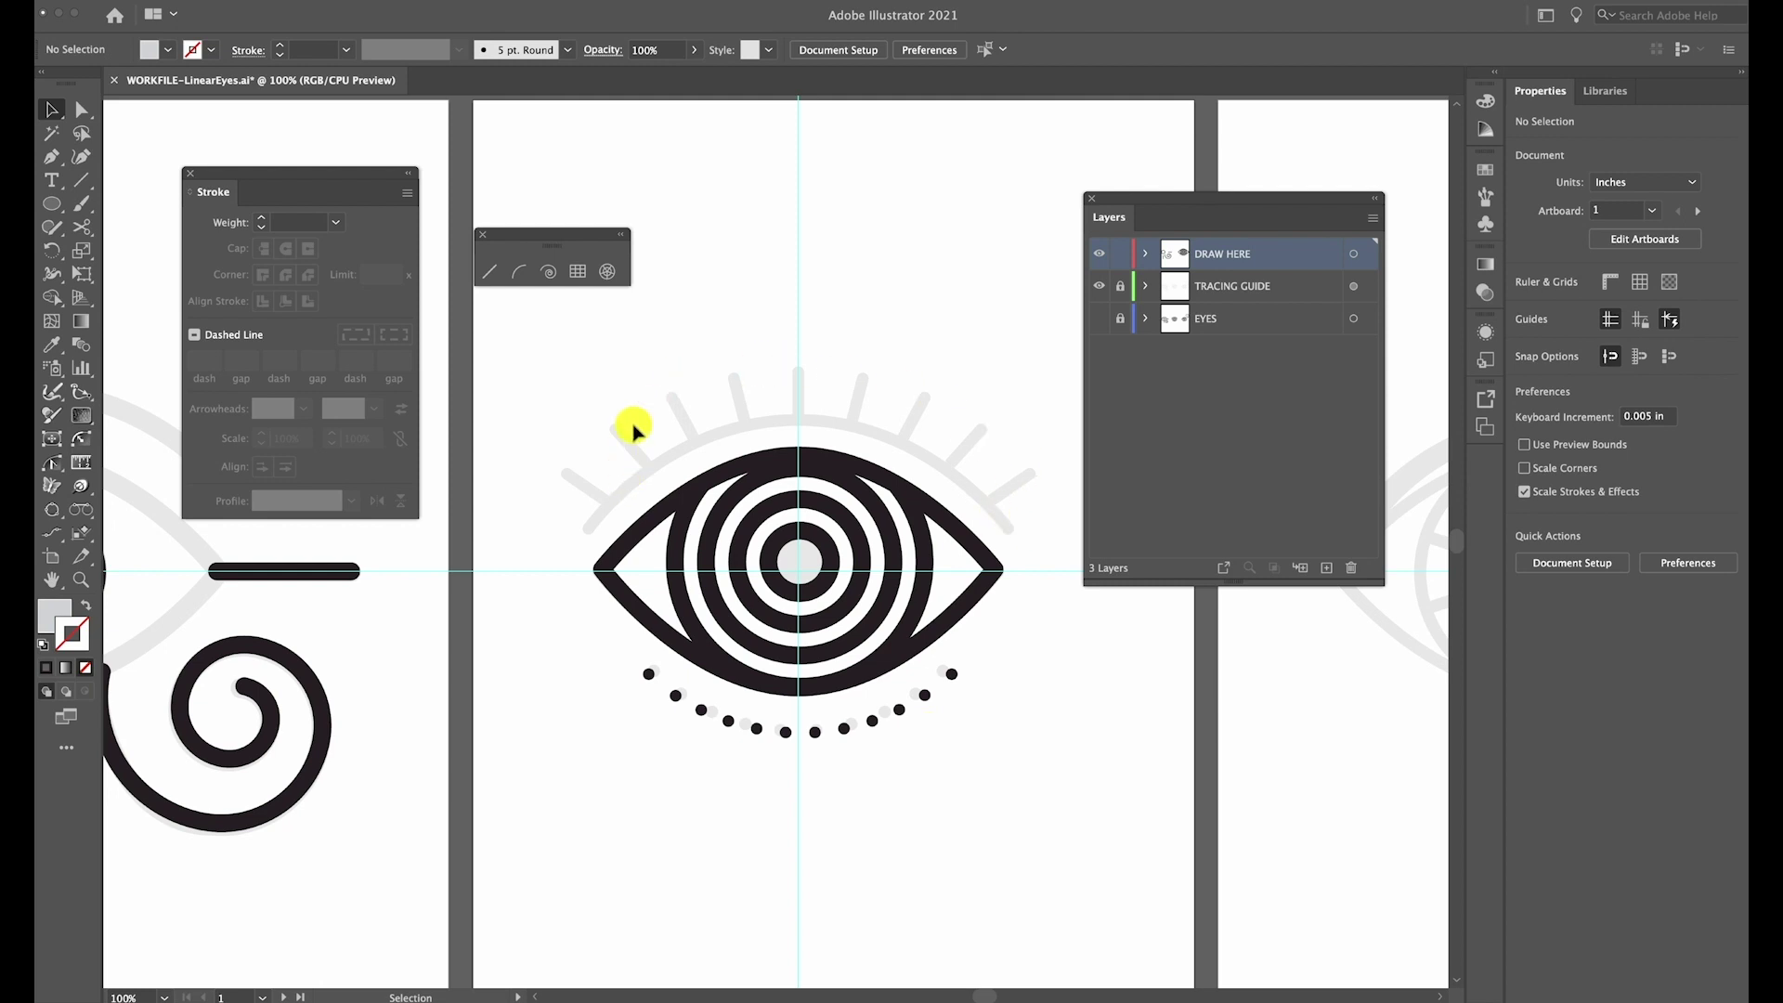
Draw a horizontal line about 5.87 in long above the eye, and move it up to centre on the vertical guide at the traced lash arc's peak
{"action": "left_click", "coordinate": [492, 271]}
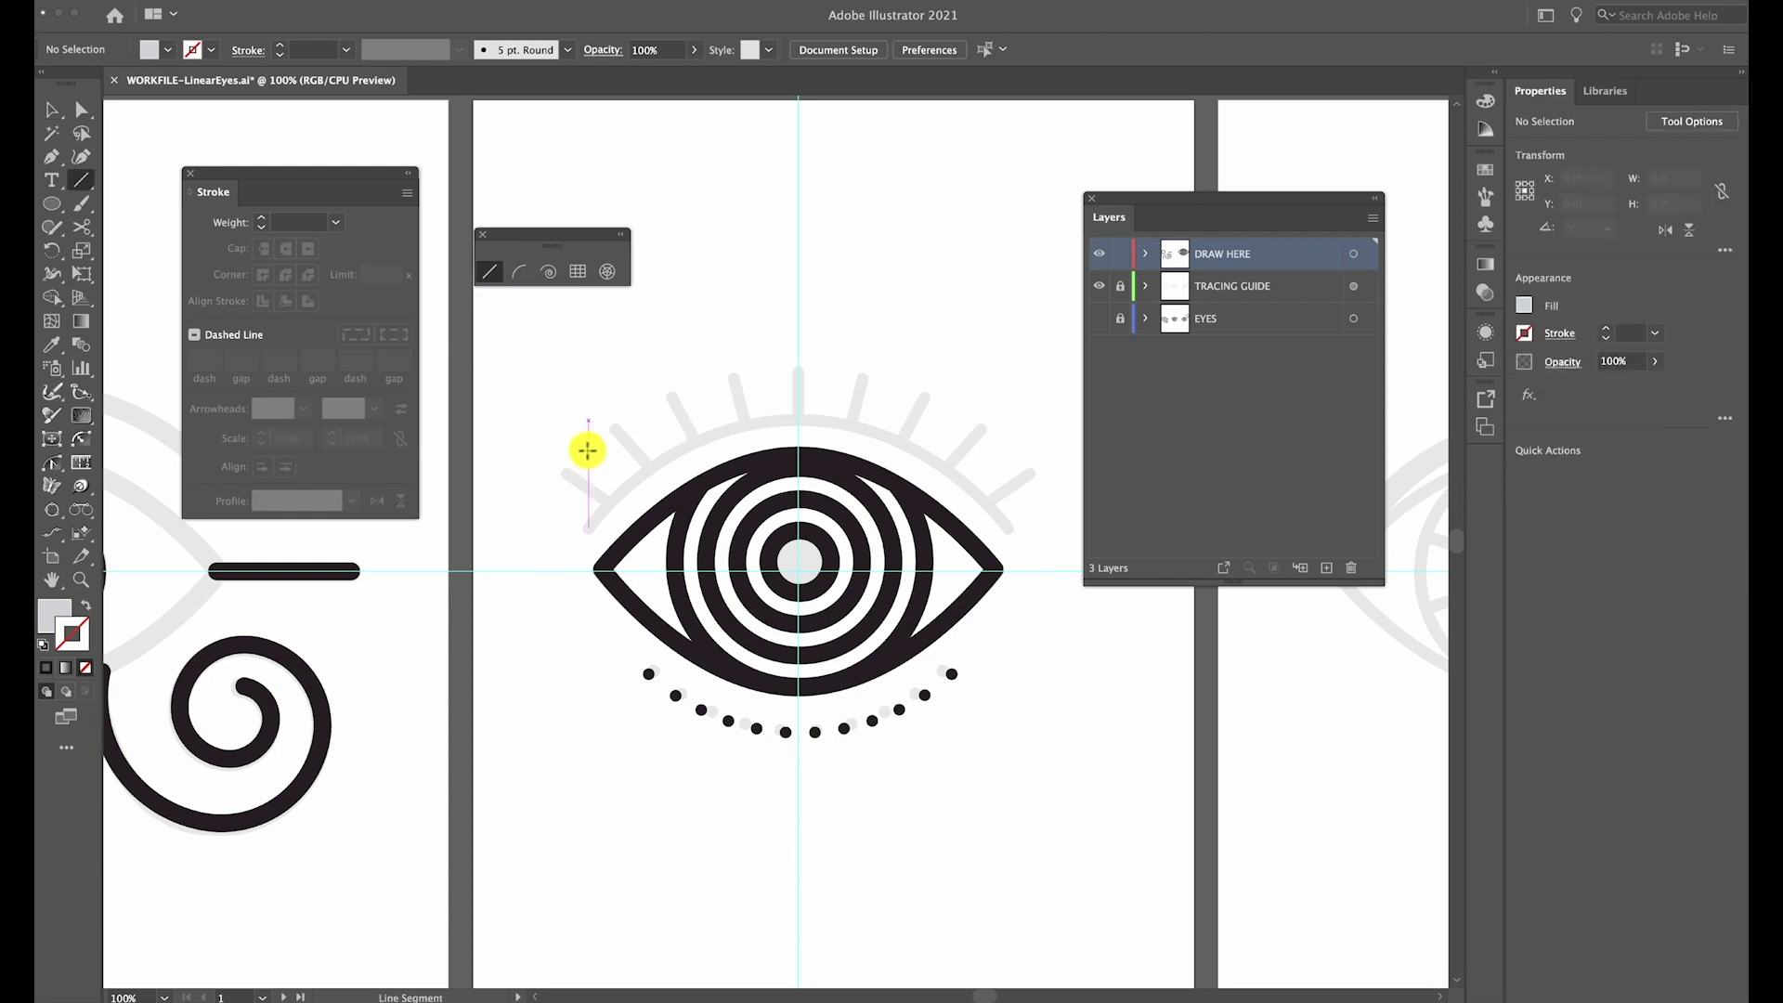
{"action": "left_click_drag", "start_coordinate": [605, 446], "coordinate": [1043, 445]}
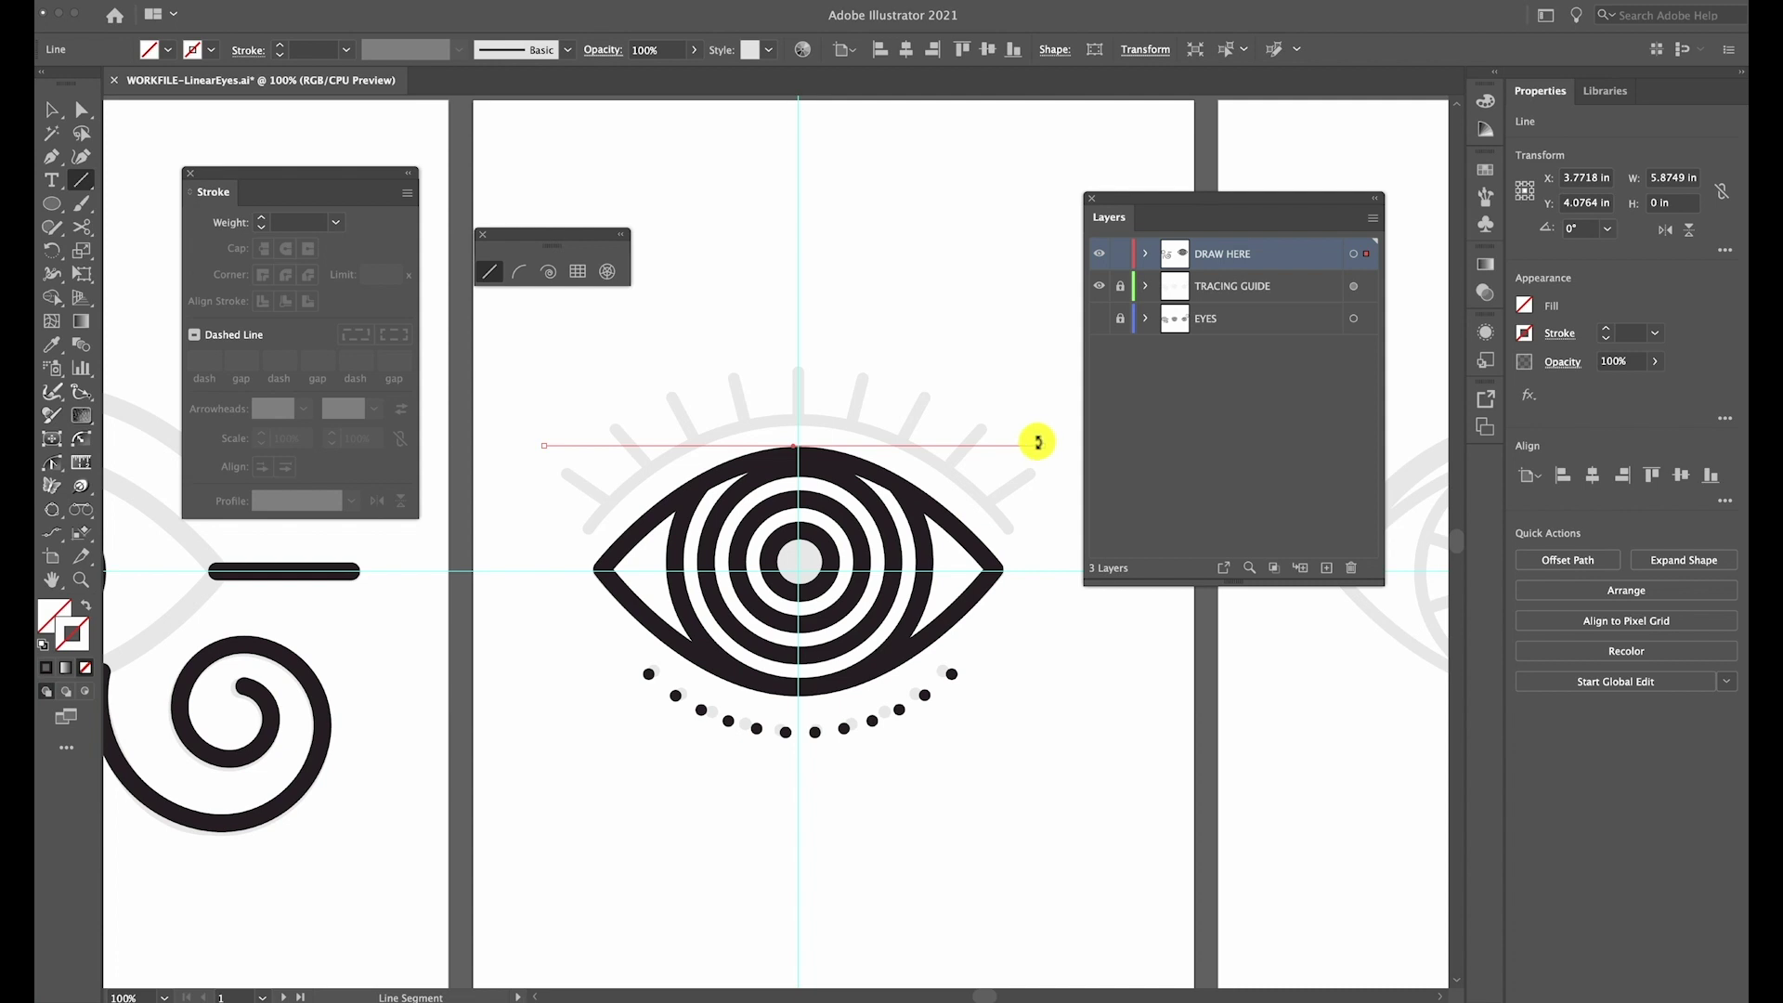
{"action": "left_click", "coordinate": [709, 347], "text": "super"}
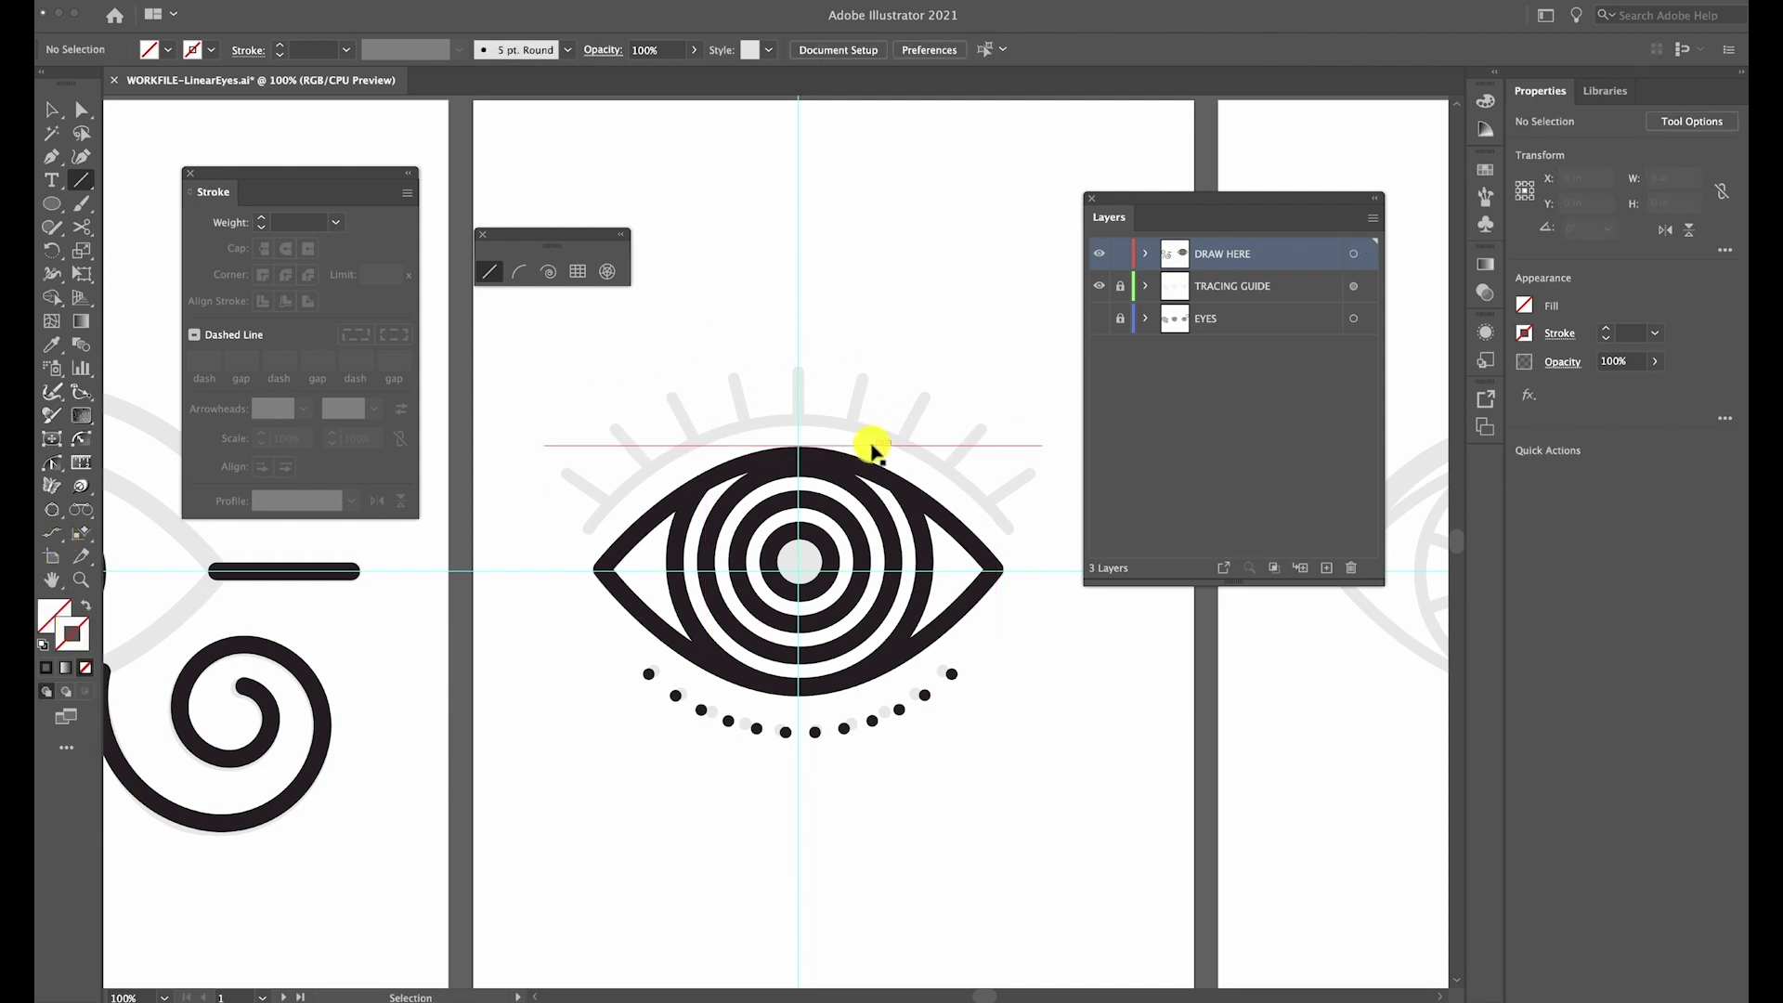
{"action": "left_click_drag", "start_coordinate": [899, 447], "coordinate": [898, 426]}
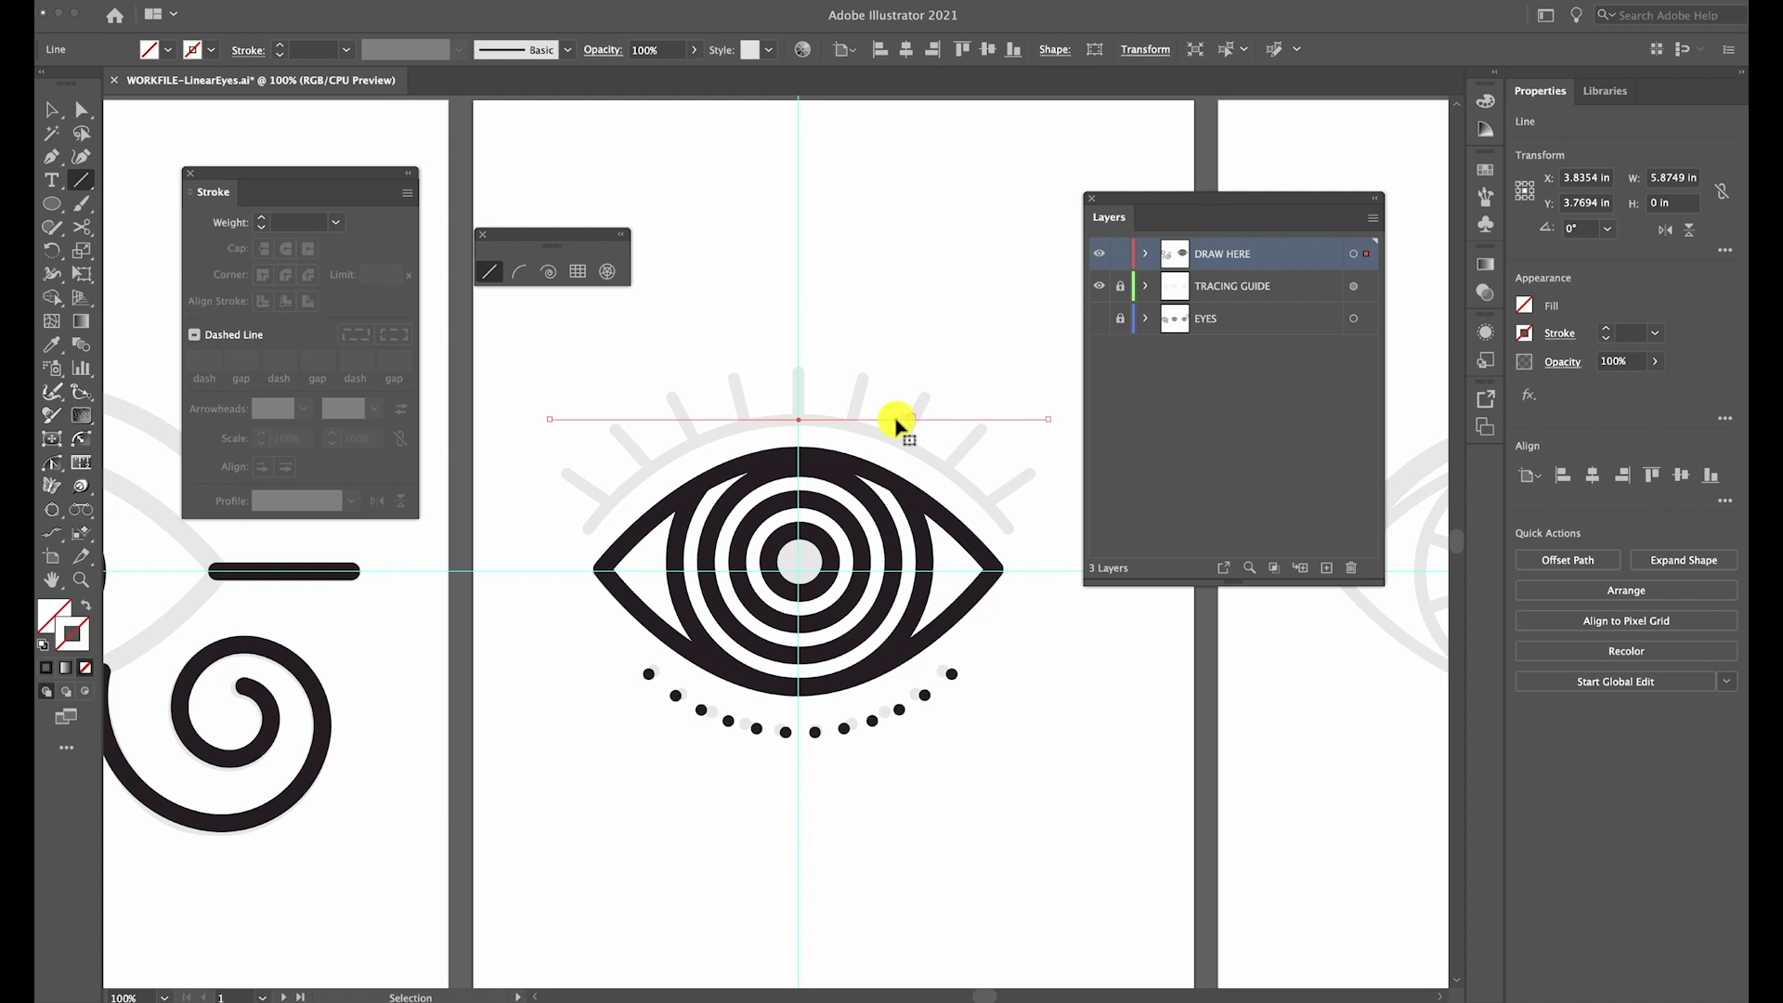
Give the horizontal line above the eye a 12 px stroke with a round cap
{"action": "key", "text": "backslash"}
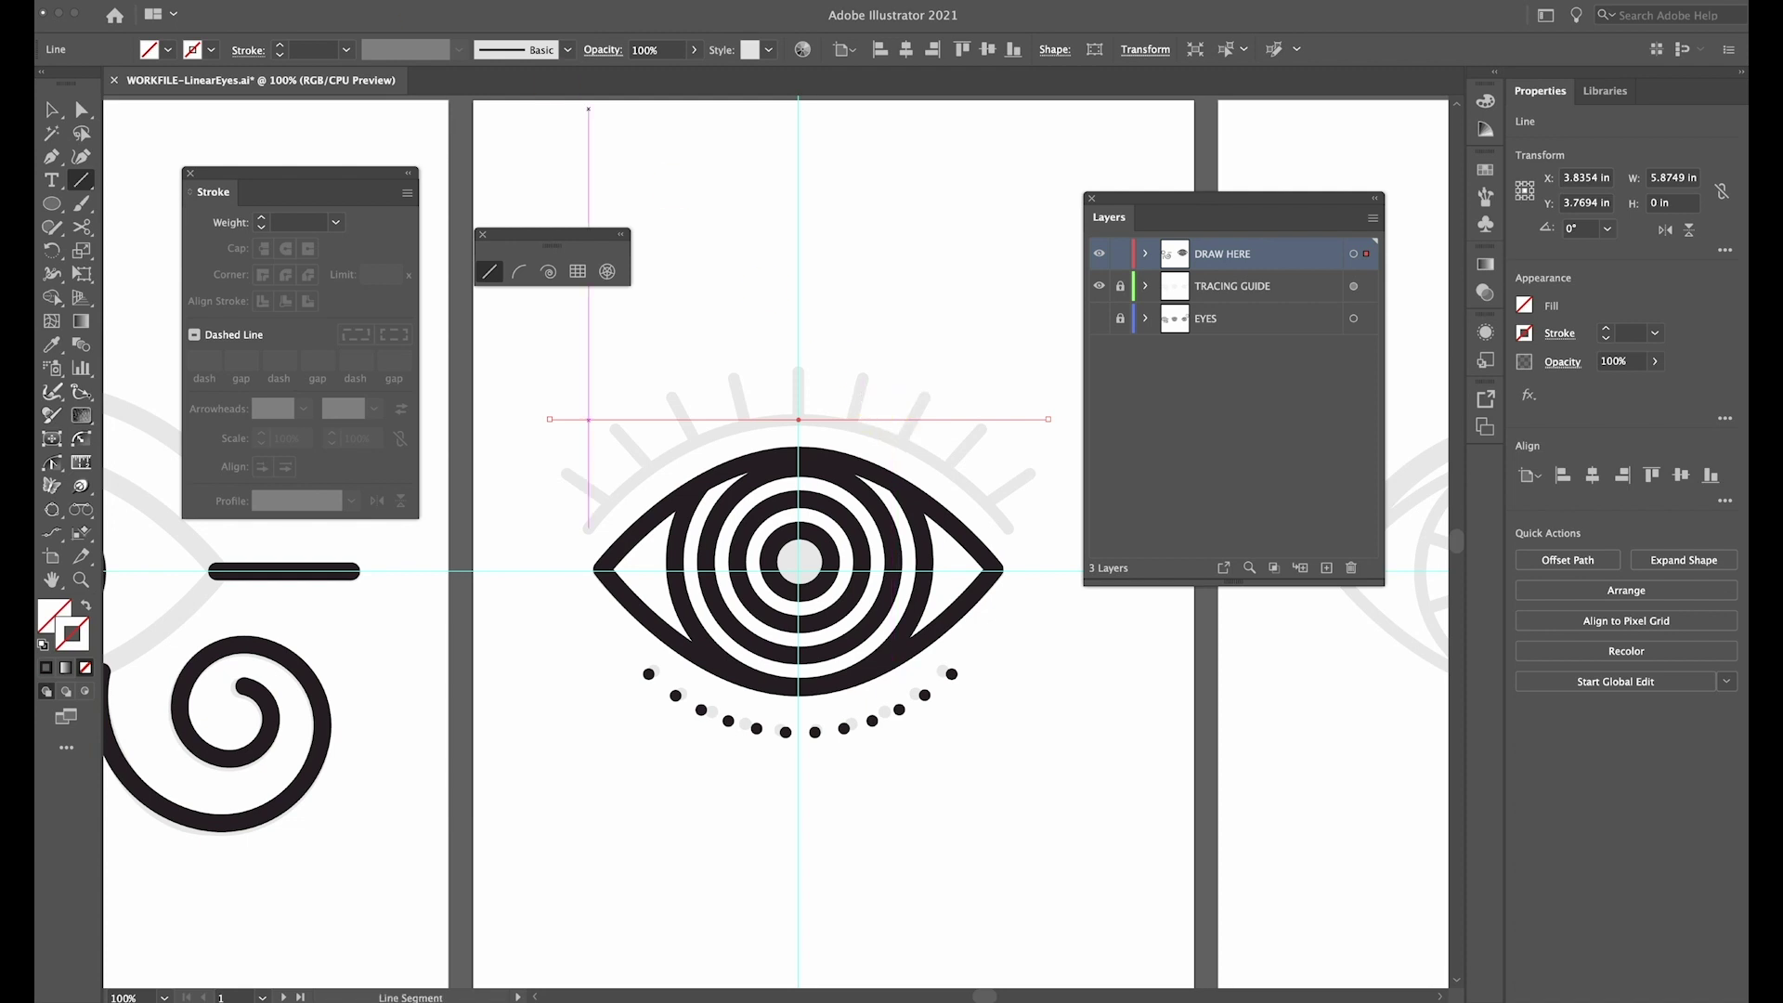
{"action": "left_click", "coordinate": [344, 50]}
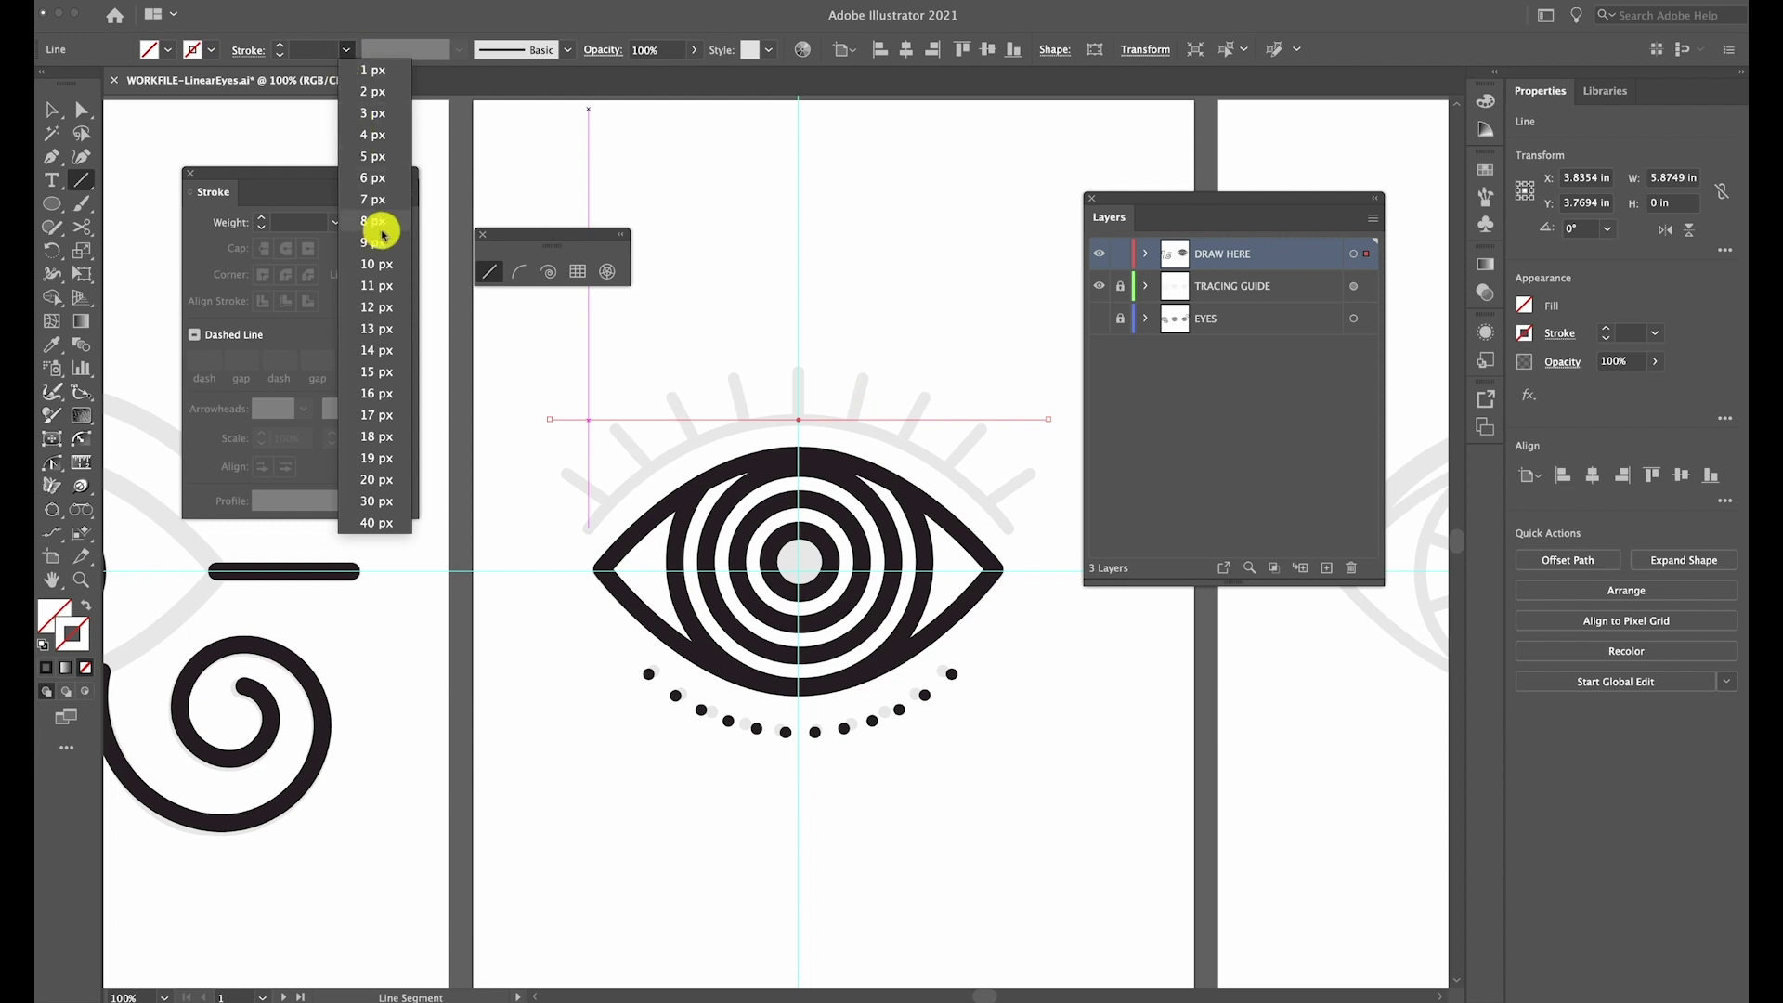
{"action": "left_click", "coordinate": [376, 265]}
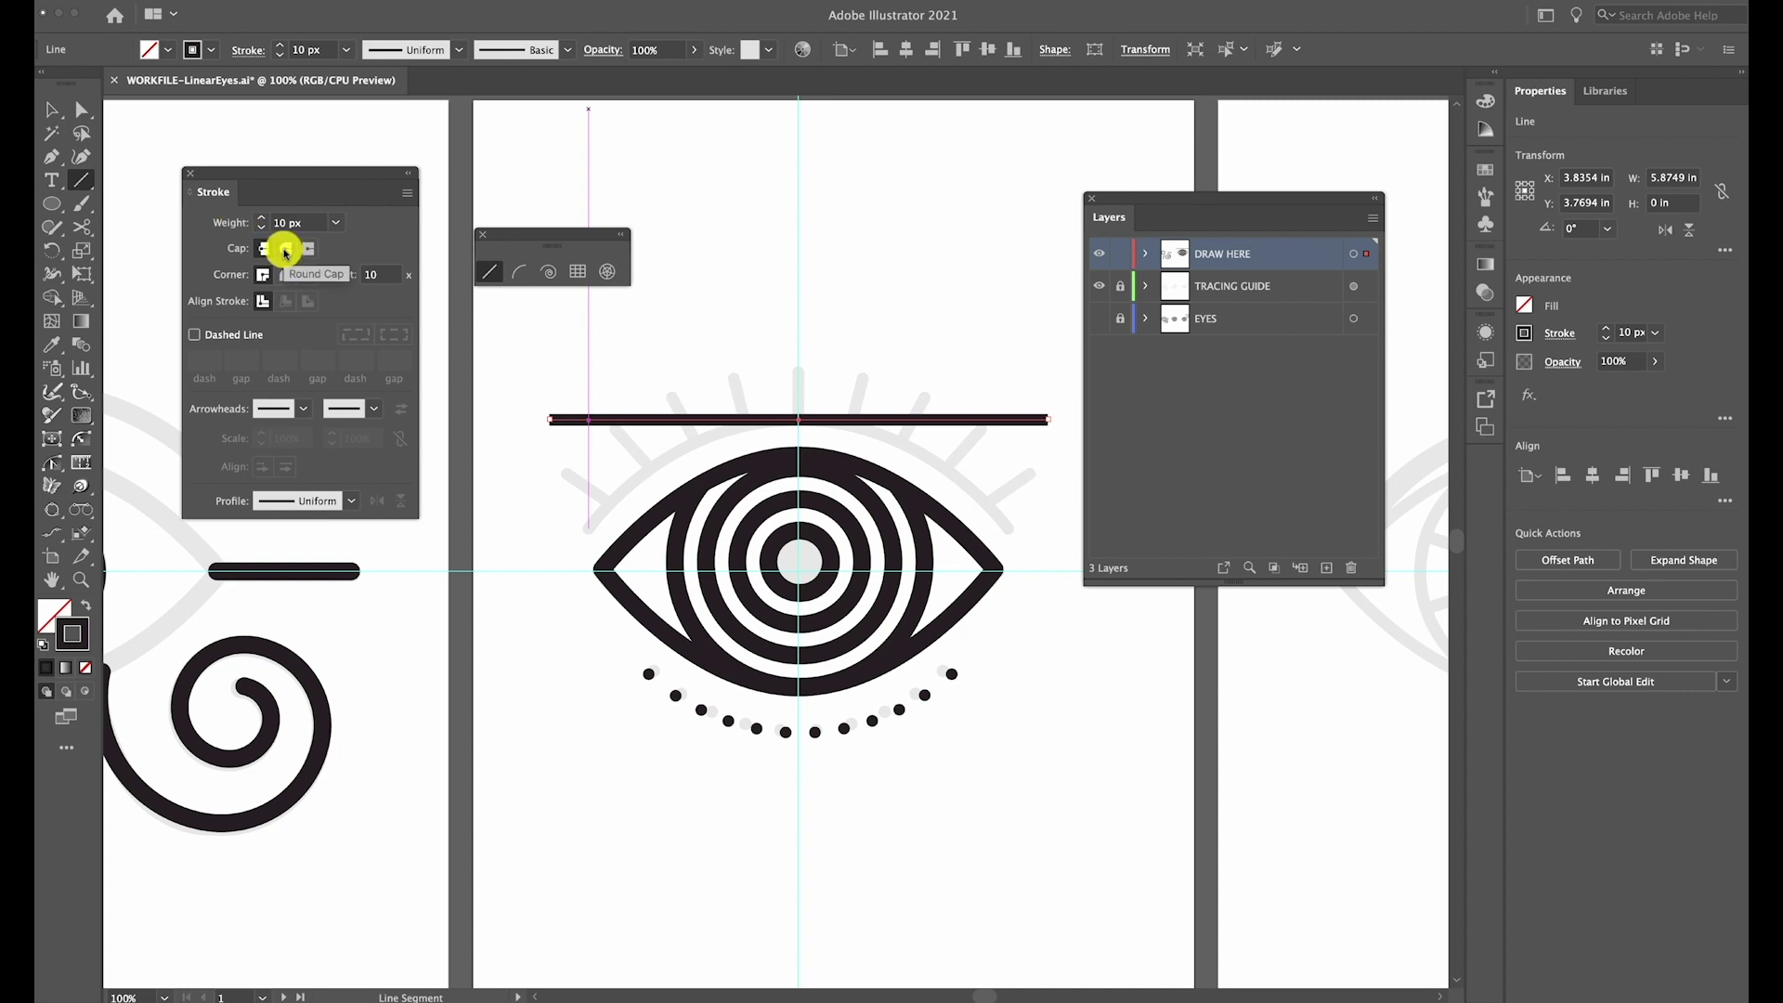
{"action": "left_click", "coordinate": [286, 250]}
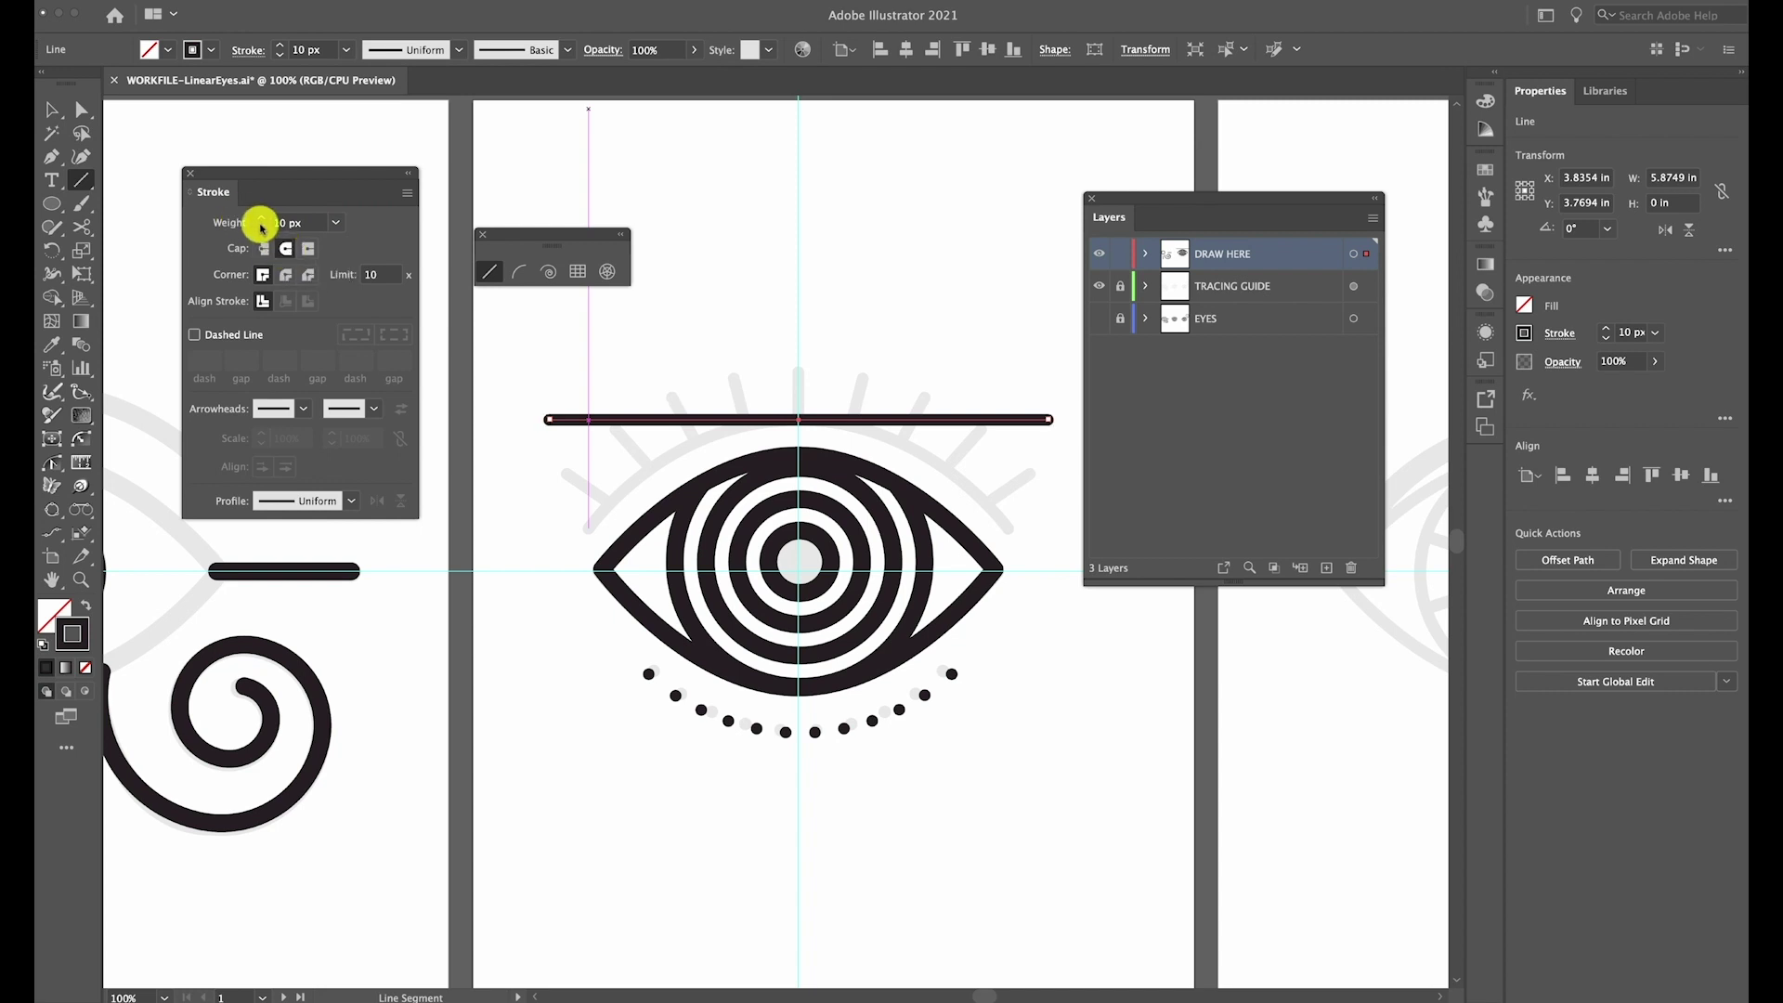
{"action": "left_click", "coordinate": [262, 218]}
{"action": "left_click", "coordinate": [262, 218]}
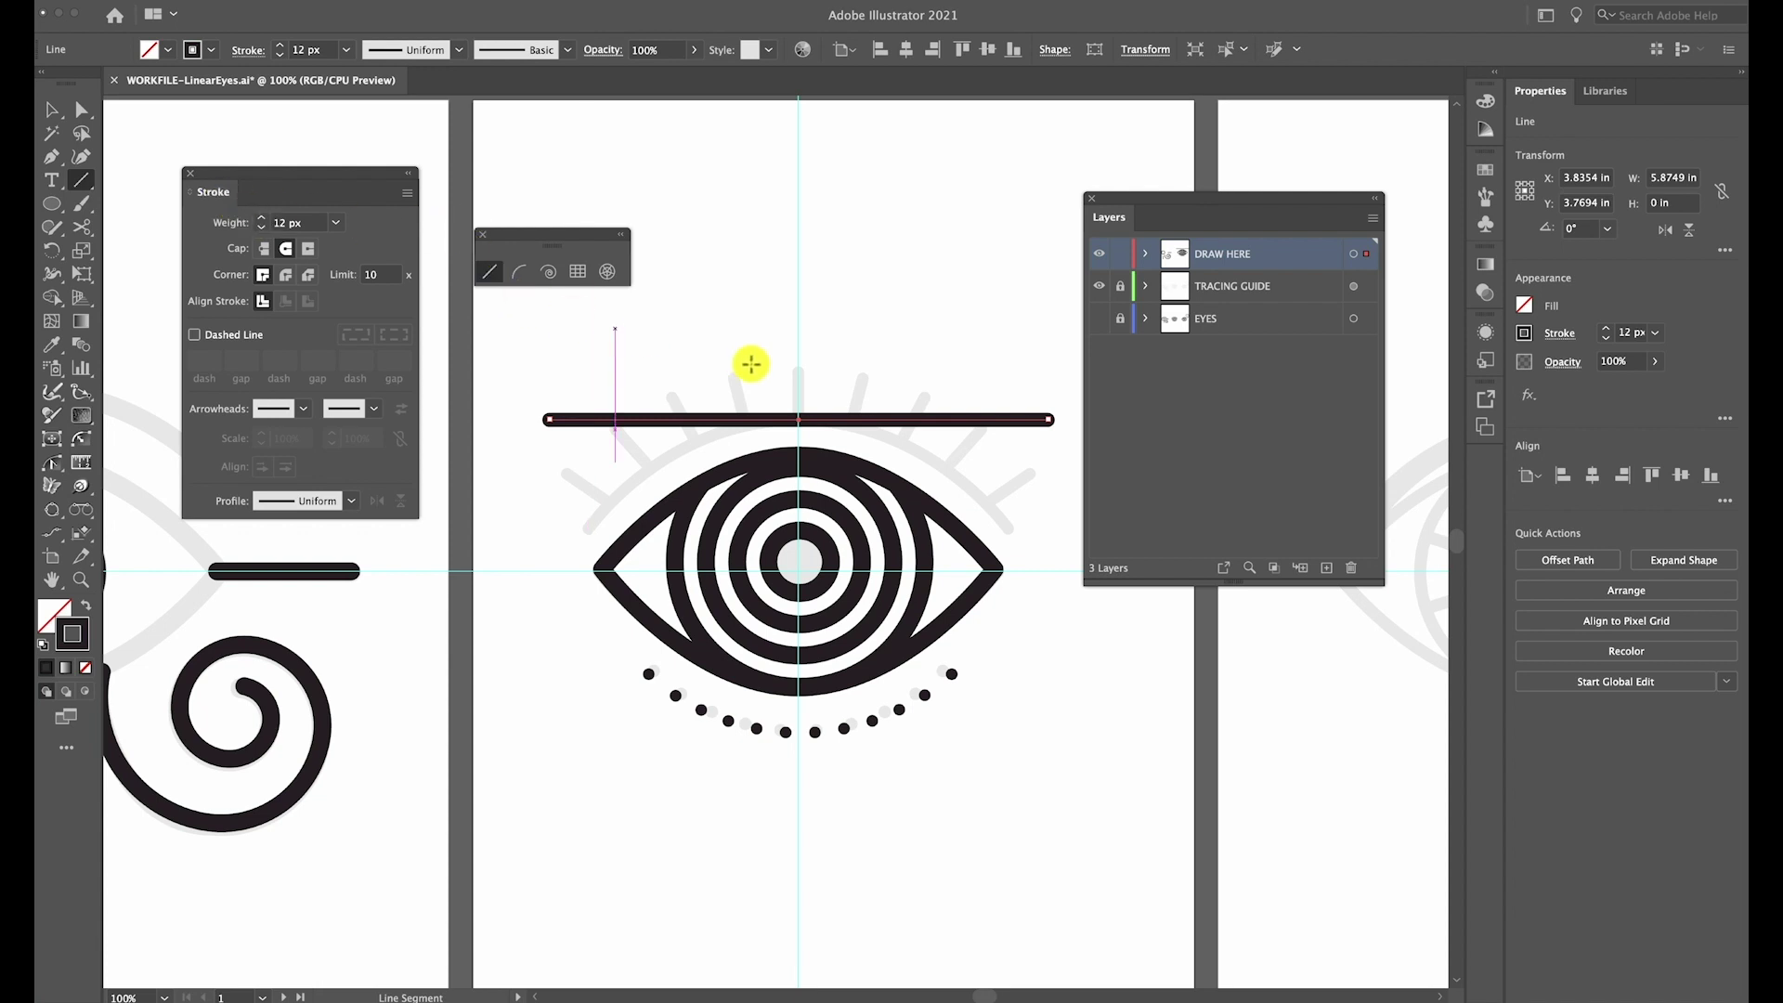
Draw three vertical lashes on the horizontal line, about 0.6 in tall at the centre and slightly shorter near both ends, and deselect
{"action": "left_click_drag", "start_coordinate": [798, 369], "coordinate": [799, 421]}
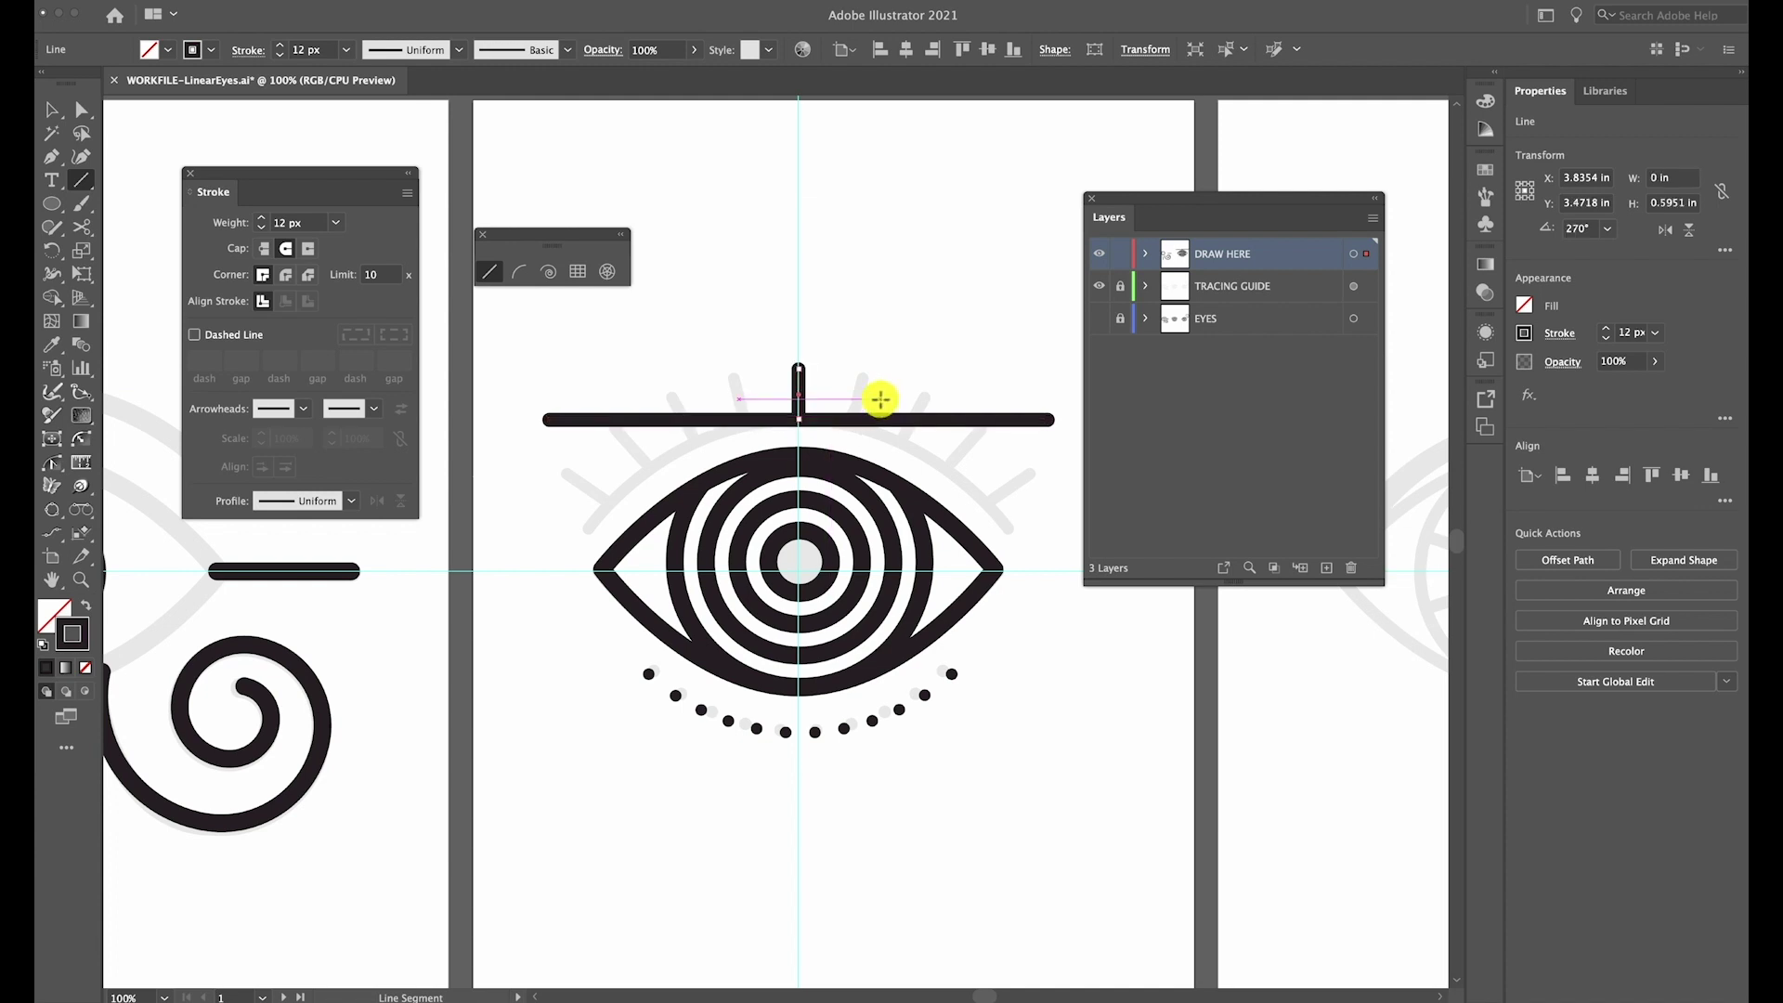
{"action": "left_click_drag", "start_coordinate": [1026, 372], "coordinate": [1025, 419]}
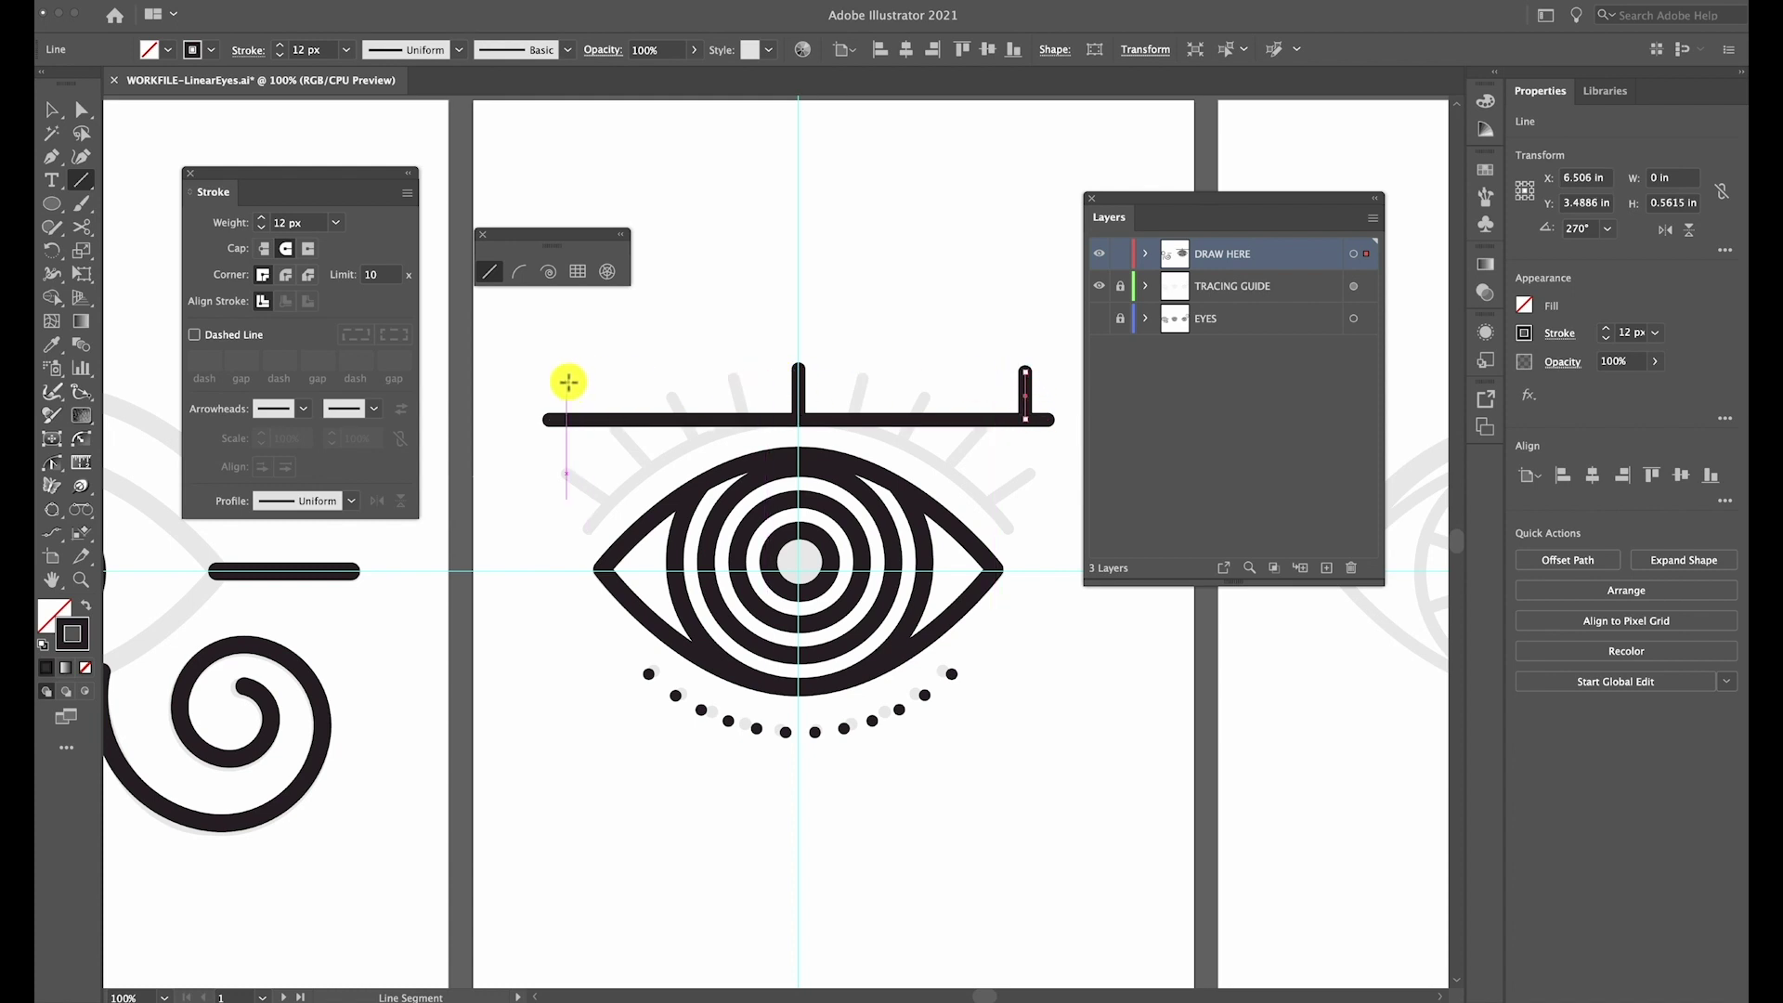
{"action": "left_click_drag", "start_coordinate": [569, 381], "coordinate": [569, 419]}
{"action": "key", "text": "super+shift+a"}
Align the upper anchor points of the three vertical lashes to the highest one with Vertical Align Top, and deselect
{"action": "scroll", "coordinate": [732, 386], "scroll_direction": "up", "scroll_amount": 3}
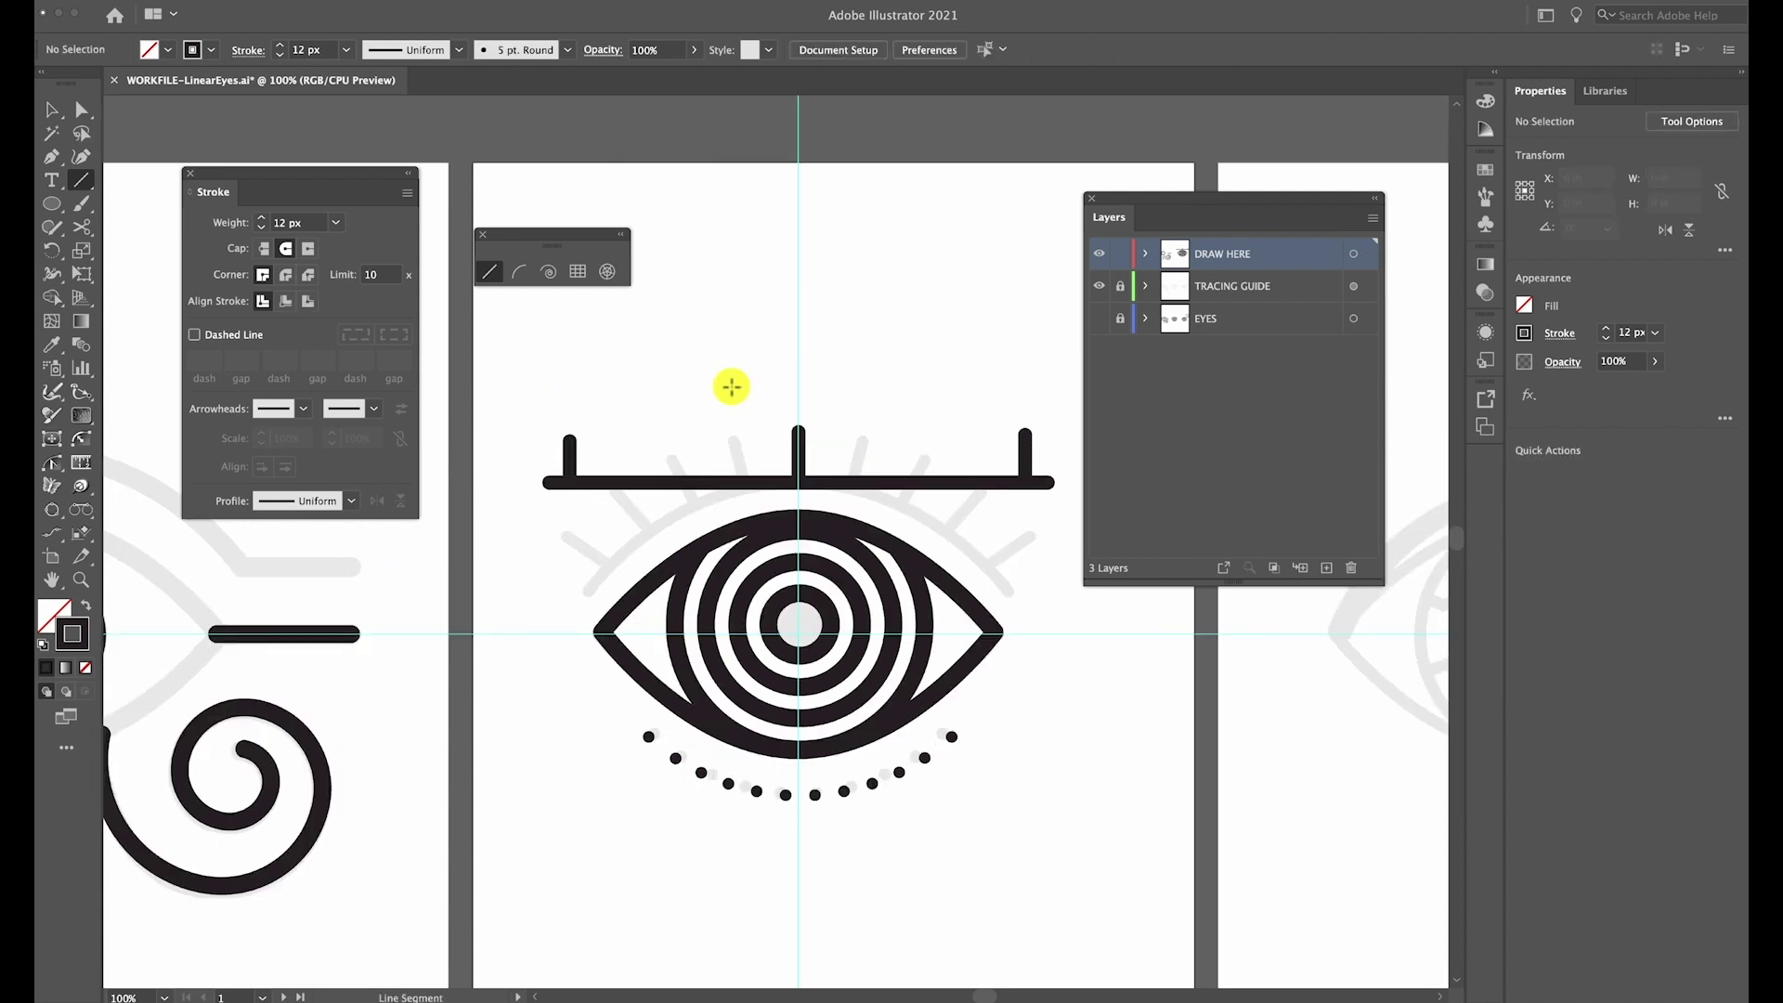
{"action": "key", "text": "a"}
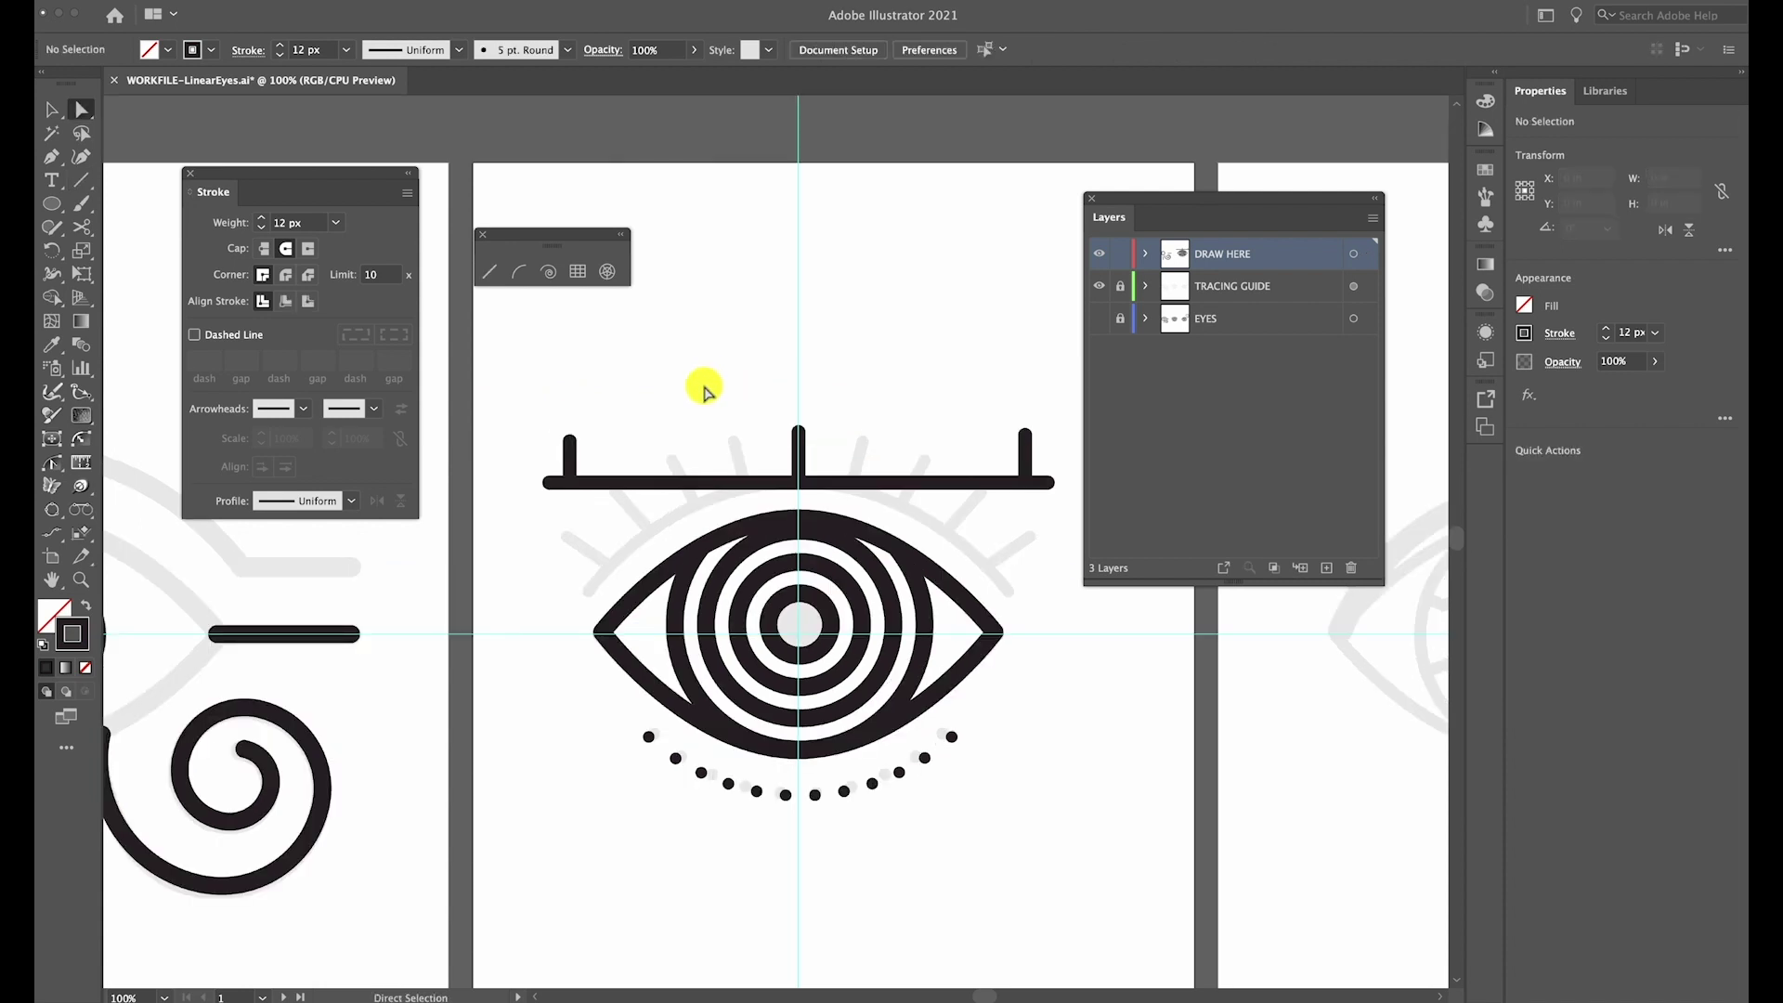
{"action": "left_click", "coordinate": [570, 439]}
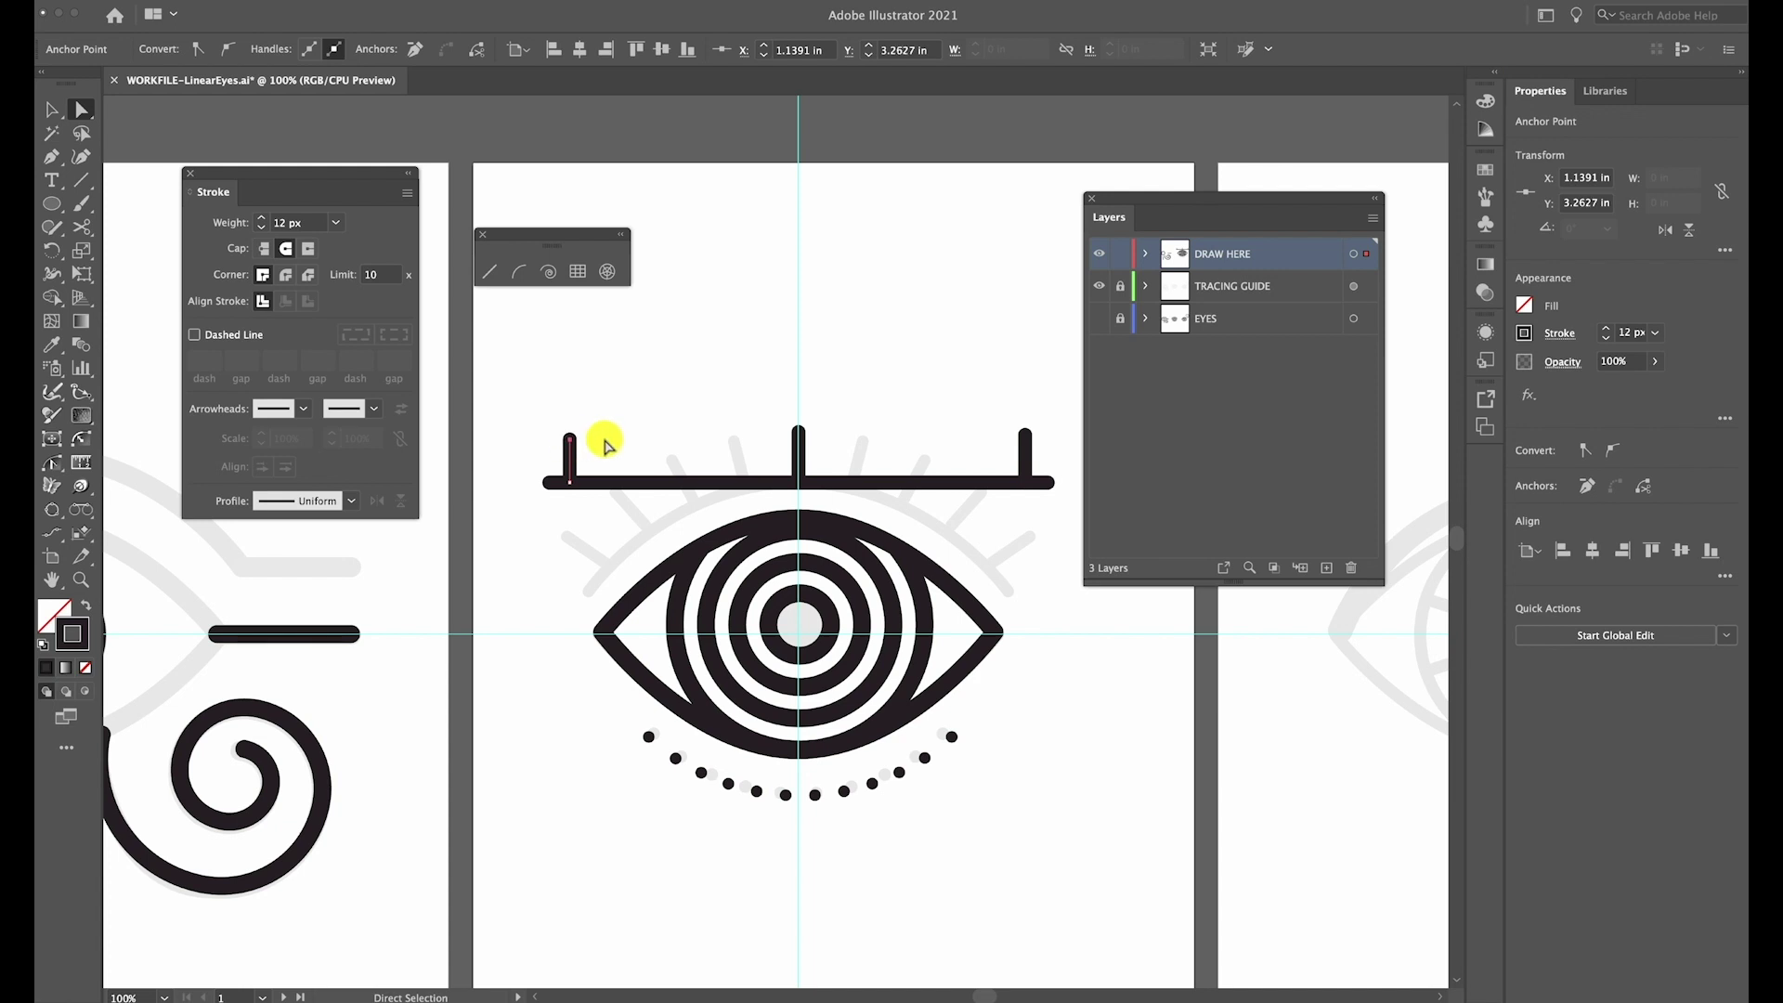
{"action": "scroll", "coordinate": [605, 446], "scroll_direction": "right", "scroll_amount": 2}
{"action": "scroll", "coordinate": [650, 393], "scroll_direction": "down", "scroll_amount": 1}
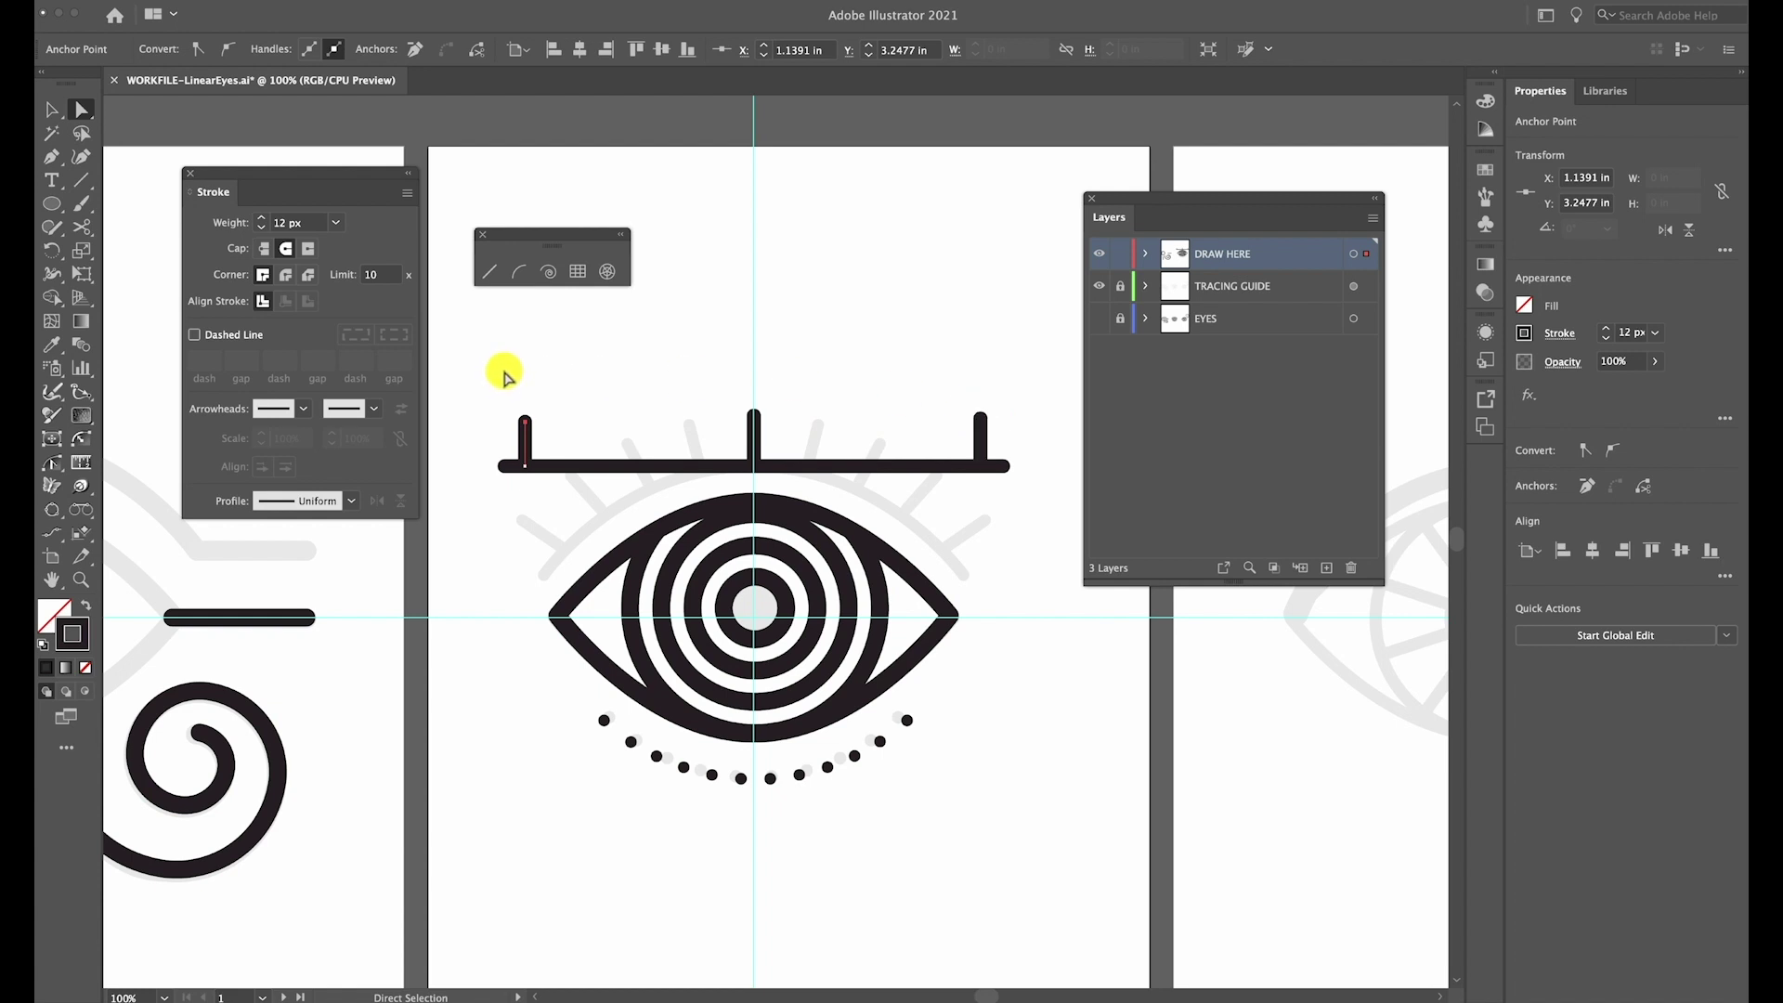
{"action": "left_click_drag", "start_coordinate": [504, 371], "coordinate": [1002, 430]}
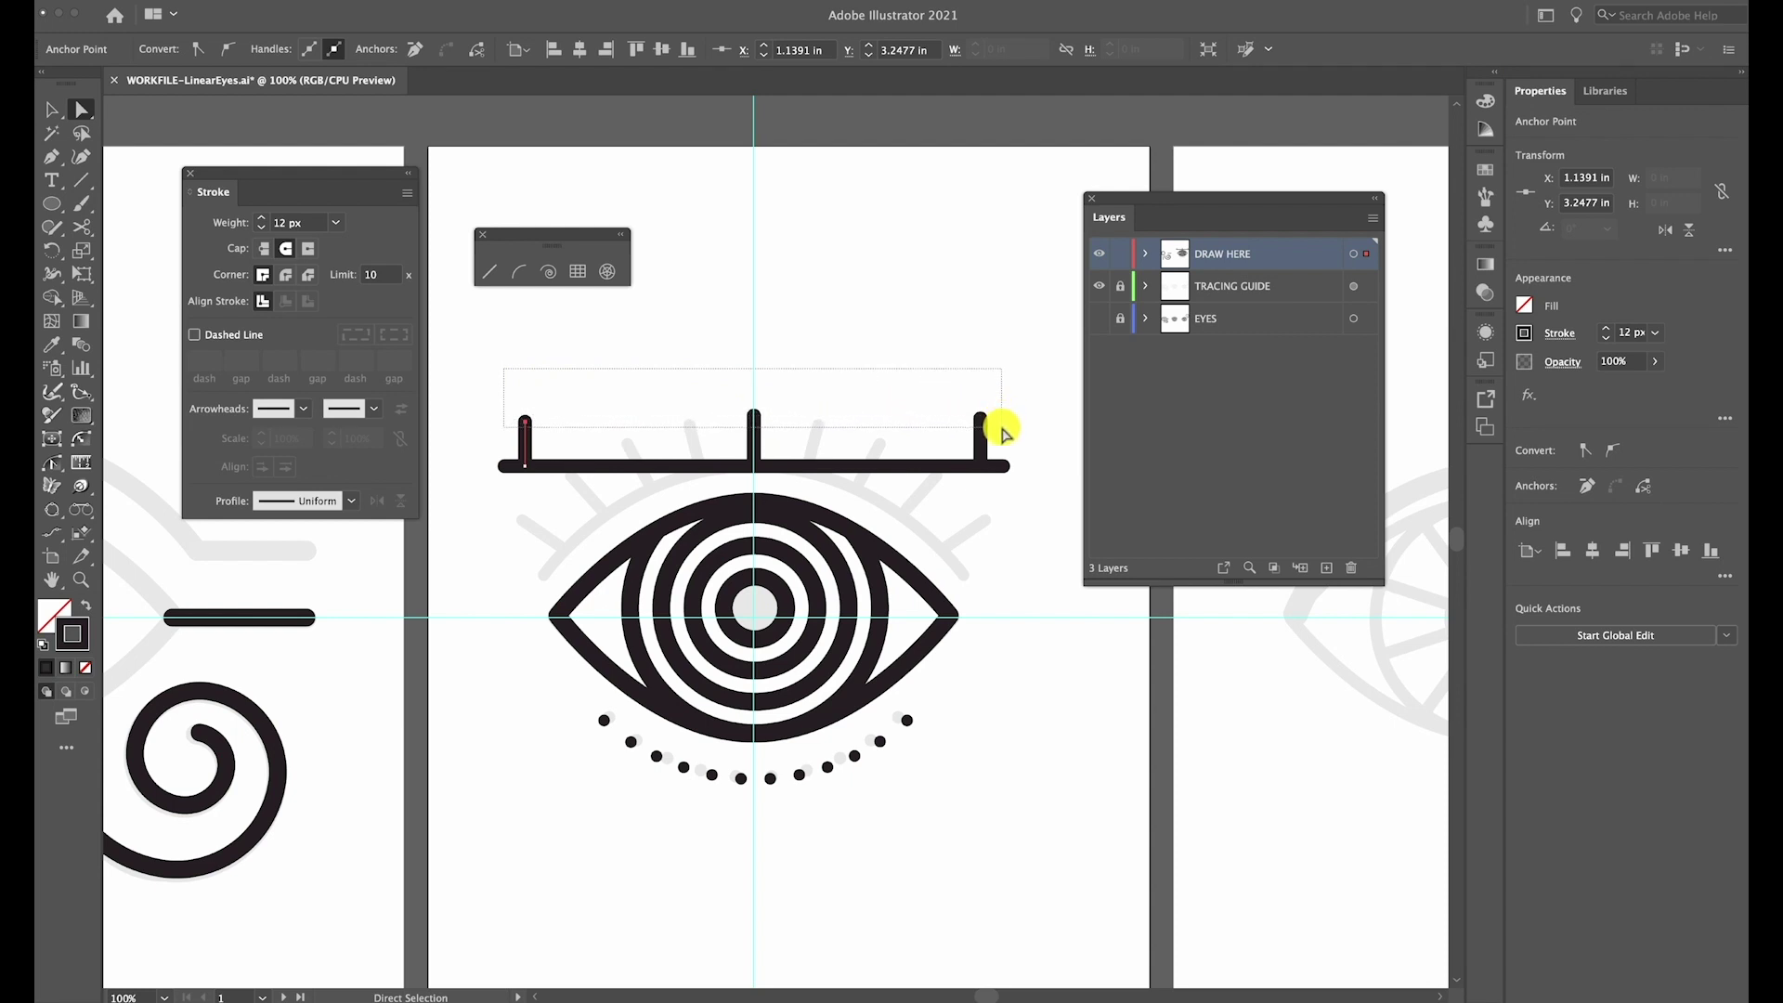
{"action": "left_click_drag", "start_coordinate": [1003, 433], "coordinate": [1003, 433]}
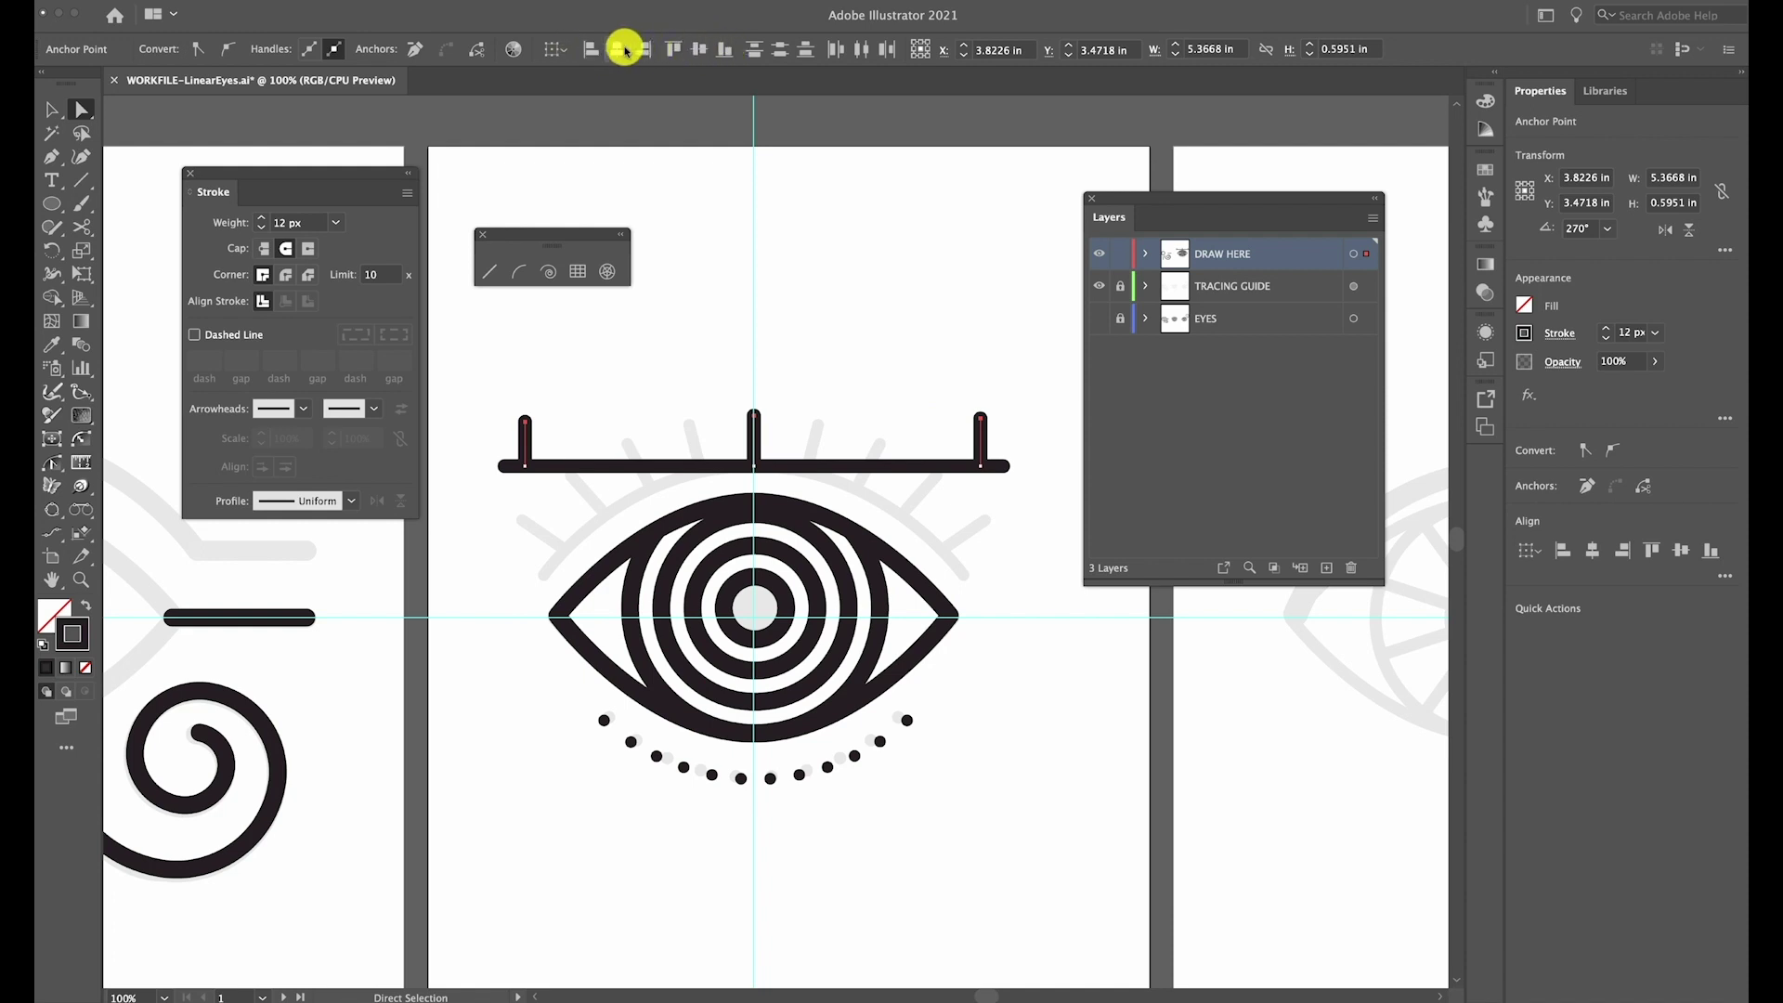
{"action": "left_click", "coordinate": [675, 52]}
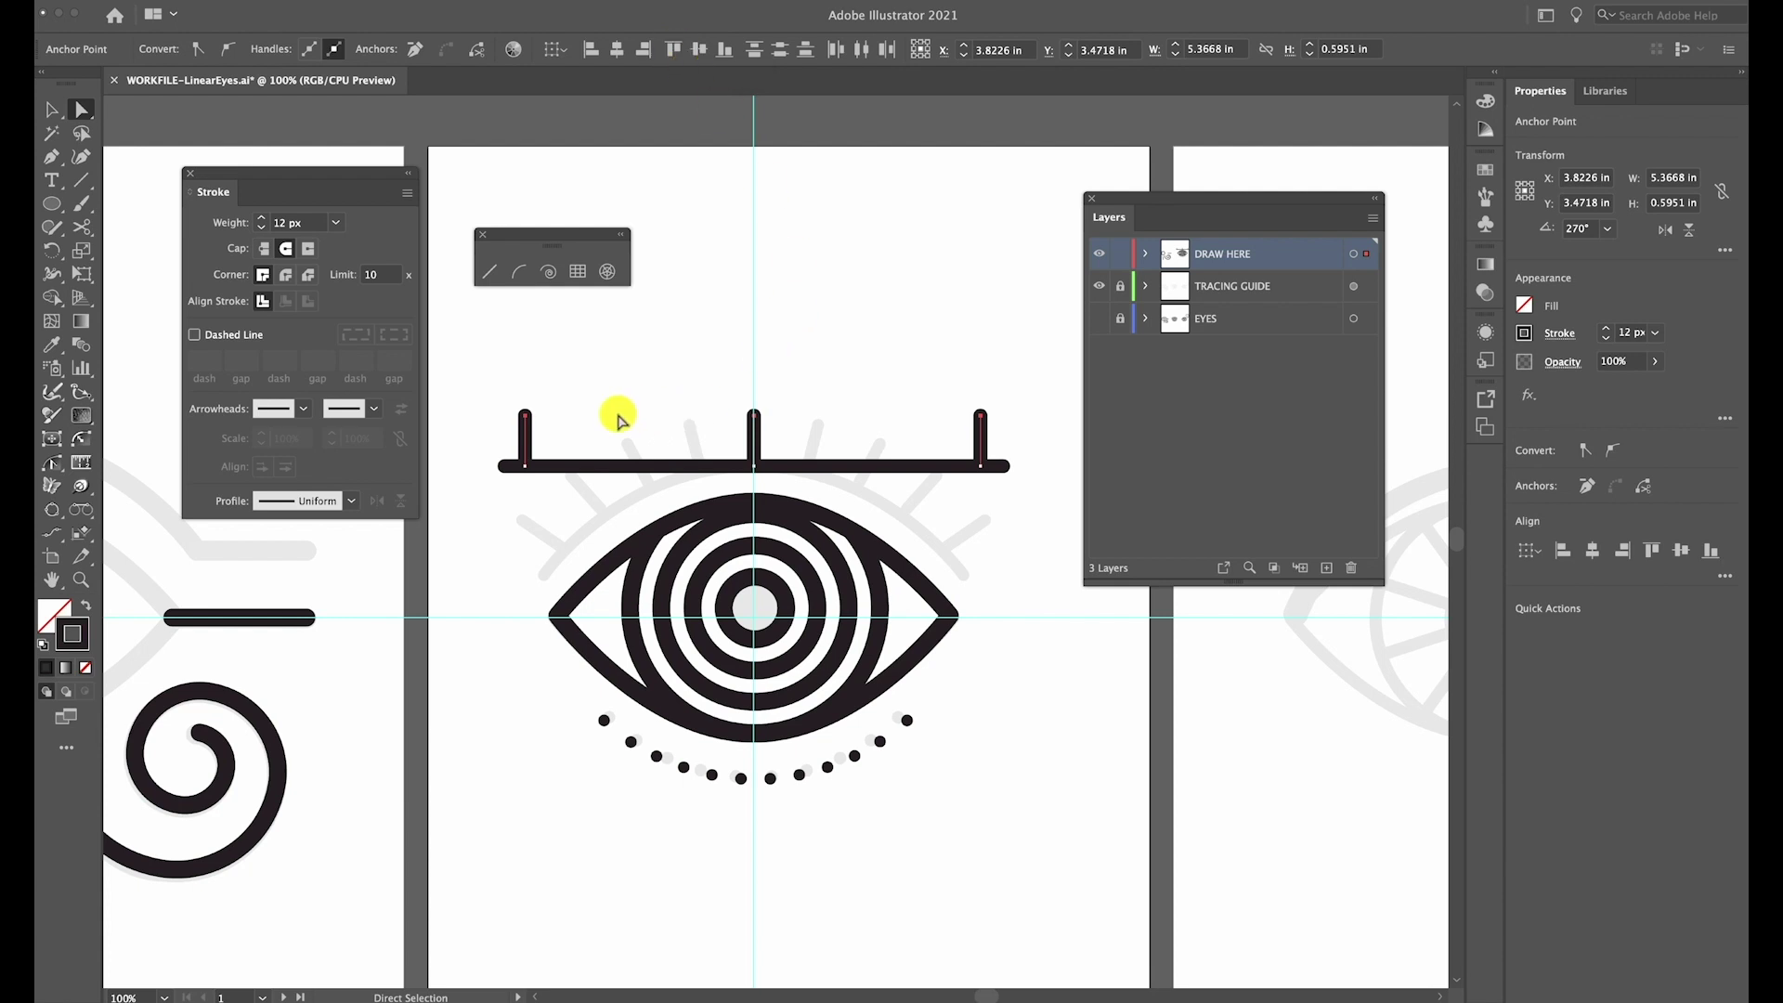
{"action": "left_click", "coordinate": [892, 399]}
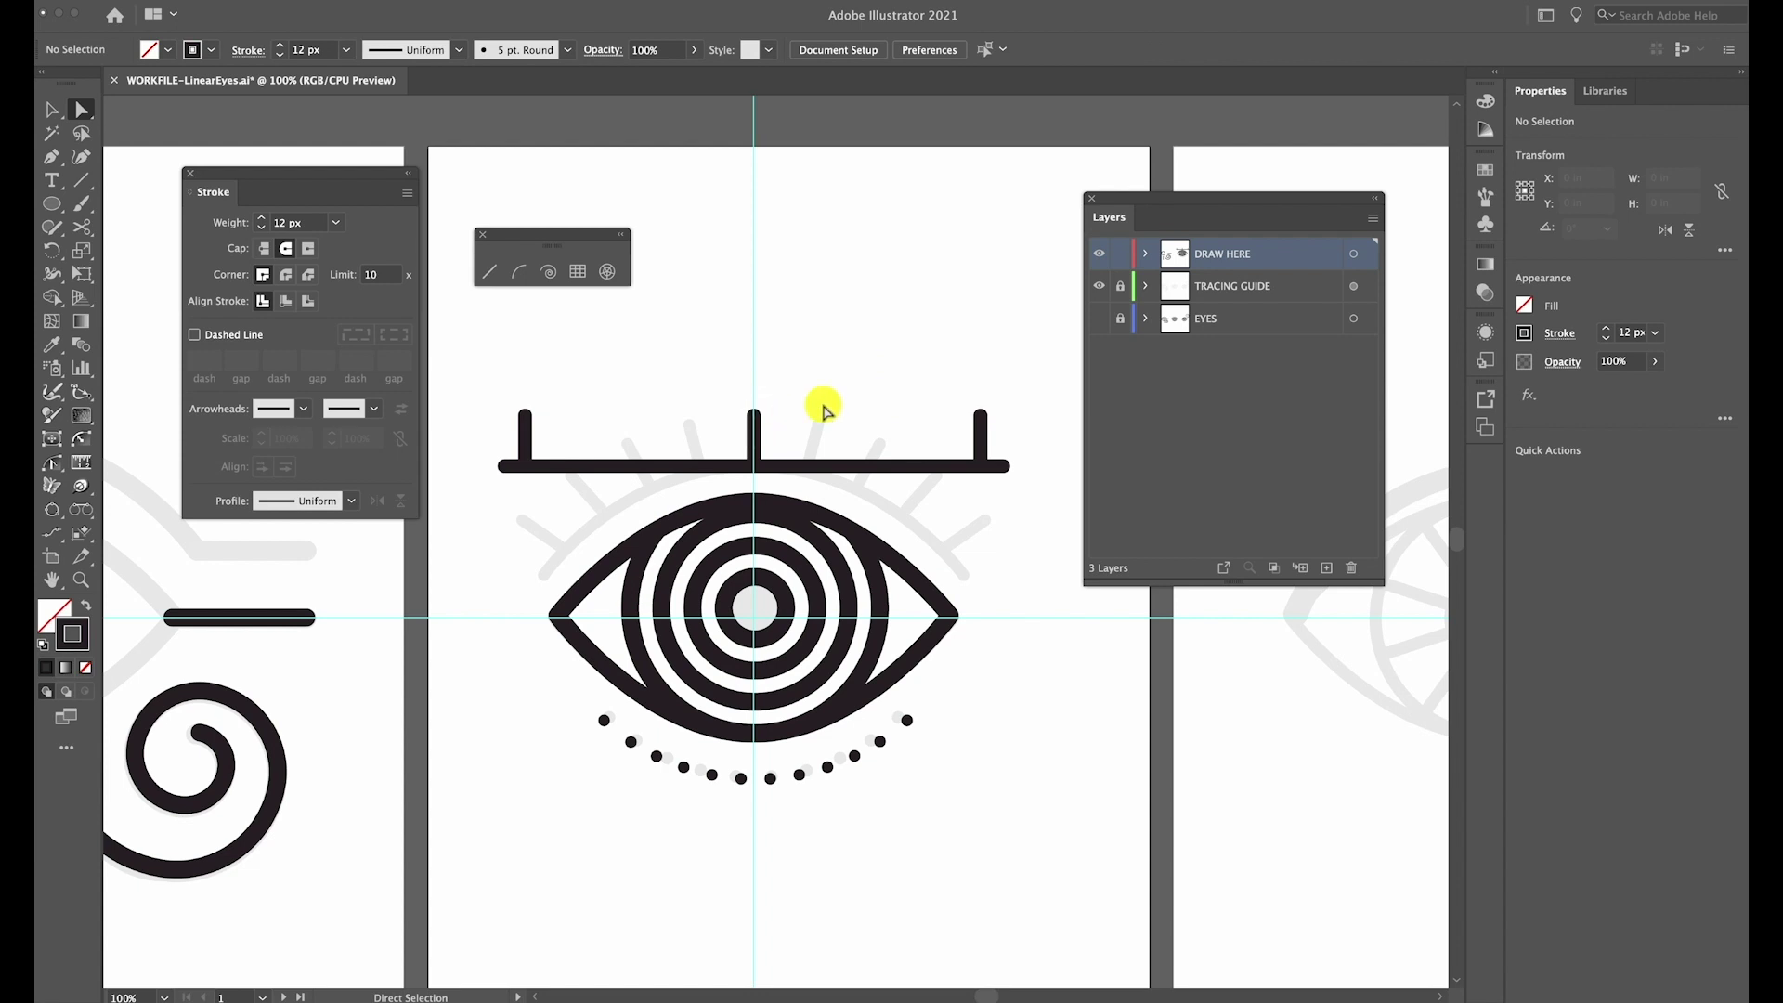
Duplicate the centre lash about 0.77 in to its right, and copy that duplicate about 0.88 in further right along the line
{"action": "key", "text": "v"}
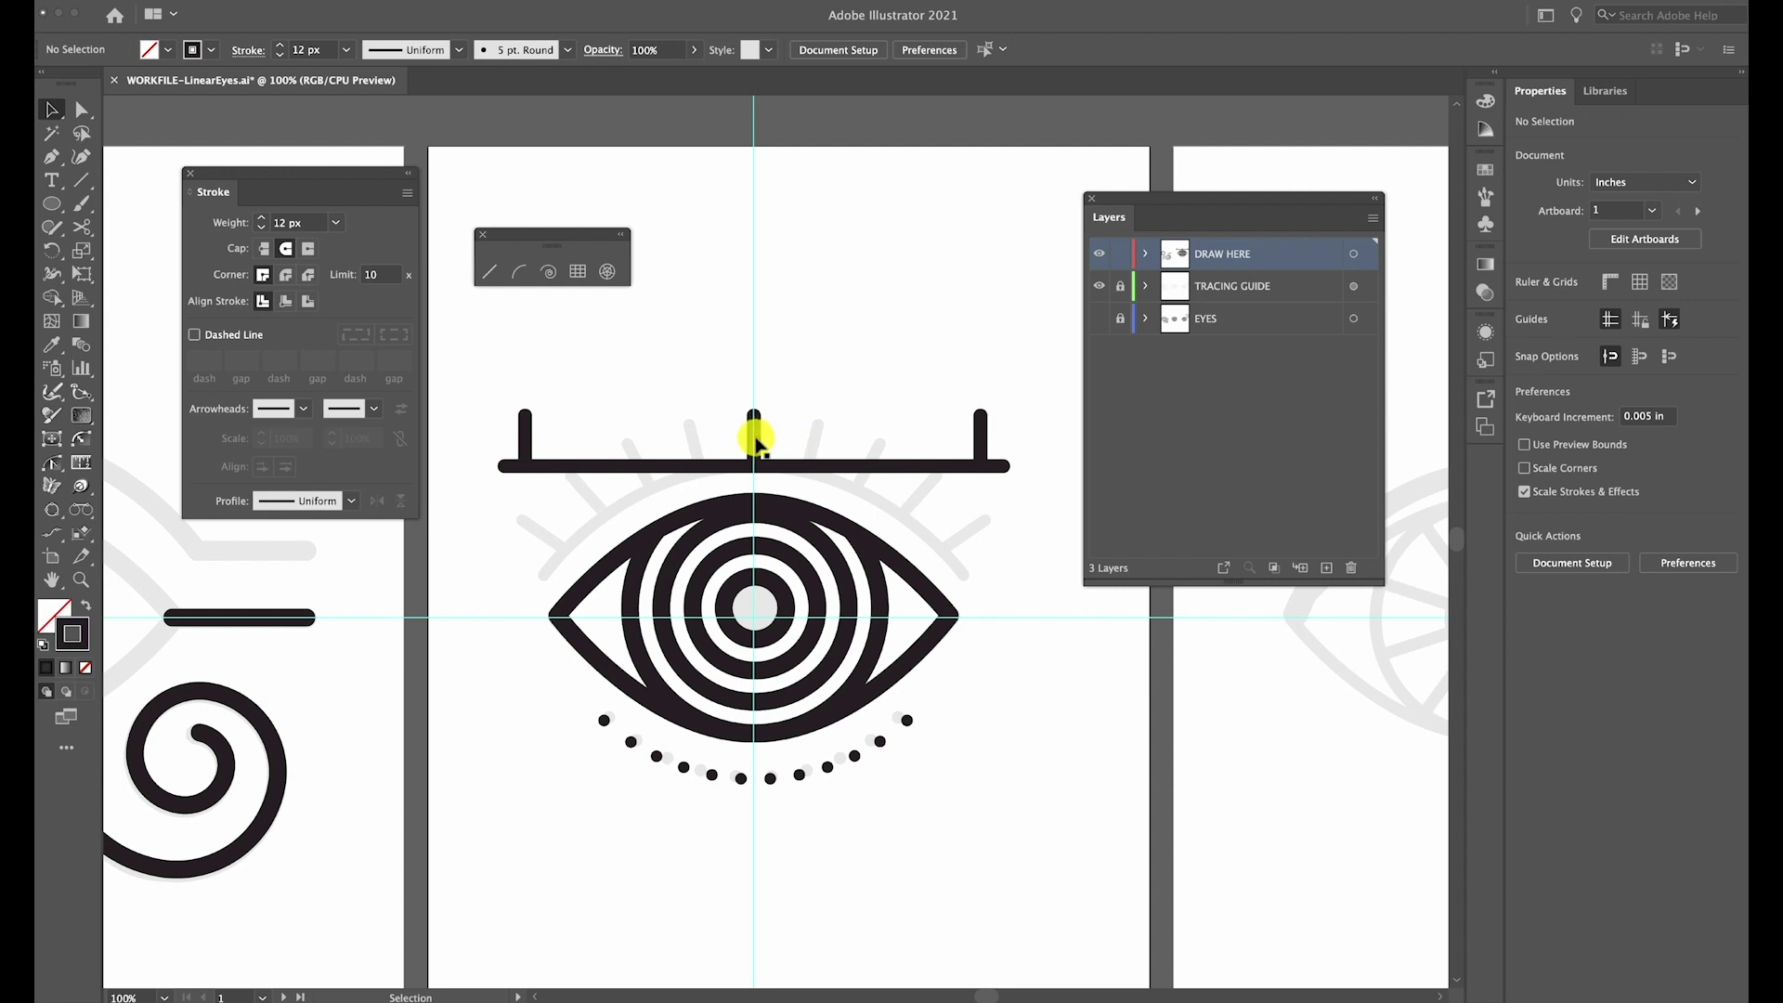
{"action": "left_click_drag", "start_coordinate": [755, 444], "coordinate": [819, 430]}
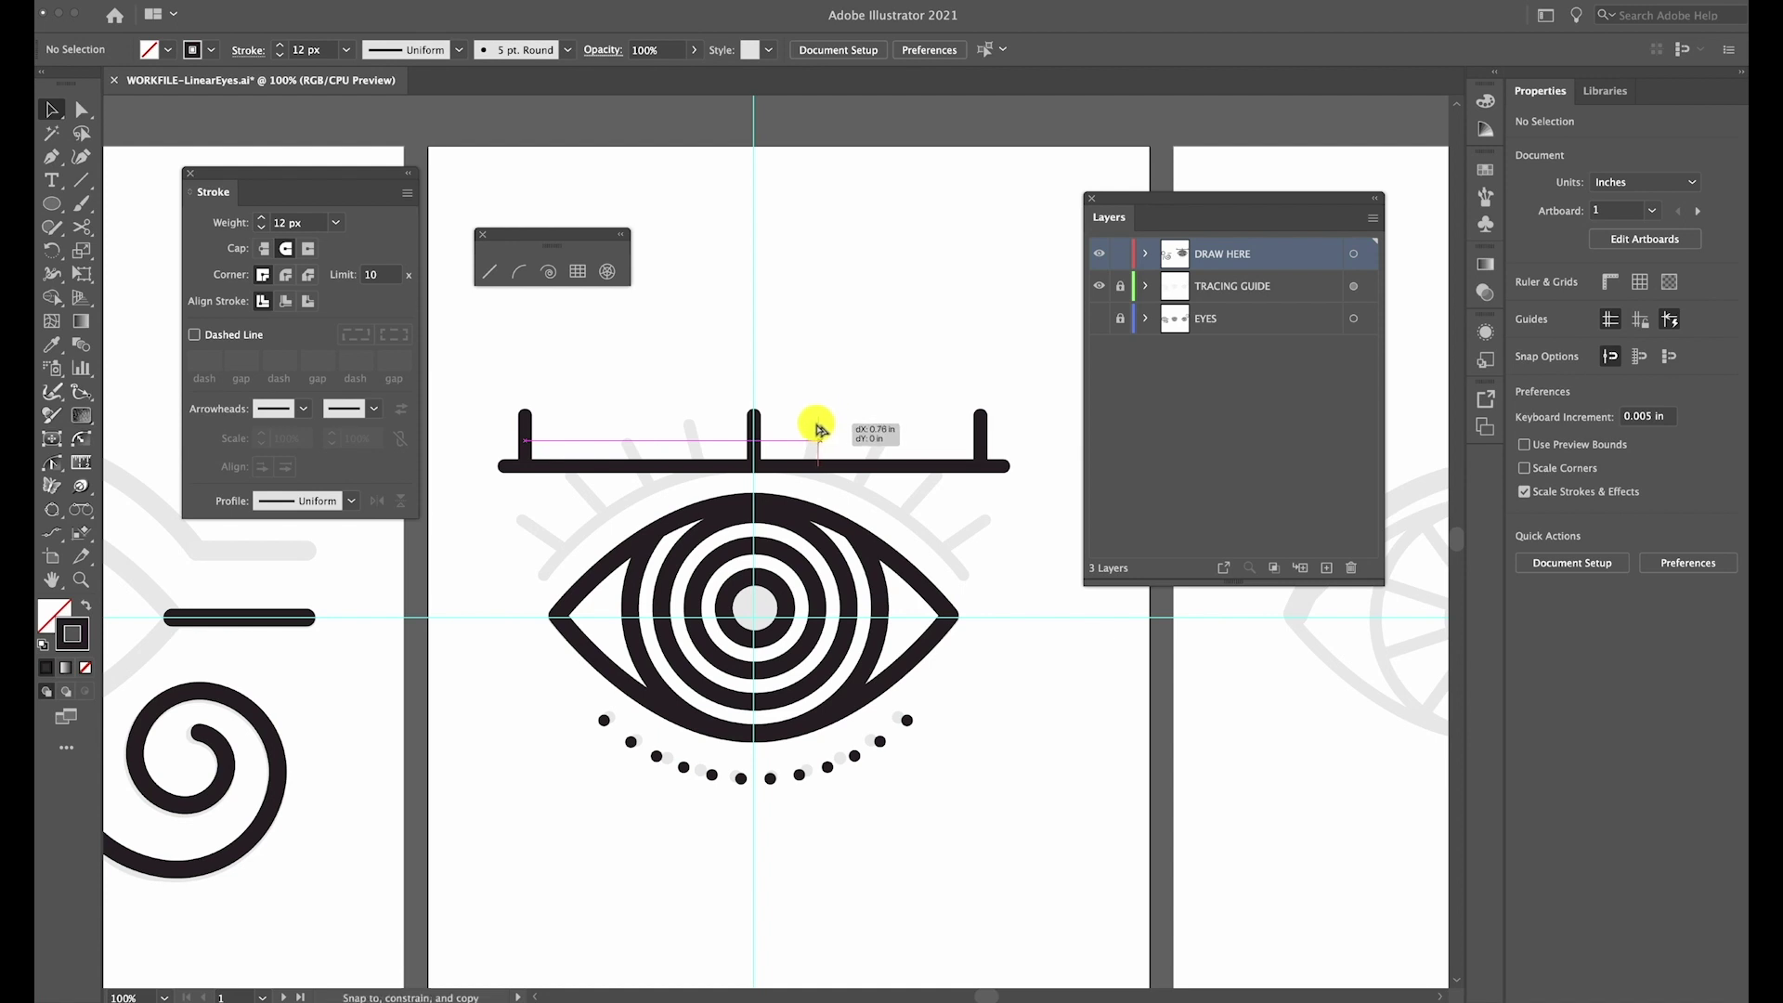
{"action": "left_click_drag", "start_coordinate": [820, 430], "coordinate": [820, 430]}
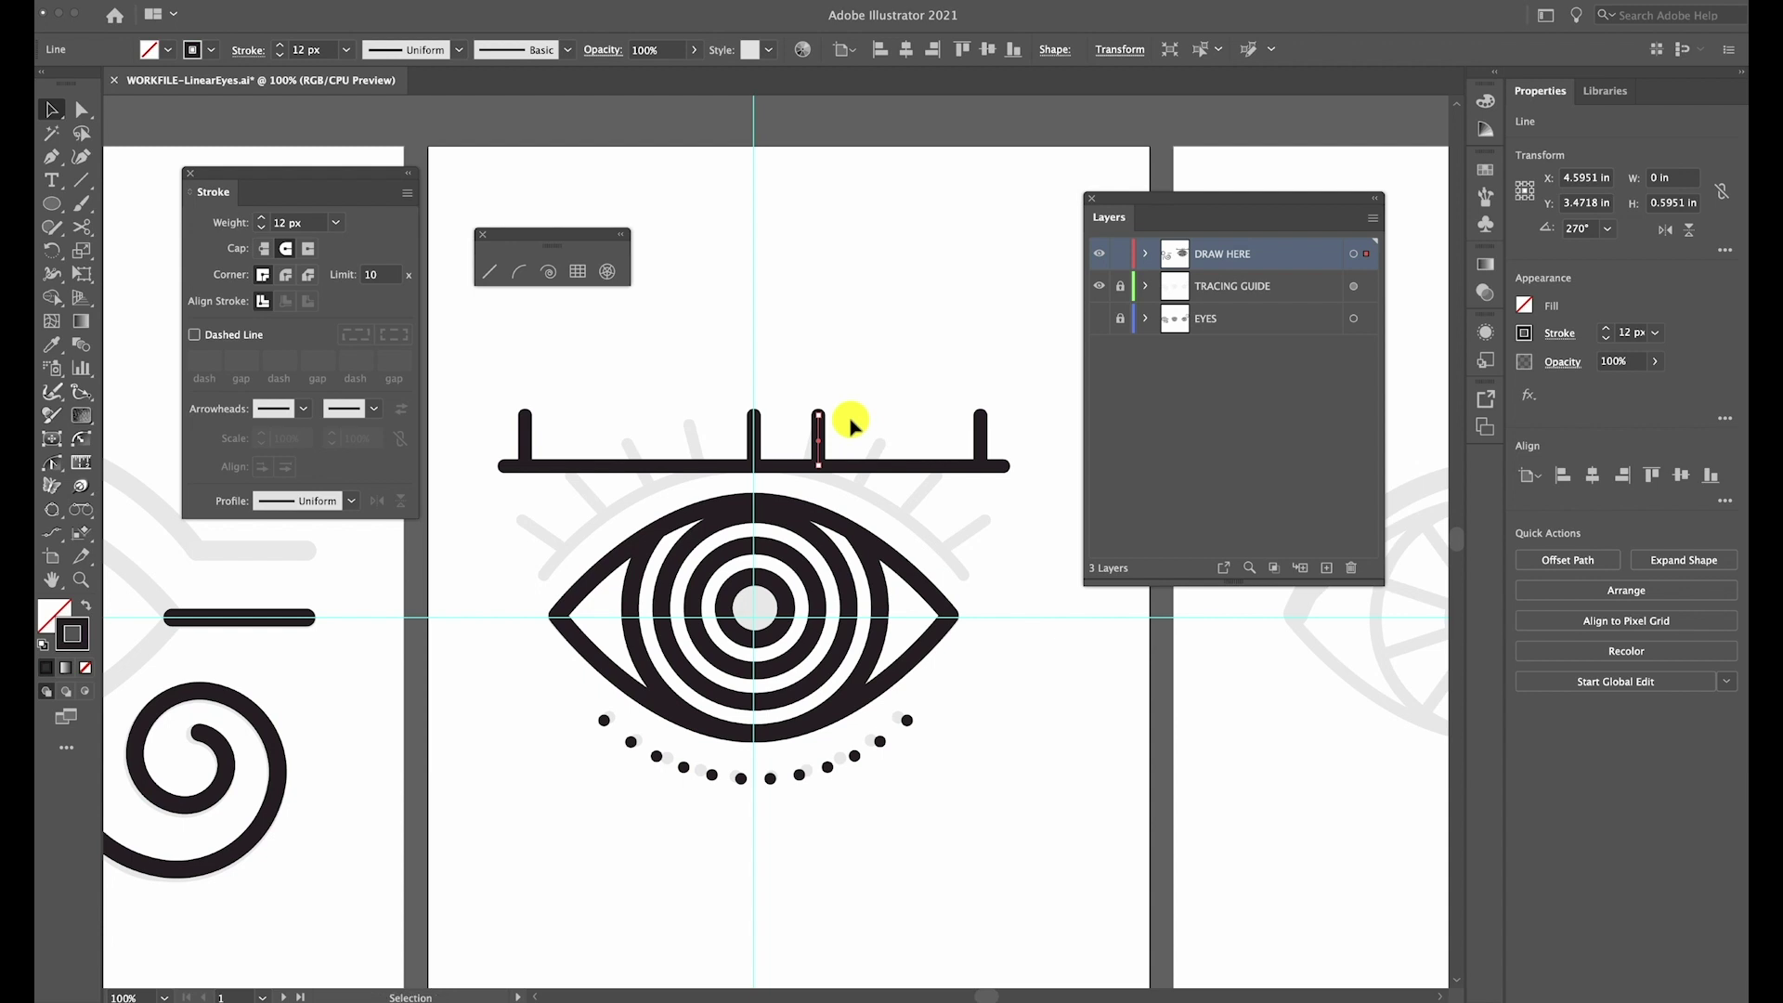
{"action": "left_click", "coordinate": [849, 423]}
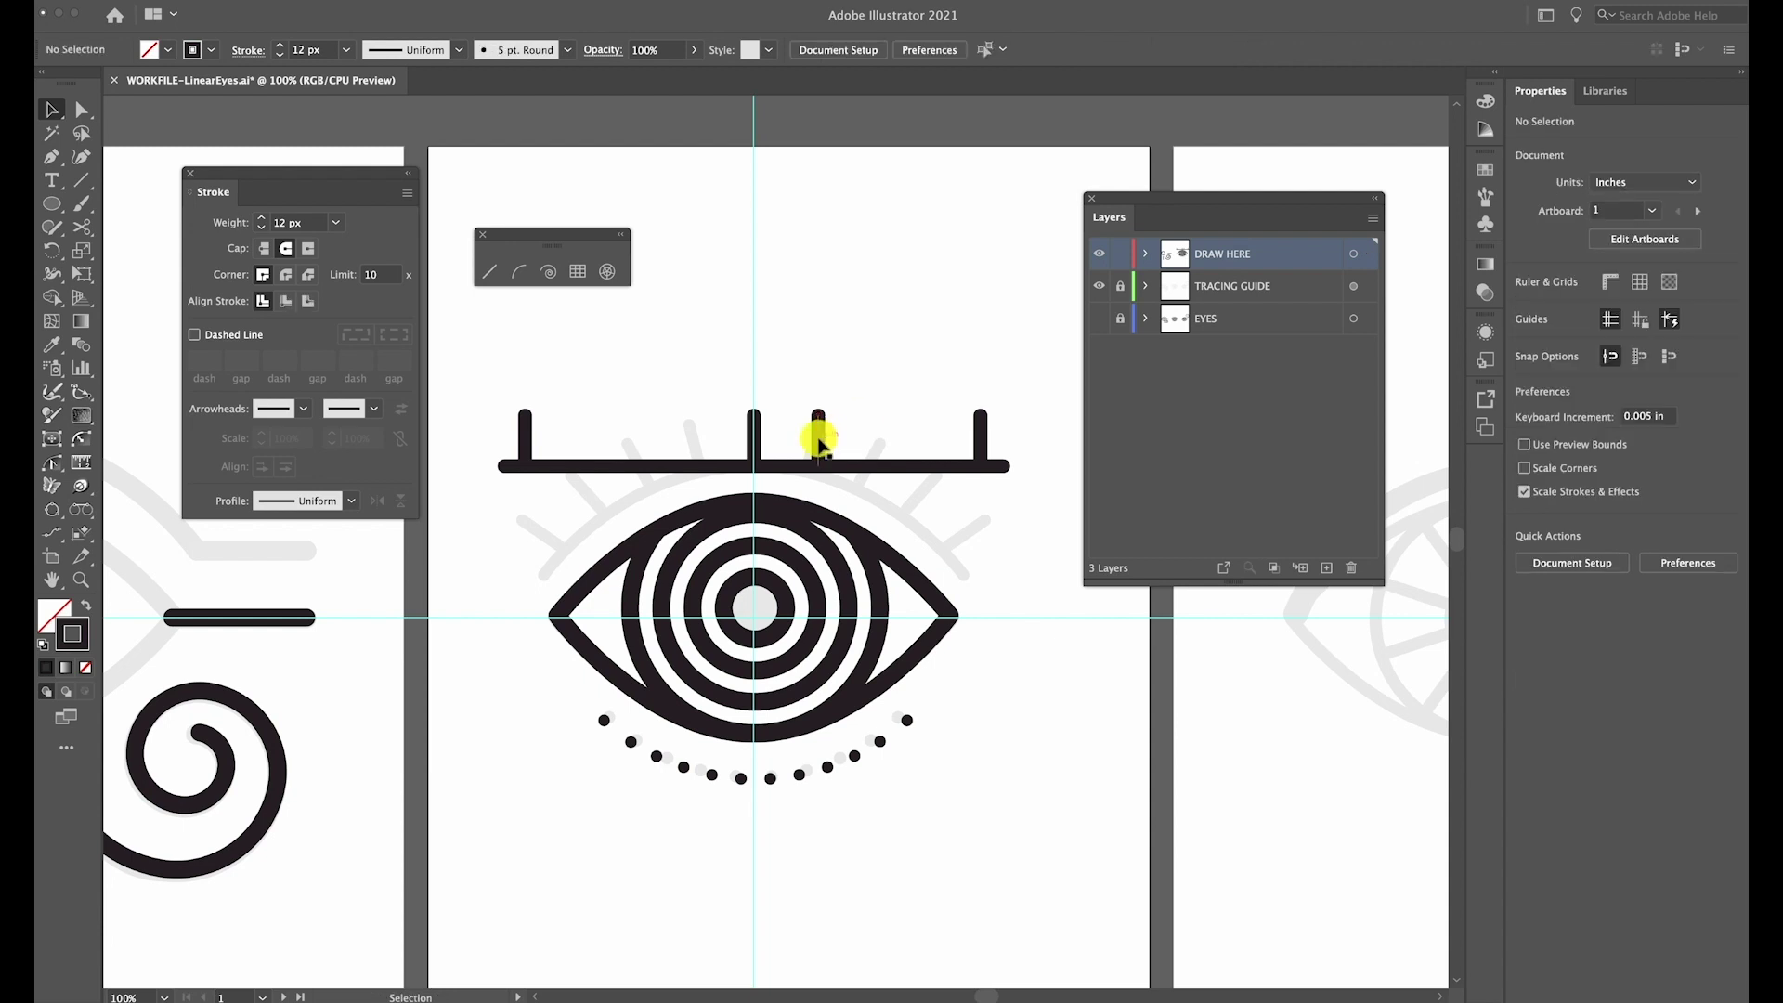
{"action": "left_click_drag", "start_coordinate": [821, 442], "coordinate": [893, 442]}
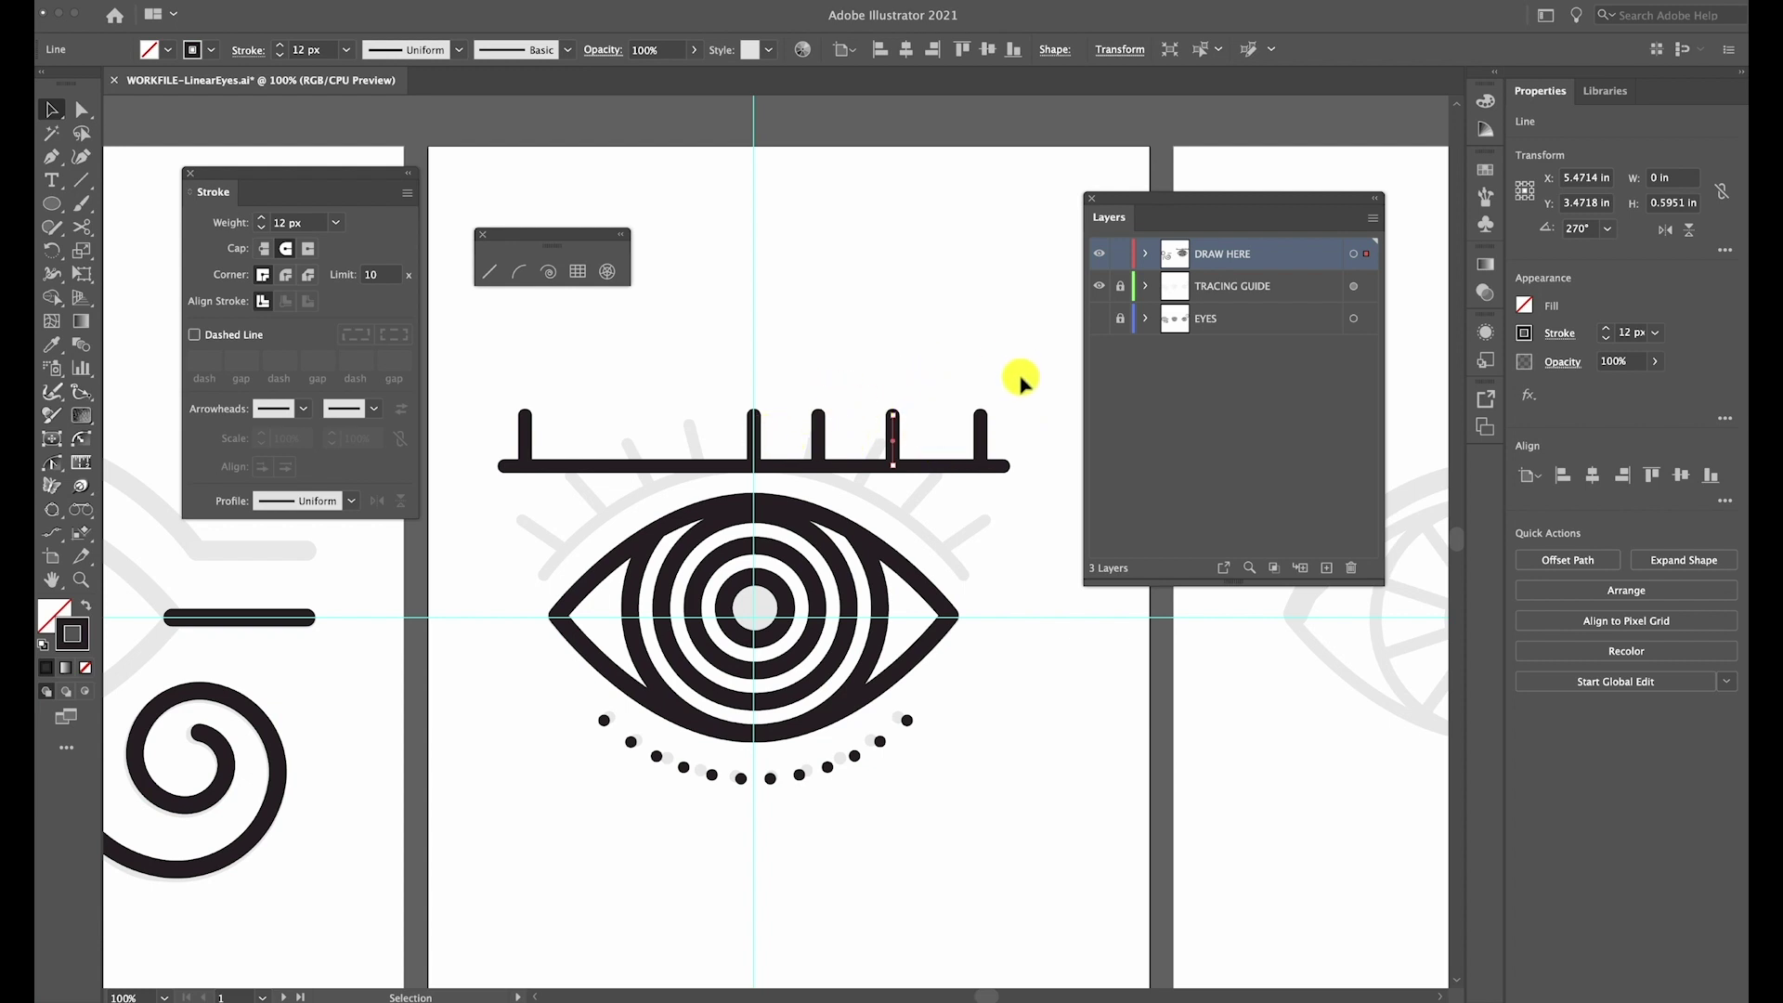
Distribute the four lashes from the centre to the right end evenly by their horizontal centres, and deselect
{"action": "left_click_drag", "start_coordinate": [1009, 396], "coordinate": [746, 429]}
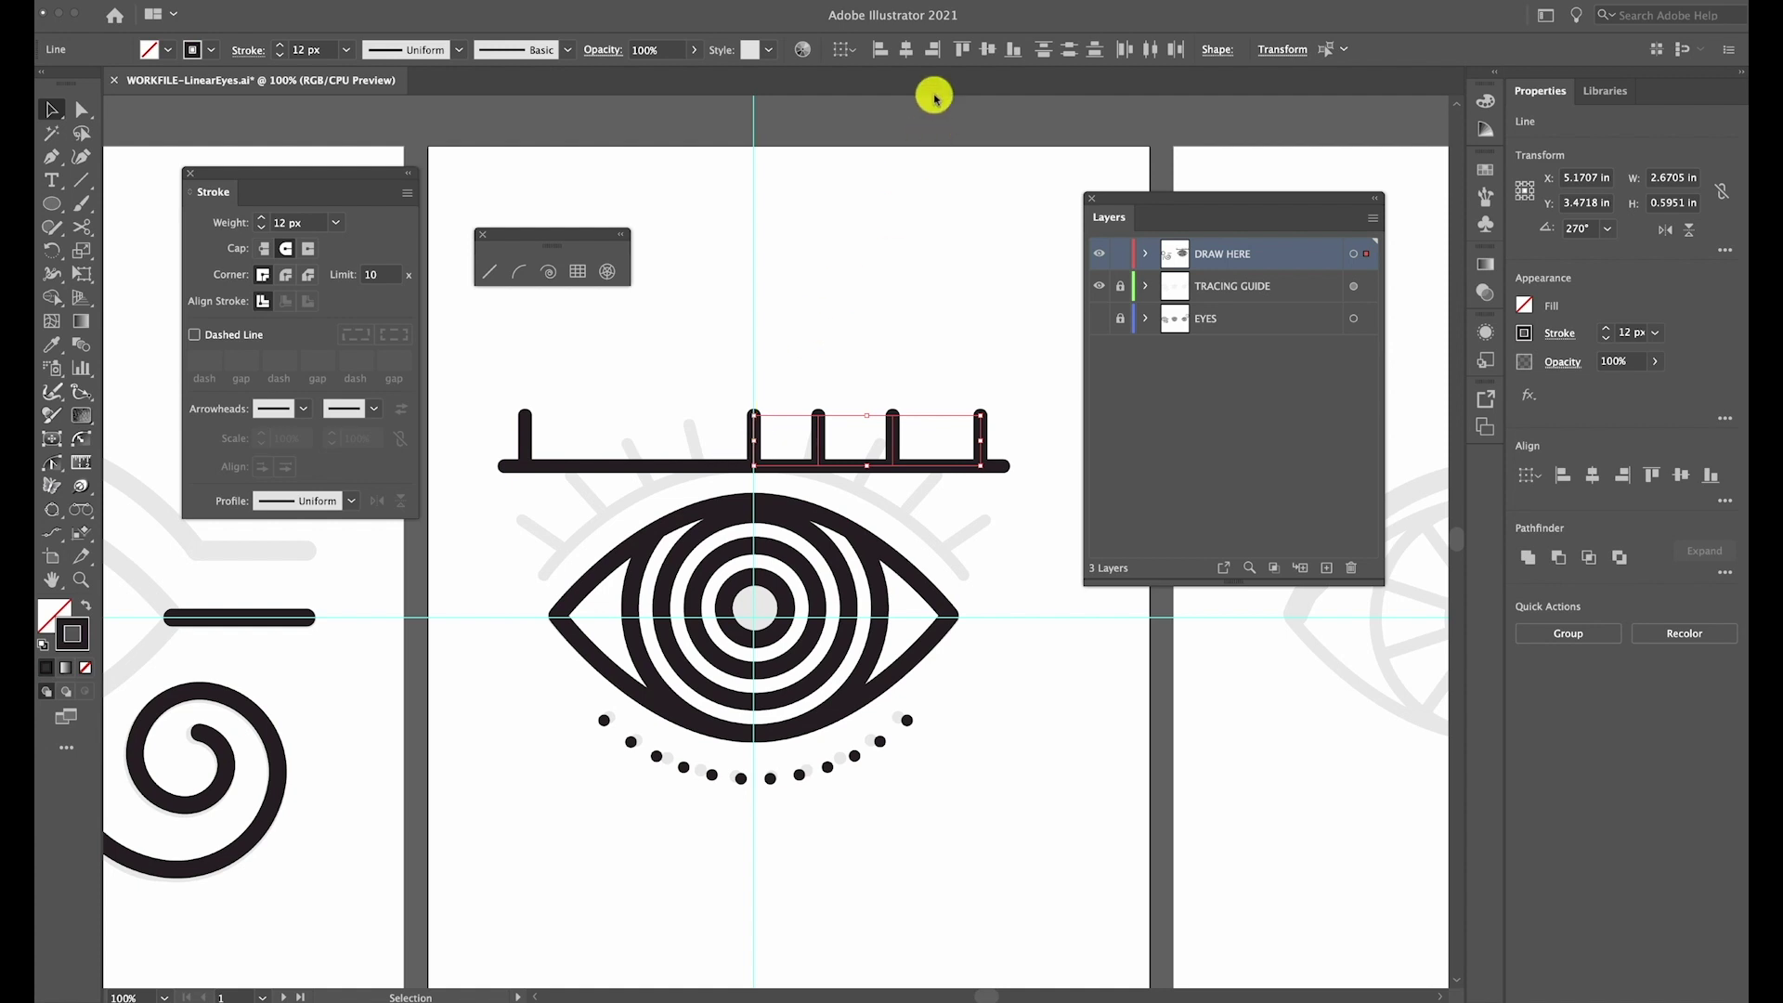
{"action": "left_click", "coordinate": [1149, 50]}
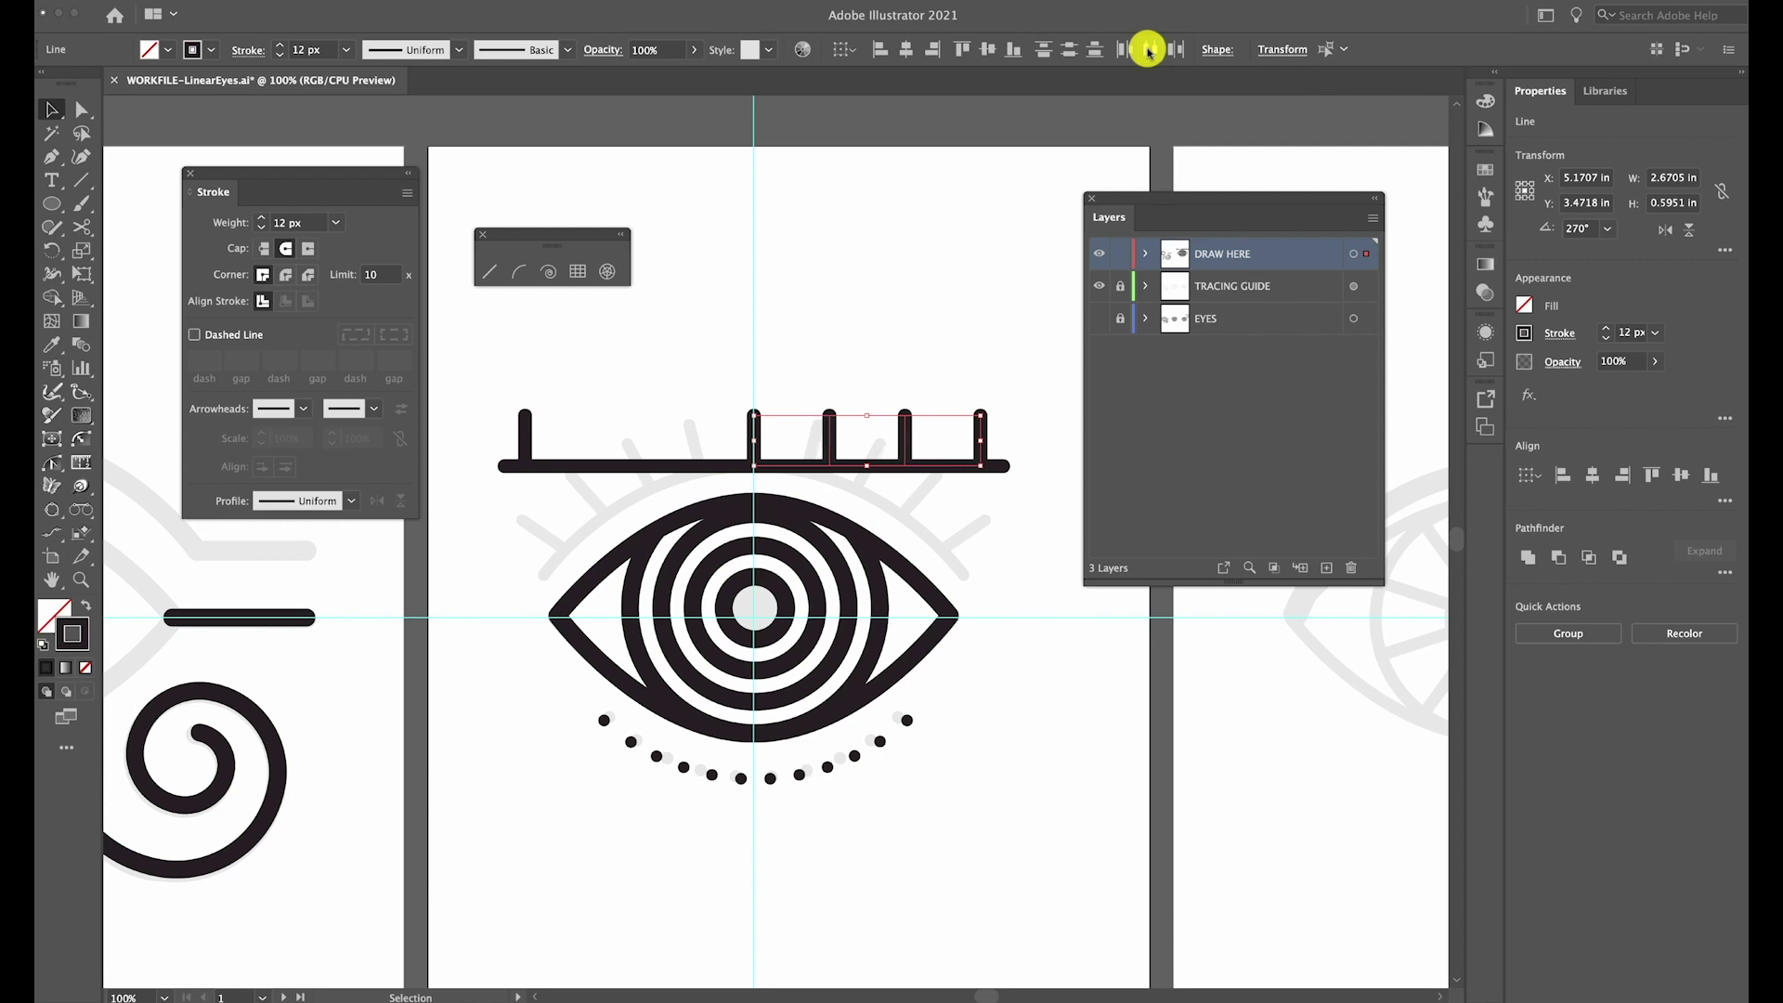
{"action": "left_click", "coordinate": [856, 50]}
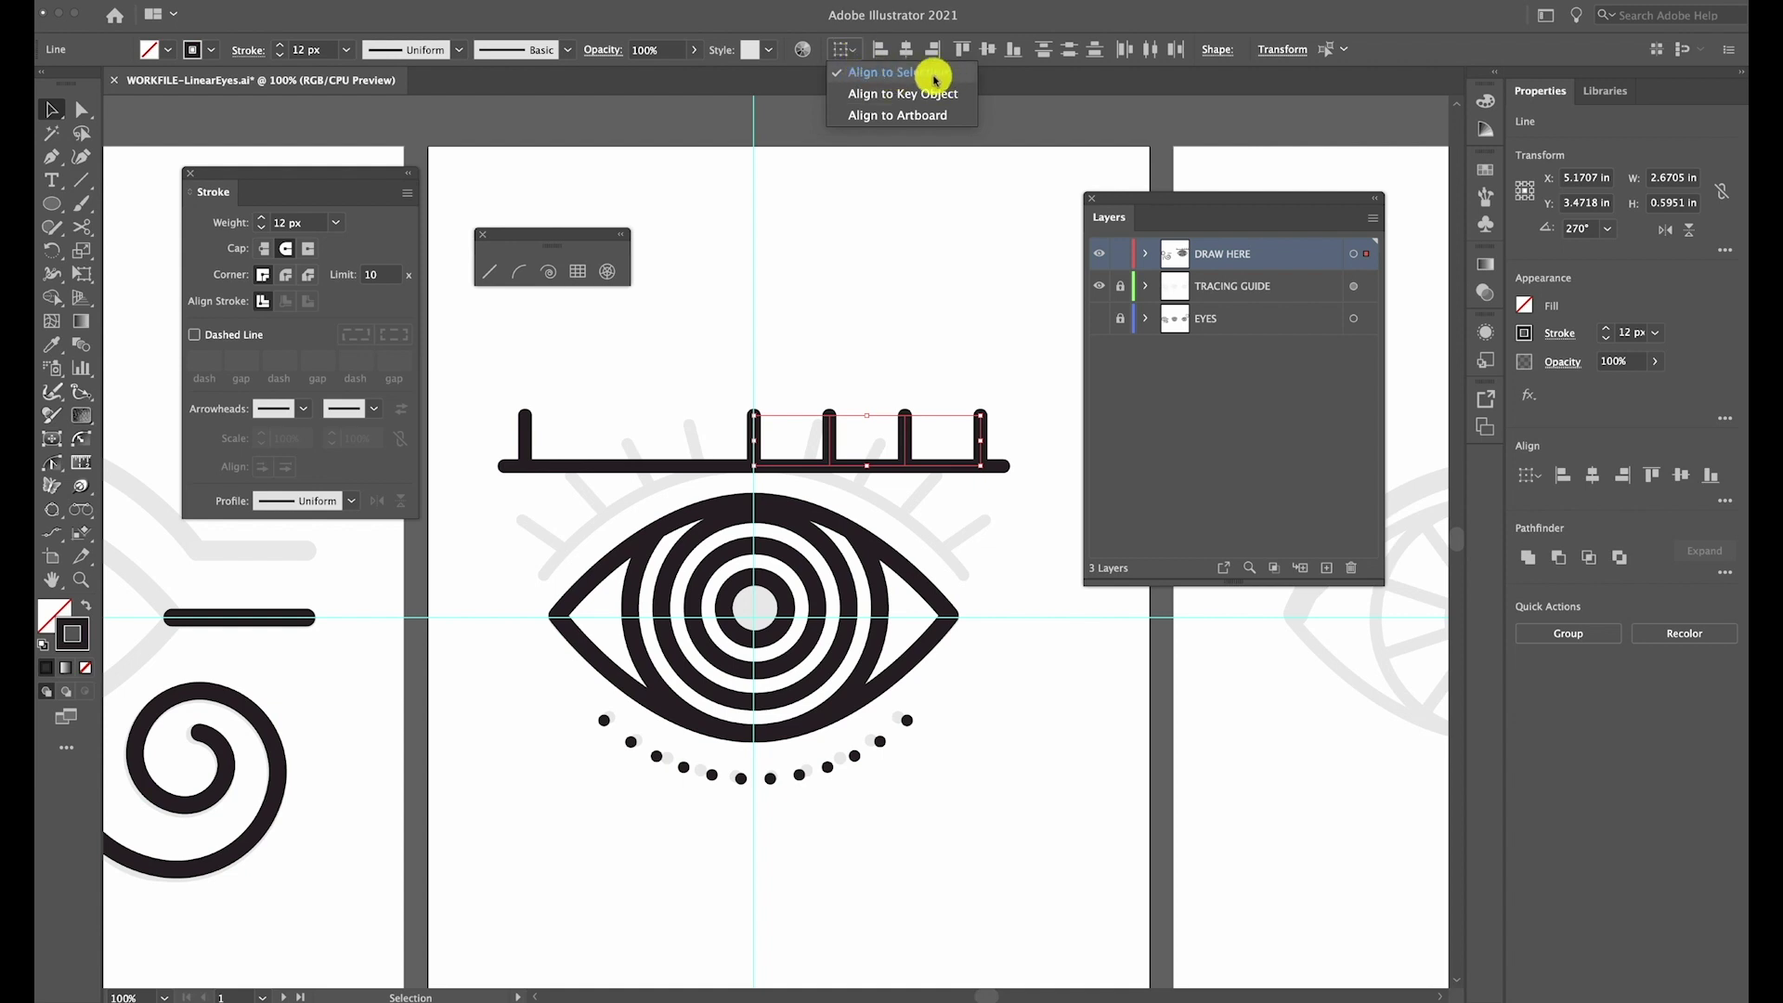
{"action": "left_click", "coordinate": [895, 267]}
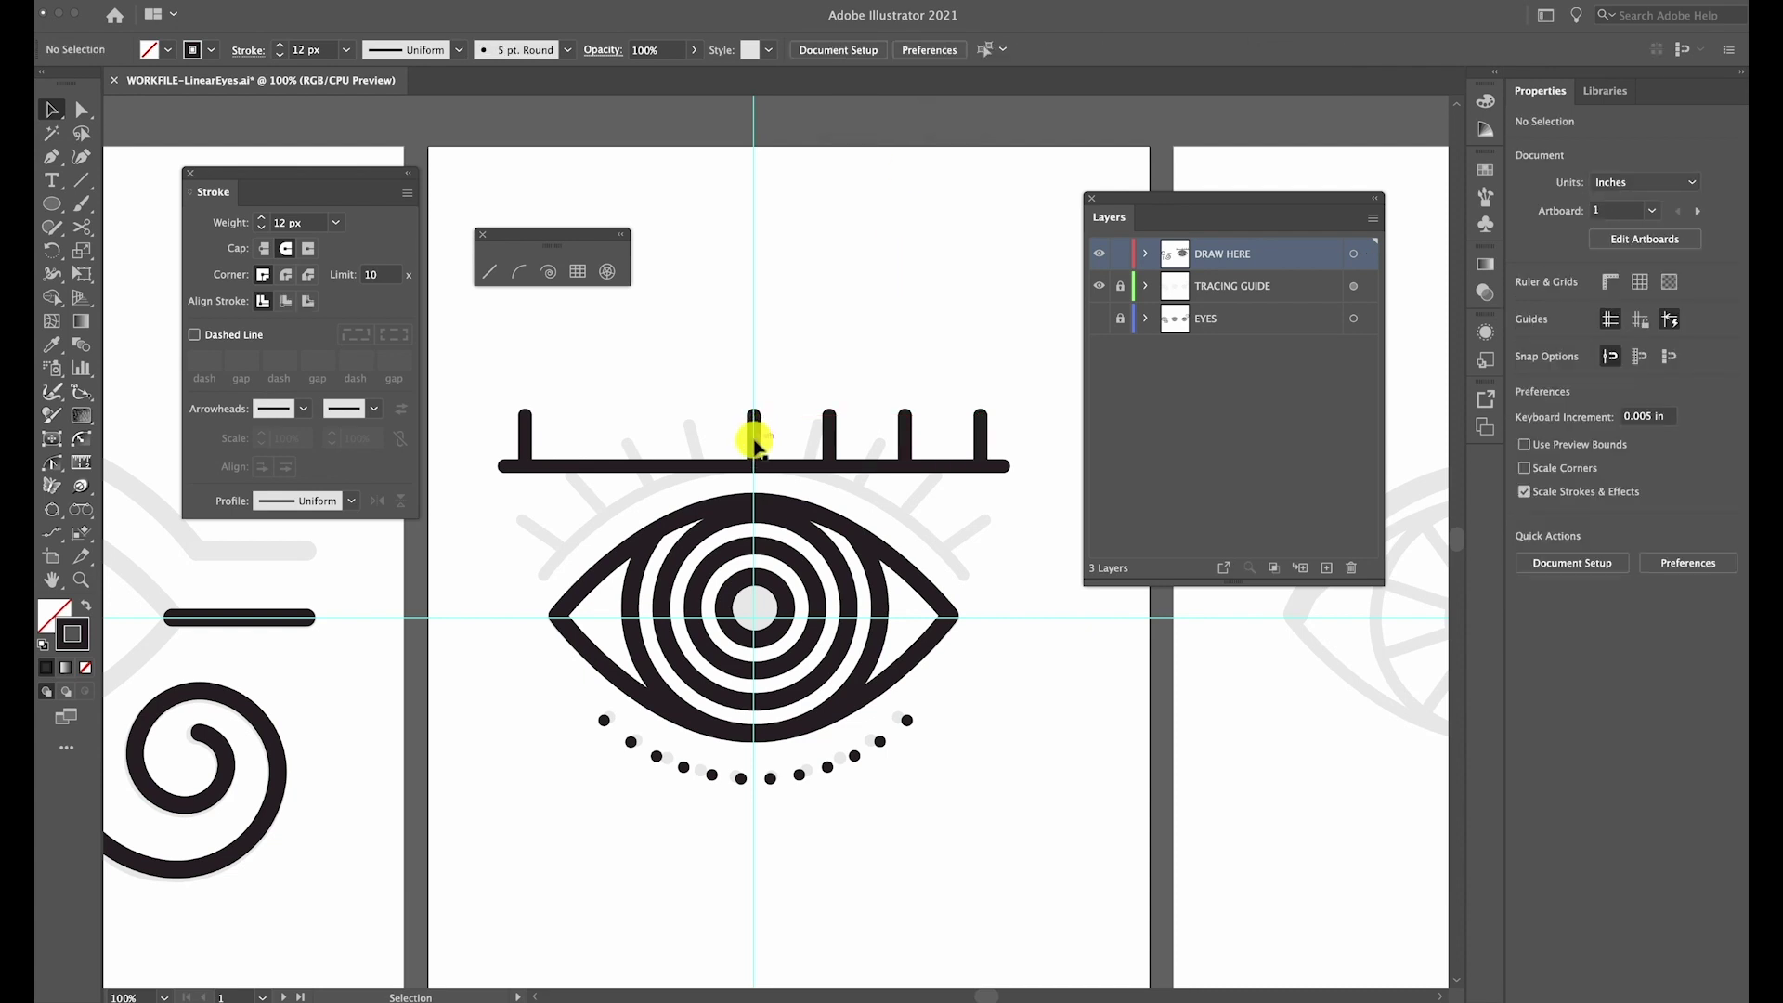
Add two copies of the centre lash on the left half, and distribute the four left-half lashes evenly by their horizontal centres
{"action": "left_click_drag", "start_coordinate": [753, 444], "coordinate": [688, 446]}
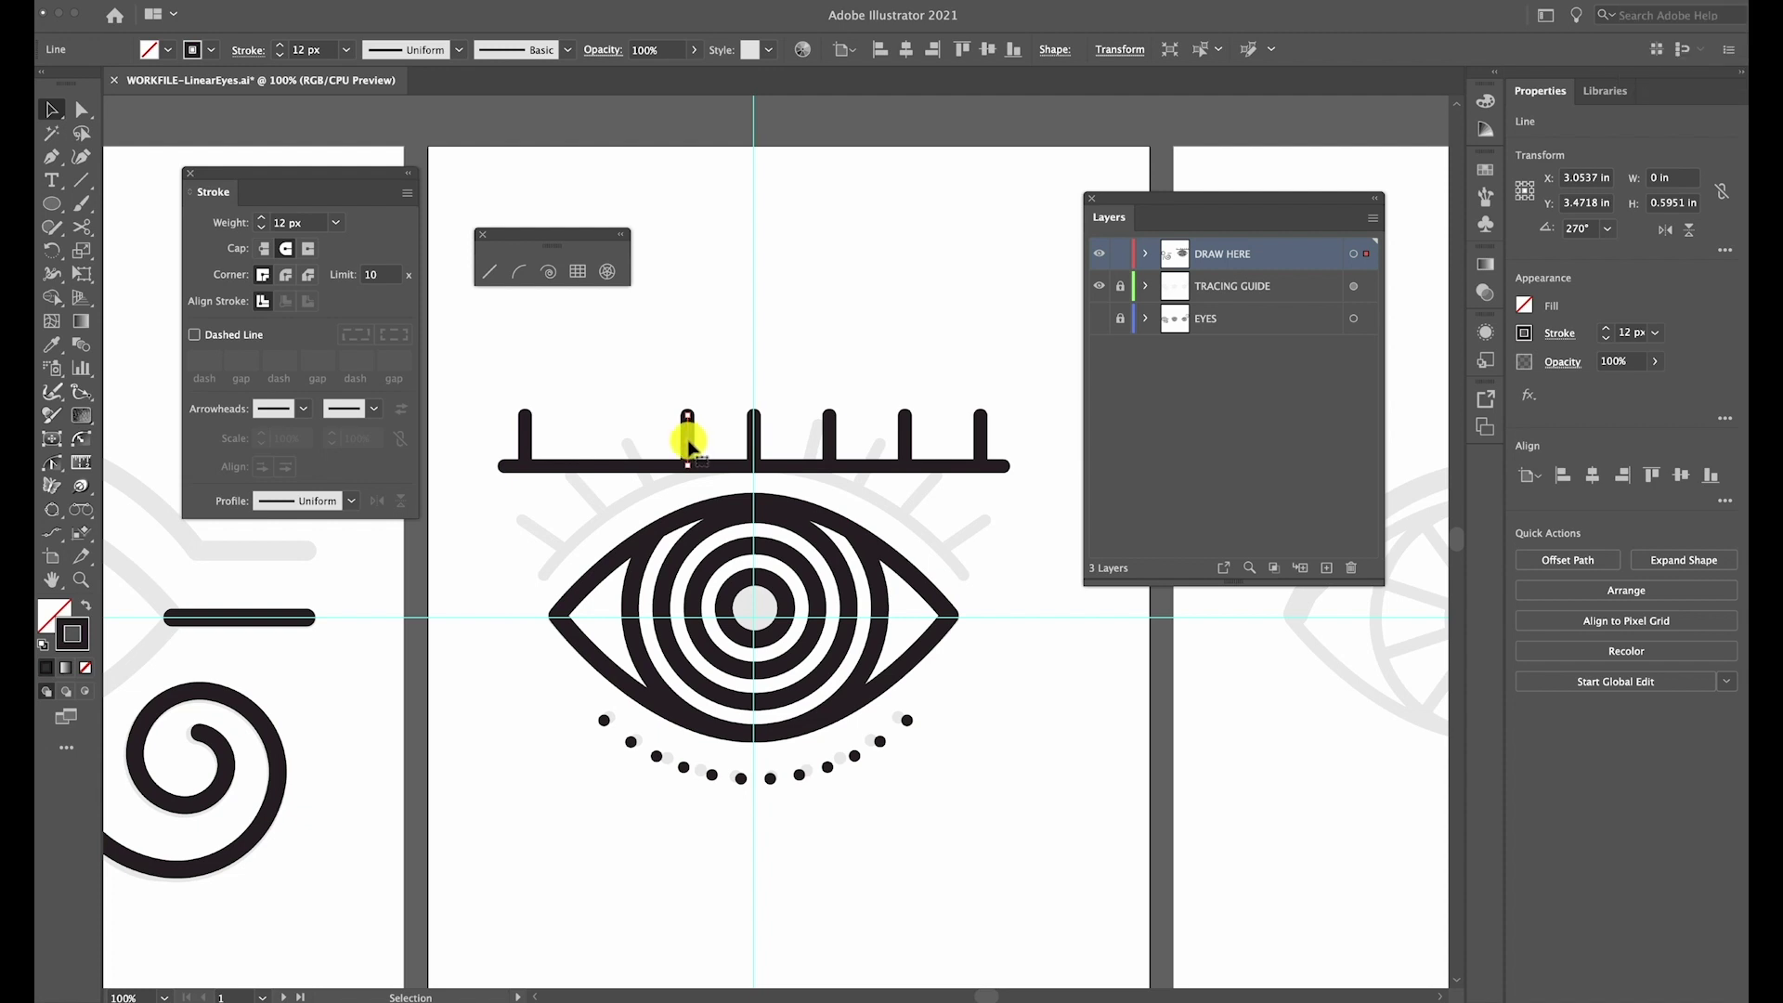
{"action": "left_click_drag", "start_coordinate": [686, 447], "coordinate": [616, 446]}
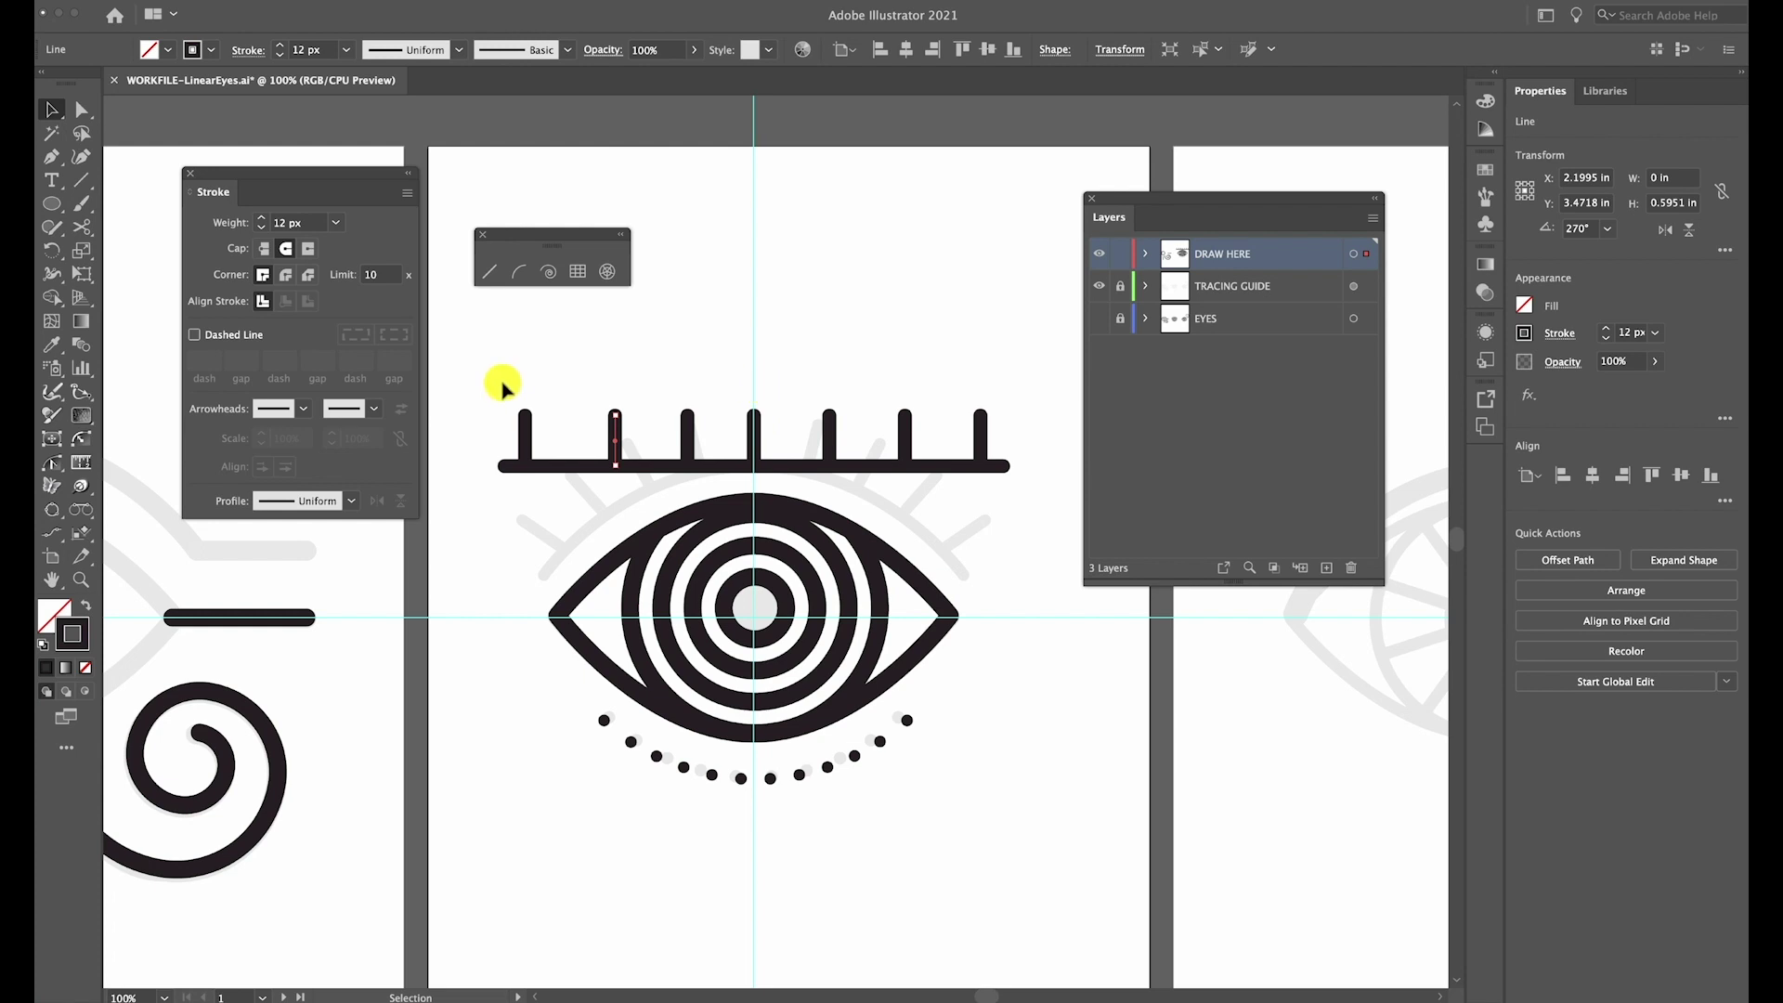
{"action": "left_click_drag", "start_coordinate": [503, 382], "coordinate": [765, 442]}
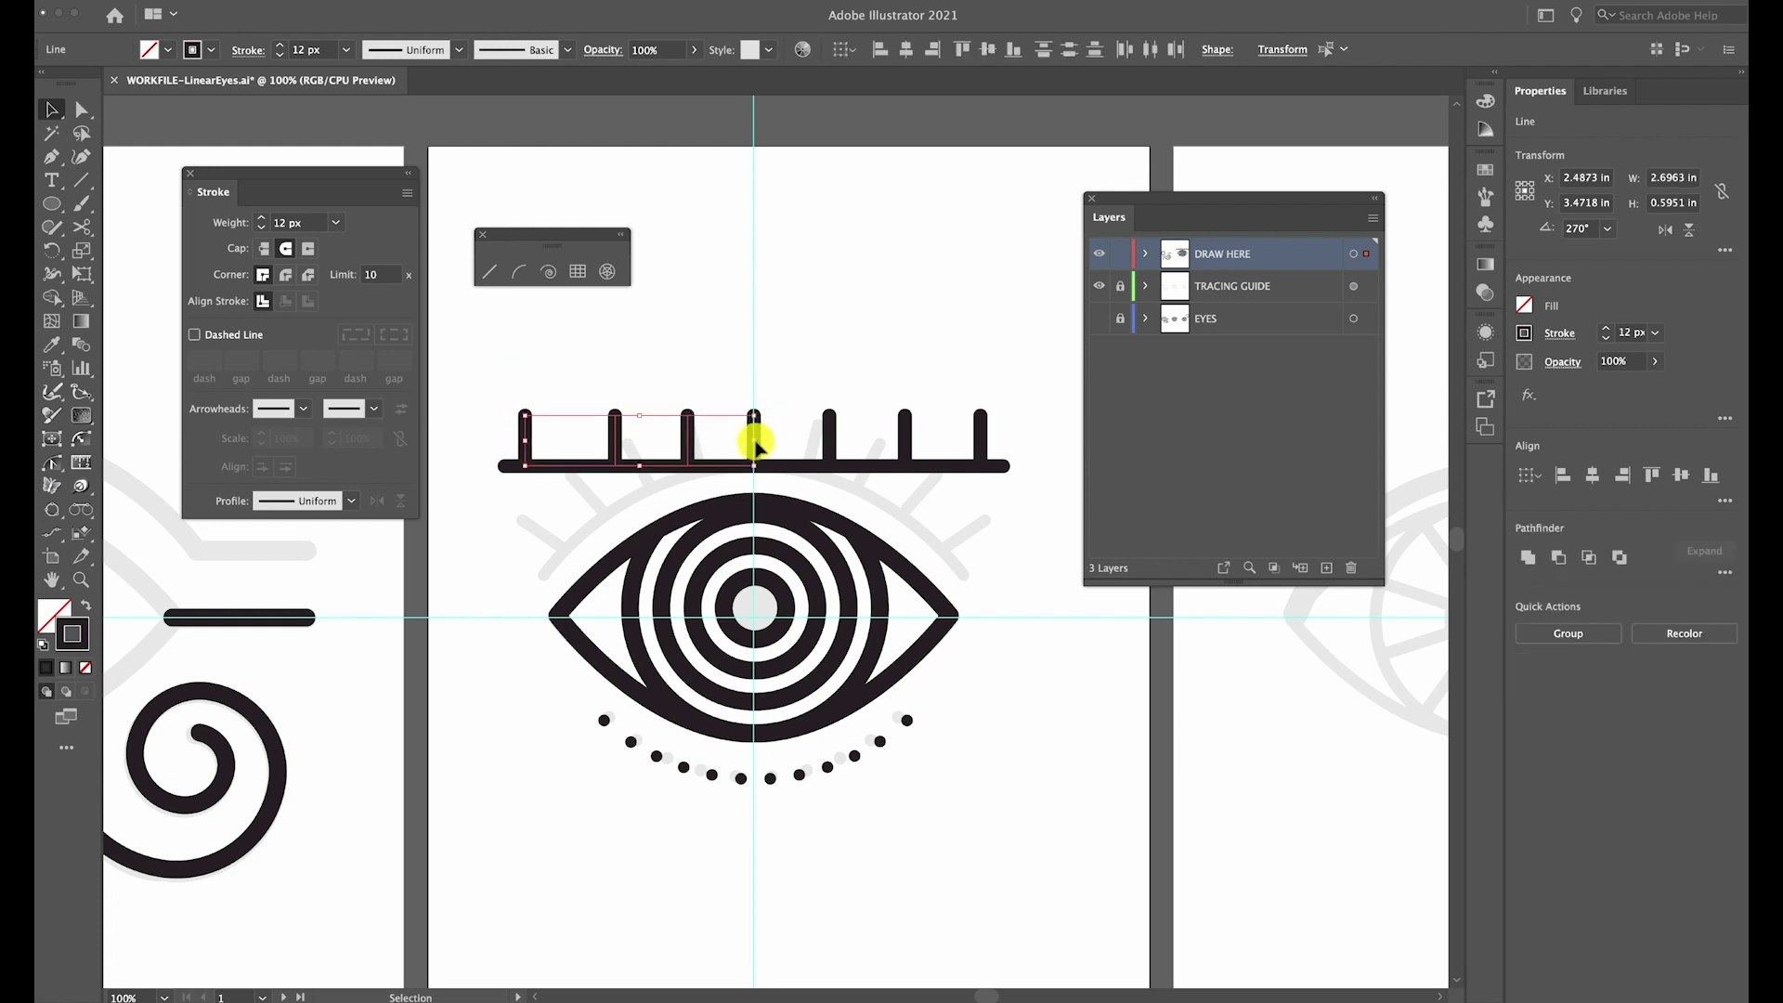
{"action": "left_click", "coordinate": [1151, 51]}
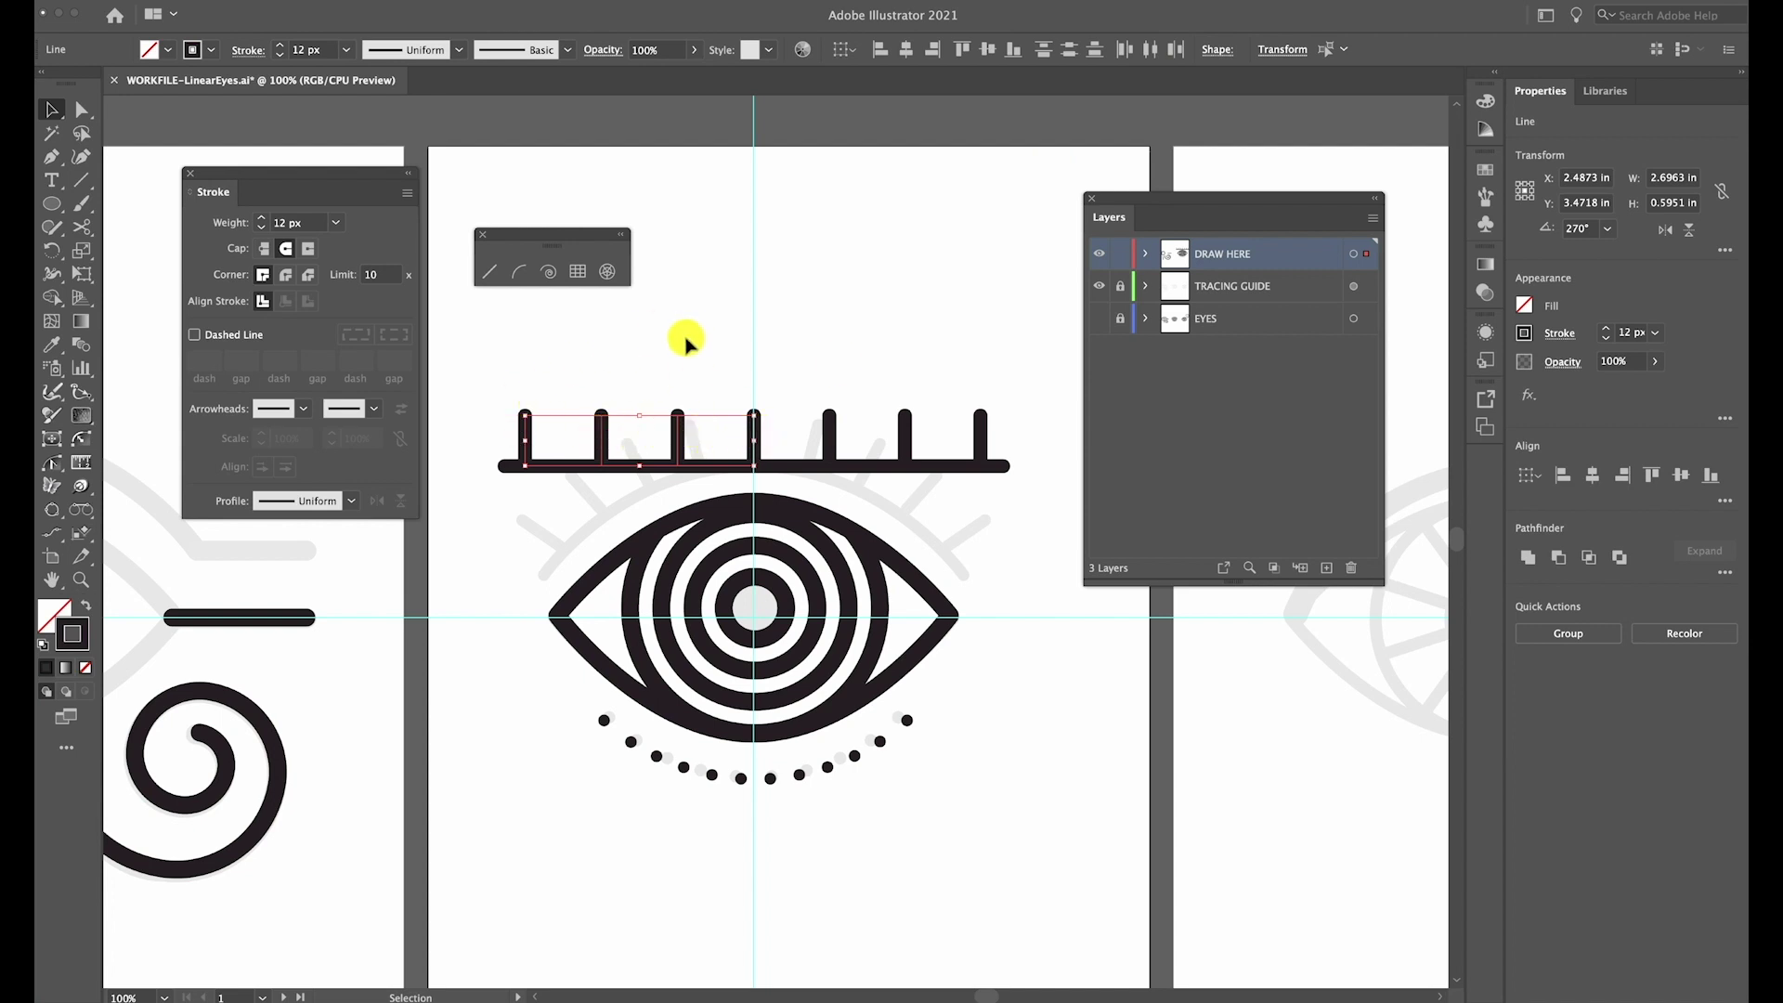
{"action": "left_click", "coordinate": [808, 345]}
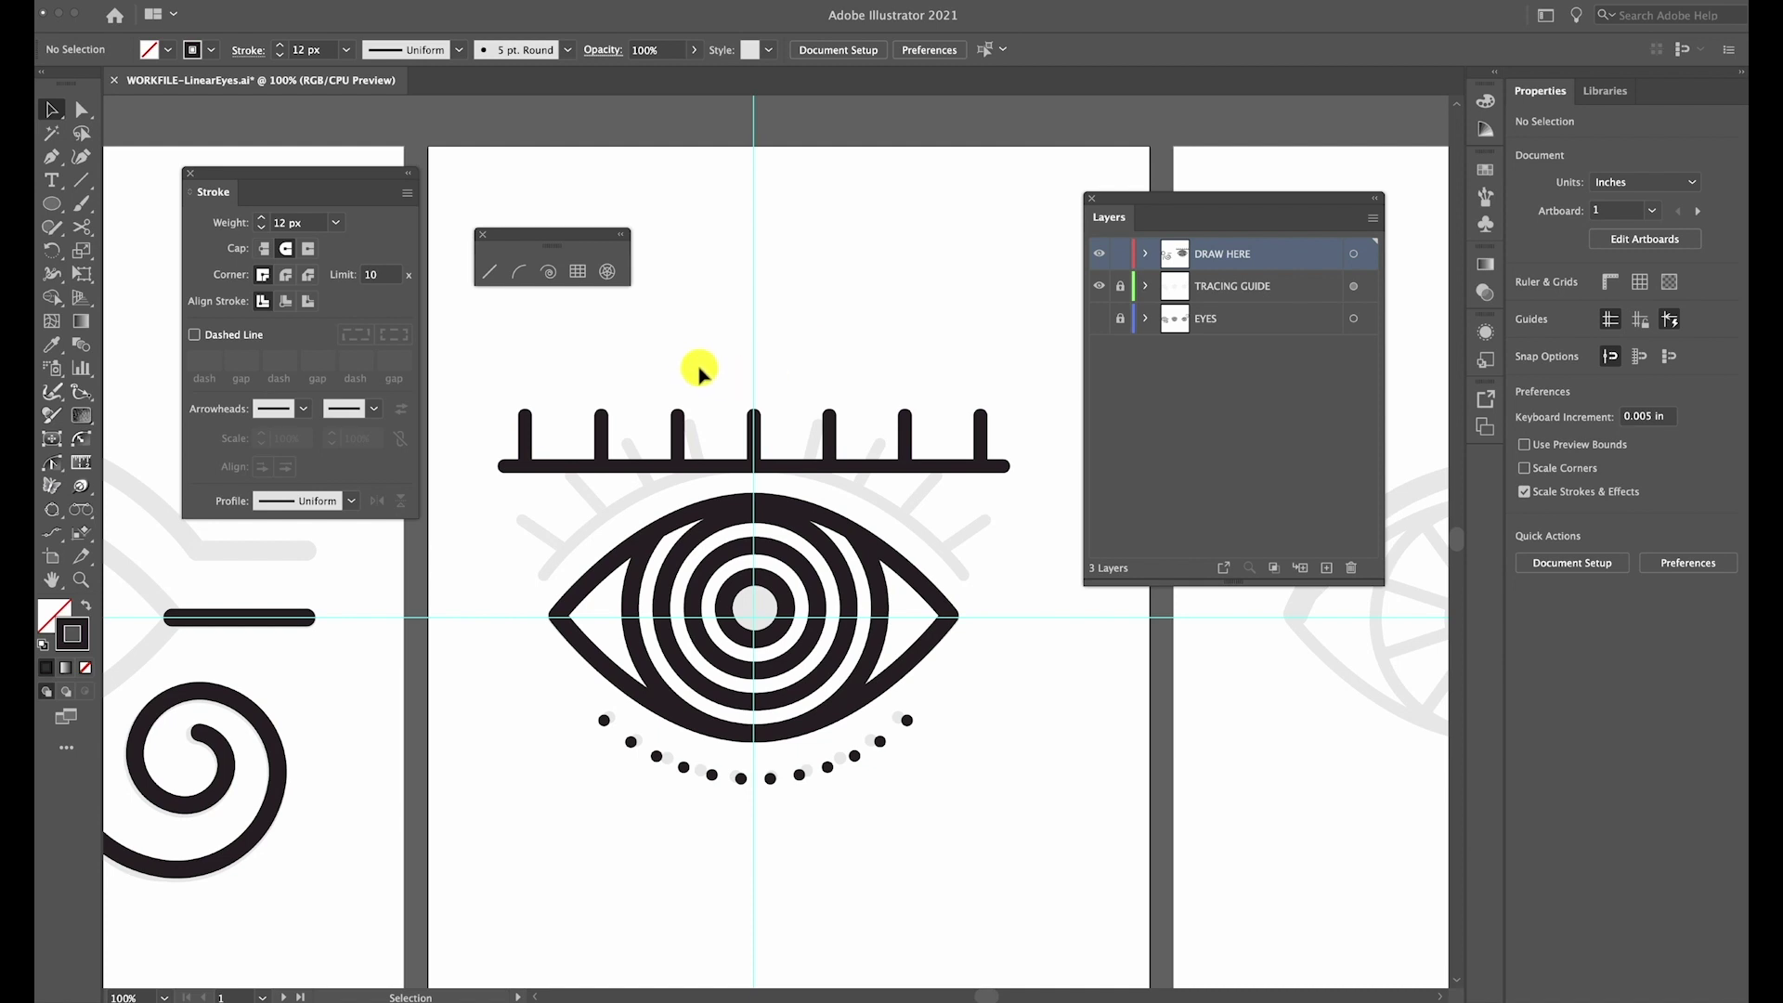
Warp the horizontal line and its seven lashes together with a horizontal Arc envelope distort at 50% bend
{"action": "left_click_drag", "start_coordinate": [482, 418], "coordinate": [1007, 492]}
{"action": "left_click", "coordinate": [88, 3]}
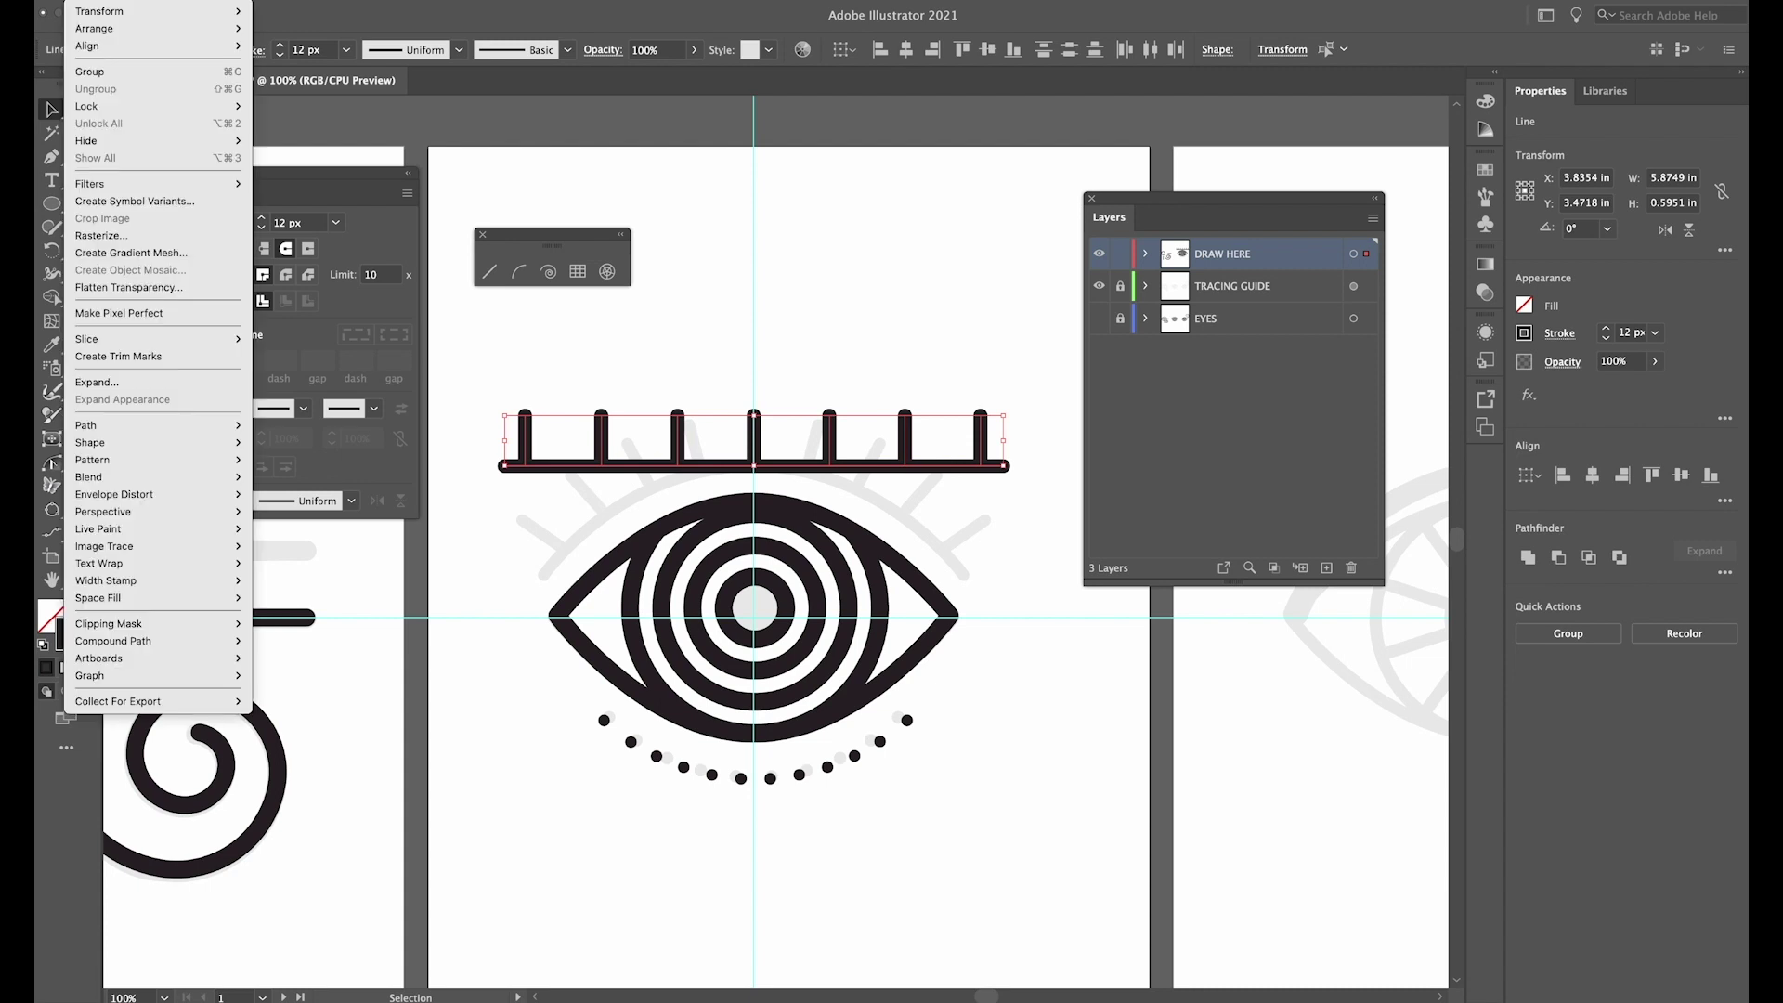
{"action": "mouse_move", "coordinate": [167, 498]}
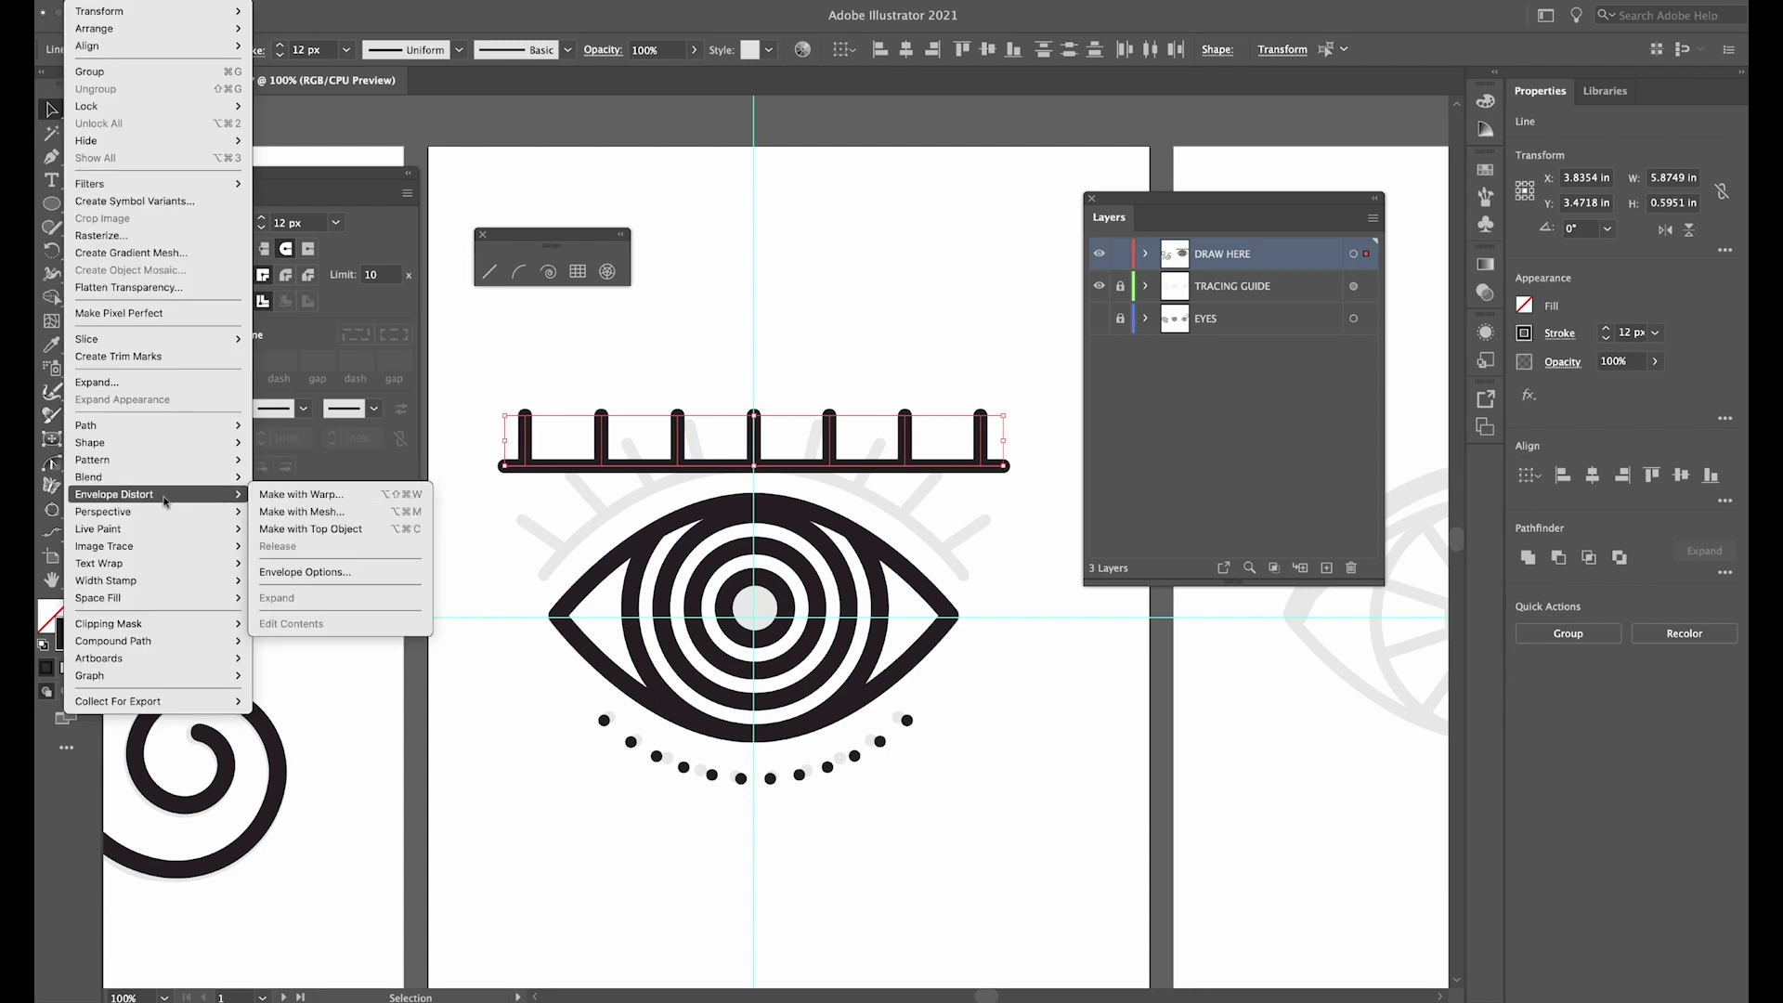
{"action": "left_click", "coordinate": [316, 495]}
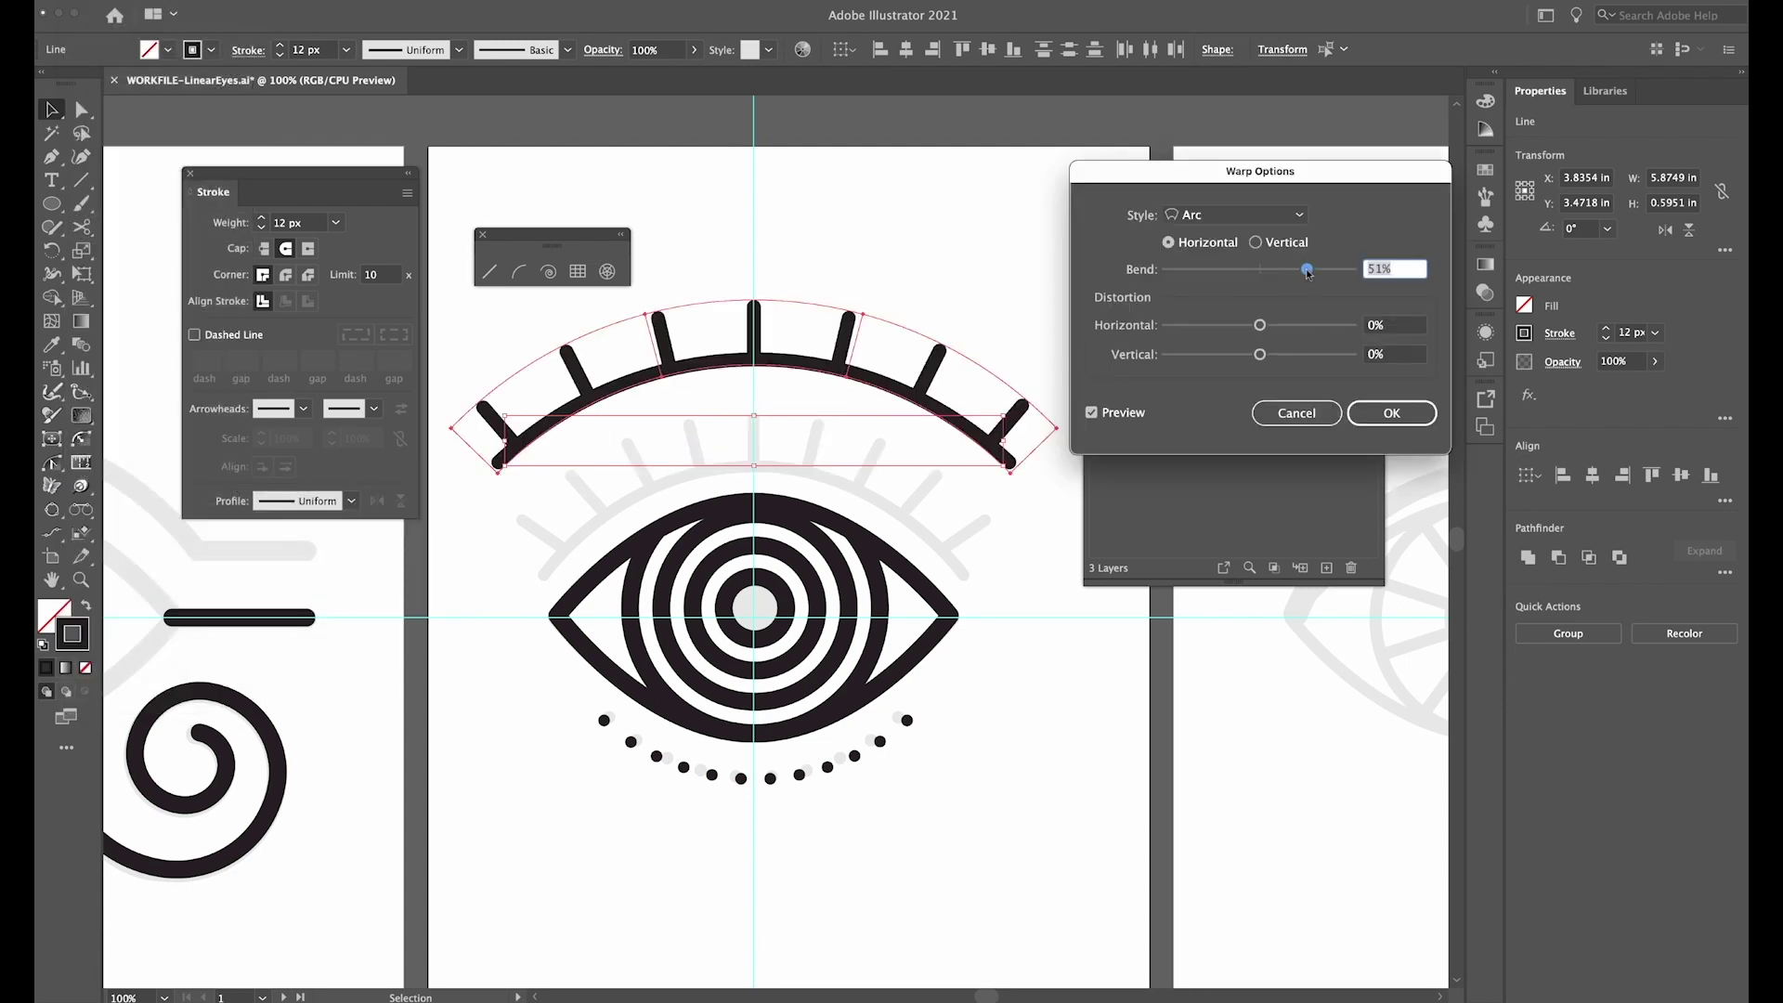
{"action": "left_click_drag", "start_coordinate": [1308, 271], "coordinate": [1305, 271]}
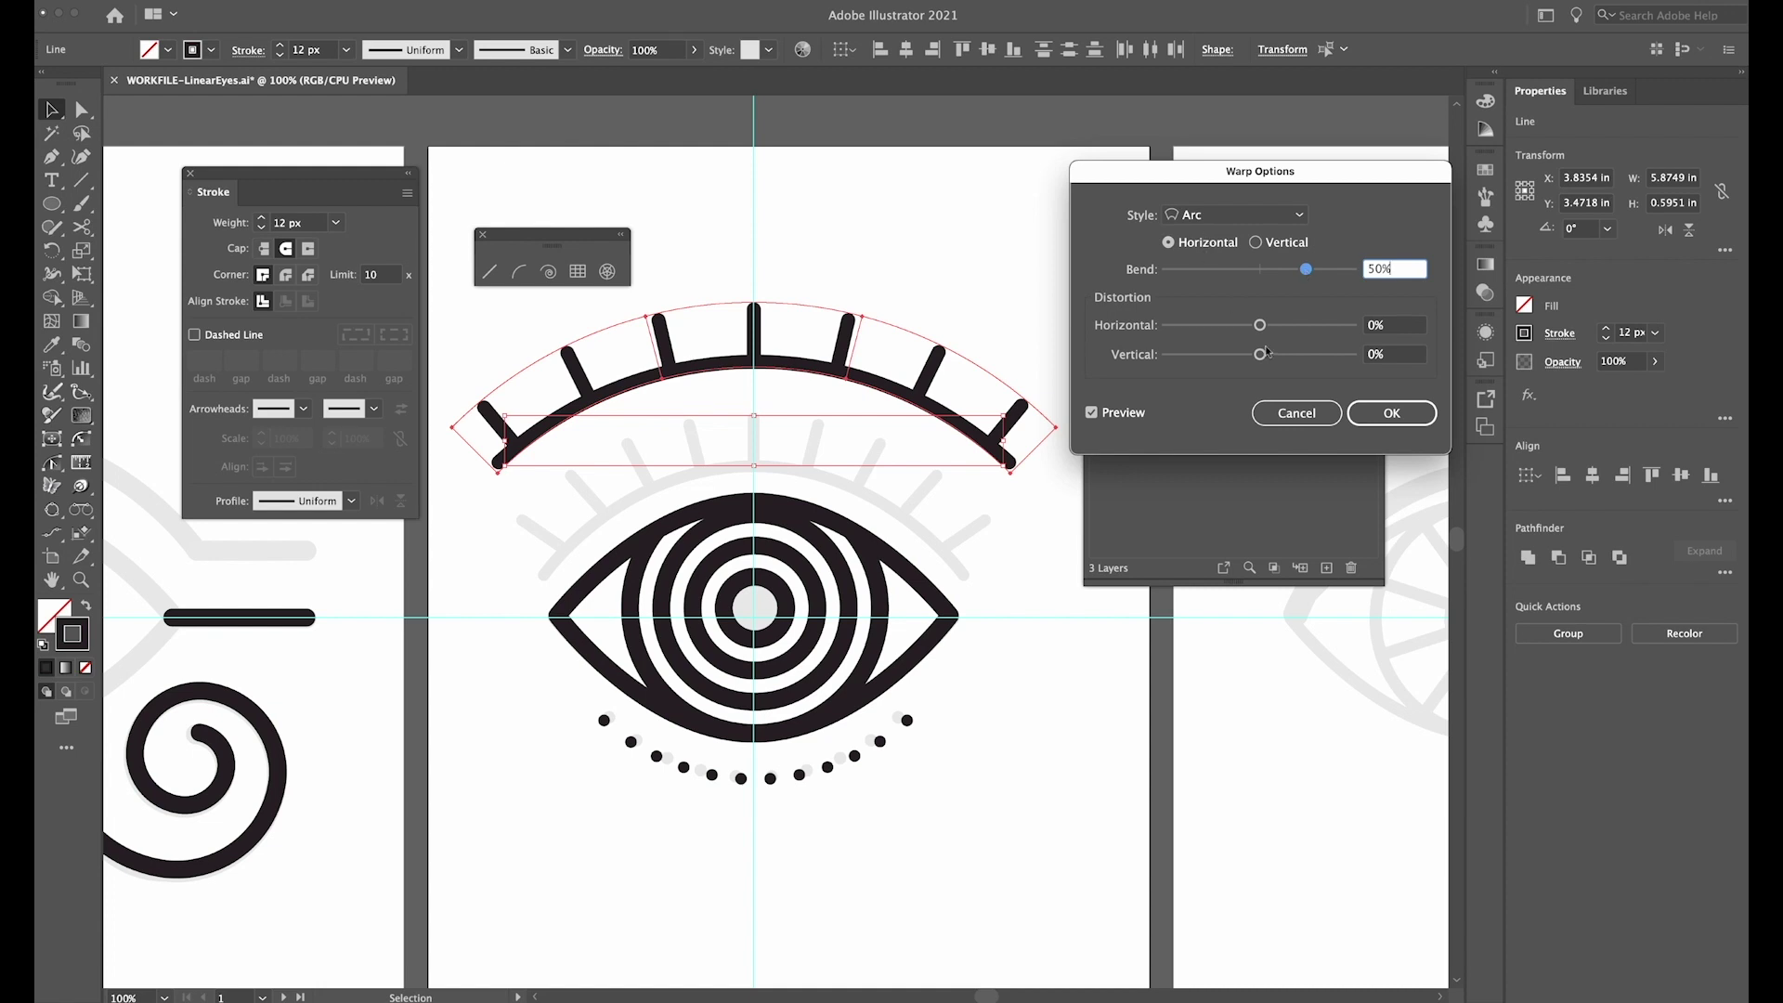
{"action": "left_click", "coordinate": [1392, 415]}
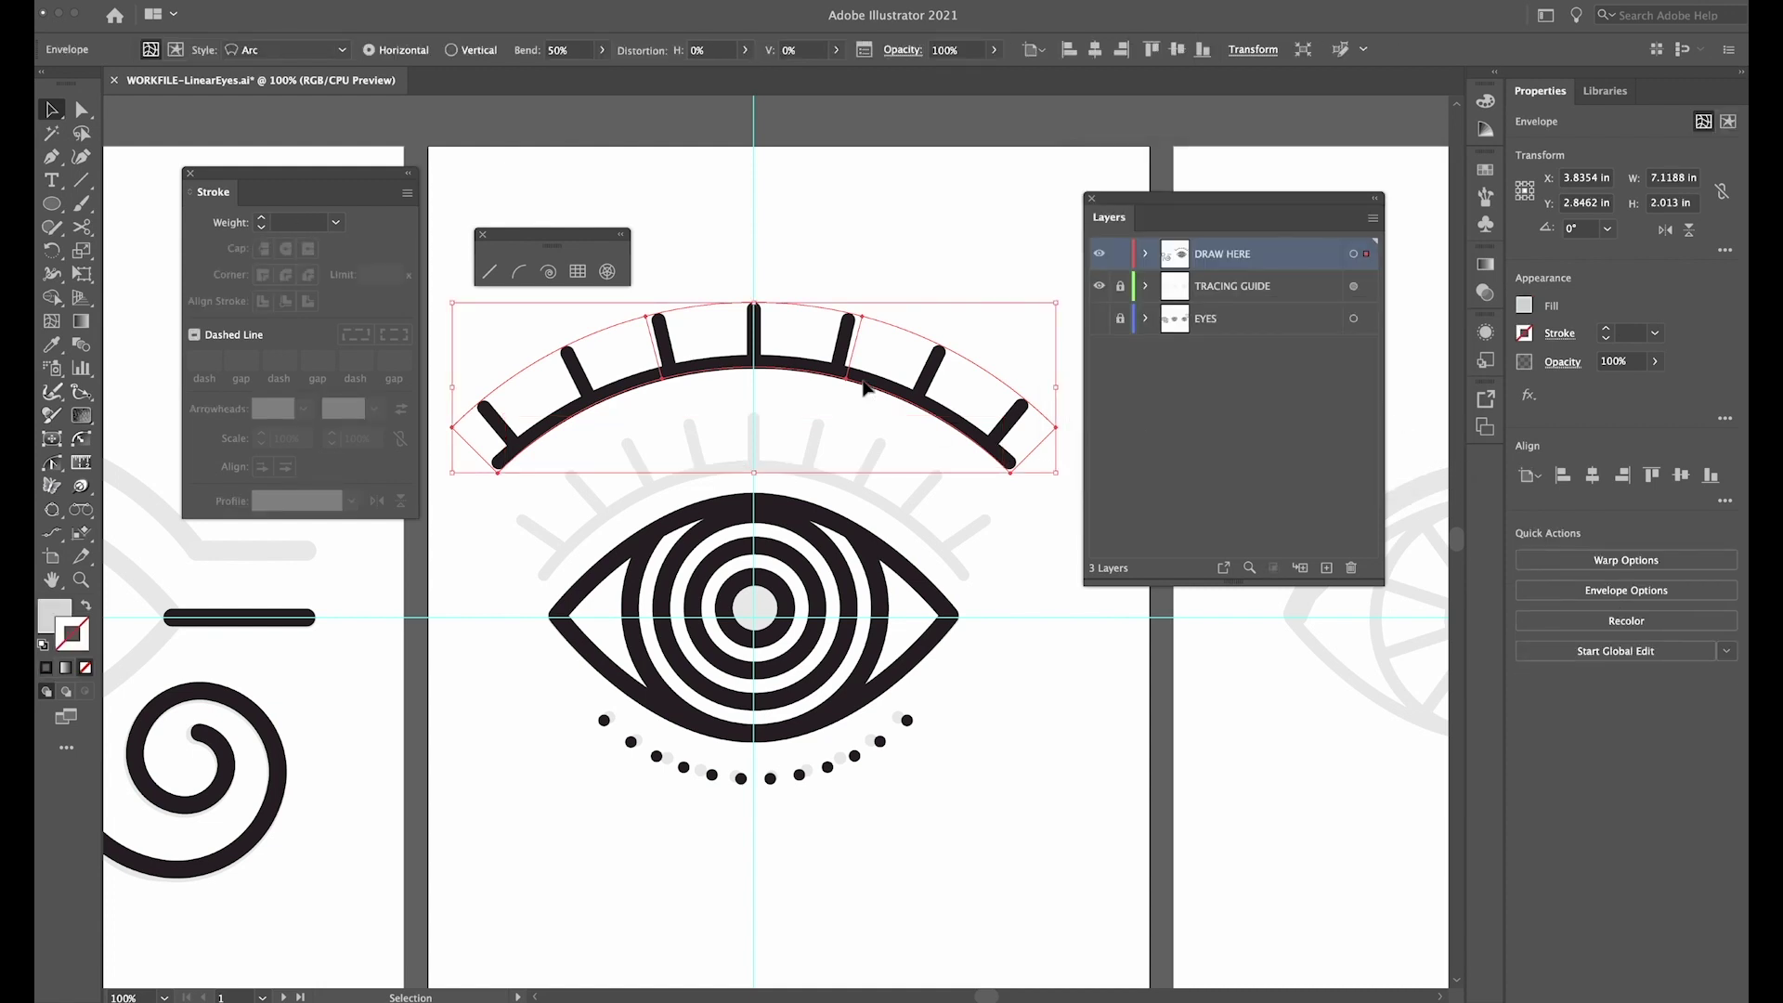
Move the arched lashes down about 1.2 in onto the traced lash arc, and narrow them from both sides towards its width
{"action": "left_click_drag", "start_coordinate": [864, 387], "coordinate": [863, 491]}
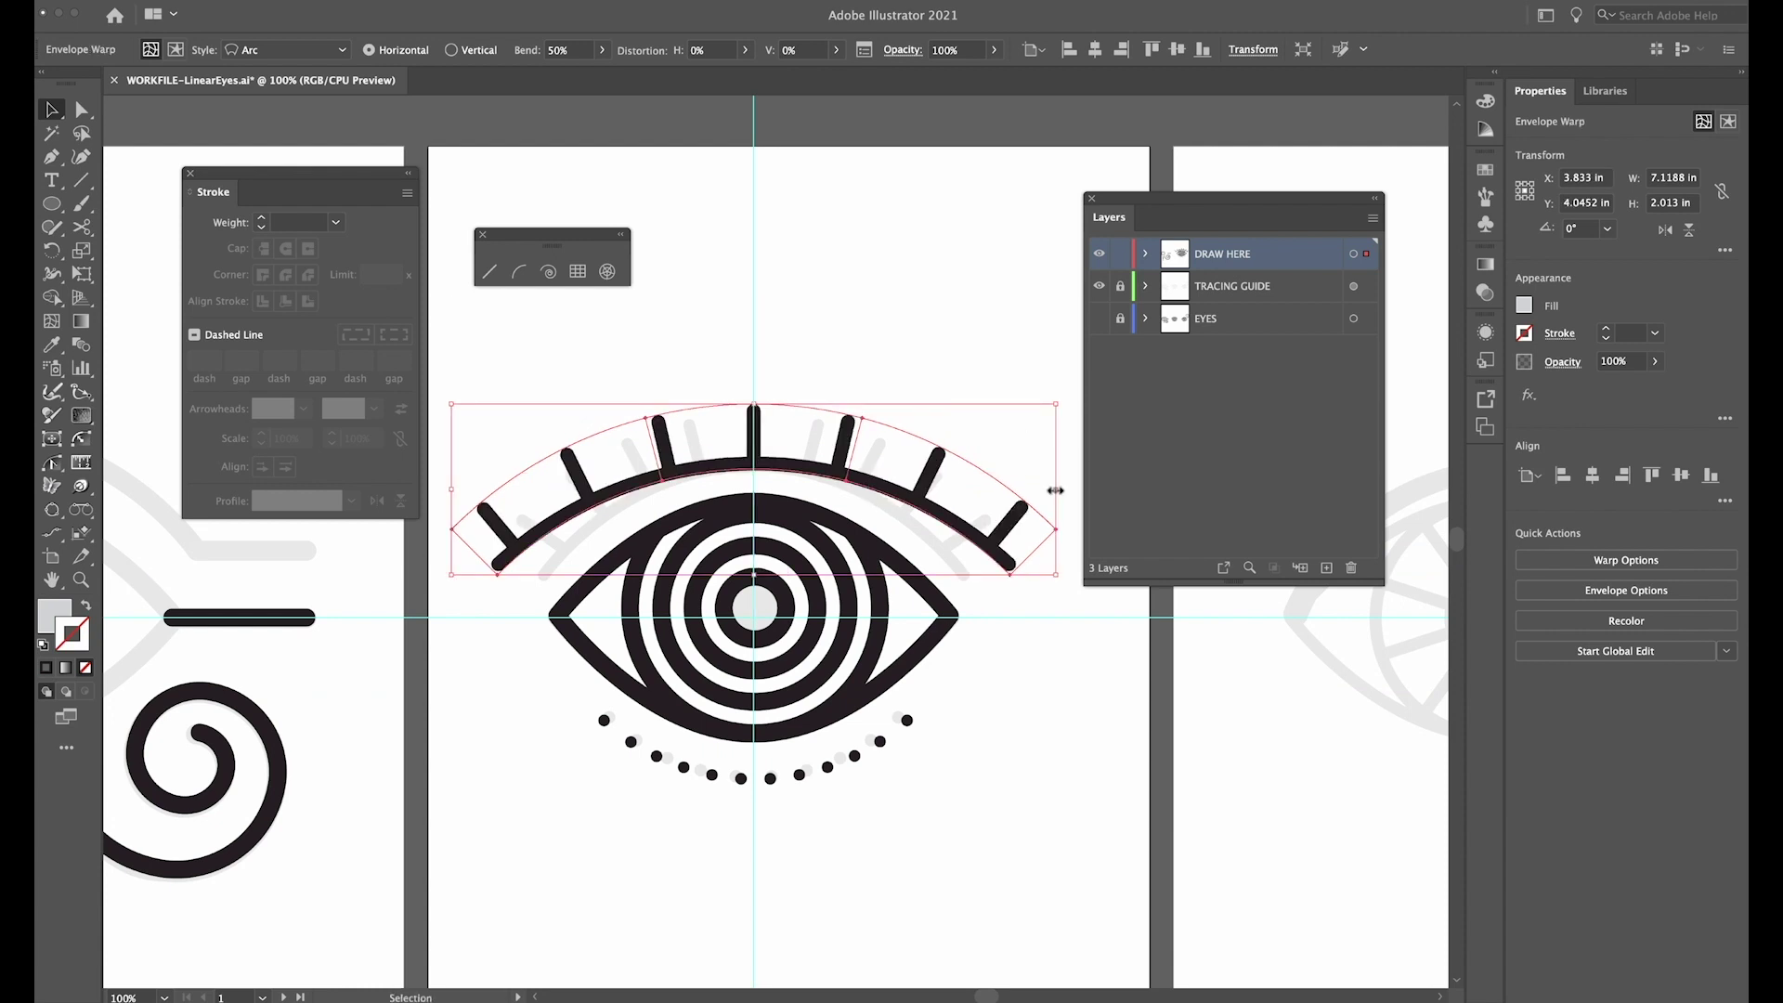
{"action": "left_click_drag", "start_coordinate": [1056, 489], "coordinate": [1005, 489]}
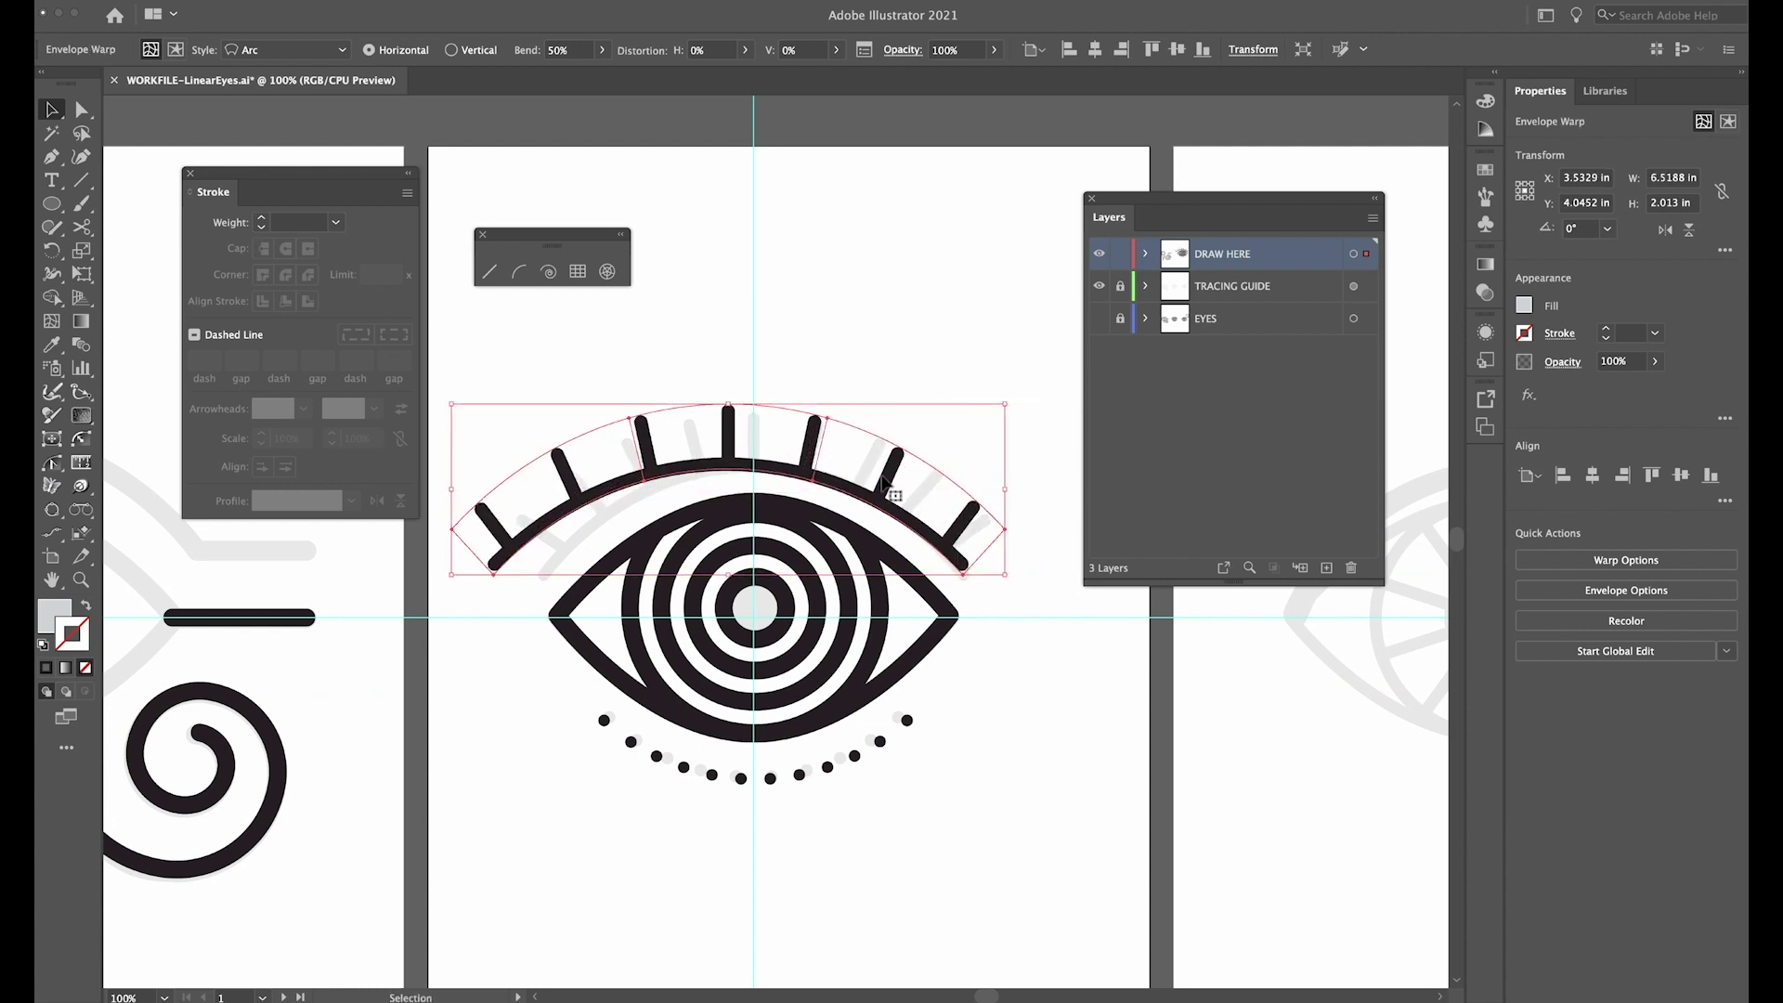
{"action": "left_click_drag", "start_coordinate": [452, 490], "coordinate": [505, 491]}
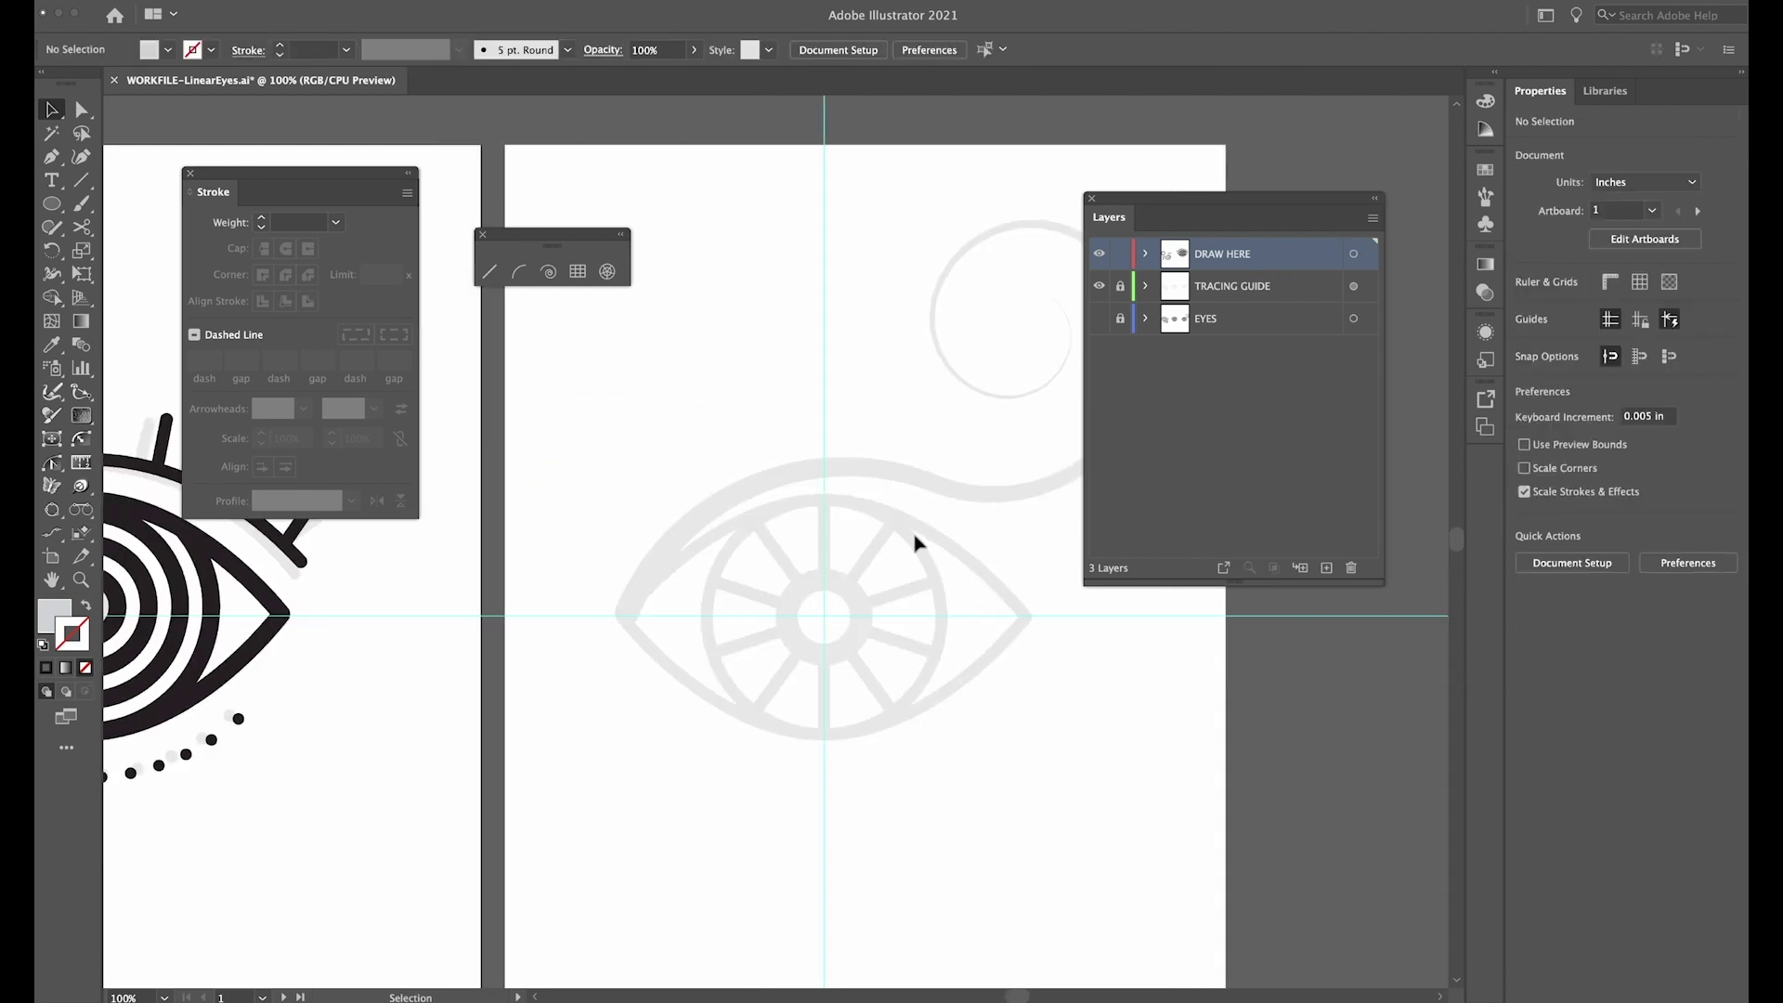
Copy the almond-shaped eye outline onto the traced spoked eye on the next artboard, and deselect it
{"action": "scroll", "coordinate": [639, 634], "scroll_direction": "left", "scroll_amount": 5}
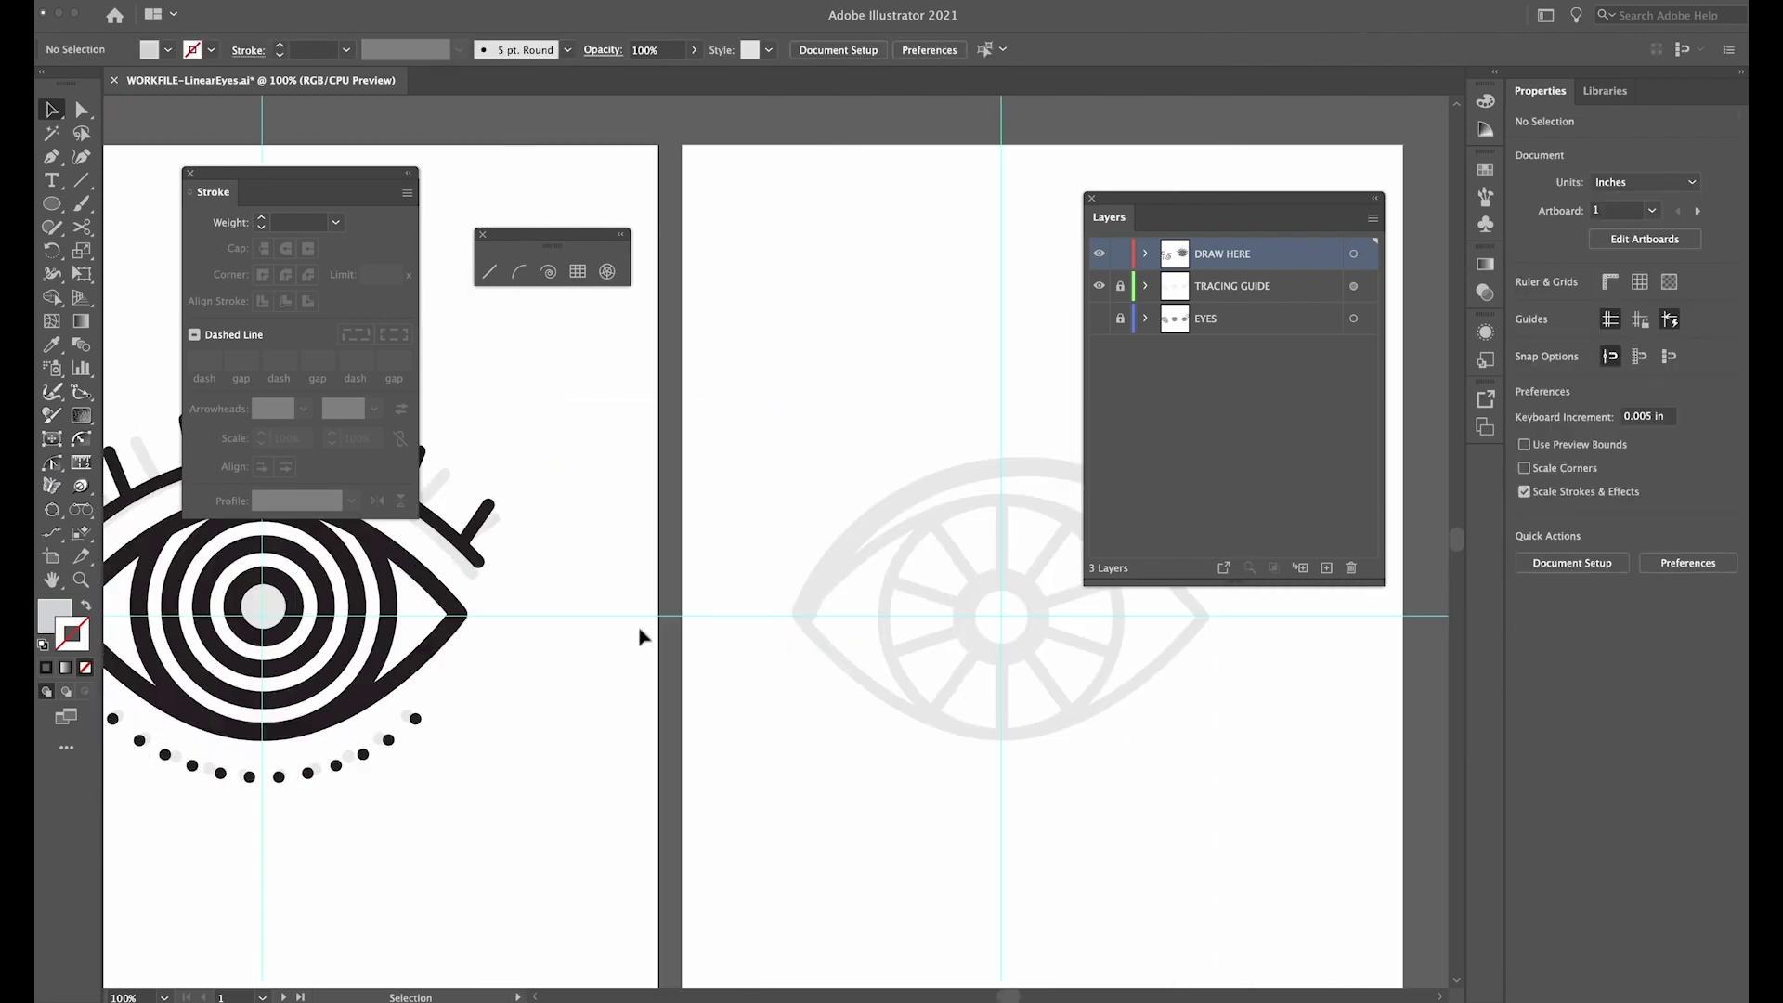
{"action": "scroll", "coordinate": [639, 634], "scroll_direction": "left", "scroll_amount": 1}
{"action": "left_click", "coordinate": [495, 613]}
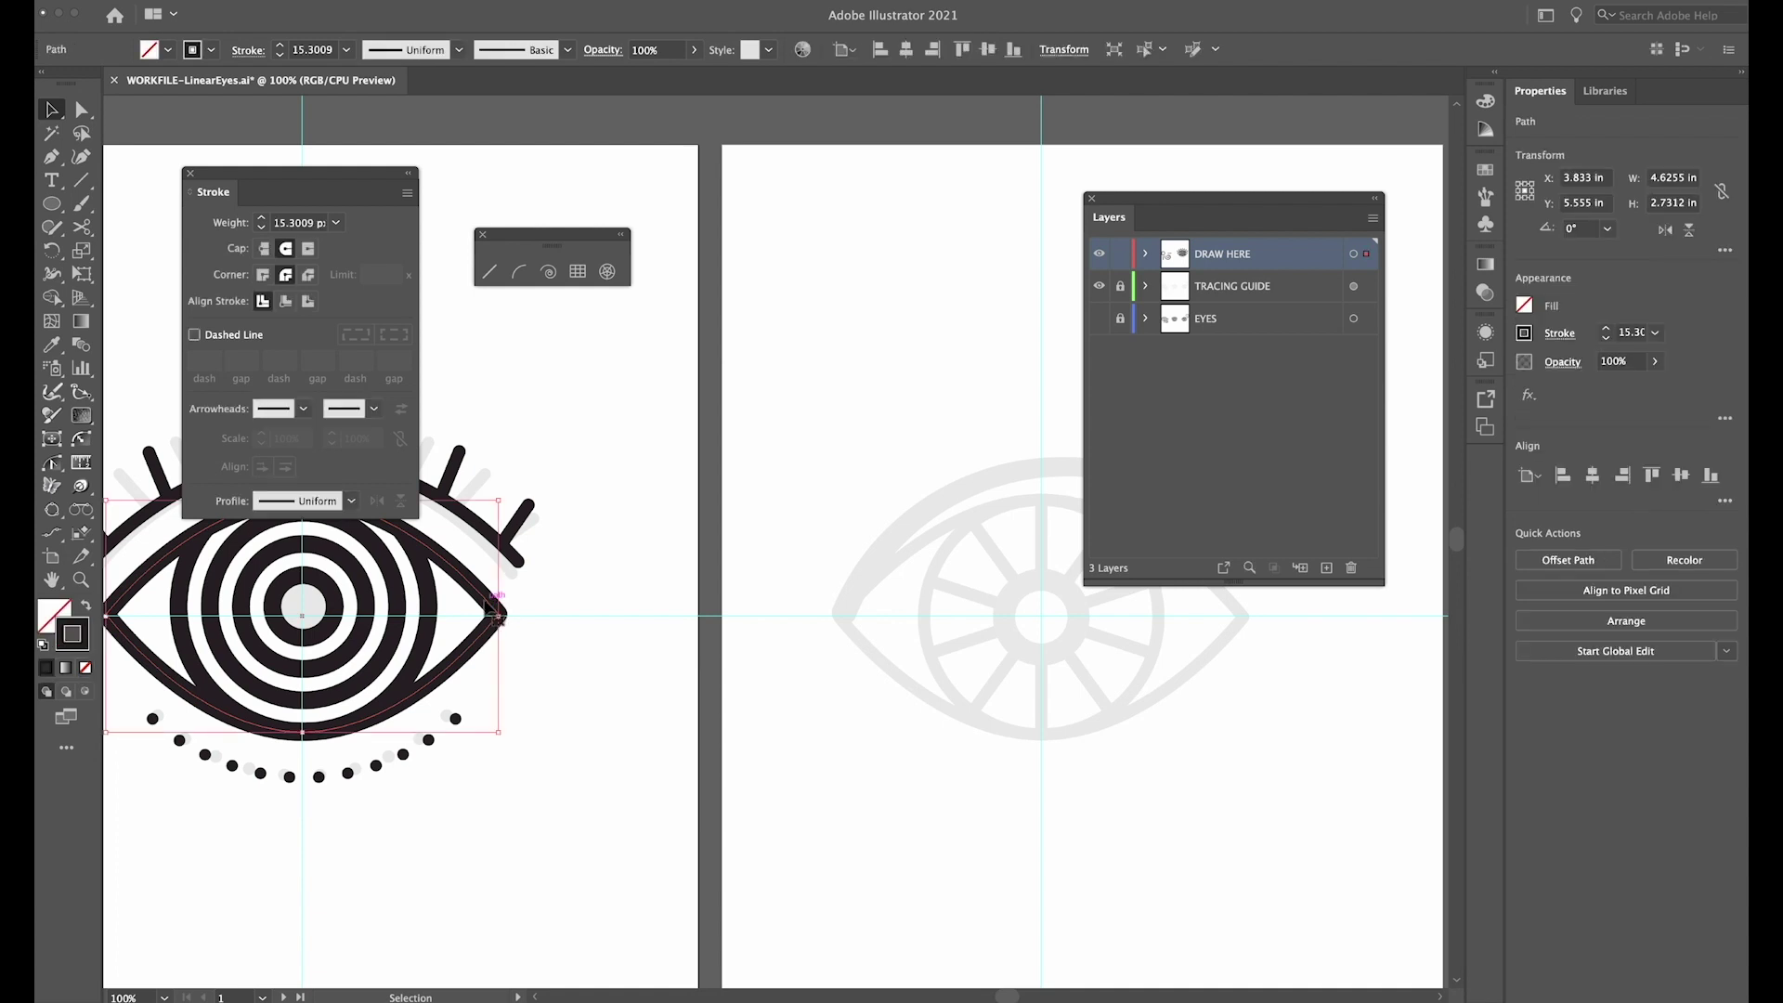
{"action": "left_click_drag", "start_coordinate": [492, 606], "coordinate": [1218, 631]}
{"action": "left_click", "coordinate": [928, 418]}
{"action": "scroll", "coordinate": [929, 418], "scroll_direction": "right", "scroll_amount": 5}
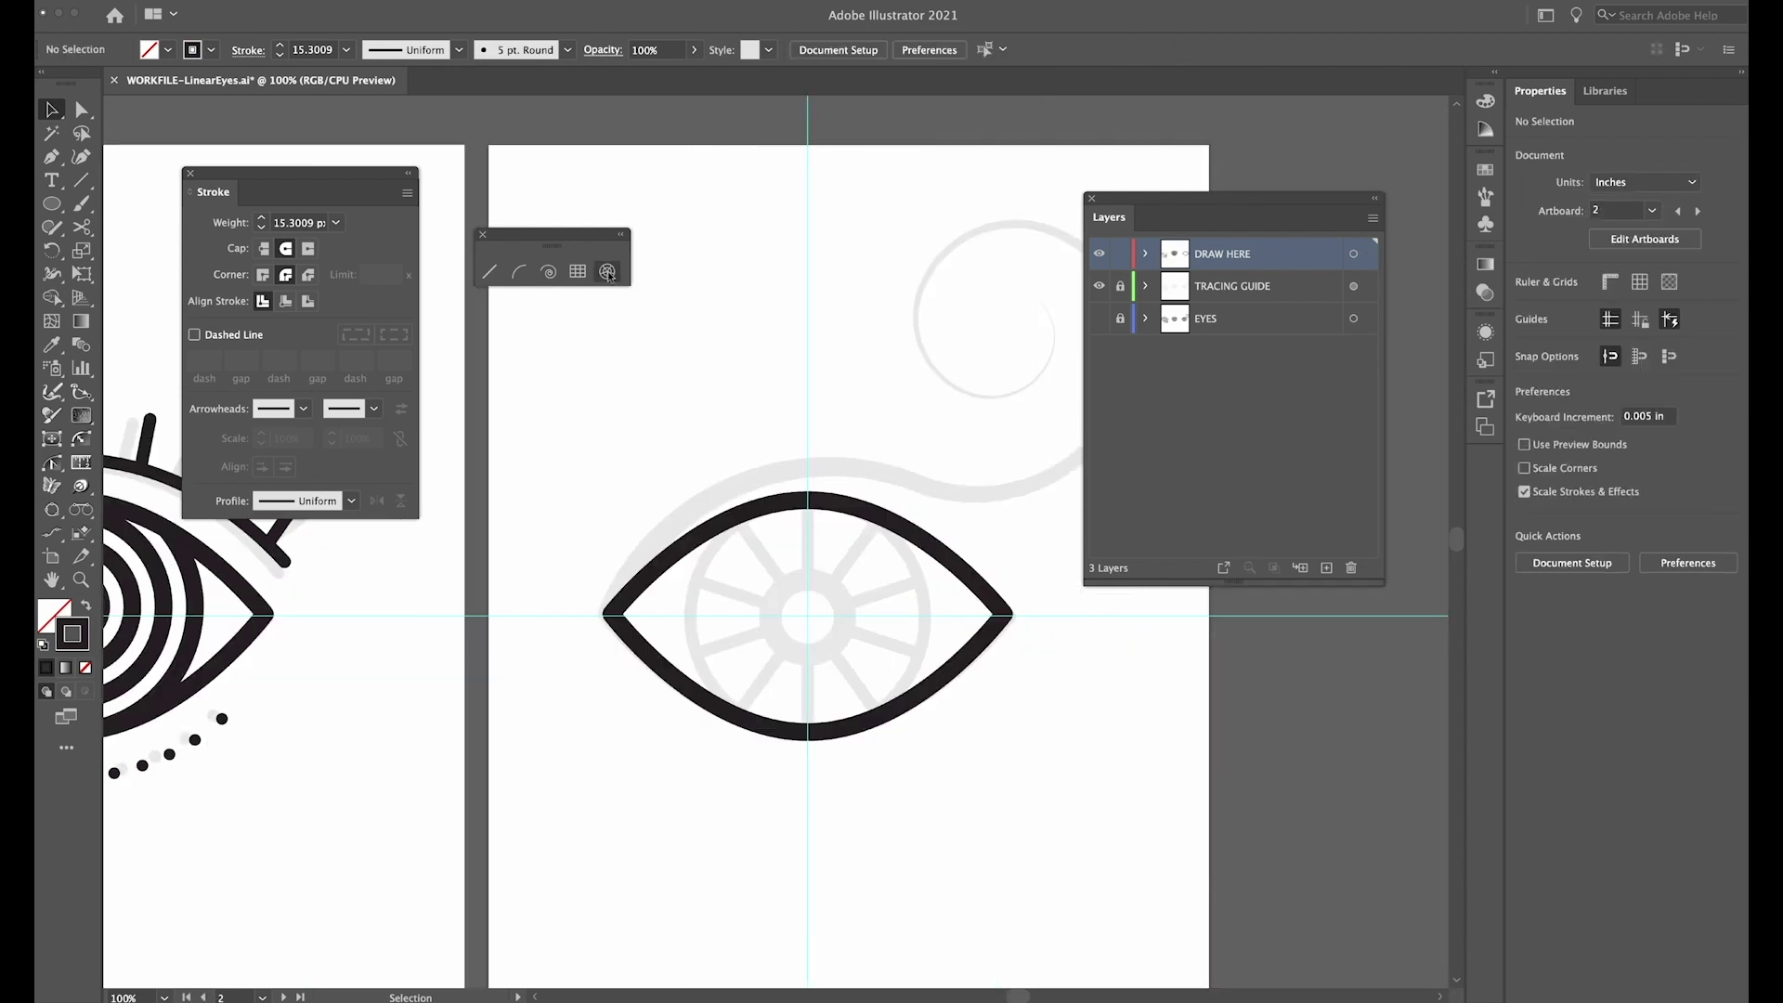
Draw a circular polar grid about 2.79 in across, centred on the guide intersection over the traced iris, without concentric dividers
{"action": "left_click", "coordinate": [608, 272]}
{"action": "scroll", "coordinate": [650, 297], "scroll_direction": "down", "scroll_amount": 2}
{"action": "scroll", "coordinate": [650, 297], "scroll_direction": "right", "scroll_amount": 1}
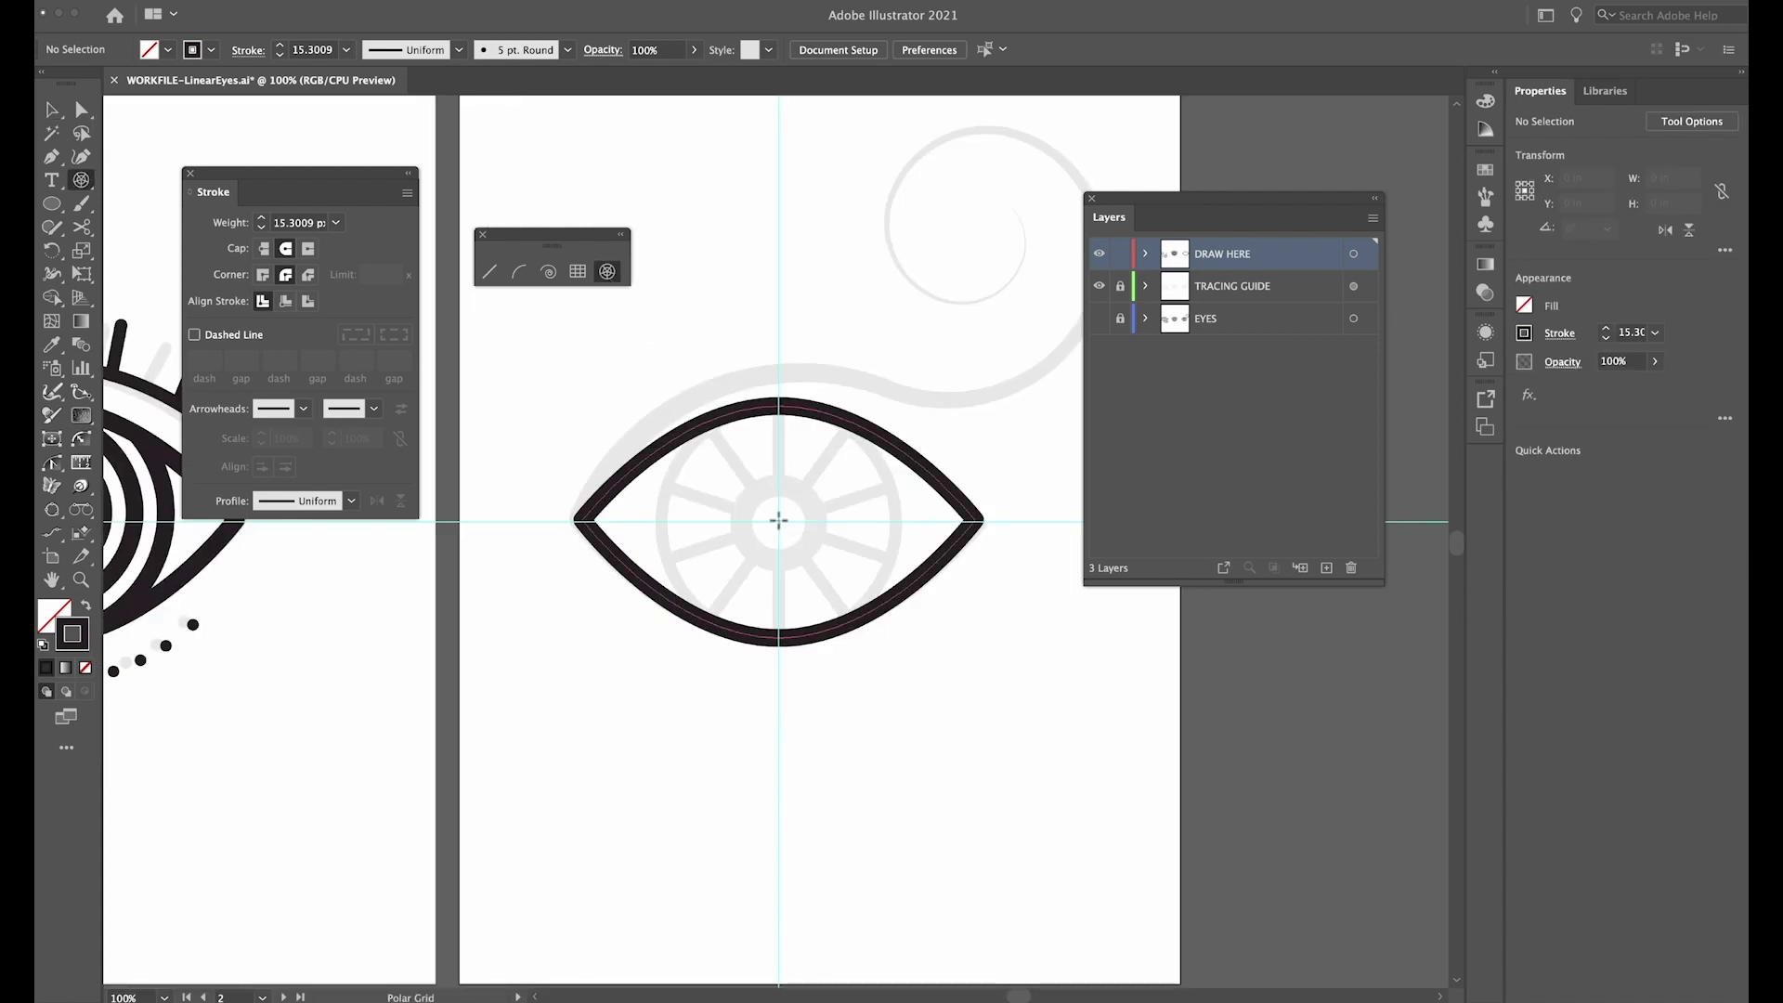
{"action": "left_click_drag", "start_coordinate": [778, 520], "coordinate": [863, 641]}
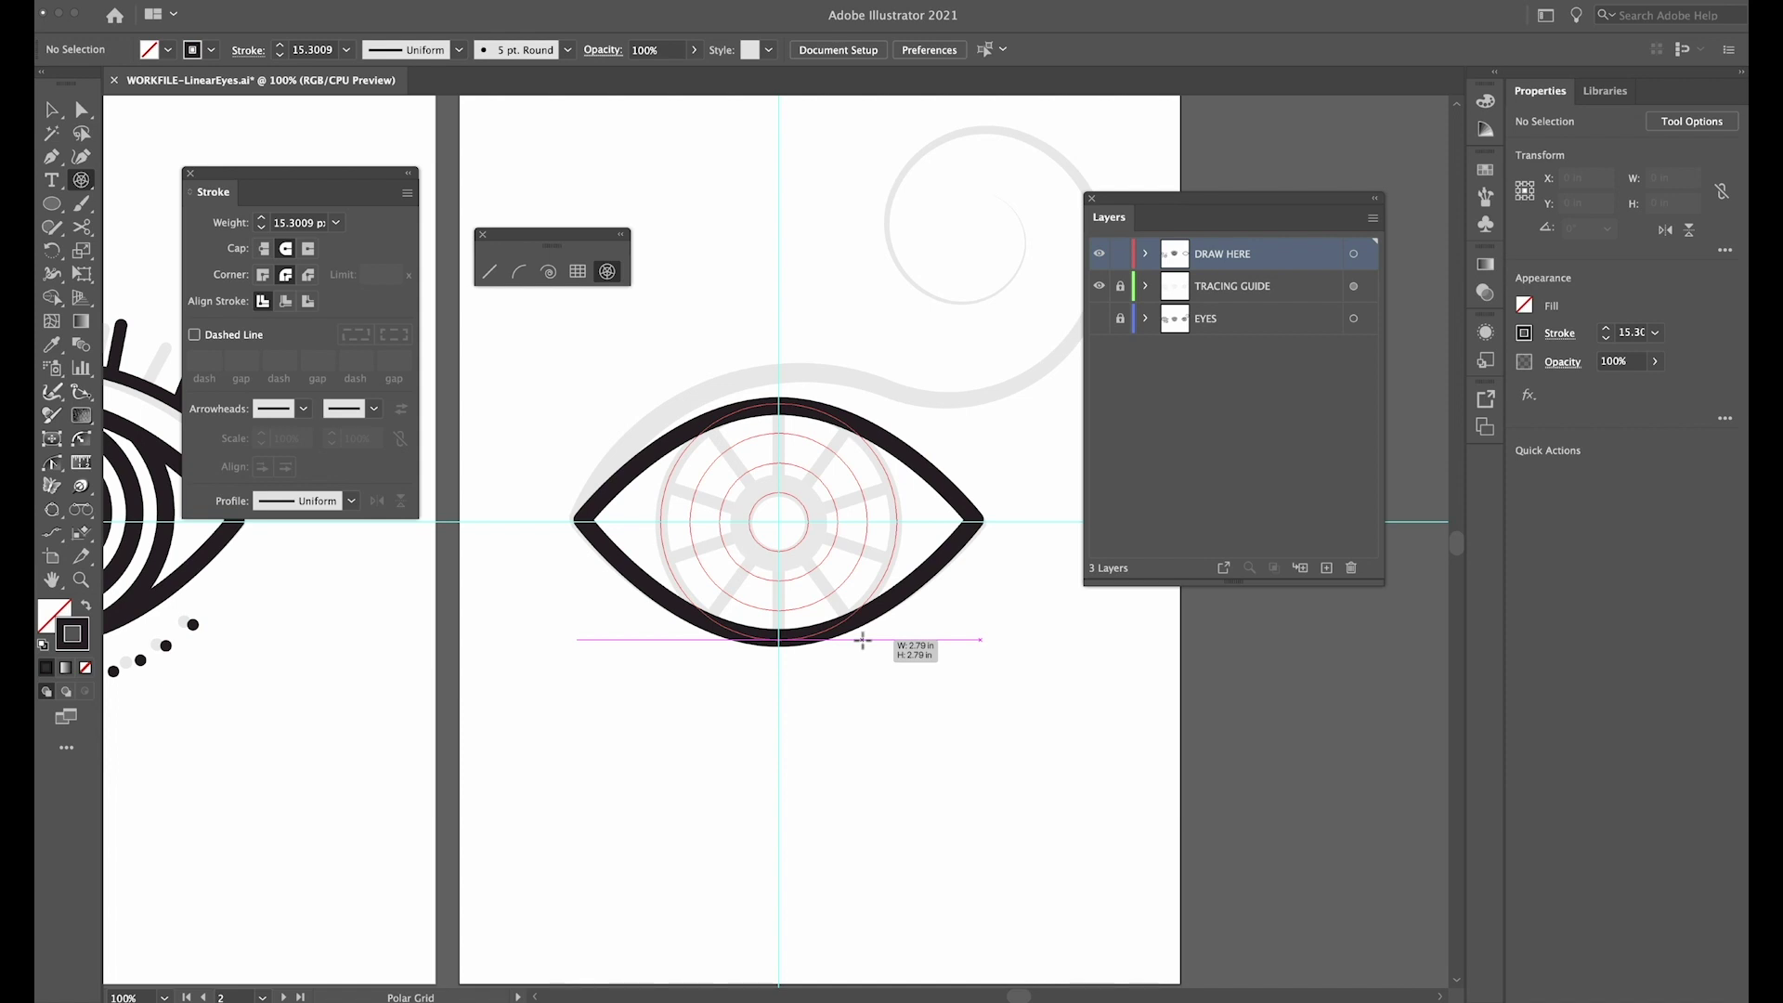
{"action": "left_click_drag", "start_coordinate": [862, 640], "coordinate": [863, 640]}
{"action": "key", "text": "Down"}
{"action": "key", "text": "Down"}
{"action": "key", "text": "Right"}
{"action": "key", "text": "Right"}
{"action": "key", "text": "Right"}
{"action": "key", "text": "Right"}
{"action": "key", "text": "Right"}
{"action": "key", "text": "Right"}
{"action": "key", "text": "Right"}
{"action": "key", "text": "Right"}
{"action": "key", "text": "shift"}
{"action": "key", "text": "alt"}
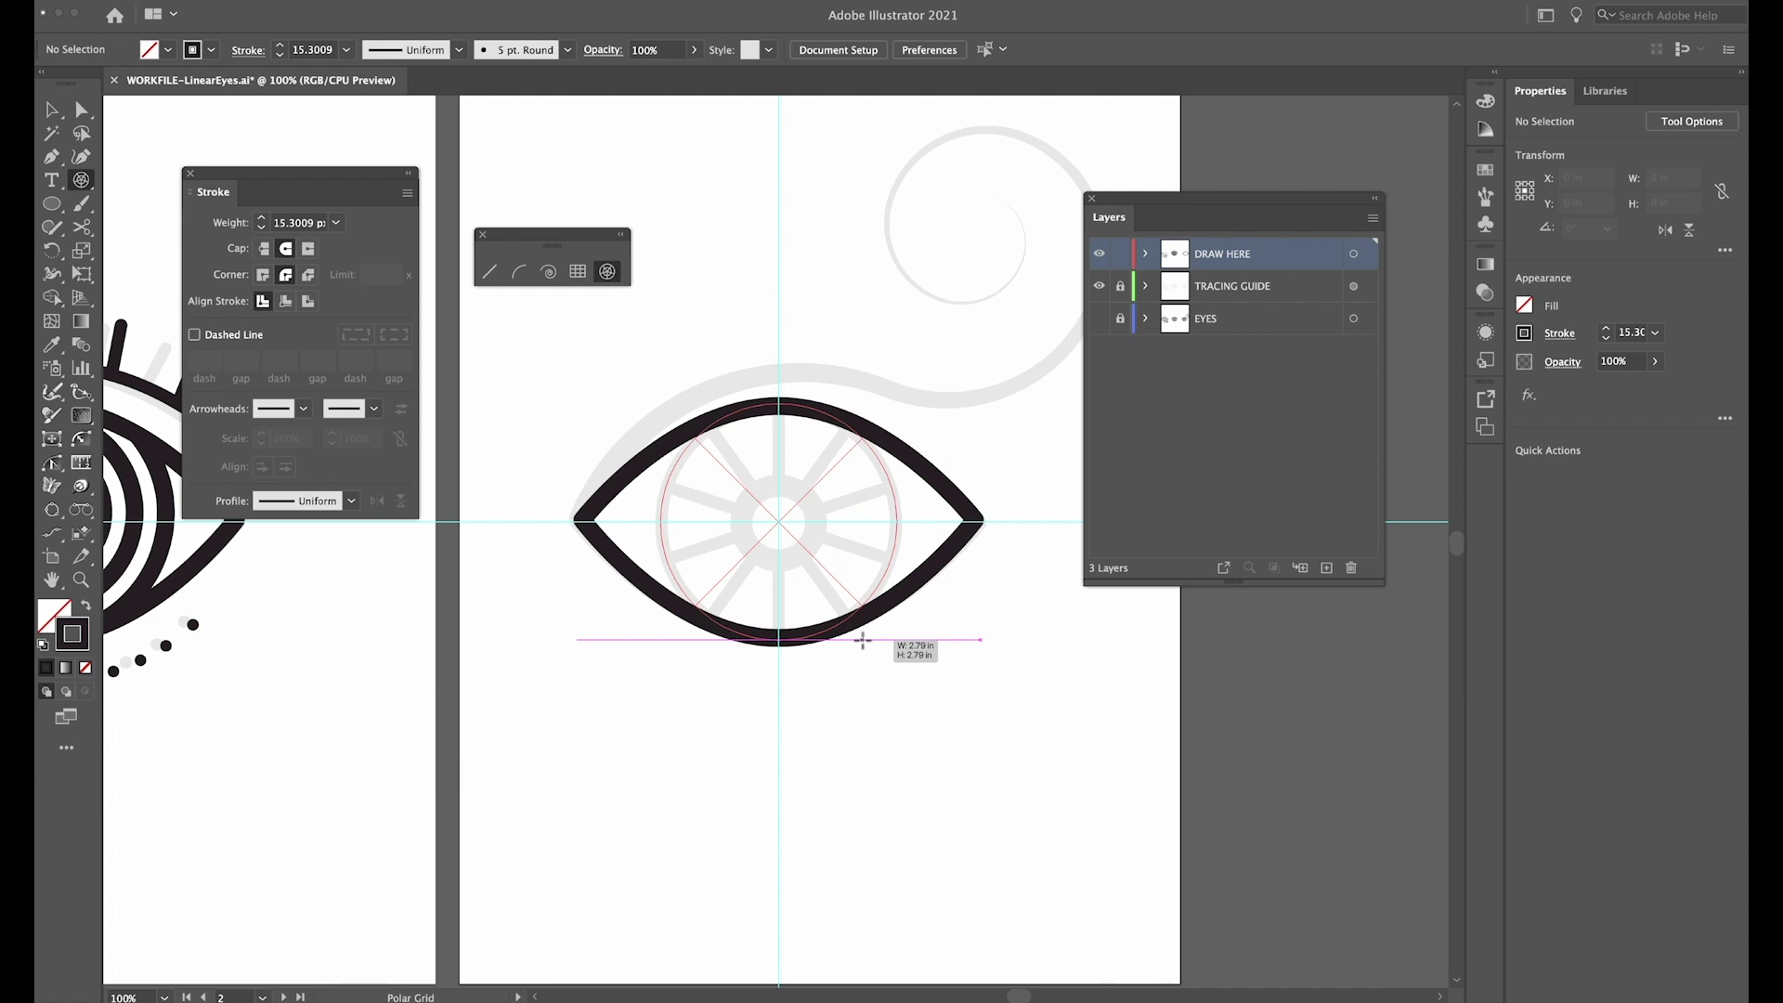
Give the polar grid ten radial spokes to match the traced iris, and deselect the finished grid
{"action": "left_click_drag", "start_coordinate": [863, 640], "coordinate": [863, 640]}
{"action": "key", "text": "Right"}
{"action": "key", "text": "Right"}
{"action": "key", "text": "Right"}
{"action": "key", "text": "alt"}
{"action": "key", "text": "shift"}
{"action": "left_click_drag", "start_coordinate": [863, 640], "coordinate": [863, 640]}
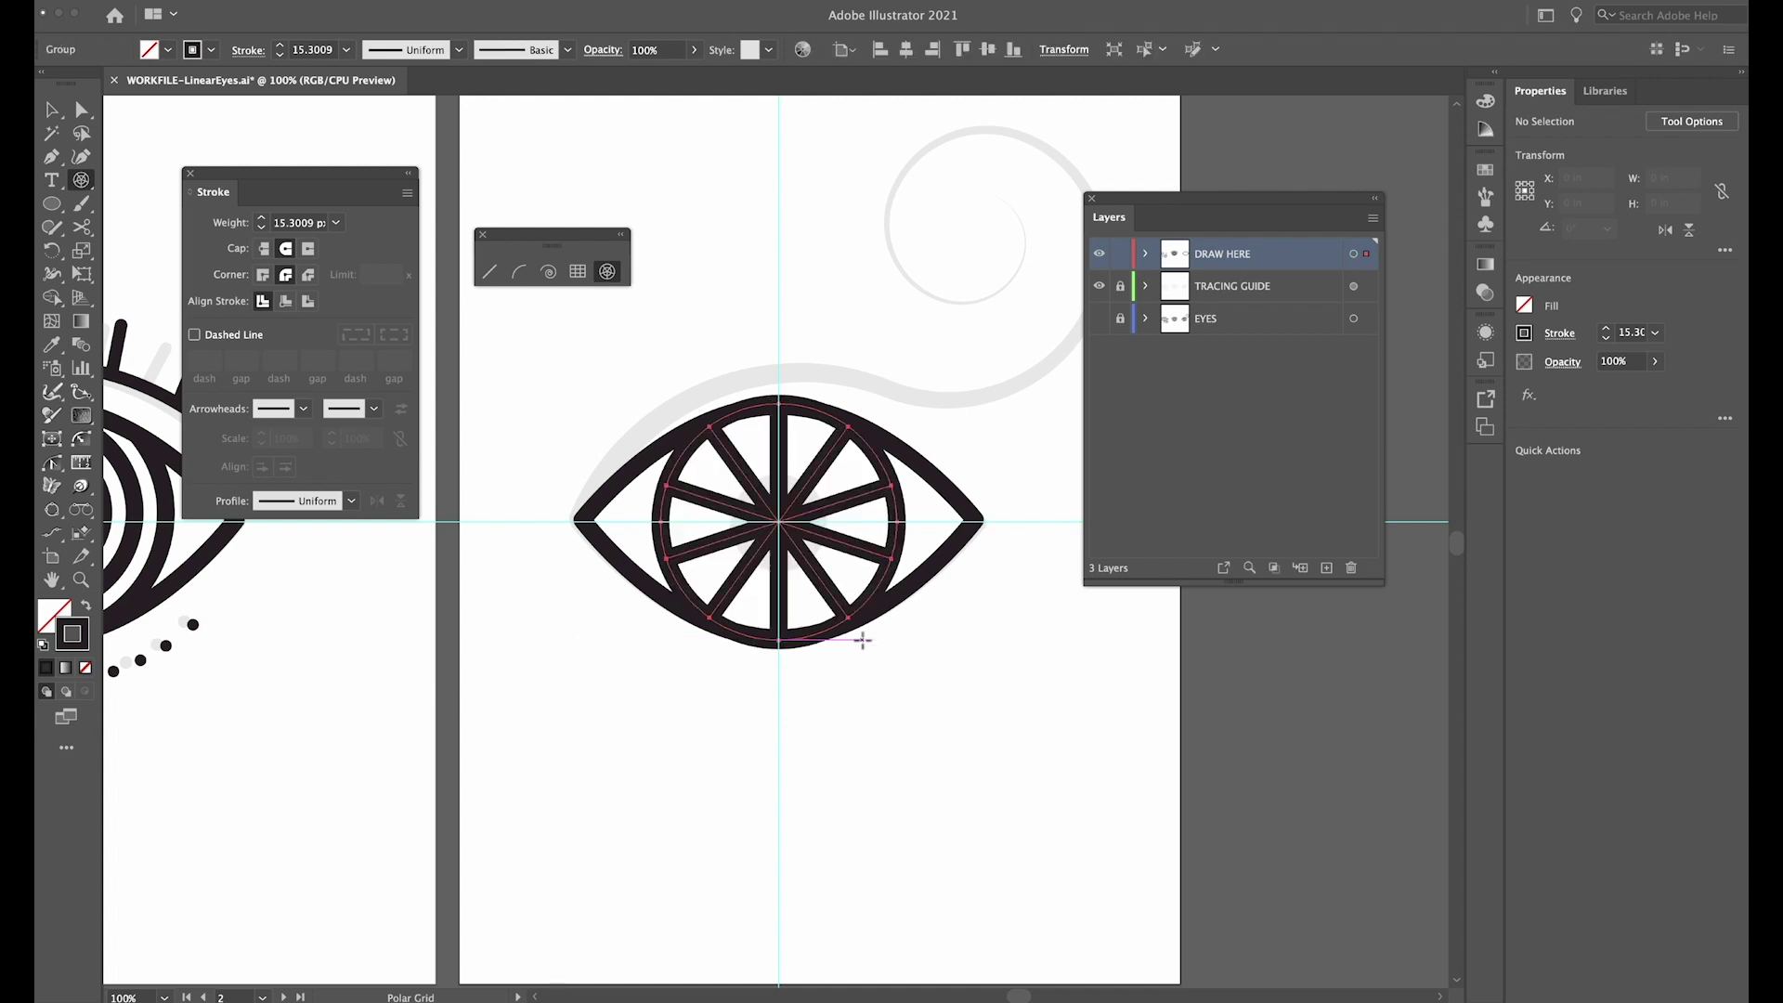
{"action": "scroll", "coordinate": [862, 640], "scroll_direction": "up", "scroll_amount": 2}
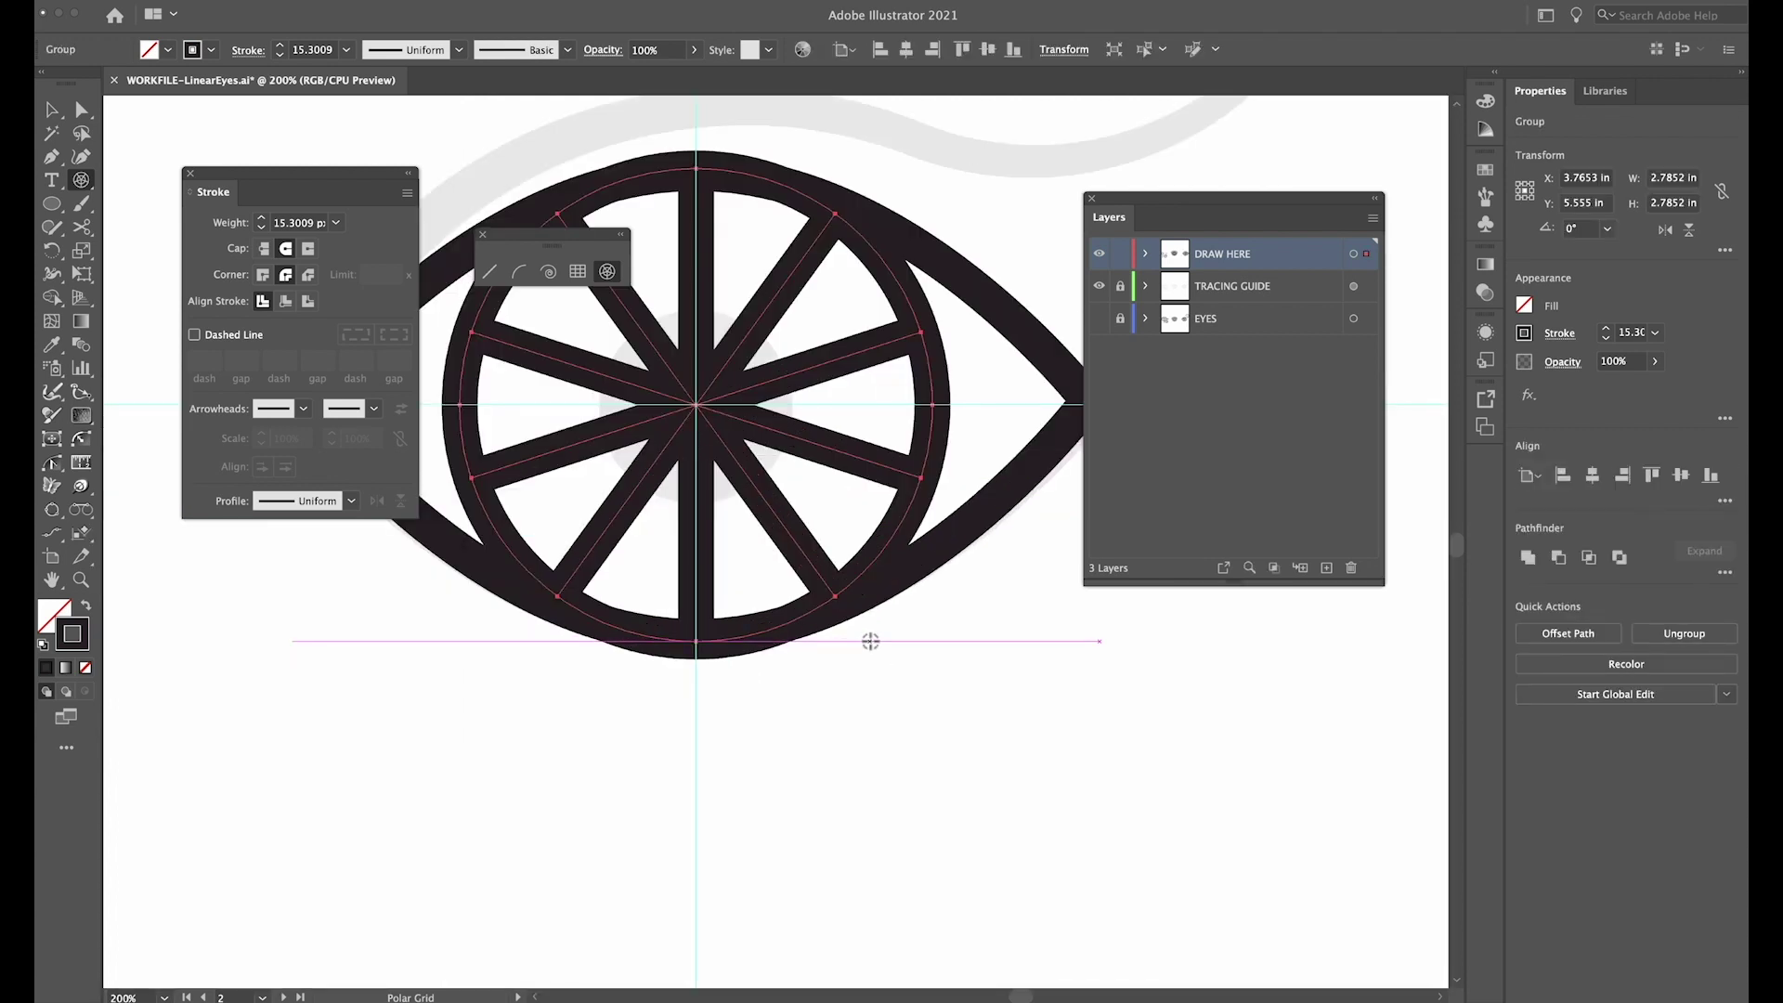
{"action": "scroll", "coordinate": [872, 641], "scroll_direction": "down", "scroll_amount": 3}
{"action": "scroll", "coordinate": [879, 691], "scroll_direction": "up", "scroll_amount": 3}
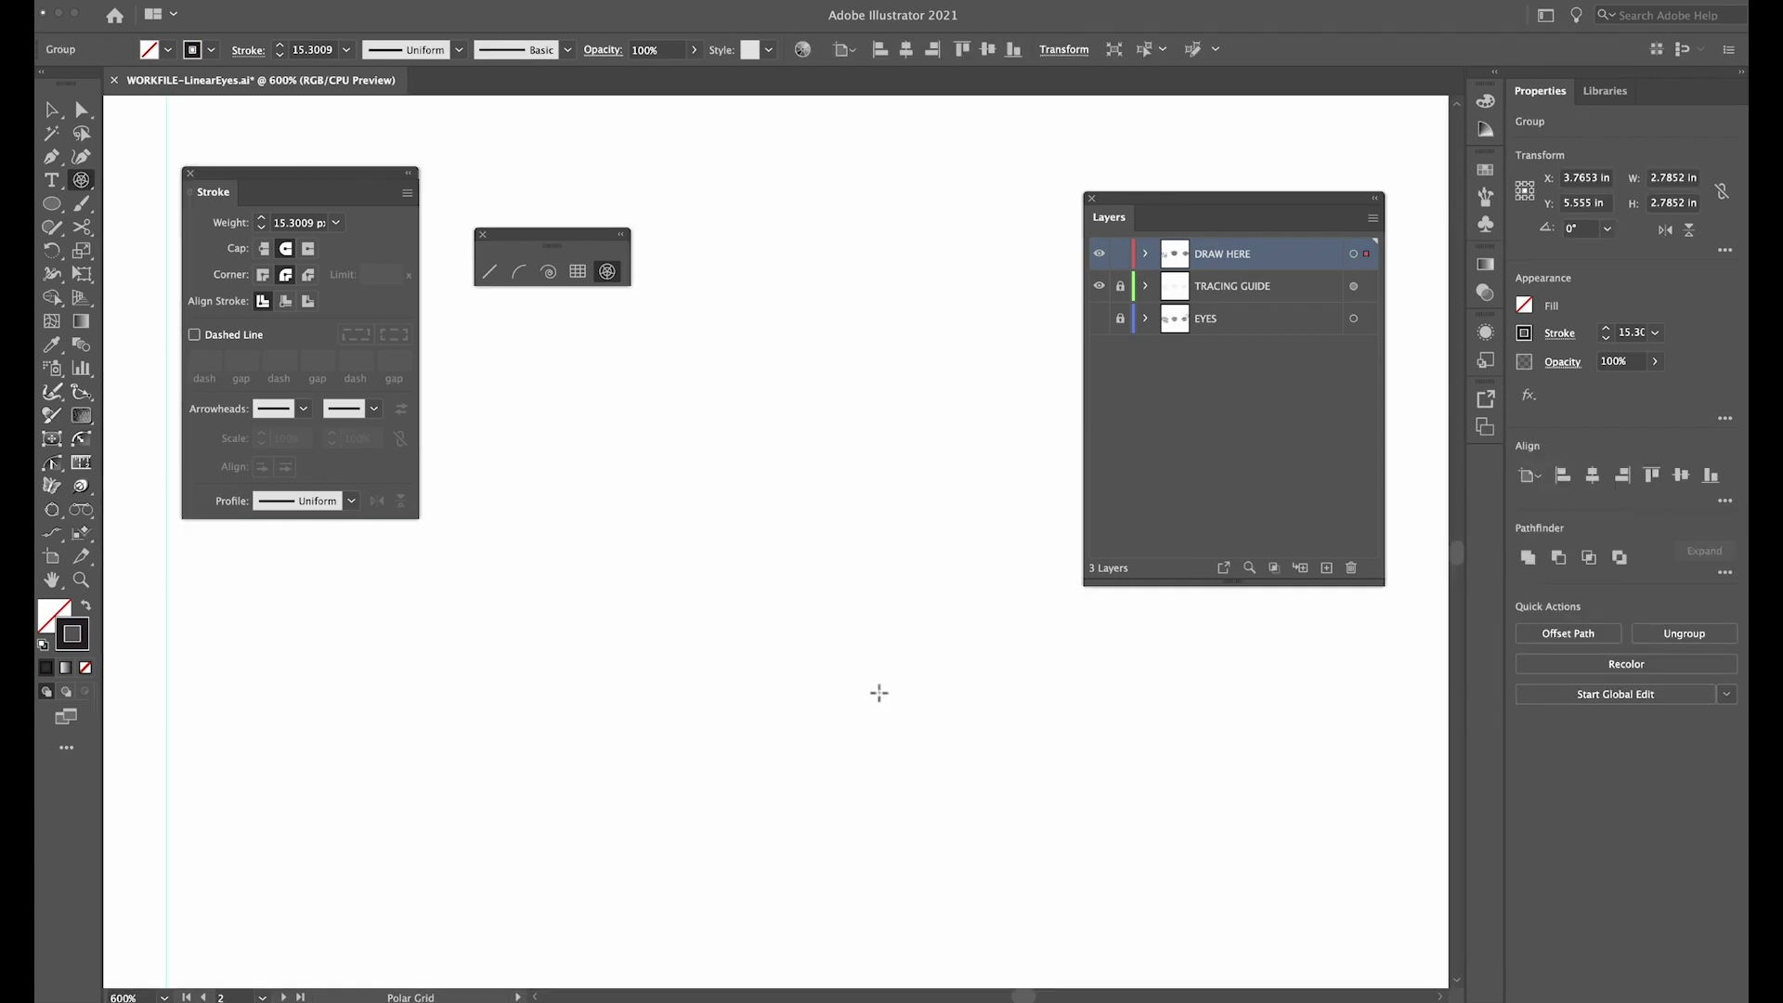
{"action": "key", "text": "super+0"}
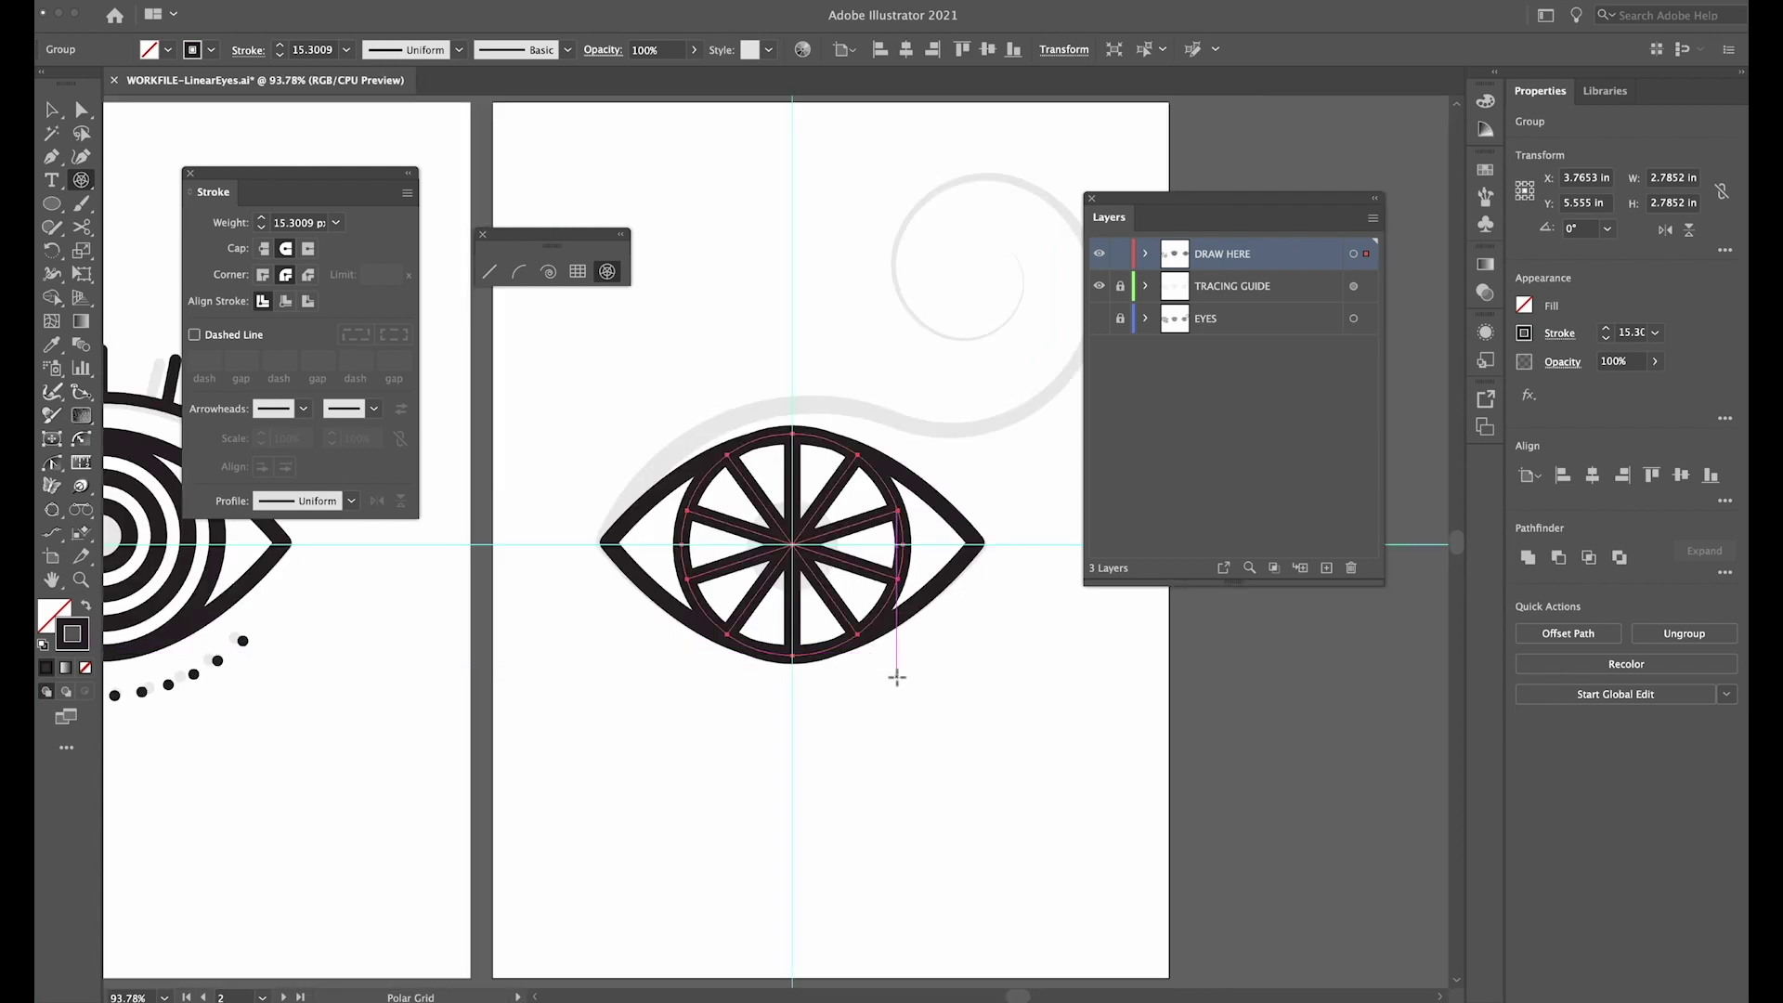
{"action": "key", "text": "super+shift+a"}
{"action": "key", "text": "v"}
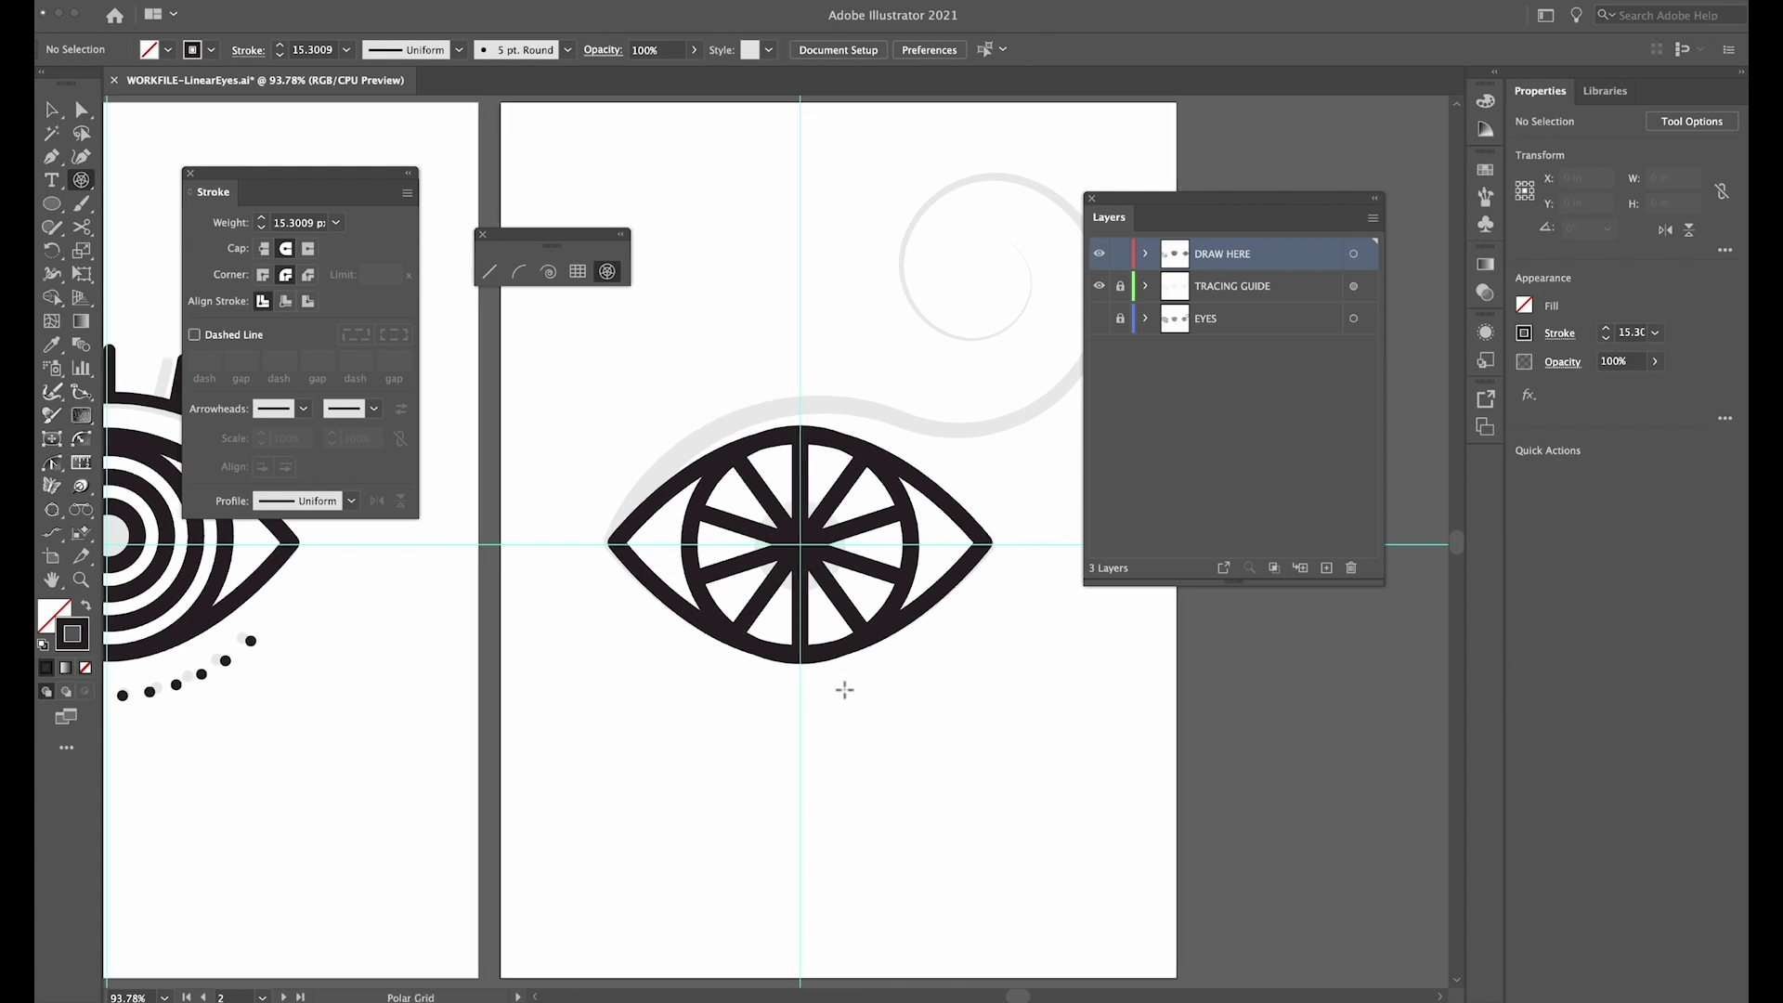
Compare the tracing guide with the DRAW HERE layer briefly hidden, and draw a circle about 0.95 in across at the spokes' centre
{"action": "left_click", "coordinate": [1098, 255]}
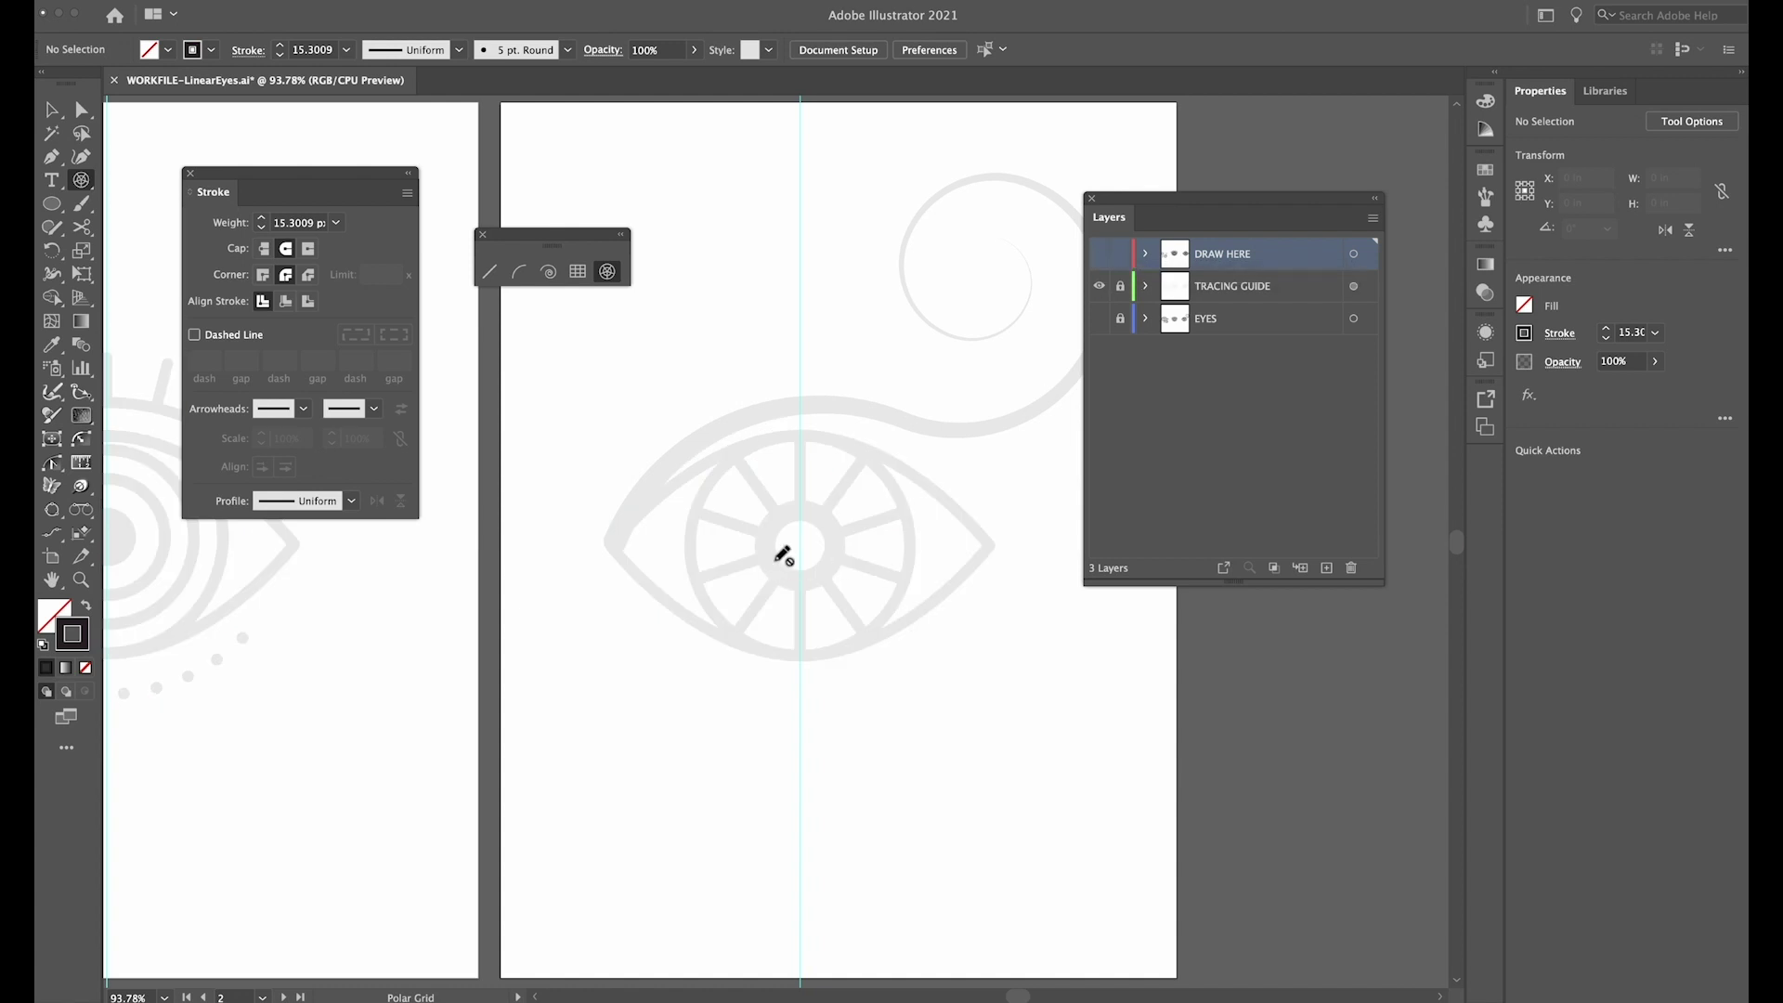
{"action": "left_click", "coordinate": [1103, 256]}
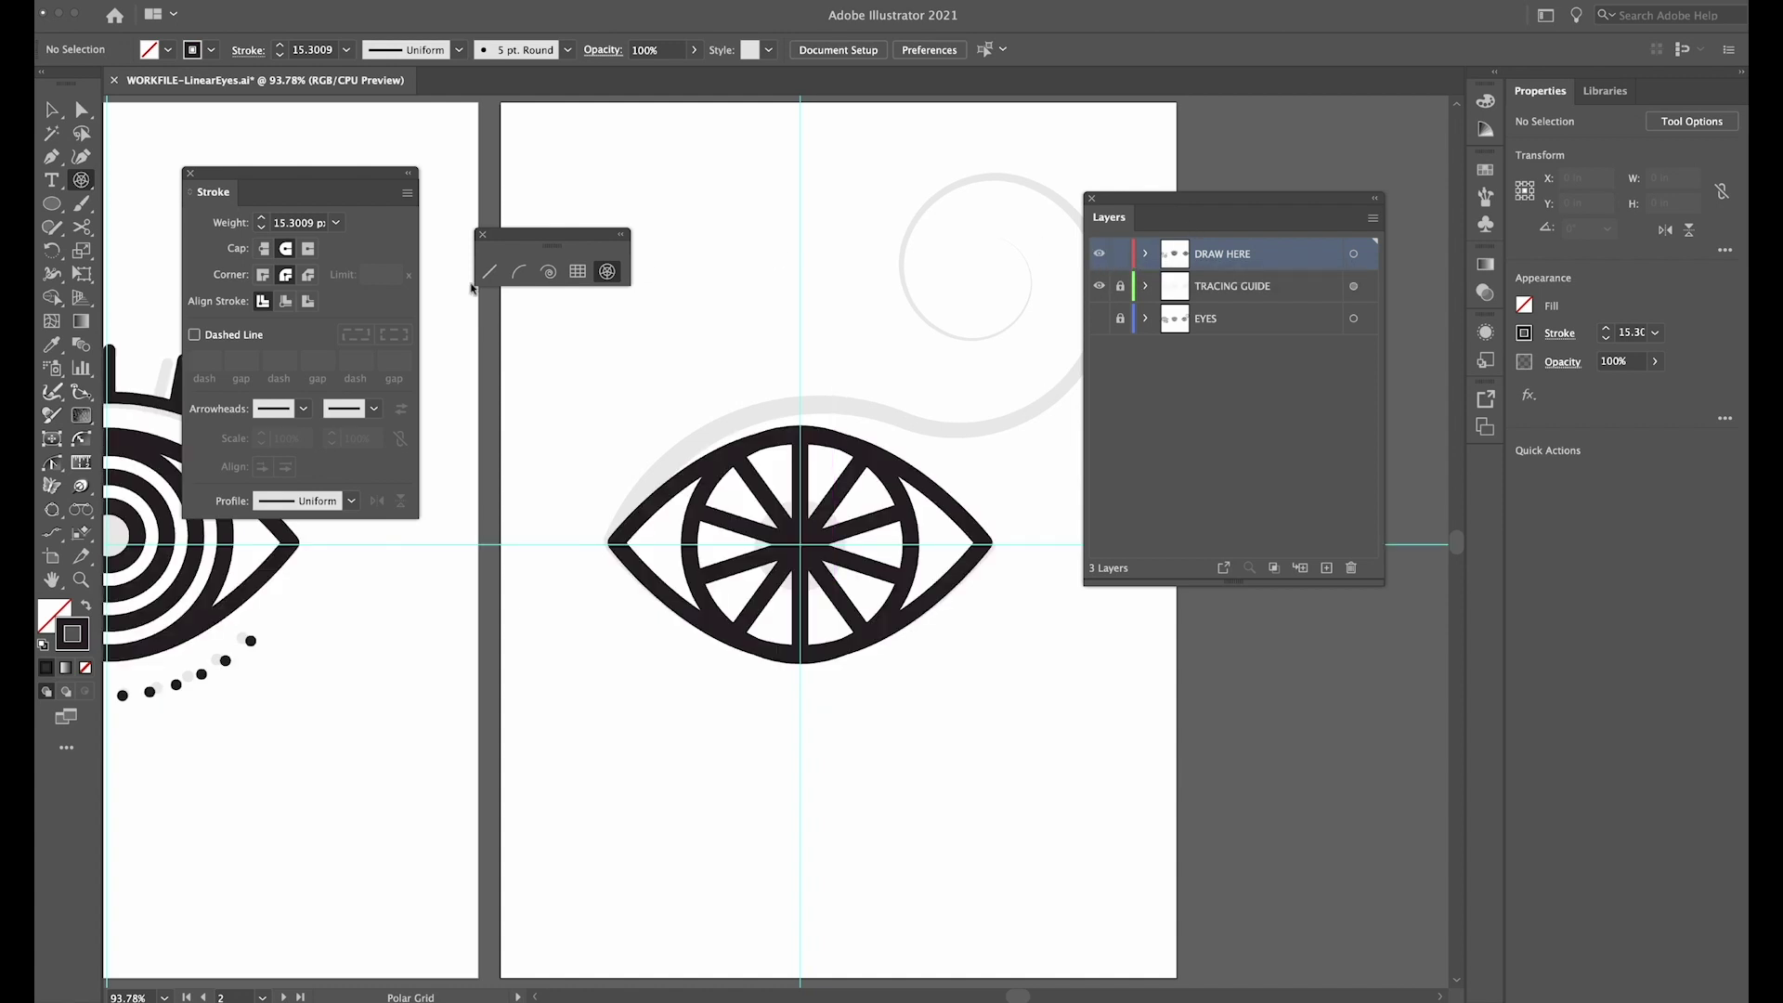
{"action": "left_click", "coordinate": [52, 204]}
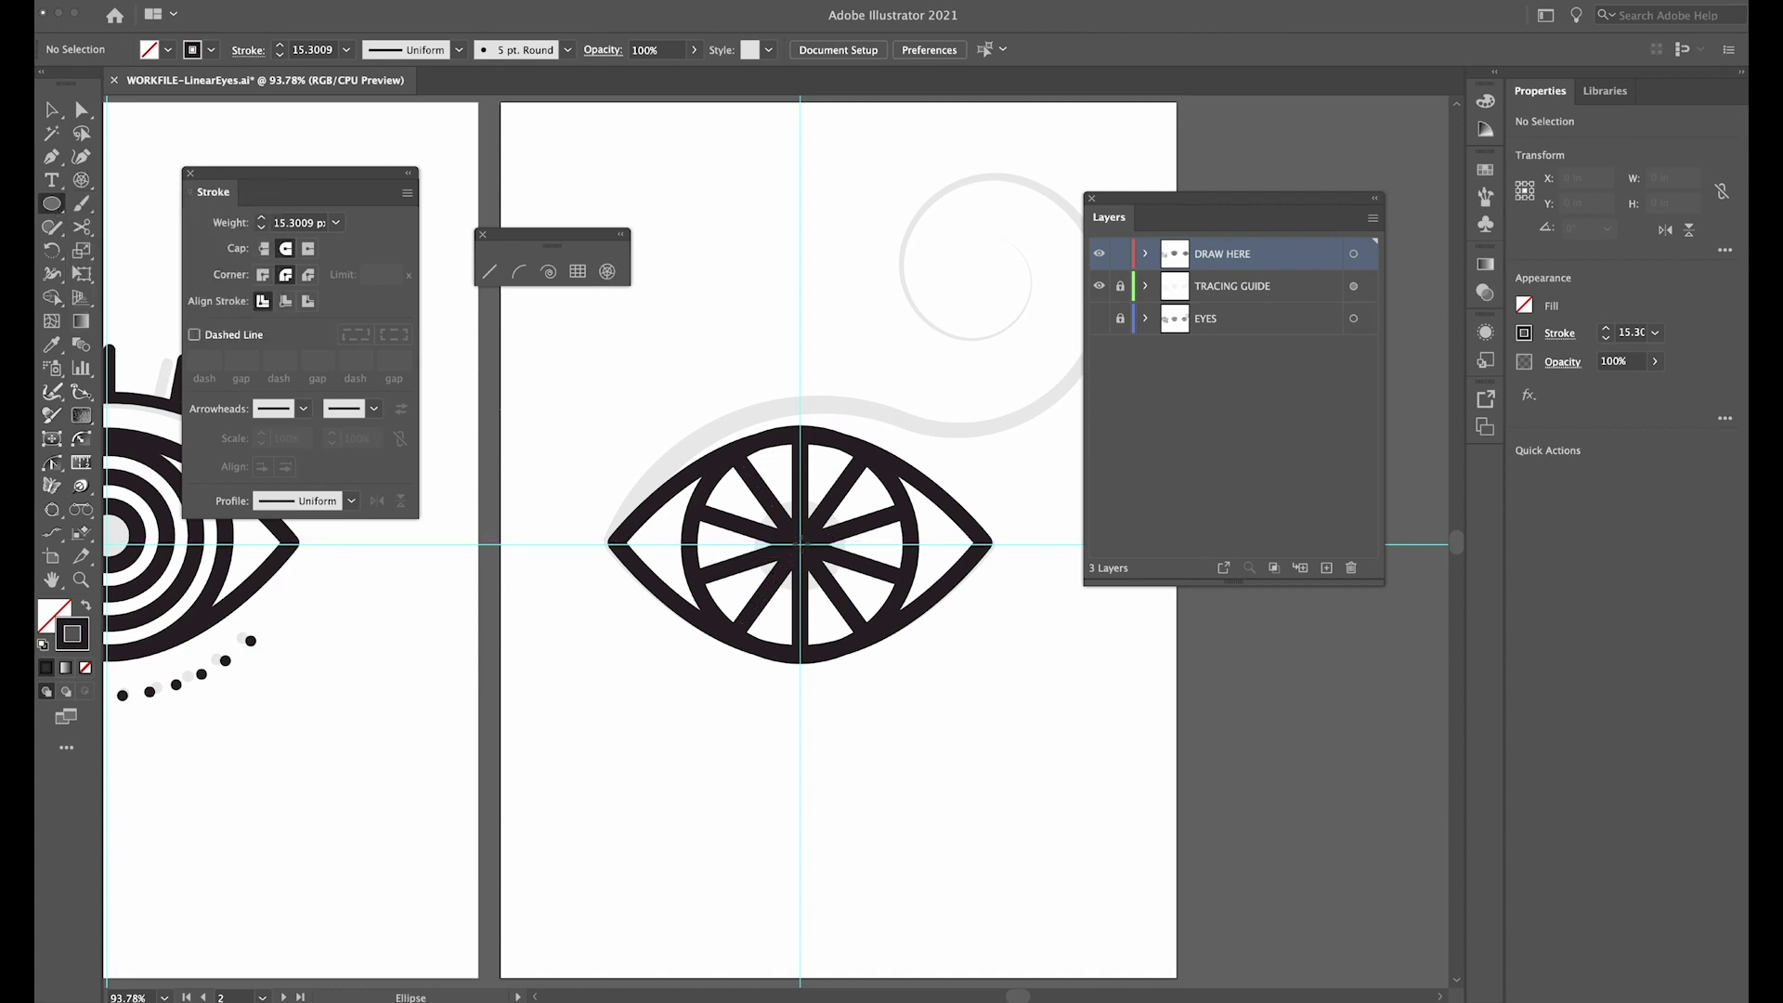
{"action": "left_click_drag", "start_coordinate": [799, 540], "coordinate": [840, 583]}
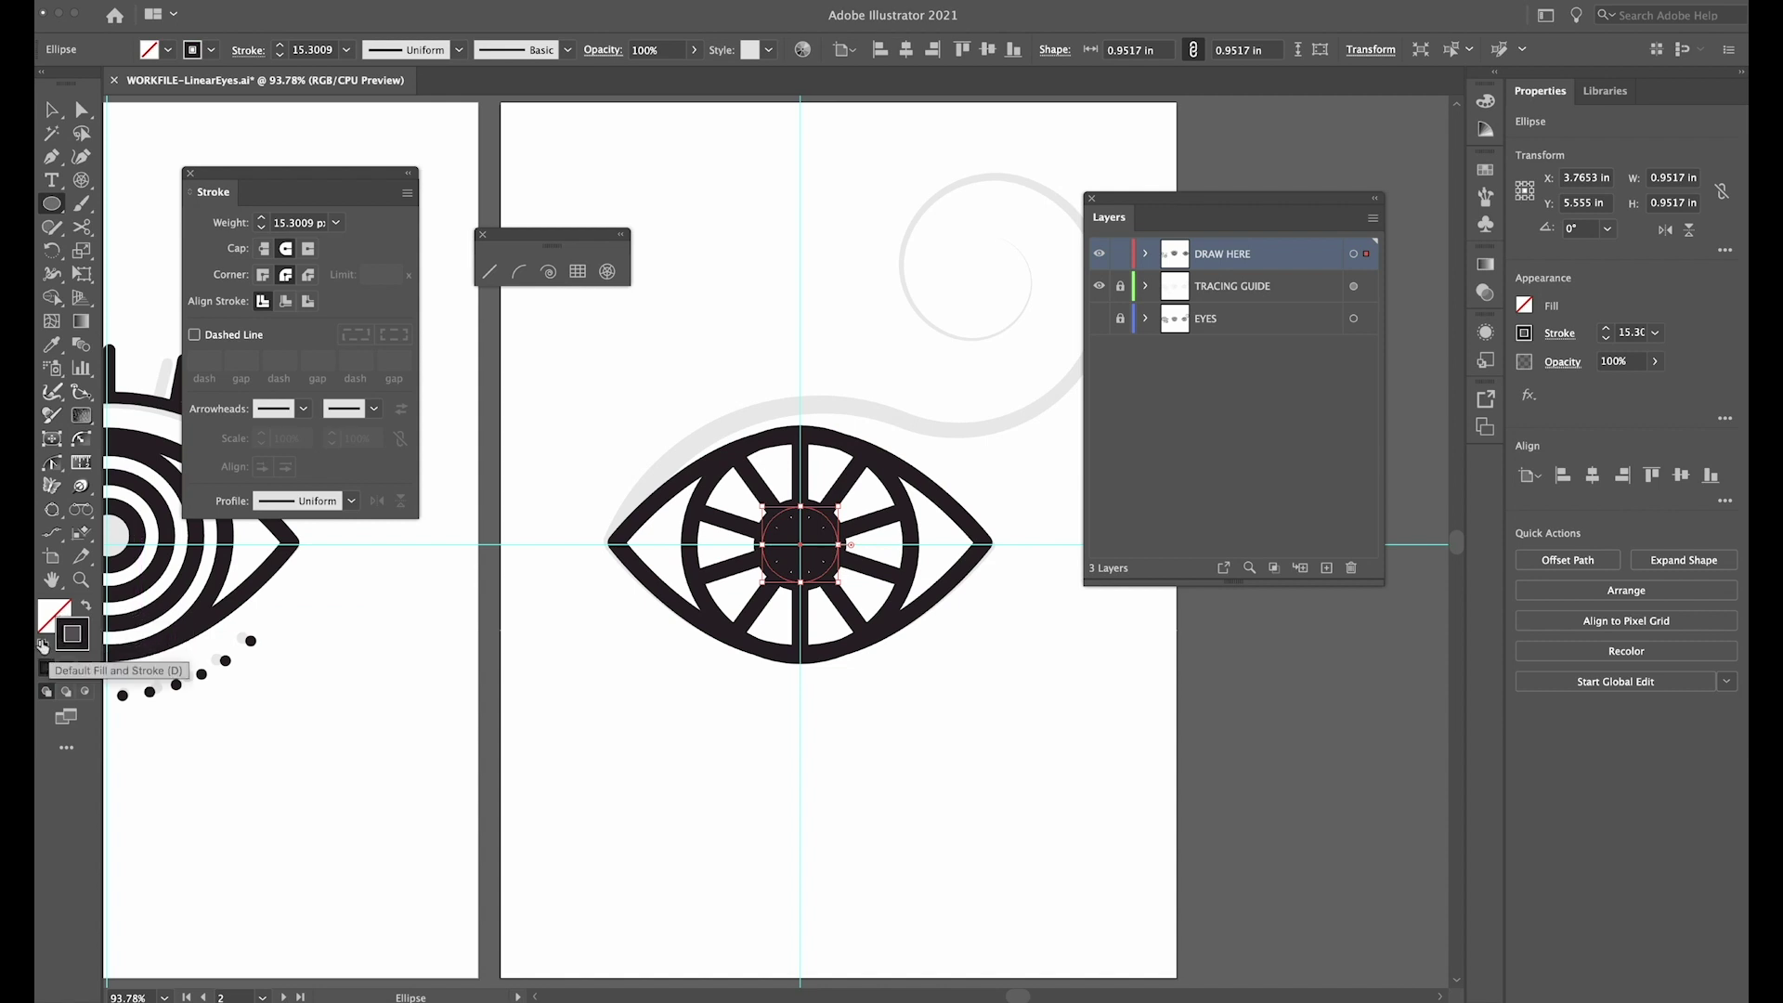
Give the centre circle the default white fill and black stroke with a 15 px weight, and deselect it
{"action": "left_click", "coordinate": [44, 647]}
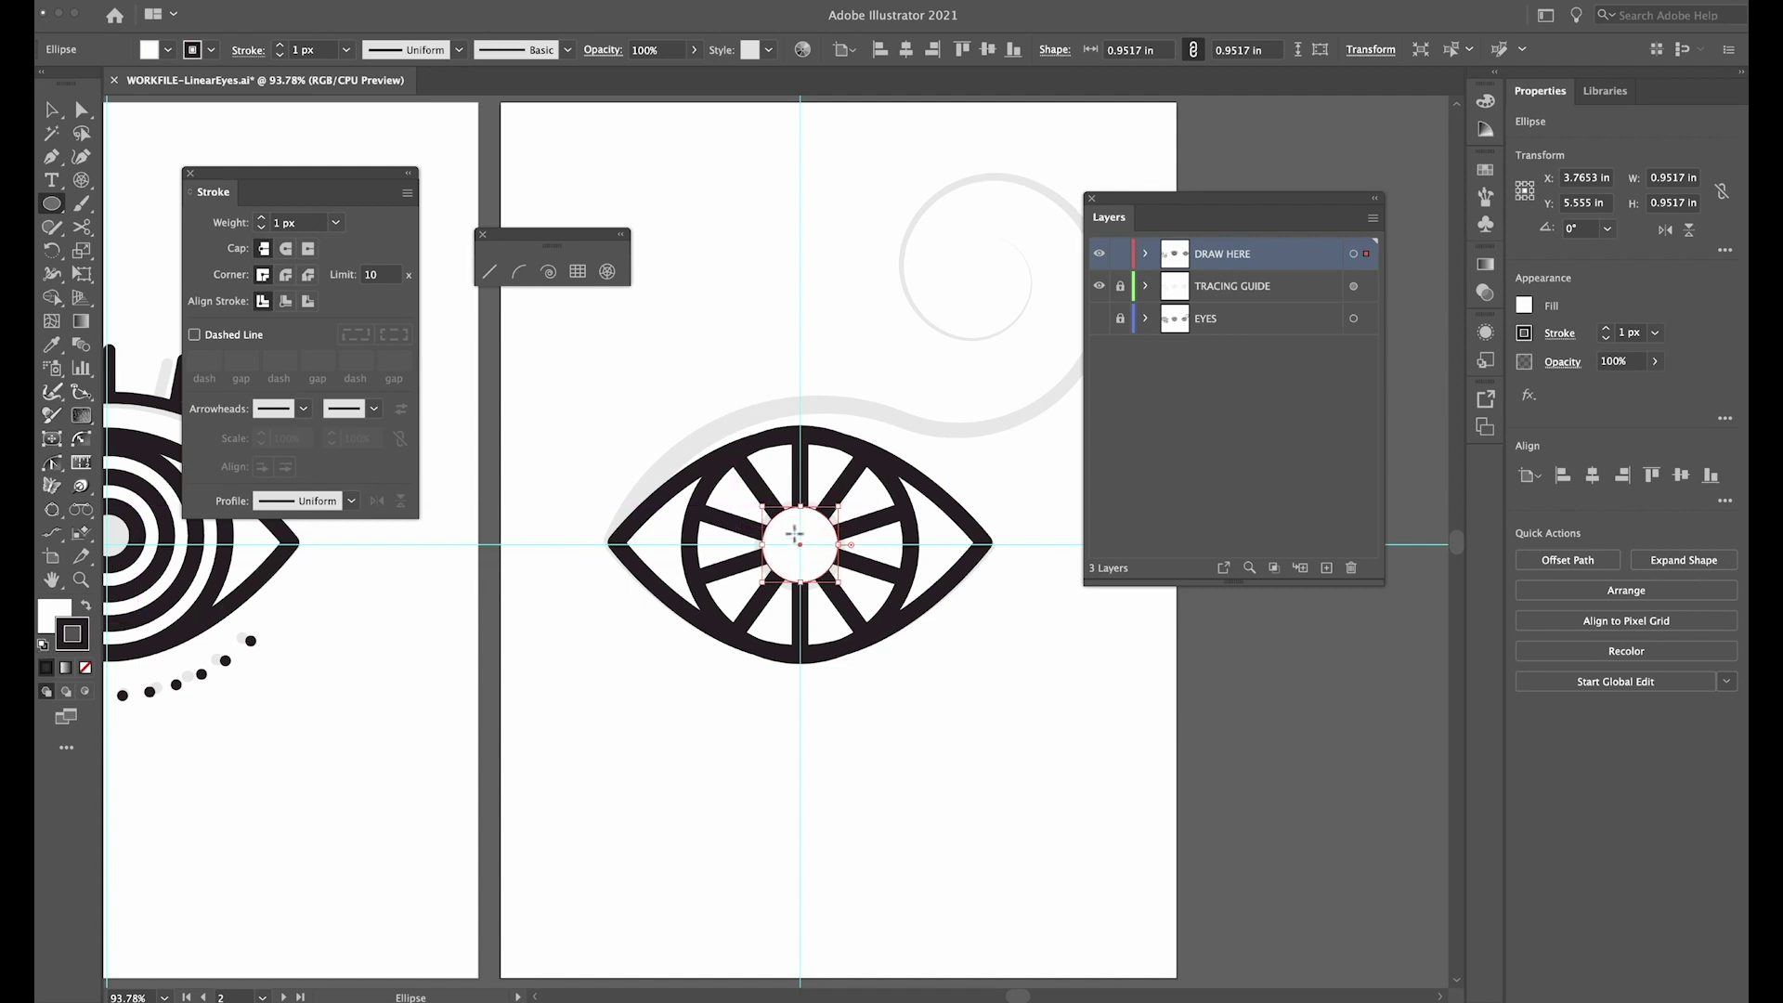
{"action": "left_click", "coordinate": [336, 224]}
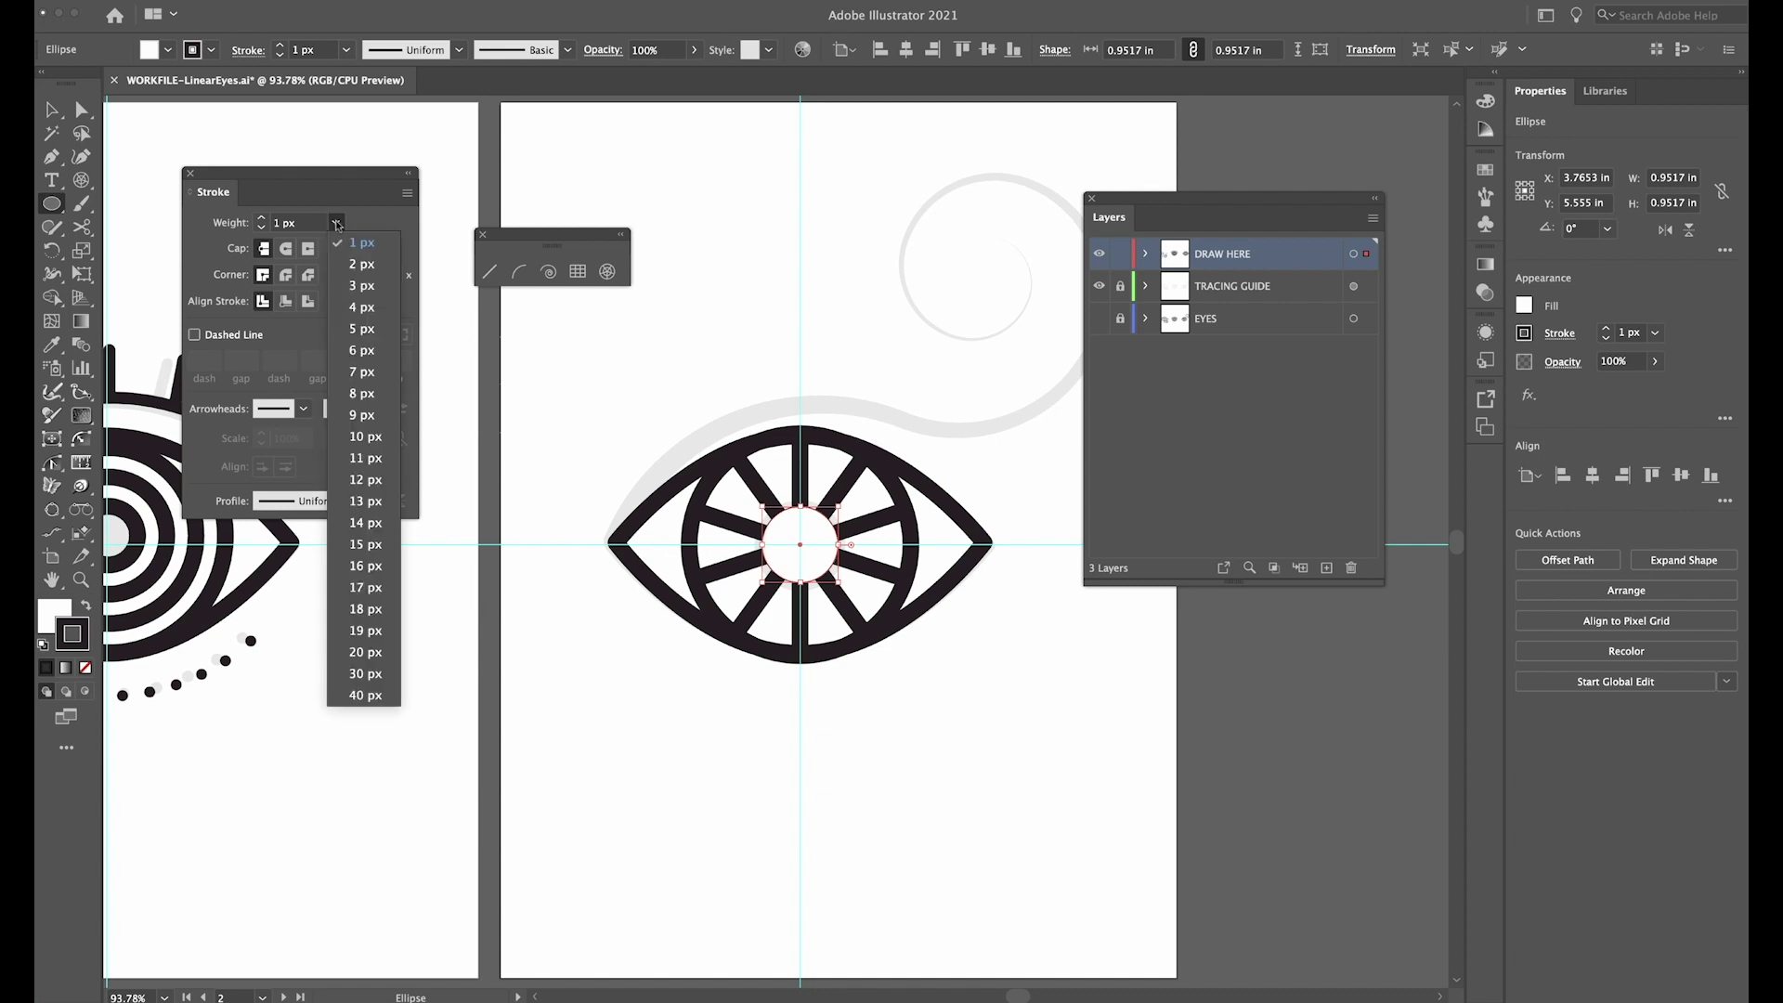
{"action": "left_click", "coordinate": [368, 438]}
{"action": "left_click", "coordinate": [333, 226]}
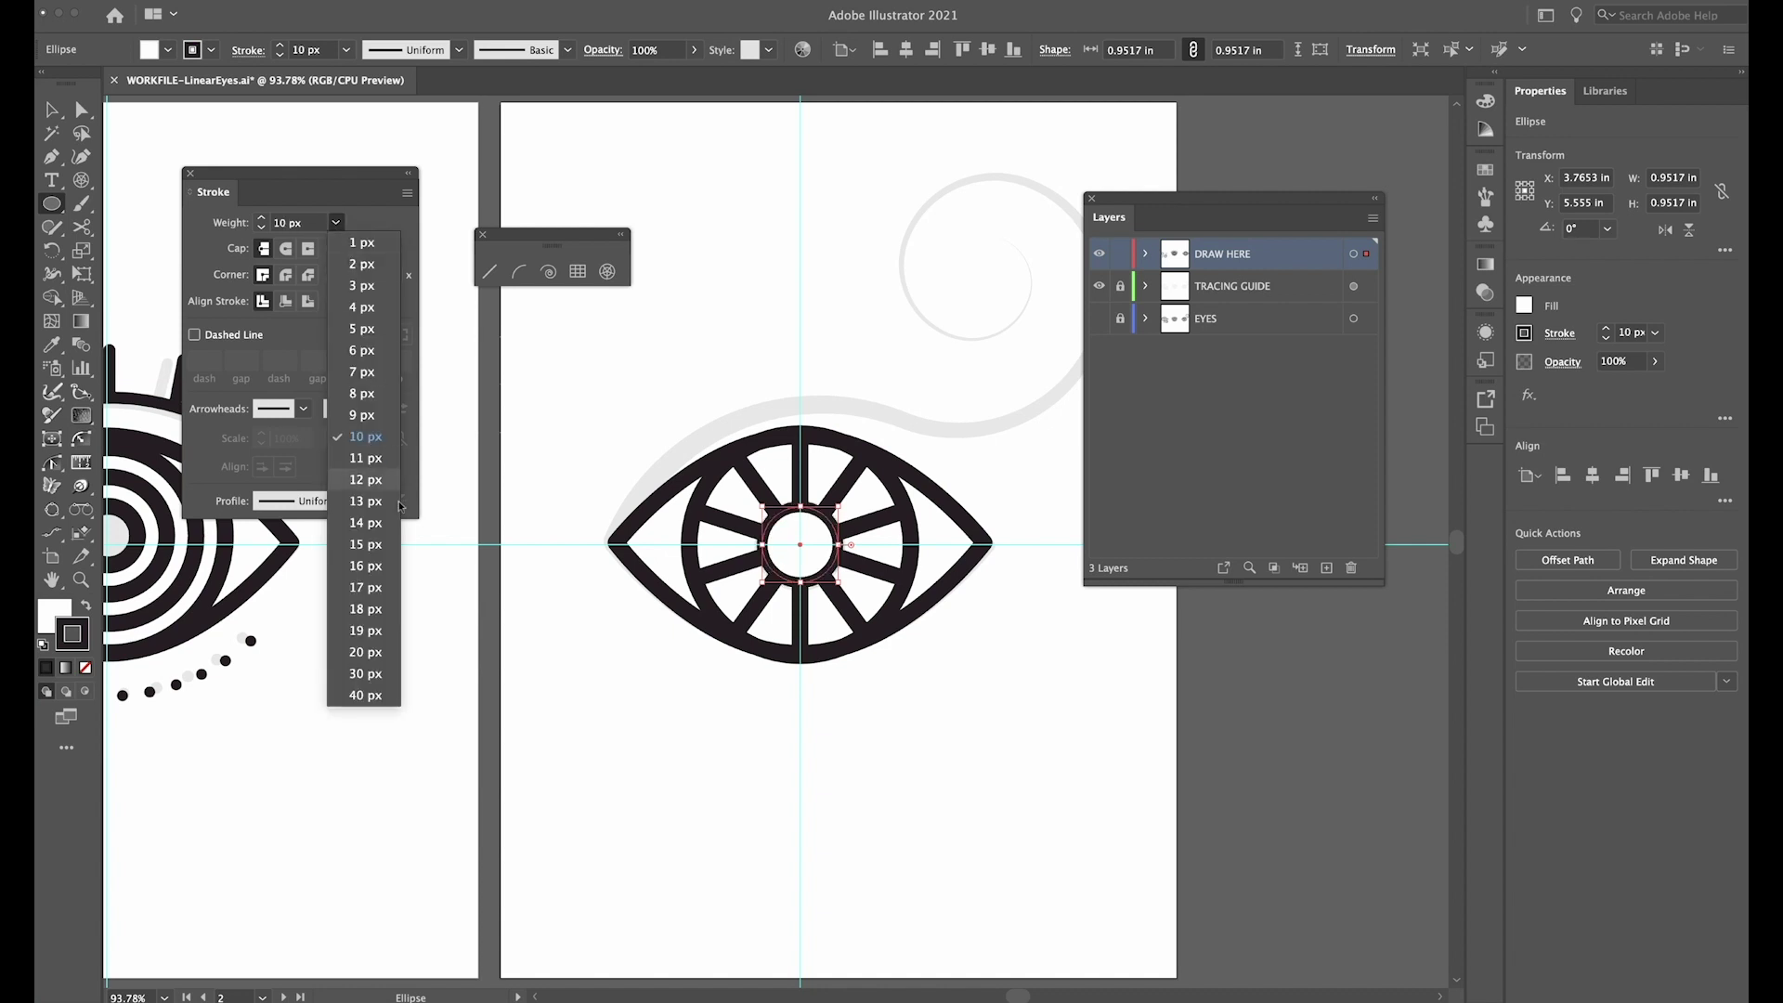
{"action": "left_click", "coordinate": [376, 546]}
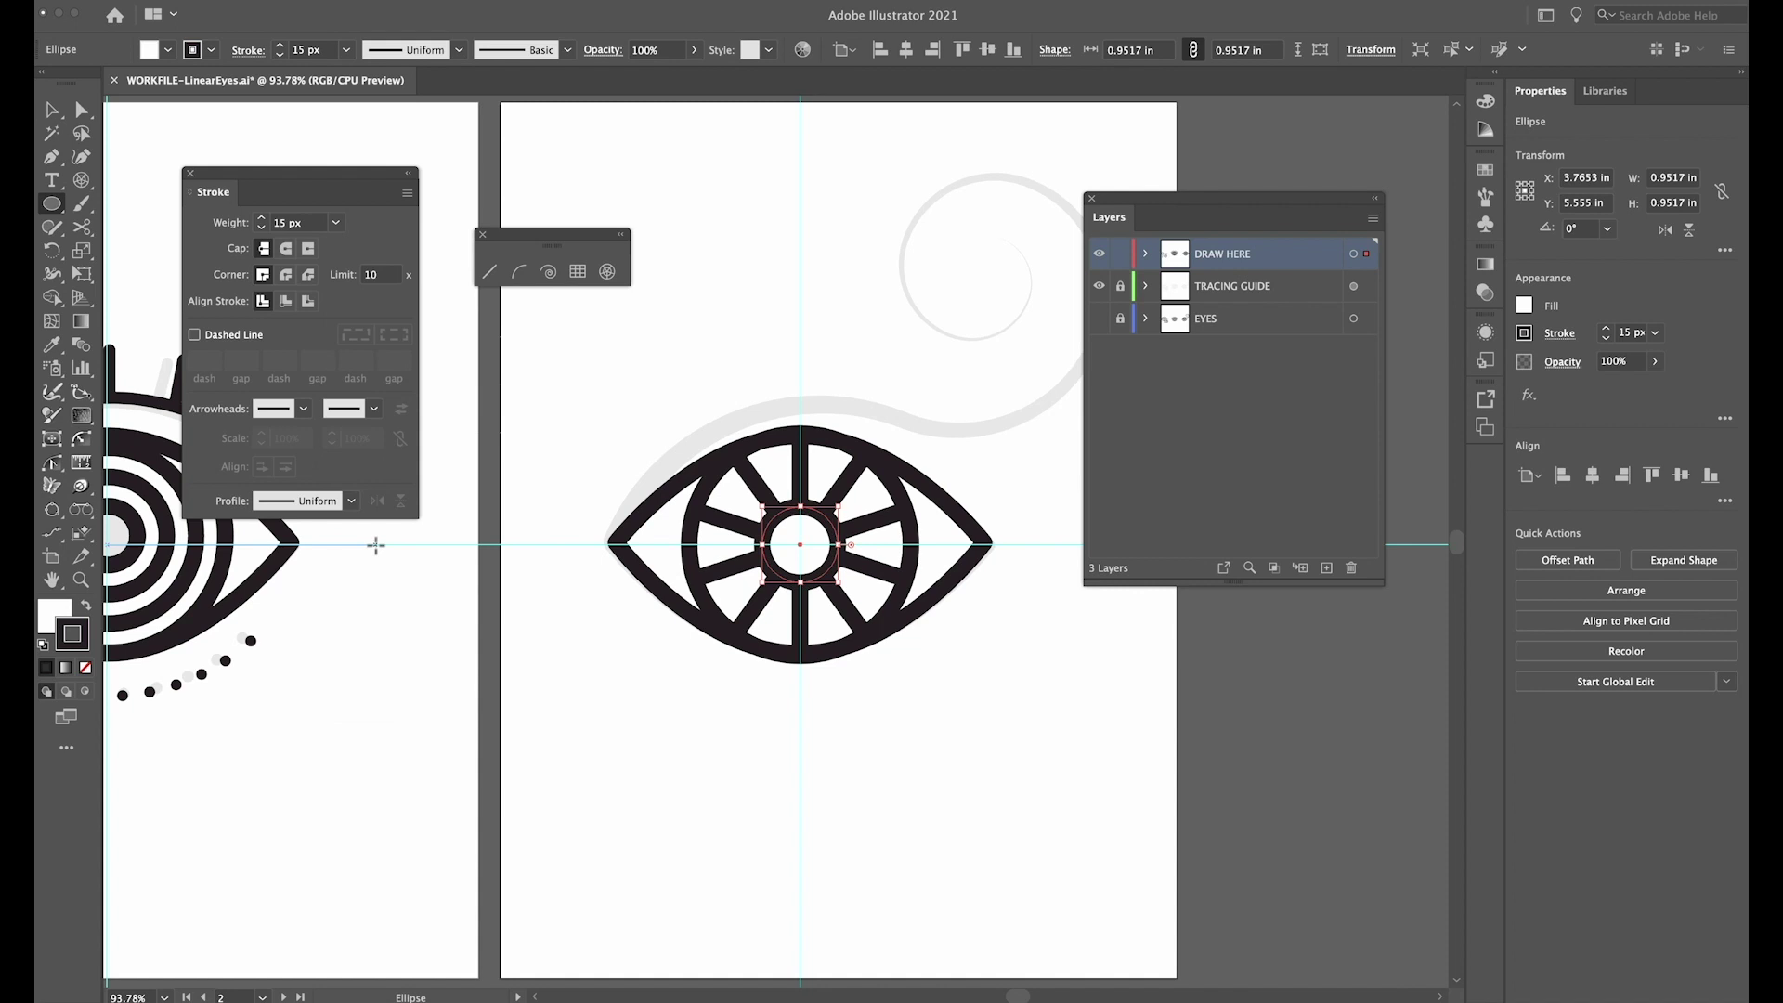
{"action": "left_click", "coordinate": [697, 732], "text": "ctrl"}
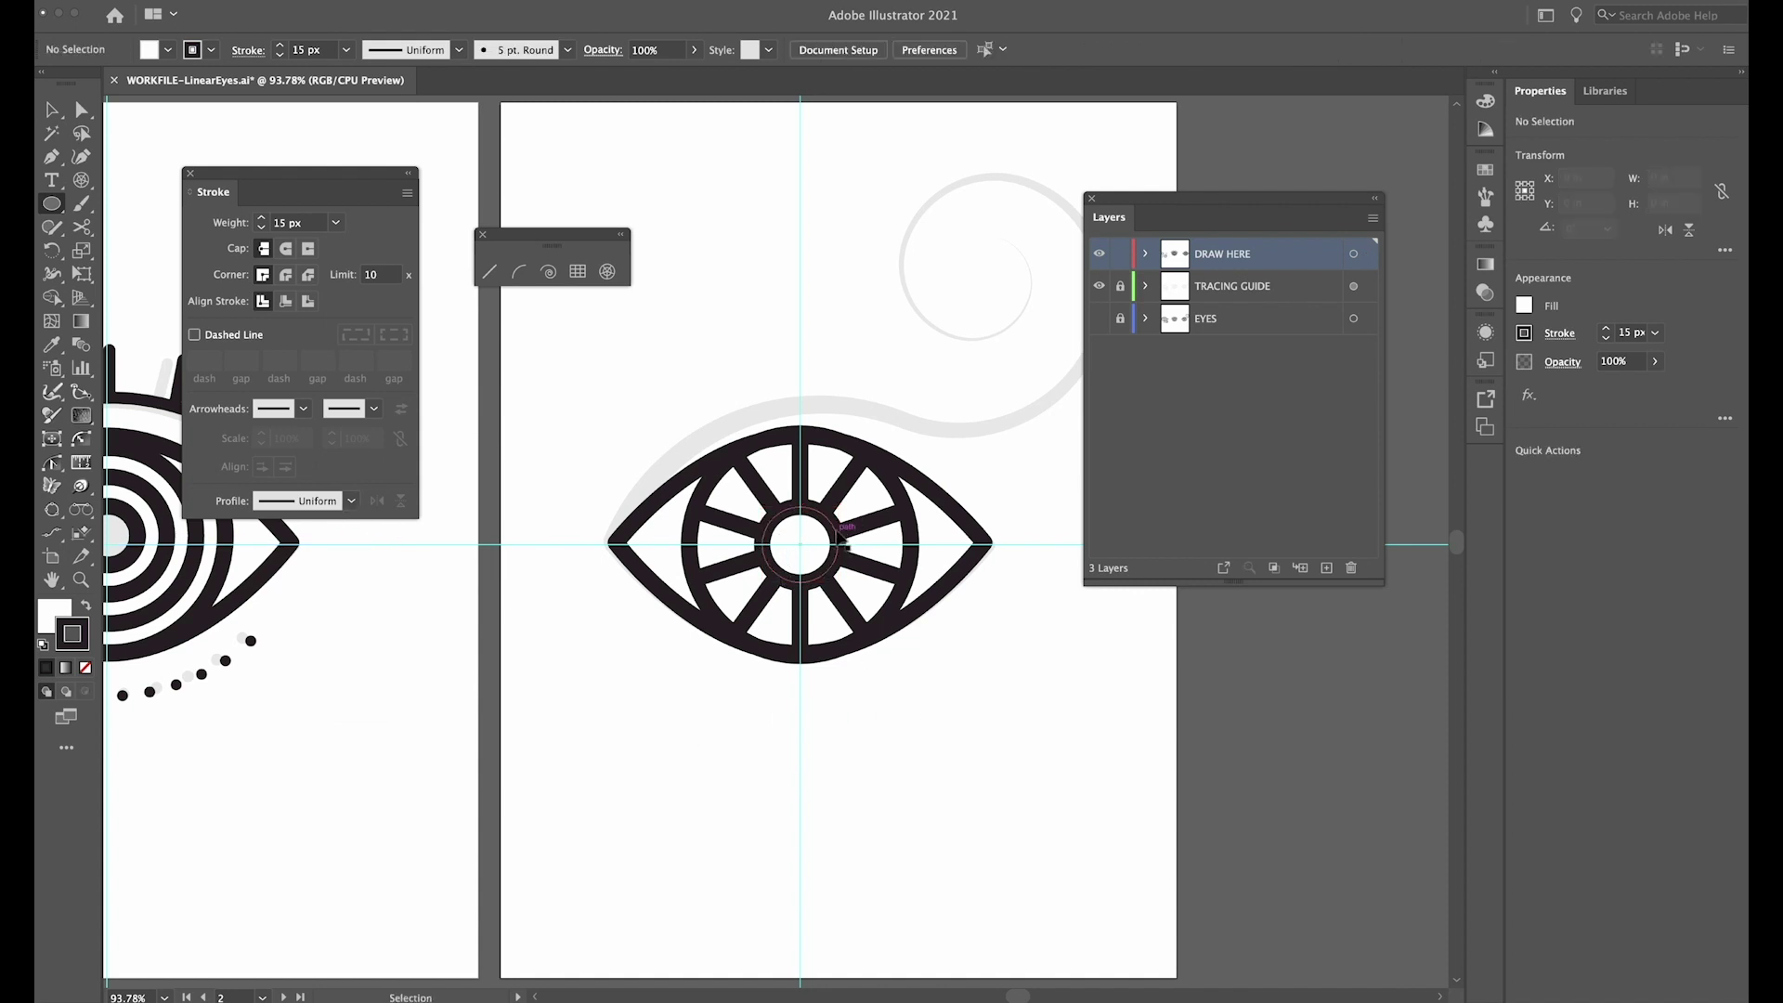
Move the centre circle off the spokes and return it to the guide intersection
{"action": "key", "text": "v"}
{"action": "left_click_drag", "start_coordinate": [835, 528], "coordinate": [948, 692]}
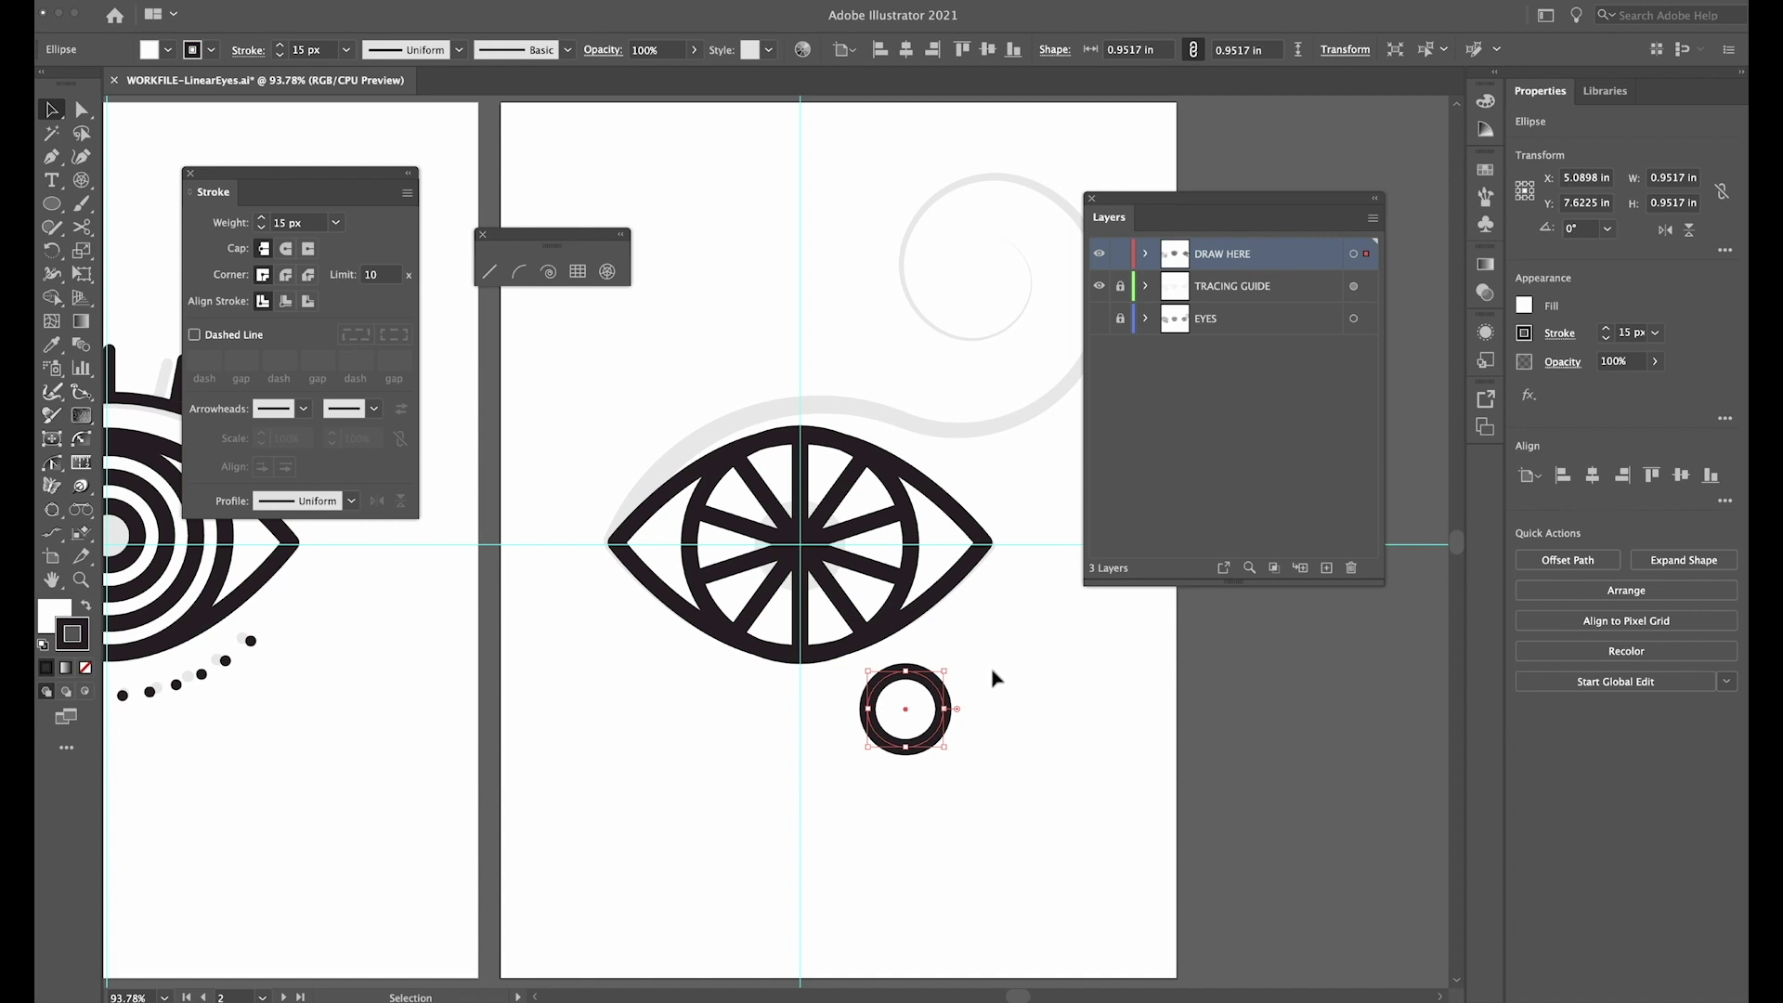
{"action": "left_click_drag", "start_coordinate": [948, 704], "coordinate": [801, 547]}
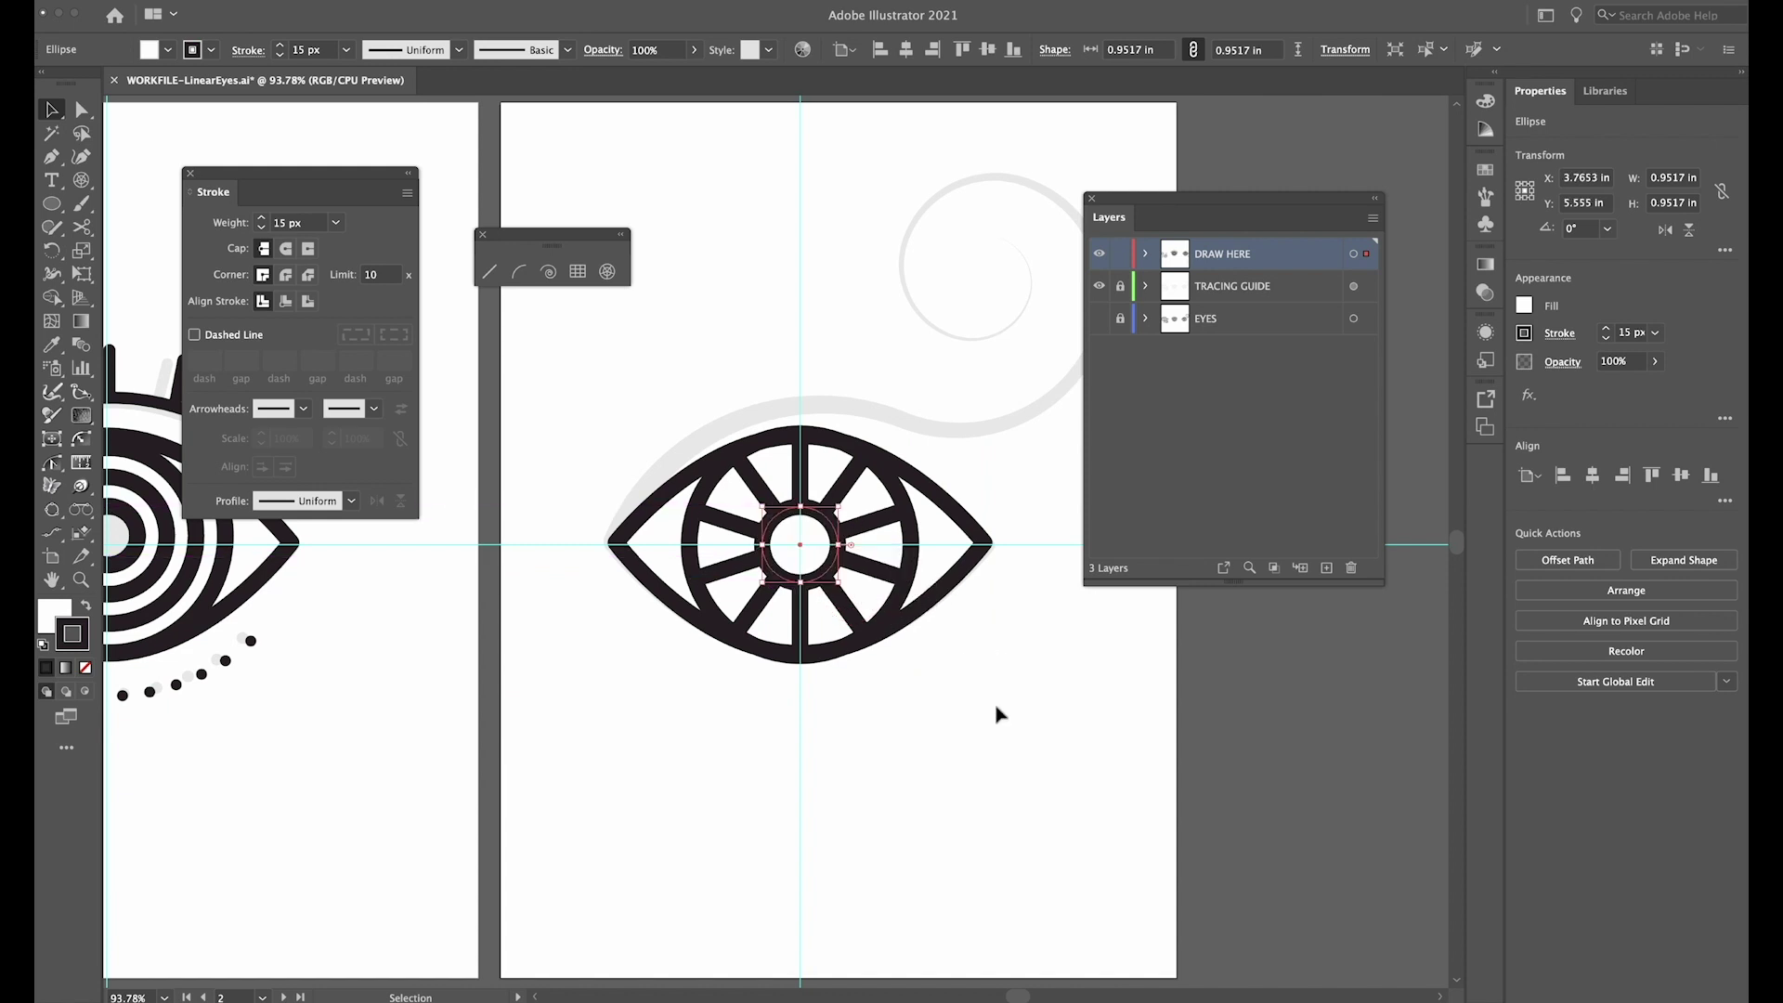
{"action": "left_click", "coordinate": [997, 713]}
Draw an outward-bulging arc about 2.38 by 1.80 in from the vertical guide above the eye to the eye's left corner
{"action": "scroll", "coordinate": [928, 720], "scroll_direction": "up", "scroll_amount": 2}
{"action": "scroll", "coordinate": [929, 720], "scroll_direction": "right", "scroll_amount": 2}
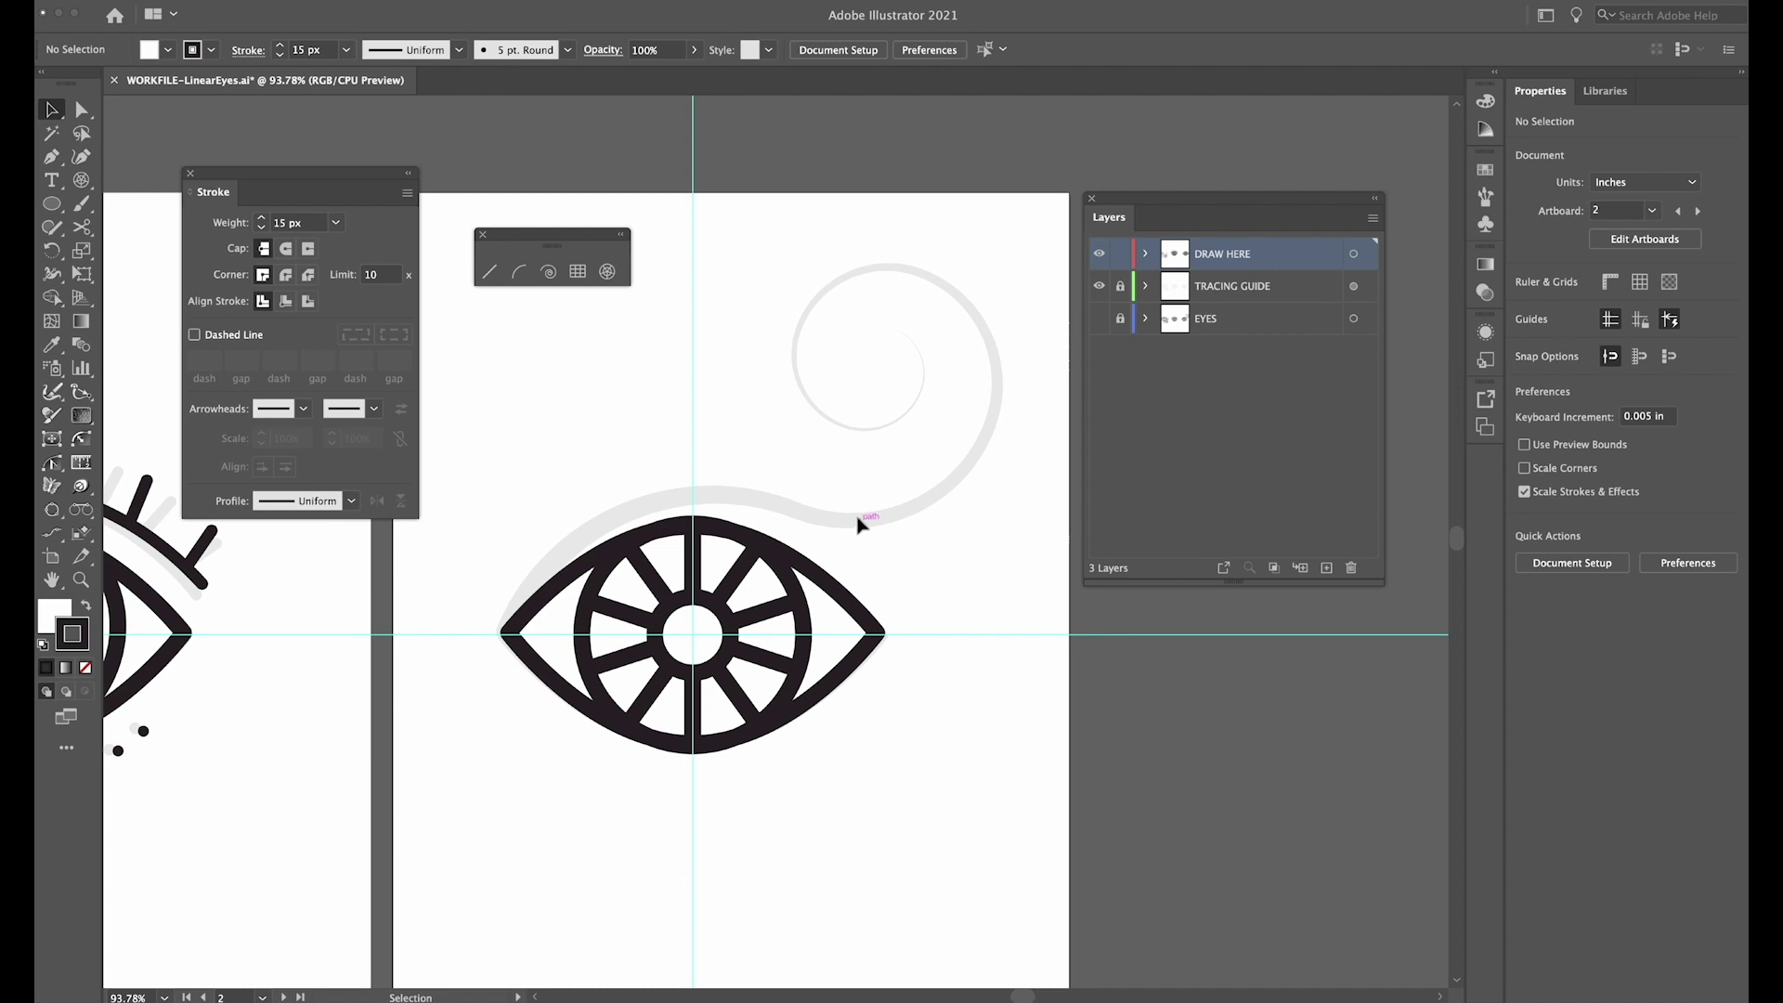
{"action": "left_click", "coordinate": [518, 273]}
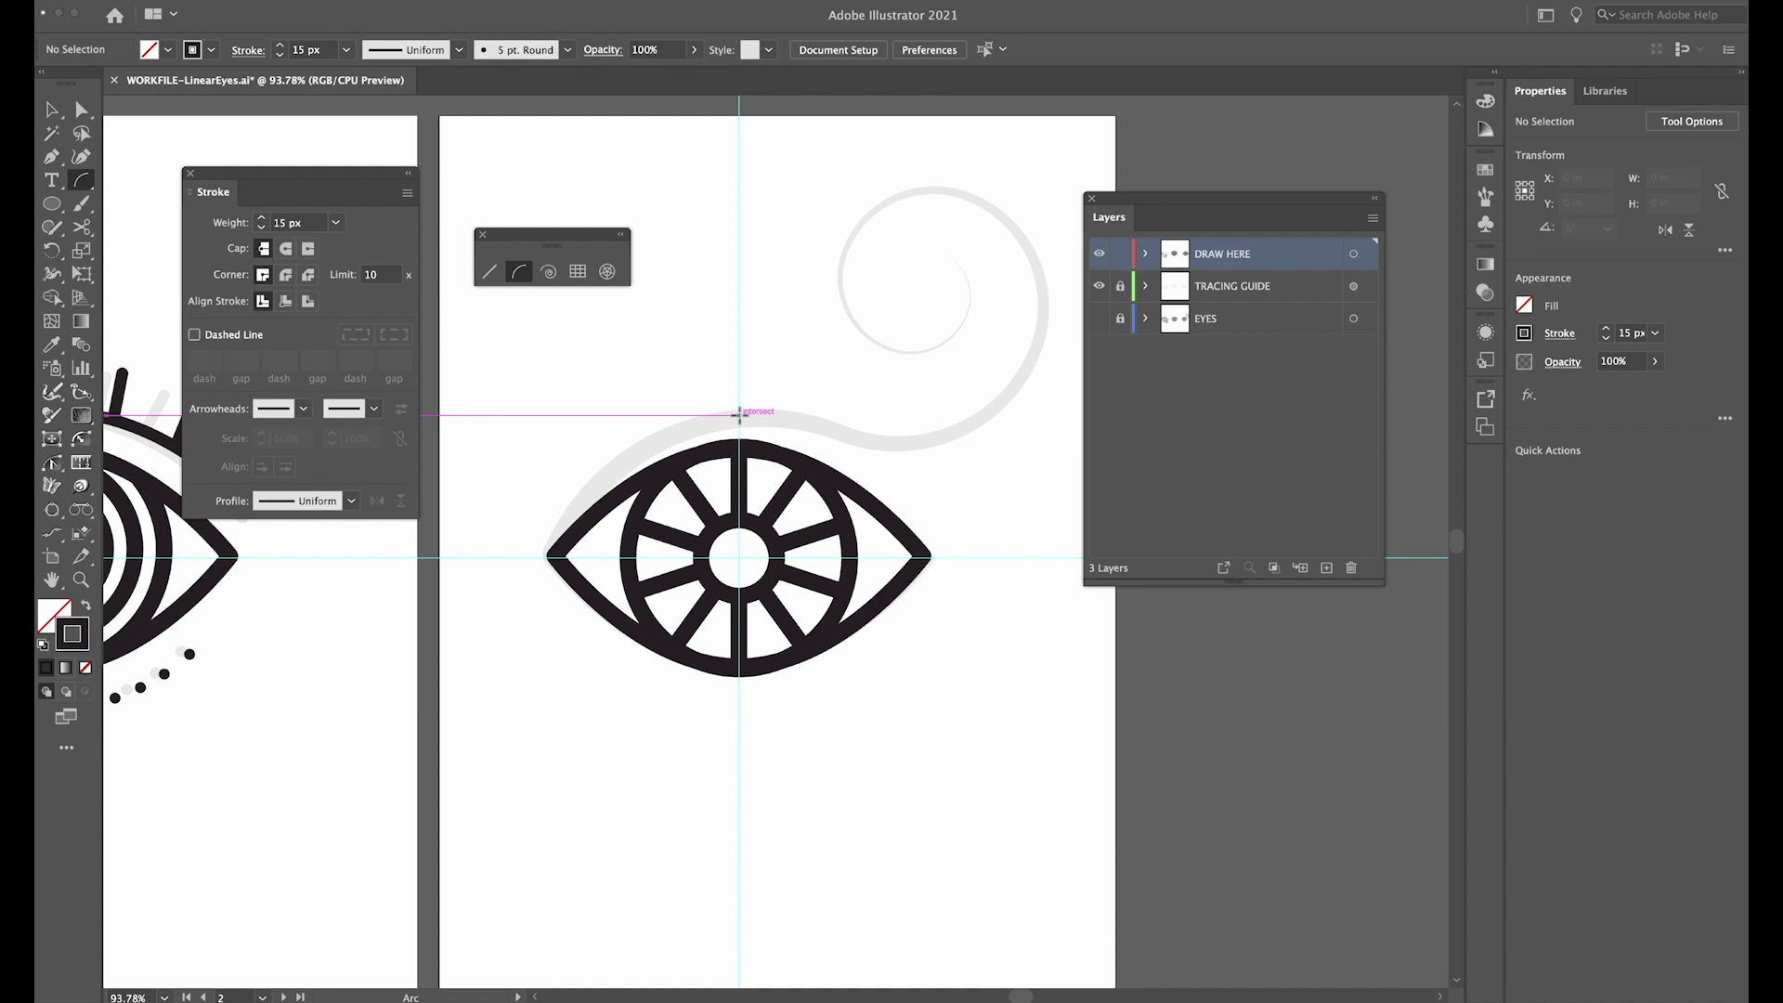
{"action": "left_click_drag", "start_coordinate": [739, 415], "coordinate": [554, 555]}
{"action": "key", "text": "f"}
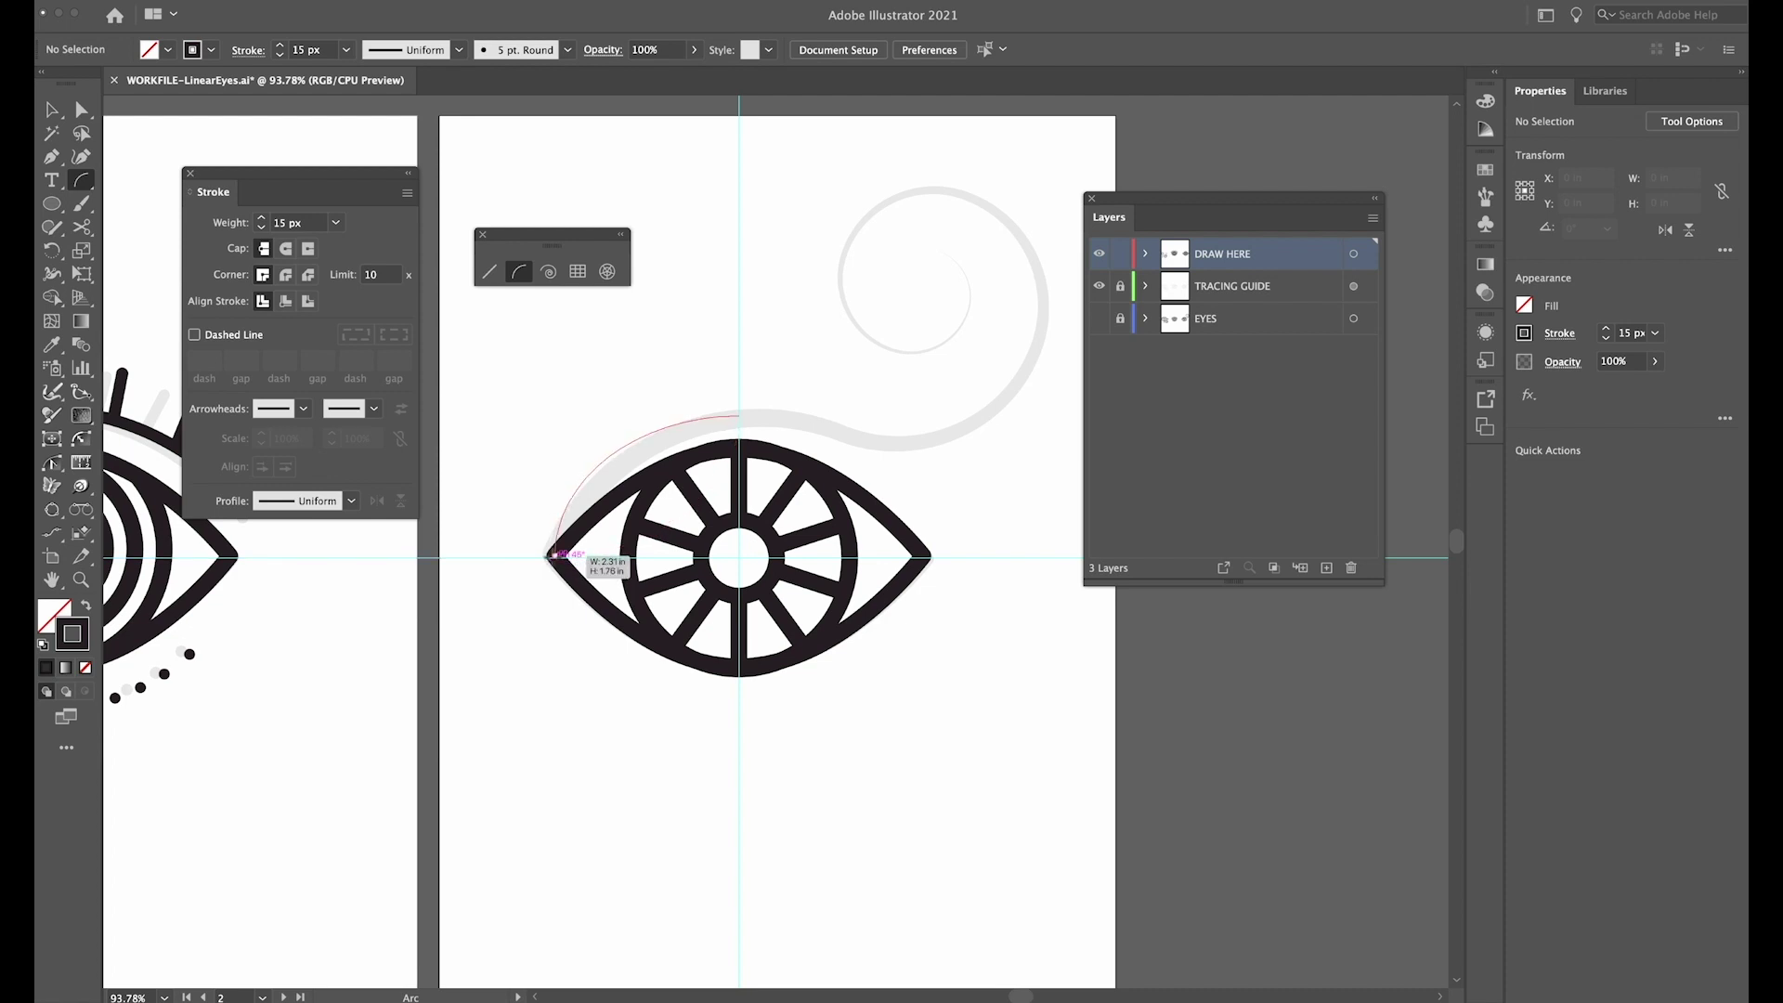
{"action": "left_click_drag", "start_coordinate": [554, 556], "coordinate": [554, 555]}
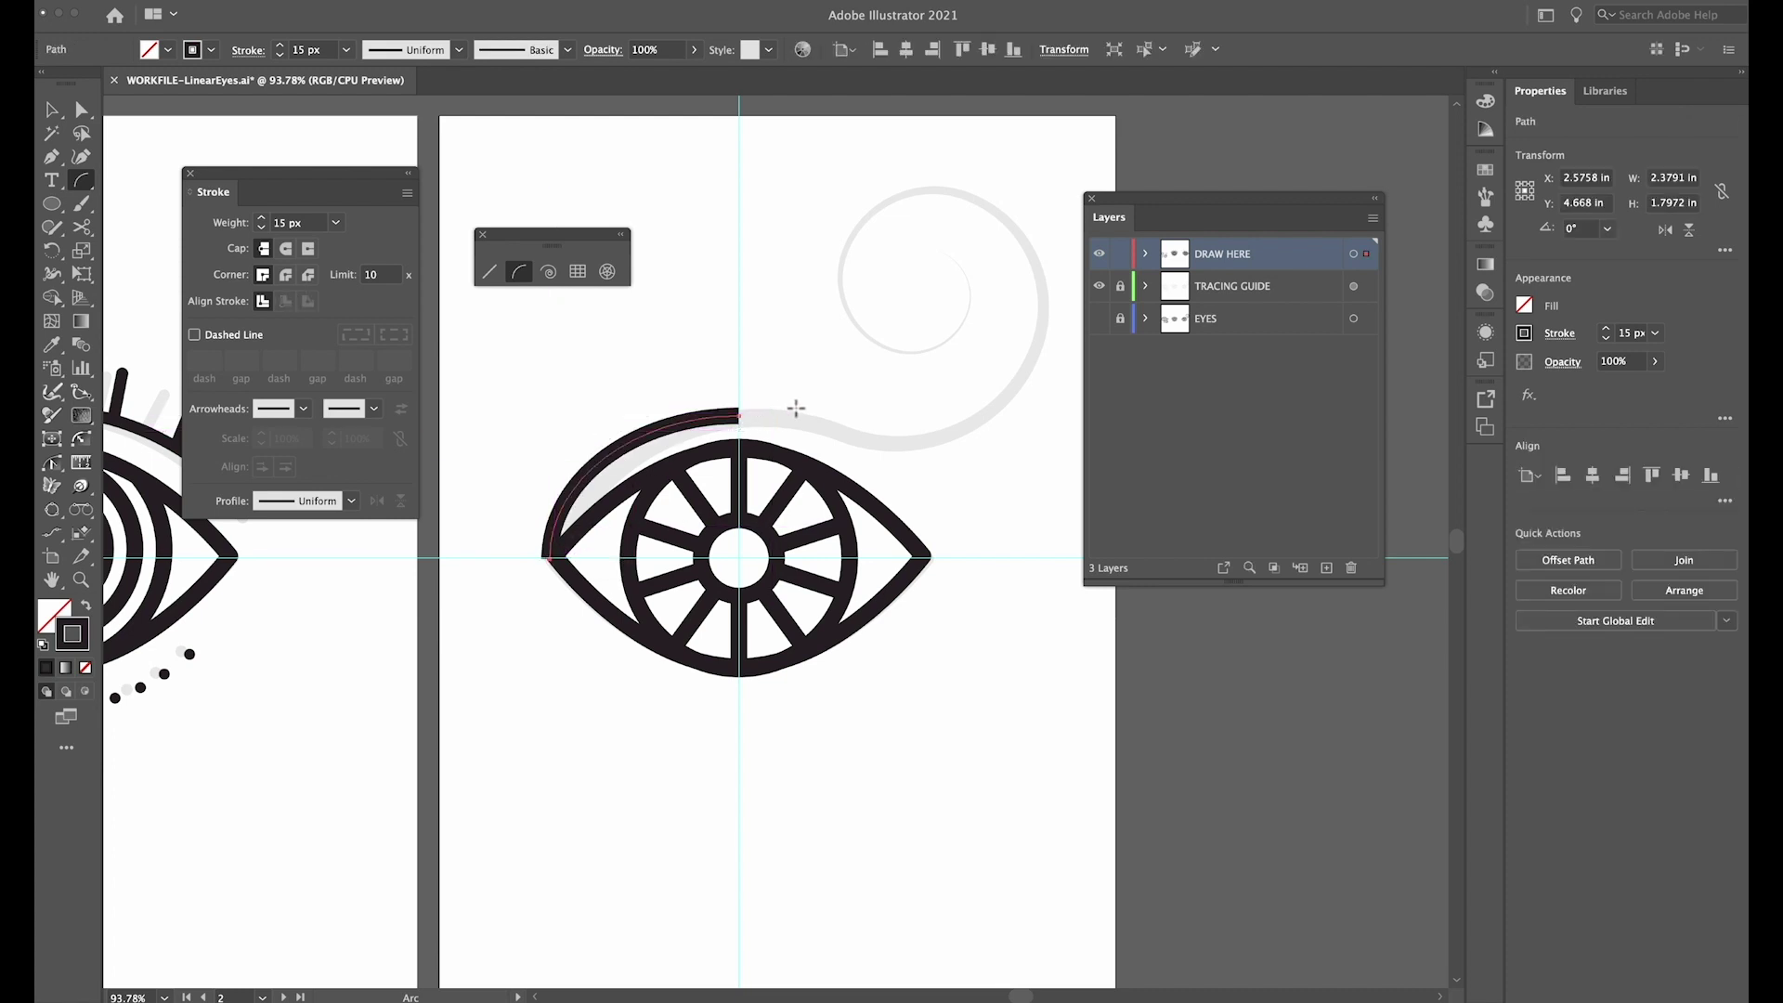
Move the arc's upper end about 0.36 in right along the traced brow, and nudge its lower end right to meet the eye corner
{"action": "key", "text": "a"}
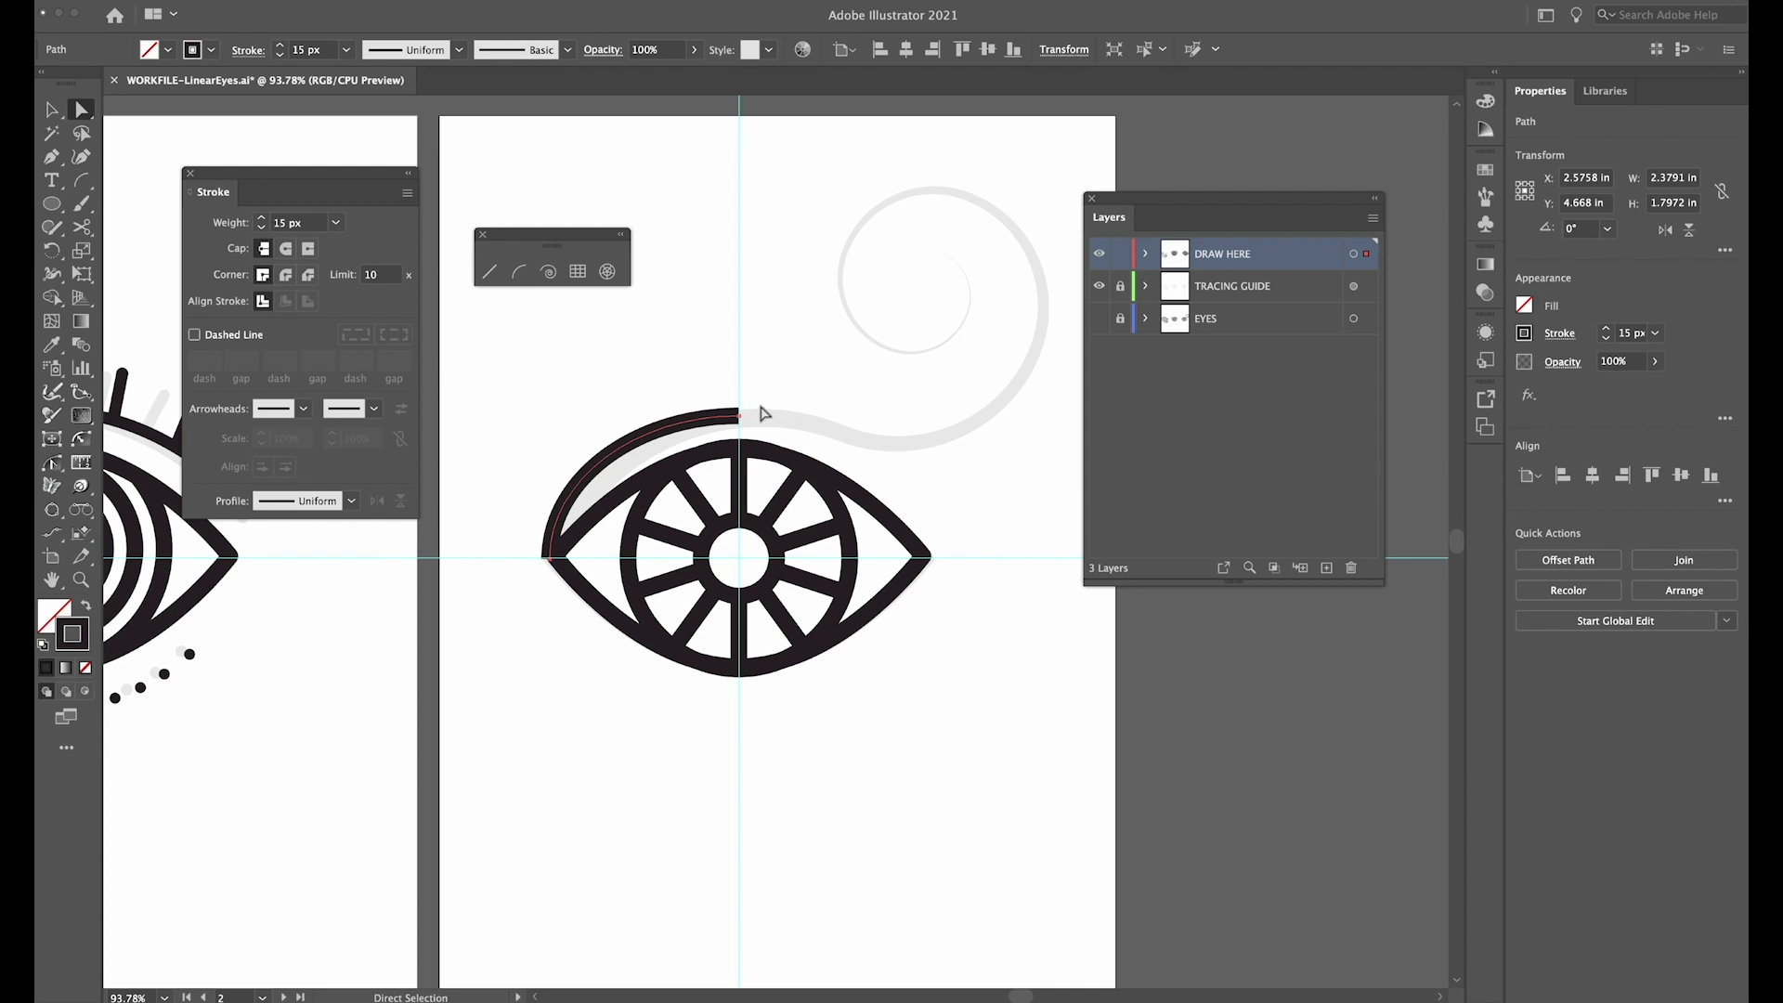
{"action": "left_click", "coordinate": [740, 413]}
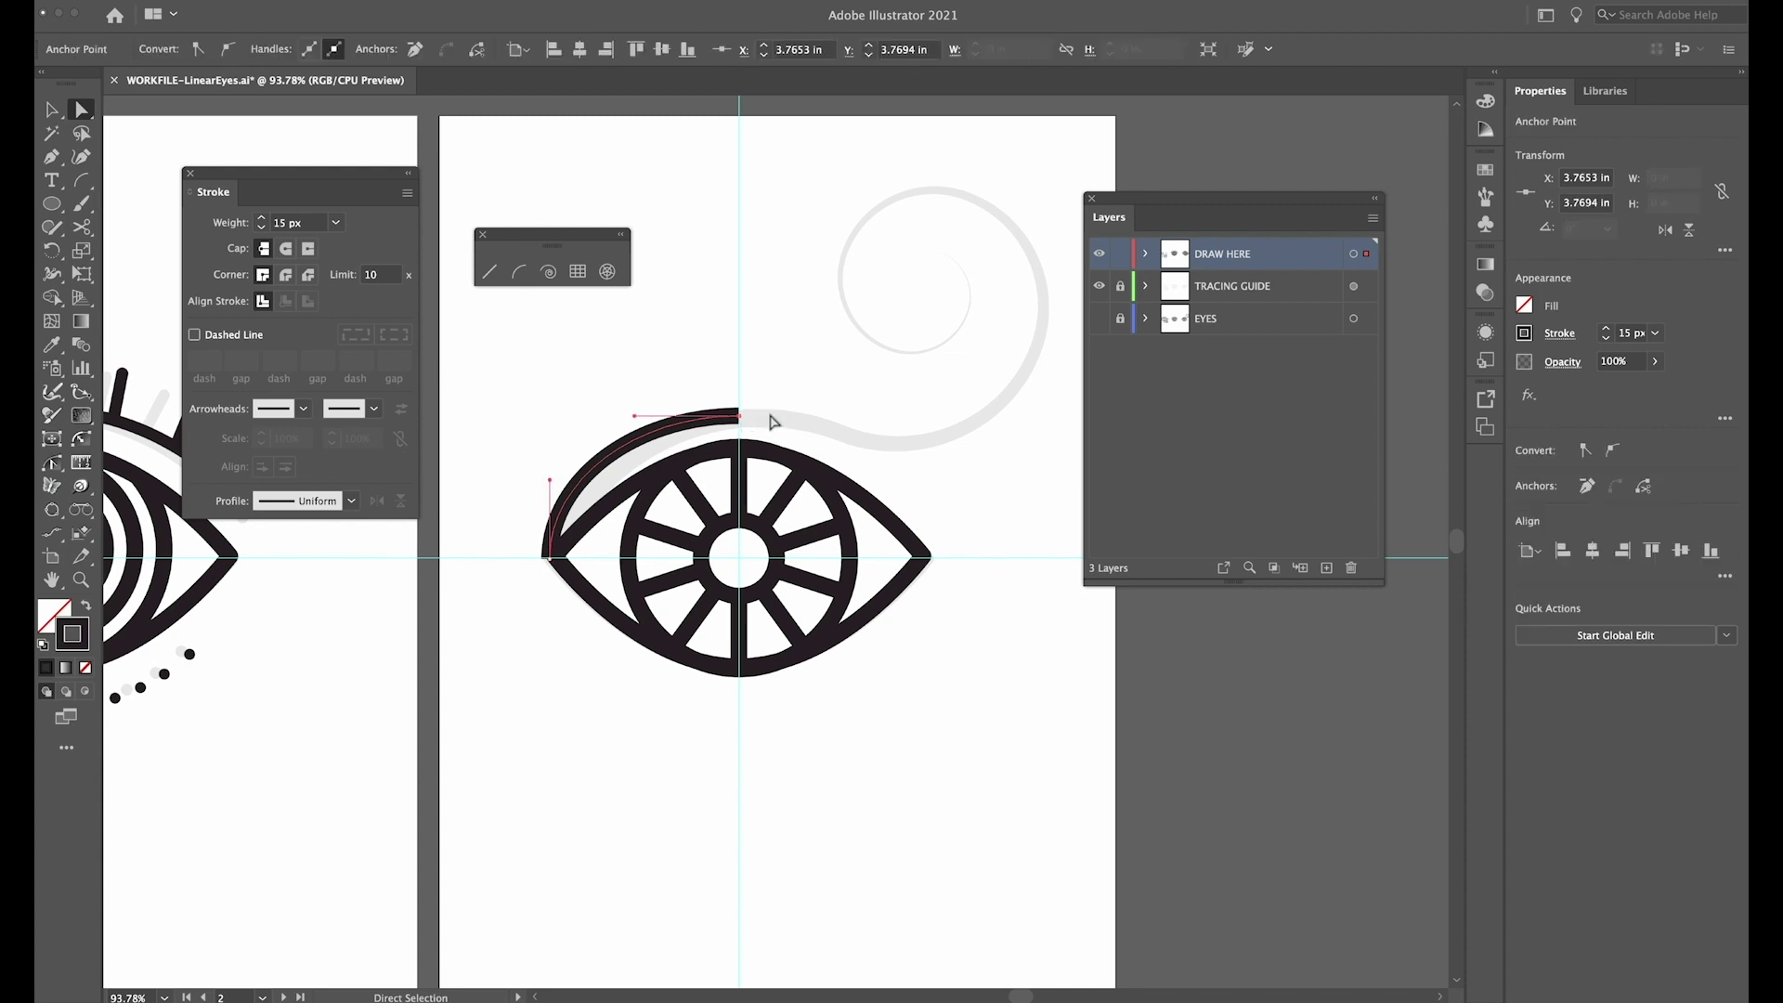
{"action": "left_click_drag", "start_coordinate": [747, 416], "coordinate": [661, 405]}
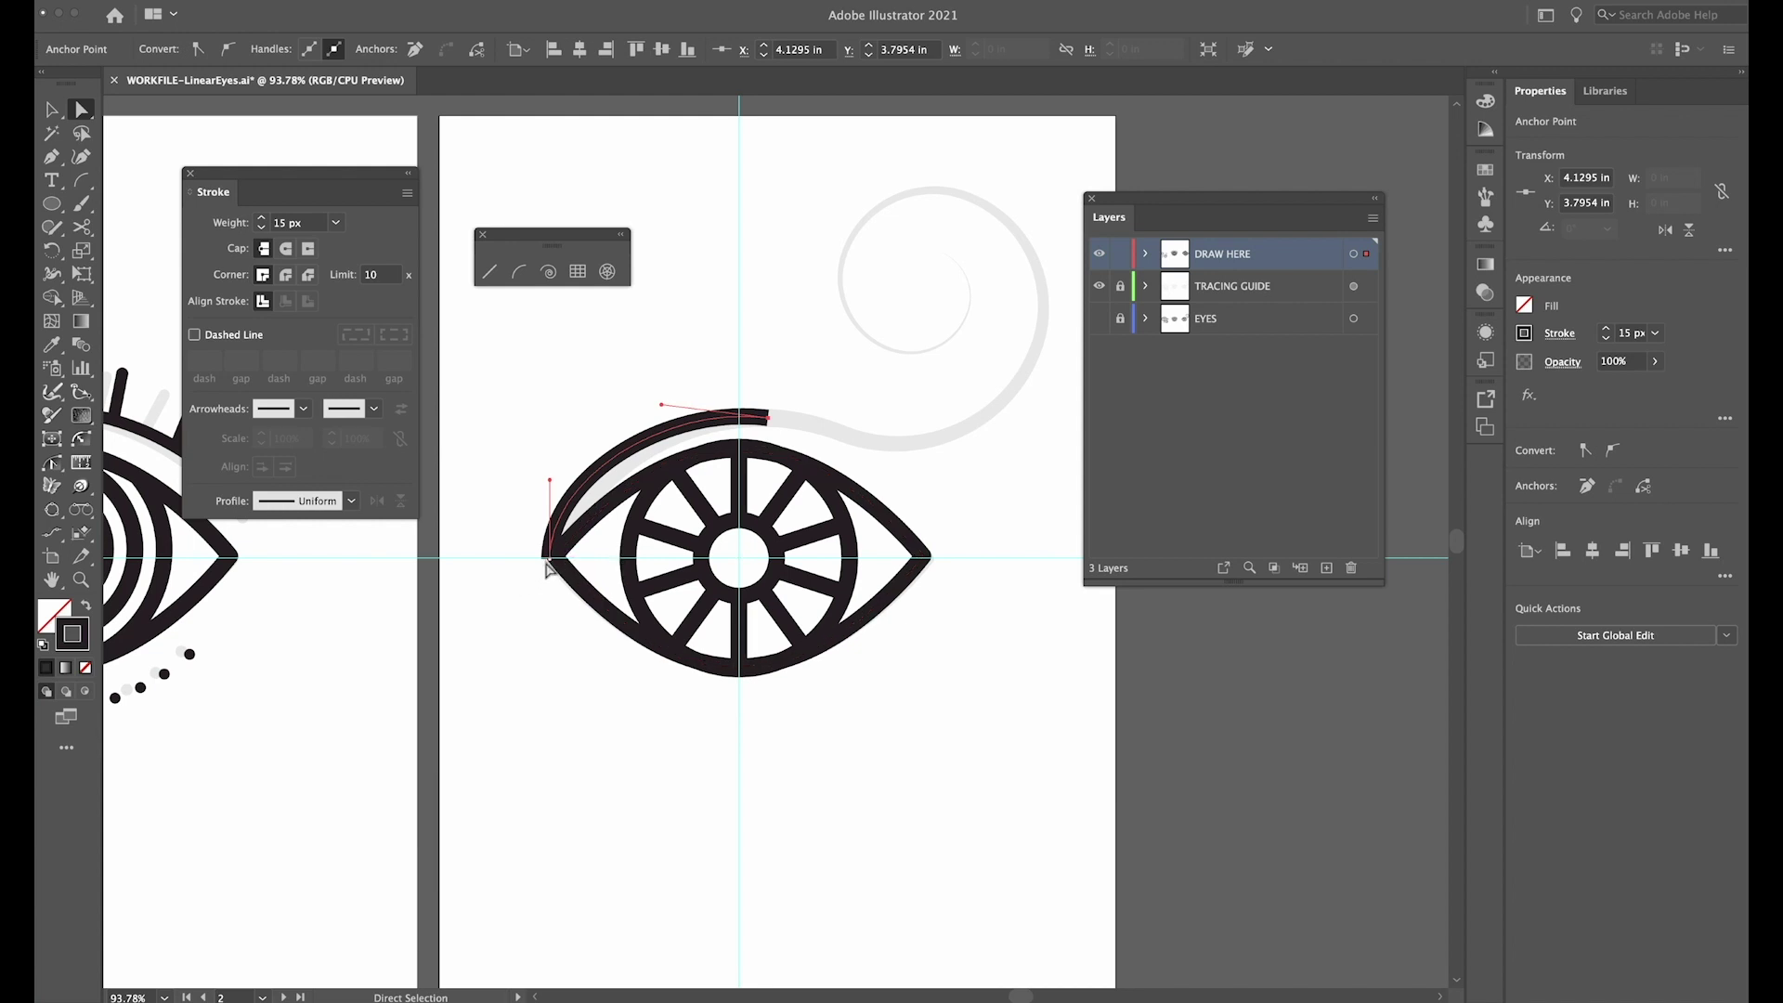
{"action": "left_click", "coordinate": [547, 555]}
{"action": "key", "text": "Right"}
{"action": "key", "text": "Right"}
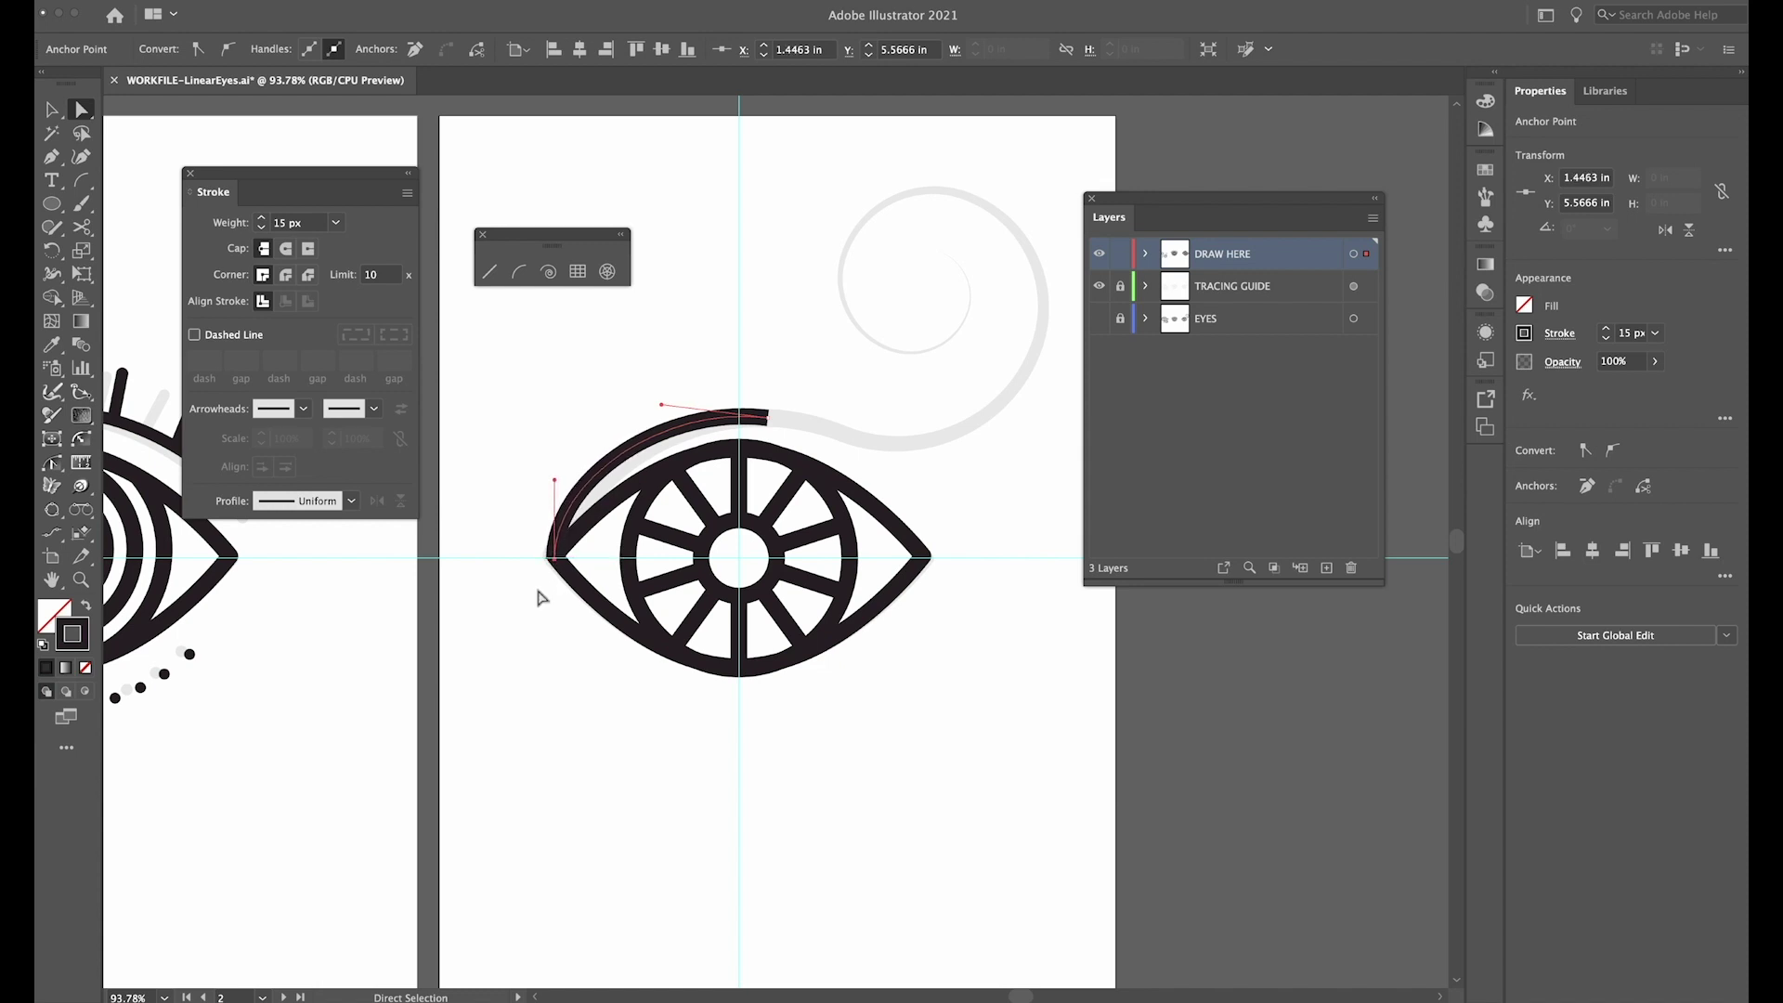
{"action": "left_click", "coordinate": [826, 549]}
Draw a spiral about 2.58 by 2.77 in over the traced curl above the eye, ending on the traced brow line
{"action": "scroll", "coordinate": [825, 549], "scroll_direction": "up", "scroll_amount": 2}
{"action": "scroll", "coordinate": [826, 549], "scroll_direction": "right", "scroll_amount": 3}
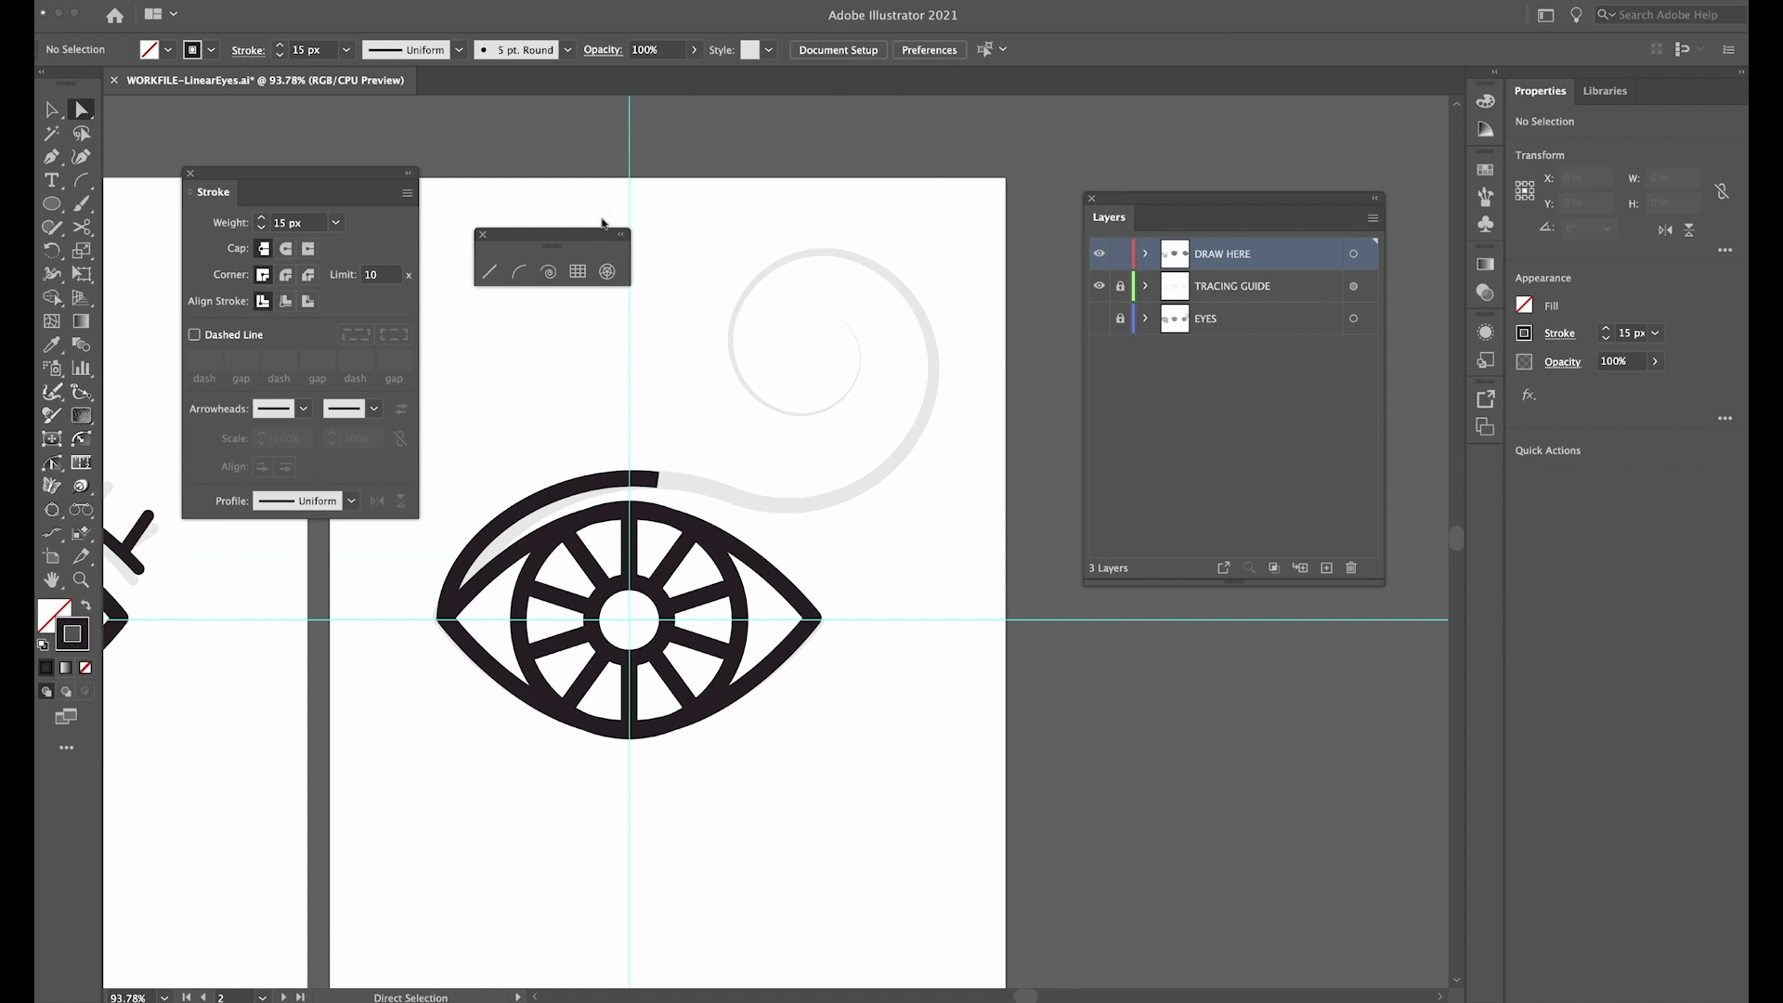
{"action": "left_click", "coordinate": [520, 272]}
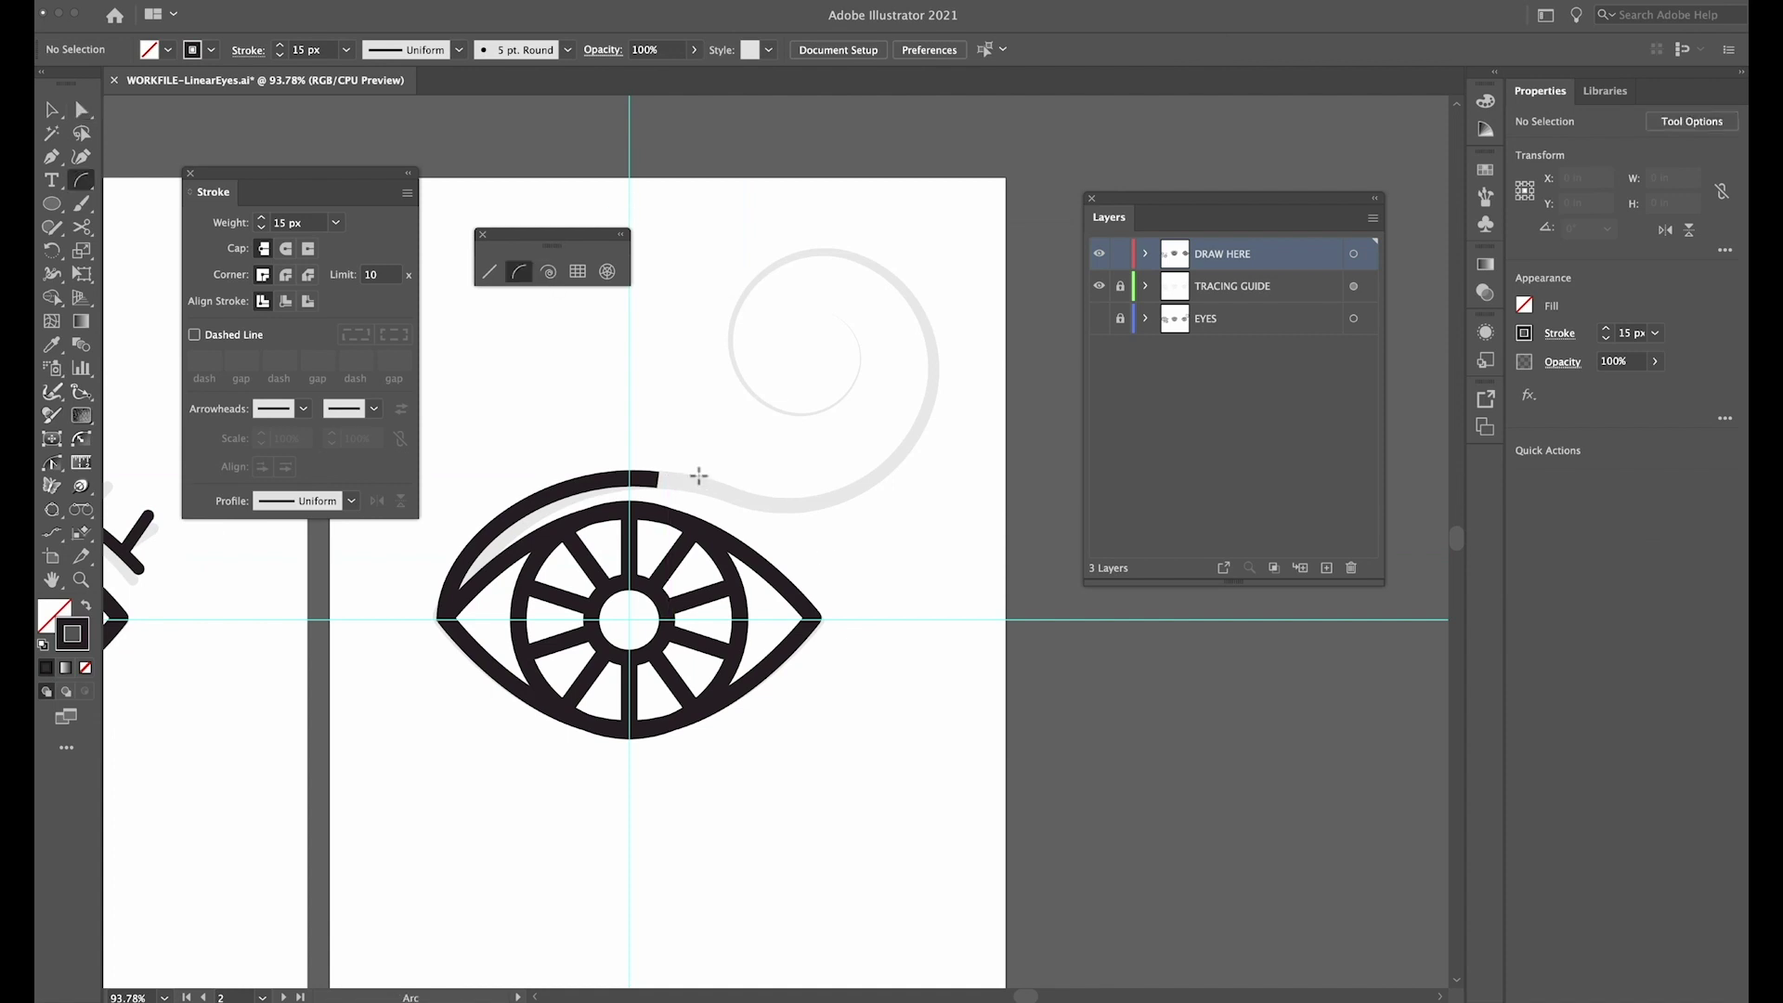
{"action": "left_click", "coordinate": [549, 272]}
{"action": "left_click_drag", "start_coordinate": [782, 332], "coordinate": [888, 472]}
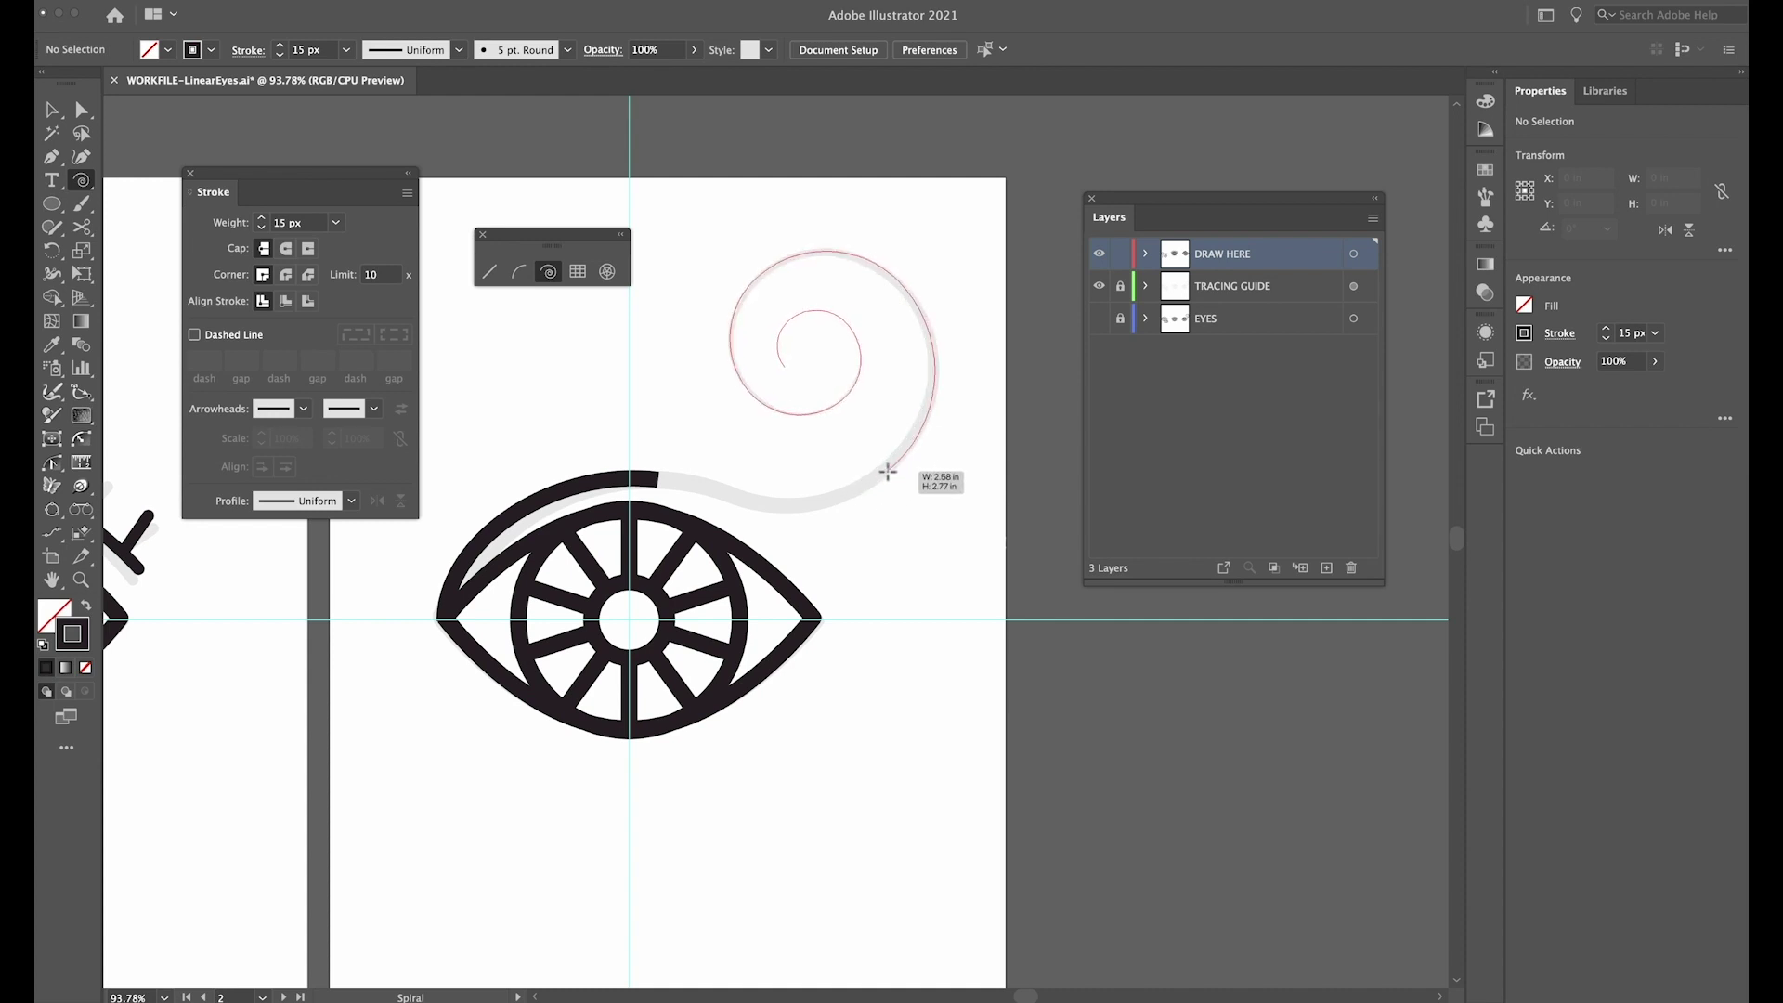
{"action": "left_click_drag", "start_coordinate": [887, 472], "coordinate": [888, 473]}
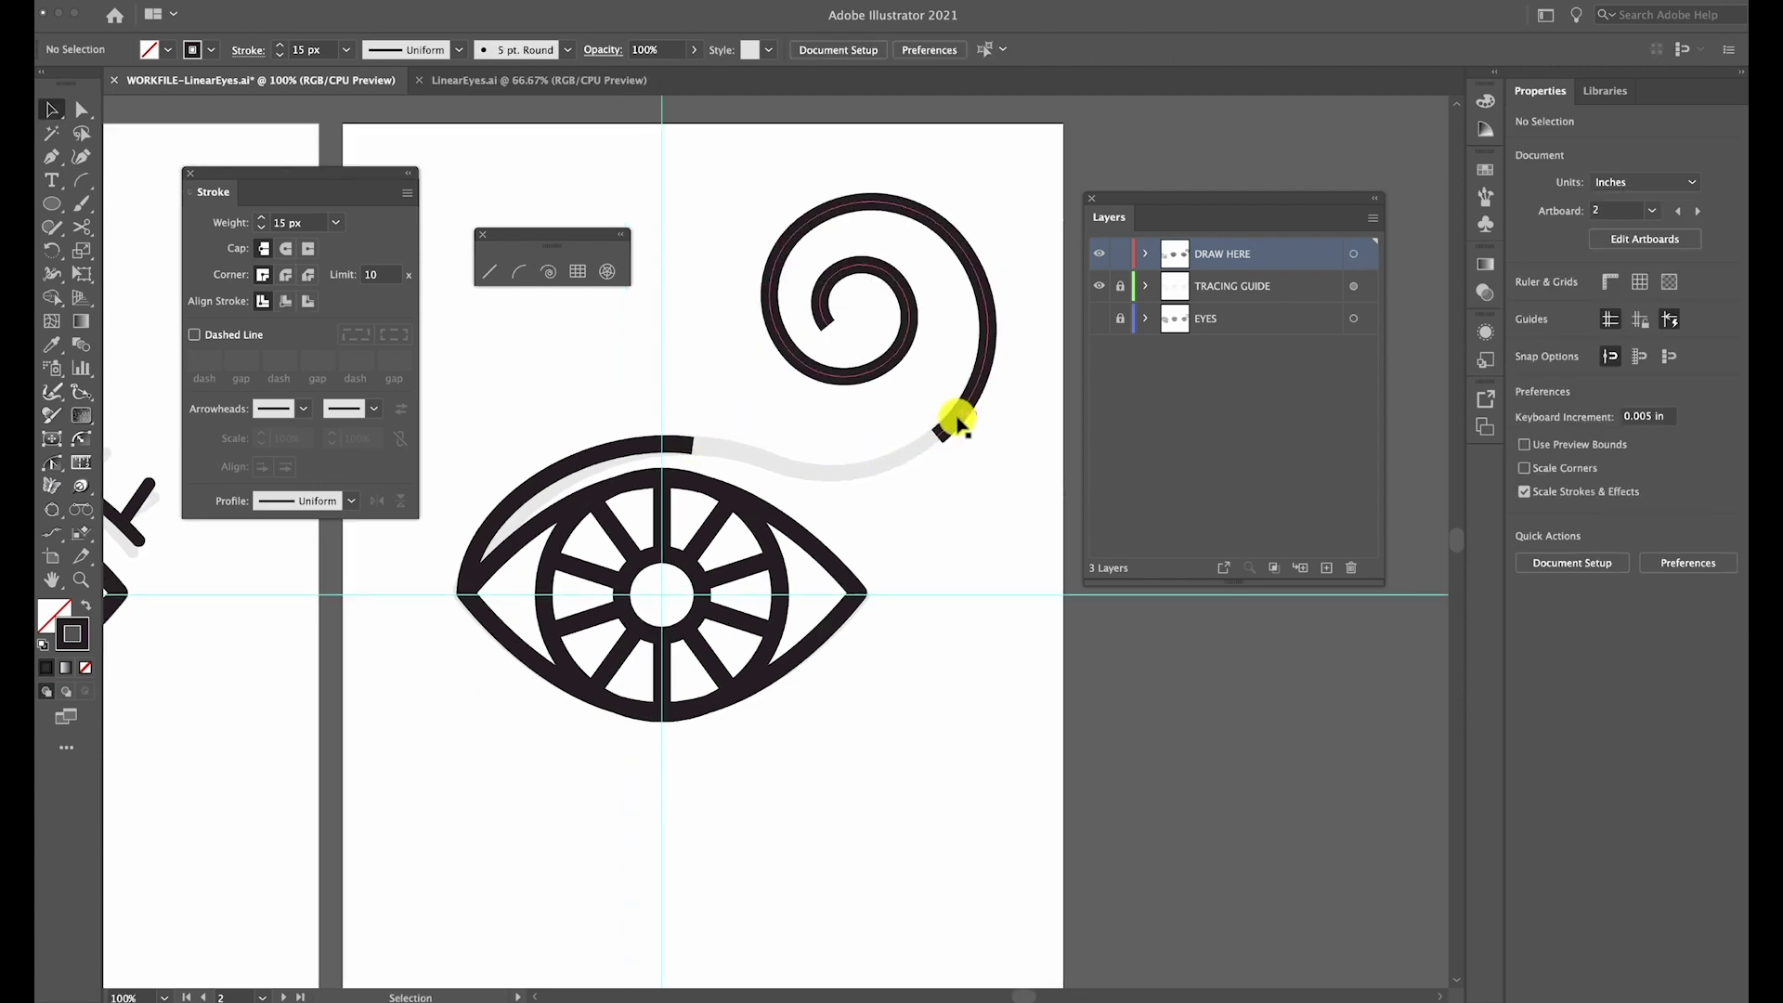
Place a copy of the brow arc, rotated about 154°, over the traced gap between the arc and the spiral
{"action": "left_click", "coordinate": [682, 450]}
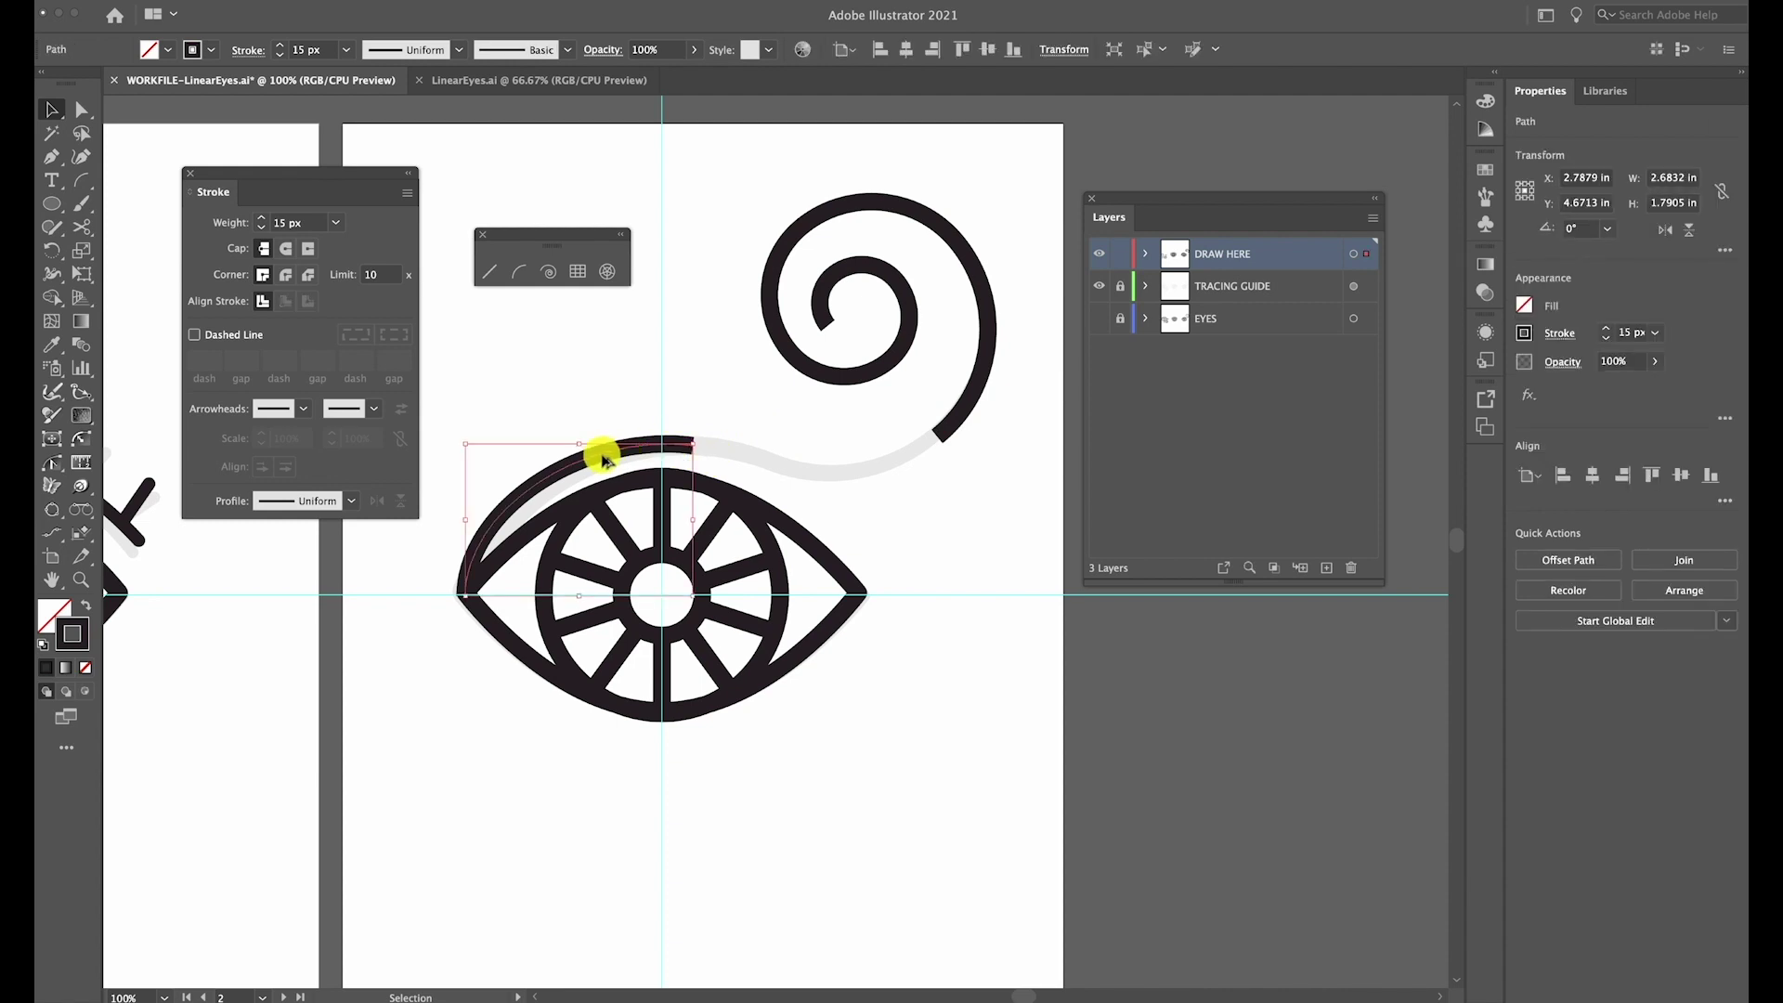
{"action": "left_click_drag", "start_coordinate": [594, 458], "coordinate": [920, 472]}
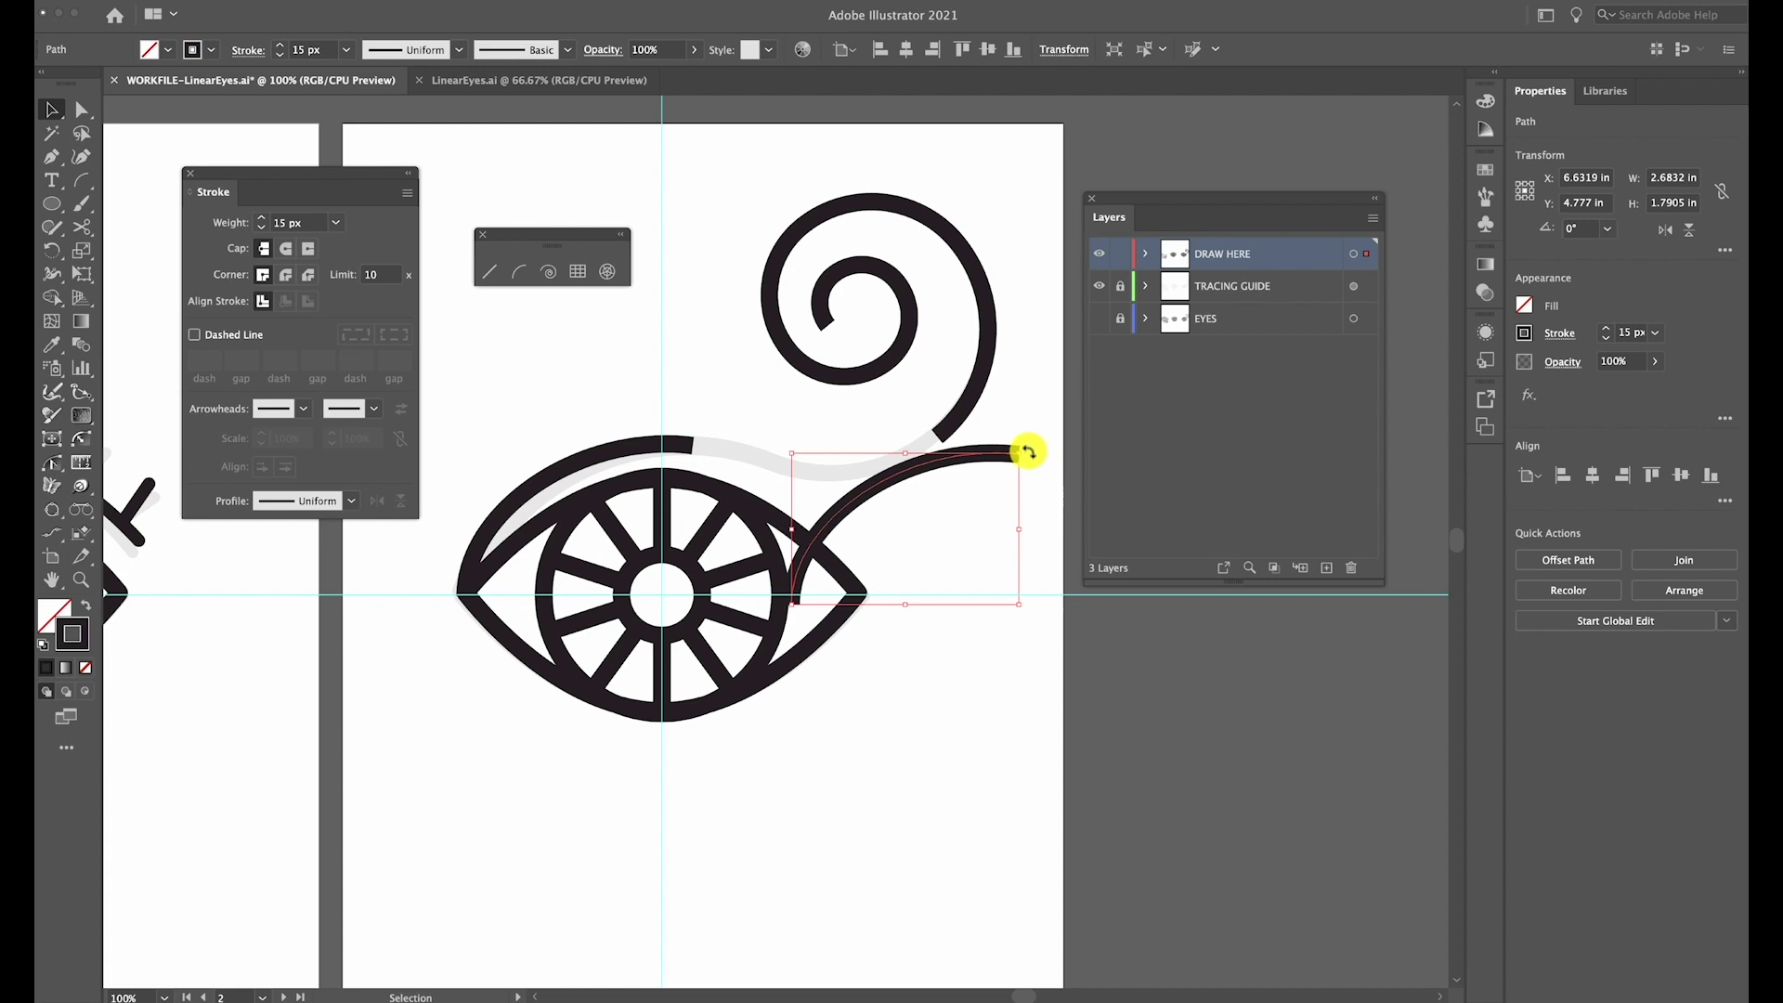
{"action": "left_click_drag", "start_coordinate": [1029, 453], "coordinate": [737, 553]}
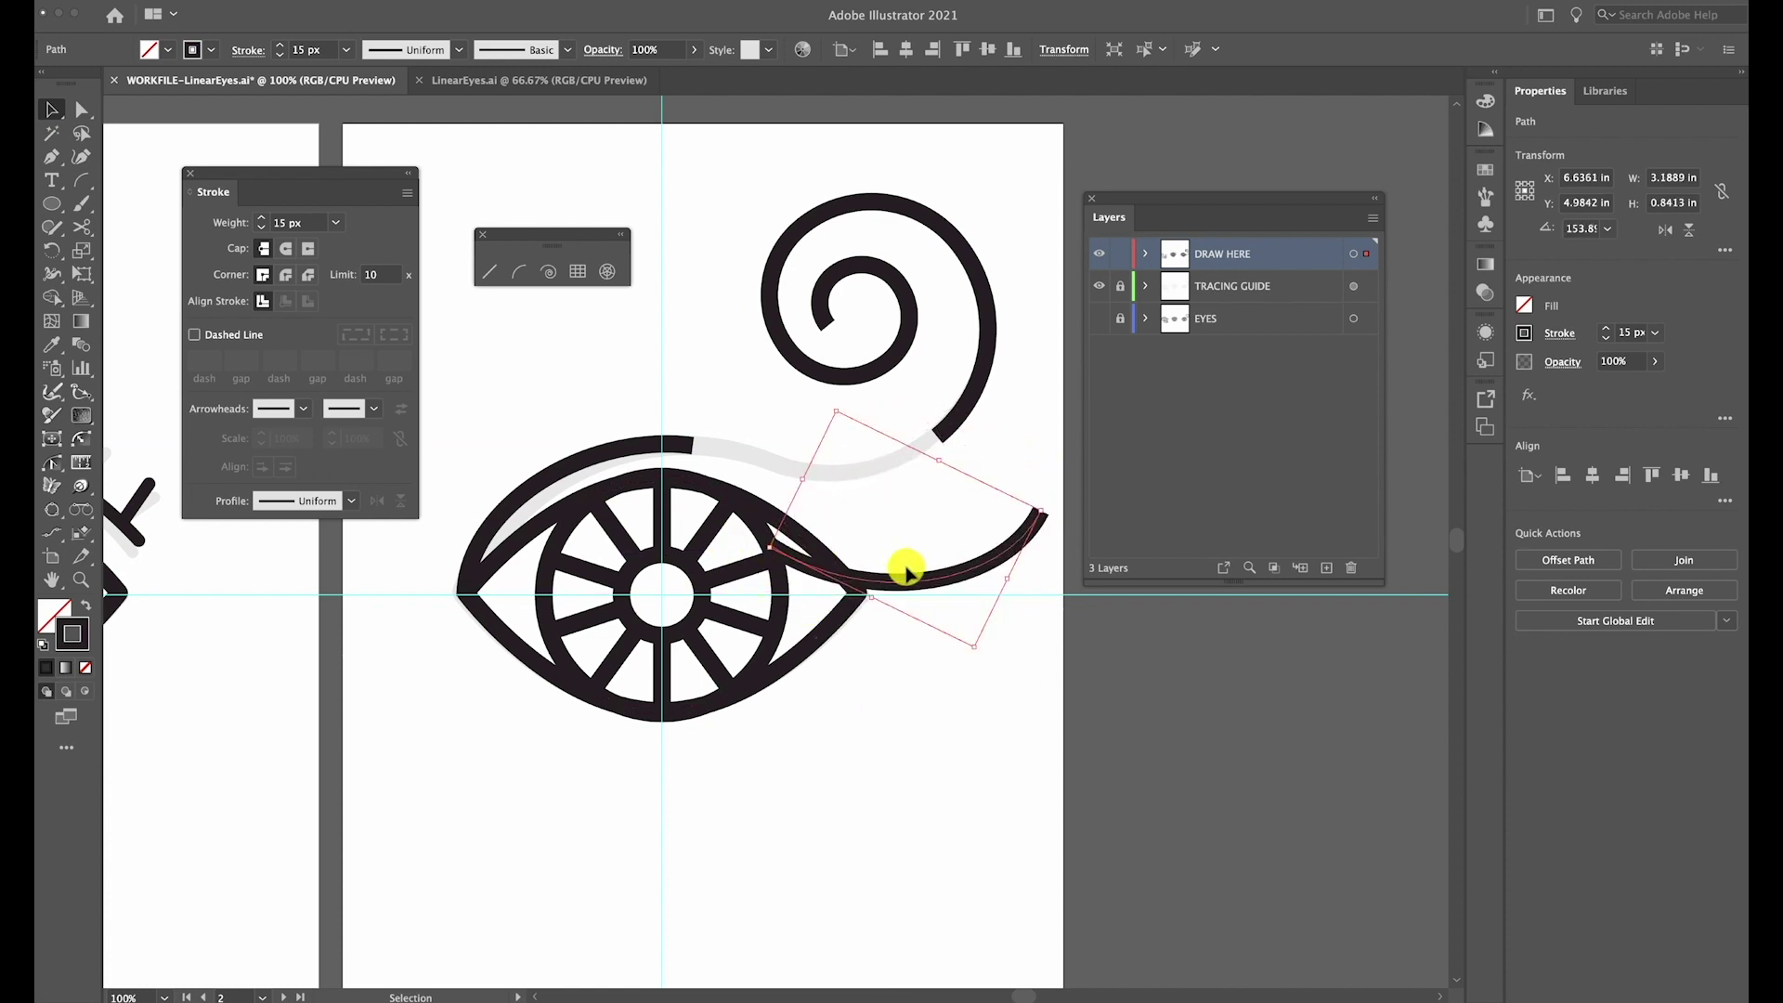
{"action": "left_click_drag", "start_coordinate": [916, 585], "coordinate": [835, 480]}
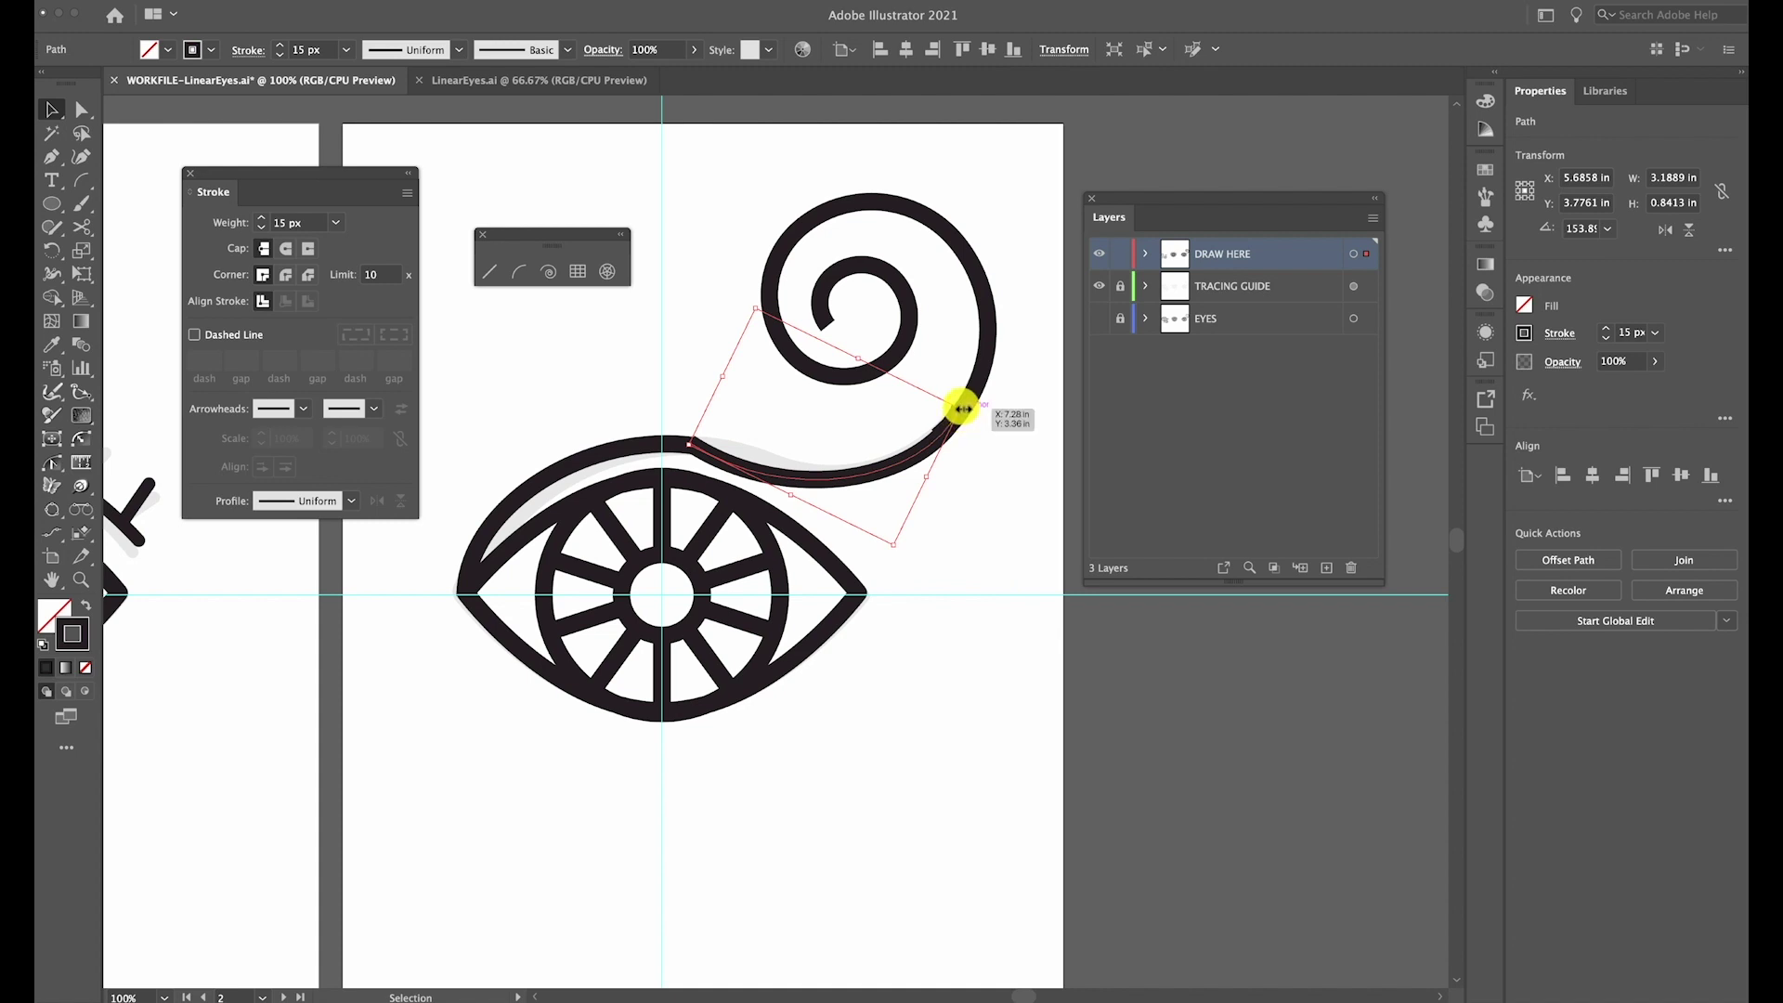
Scale the copied arc to about 2.89 by 0.62 in so its ends meet the spiral and the brow arc
{"action": "left_click_drag", "start_coordinate": [962, 407], "coordinate": [940, 431]}
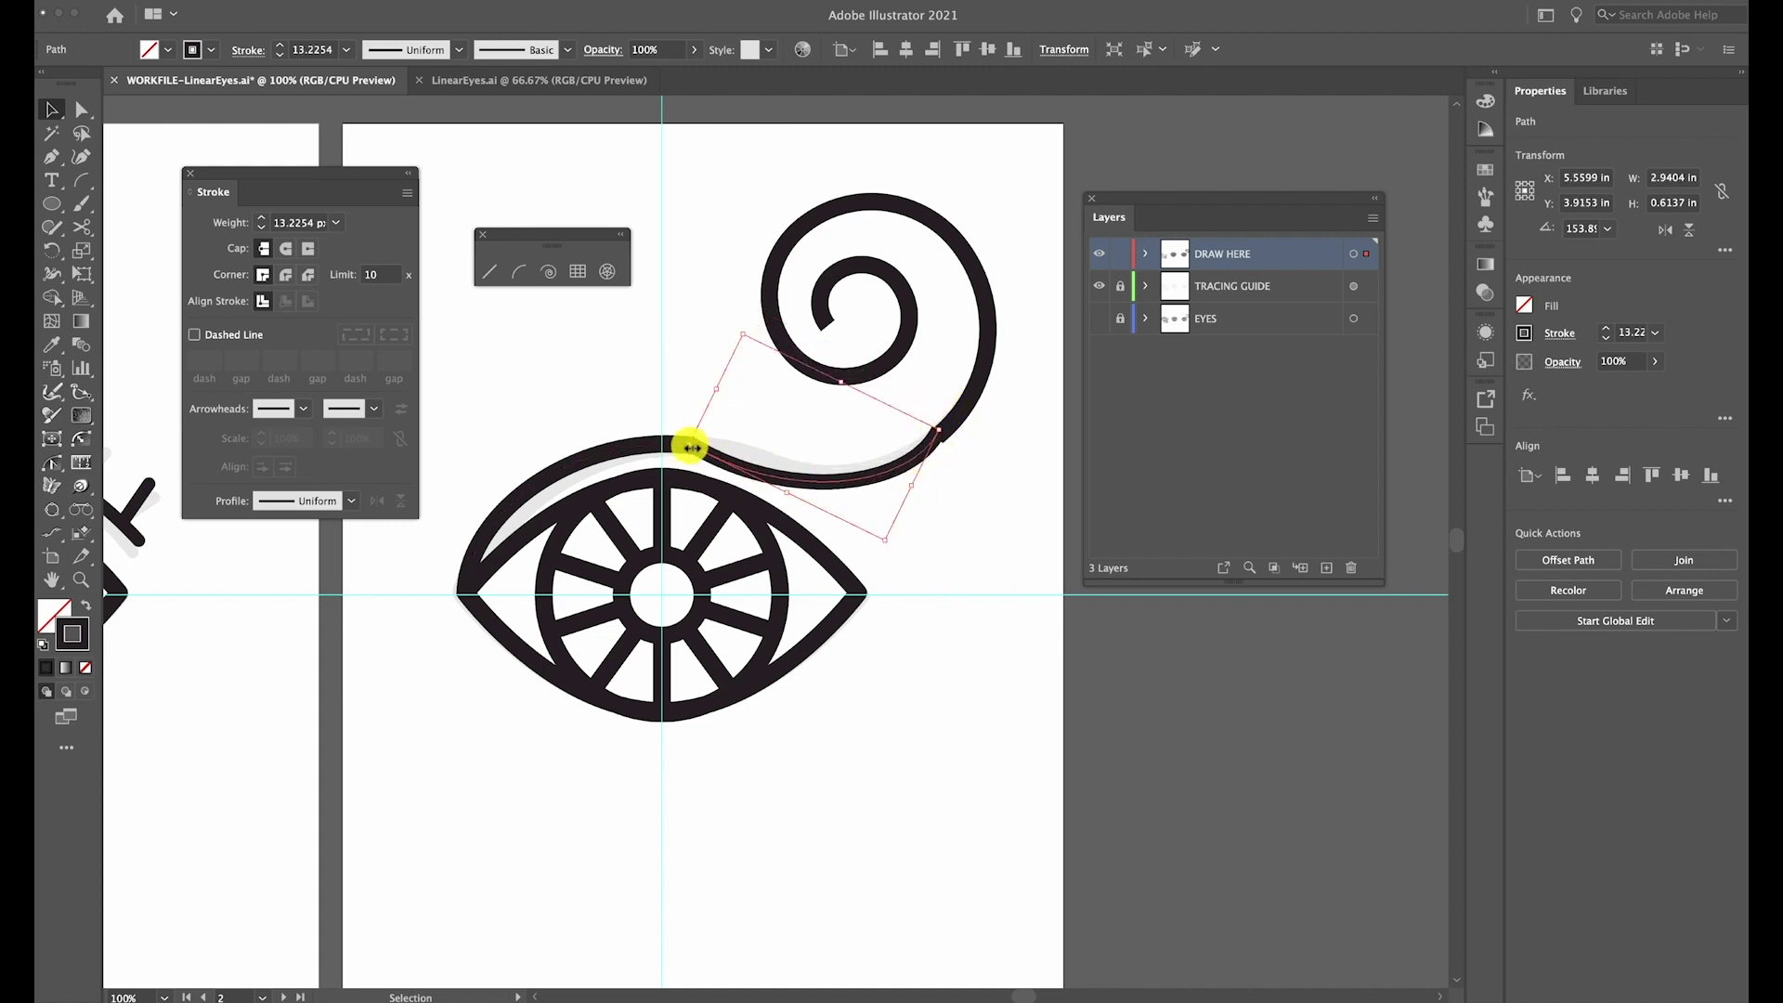
{"action": "left_click_drag", "start_coordinate": [690, 448], "coordinate": [694, 449]}
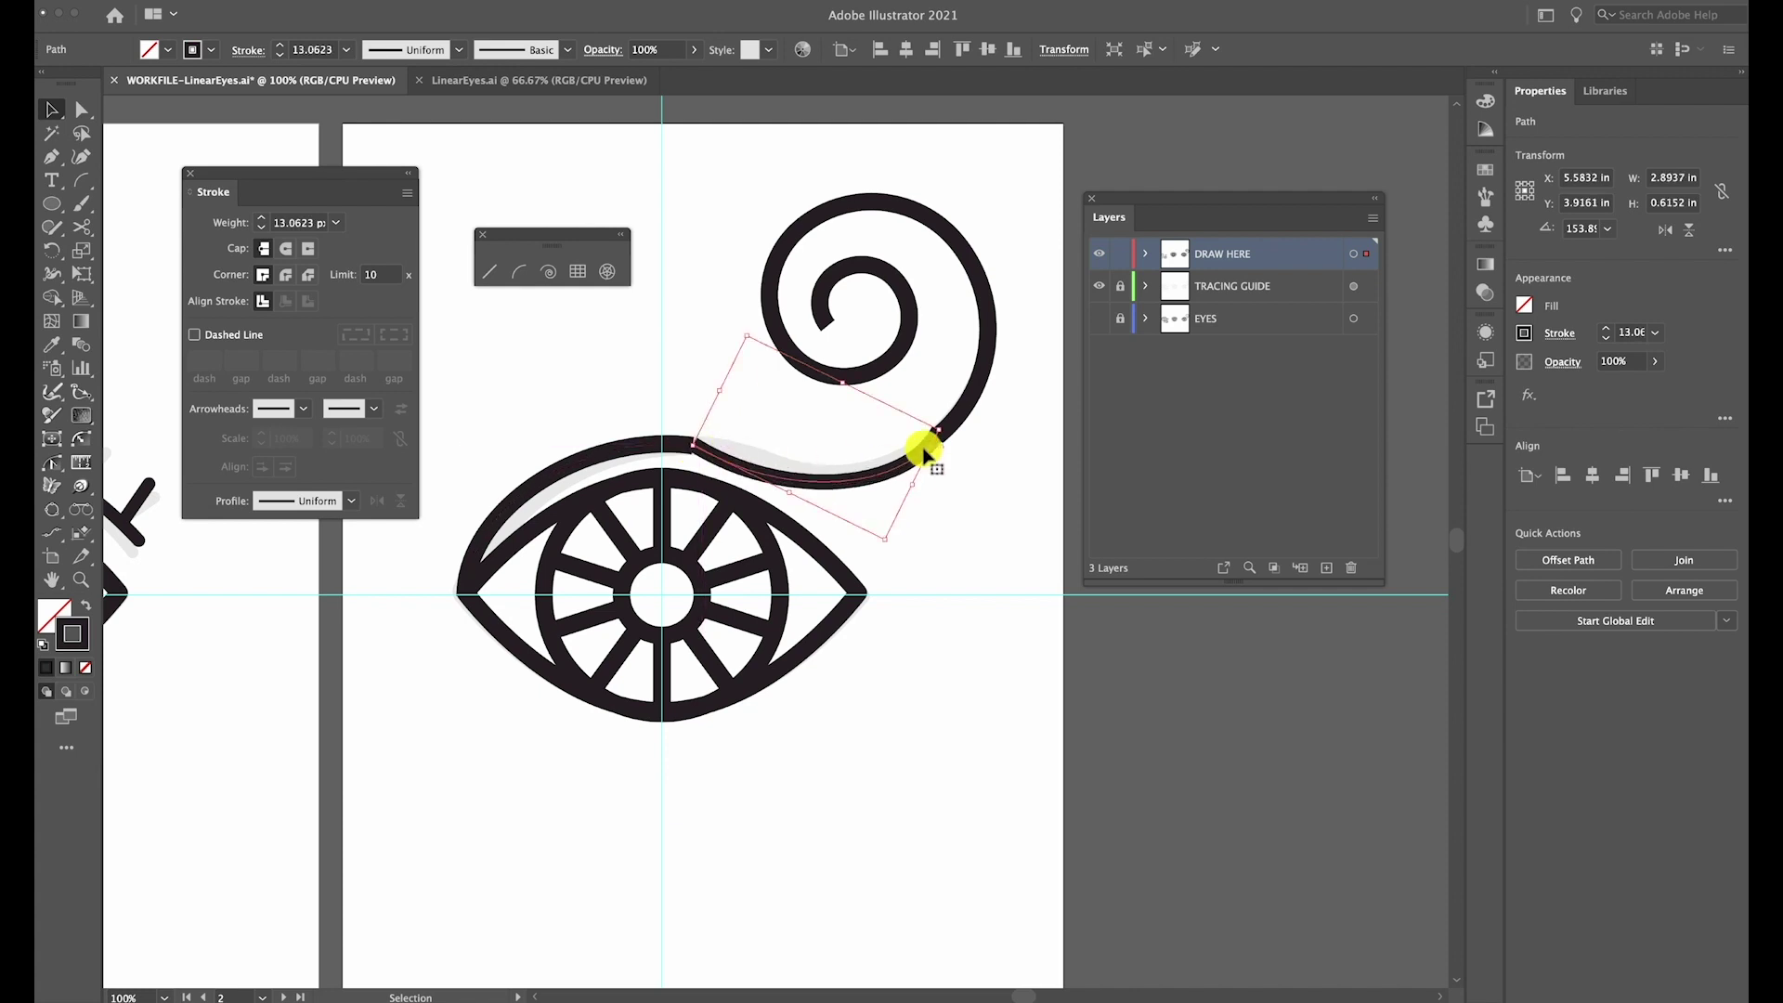
{"action": "left_click", "coordinate": [955, 470]}
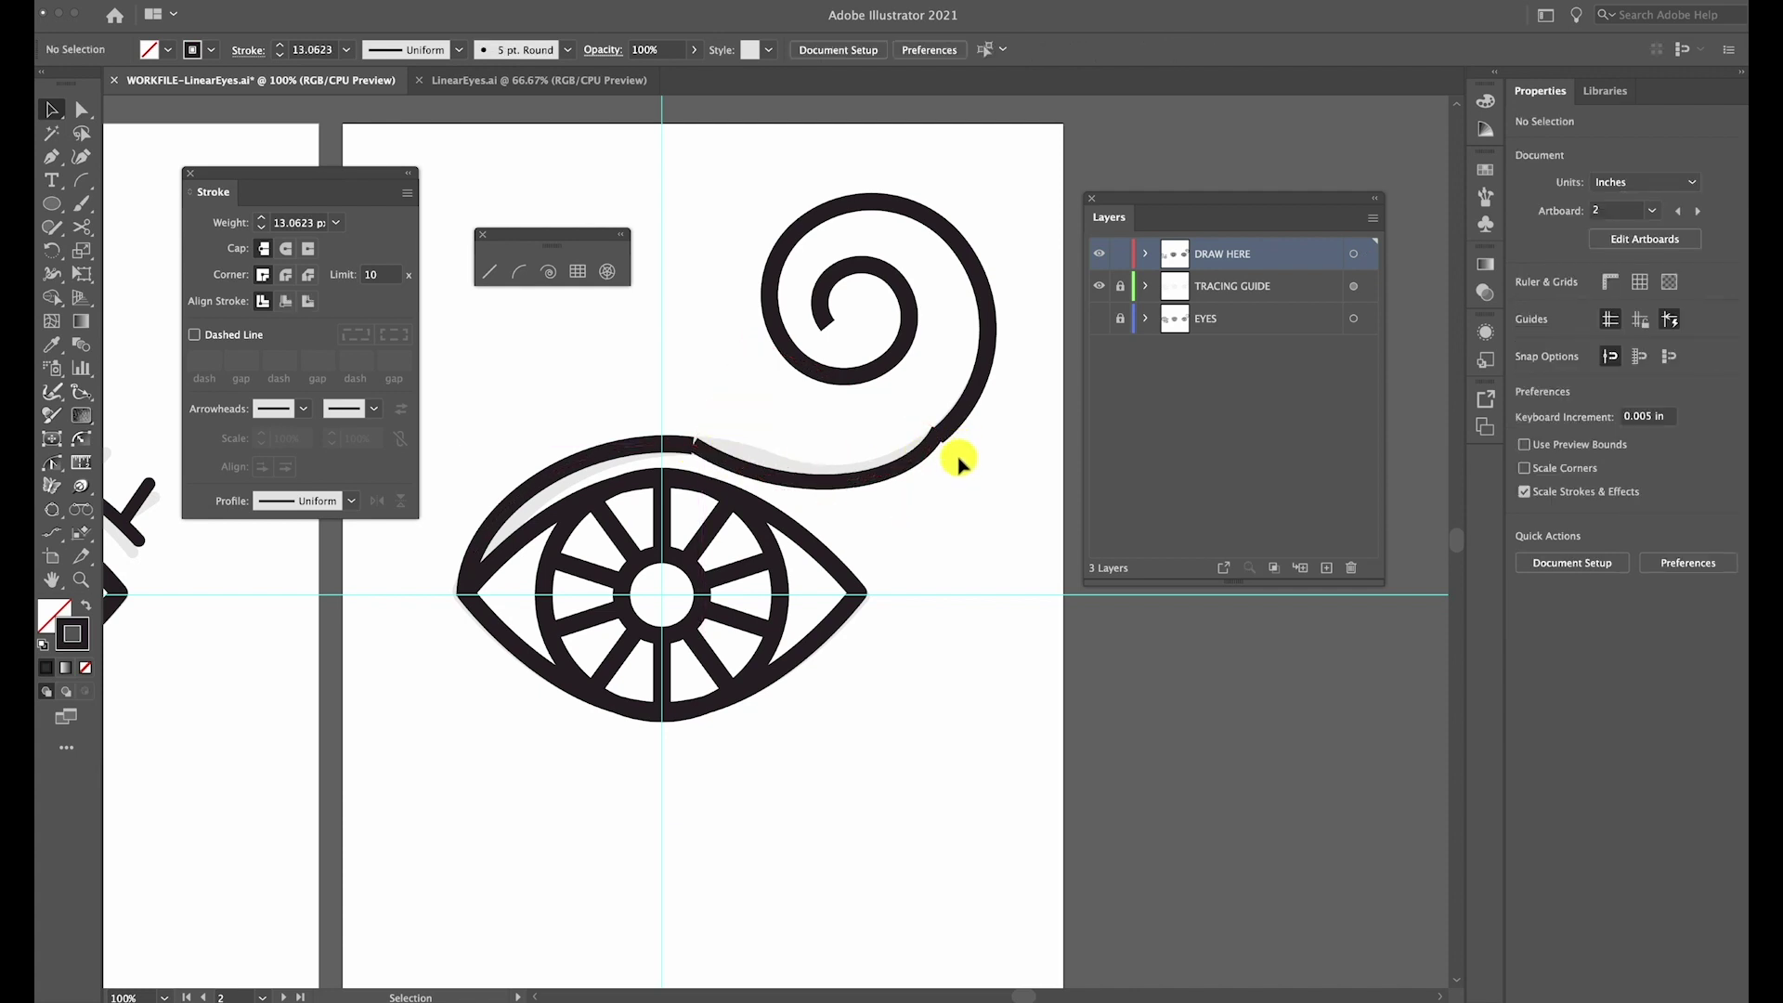
Average the meeting endpoints of the copied arc and the spiral on both axes, and join them into one path
{"action": "key", "text": "a"}
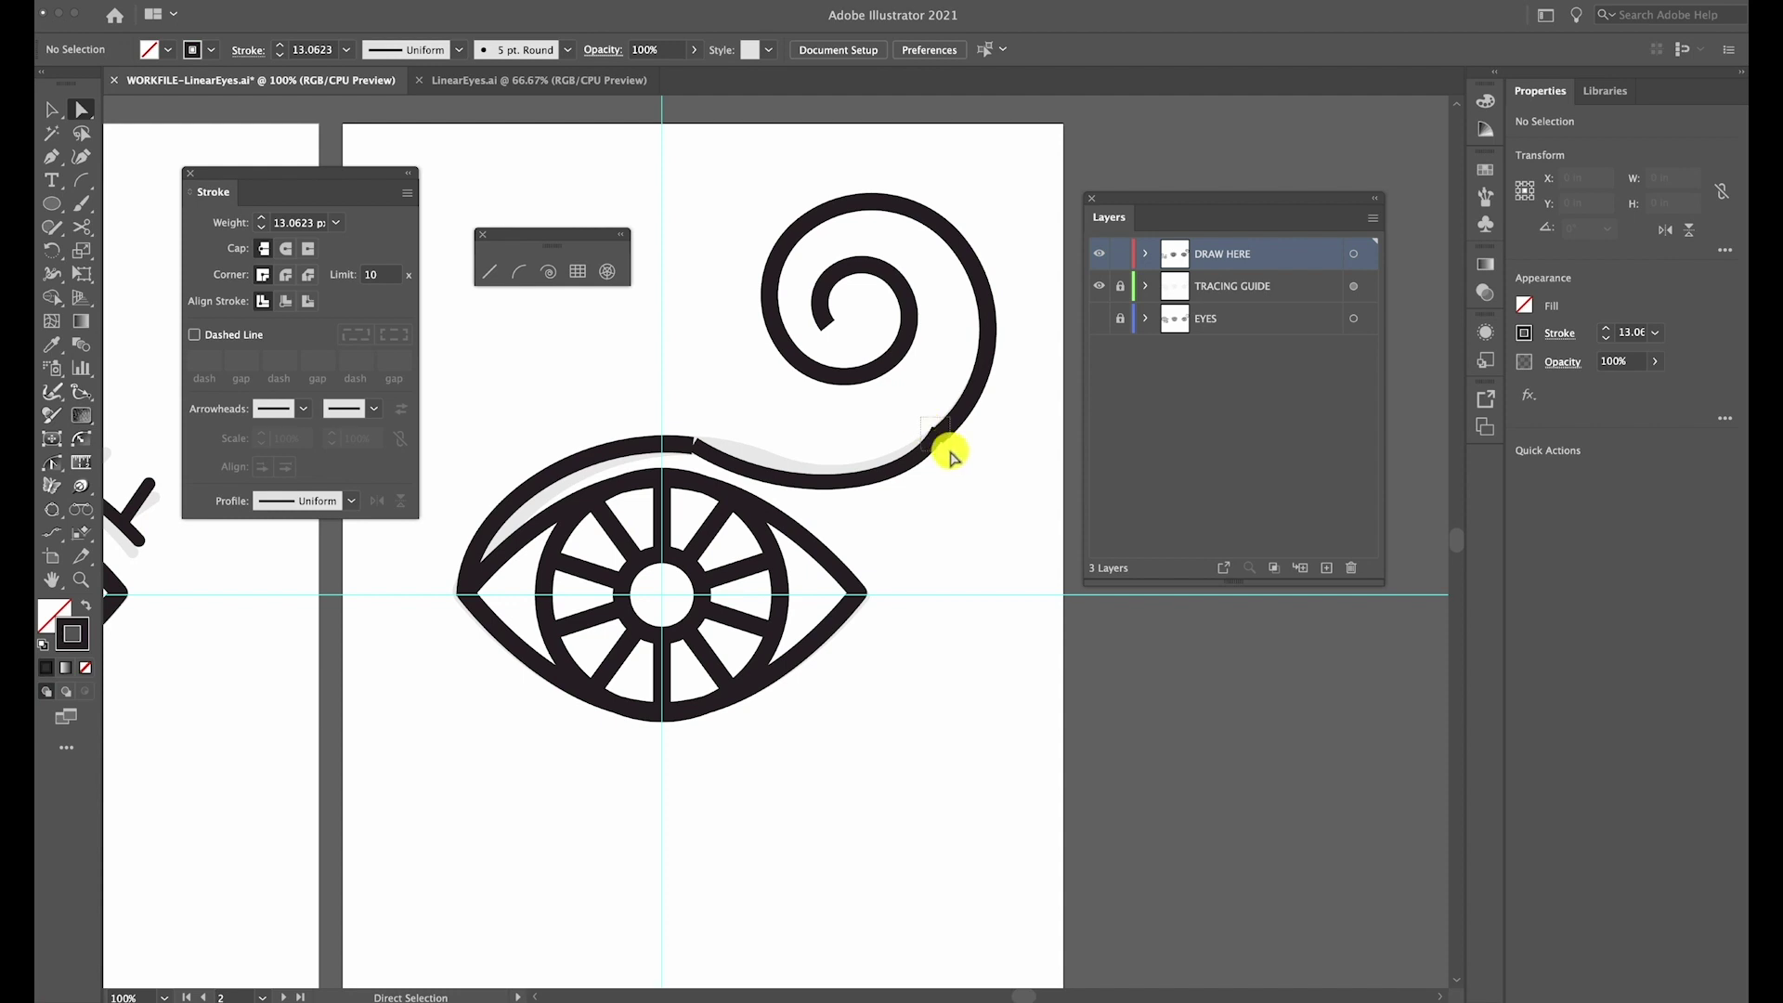
{"action": "left_click", "coordinate": [940, 438]}
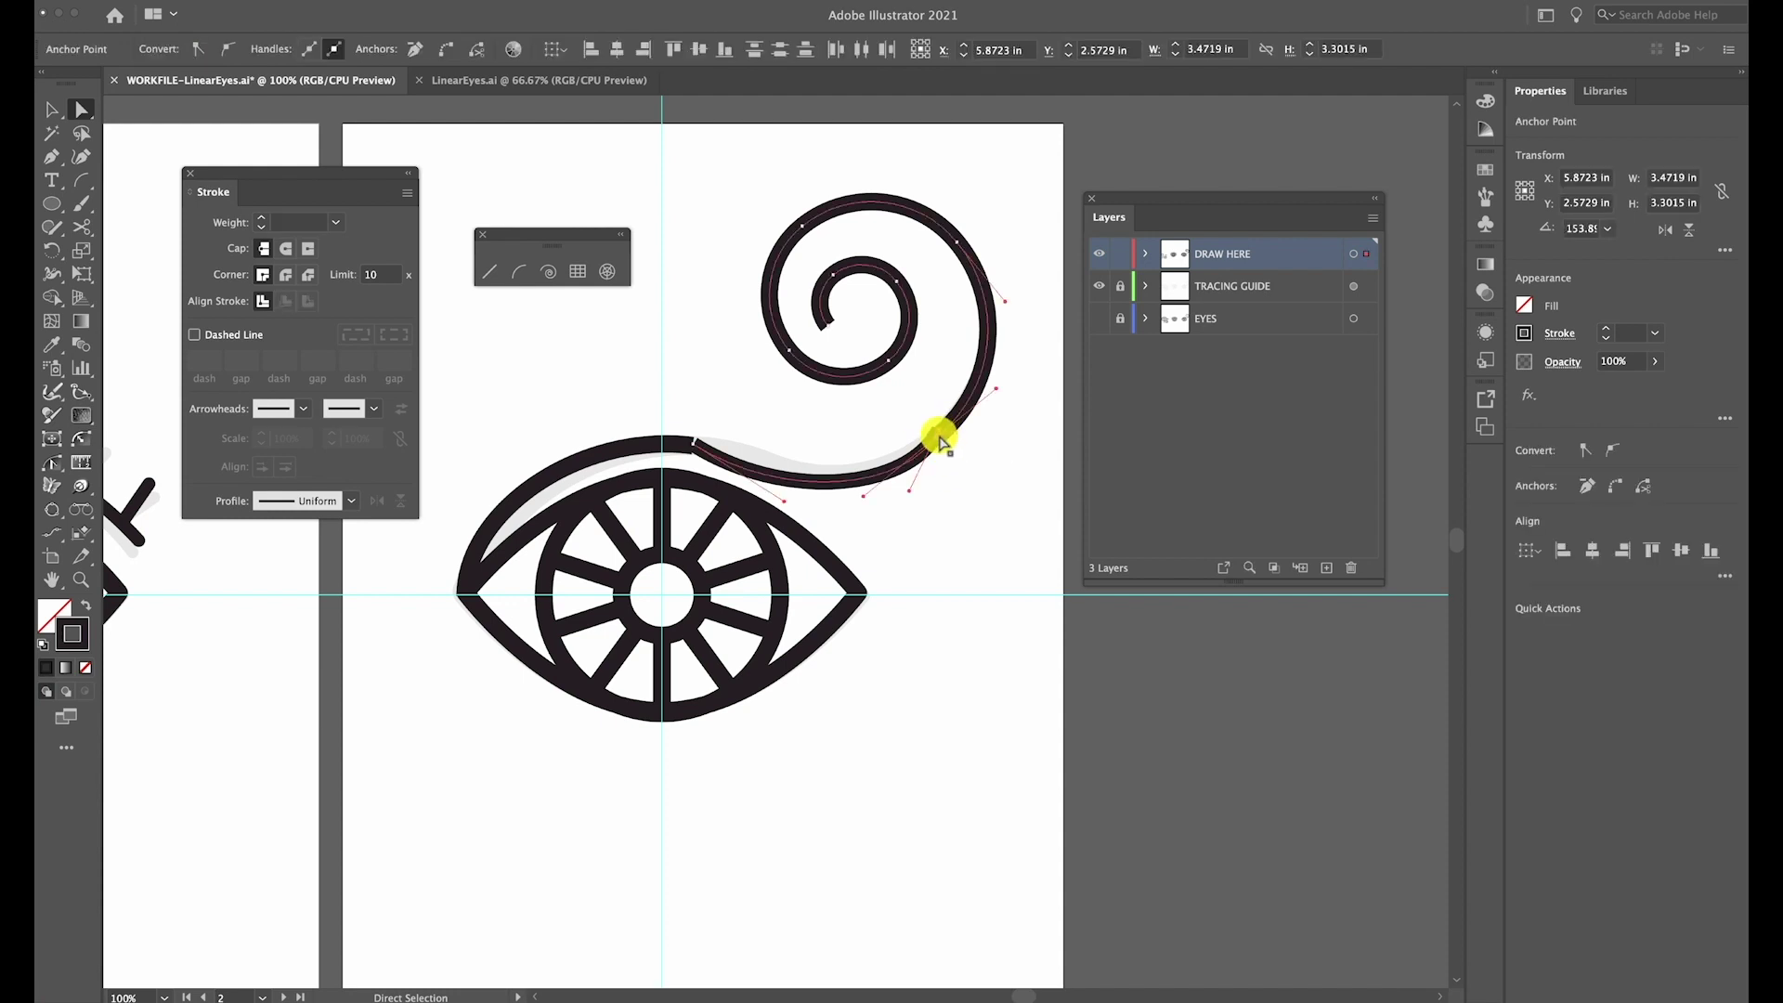
{"action": "key", "text": "ctrl+plus"}
{"action": "key", "text": "ctrl+plus"}
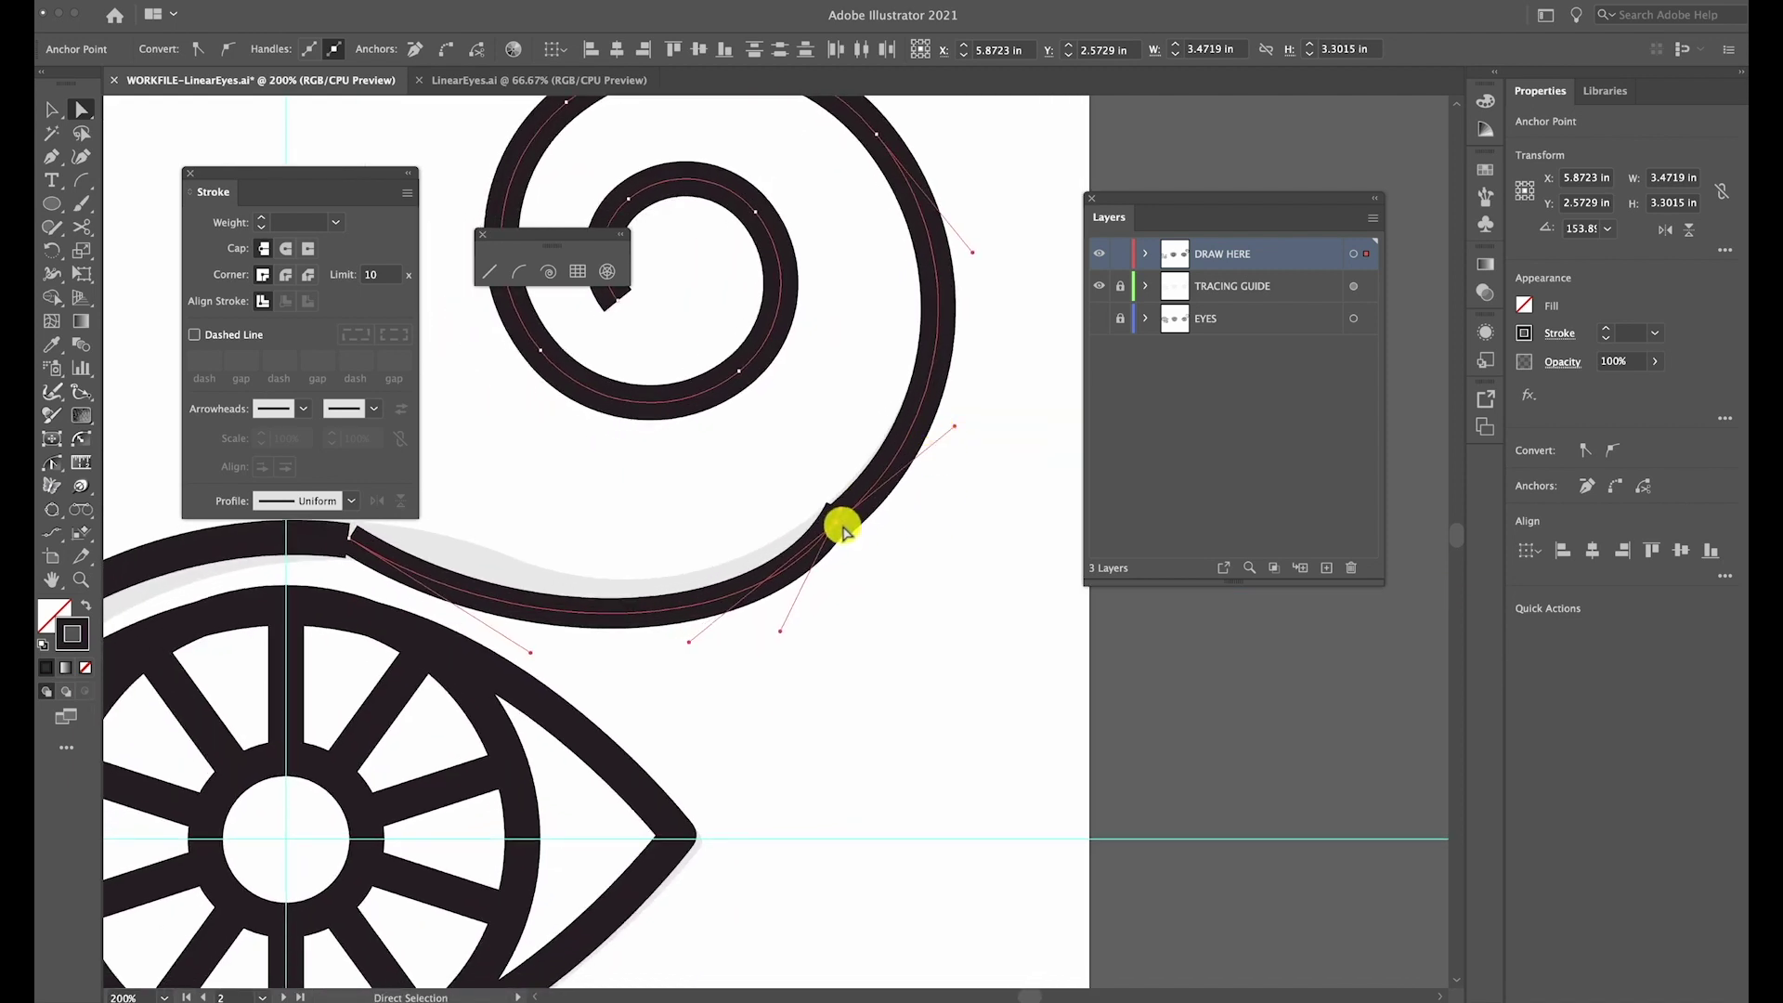
{"action": "left_click_drag", "start_coordinate": [841, 524], "coordinate": [845, 518]}
{"action": "left_click", "coordinate": [97, 2]}
{"action": "mouse_move", "coordinate": [191, 426]}
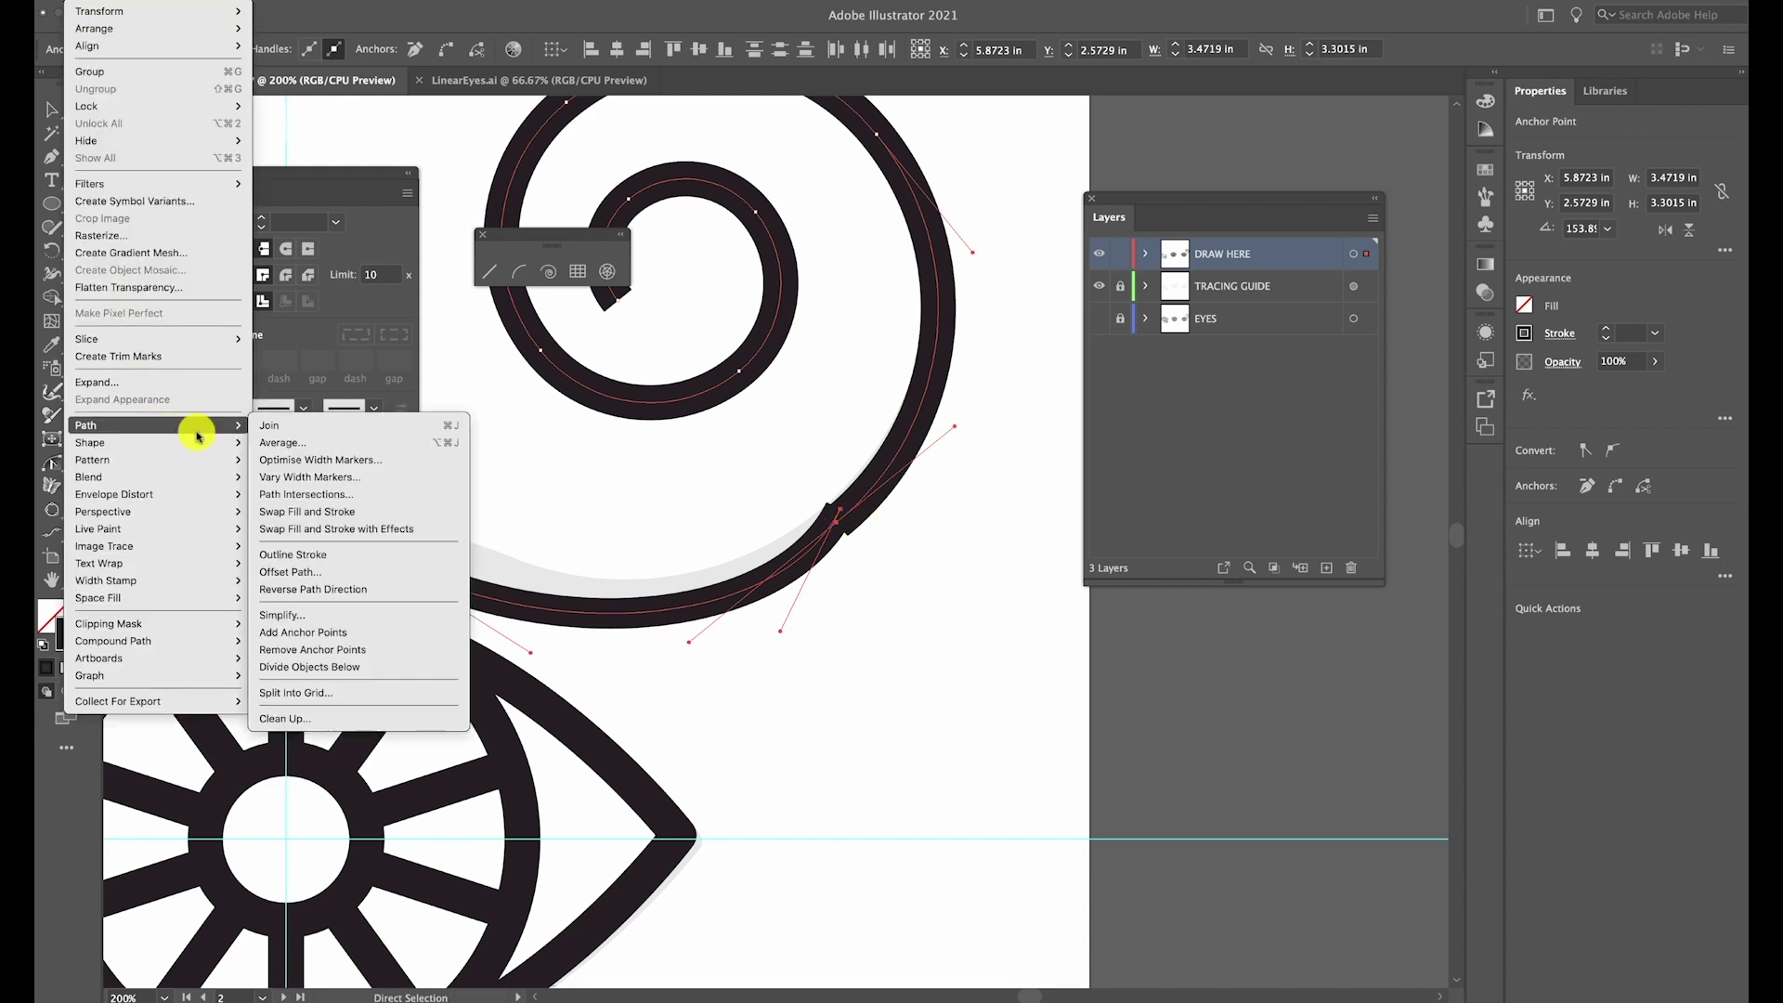
{"action": "left_click", "coordinate": [309, 446]}
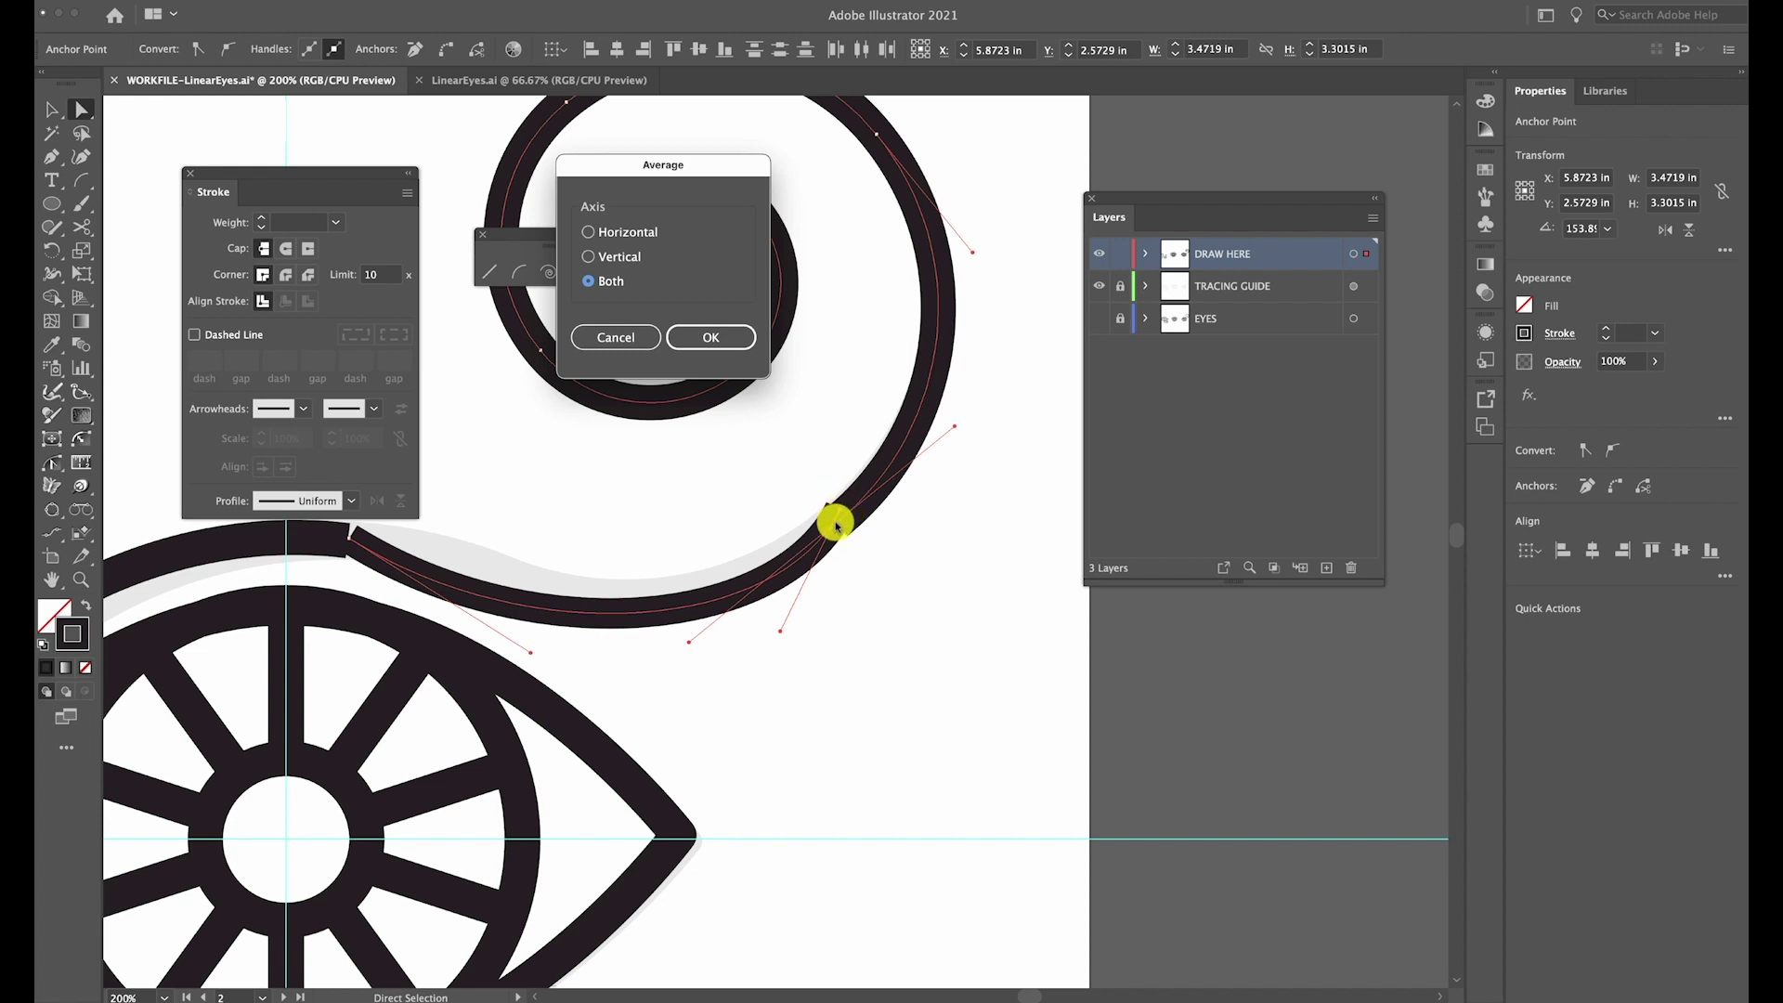
{"action": "left_click", "coordinate": [721, 340]}
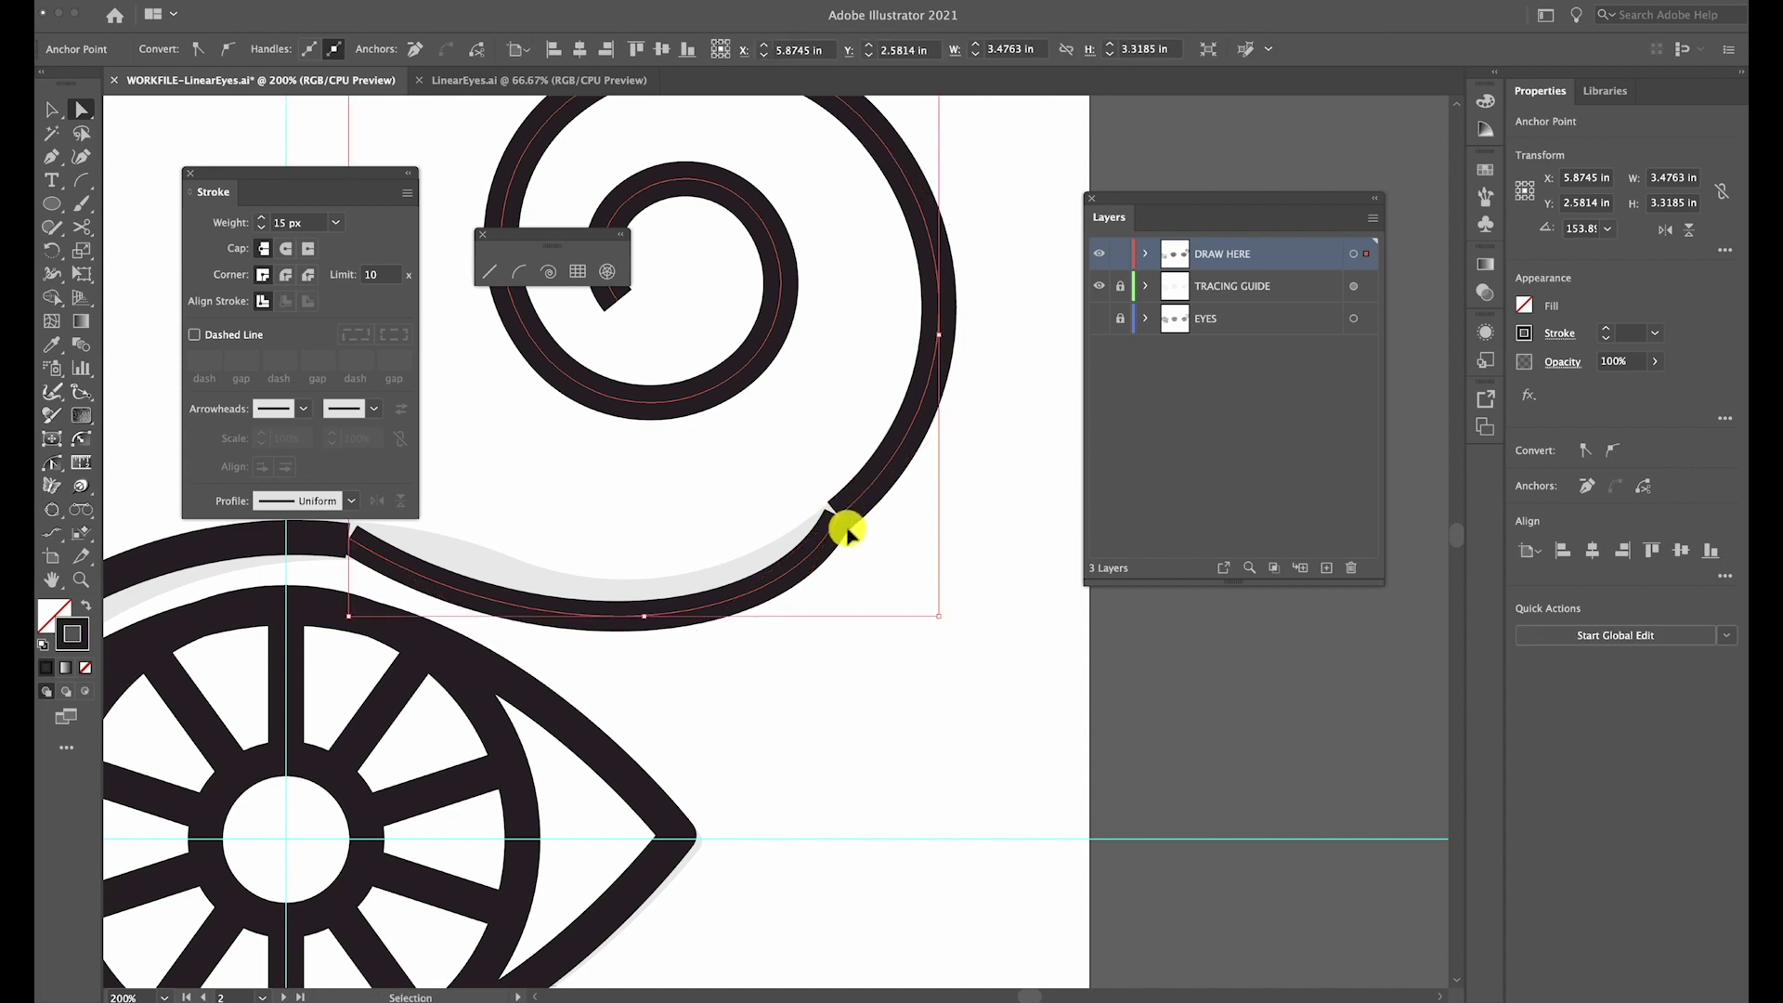
{"action": "key", "text": "ctrl+j"}
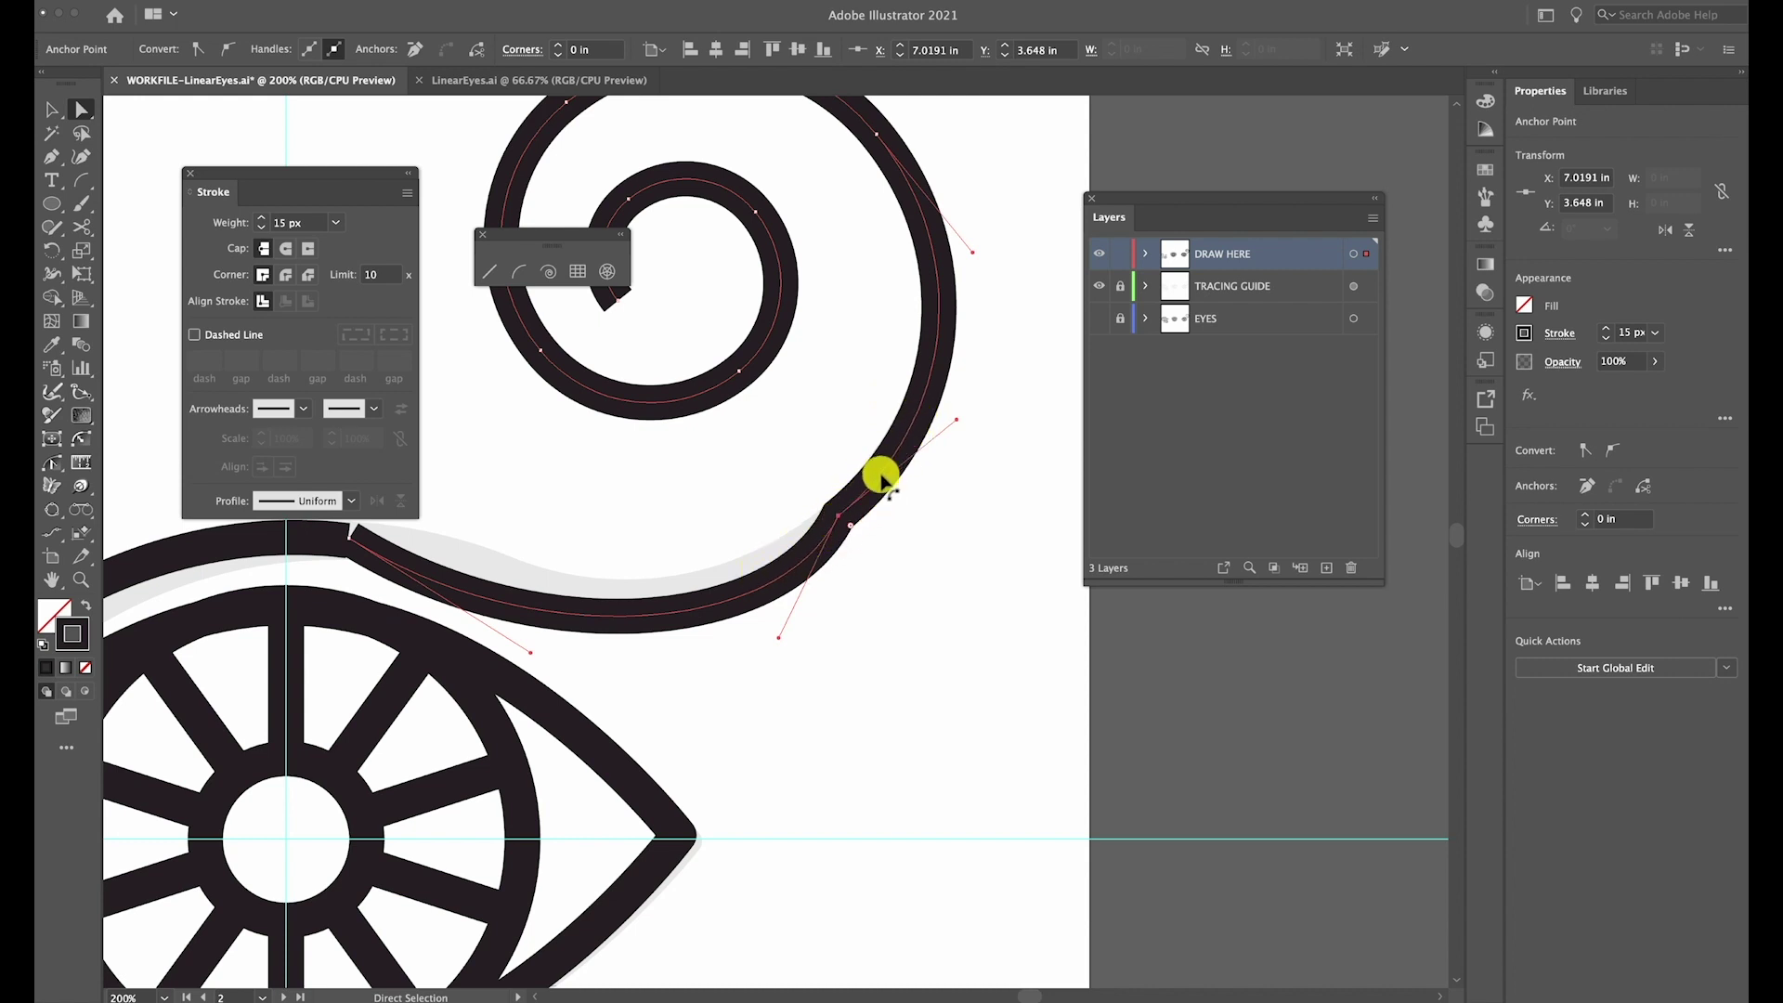
Adjust both direction handles at the arc-spiral joint to smooth it, and shift its anchor about 0.04 in right
{"action": "mouse_move", "coordinate": [855, 493]}
{"action": "left_mouse_down"}
{"action": "mouse_move", "coordinate": [836, 609]}
{"action": "mouse_move", "coordinate": [780, 641]}
{"action": "mouse_move", "coordinate": [756, 627]}
{"action": "left_mouse_up"}
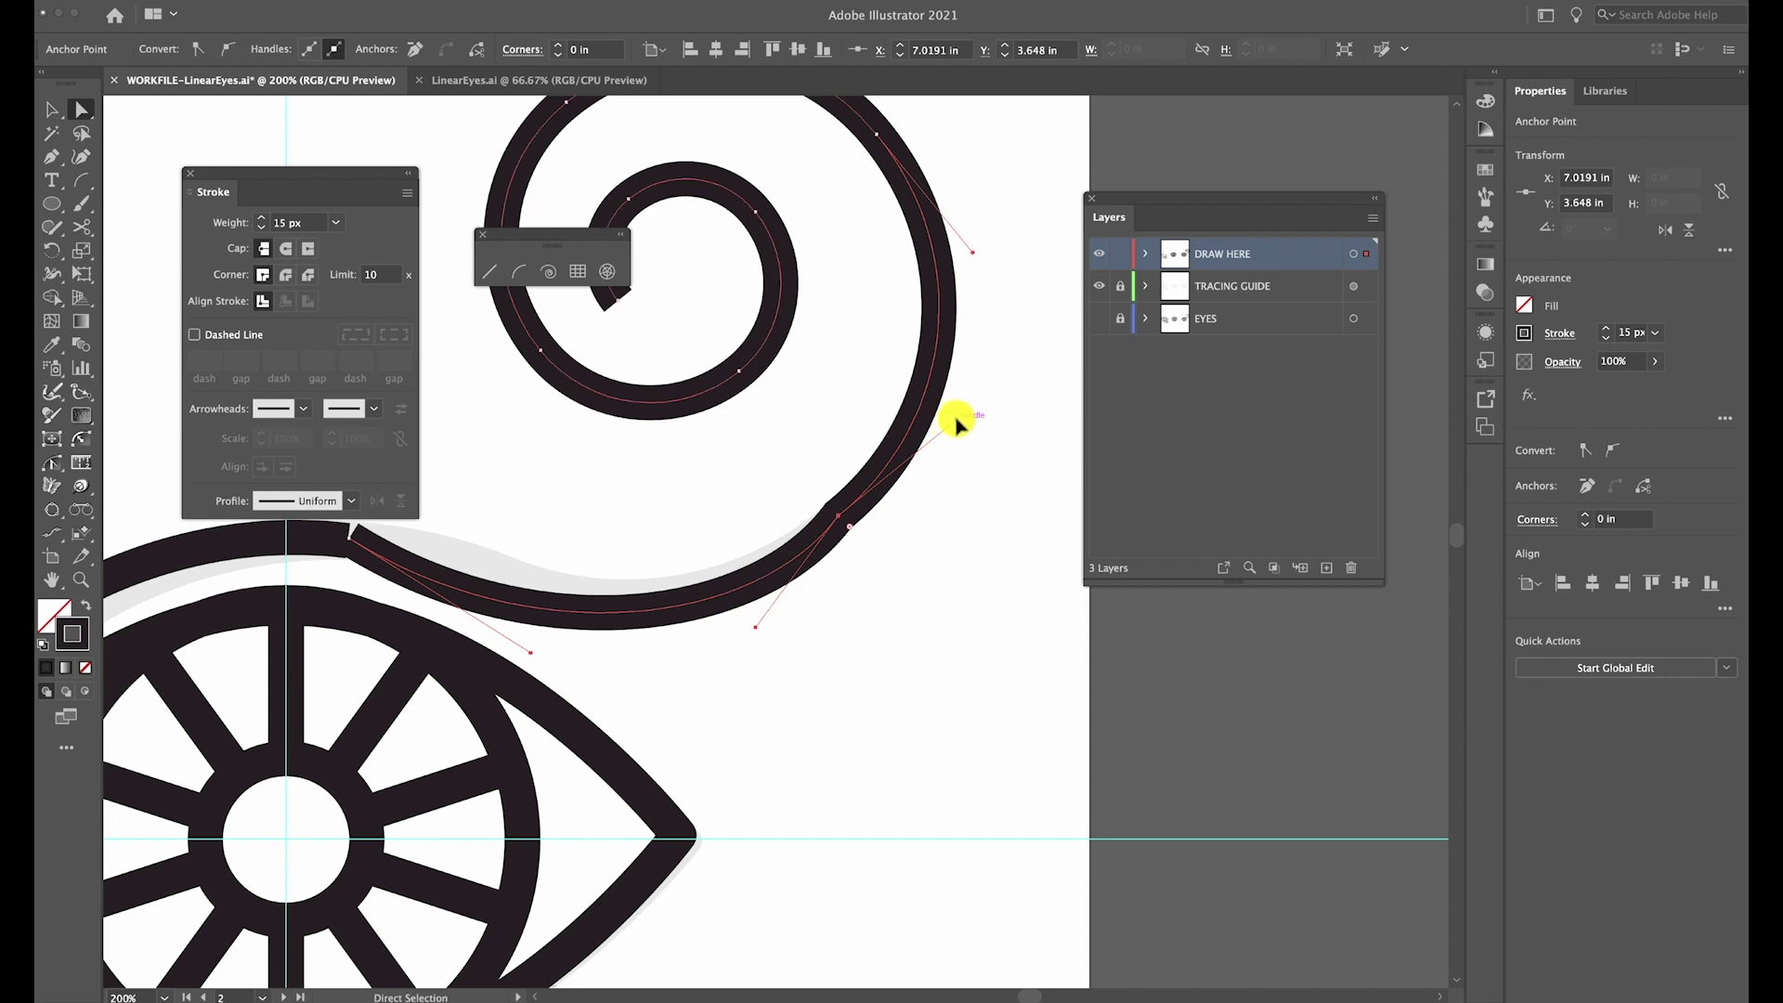
{"action": "left_click_drag", "start_coordinate": [957, 423], "coordinate": [939, 397]}
{"action": "left_click_drag", "start_coordinate": [839, 512], "coordinate": [845, 517]}
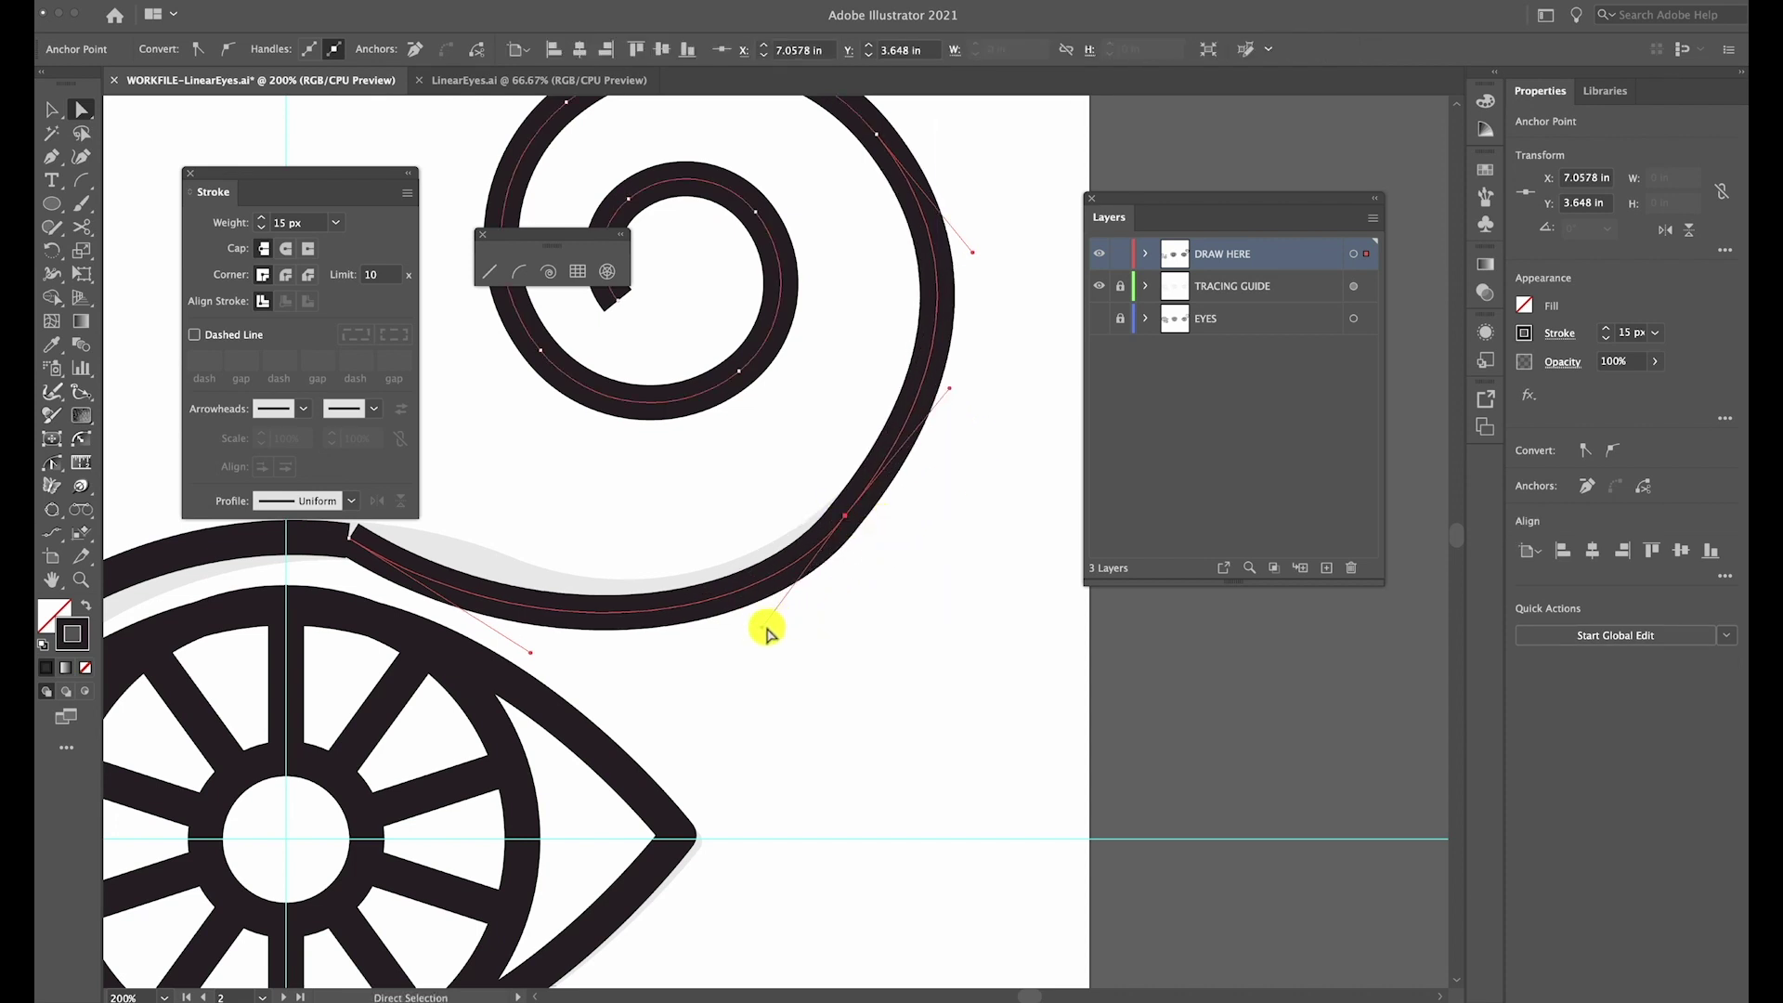
Average the endpoints where the brow arc meets the joined curve on both axes, and join the two paths
{"action": "scroll", "coordinate": [883, 585], "scroll_direction": "left", "scroll_amount": 5}
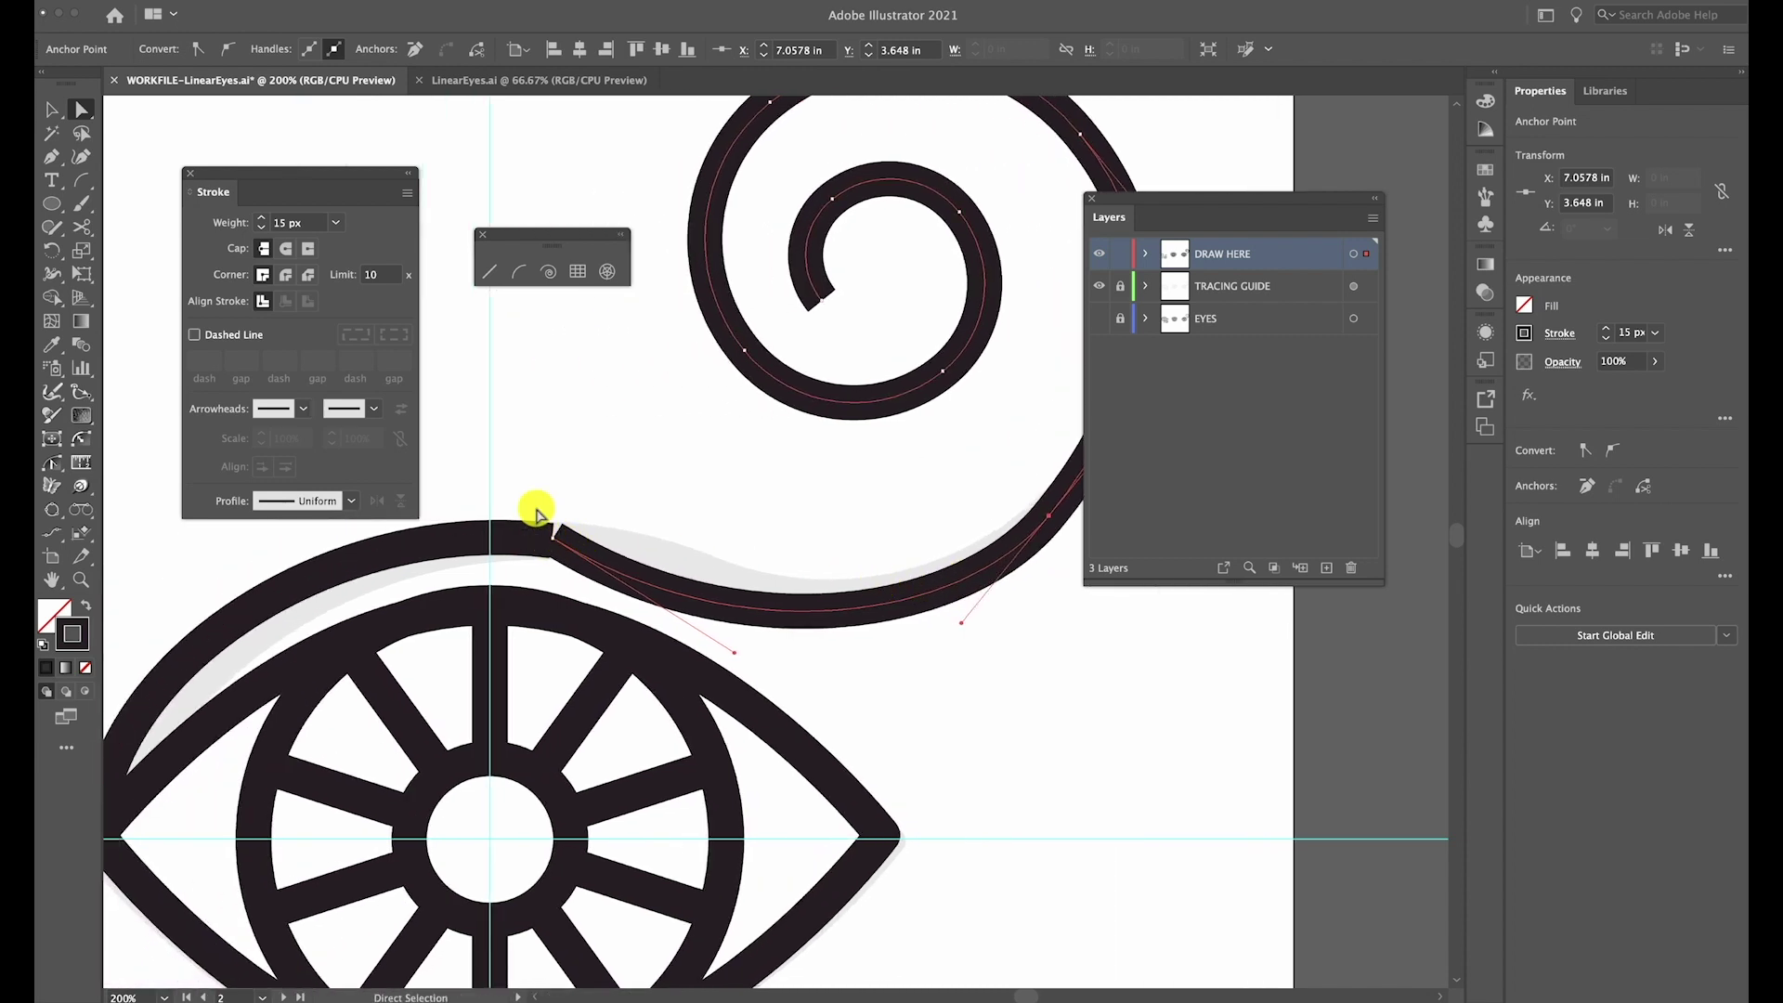
{"action": "left_click_drag", "start_coordinate": [534, 506], "coordinate": [565, 557]}
{"action": "left_click_drag", "start_coordinate": [565, 562], "coordinate": [567, 559]}
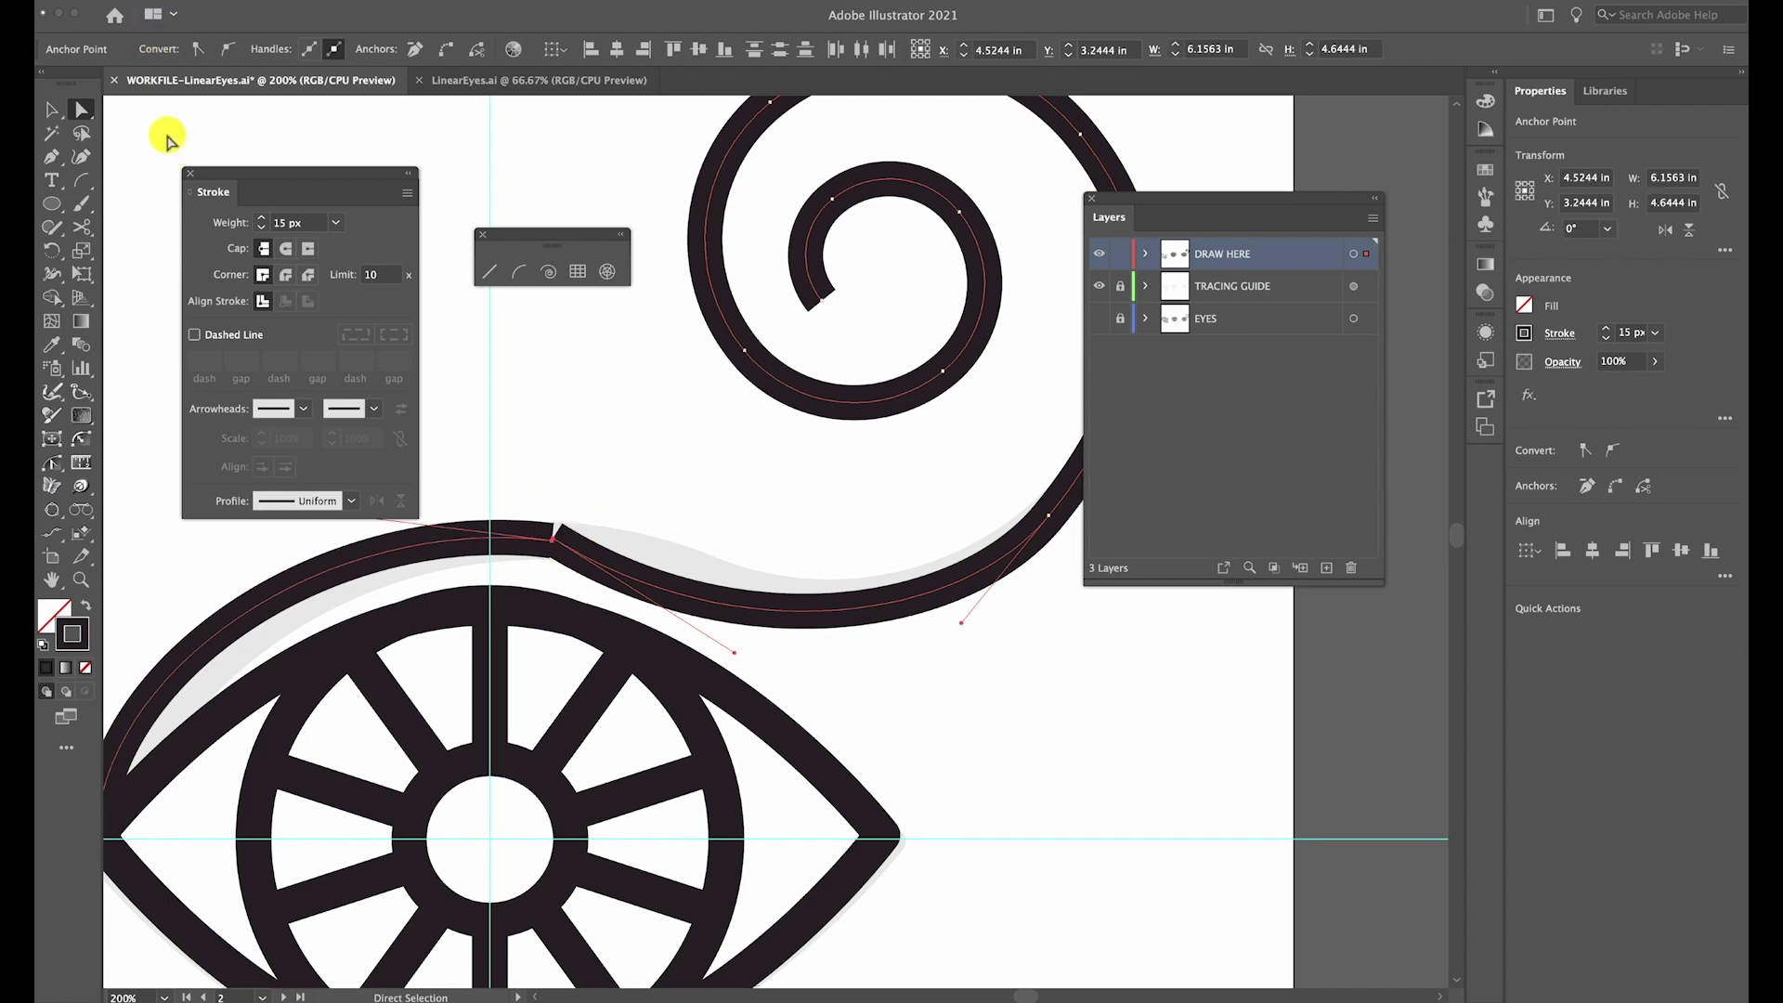
{"action": "left_click", "coordinate": [82, 4]}
{"action": "mouse_move", "coordinate": [179, 425]}
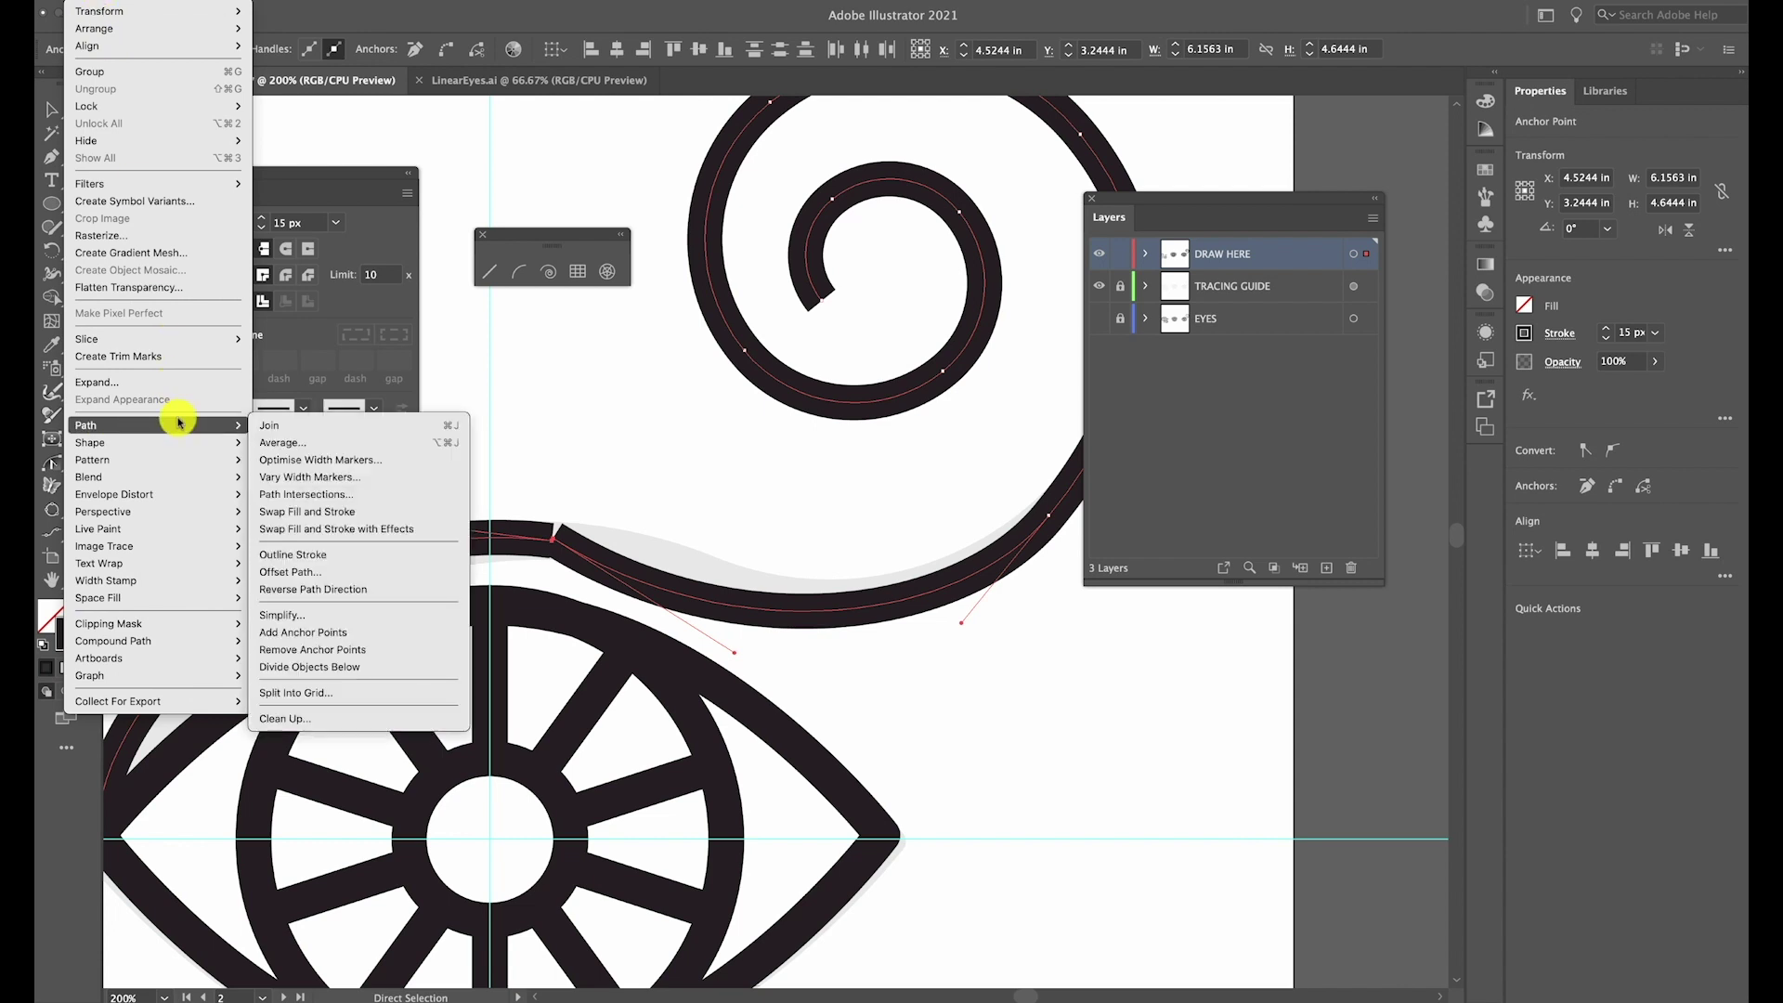
{"action": "left_click", "coordinate": [357, 444]}
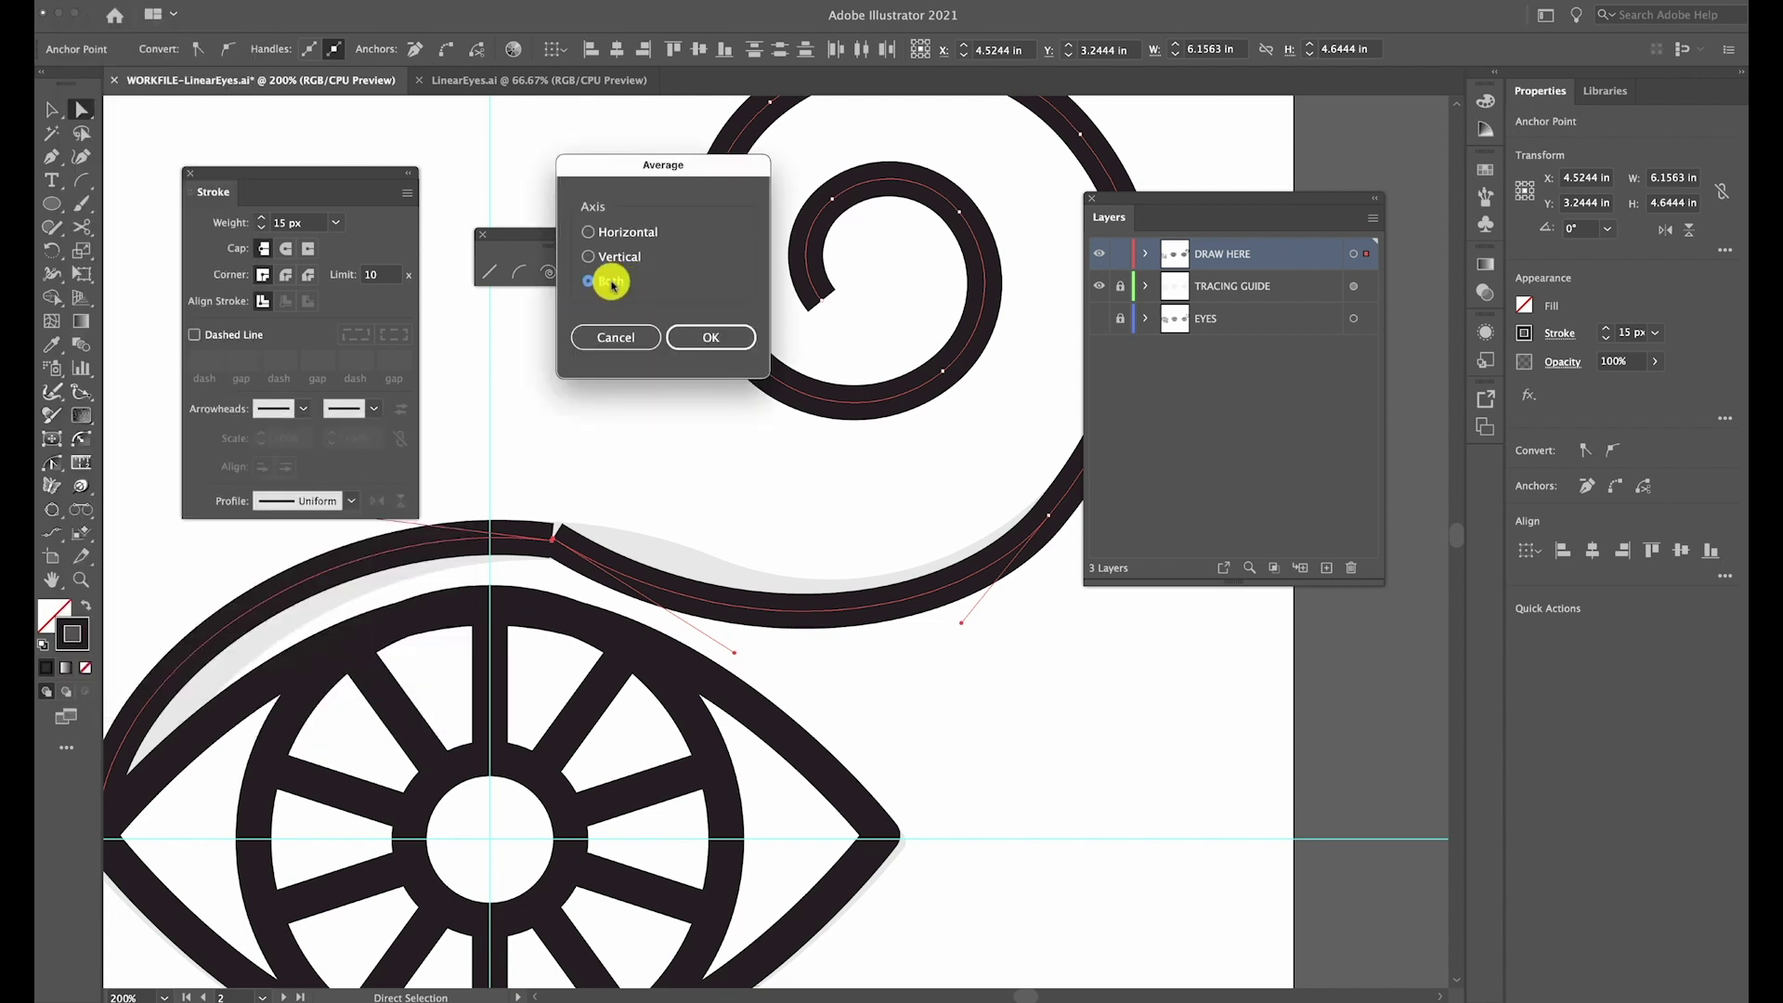
{"action": "left_click", "coordinate": [714, 340]}
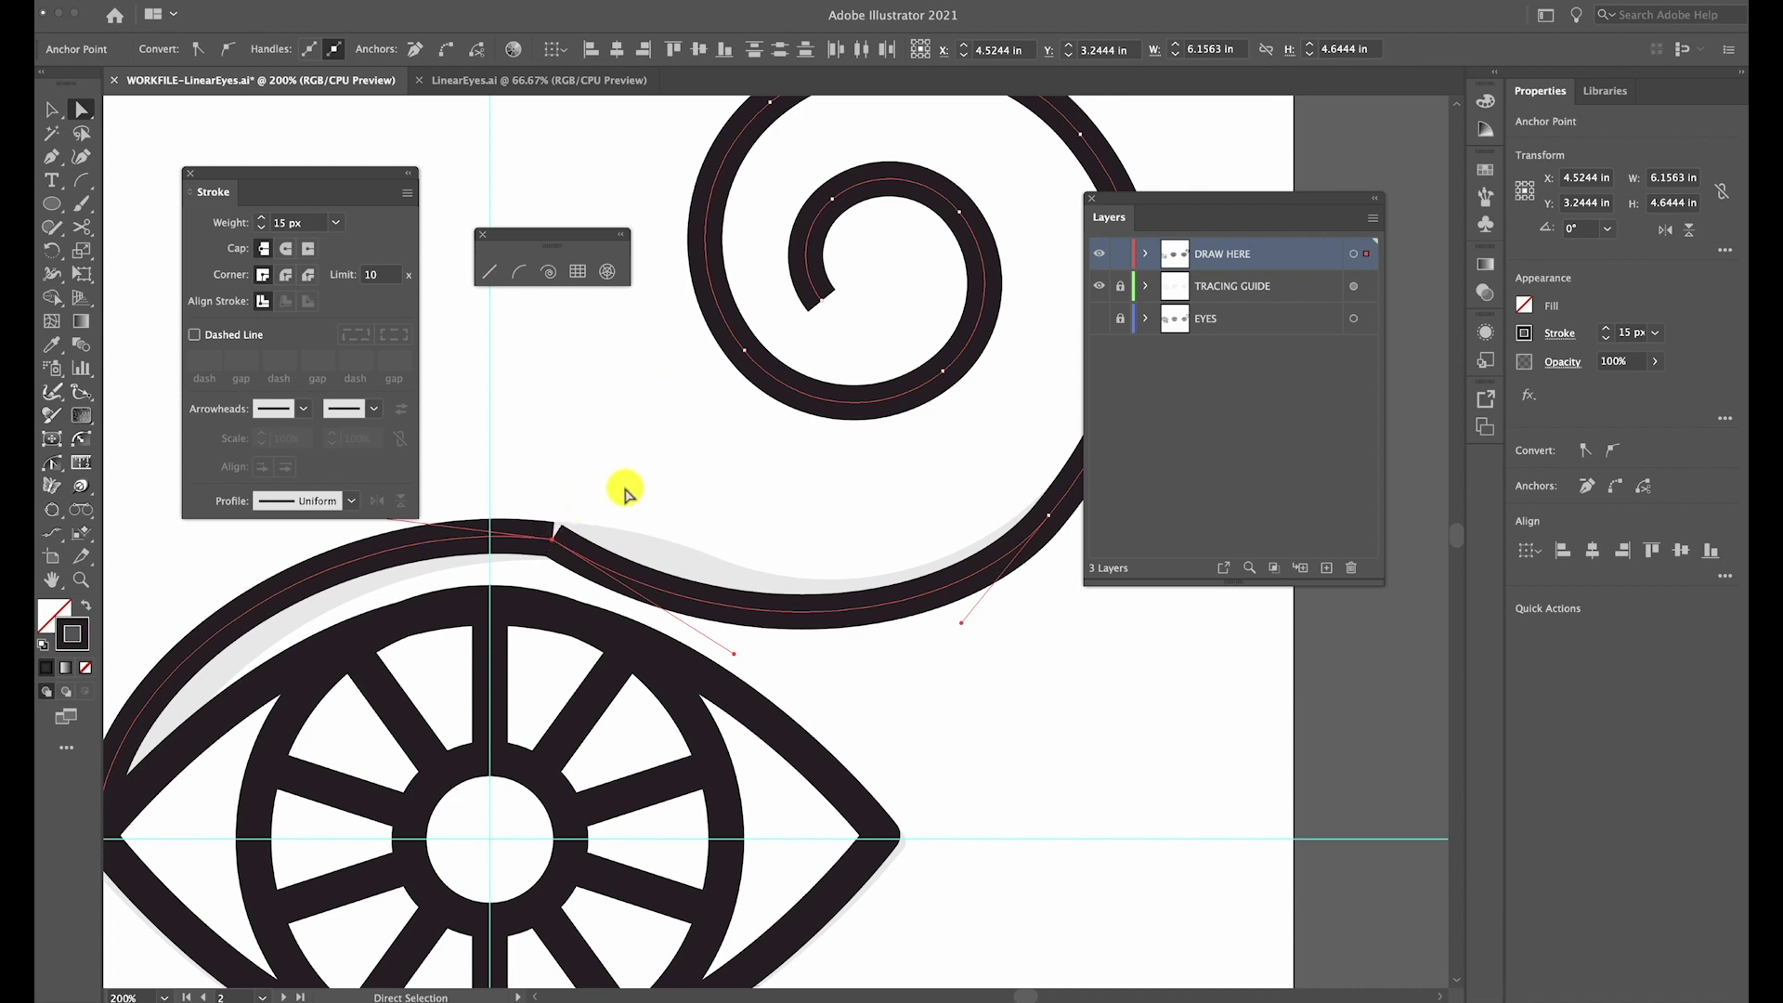
{"action": "key", "text": "ctrl+j"}
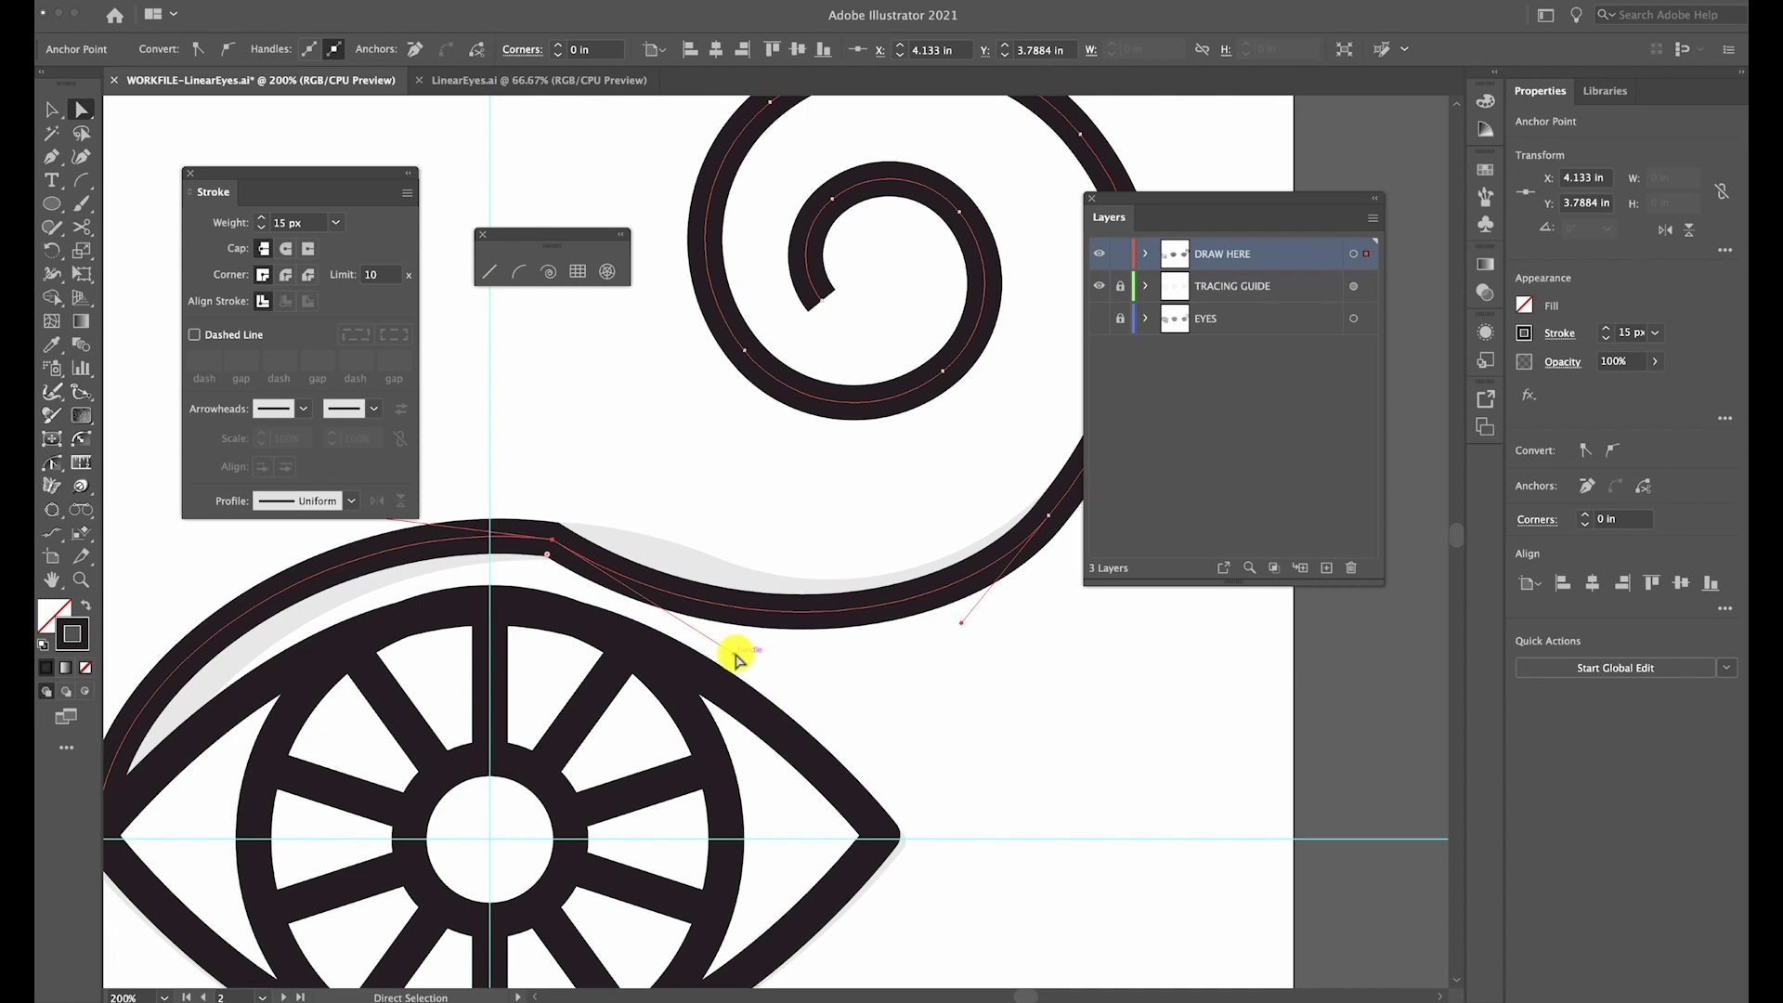
Reshape the handles at the brow joint and below the spiral so the connecting curve flows smoothly along the traced brow
{"action": "left_click_drag", "start_coordinate": [735, 655], "coordinate": [763, 580]}
{"action": "scroll", "coordinate": [852, 642], "scroll_direction": "left", "scroll_amount": 1}
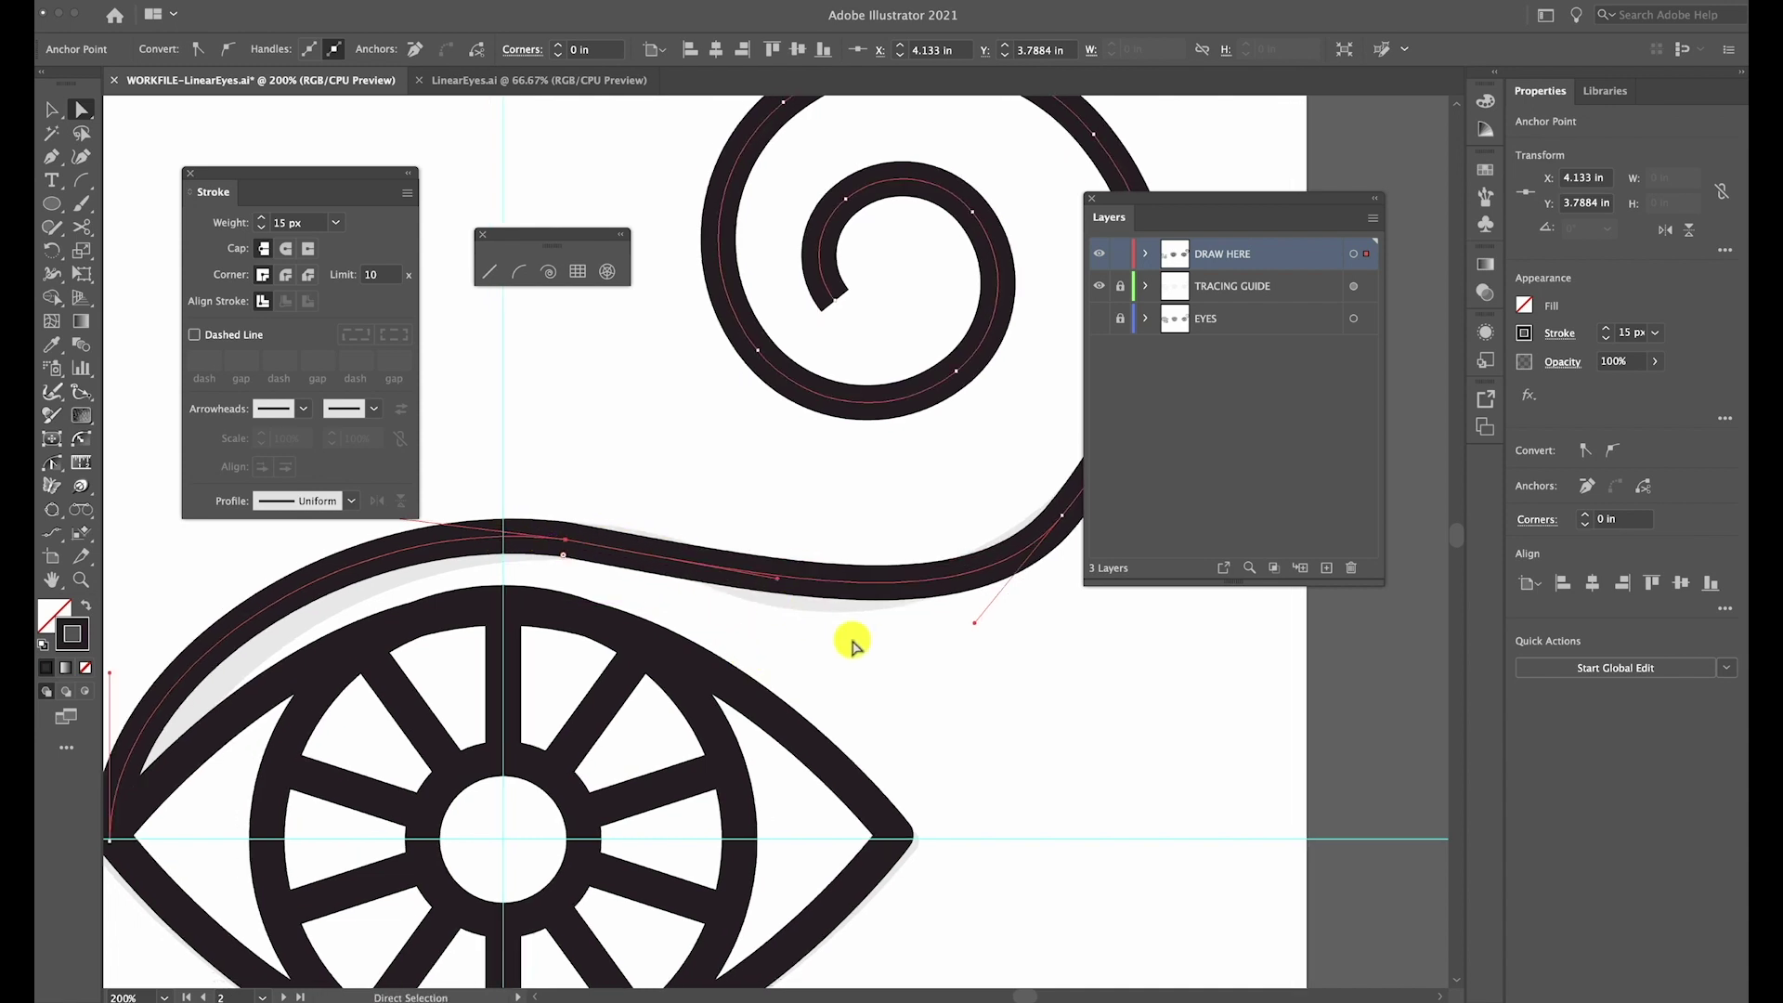
{"action": "scroll", "coordinate": [853, 643], "scroll_direction": "left", "scroll_amount": 5}
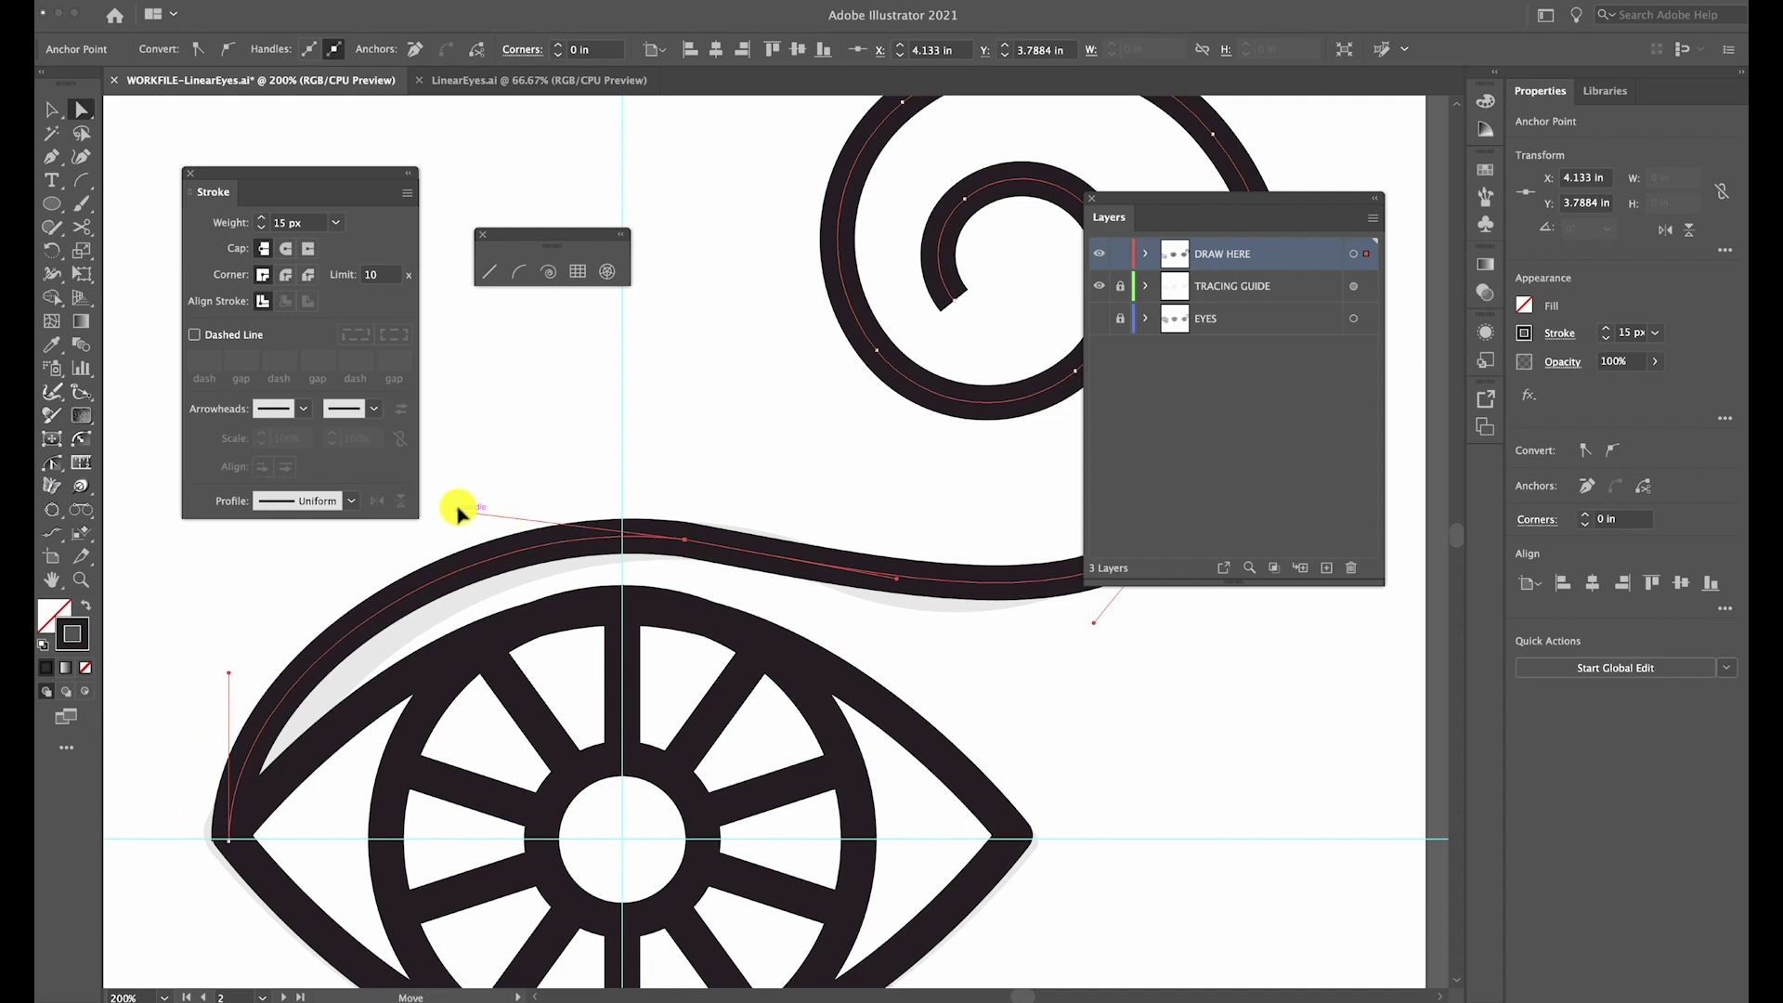
{"action": "key", "text": "ctrl+minus"}
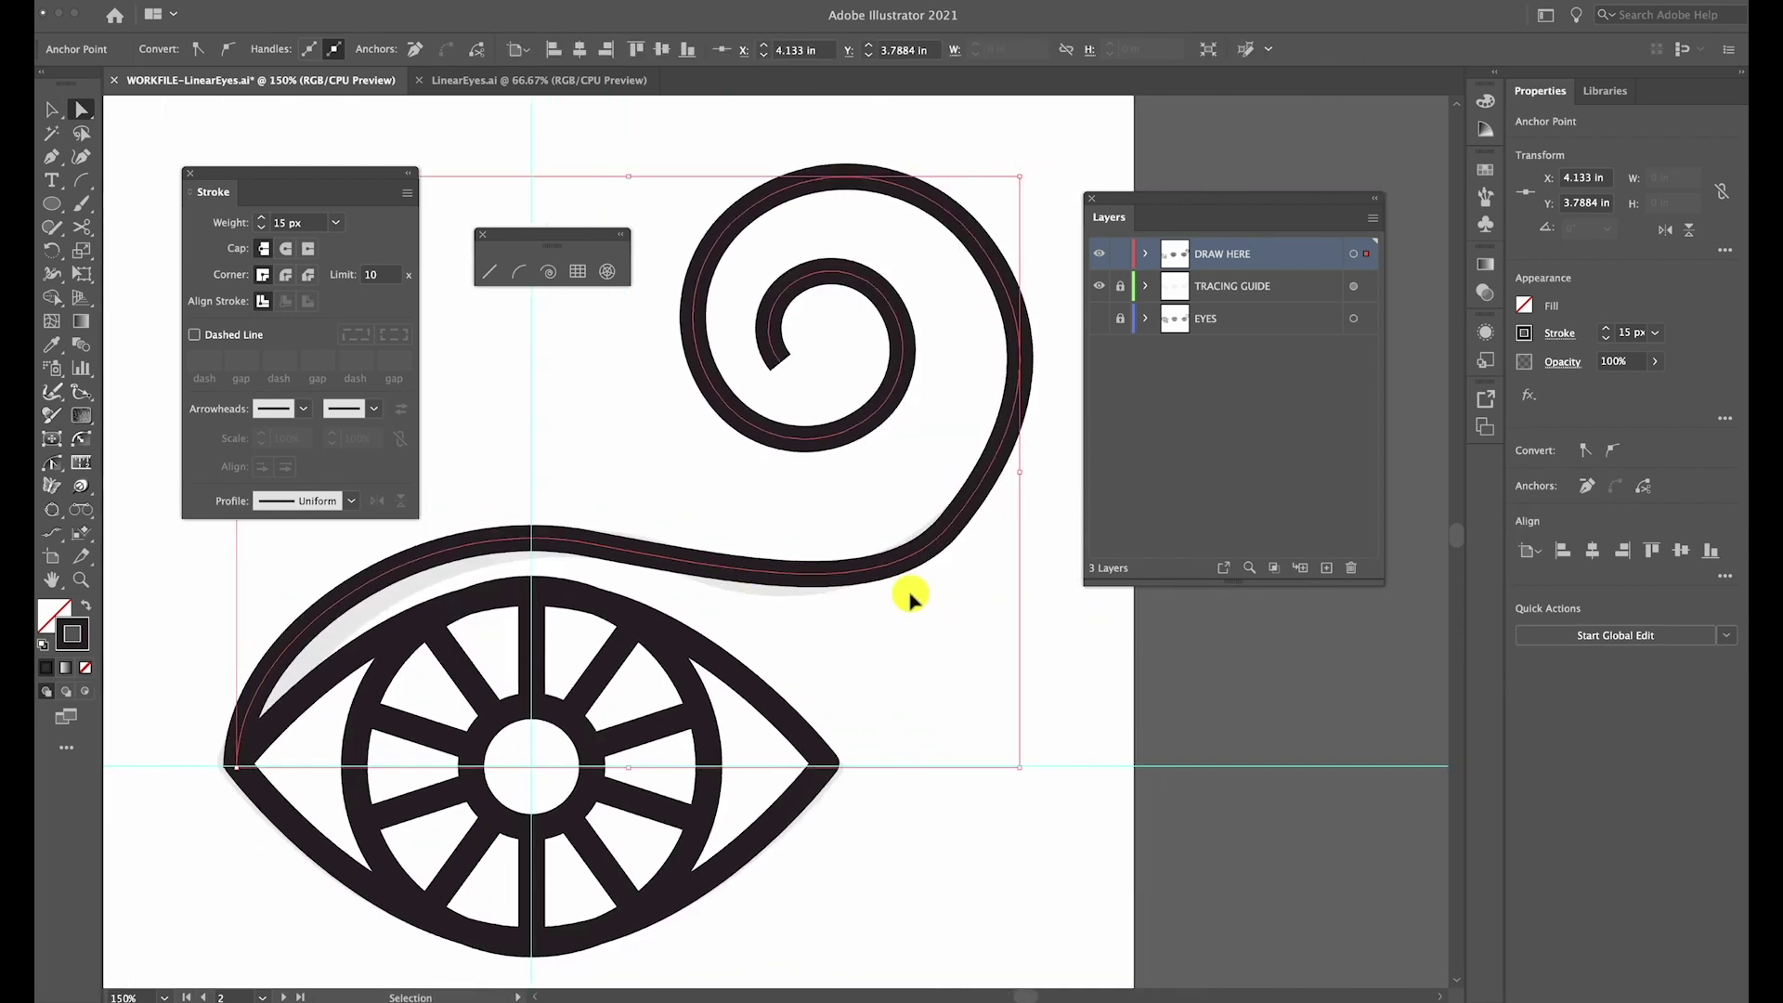
{"action": "key", "text": "ctrl+minus"}
{"action": "scroll", "coordinate": [913, 591], "scroll_direction": "right", "scroll_amount": 3}
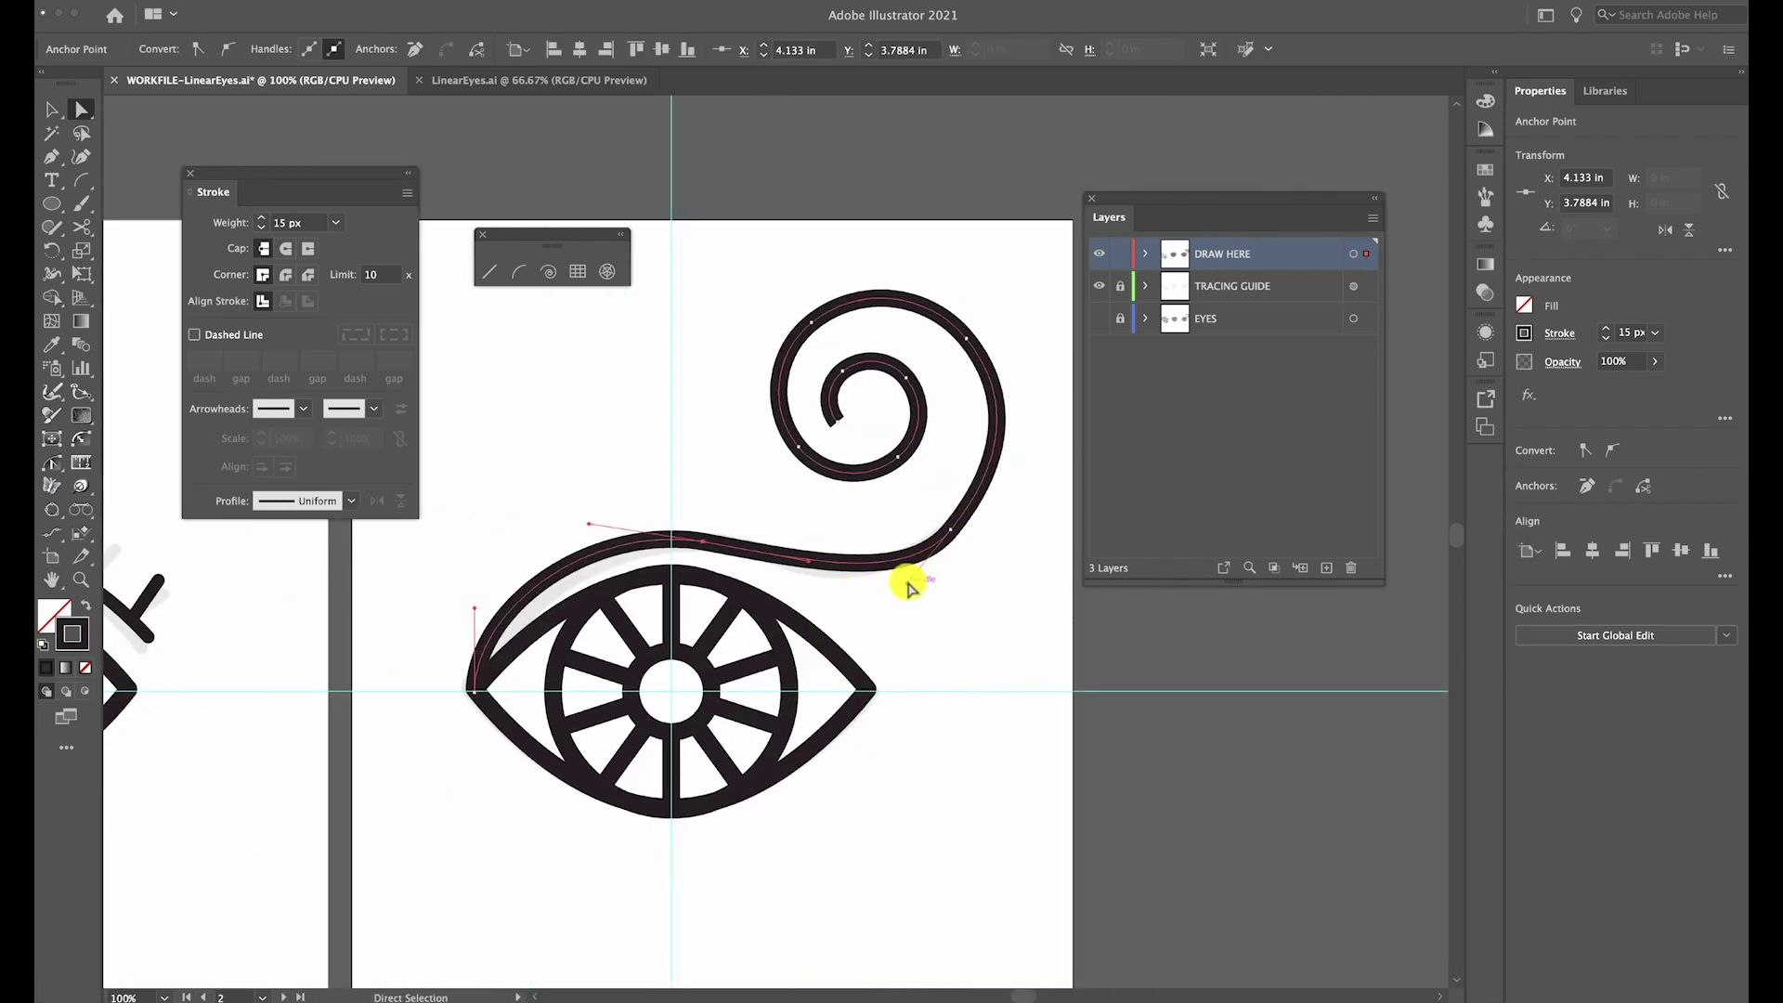
{"action": "left_click_drag", "start_coordinate": [908, 584], "coordinate": [873, 589]}
{"action": "left_click", "coordinate": [987, 542]}
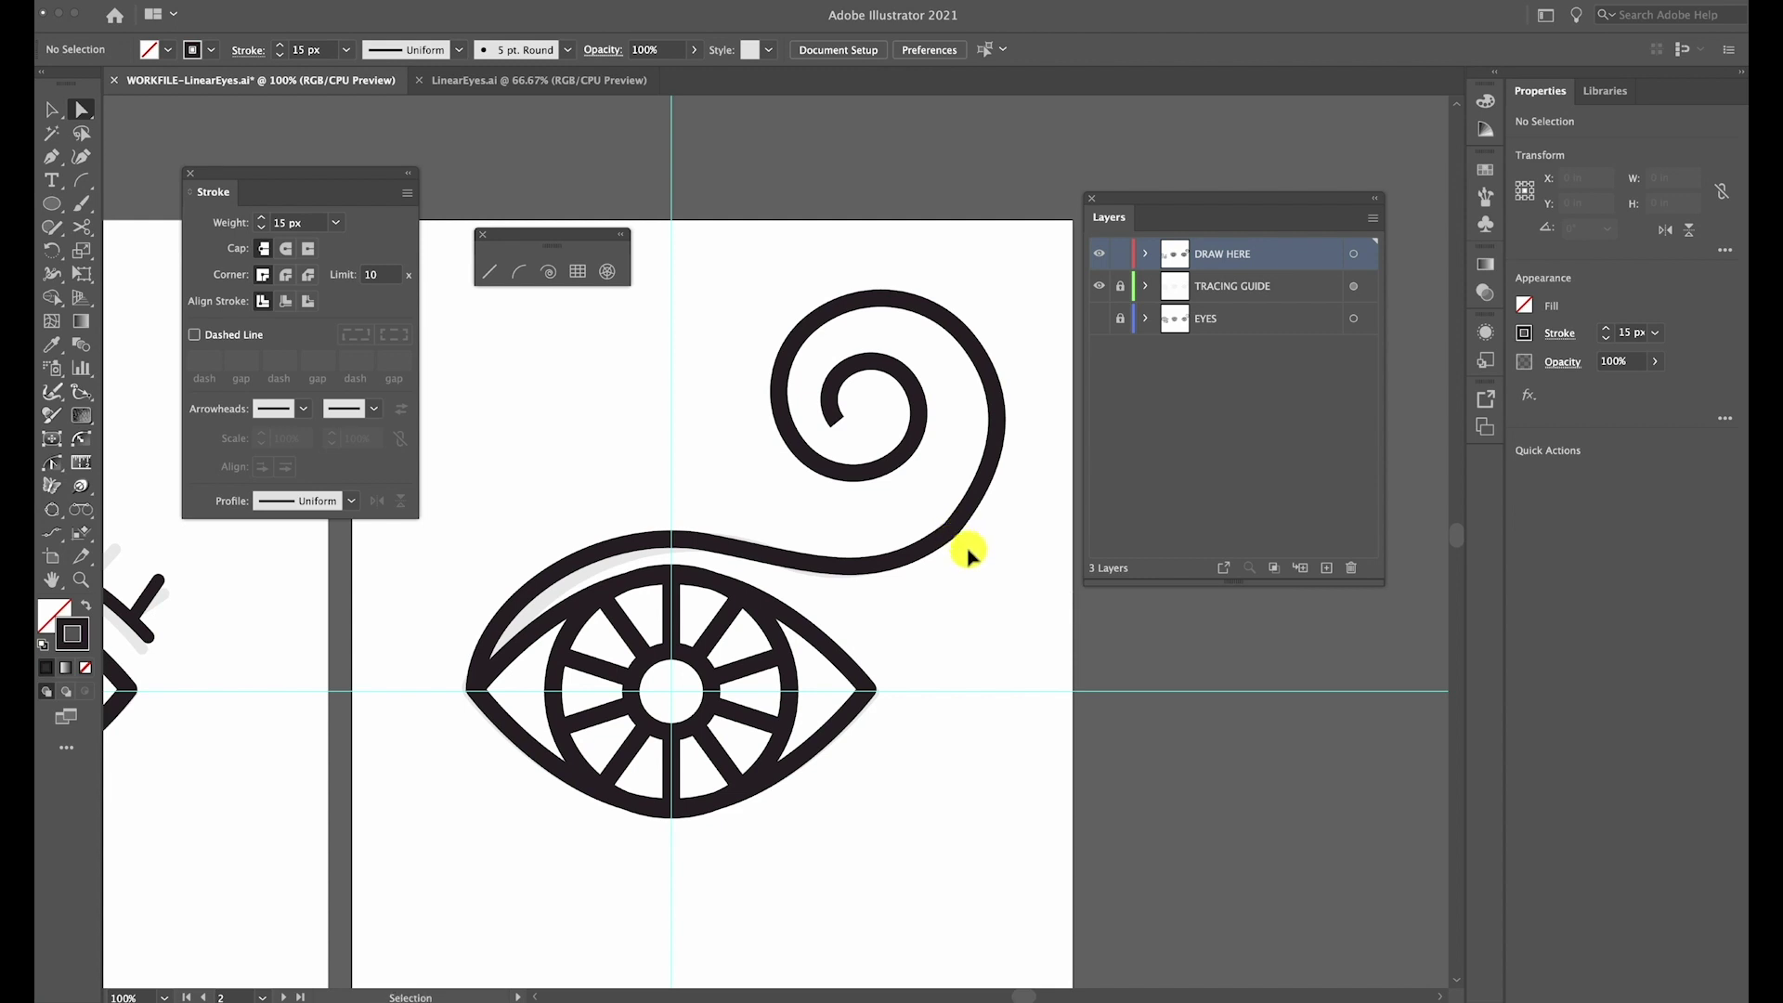
Compare the paths in Outline view, and adjust the upper handle at the spiral joint to round the curl's lower bend
{"action": "key", "text": "ctrl+y"}
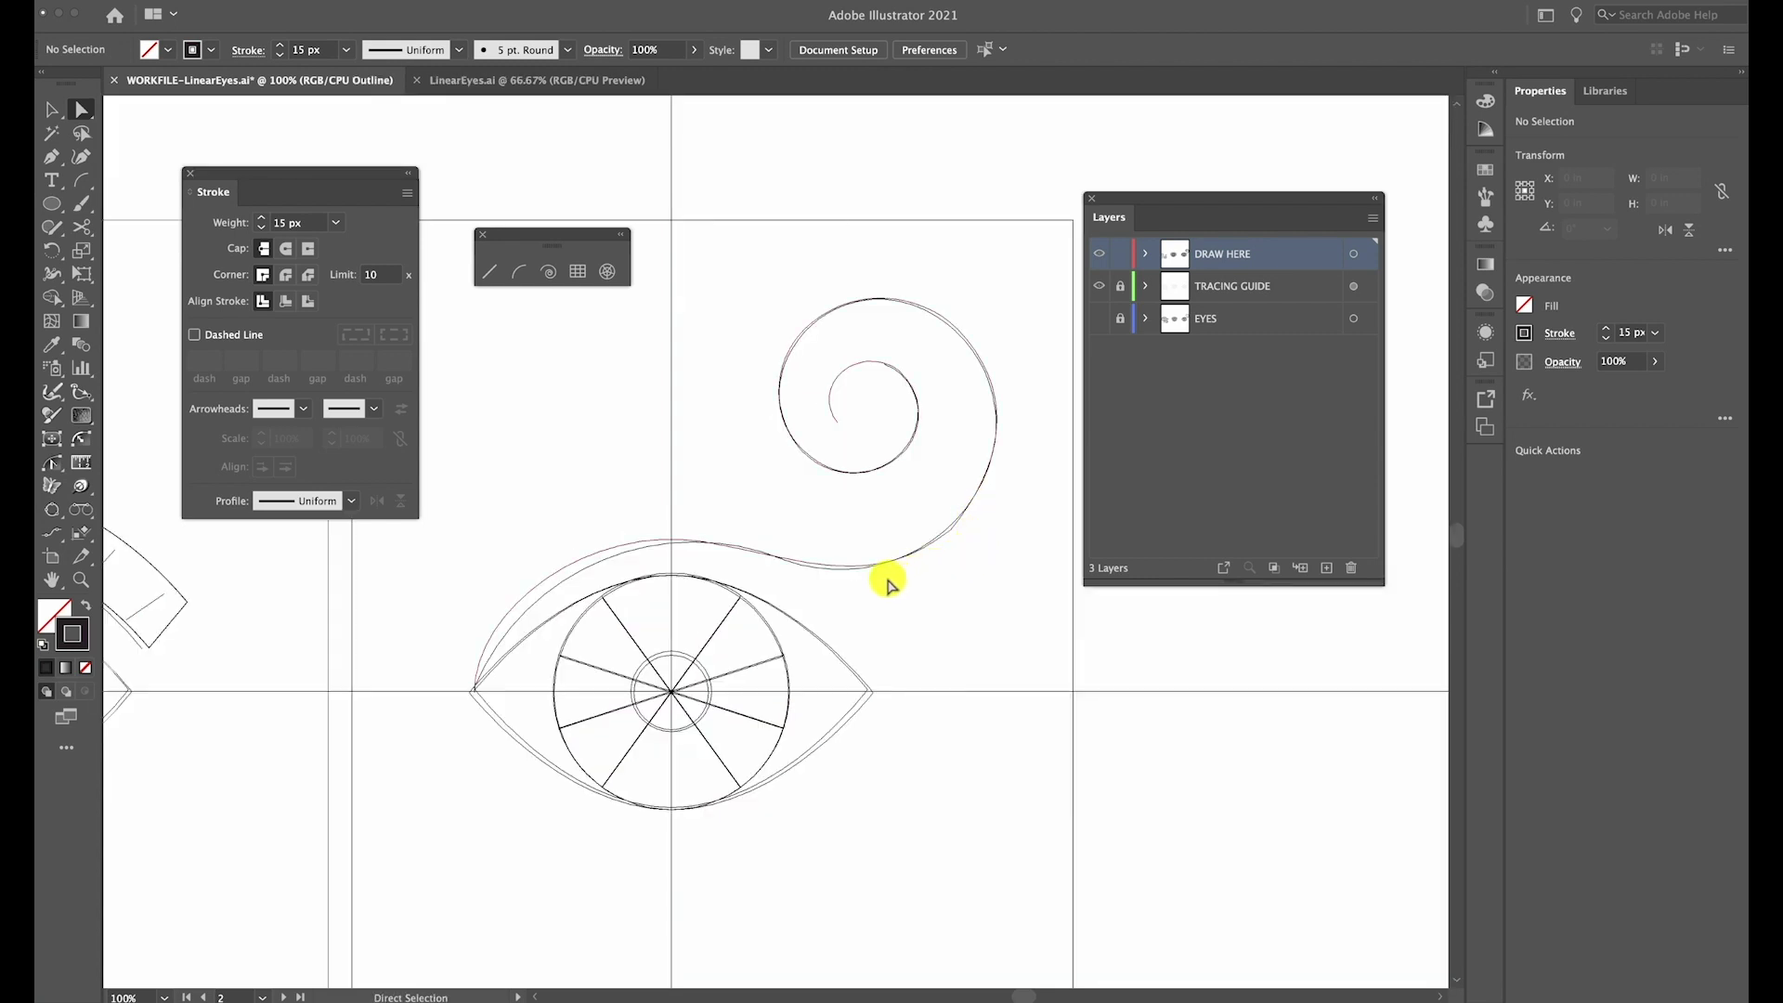
{"action": "left_click", "coordinate": [617, 548]}
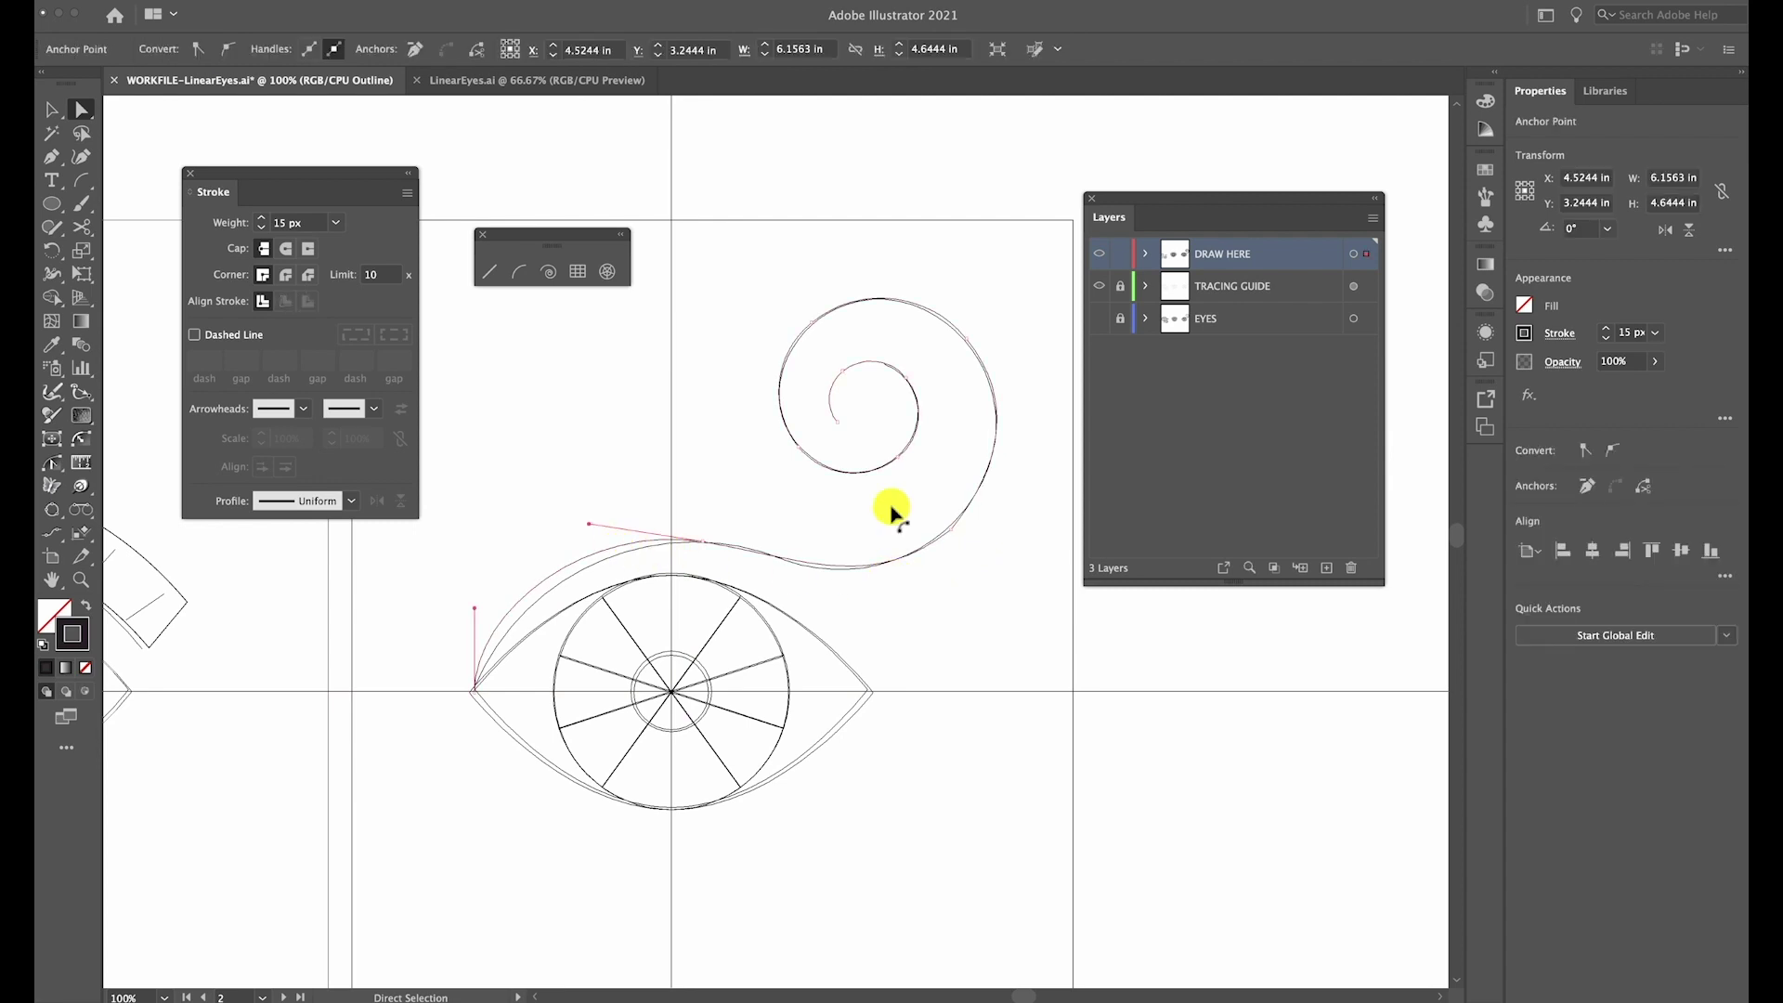
{"action": "left_click", "coordinate": [982, 544]}
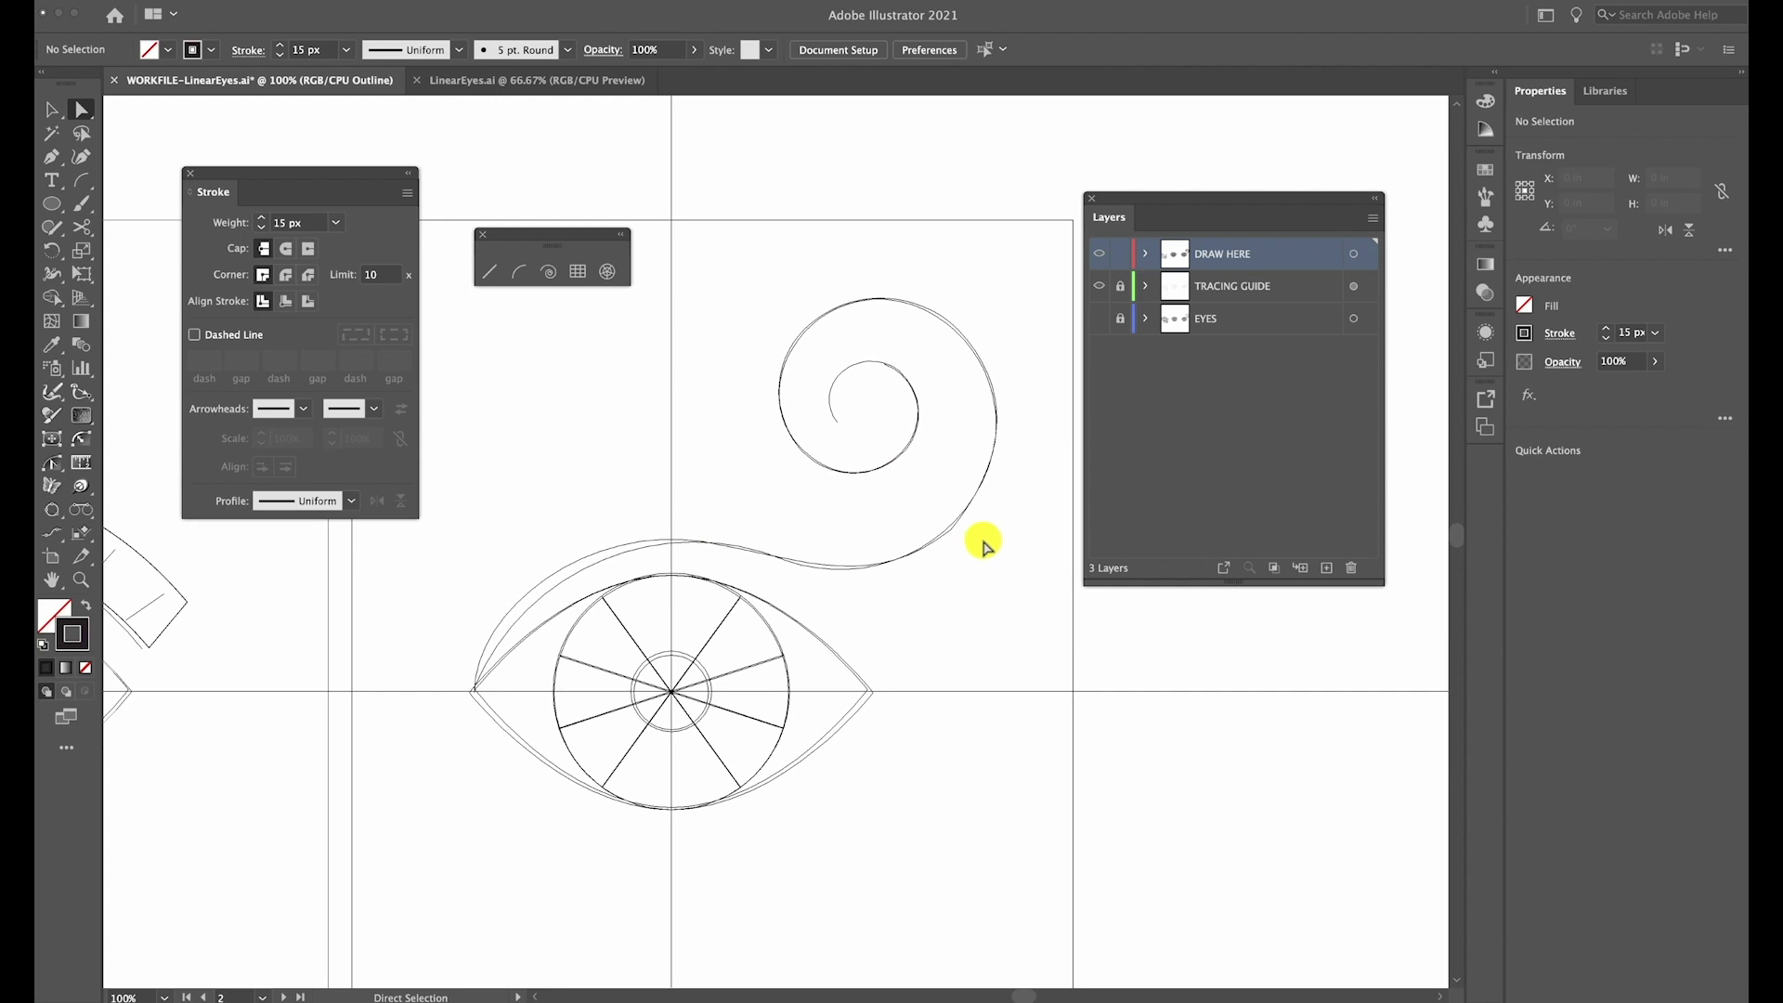
{"action": "key", "text": "ctrl+y"}
{"action": "left_click", "coordinate": [951, 528]}
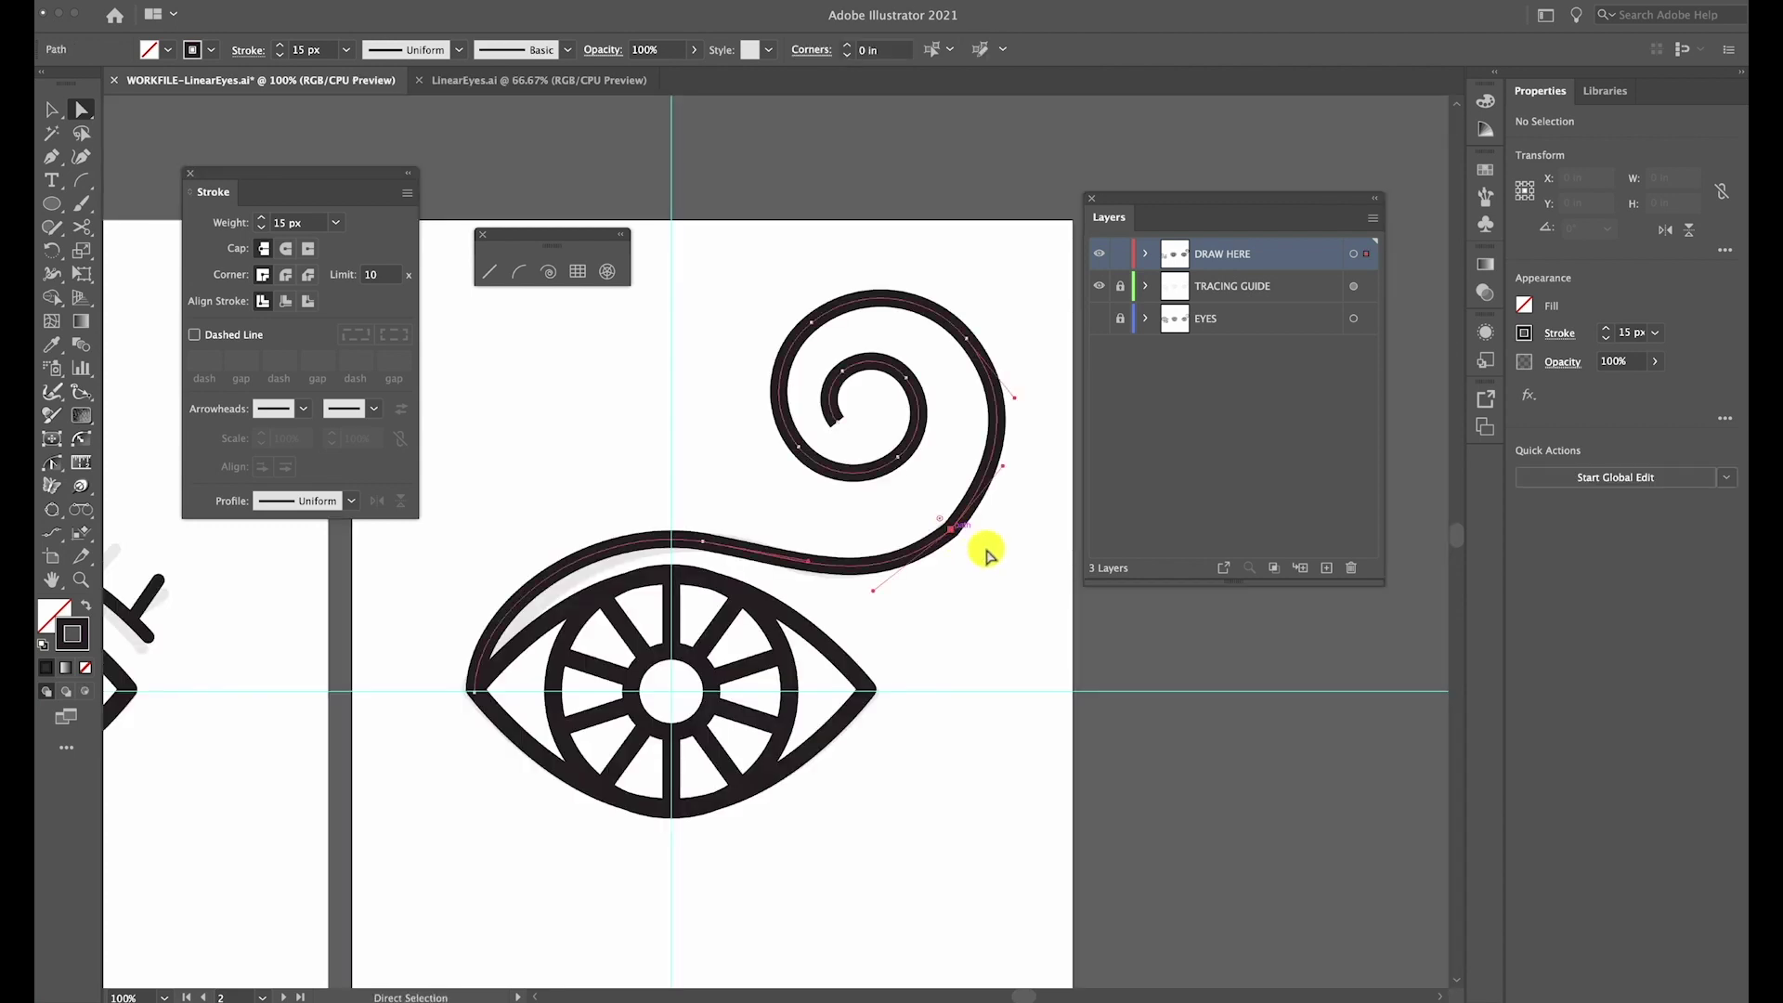
{"action": "left_click", "coordinate": [986, 552]}
{"action": "left_click_drag", "start_coordinate": [1005, 471], "coordinate": [1007, 470]}
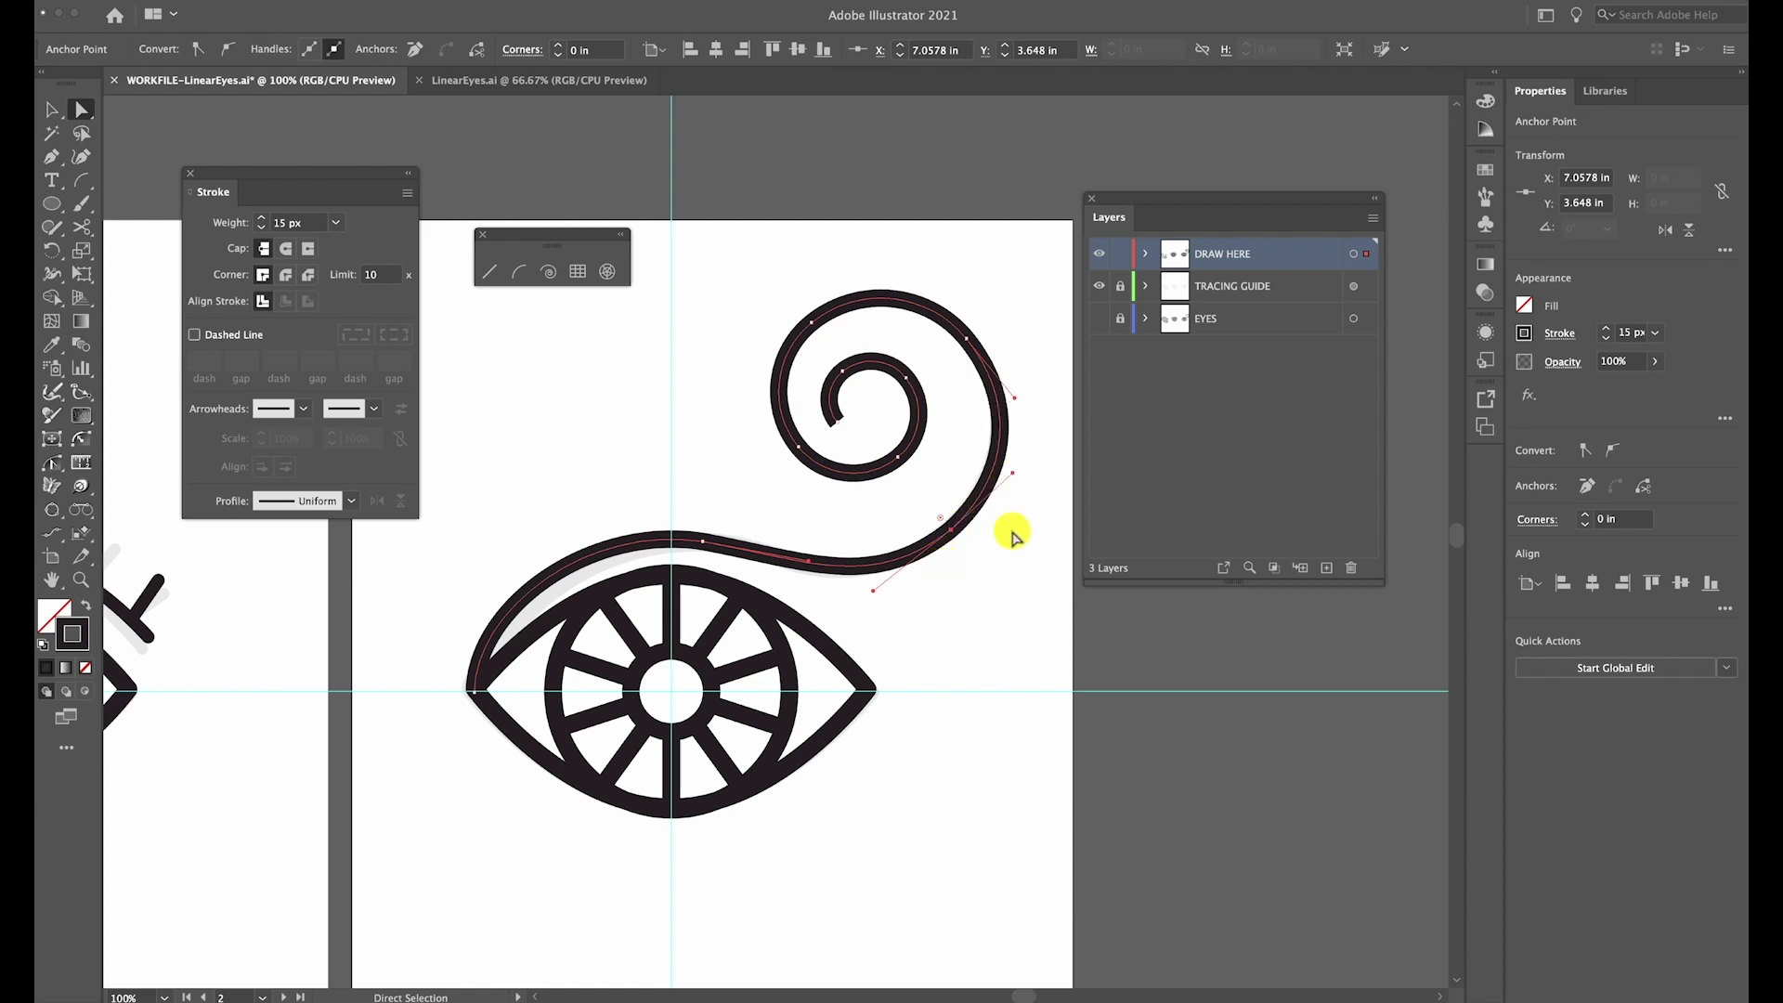
{"action": "left_click", "coordinate": [981, 558]}
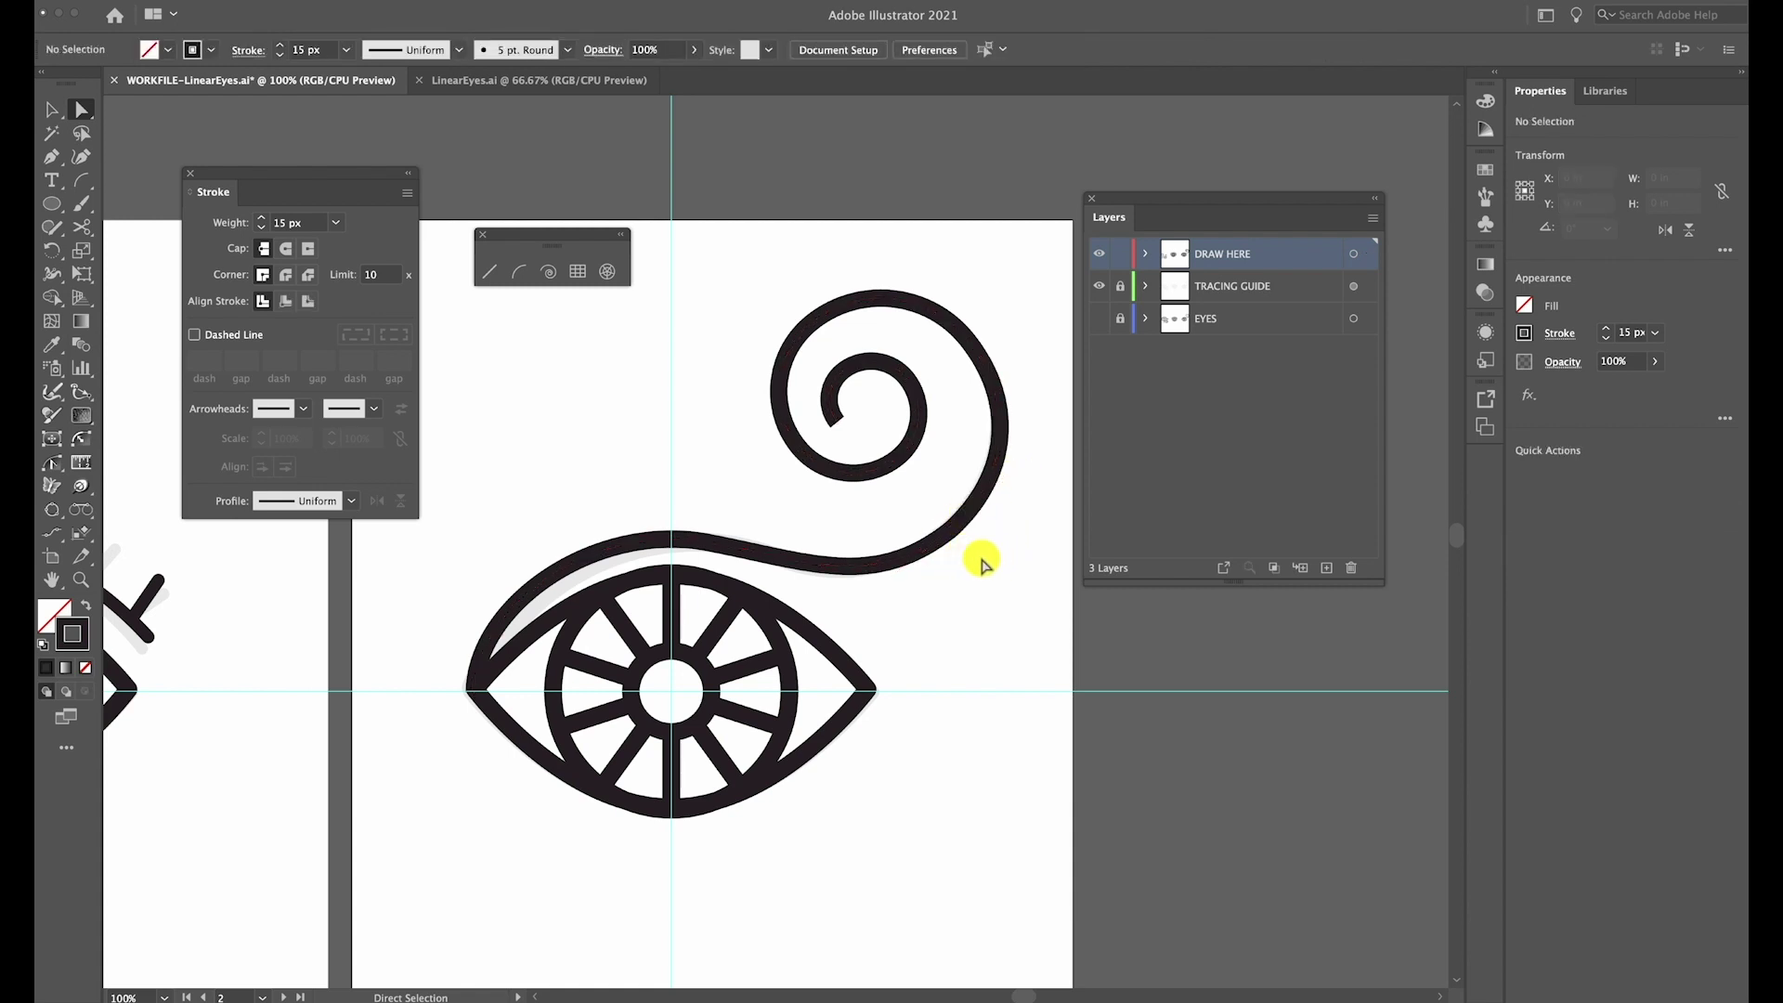
Hide and reshow the DRAW HERE layer to examine the line thickness of the traced brow and curl
{"action": "left_click", "coordinate": [1099, 253]}
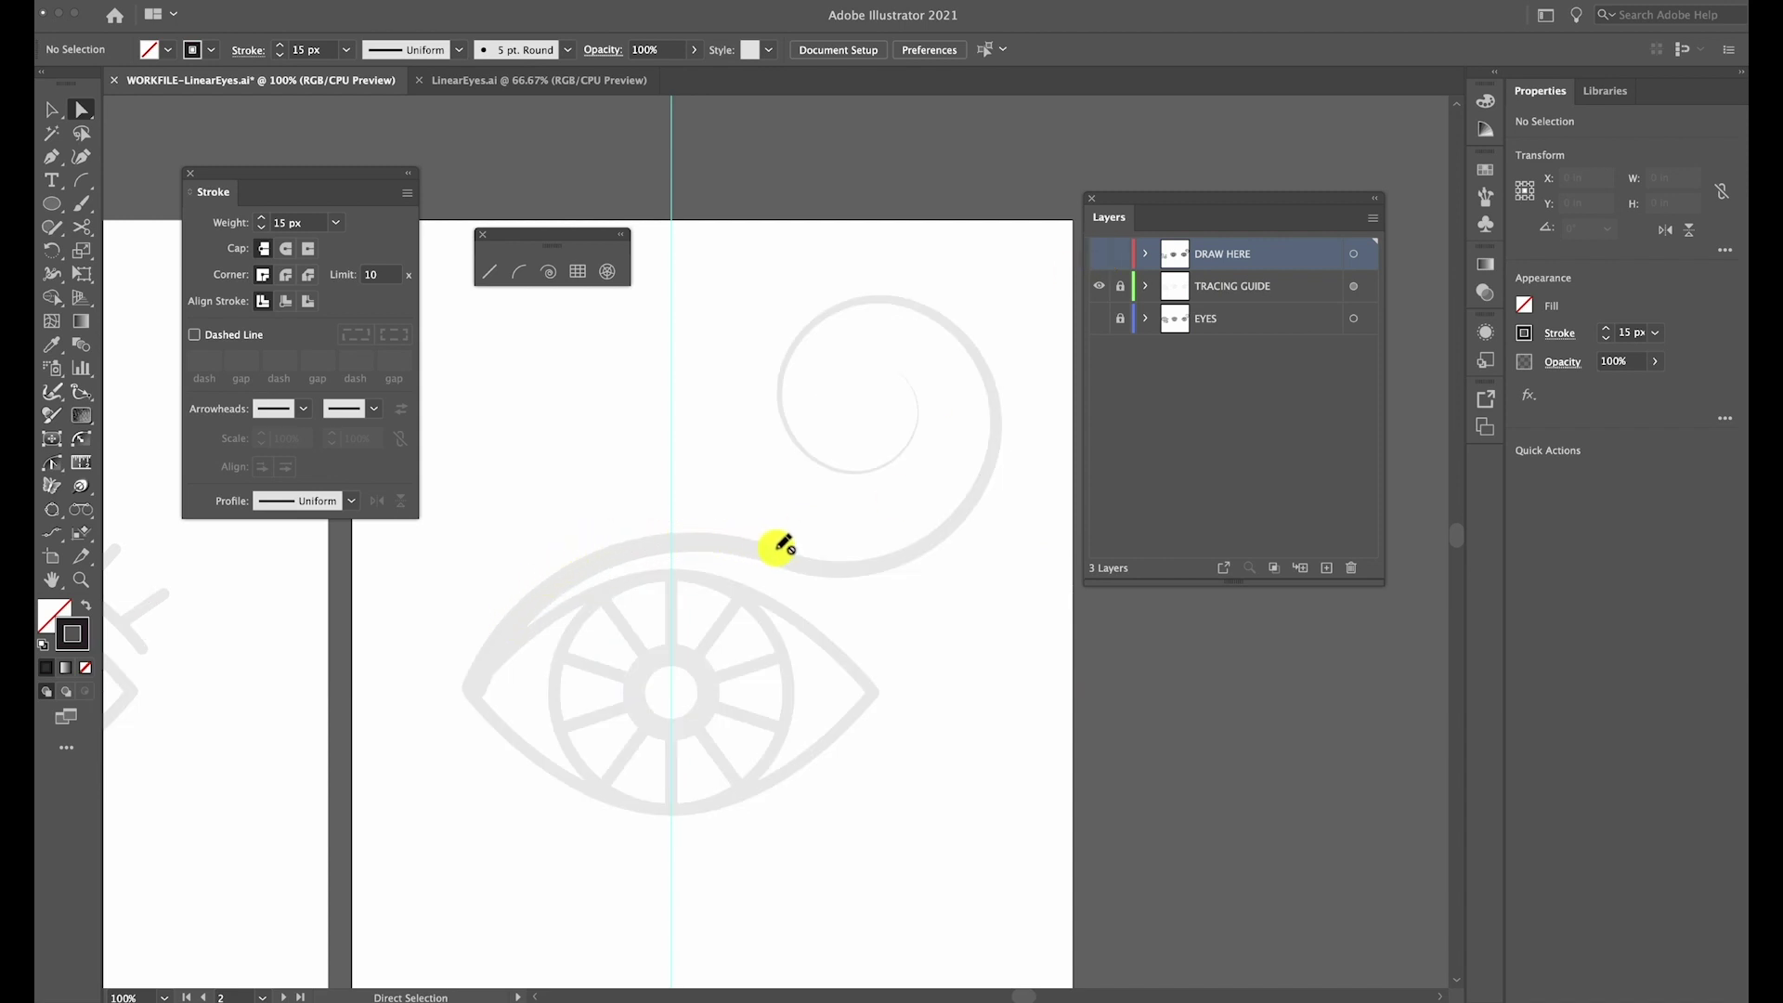
{"action": "left_click", "coordinate": [1098, 253]}
{"action": "key", "text": "v"}
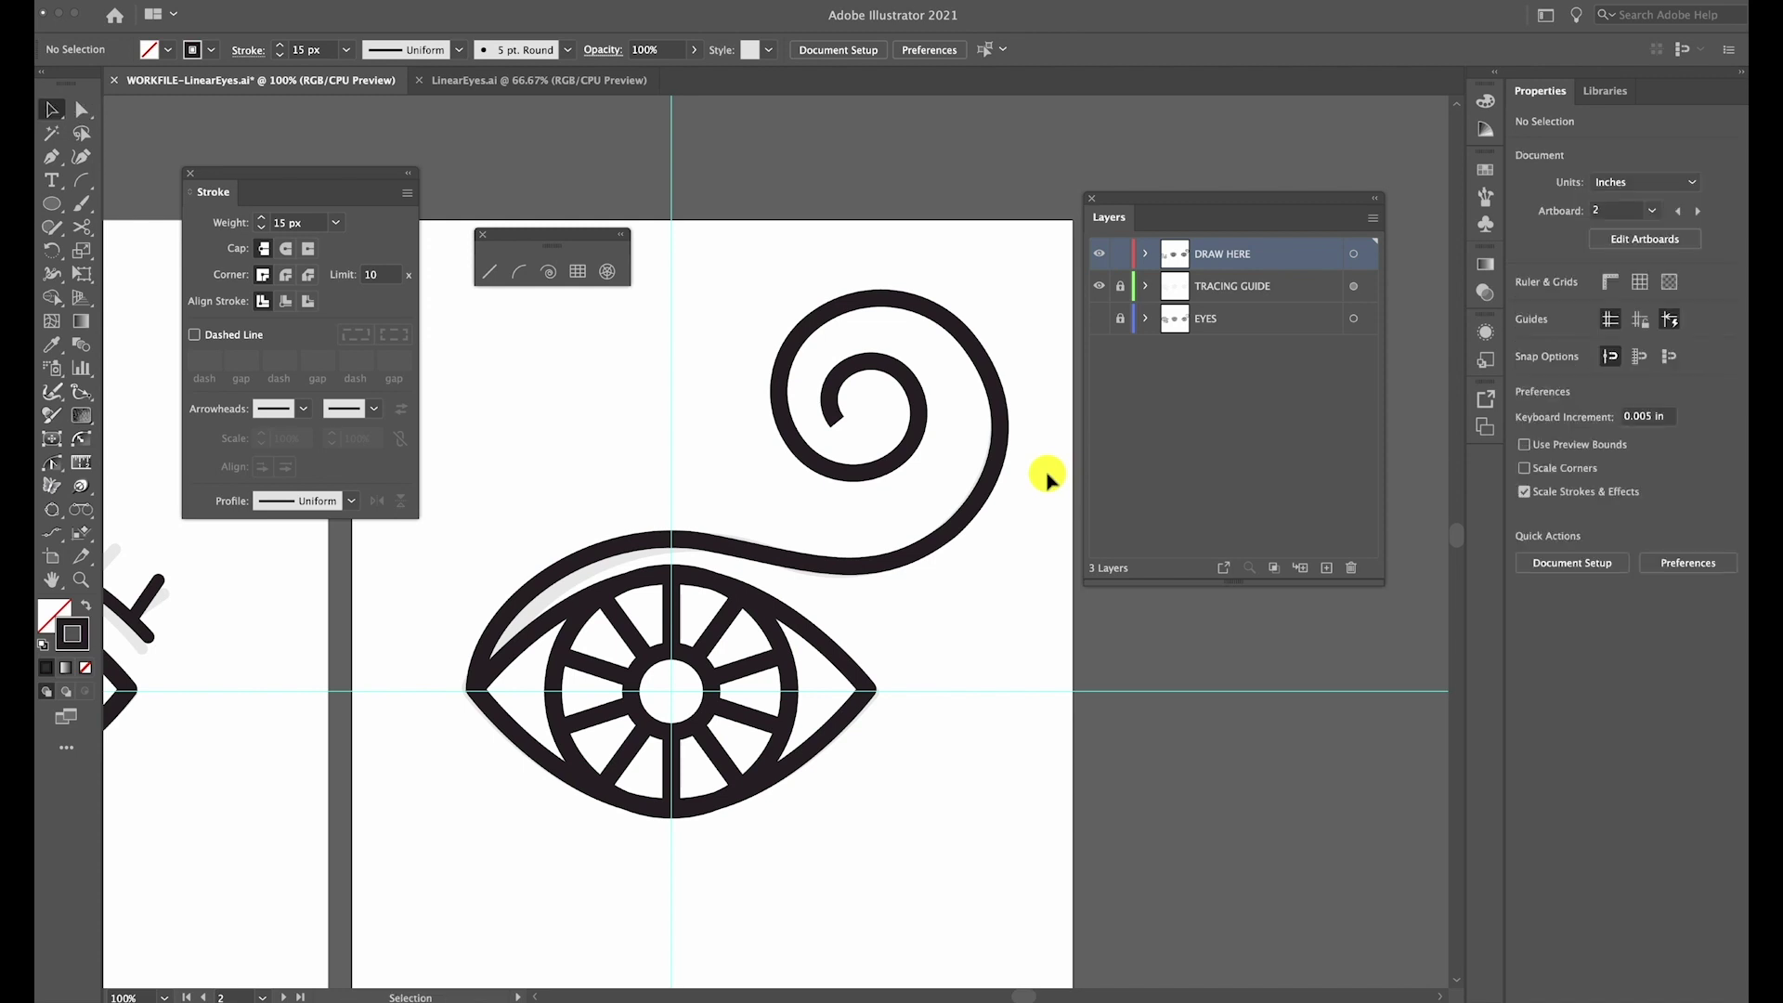
Keep the Basic brush on the joined brow curl path and apply the triangular tapered width profile to its stroke
{"action": "left_click", "coordinate": [983, 499]}
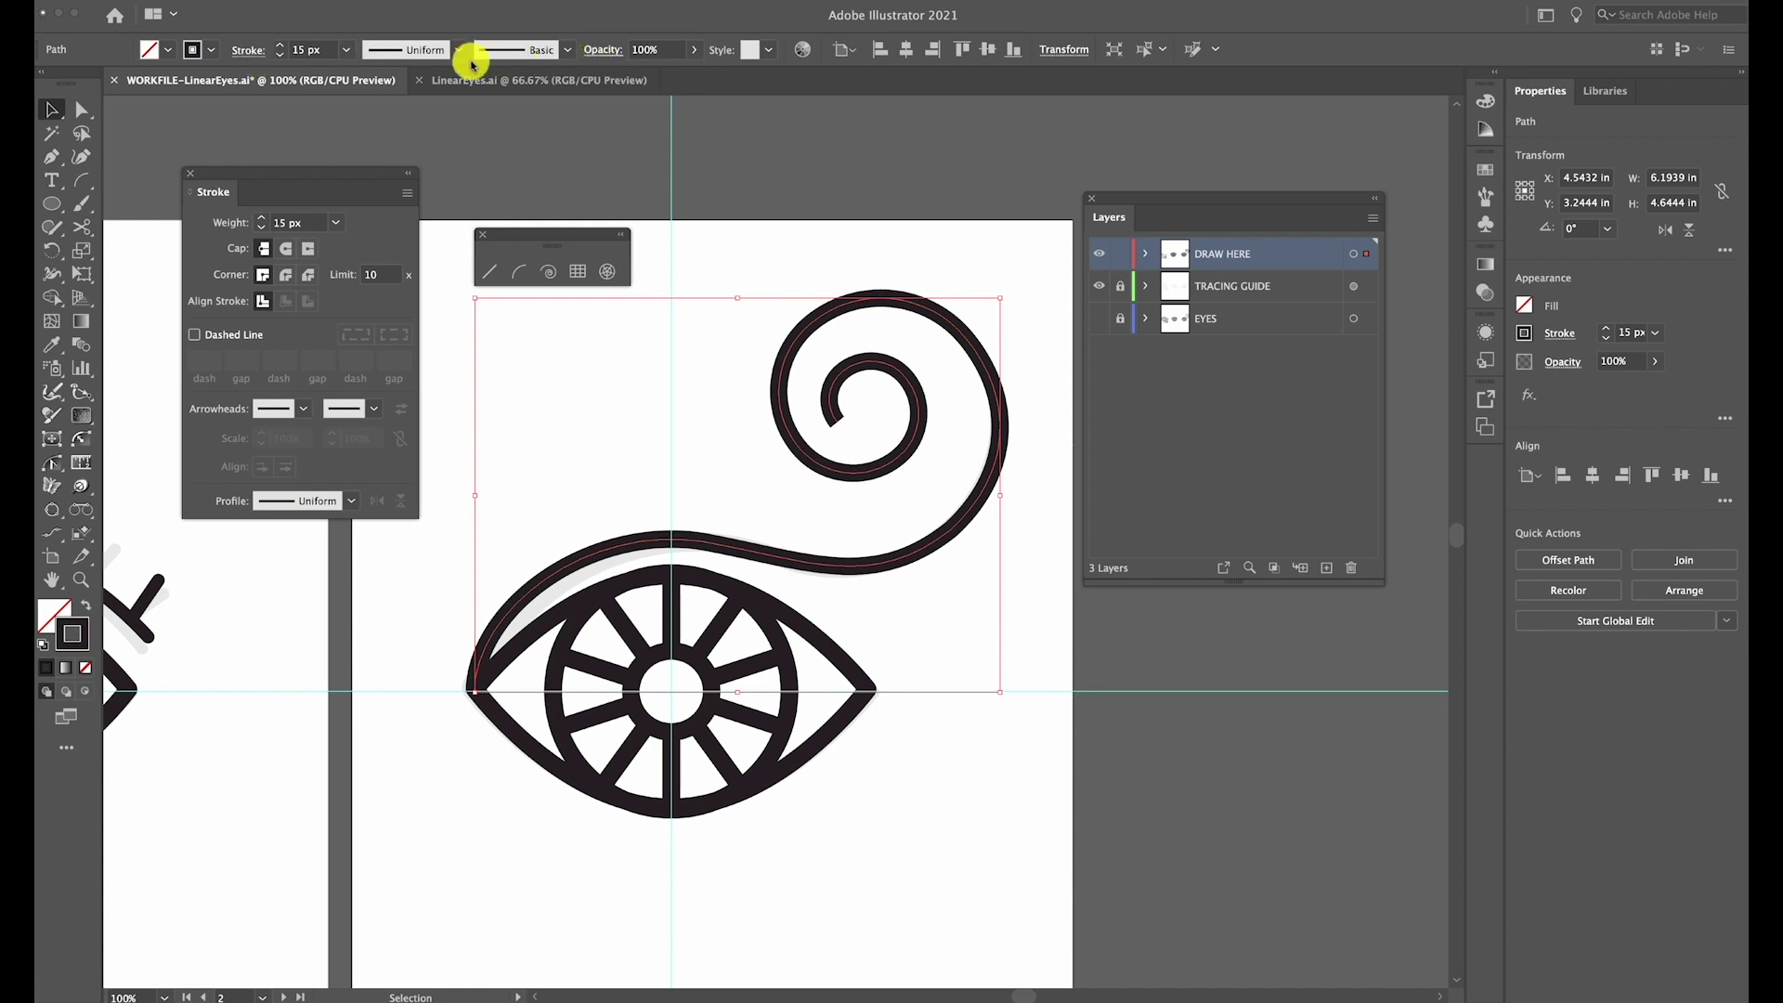
{"action": "left_click", "coordinate": [566, 52]}
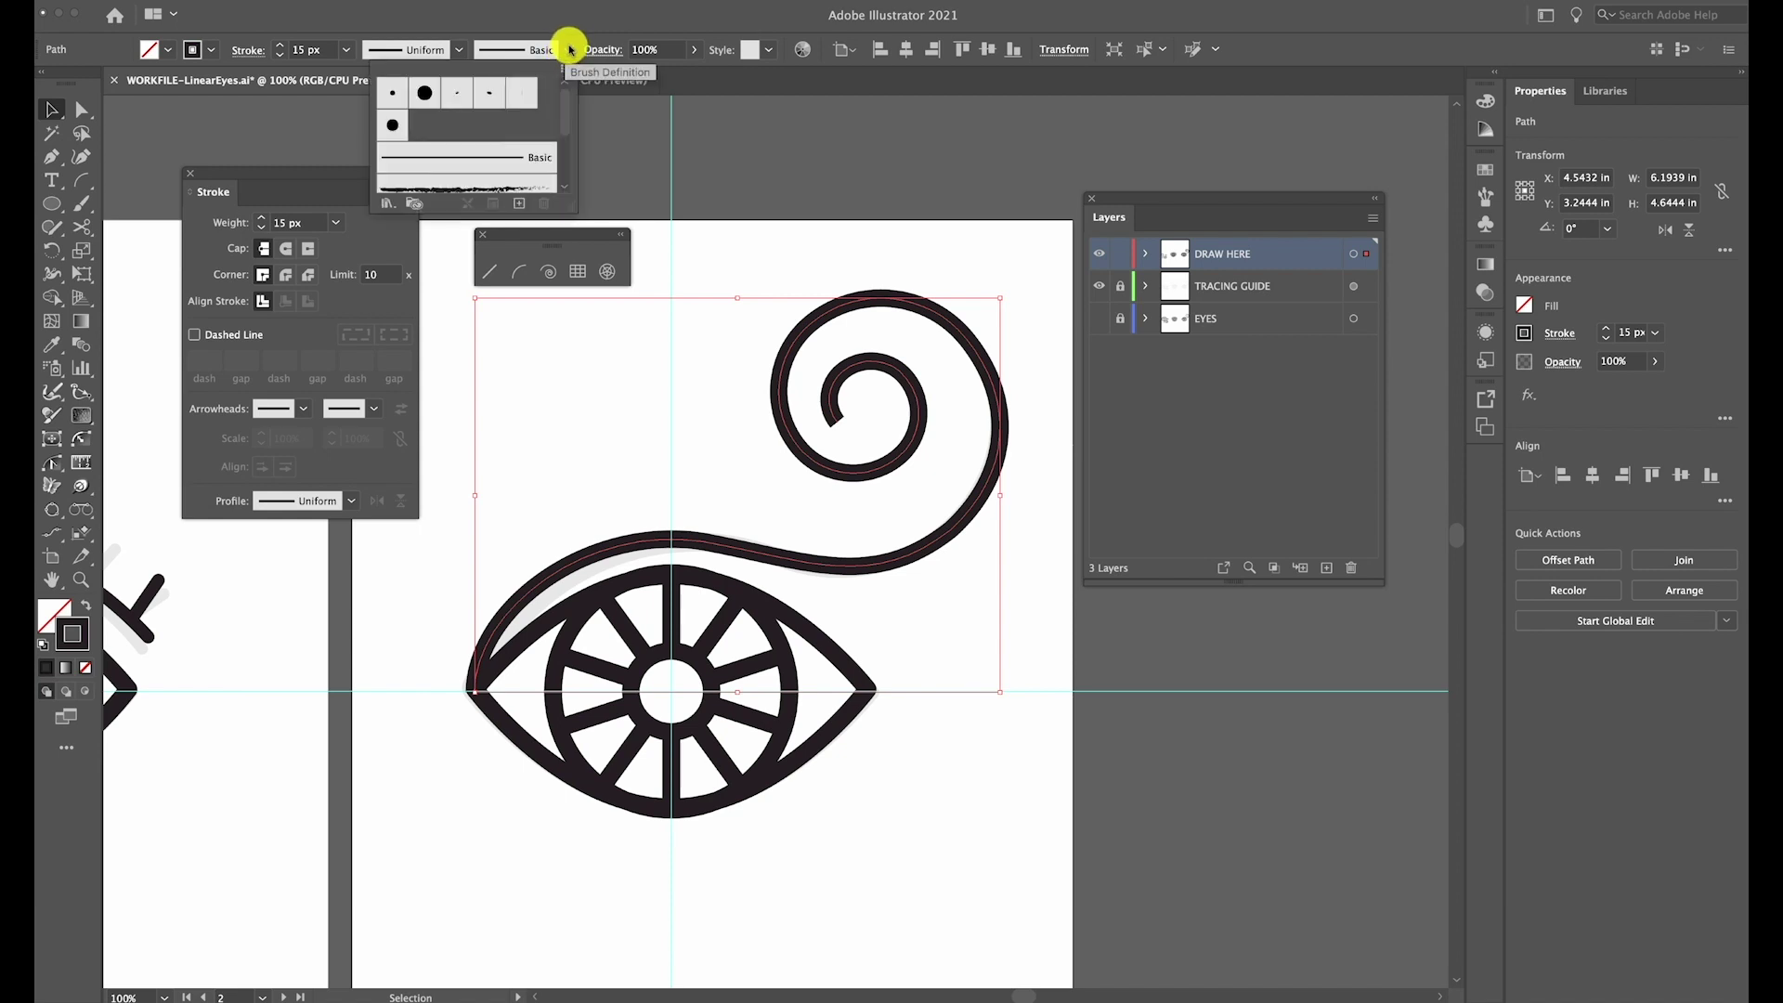
{"action": "left_click", "coordinate": [449, 165]}
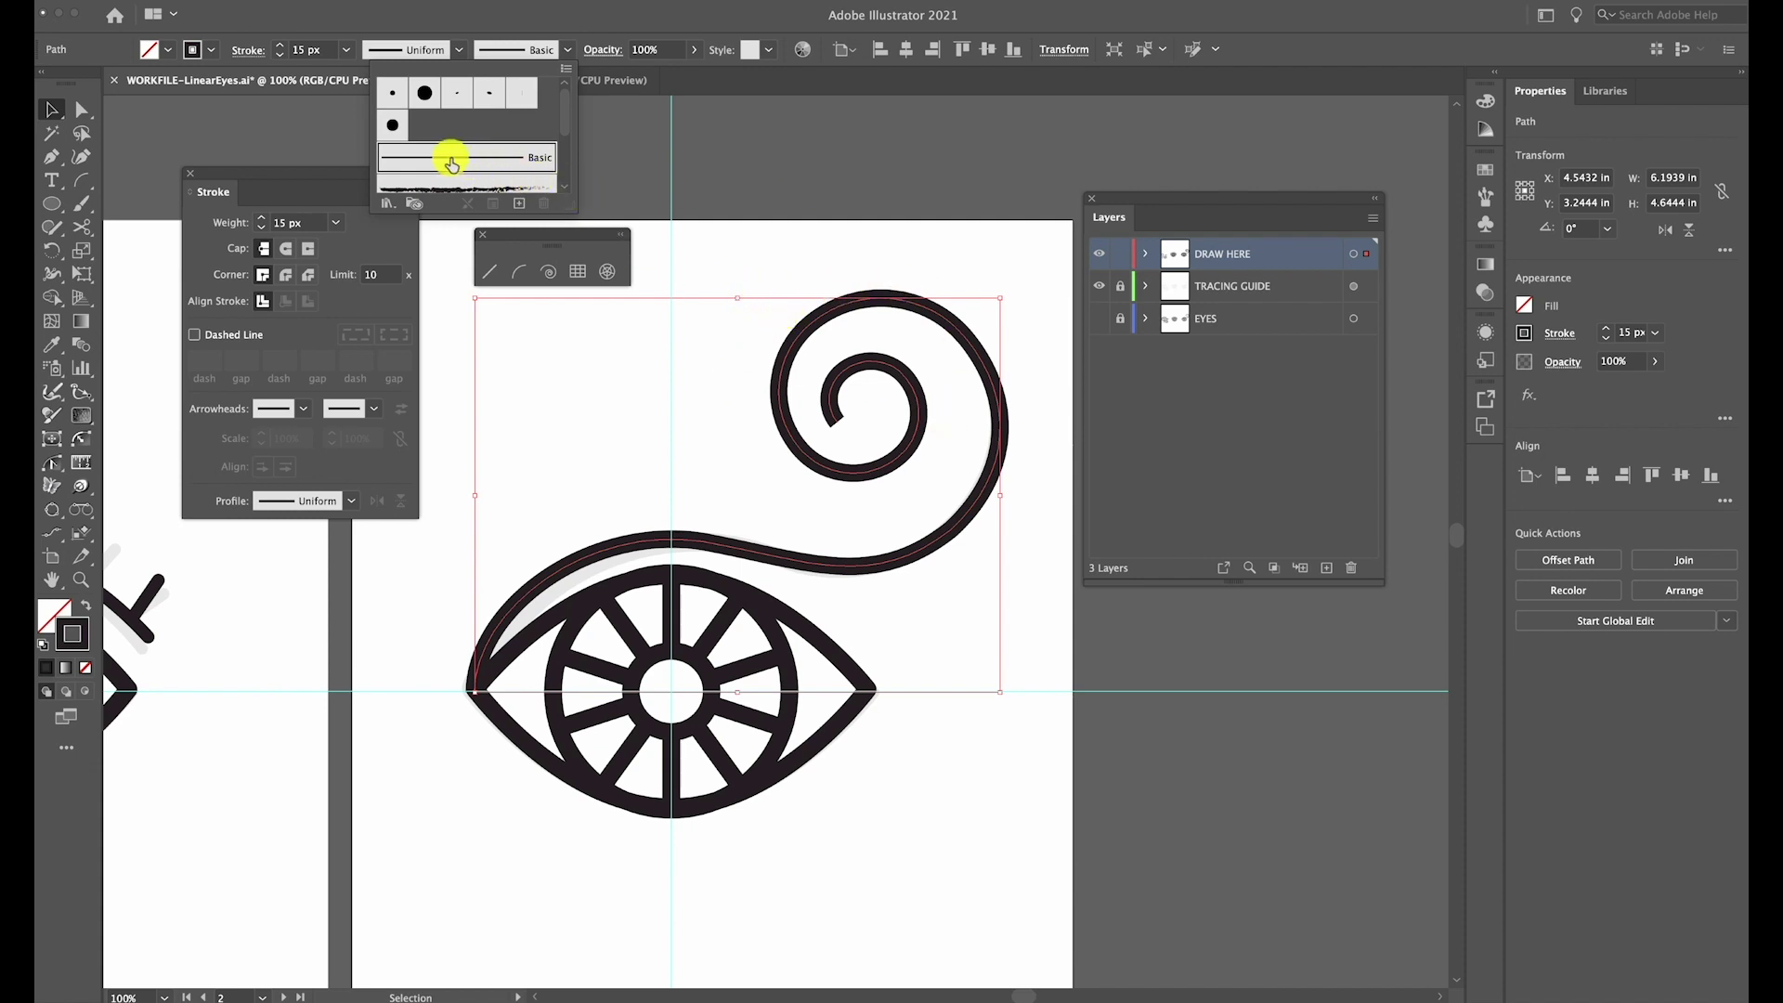
{"action": "left_click", "coordinate": [458, 23]}
{"action": "left_click", "coordinate": [452, 51]}
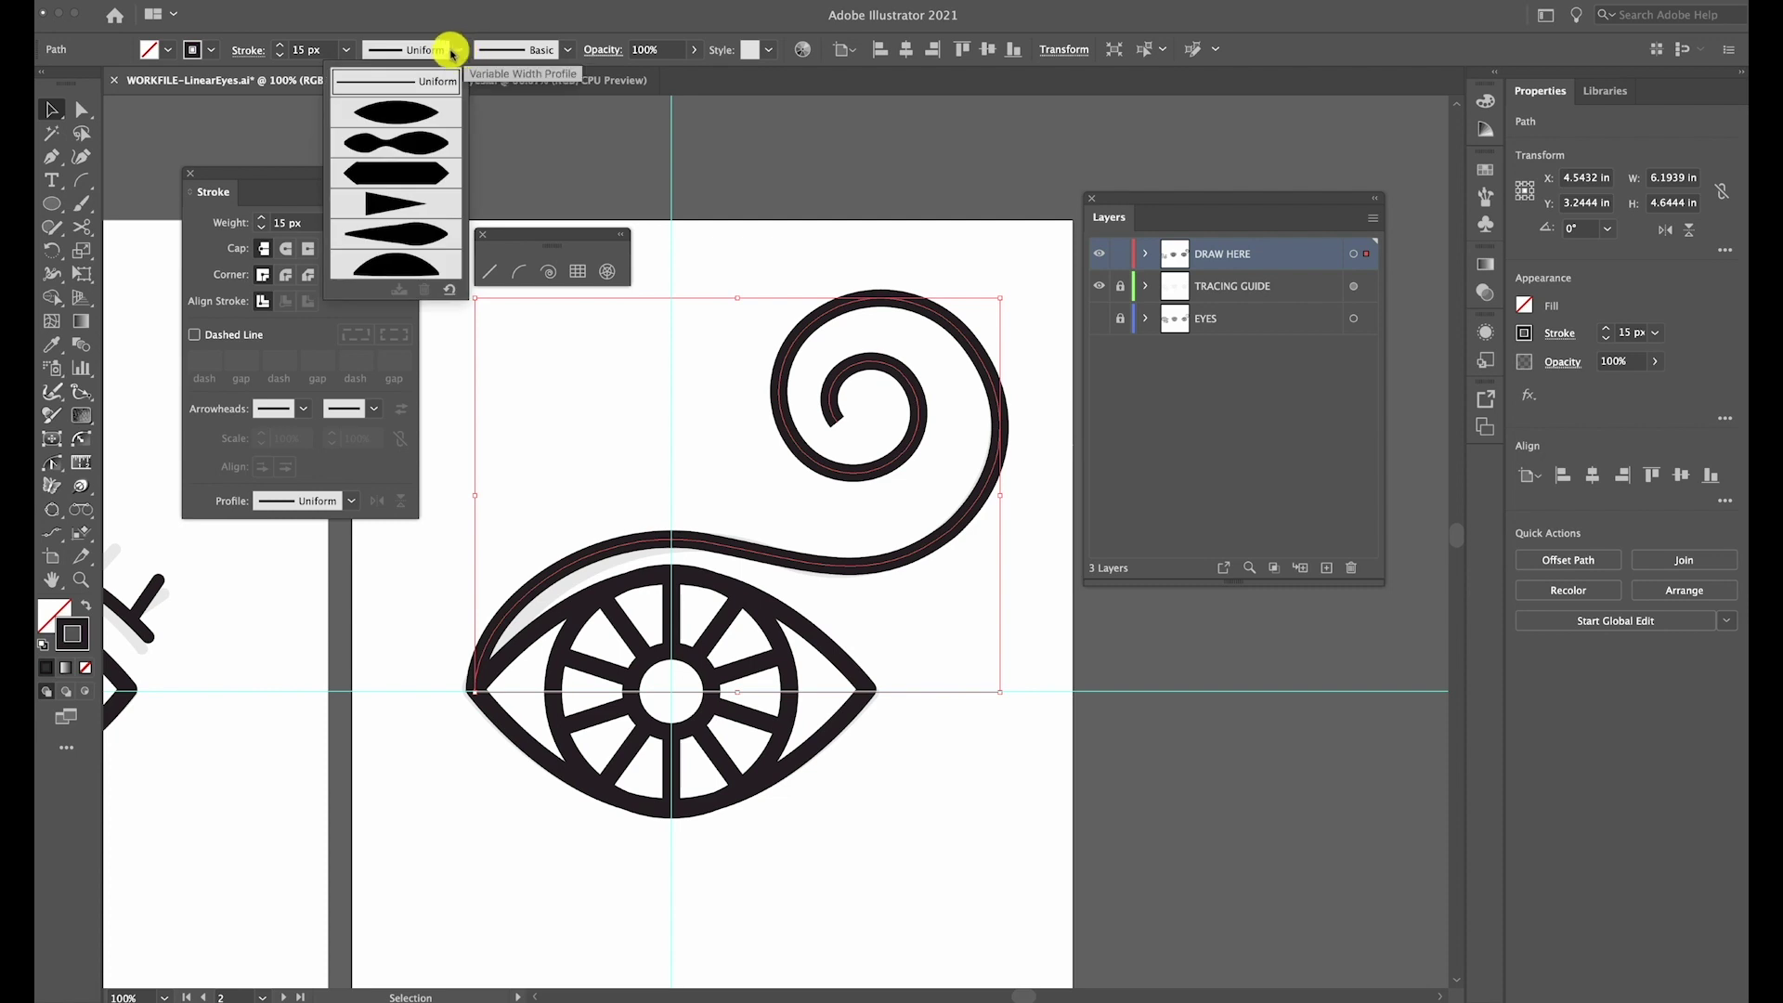
{"action": "left_click", "coordinate": [401, 209]}
{"action": "left_click", "coordinate": [459, 49]}
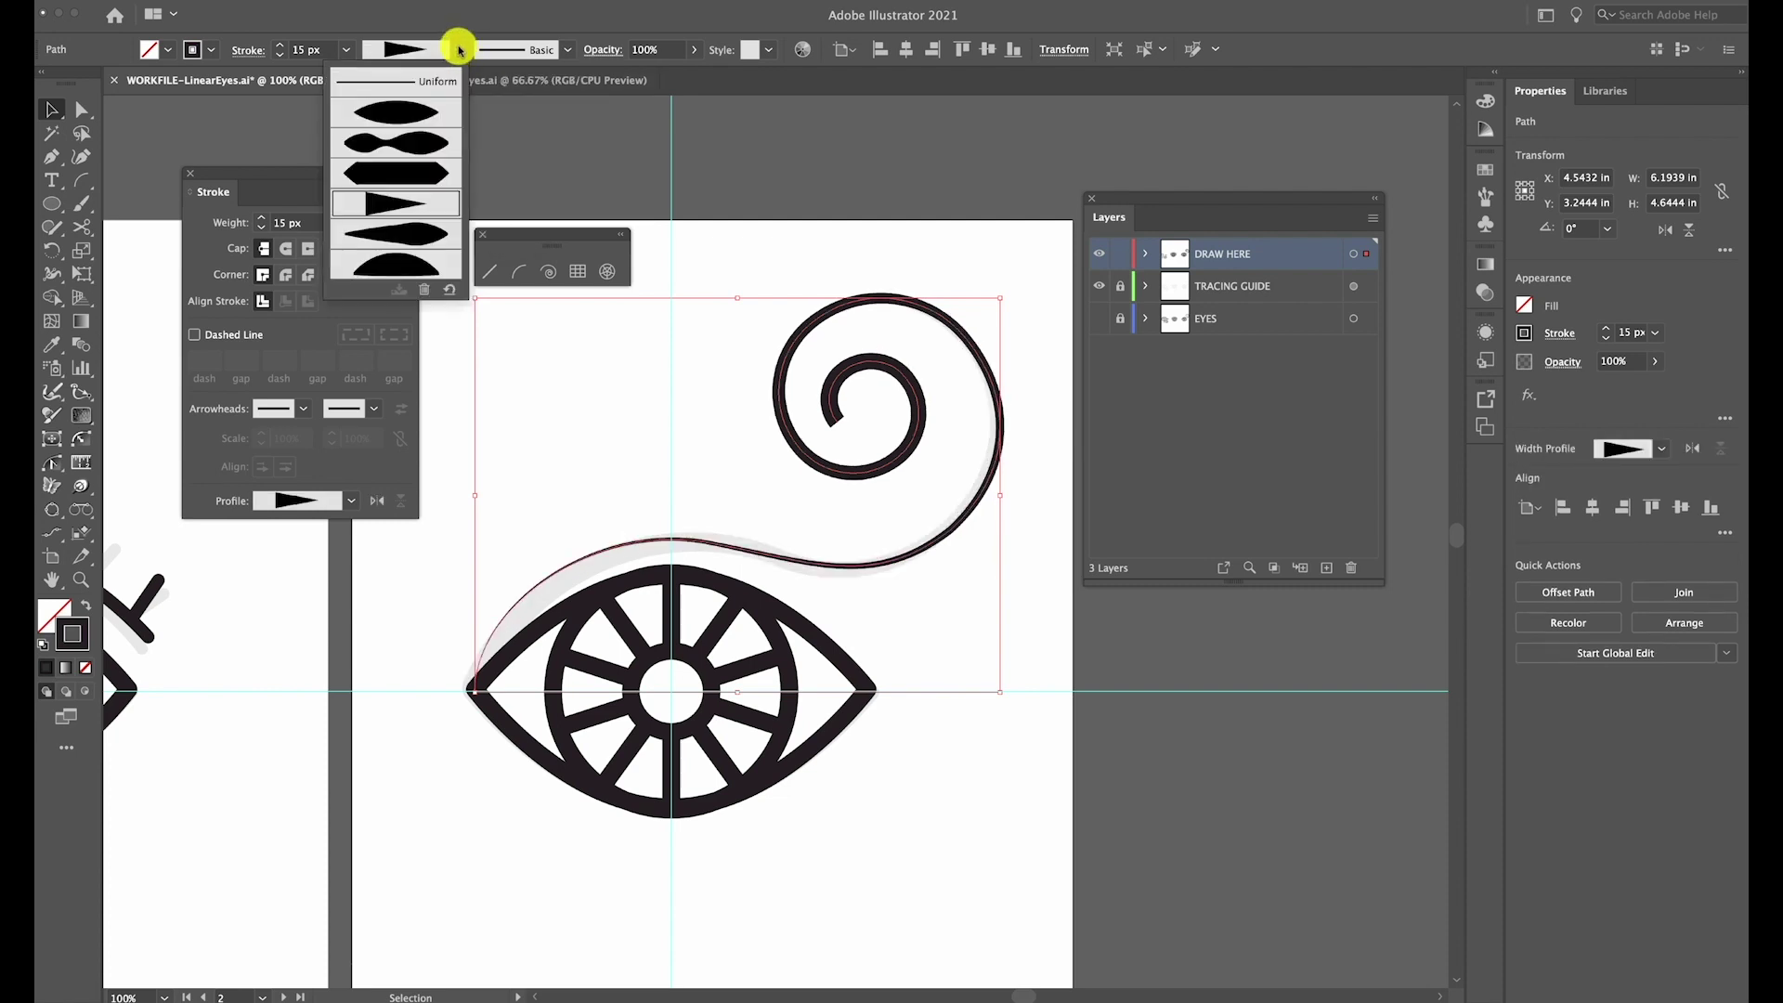
Flip the width profile along the brow path so the stroke is thickest at the eye corner and tapers toward the spiral's centre
{"action": "left_click", "coordinate": [378, 501]}
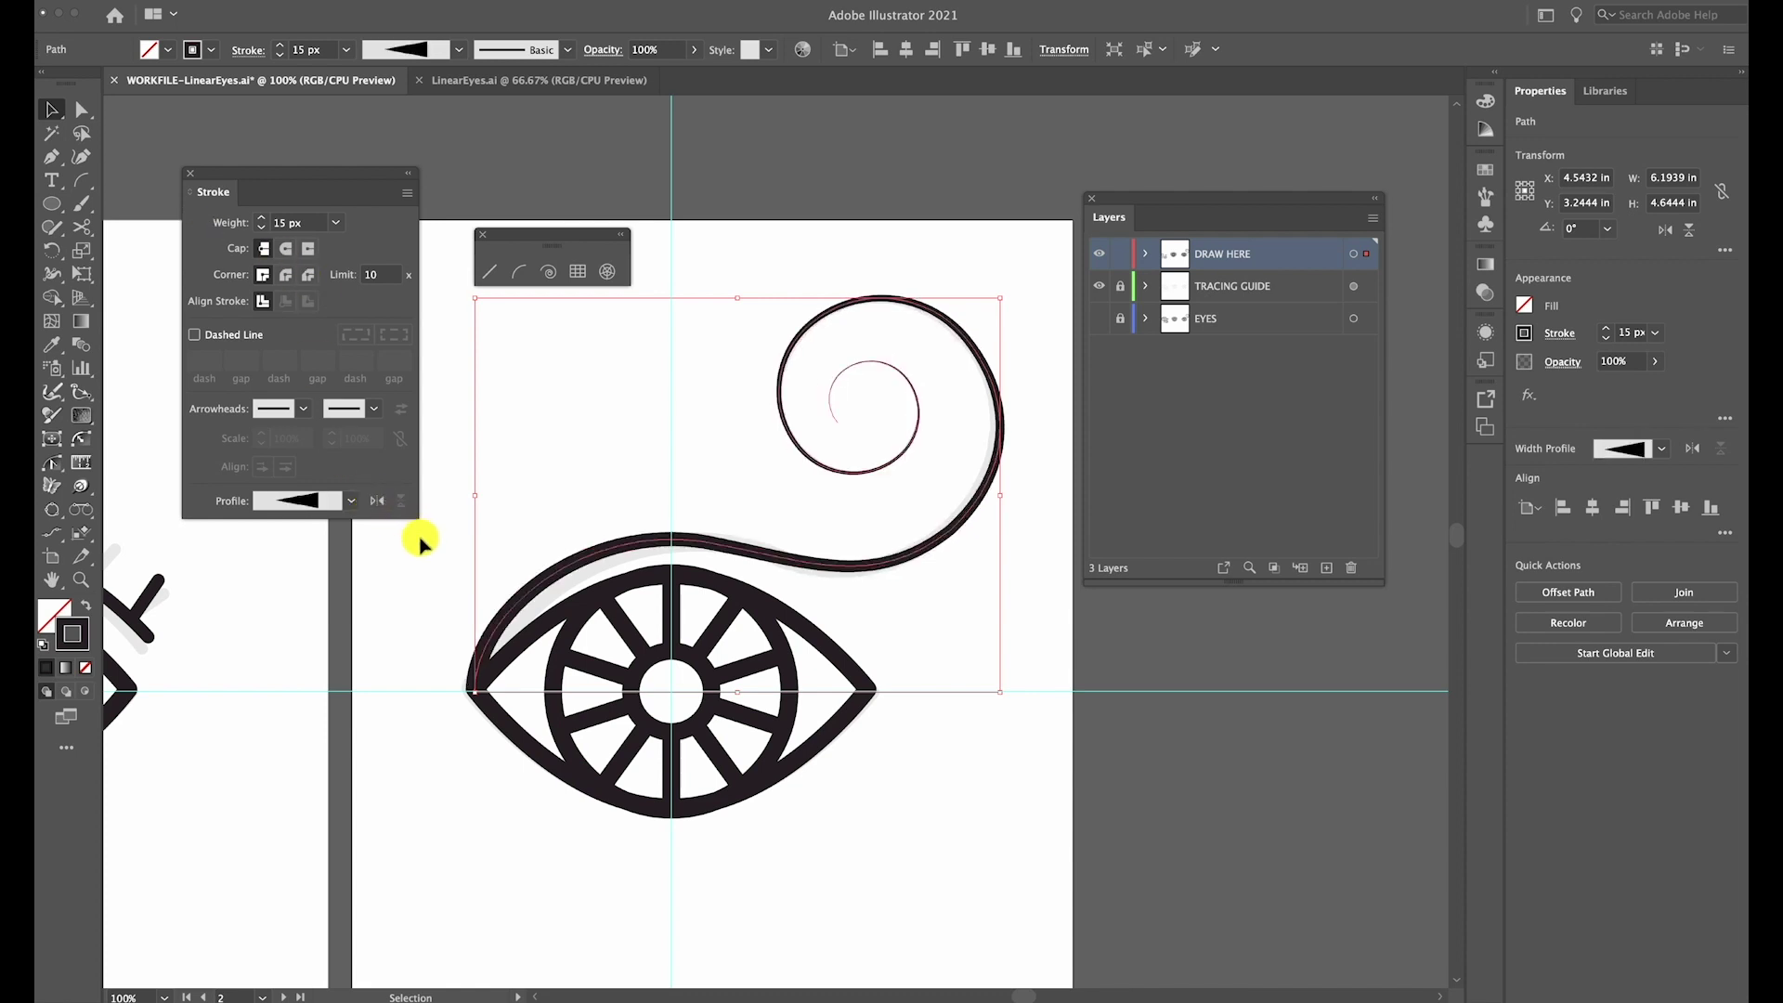
{"action": "left_click", "coordinate": [377, 503]}
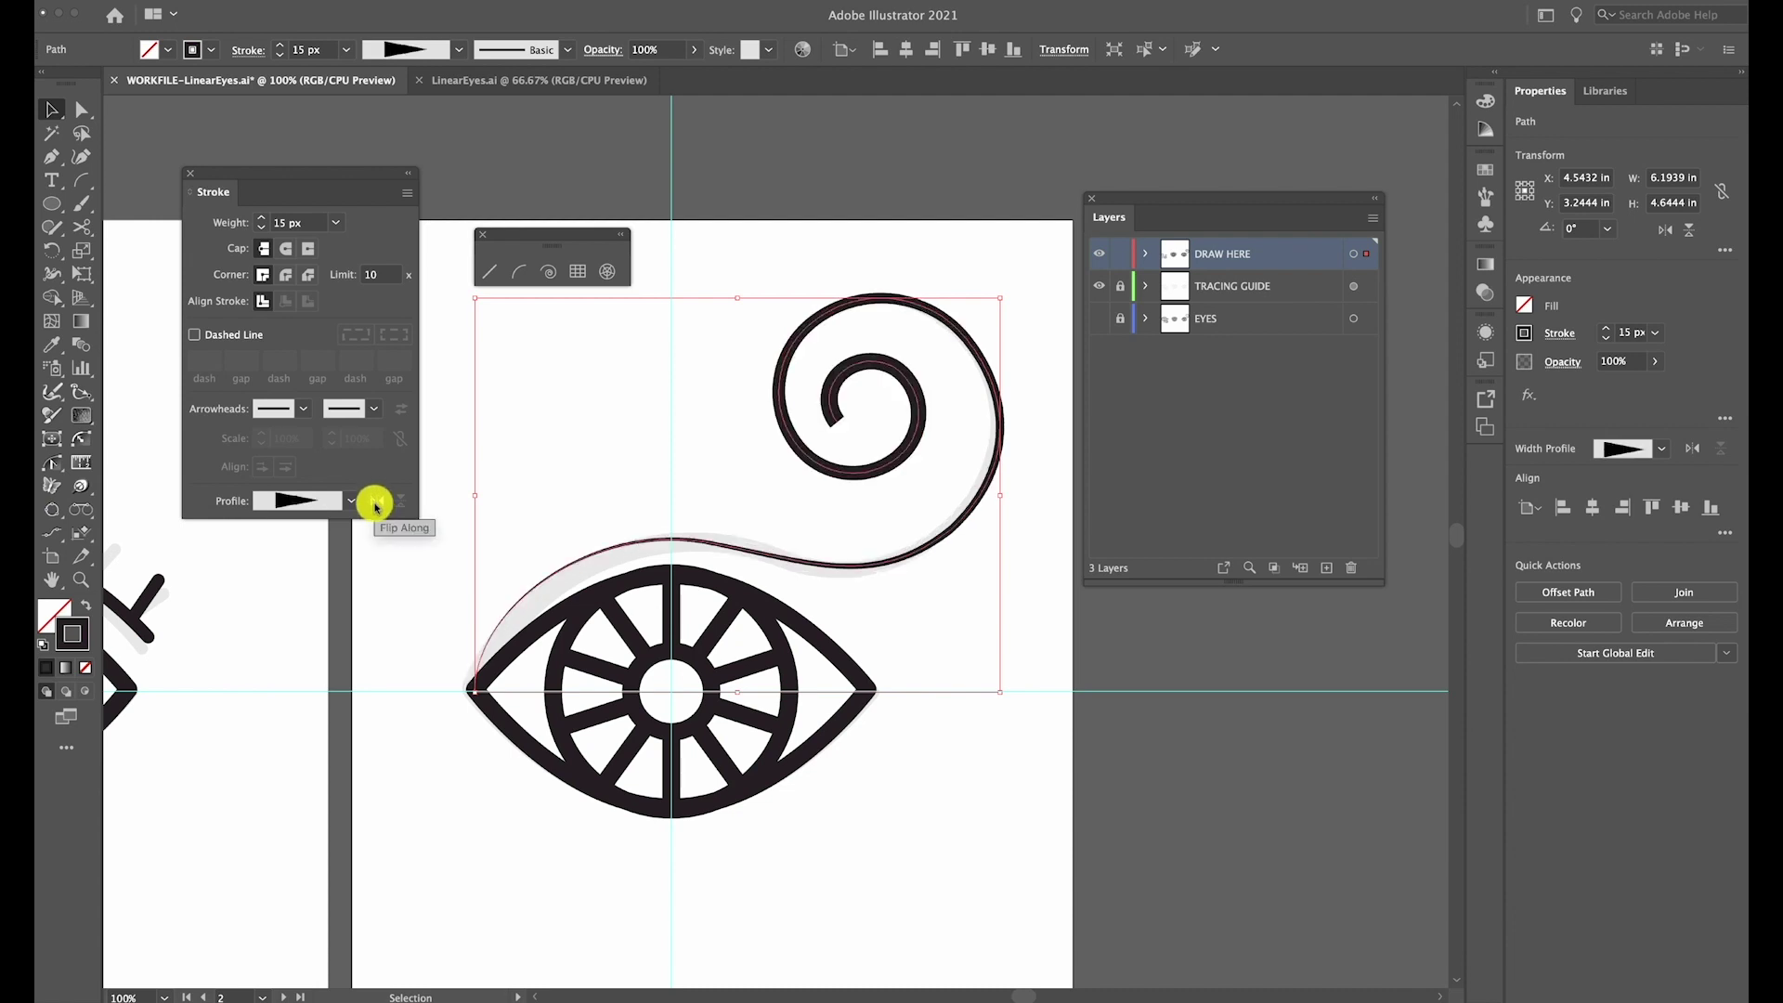
{"action": "left_click", "coordinate": [376, 502]}
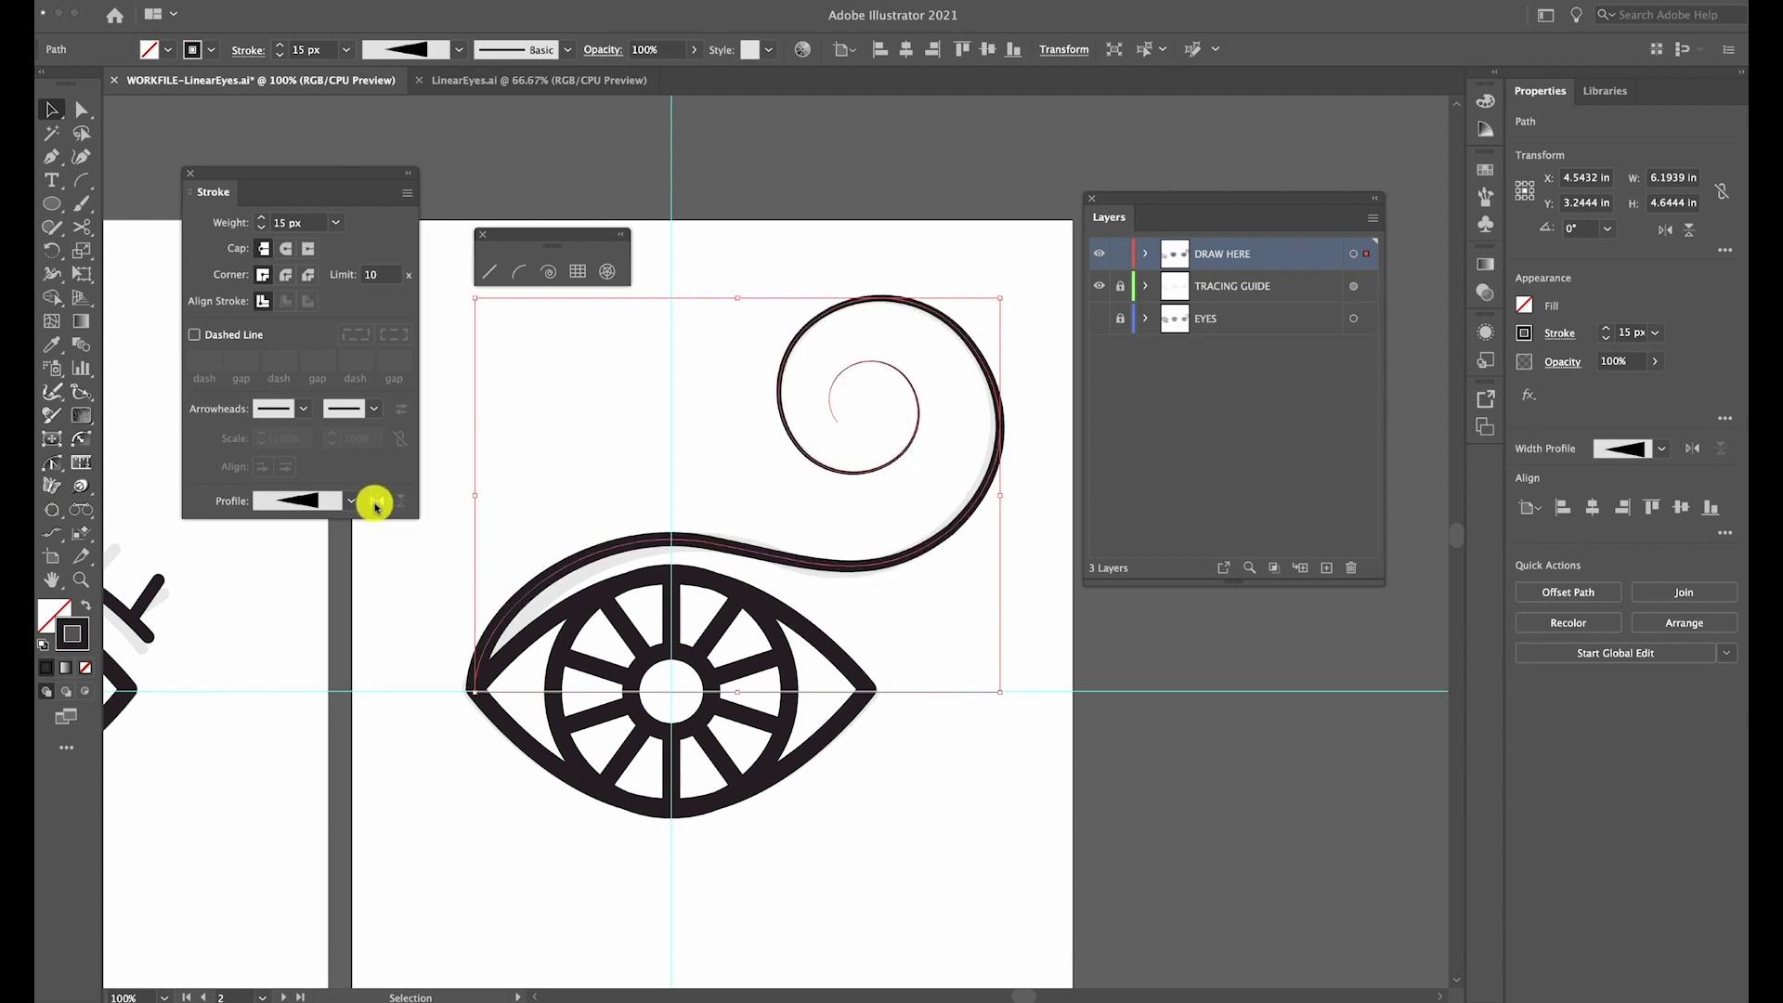
{"action": "left_click", "coordinate": [557, 462]}
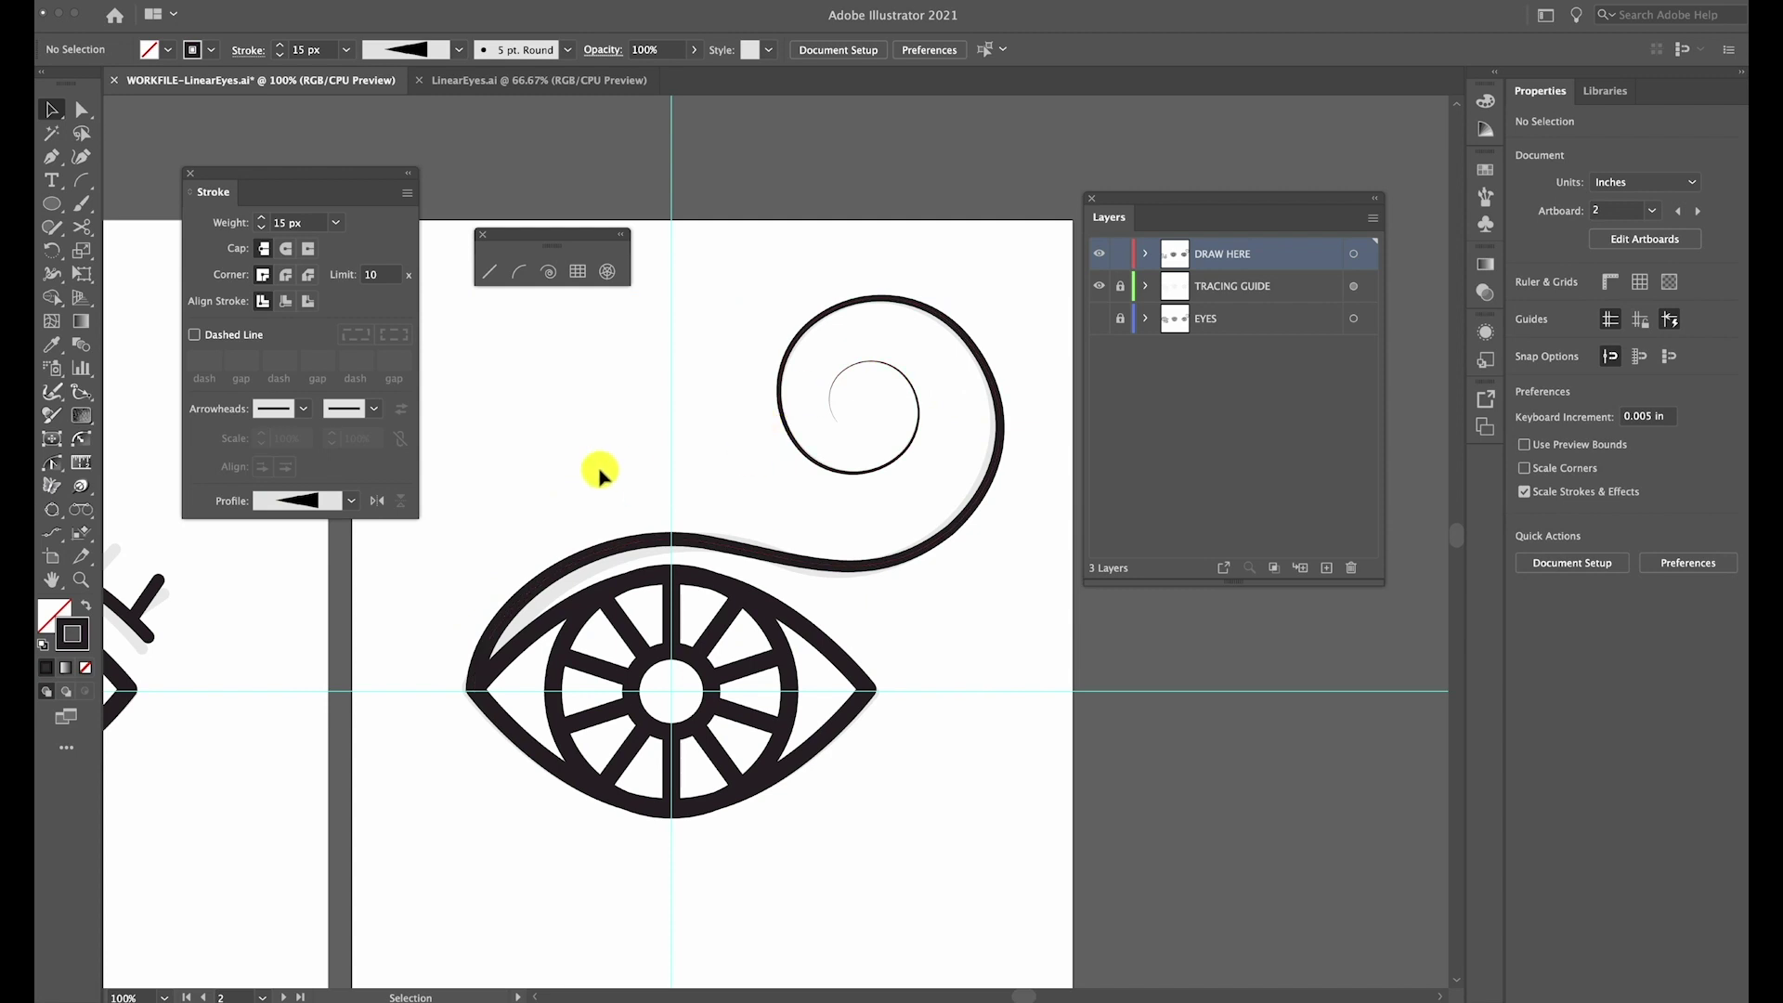
Bring all three eye artboards into view to compare the traced designs
{"action": "key", "text": "super+minus"}
{"action": "key", "text": "super+minus"}
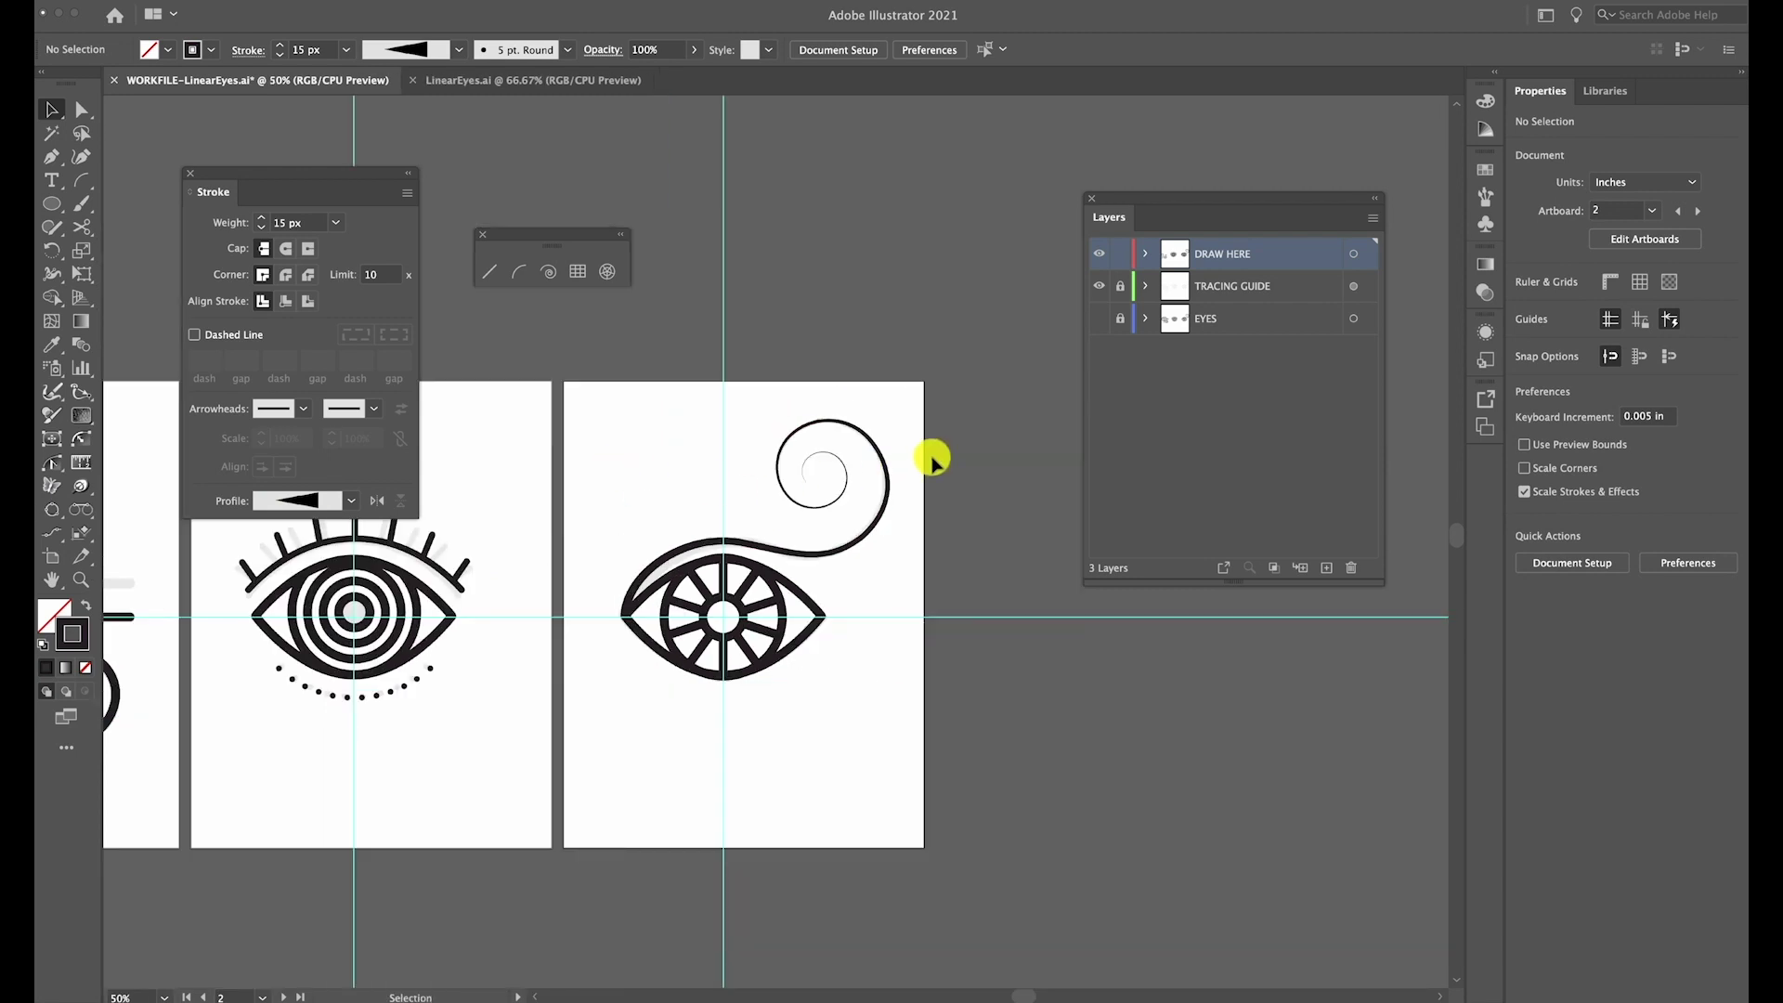
{"action": "scroll", "coordinate": [929, 457], "scroll_direction": "left", "scroll_amount": 5}
{"action": "key", "text": "super+minus"}
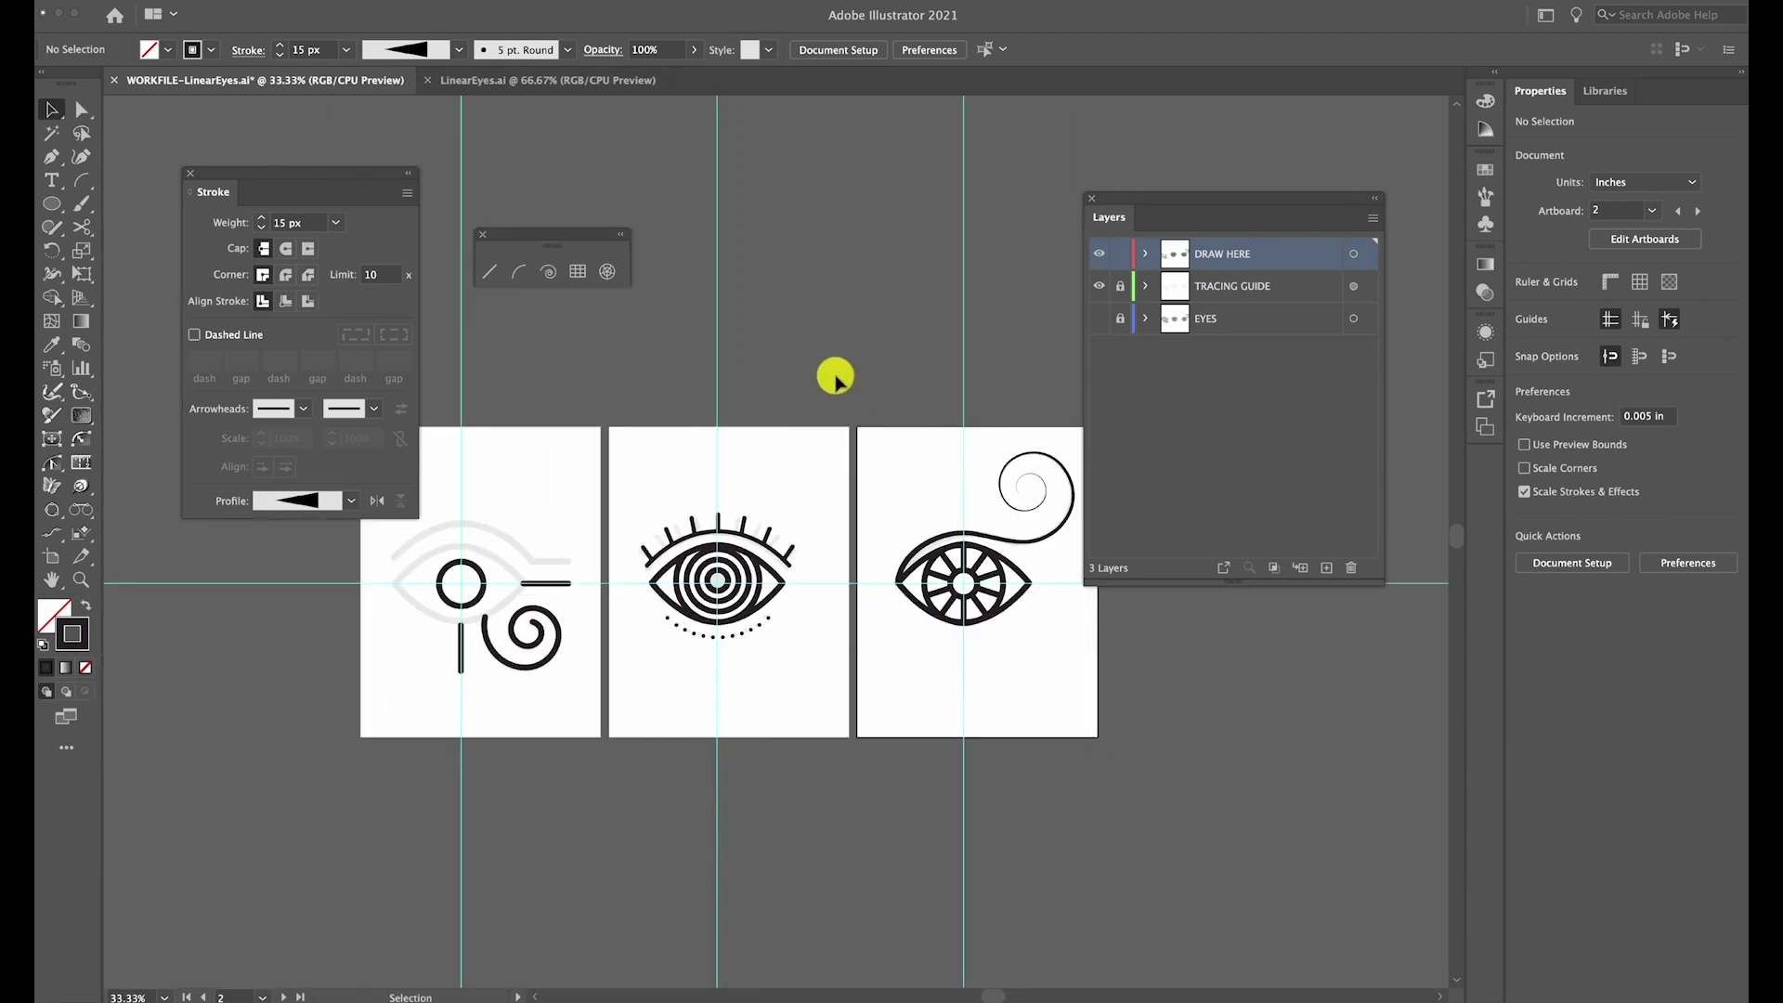